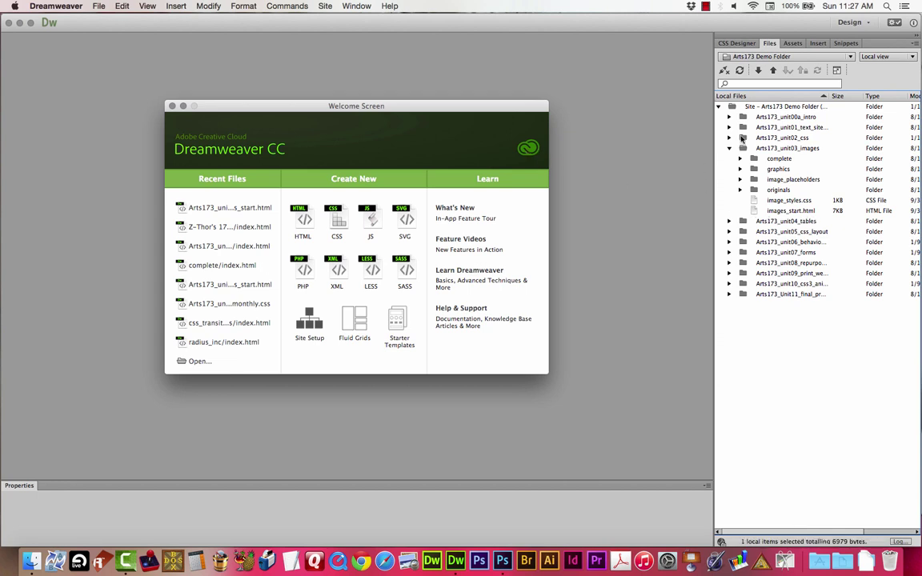
Open images_start.html from the Arts173_unit03_images folder of the demo site.
left_click(788, 148)
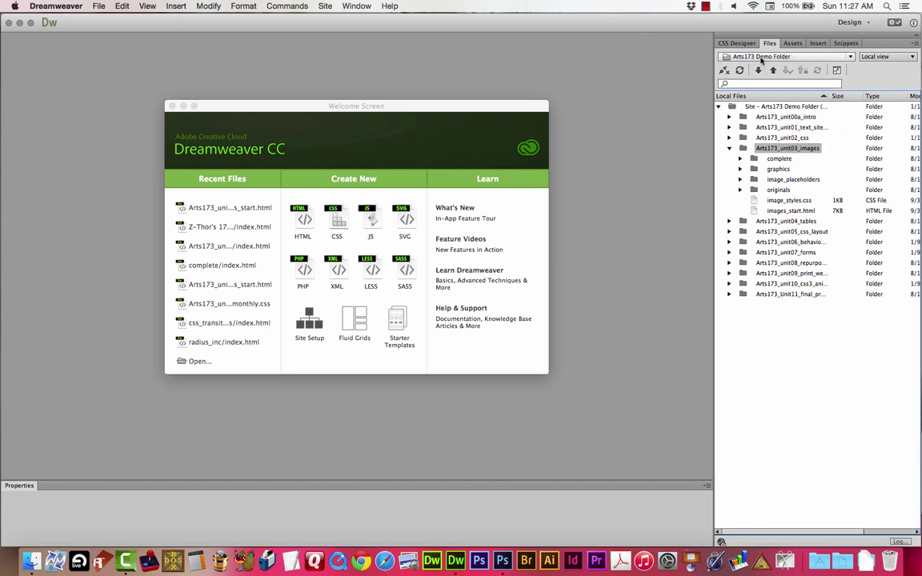
left_click(783, 211)
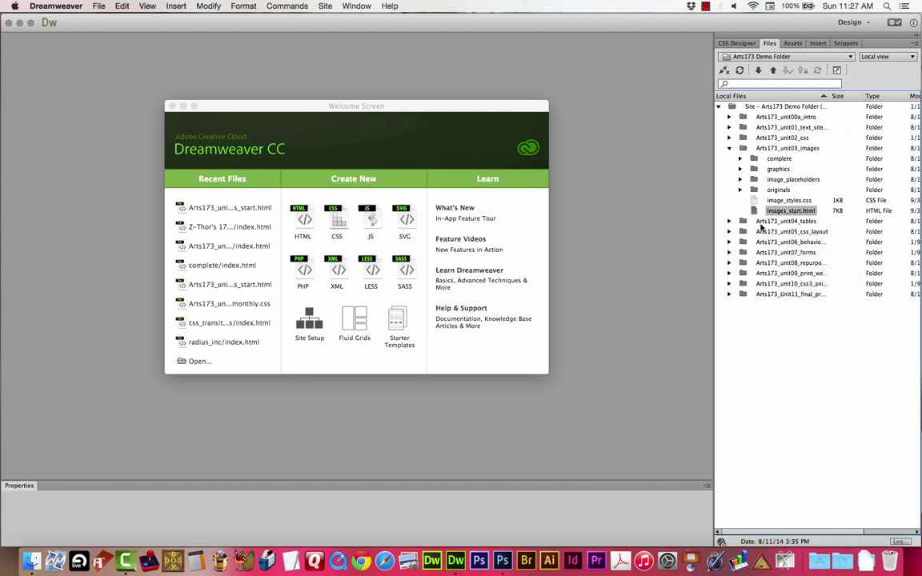
double_click(754, 211)
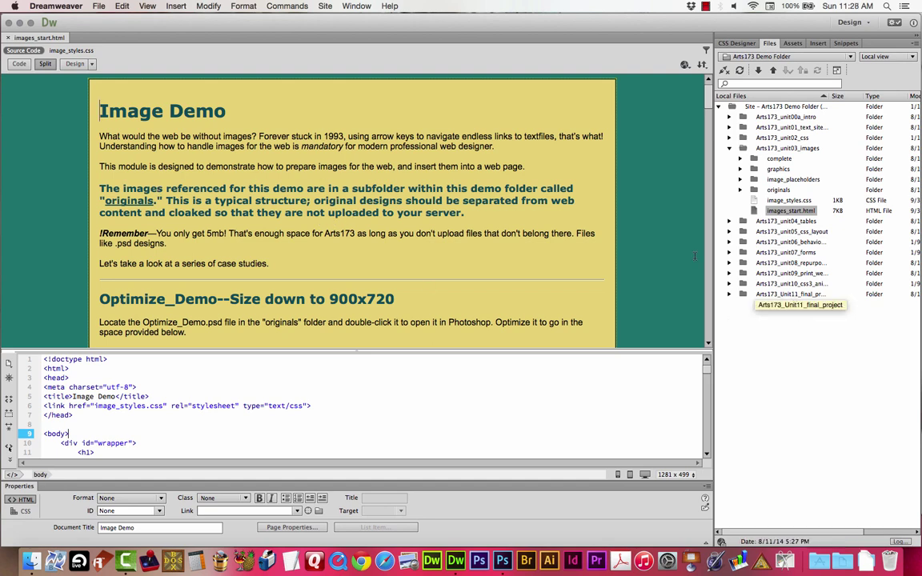
Save a copy of the page as index.html in the Arts173_unit03_images folder and close images_start.html.
left_click(145, 528)
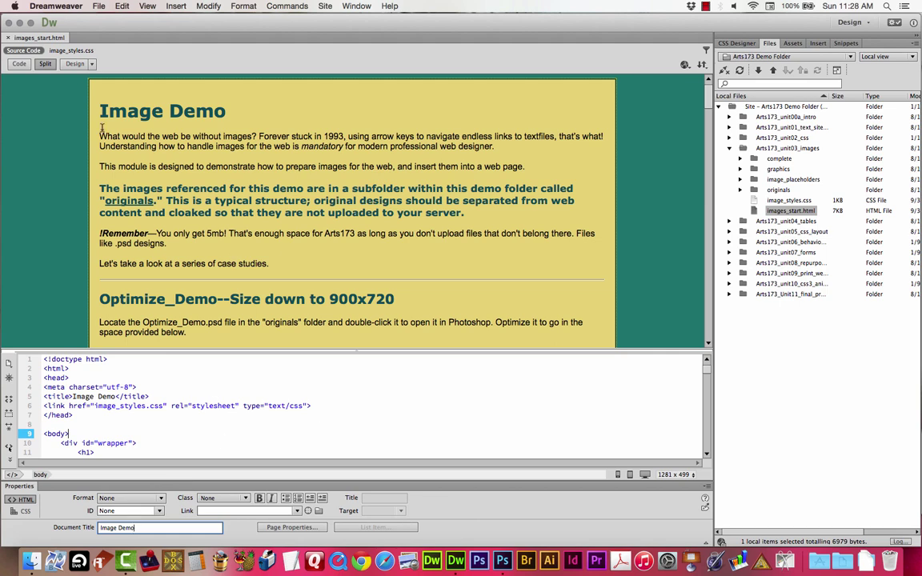
left_click(99, 6)
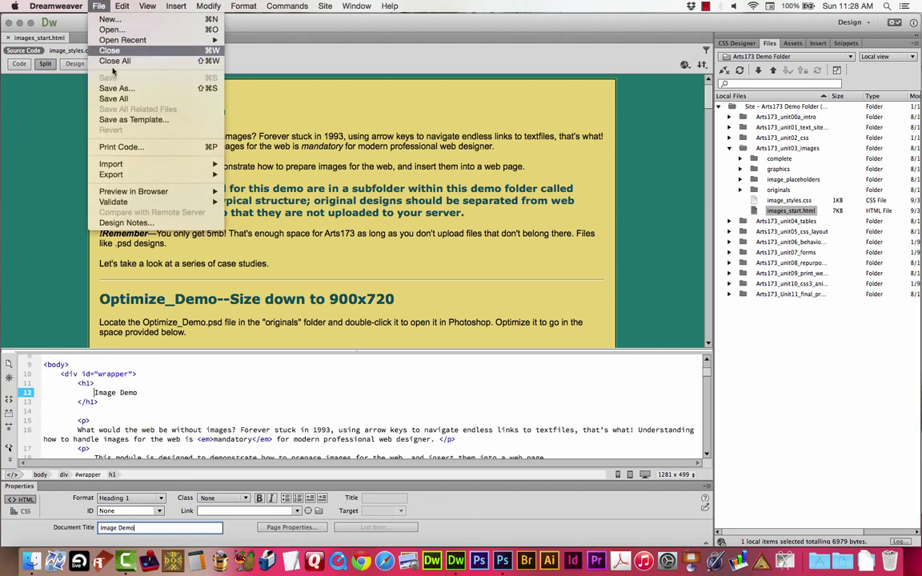
left_click(117, 88)
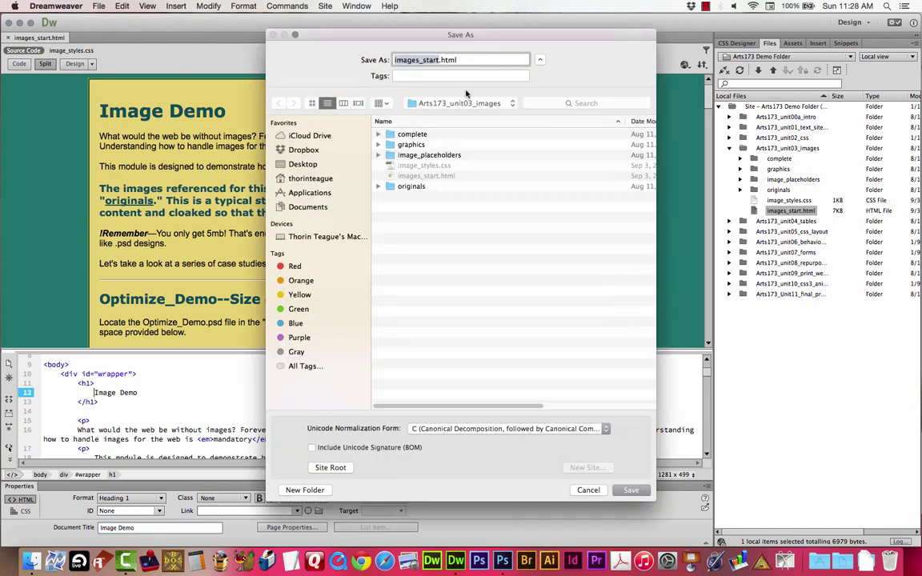
type("index")
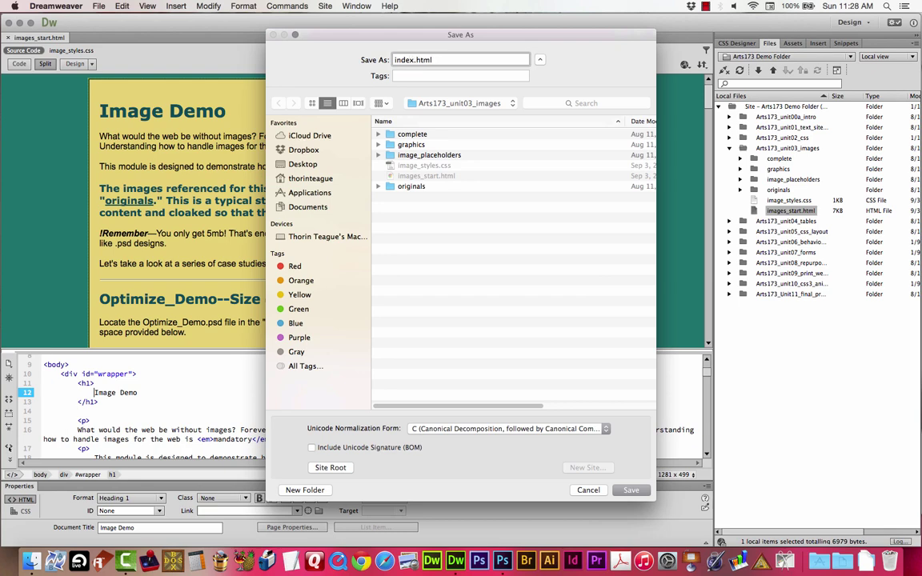
key("Return")
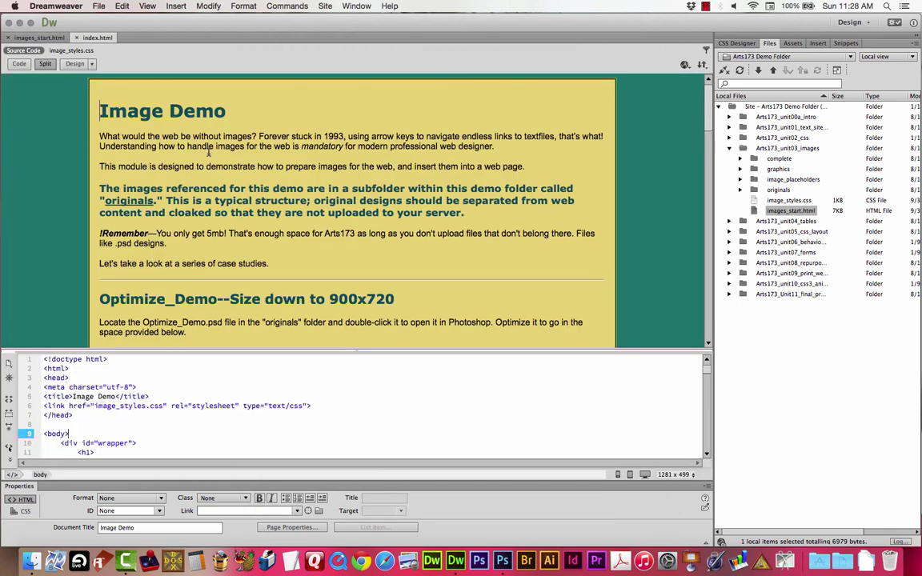
left_click(7, 38)
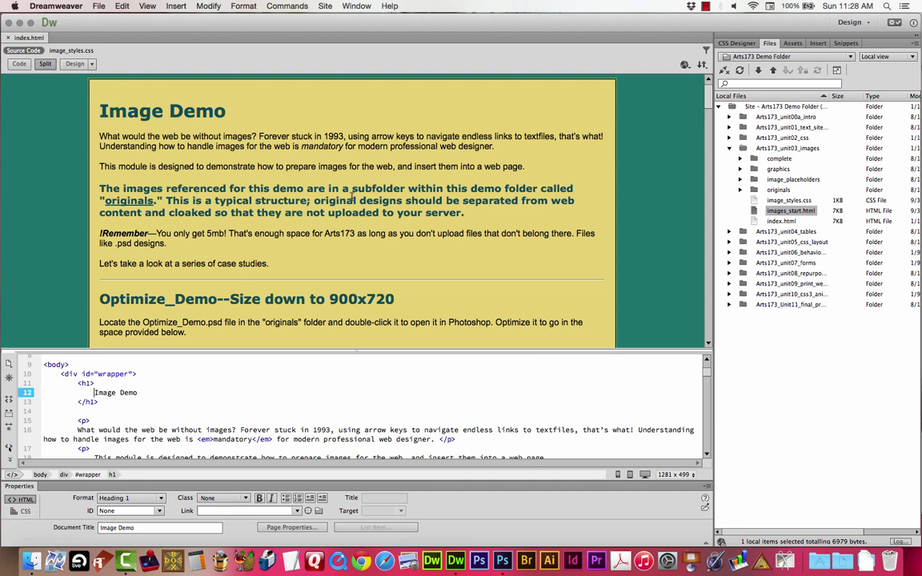
Read the page's introduction, the file upload reminder and the Optimize_Demo instructions on sizing and placing the image.
scroll(352, 196, "down", 2)
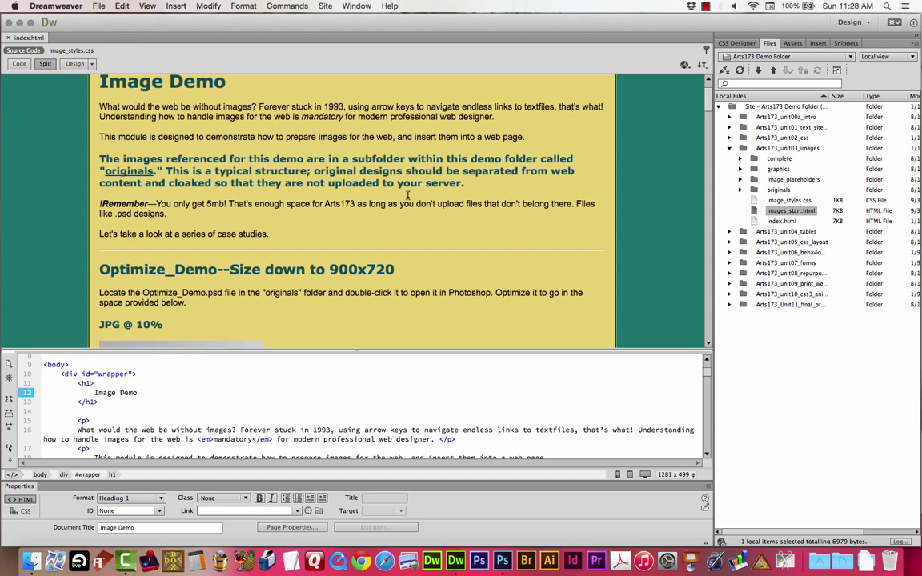
scroll(407, 195, "down", 3)
scroll(435, 206, "down", 3)
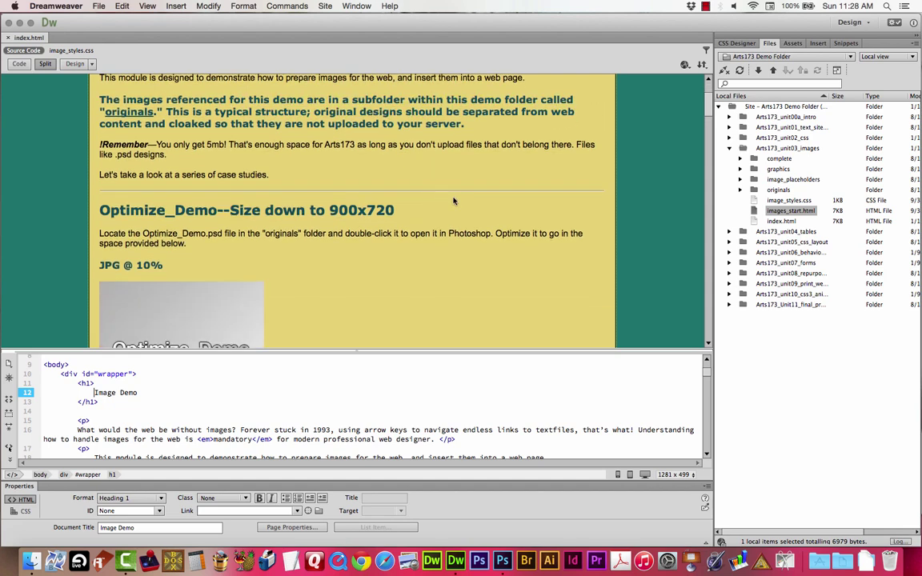
scroll(284, 193, "down", 3)
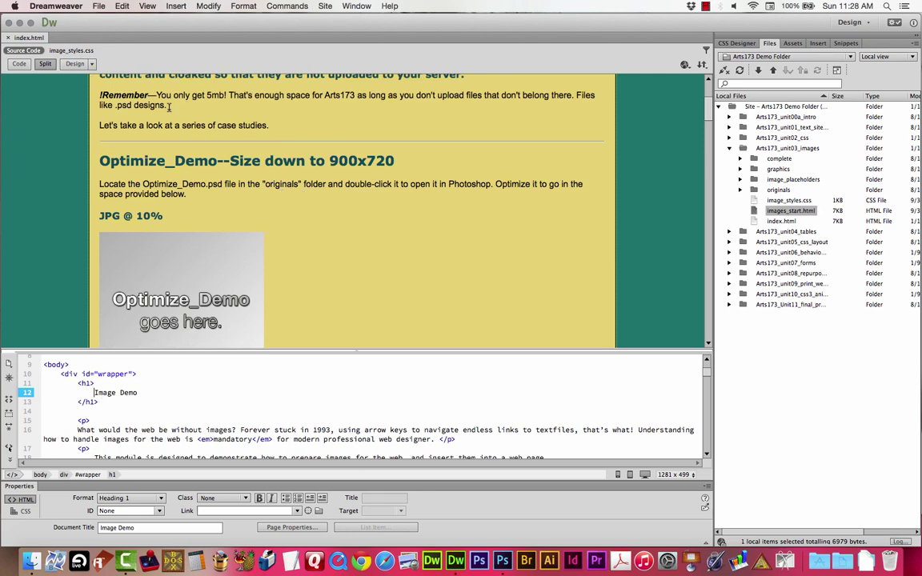
triple_click(175, 105)
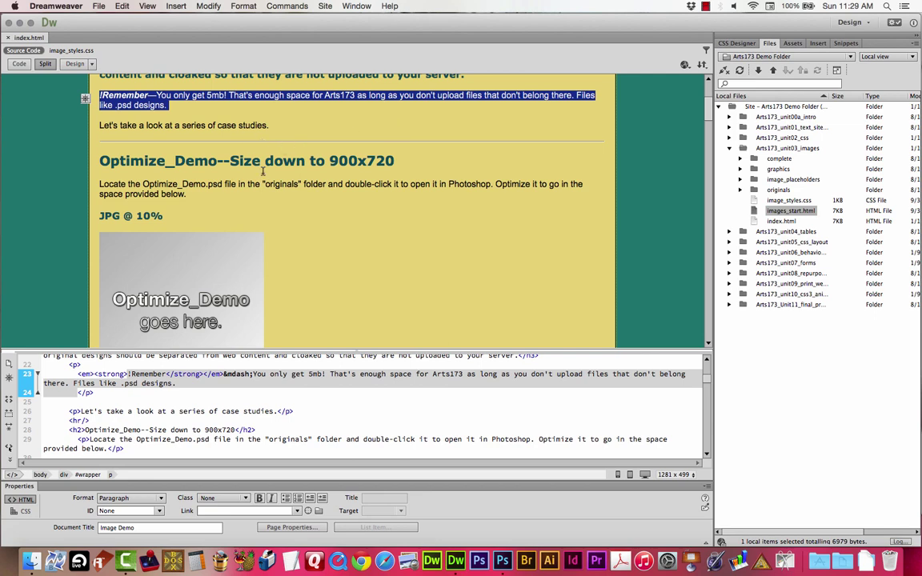
scroll(265, 152, "down", 1)
scroll(296, 166, "up", 1)
scroll(248, 144, "down", 2)
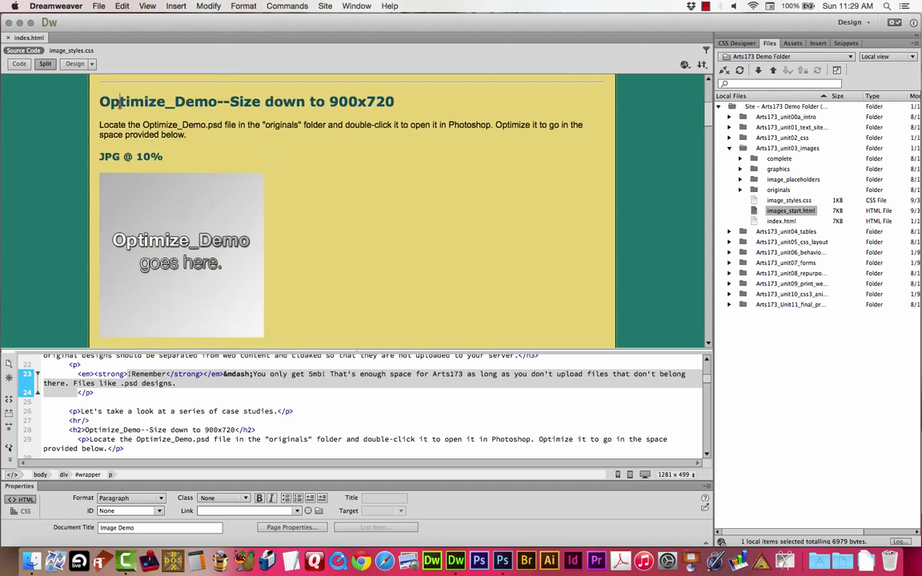
left_click_drag(93, 92, 228, 128)
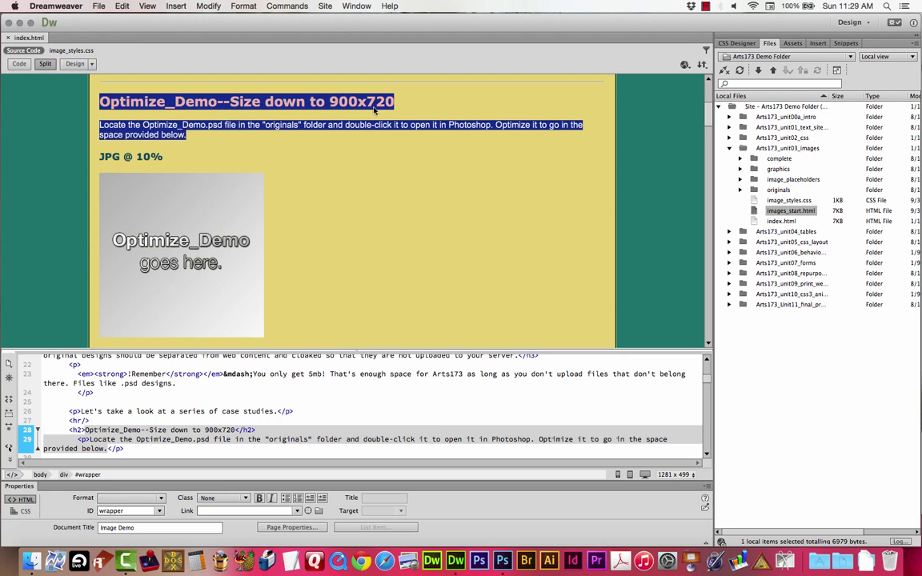
scroll(344, 128, "down", 1)
left_click(202, 111)
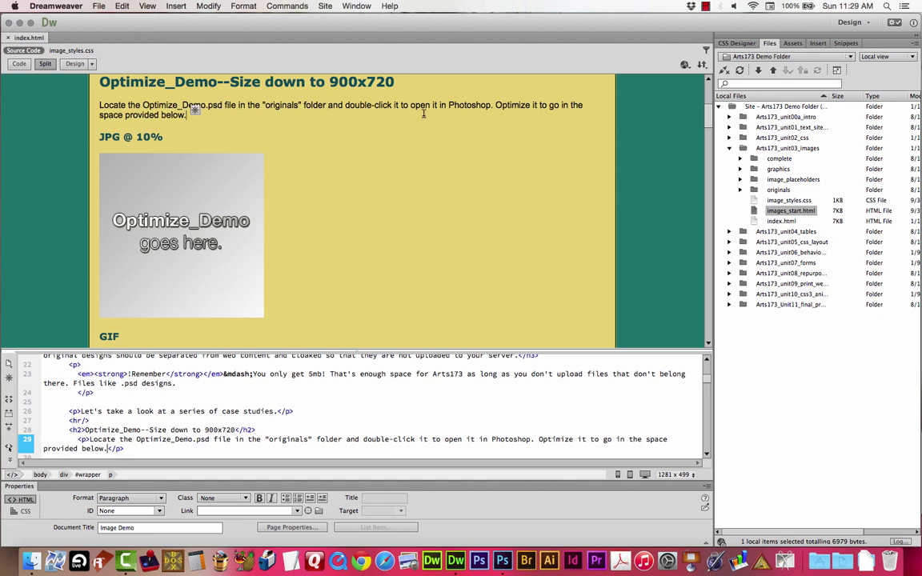
Expand the originals folder in the site files and select Optimize_Demo.psd.
left_click(781, 189)
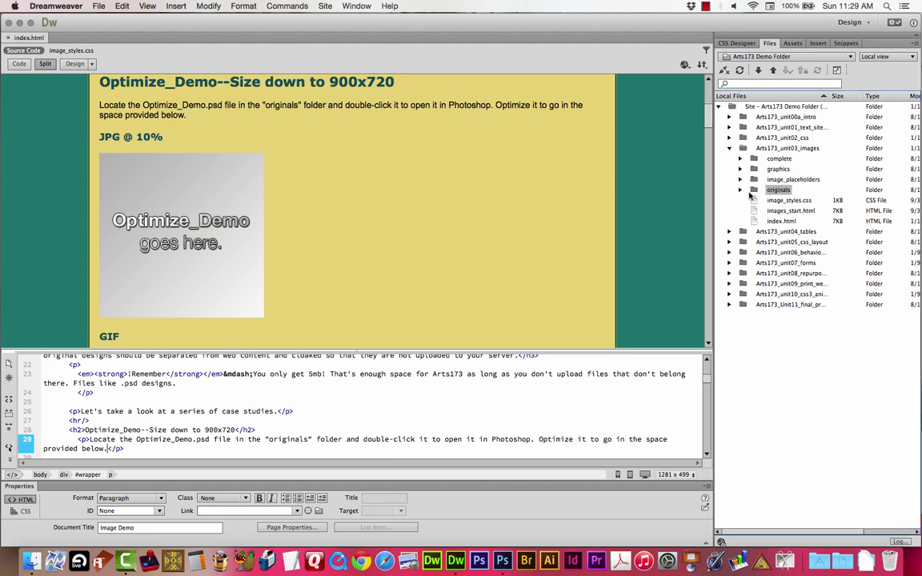
left_click(741, 190)
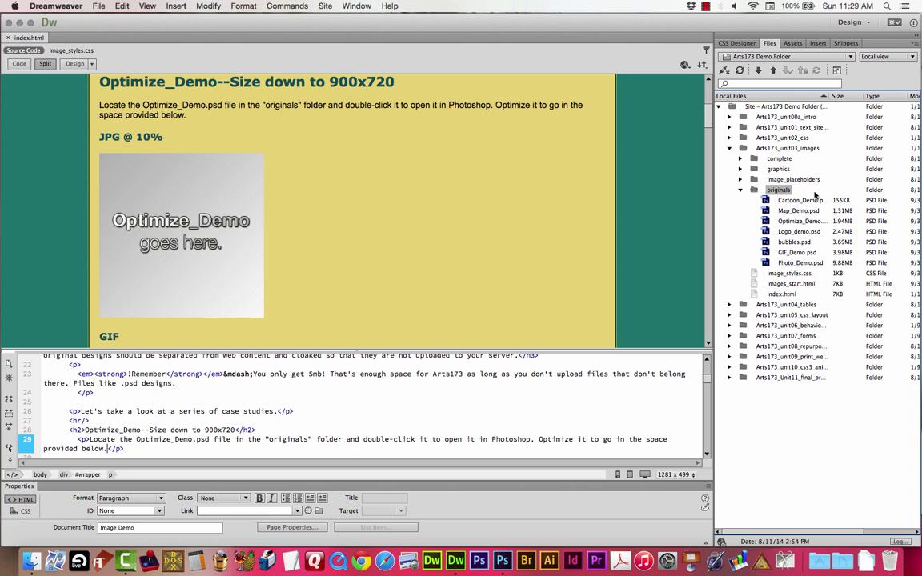
left_click(796, 221)
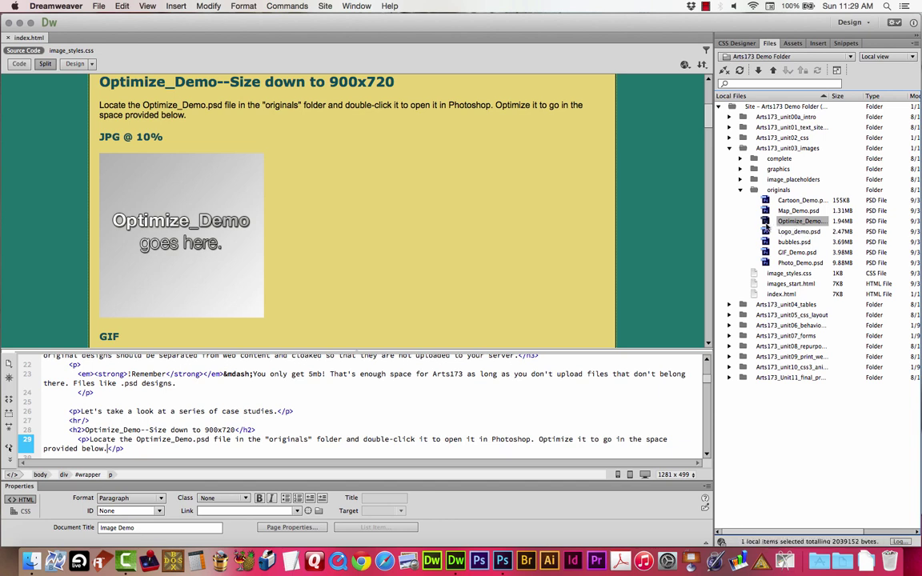
right_click(806, 226)
mouse_move(818, 272)
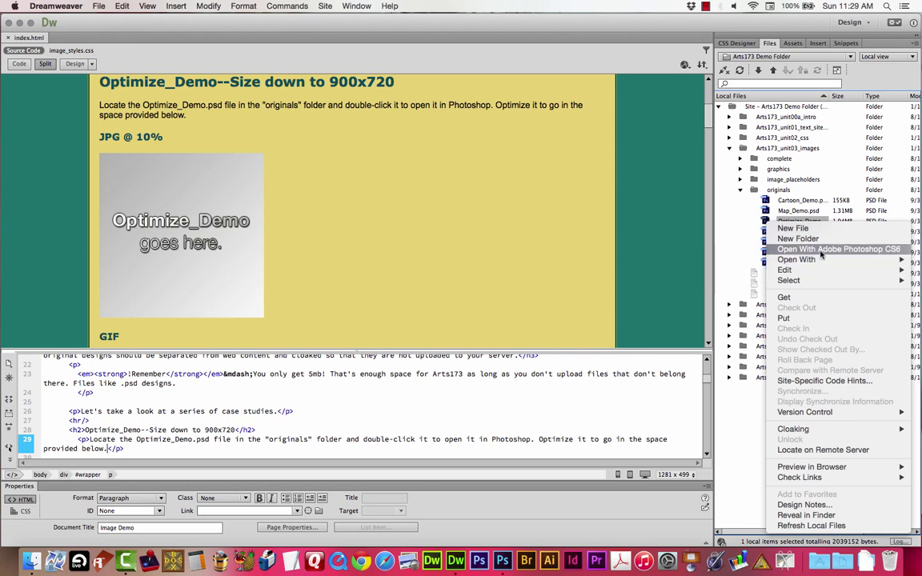
left_click(820, 250)
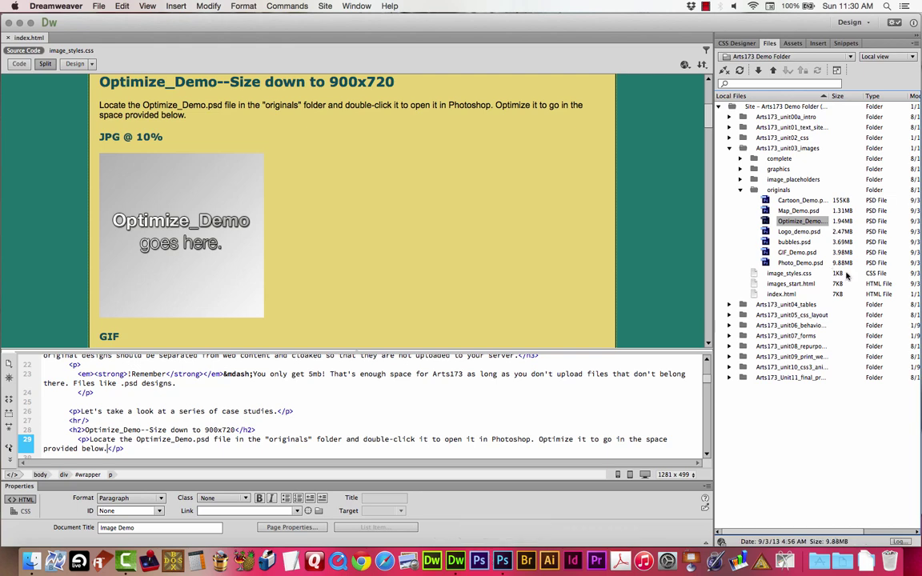
right_click(768, 226)
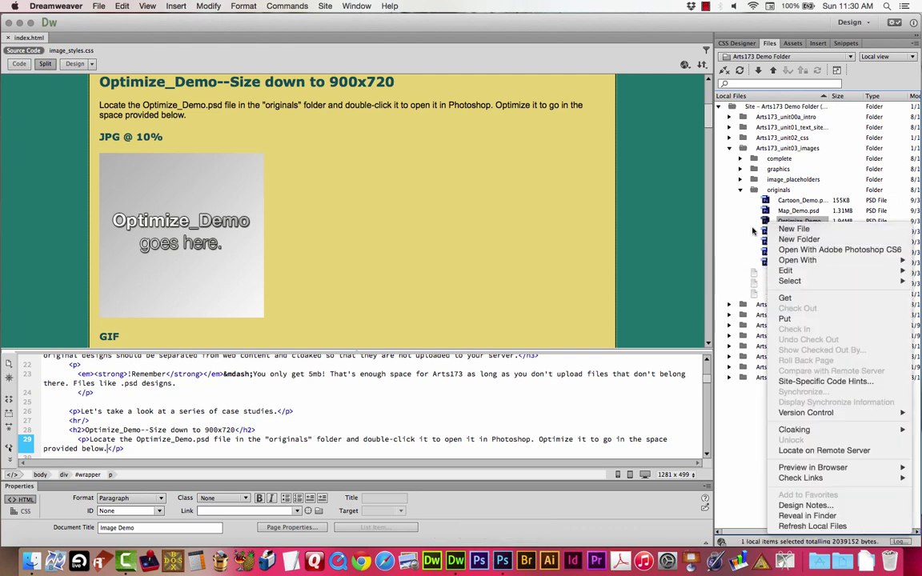
left_click(759, 218)
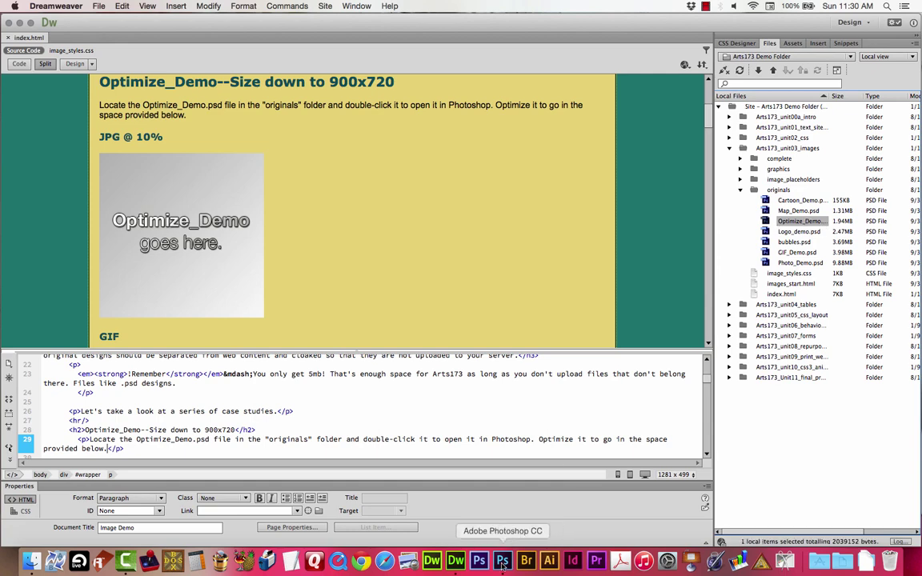
Switch to Photoshop CC and open Optimize_Demo.psd from the originals folder inside Arts173_unit03_images in the Downloads demo folder.
left_click(502, 560)
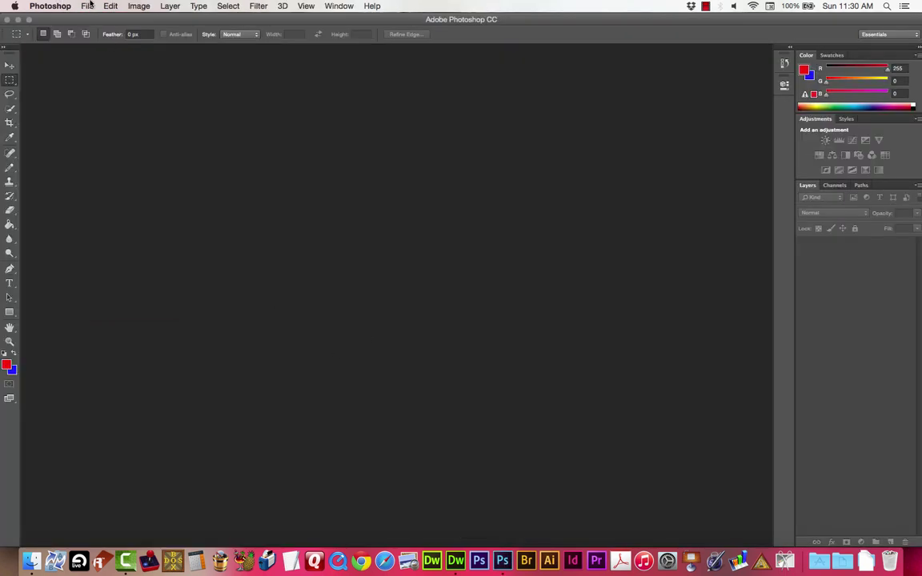
left_click(84, 6)
left_click(99, 30)
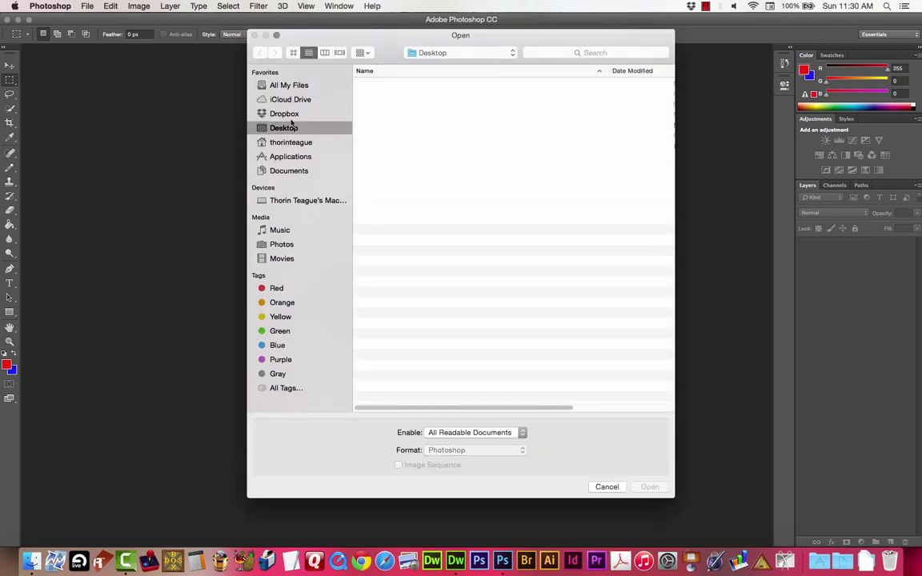
left_click(293, 144)
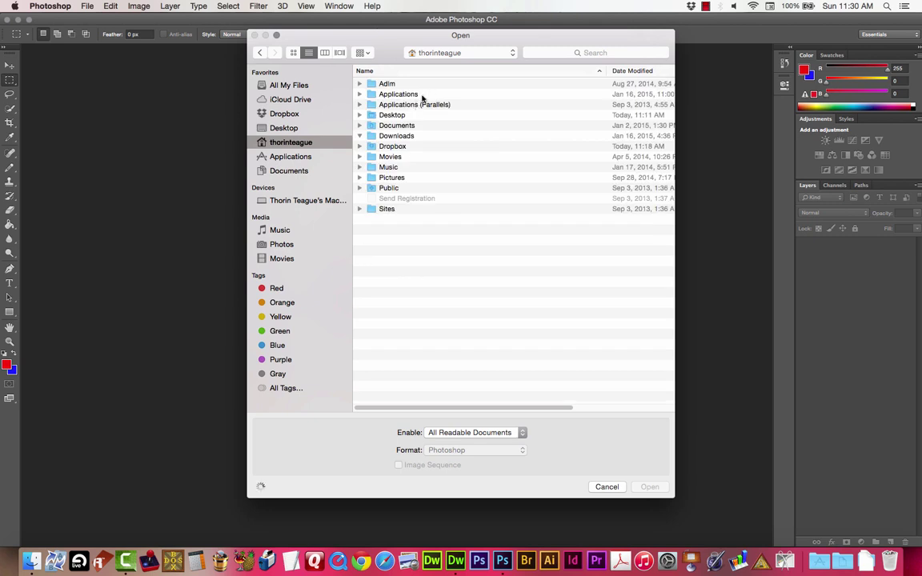
double_click(400, 135)
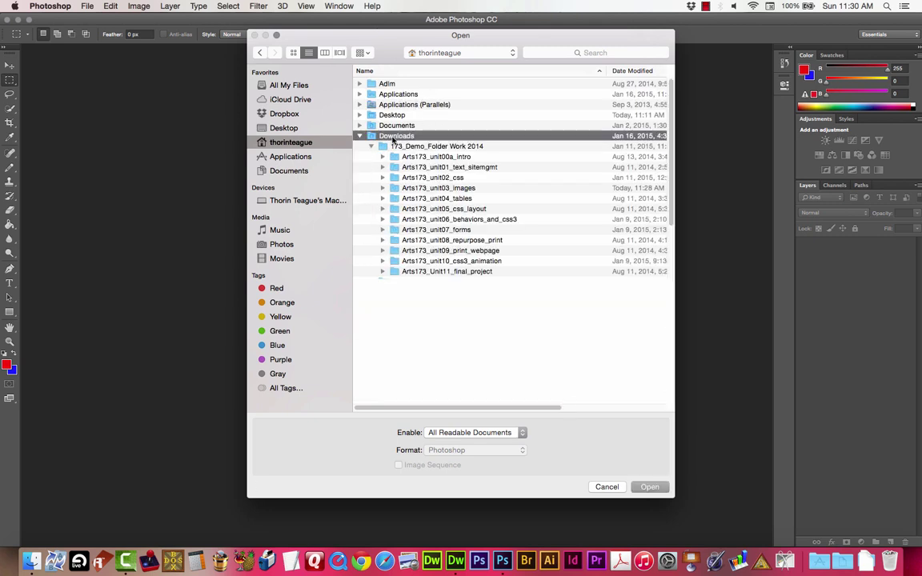
double_click(364, 83)
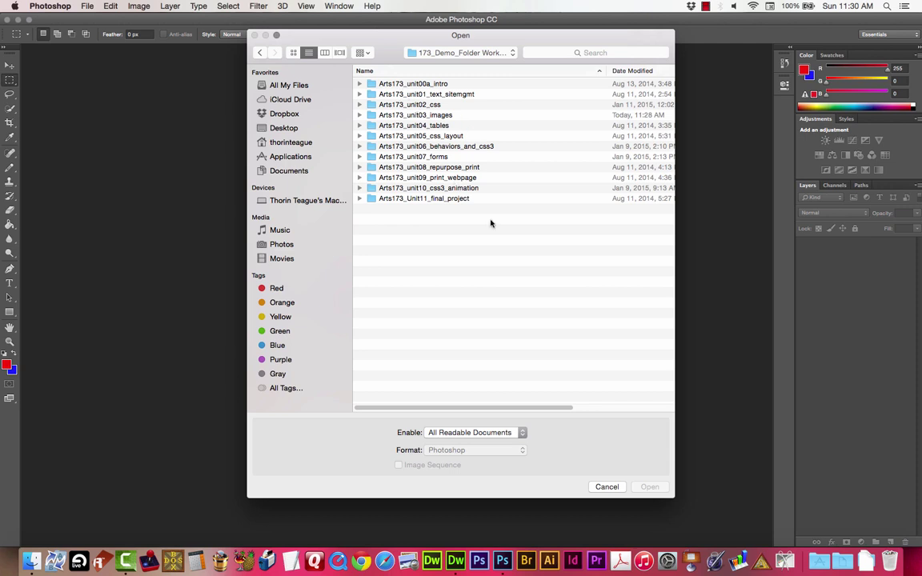
double_click(424, 115)
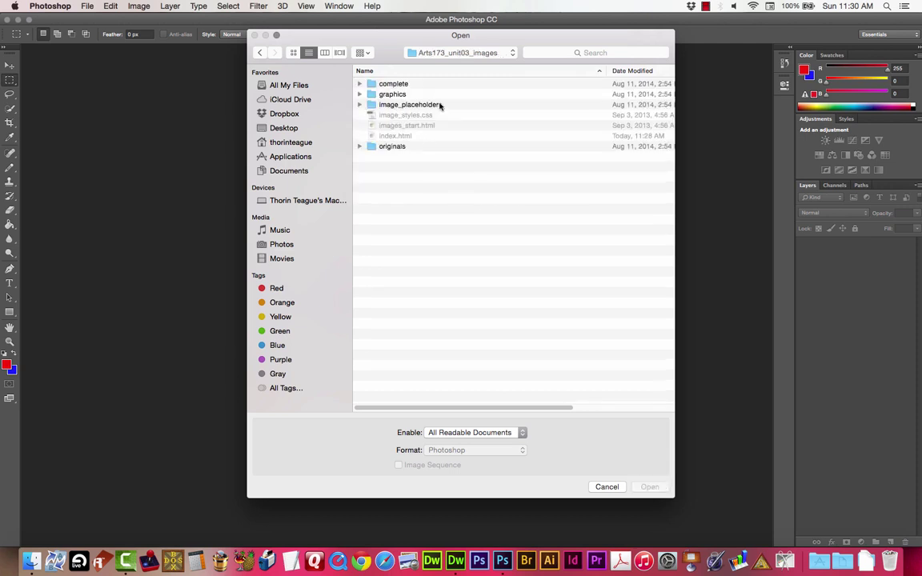
double_click(402, 147)
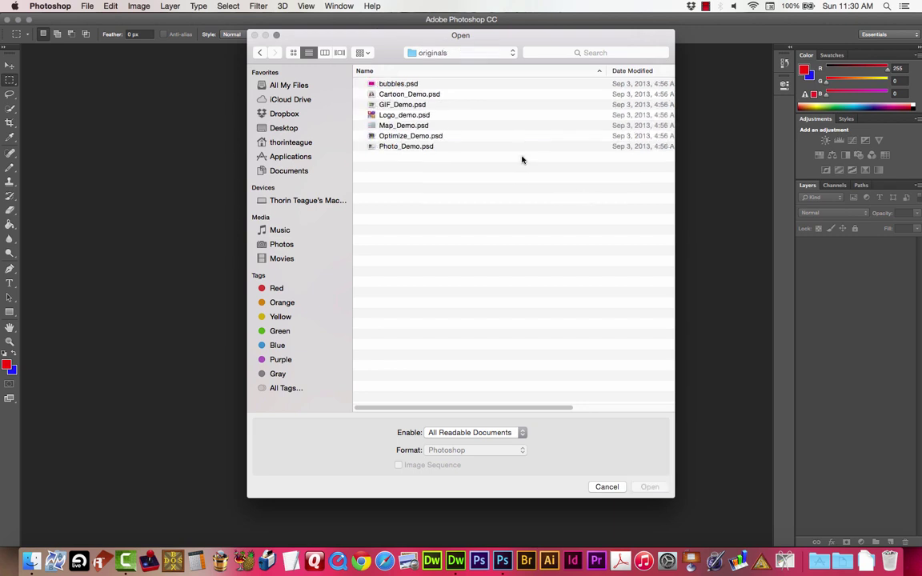
left_click(404, 136)
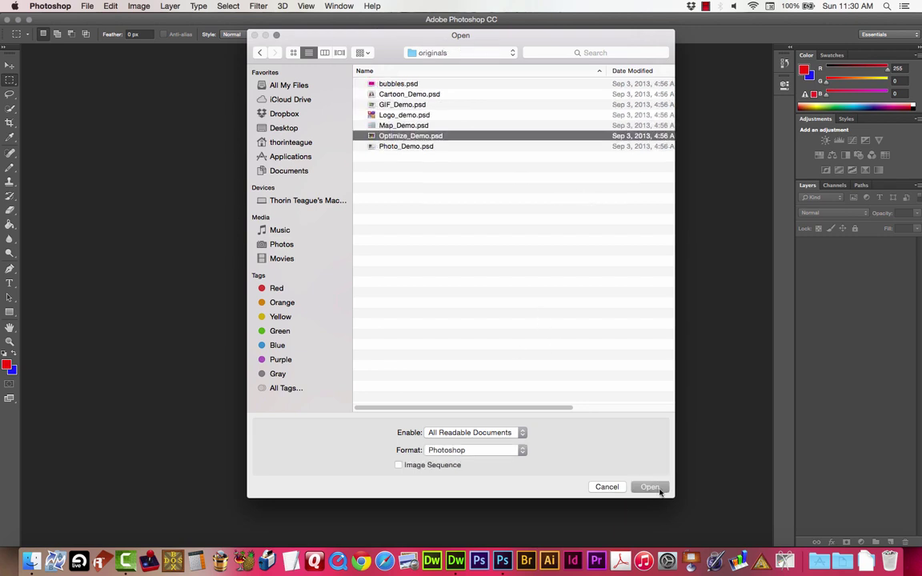
key("Return")
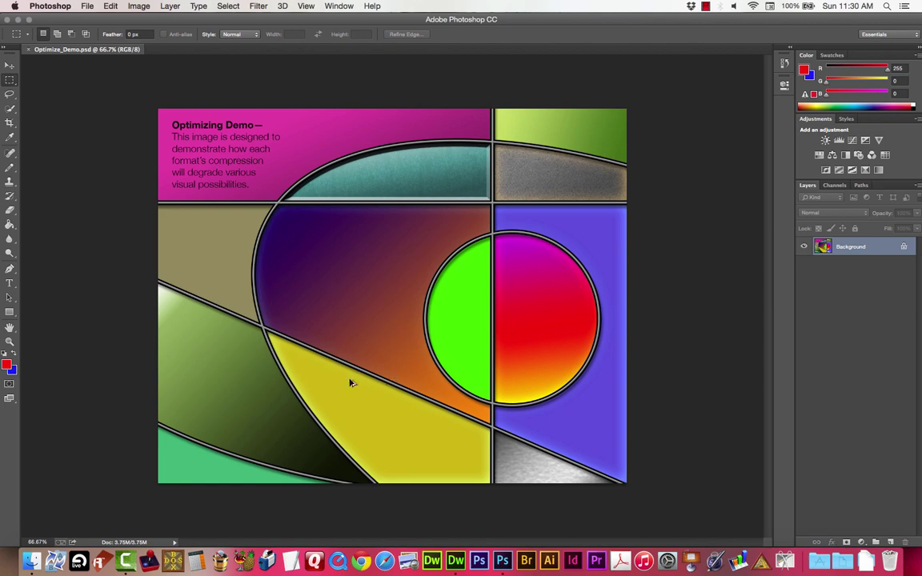
Check the size required on the page in Dreamweaver, and set the image width to 900 pixels in Photoshop's Image Size with proportions constrained.
left_click(141, 6)
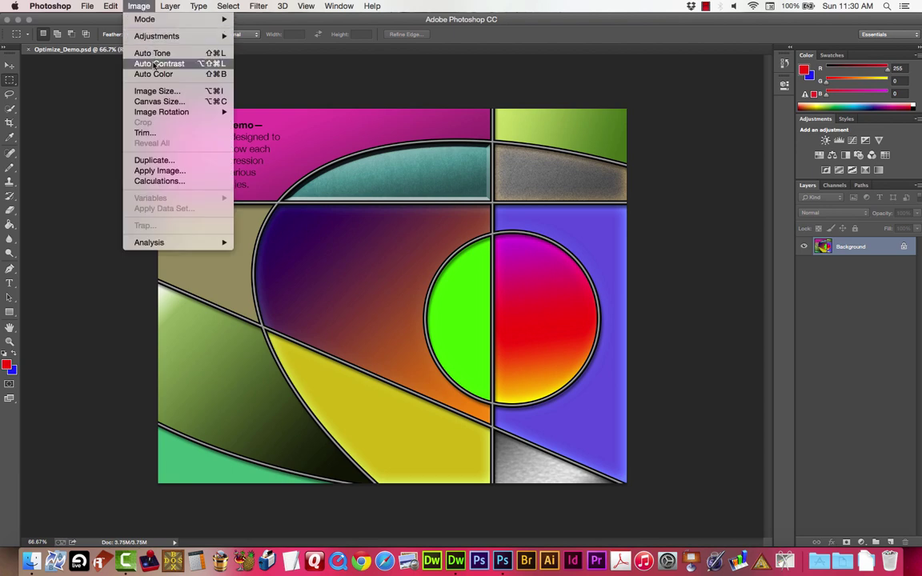
left_click(185, 93)
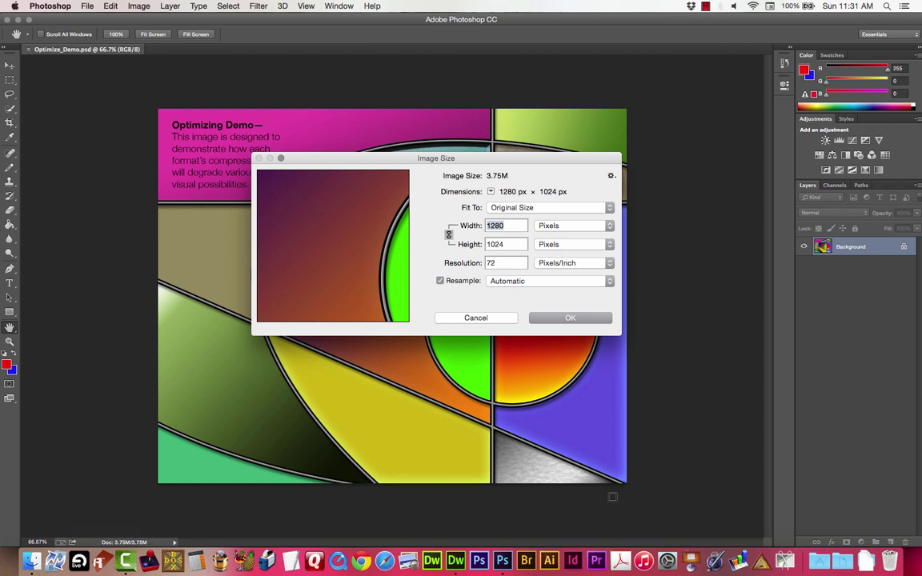
left_click(457, 562)
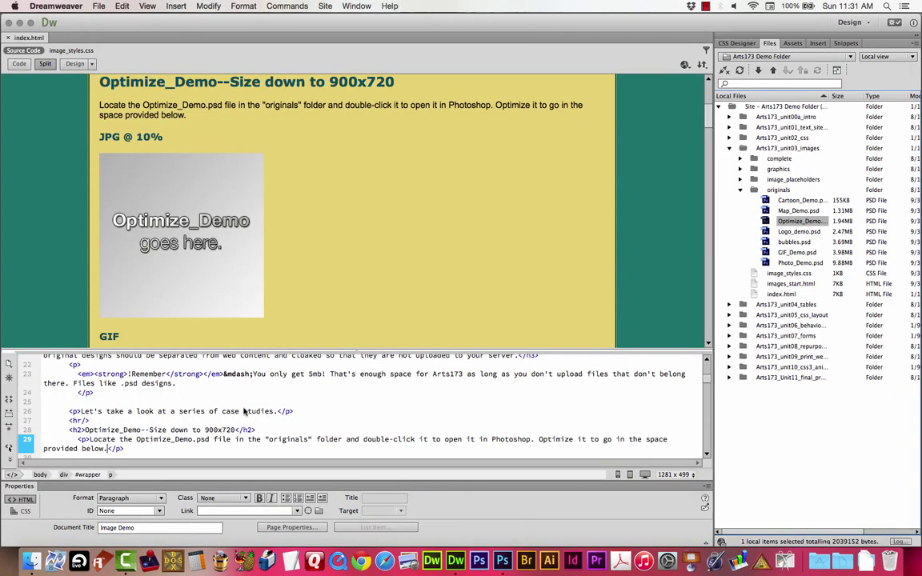
left_click(502, 562)
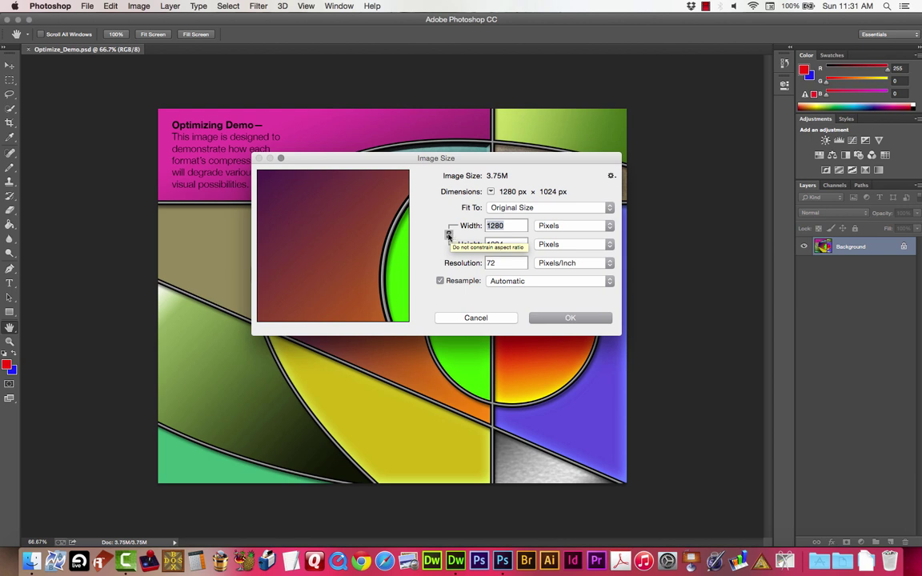
type("900")
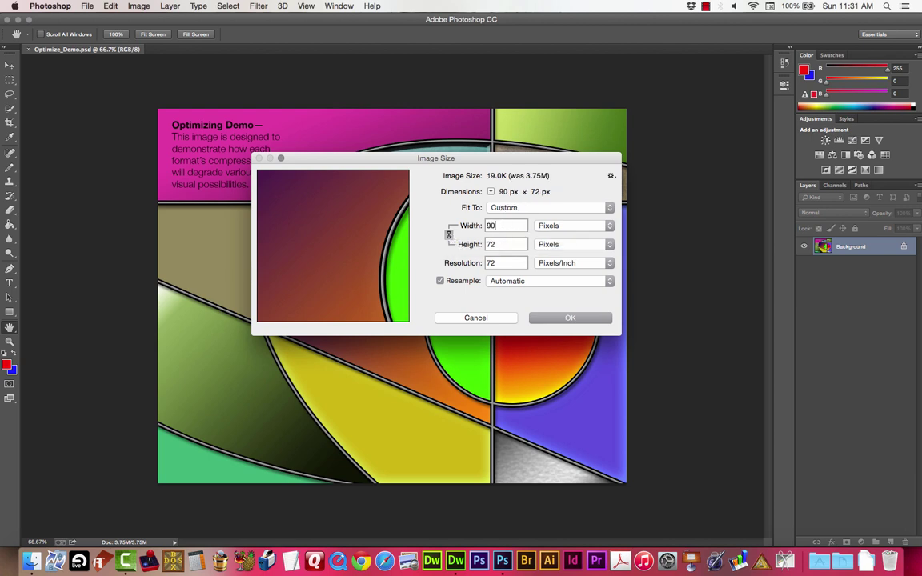
double_click(490, 226)
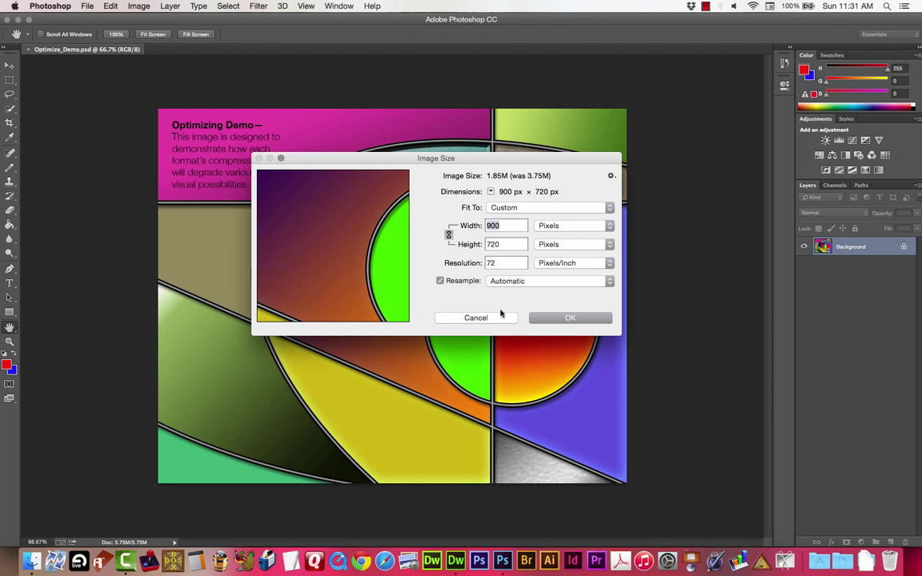
Check the height and resolution values in Image Size, and apply the resize at 900 x 720 pixels and 72 pixels/inch.
double_click(494, 244)
left_click(511, 227)
double_click(492, 263)
left_click(507, 246)
left_click(505, 228)
left_click(501, 263)
double_click(491, 263)
key("Tab")
left_click(549, 318)
key("m")
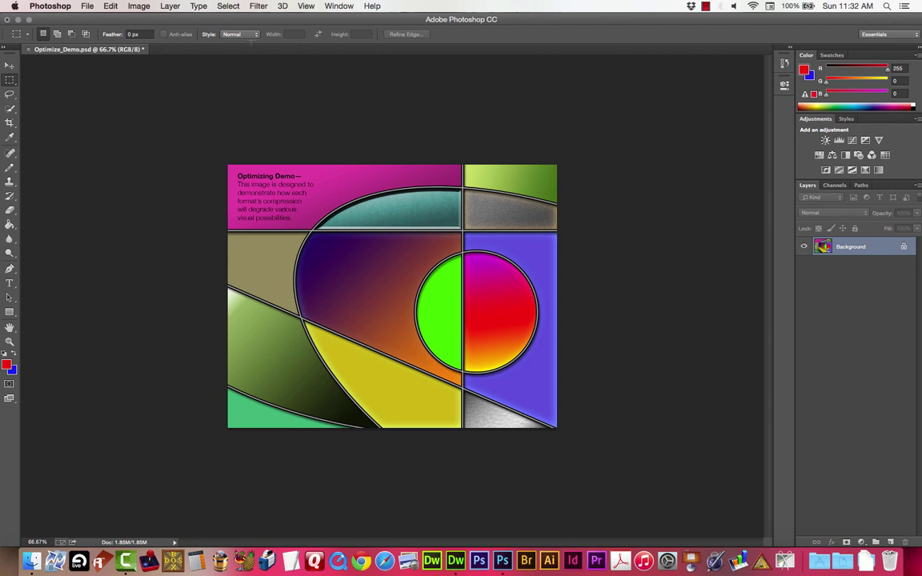
Start Save for Web for the resized image and enlarge its window to fill the screen.
left_click(87, 6)
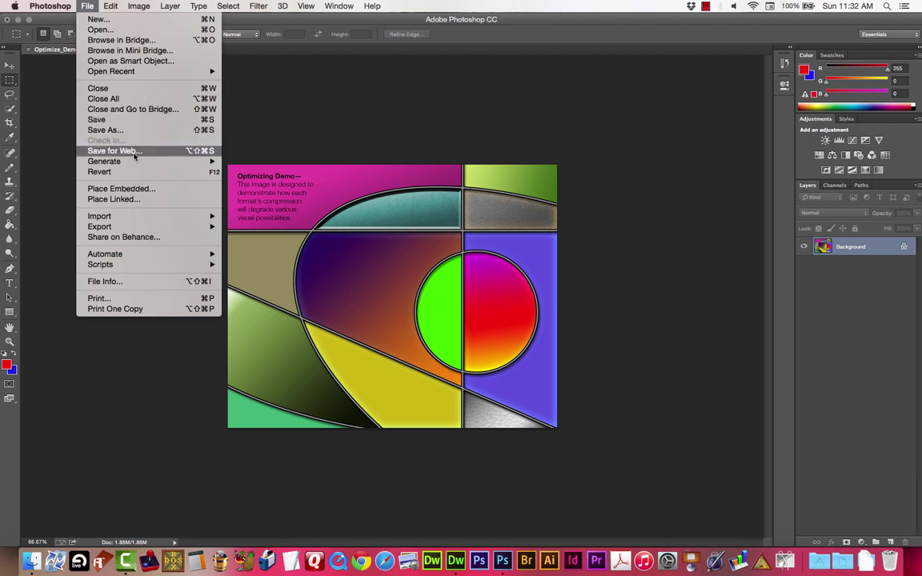
left_click(177, 154)
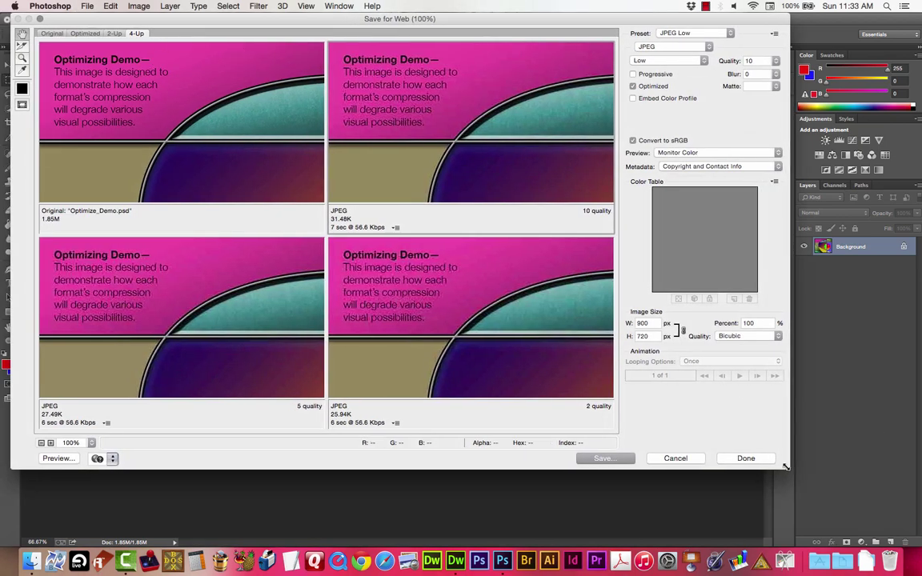
left_click_drag(785, 466, 918, 545)
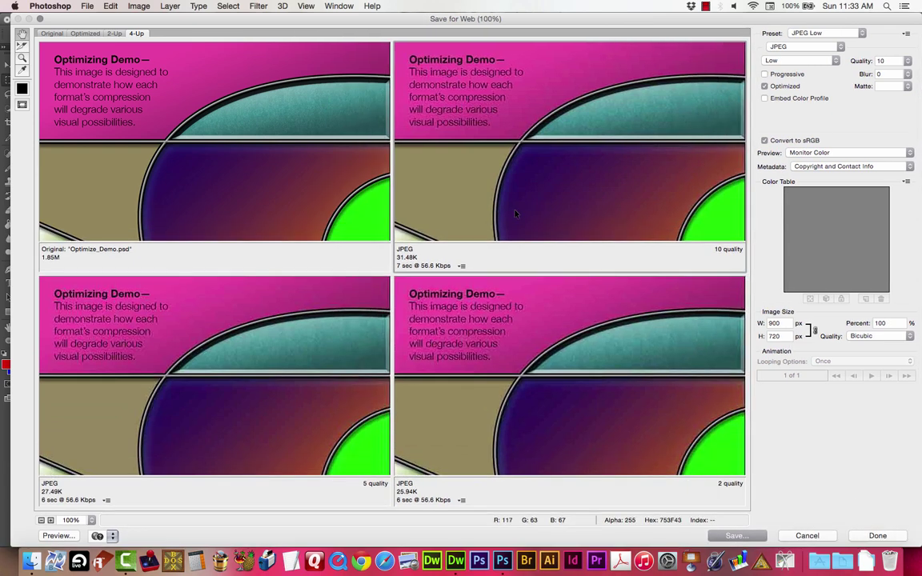
Compare the Original and Optimized views of the image, and return to the 4-Up view.
left_click(79, 33)
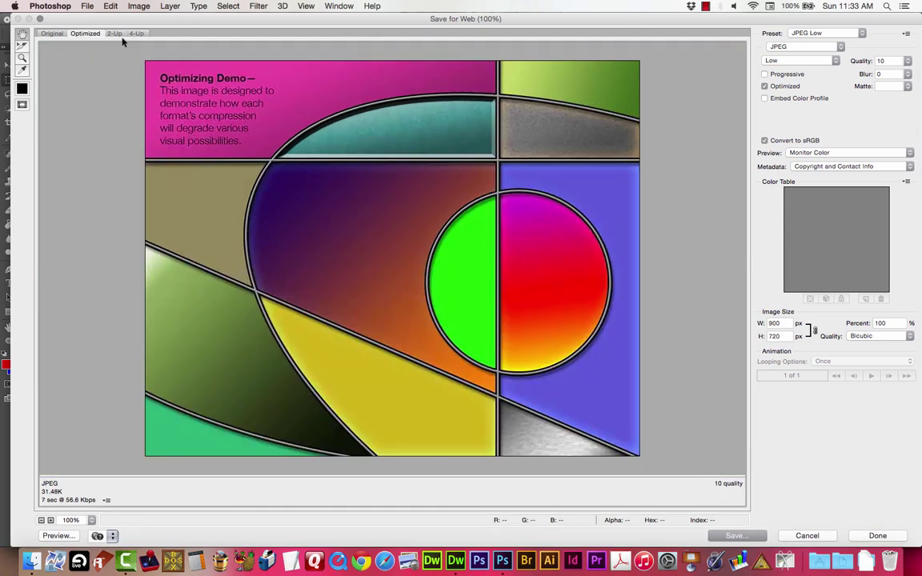
left_click(47, 33)
left_click(80, 34)
left_click(54, 33)
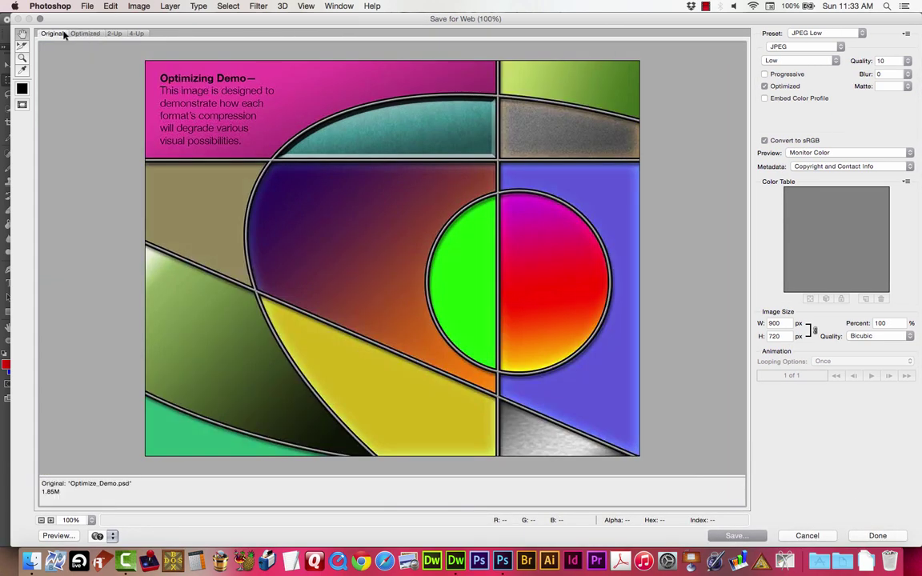
left_click(90, 35)
left_click(136, 34)
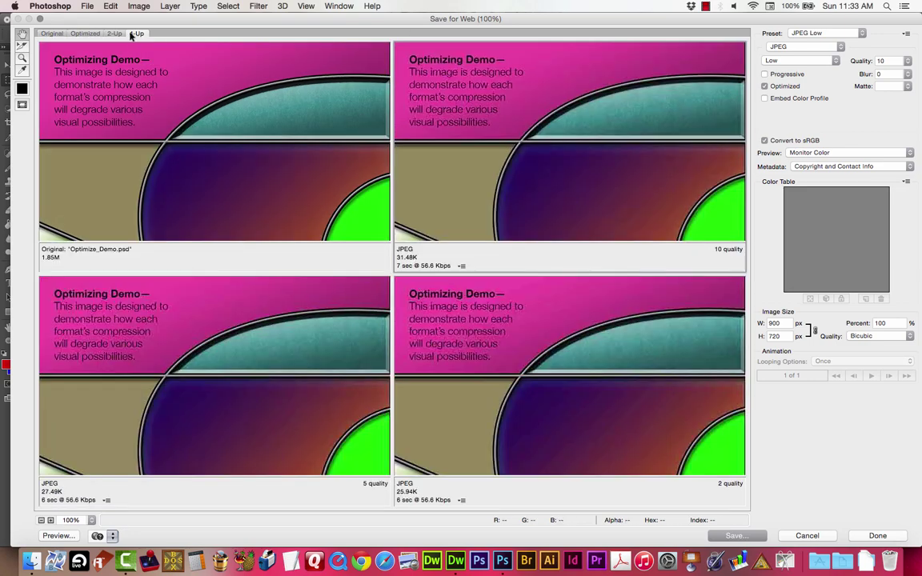
left_click_drag(500, 158, 601, 199)
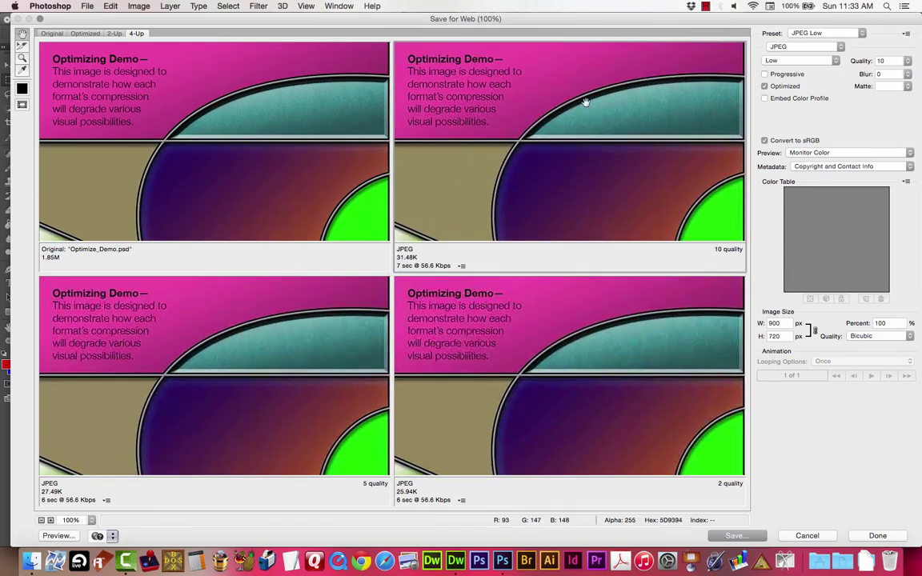
Review the available GIF, JPEG and PNG presets, and choose JPEG Low for the selected preview.
left_click(823, 33)
mouse_move(846, 10)
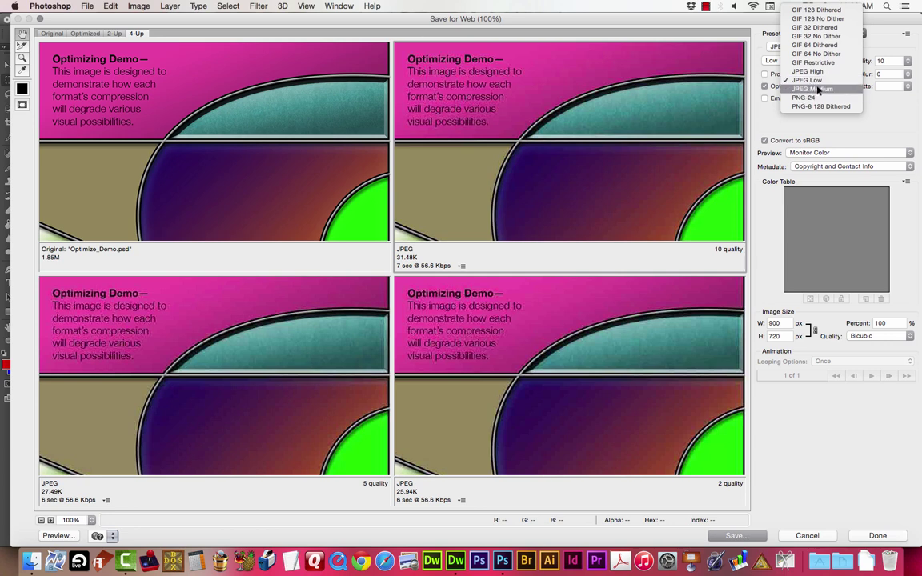
left_click(807, 80)
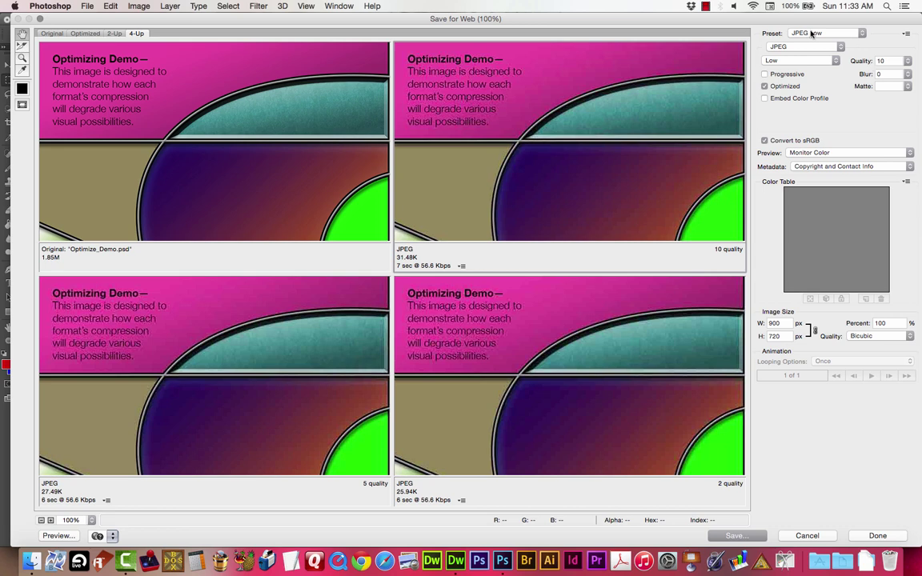
left_click(810, 33)
left_click(821, 34)
Review the connection speeds offered for the selected JPEG preview's download time estimate.
left_click_drag(568, 140, 509, 173)
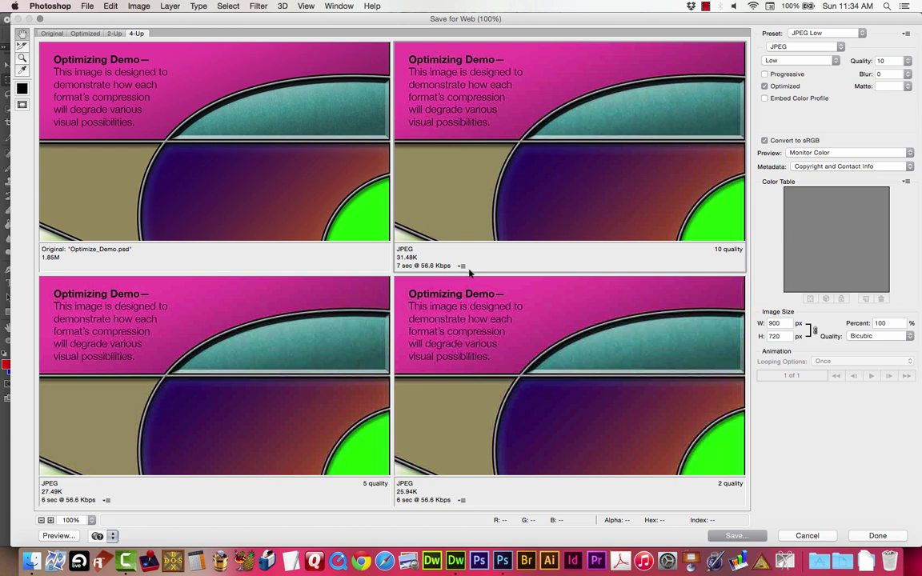
left_click(462, 266)
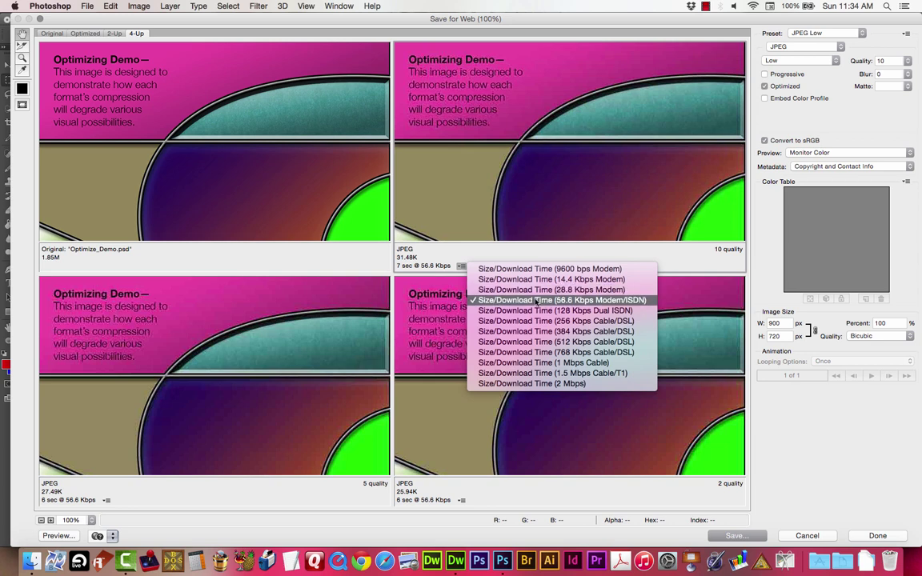
left_click(470, 253)
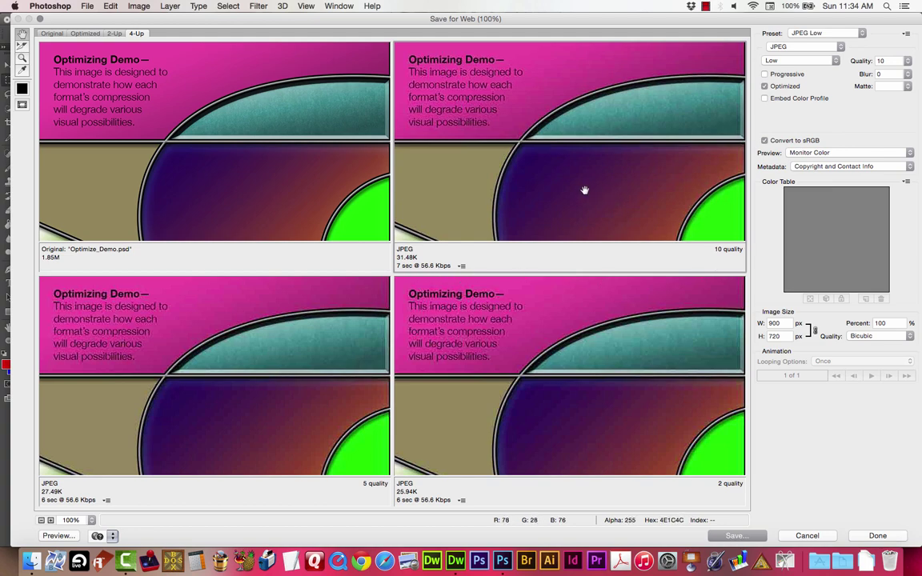
Compare the JPEG previews with the original at 100% across the purple-orange gradient and the green and red circle.
left_click_drag(560, 181, 521, 112)
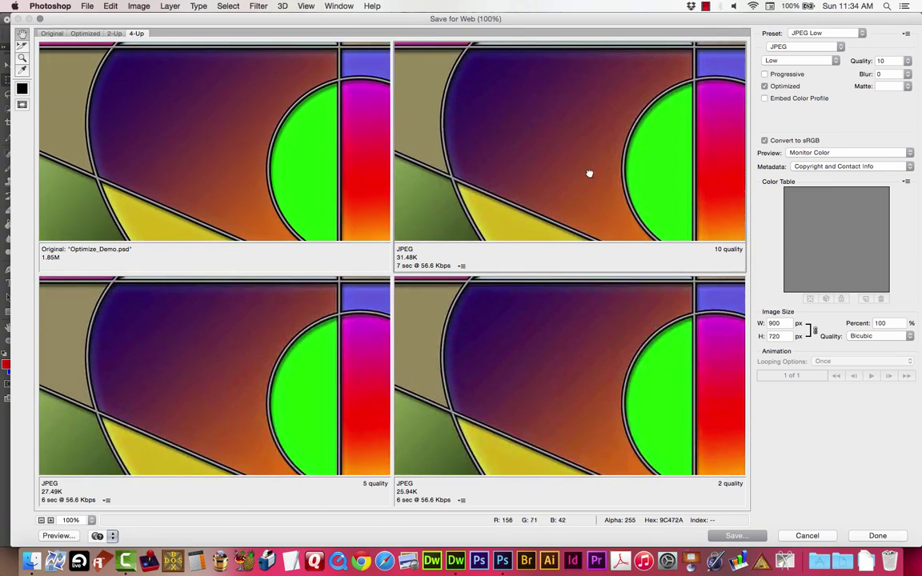
mouse_move(588, 173)
left_mouse_down()
mouse_move(526, 151)
mouse_move(594, 181)
left_mouse_up()
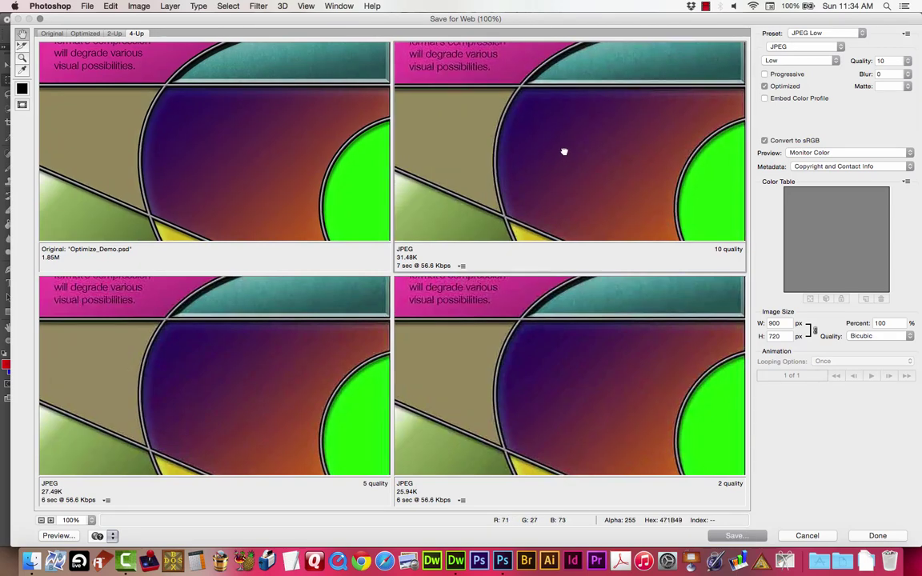
left_click_drag(563, 151, 551, 195)
left_click_drag(637, 196, 582, 146)
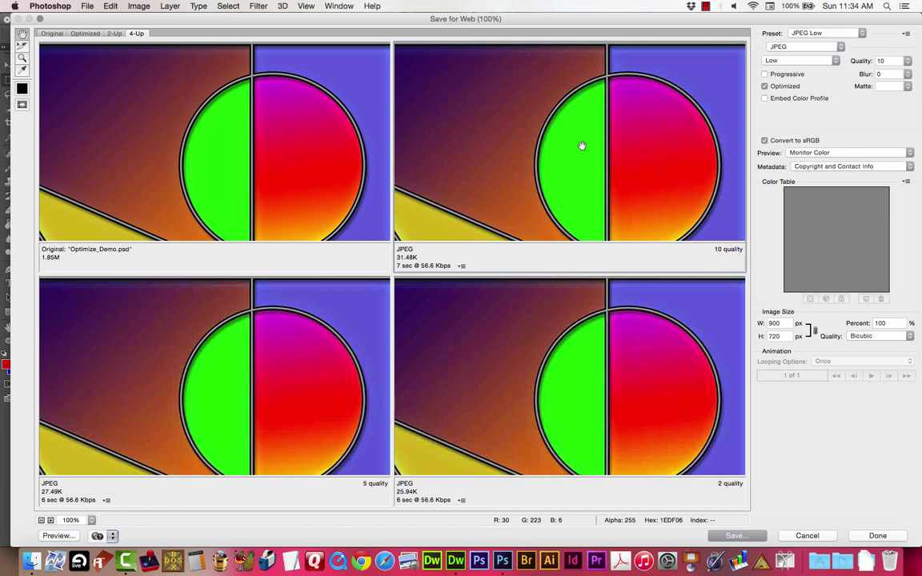
left_click_drag(570, 122, 644, 120)
left_click_drag(636, 175, 626, 170)
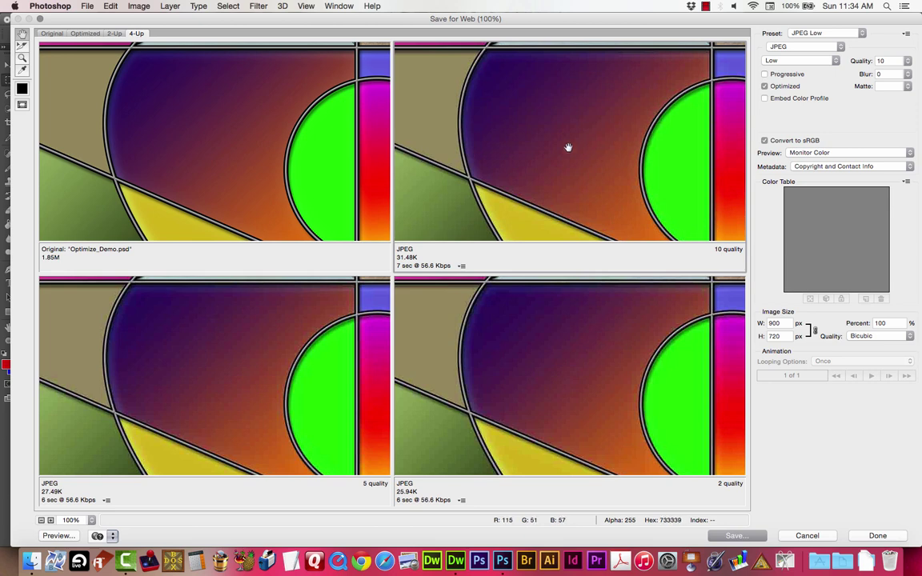
Inspect the compression at 200% around the green circle, the yellow area and the grey texture, and return to 100%.
key("super+equal")
left_click_drag(678, 163, 603, 196)
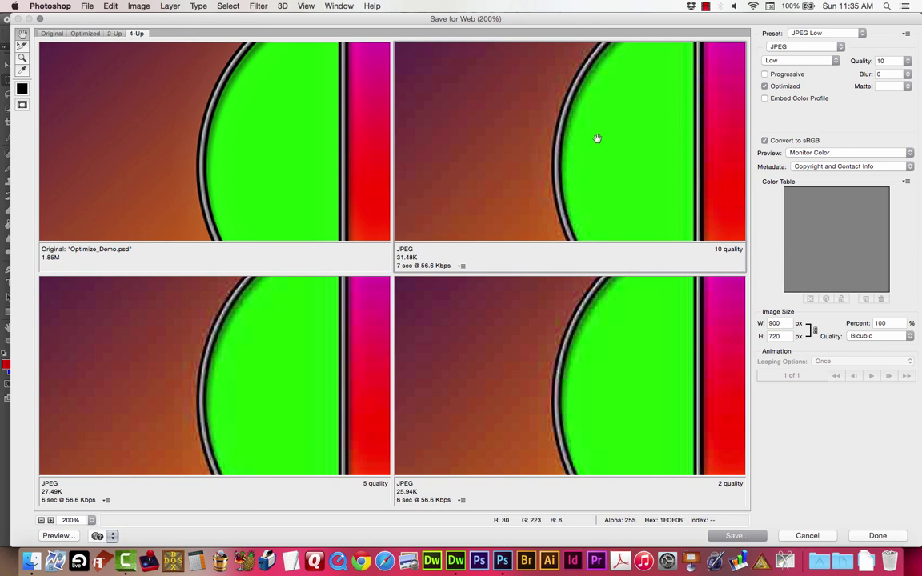
left_click_drag(597, 140, 559, 137)
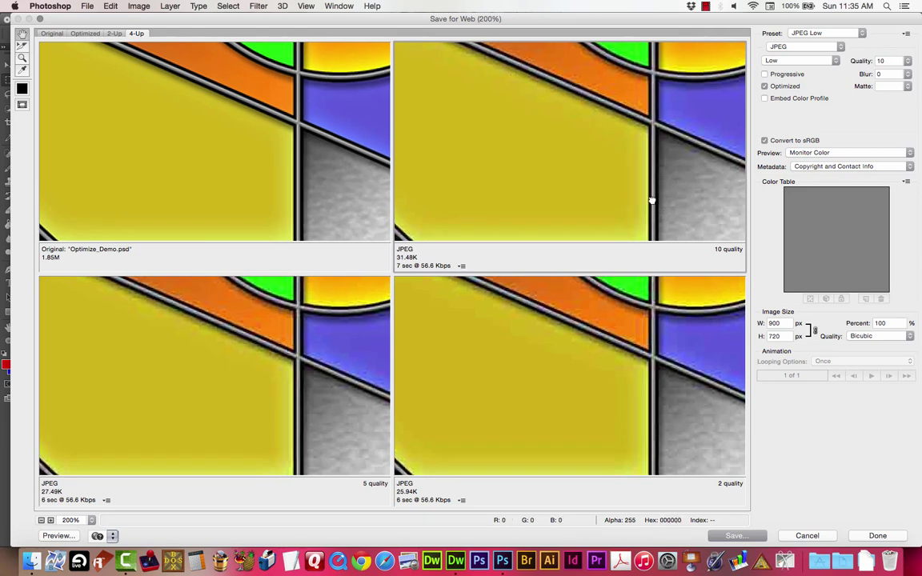
left_click_drag(649, 199, 572, 128)
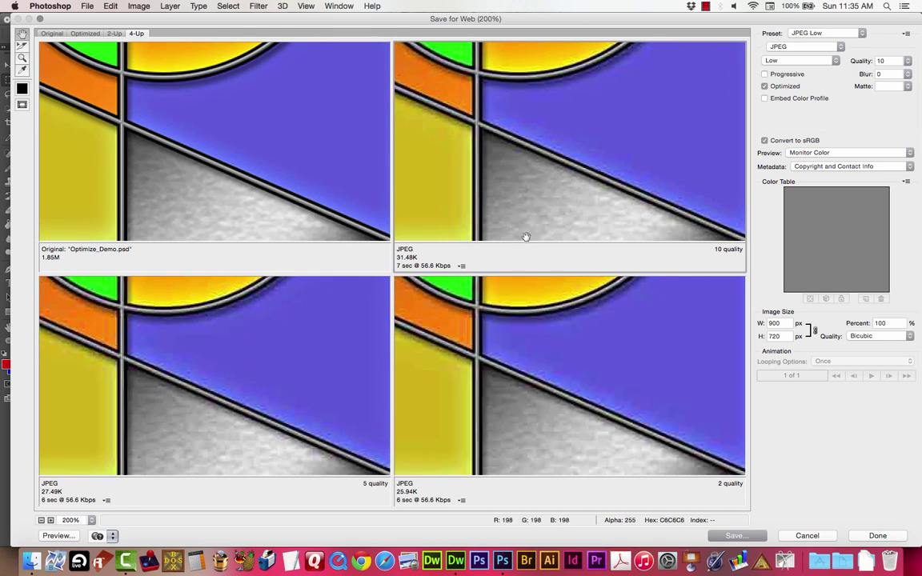
left_click(574, 230, "alt")
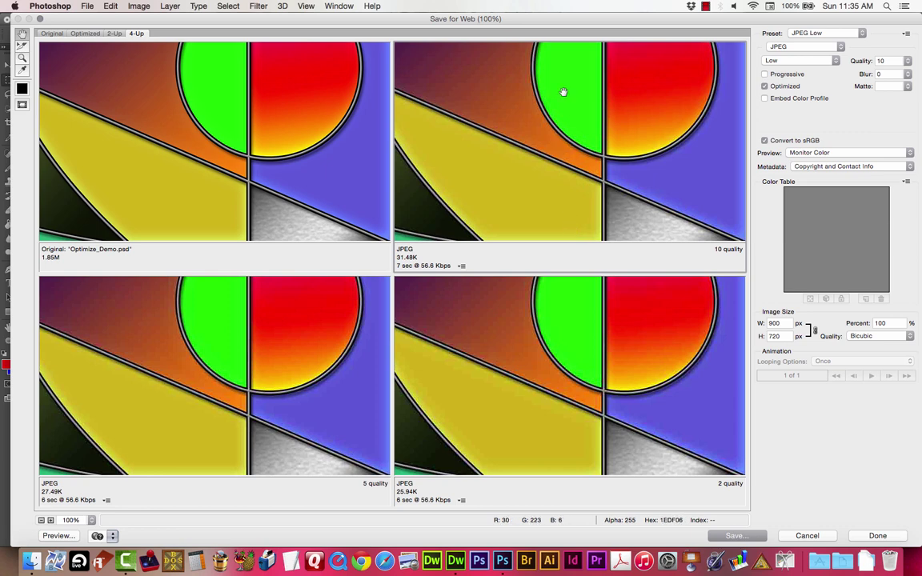
left_click_drag(562, 93, 613, 232)
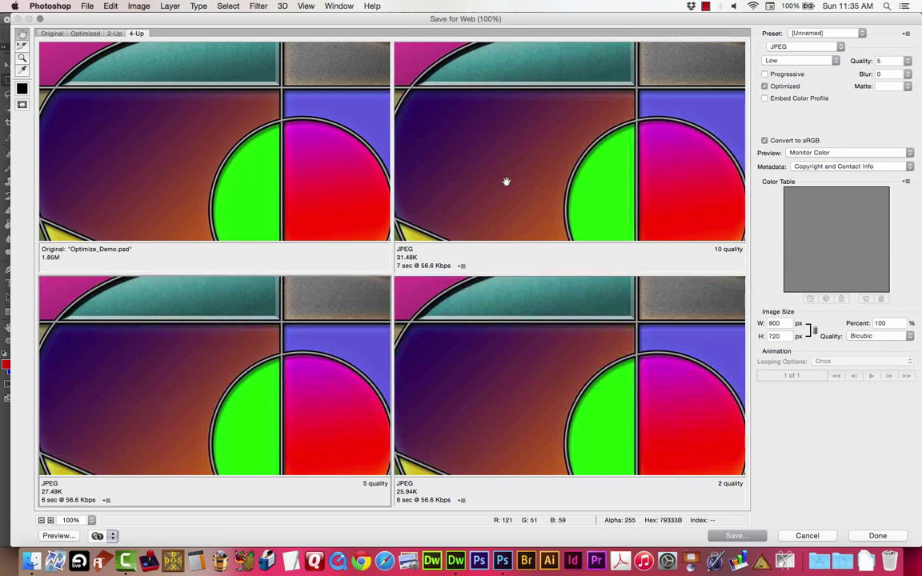
Compare the settings and gradient rendering of the 10, 5 and 2 quality JPEG previews.
left_click(328, 354)
left_click(540, 378)
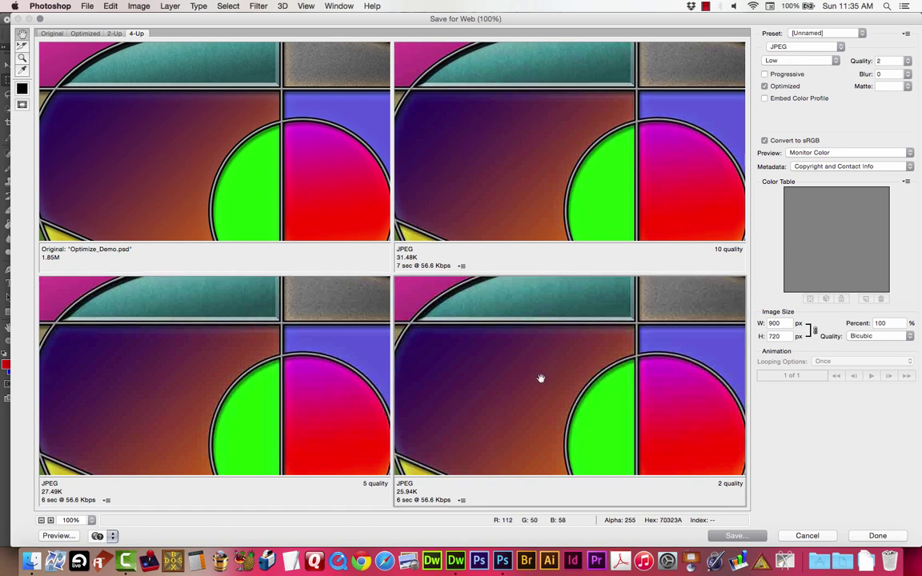
left_click(320, 450)
left_click(490, 408)
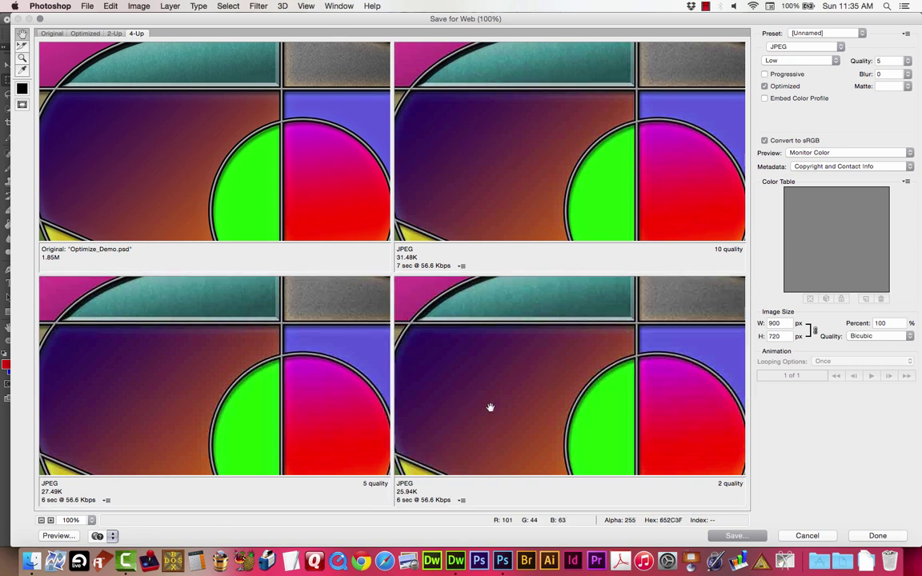
left_click(282, 392)
left_click(542, 168)
left_click(483, 381)
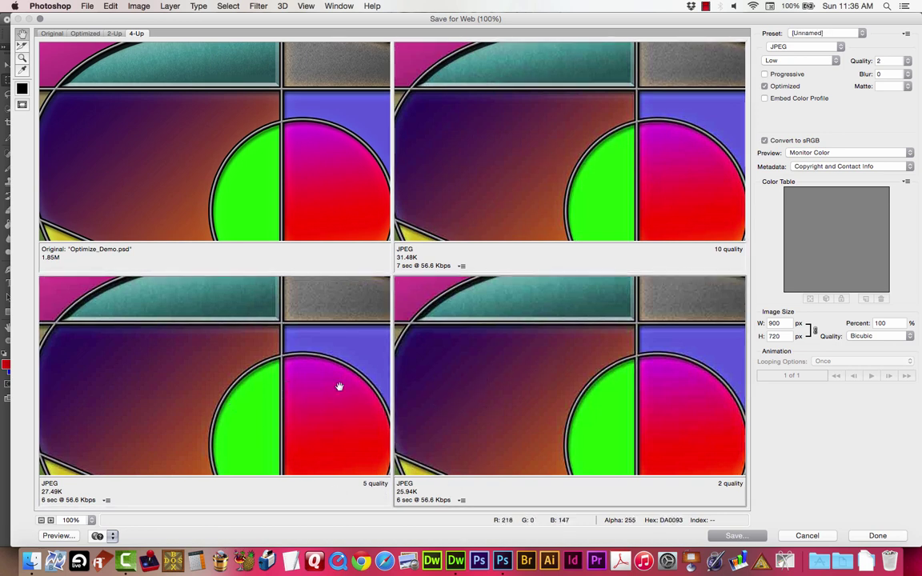
left_click(339, 385)
Select the 10 quality JPEG preview and repopulate the other views from it.
left_click(536, 232)
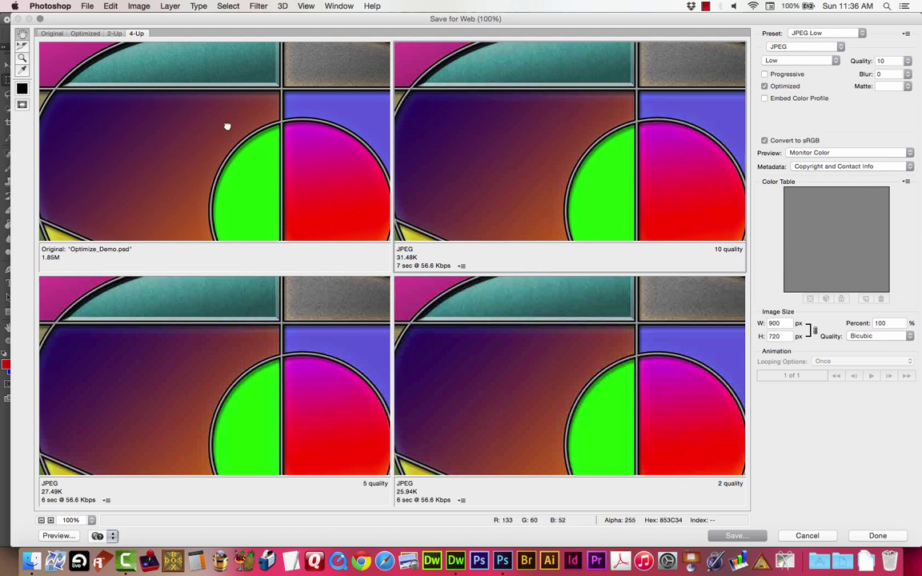
left_click_drag(226, 125, 232, 131)
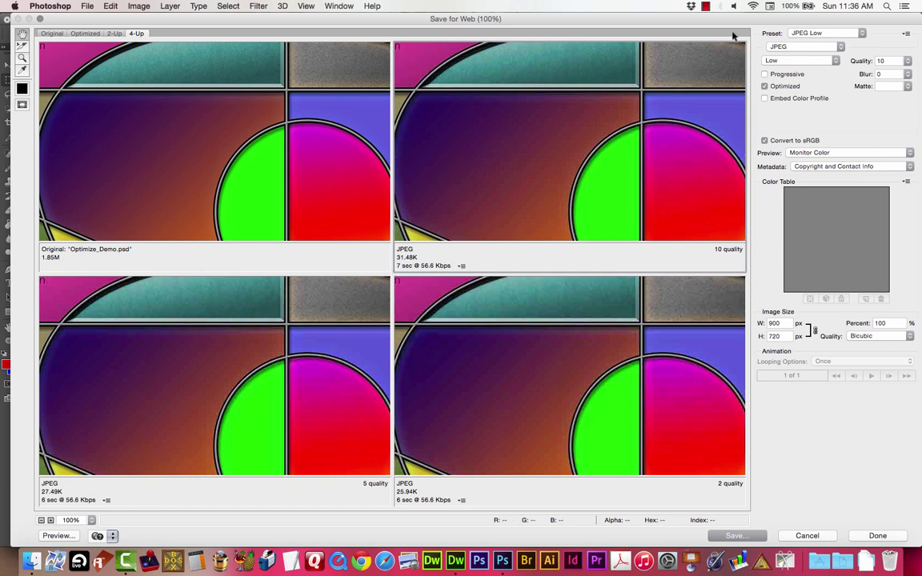
left_click(907, 33)
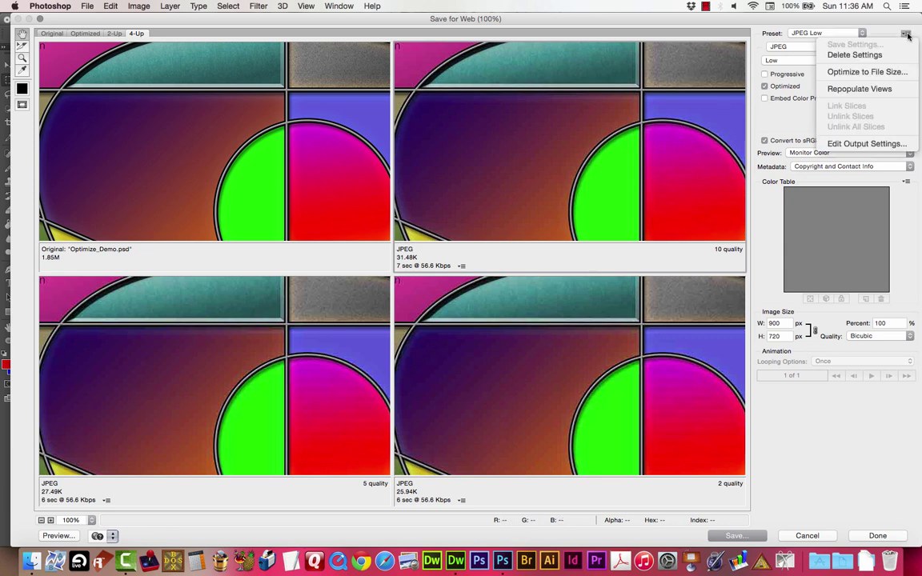
left_click(880, 90)
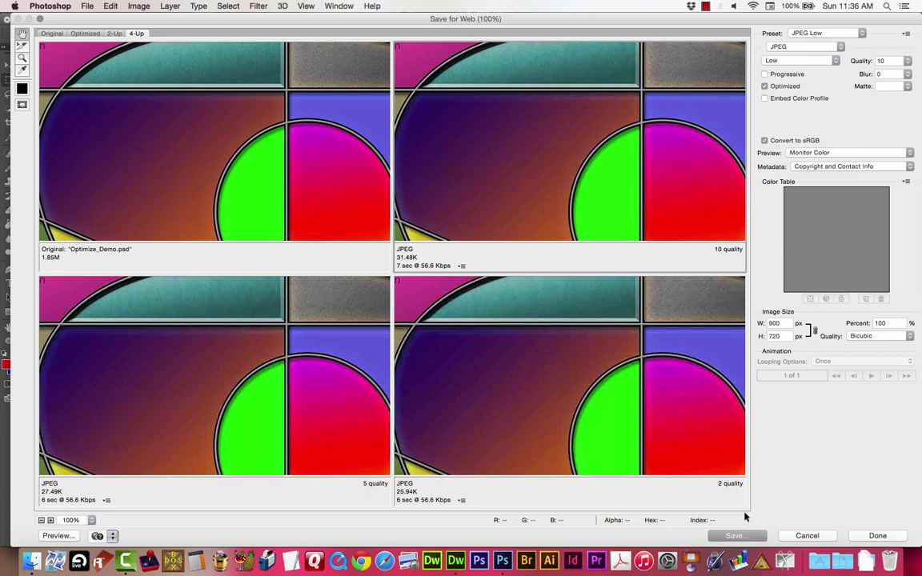
Compare the JPEG previews with the original at 100% and 200% around the circle, the yellow area and the purple-orange gradient.
left_click_drag(179, 406, 254, 363)
left_click_drag(323, 422, 190, 385)
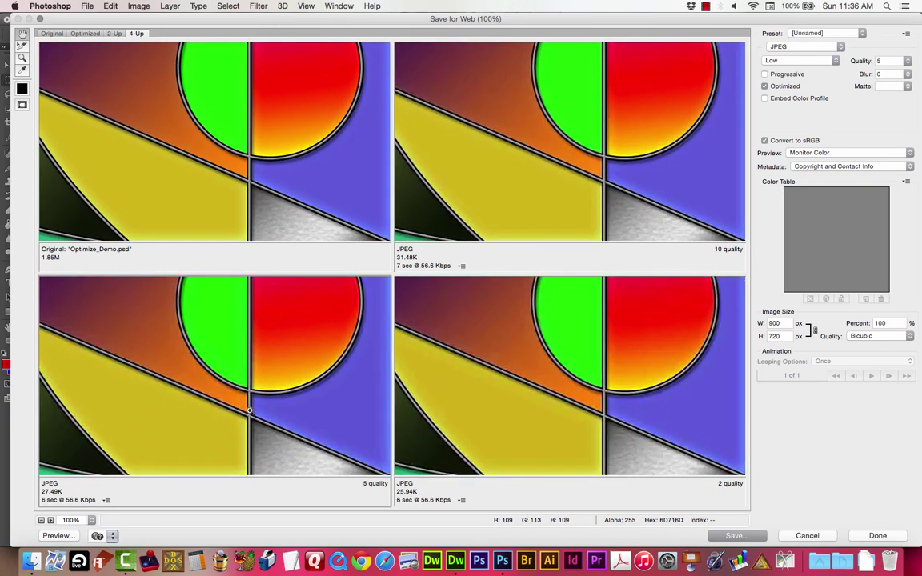
key("super+plus")
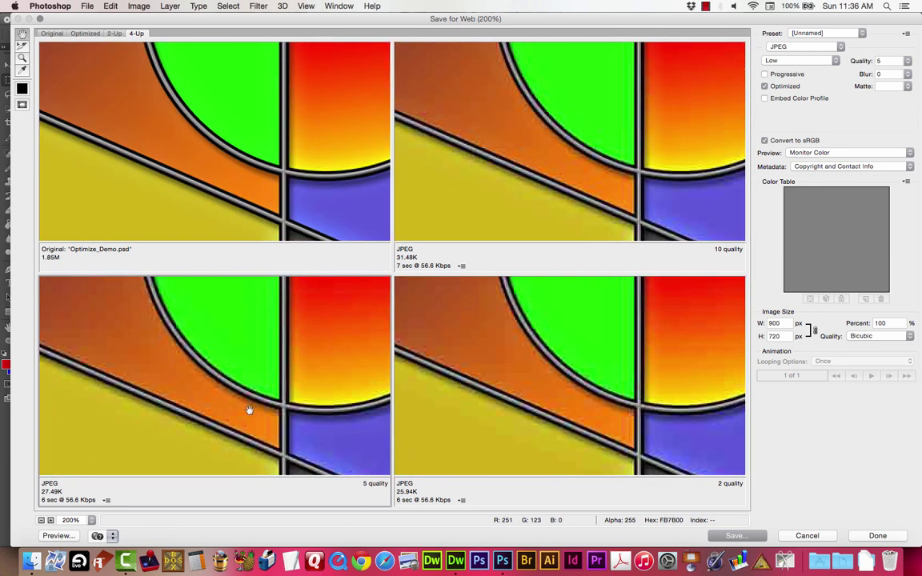
left_click_drag(247, 436, 233, 385)
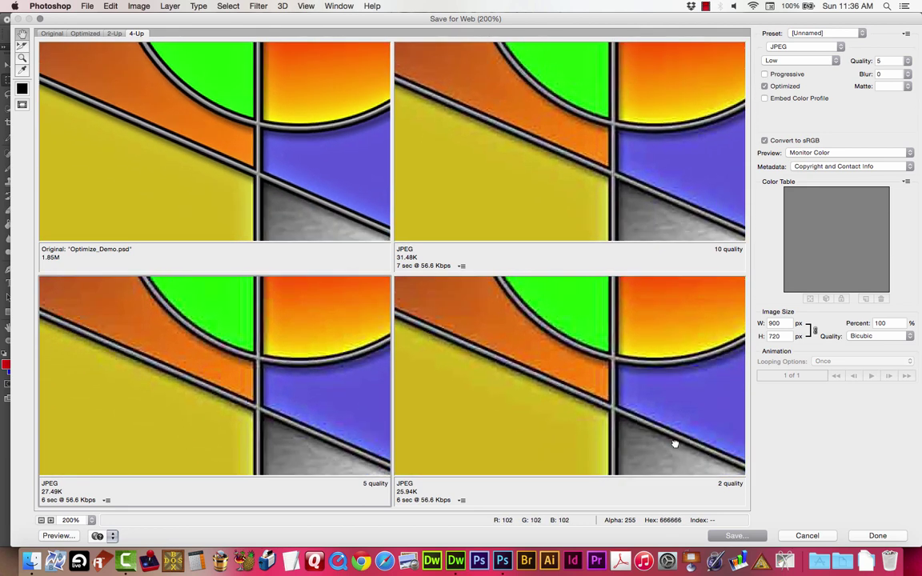
left_click_drag(675, 443, 566, 430)
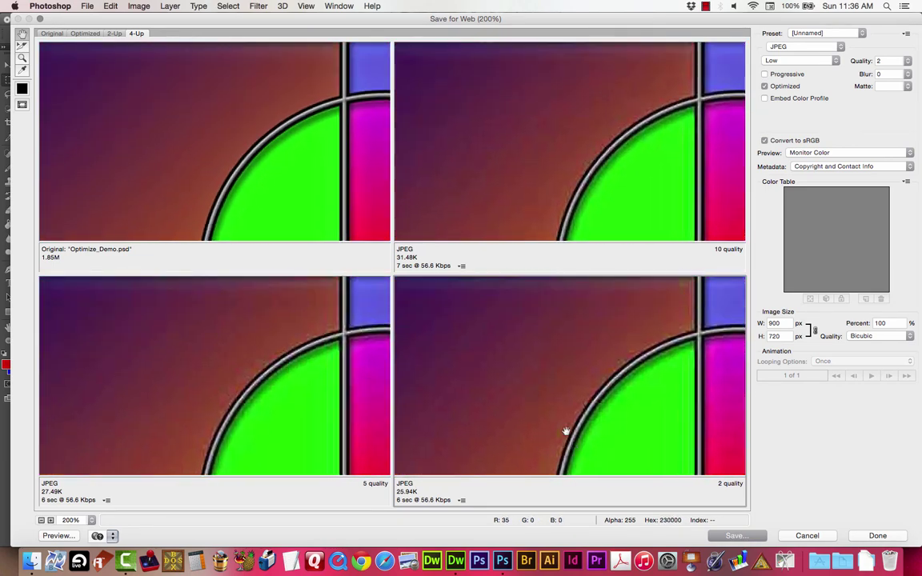
Select the 10 quality JPEG preview, check its purple-orange gradient at 200%, and return the views to 100%.
left_click(578, 260)
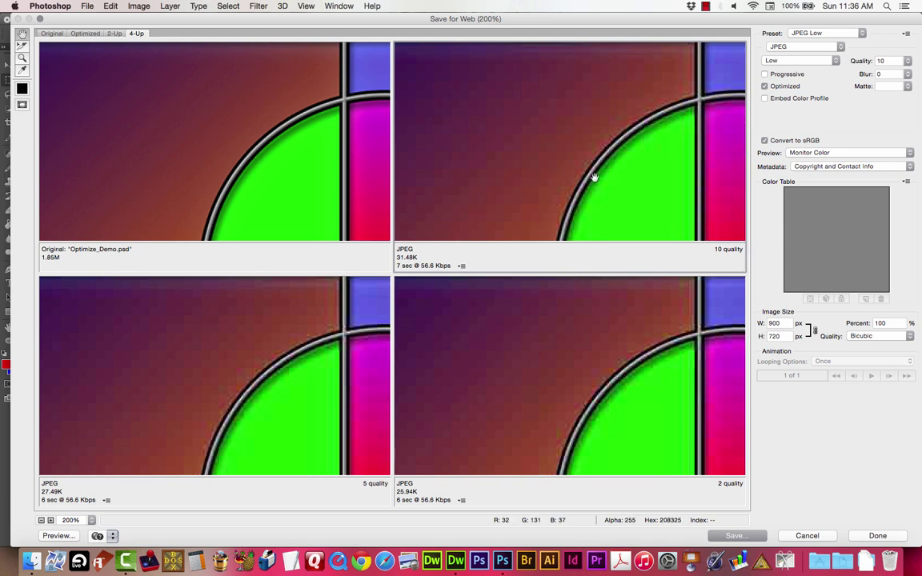
scroll(594, 176, "up", 3)
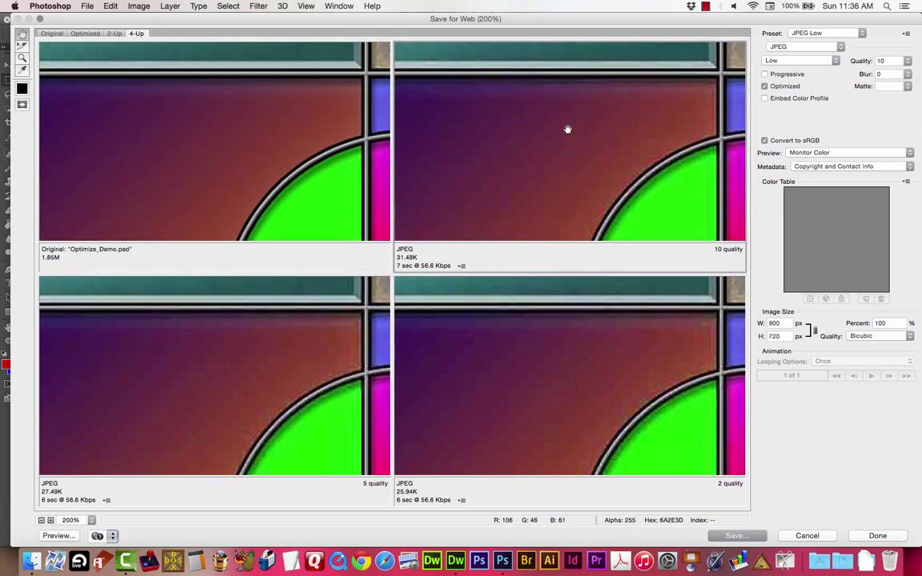
scroll(510, 165, "up", 2)
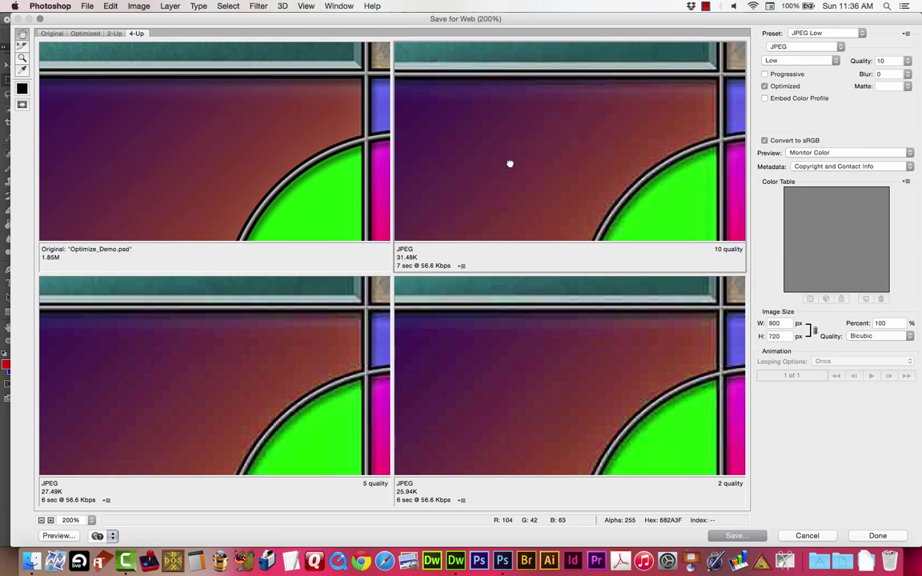
left_click(509, 177, "alt")
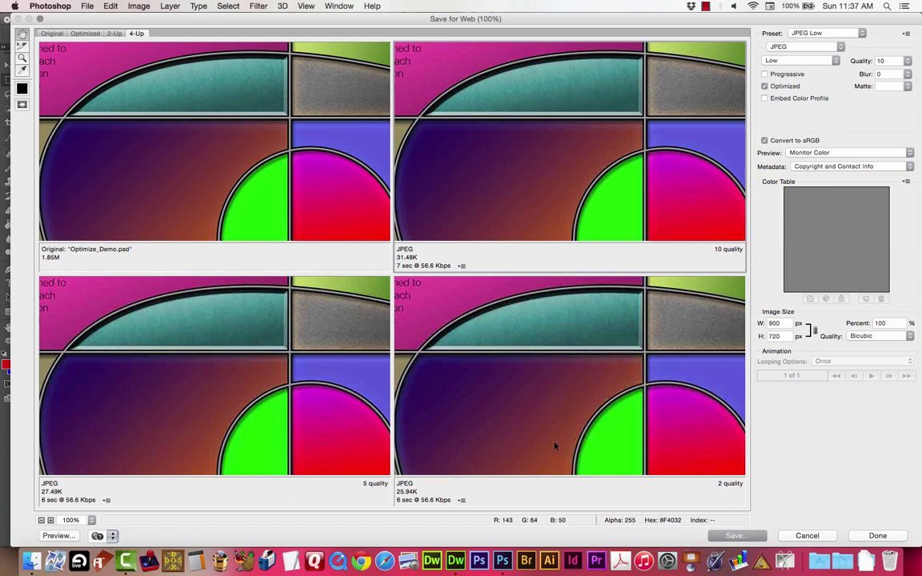
Start saving the optimized JPEG, choosing the Arts173_unit03_images folder inside 173_Demo_Folder Work 2014 as the location.
left_click(736, 536)
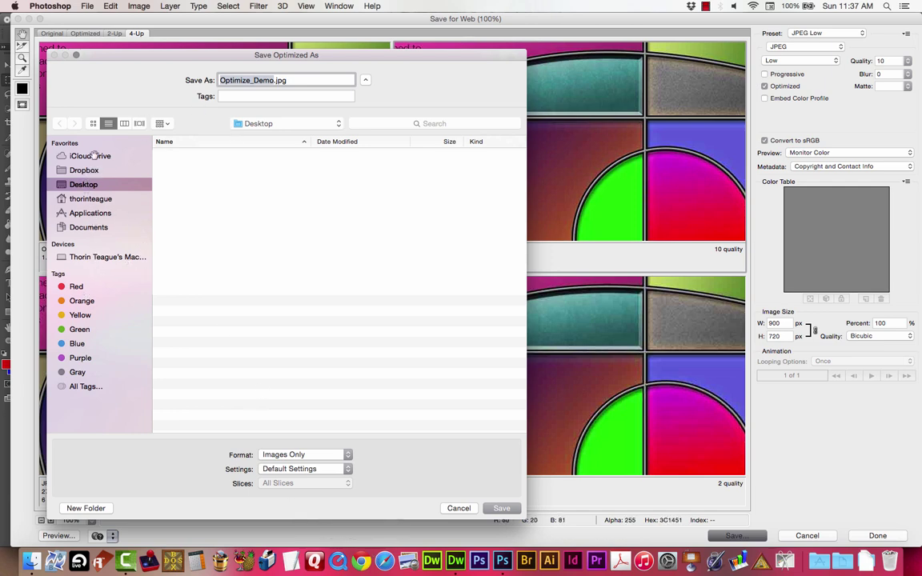
left_click(98, 199)
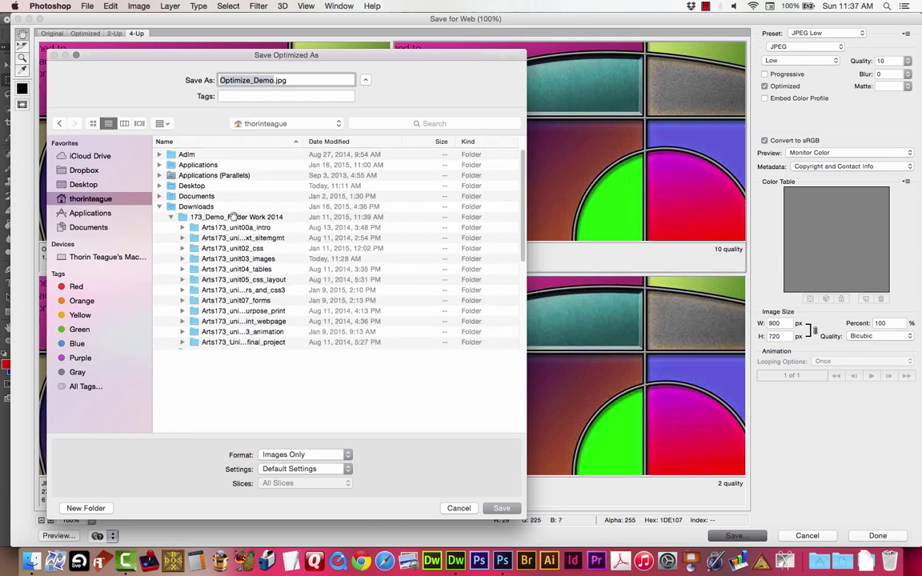
left_click(232, 217)
double_click(232, 217)
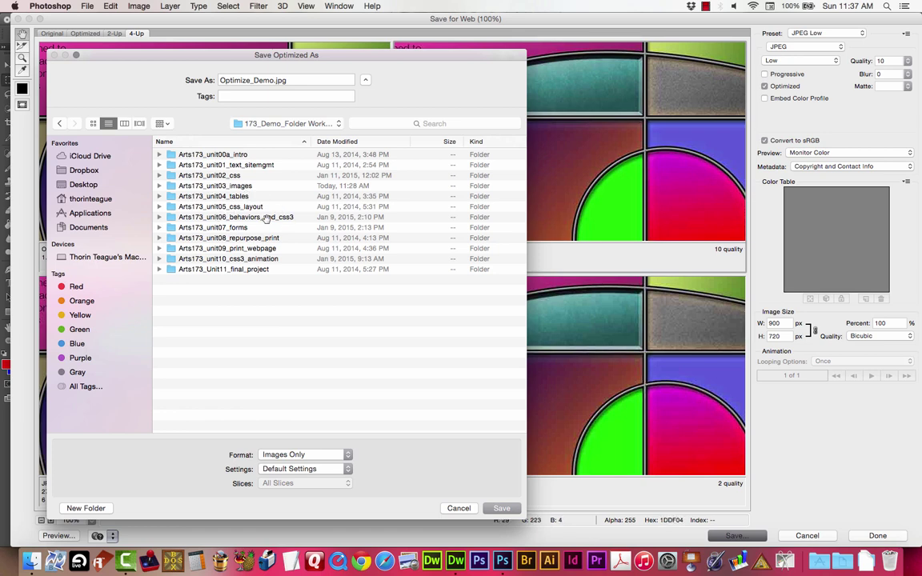
double_click(229, 186)
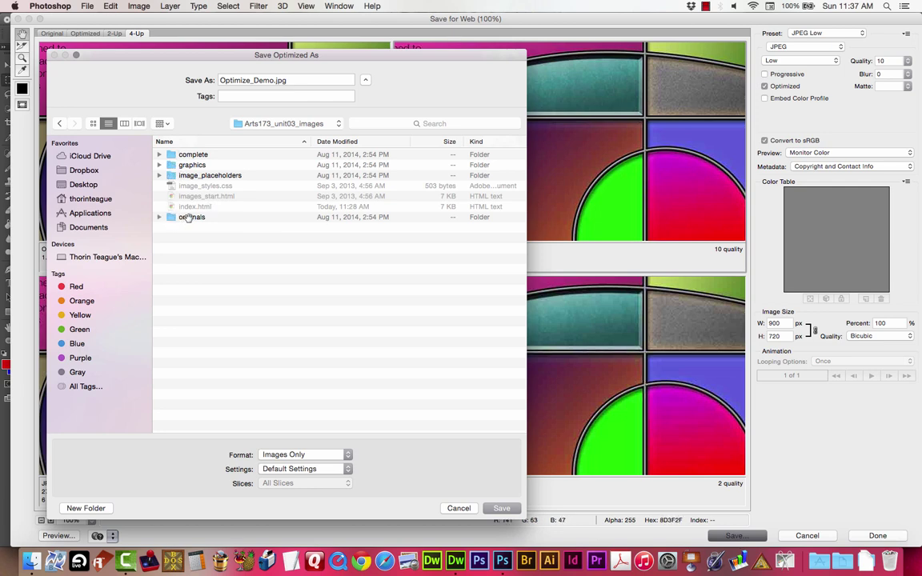
Save the optimized image as Optimize_Demo.jpg in the unit's graphics folder.
left_click(170, 164)
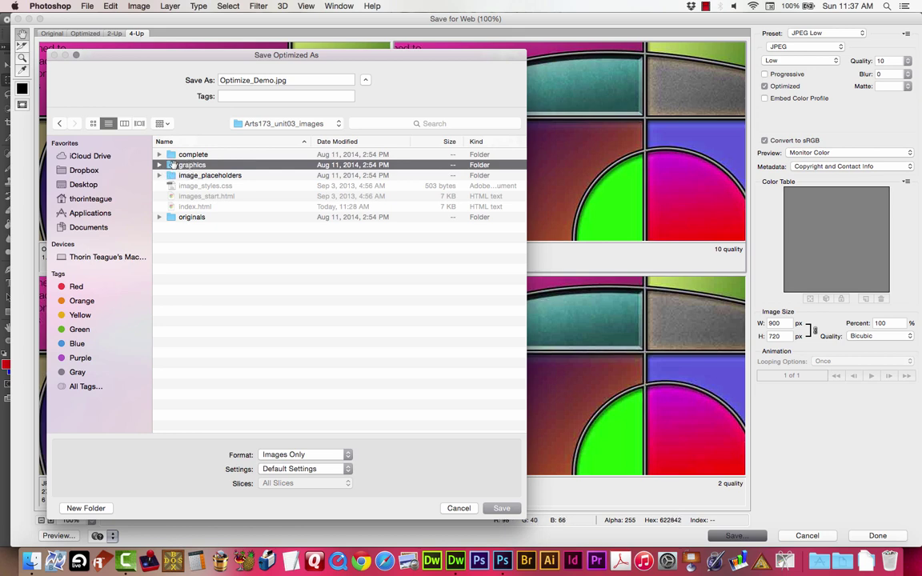
left_click(170, 216)
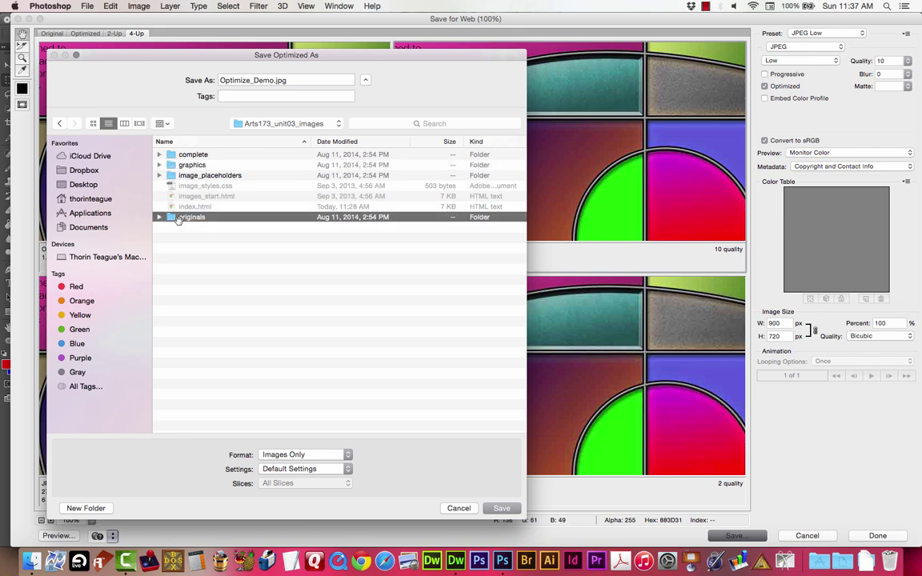
left_click(172, 165)
double_click(171, 165)
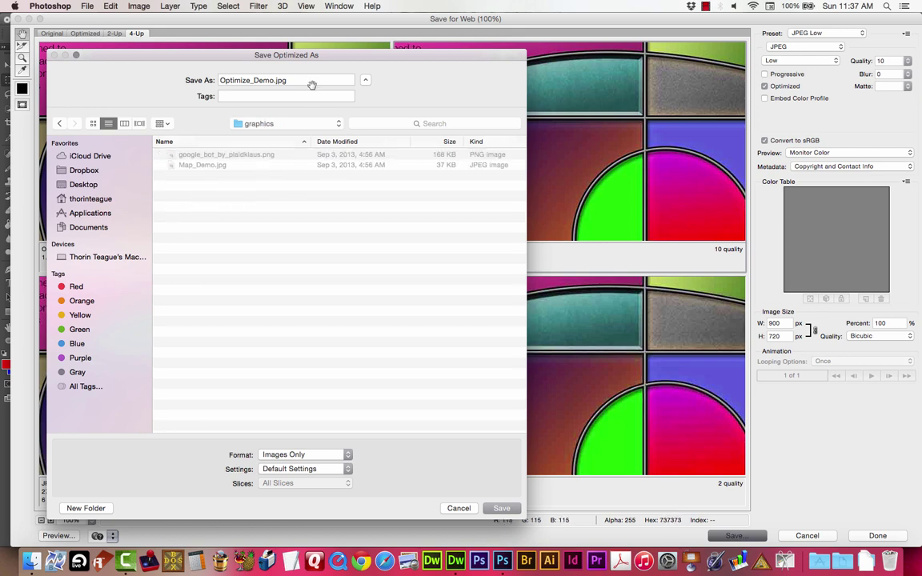
left_click(280, 78)
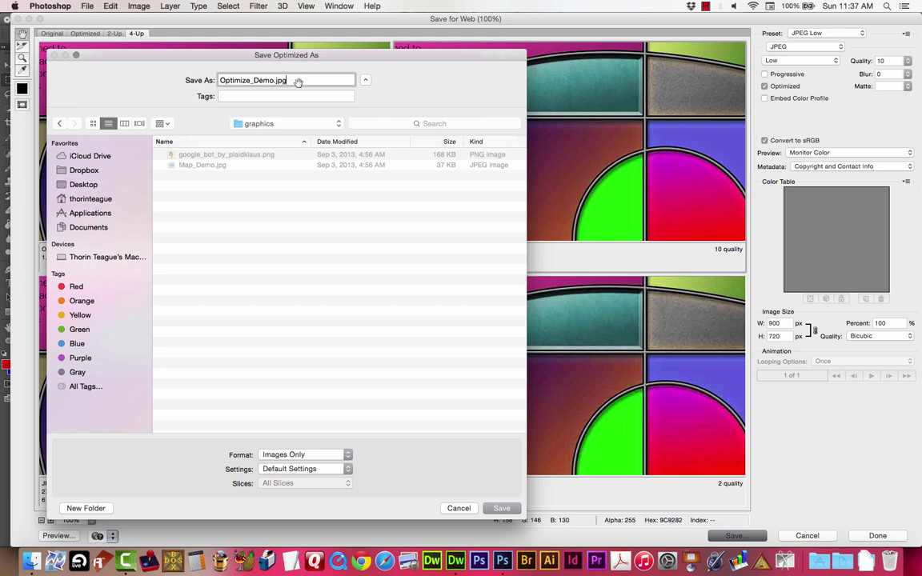
left_click(501, 509)
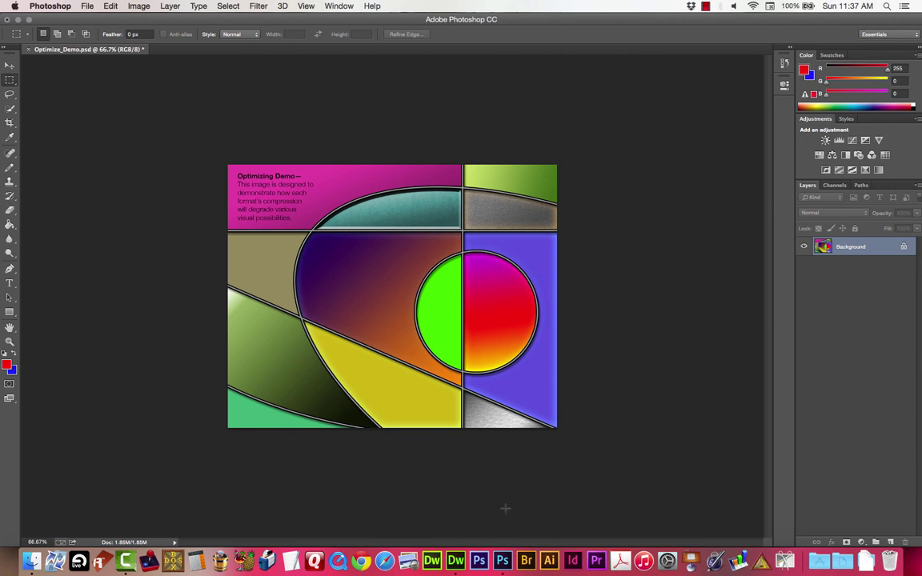
Switch to Dreamweaver and set the source of the placeholder image under JPG @ 10% to Optimize_Demo.jpg in the graphics folder.
left_click(457, 562)
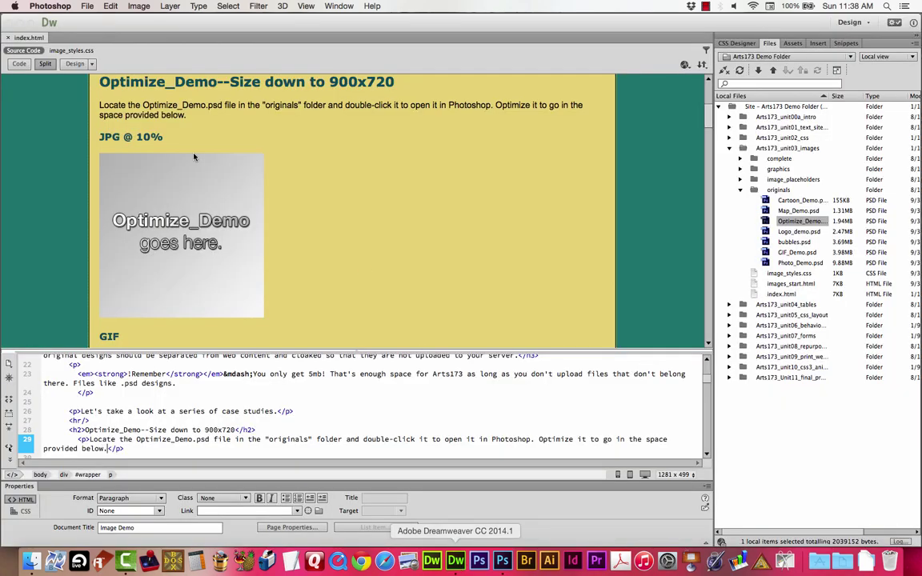
left_click(186, 220)
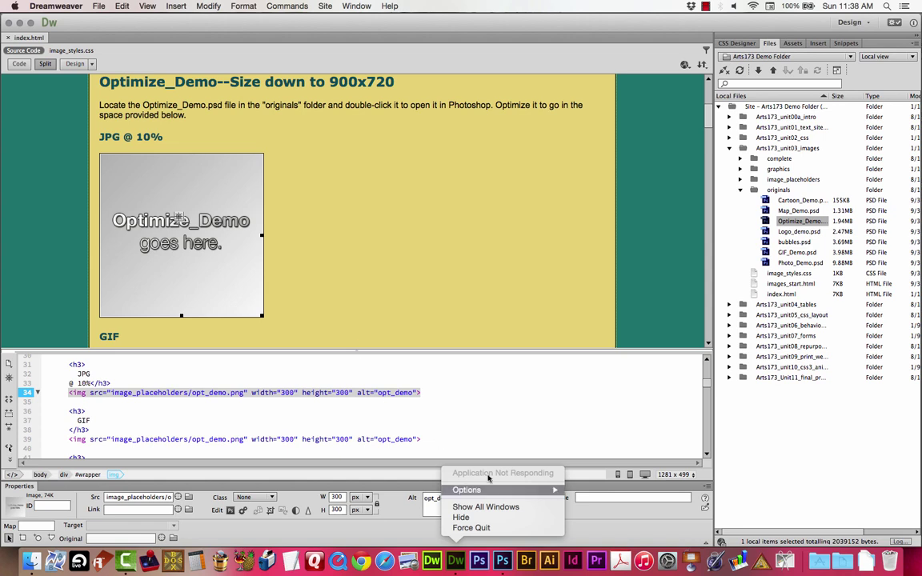
left_click(371, 273)
left_click(163, 200)
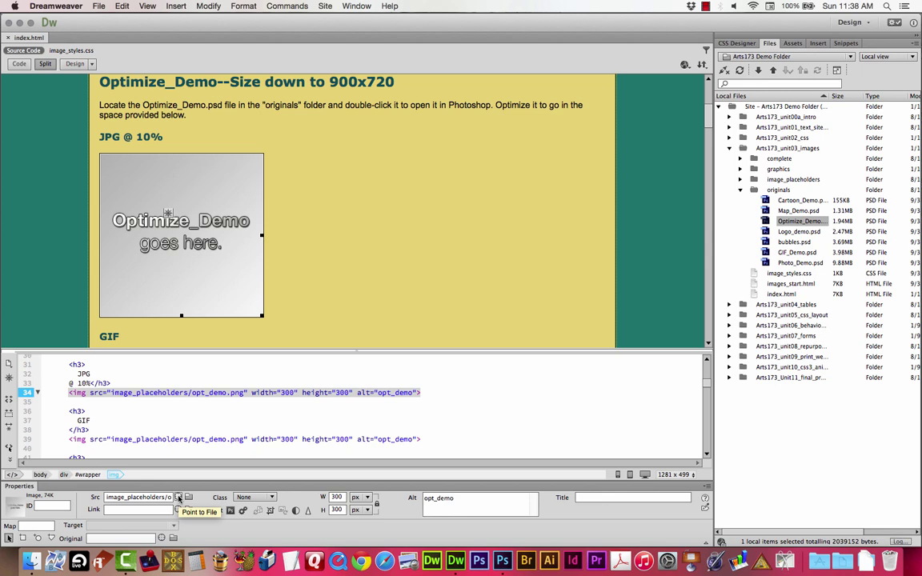
left_click(741, 180)
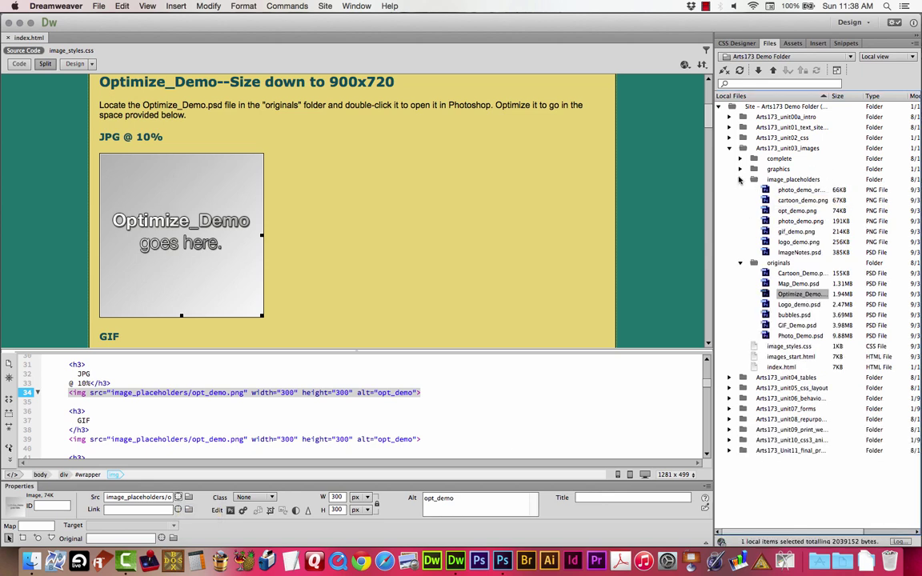
left_click(740, 176)
left_click(741, 169)
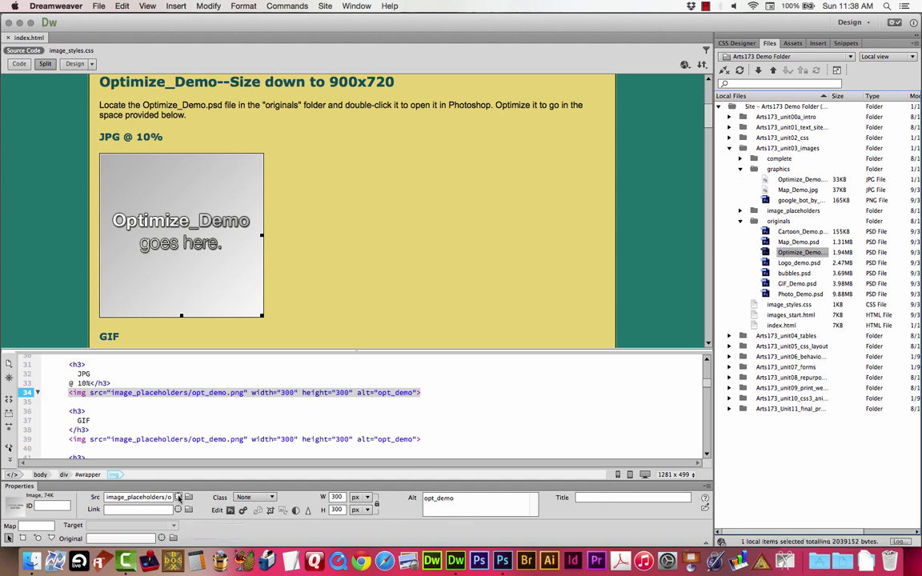
left_click_drag(178, 497, 766, 183)
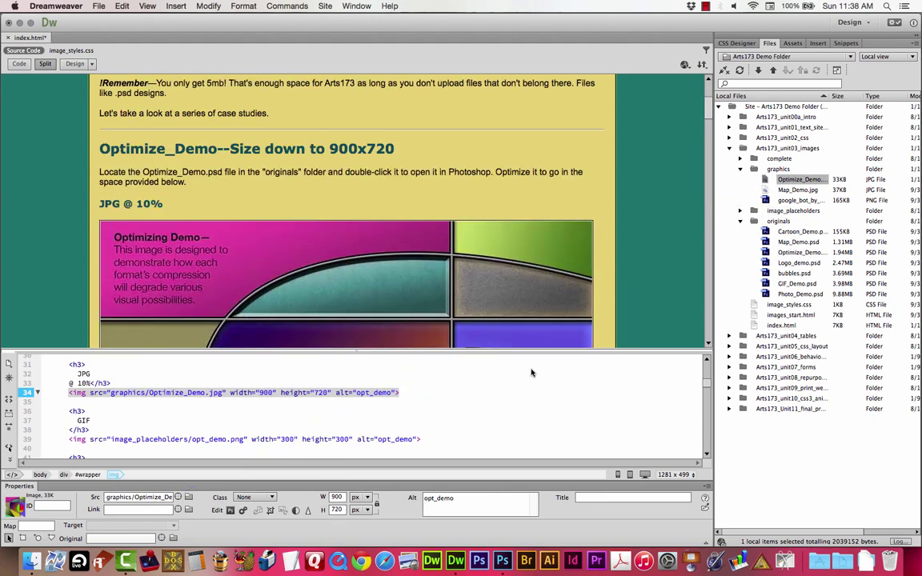
scroll(452, 255, "down", 5)
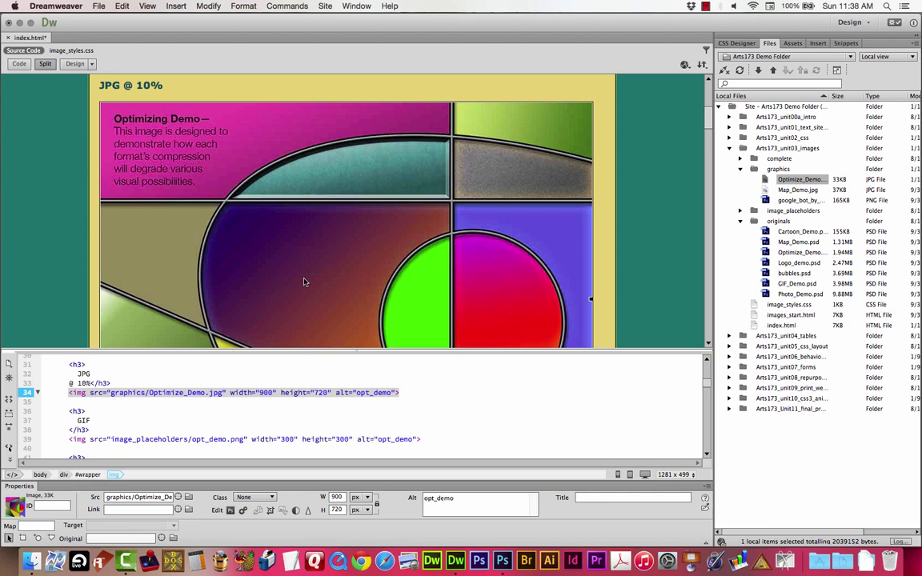
left_click(188, 498)
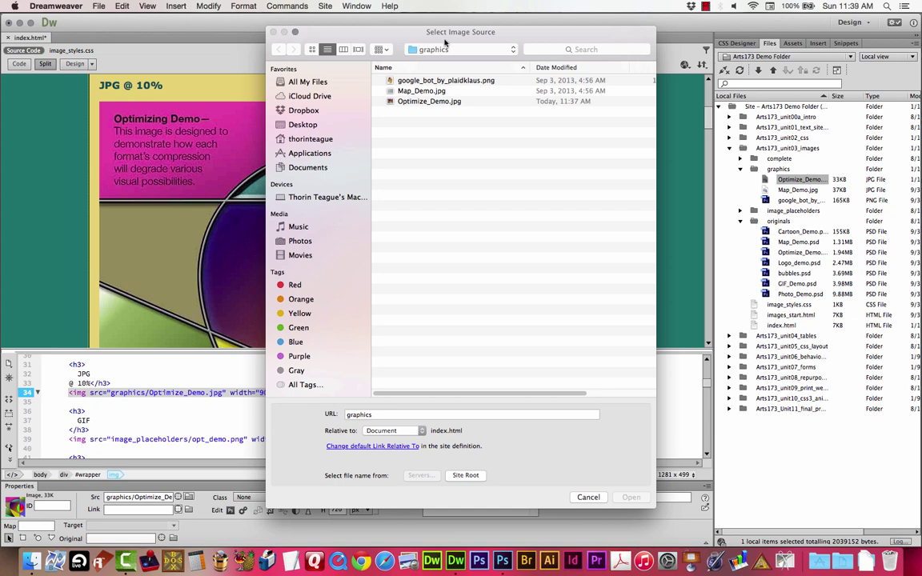
left_click(417, 102)
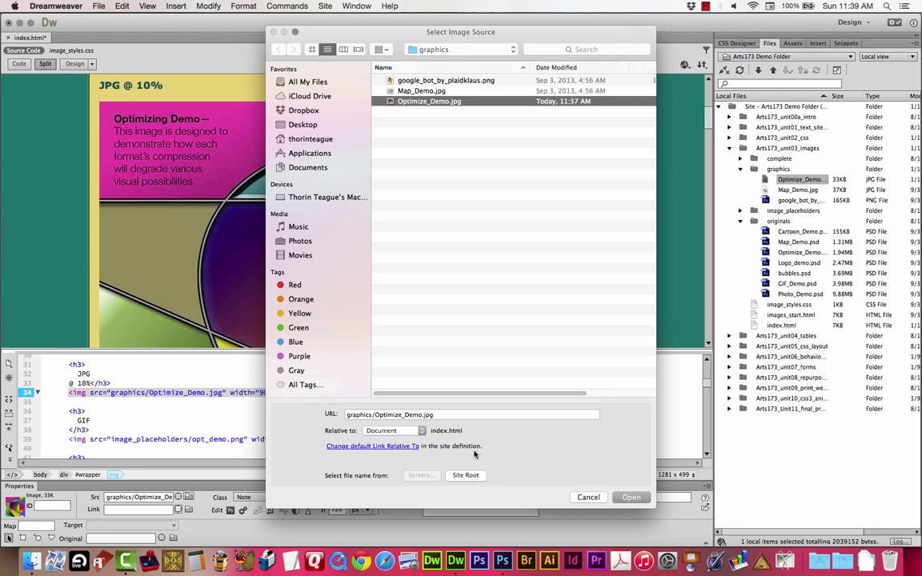
left_click(445, 414)
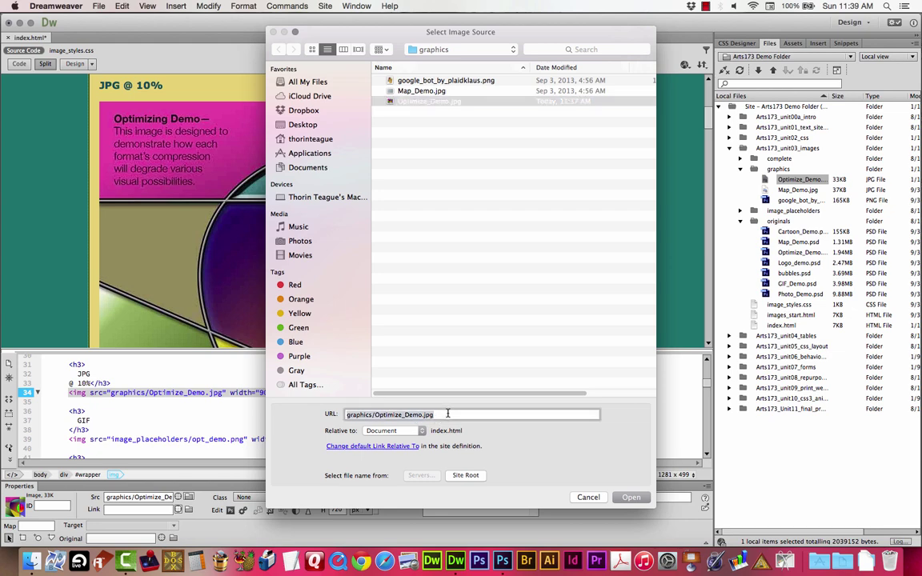
type("file:///")
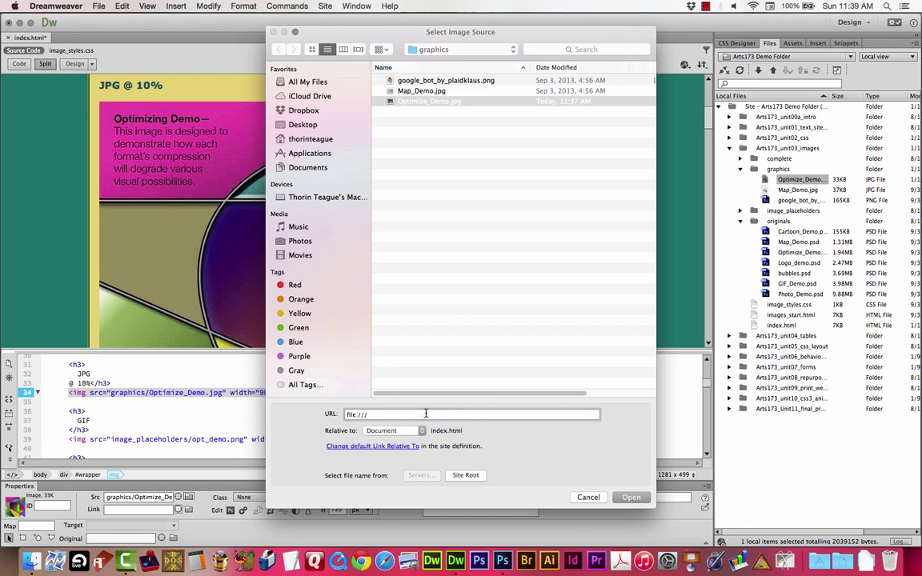
left_click_drag(426, 413, 348, 414)
left_click(374, 416)
left_click(588, 497)
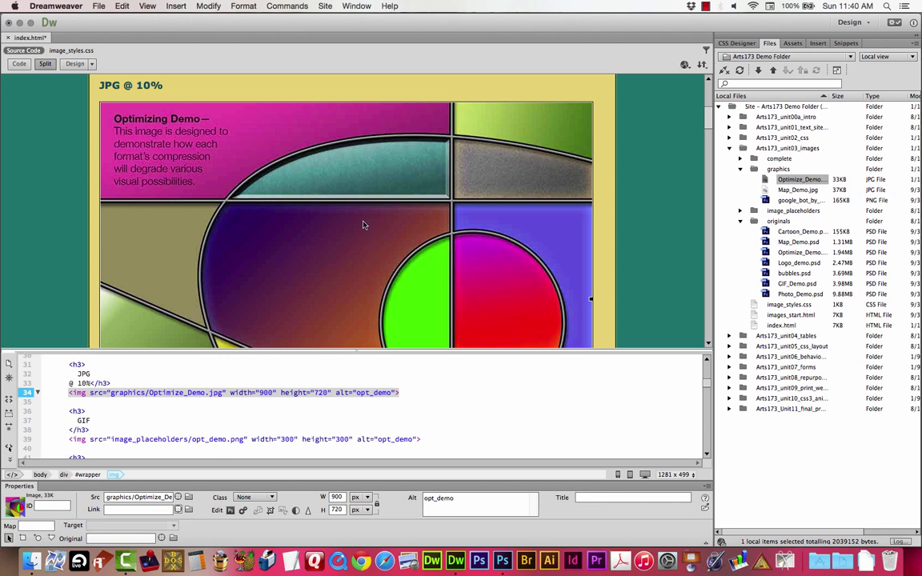
Select the Optimize_Demo placeholder image under the GIF heading.
scroll(300, 226, "down", 10)
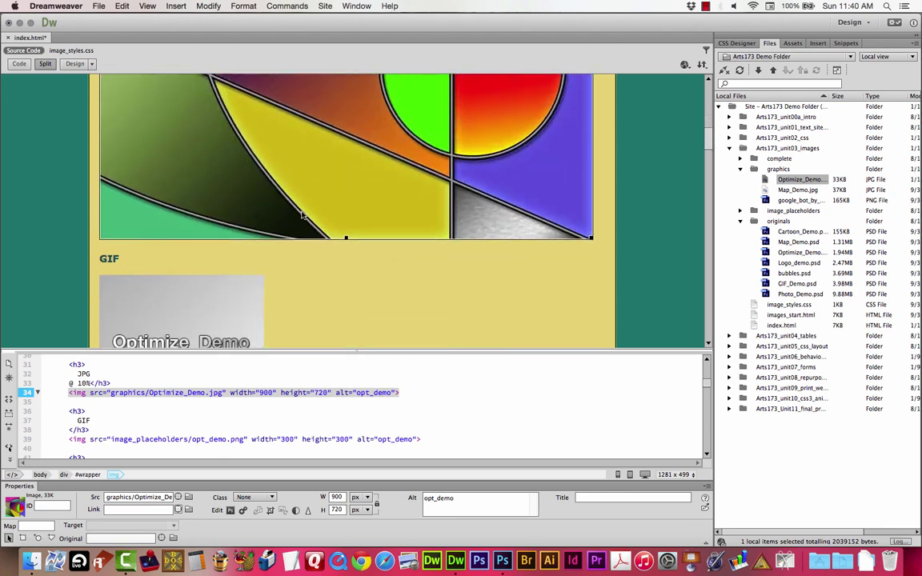
scroll(298, 201, "down", 4)
scroll(259, 197, "up", 4)
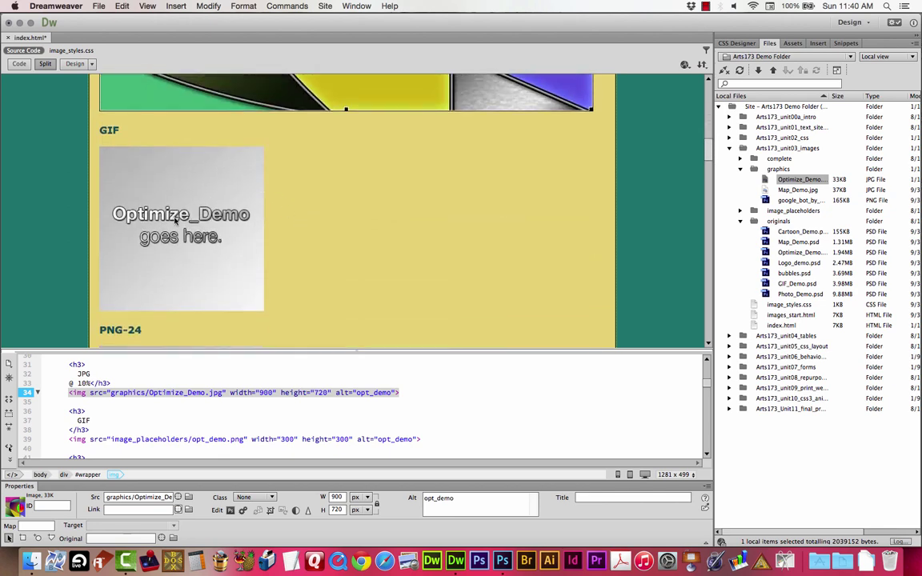
left_click(146, 216)
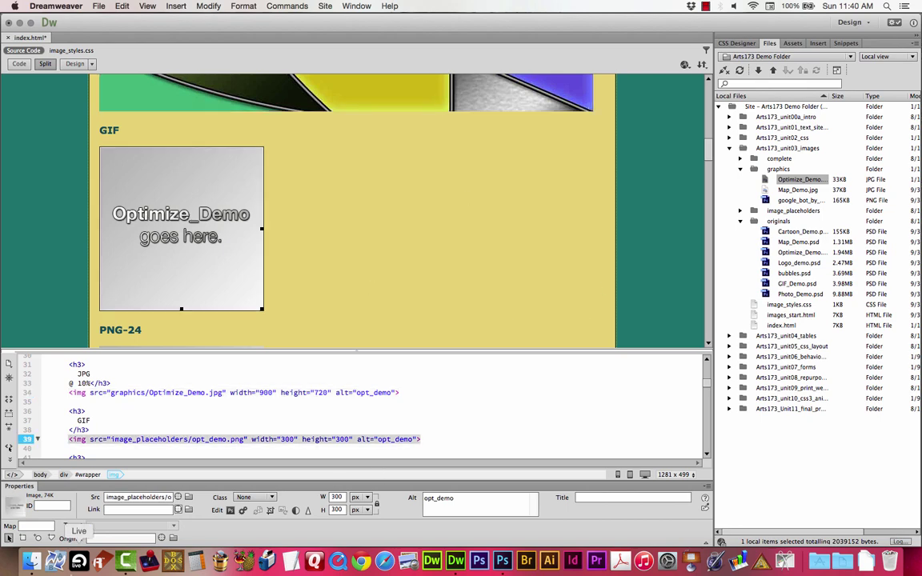
Switch to Photoshop and open Optimize_Demo.psd in Save for Web.
left_click(503, 563)
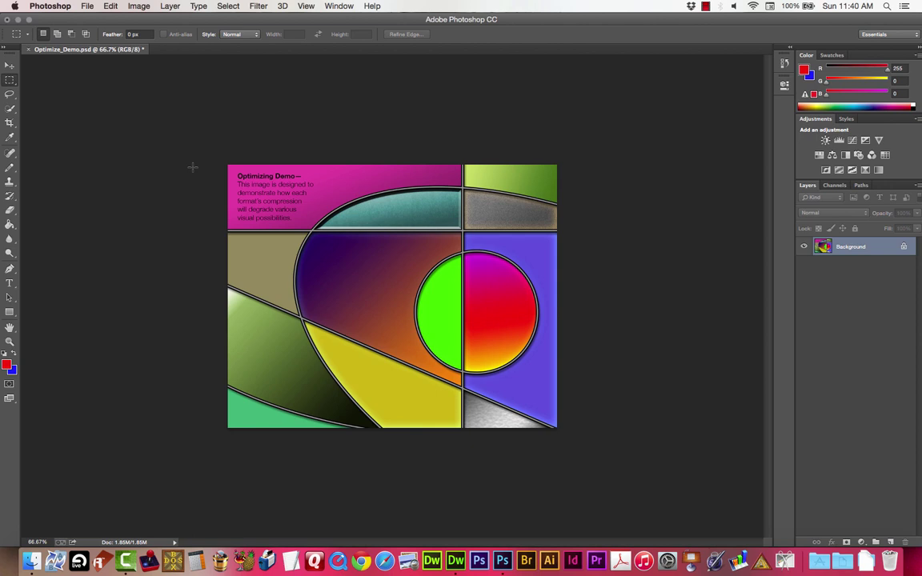
left_click(92, 7)
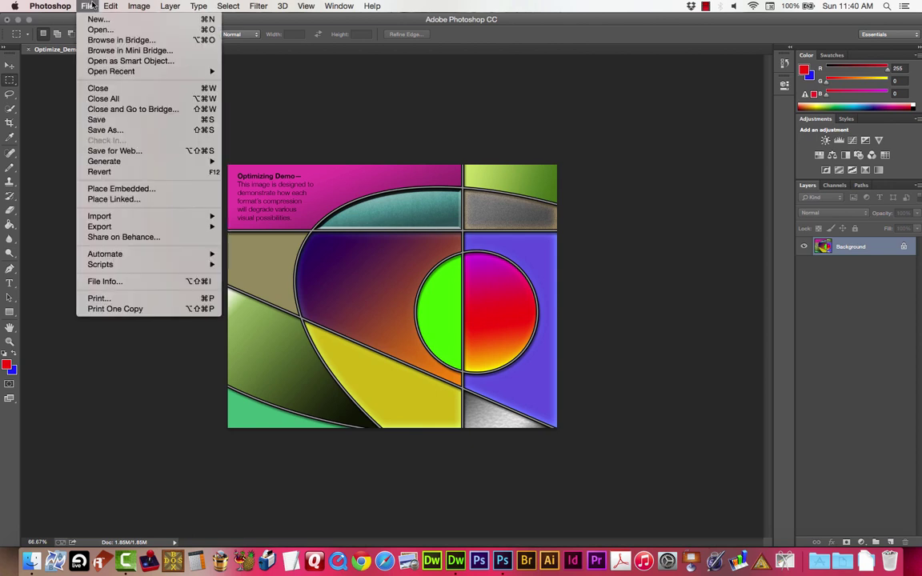
left_click(136, 152)
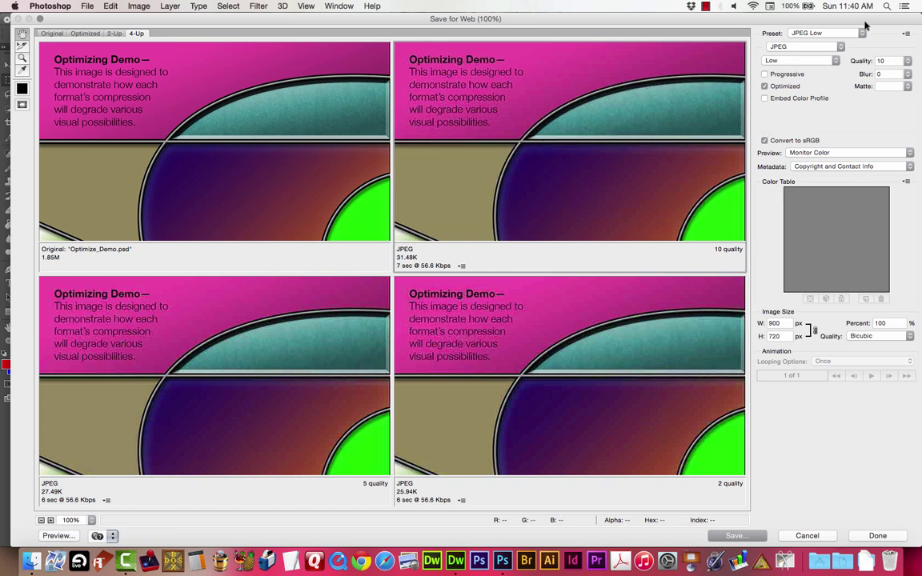
Apply the GIF 128 Dithered preset to the selected optimized version and raise its color count to 256.
left_click(835, 33)
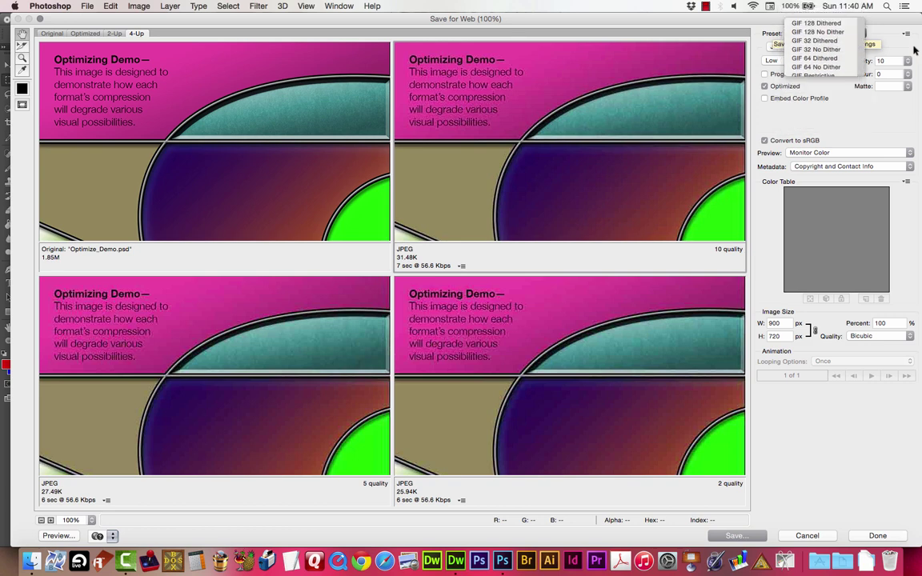
left_click(832, 12)
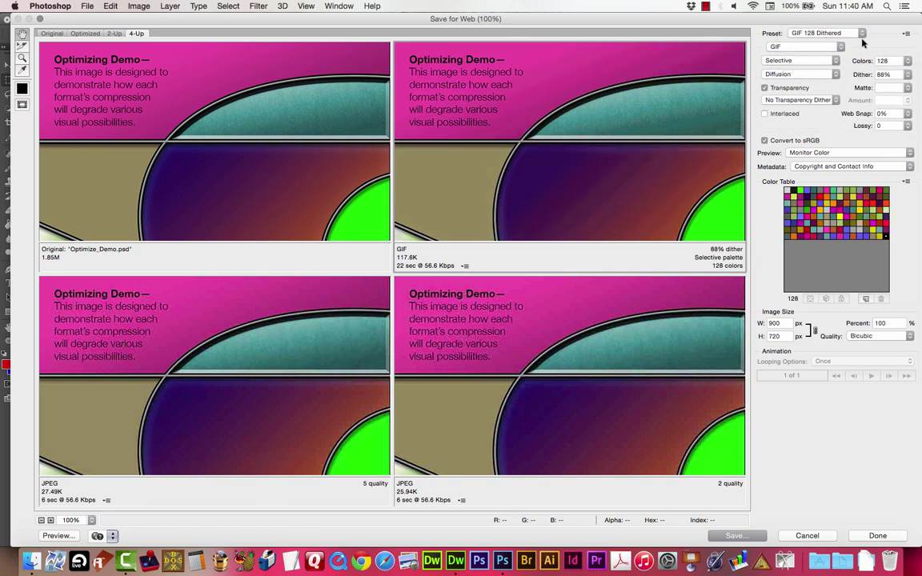
left_click(909, 63)
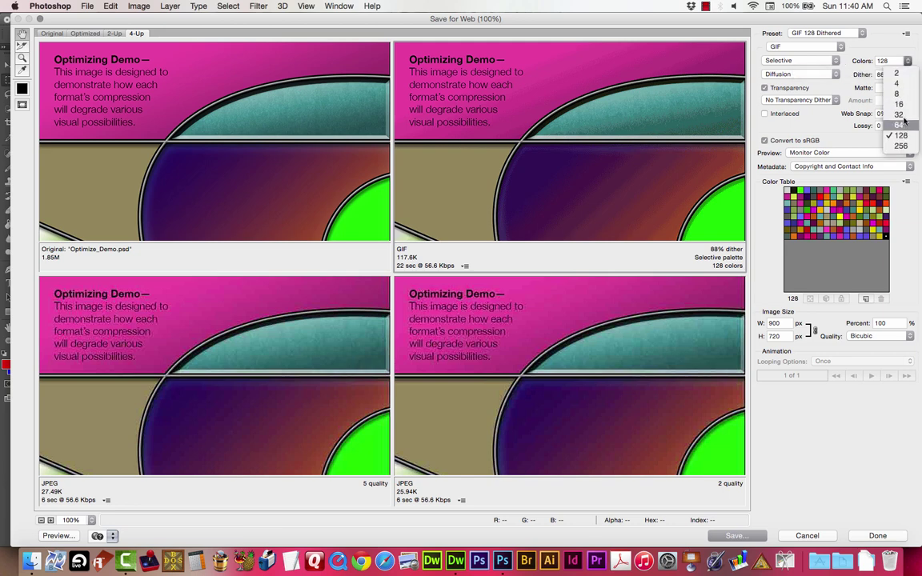
left_click(901, 146)
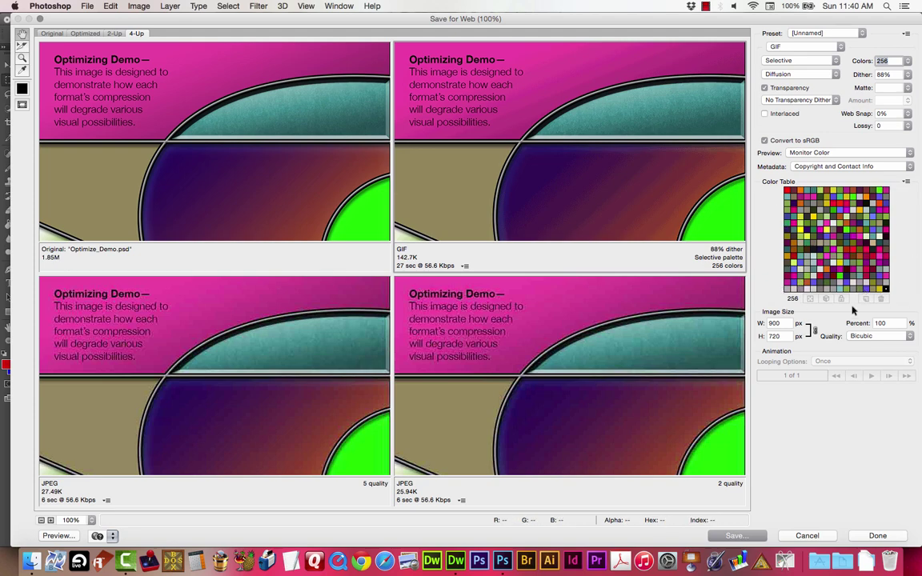
Compare the color gradients of the 256-color GIF with the original and the JPEG versions at 100%.
left_click_drag(742, 205, 669, 213)
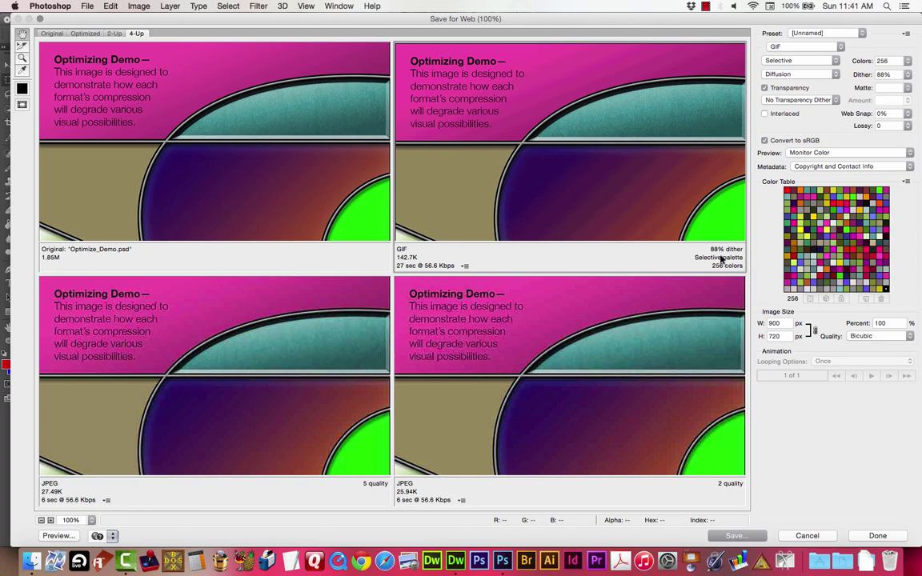
left_click_drag(577, 191, 564, 142)
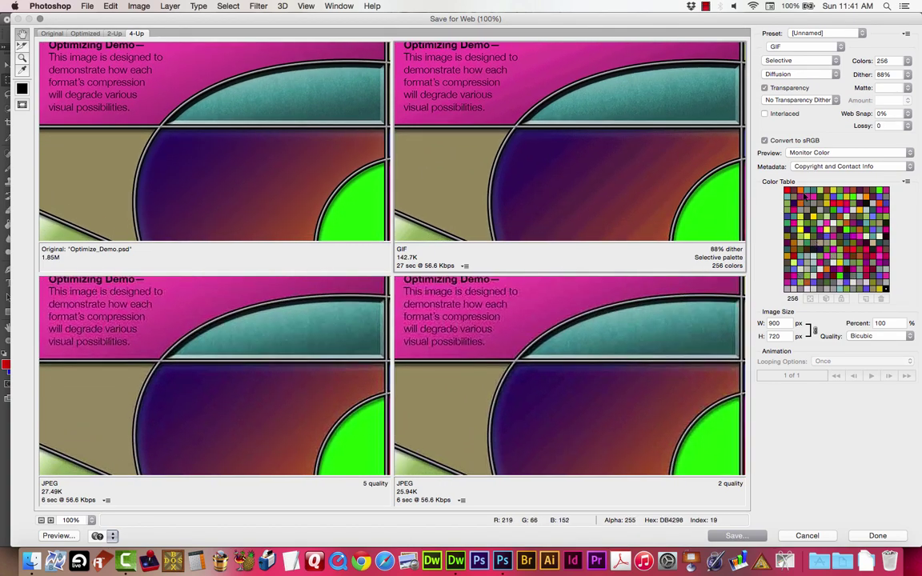
scroll(583, 169, "down", 5)
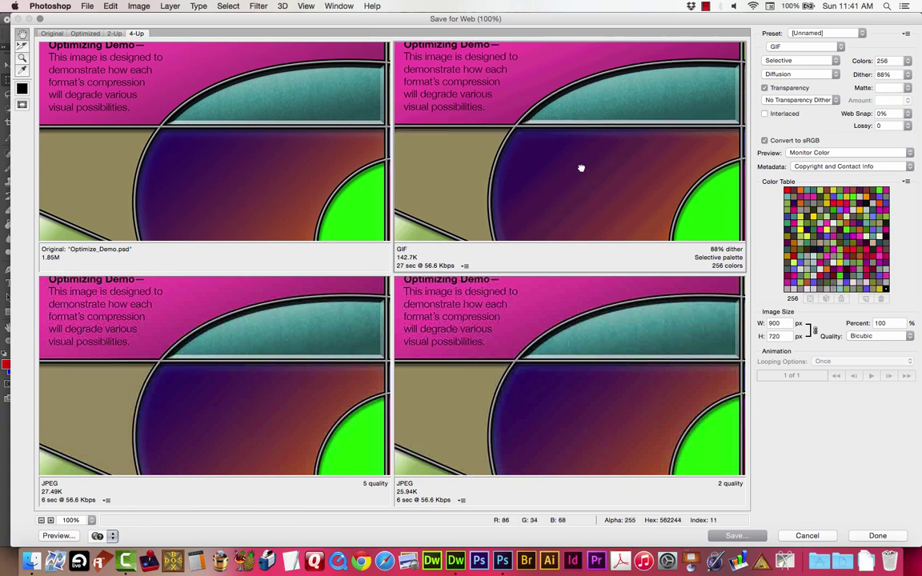
scroll(621, 184, "down", 5)
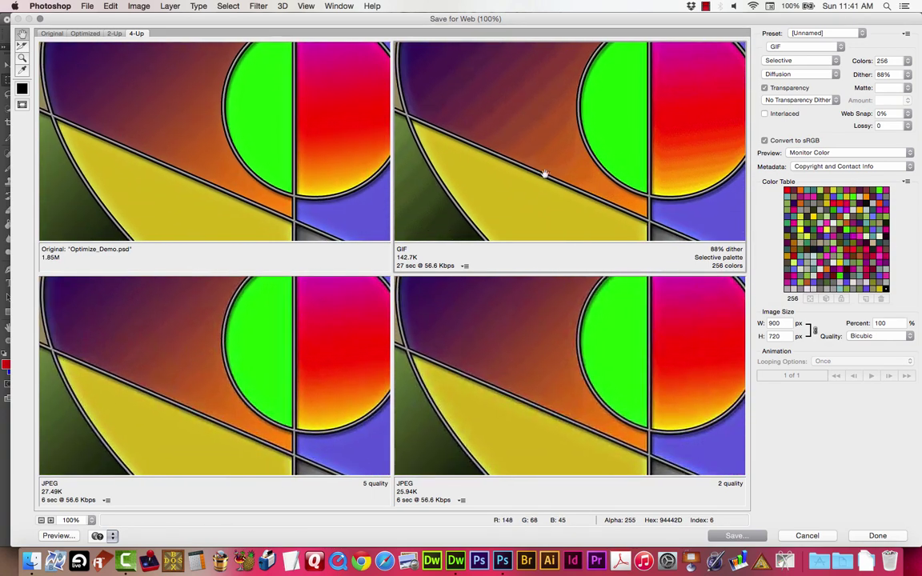
scroll(499, 166, "left", 2)
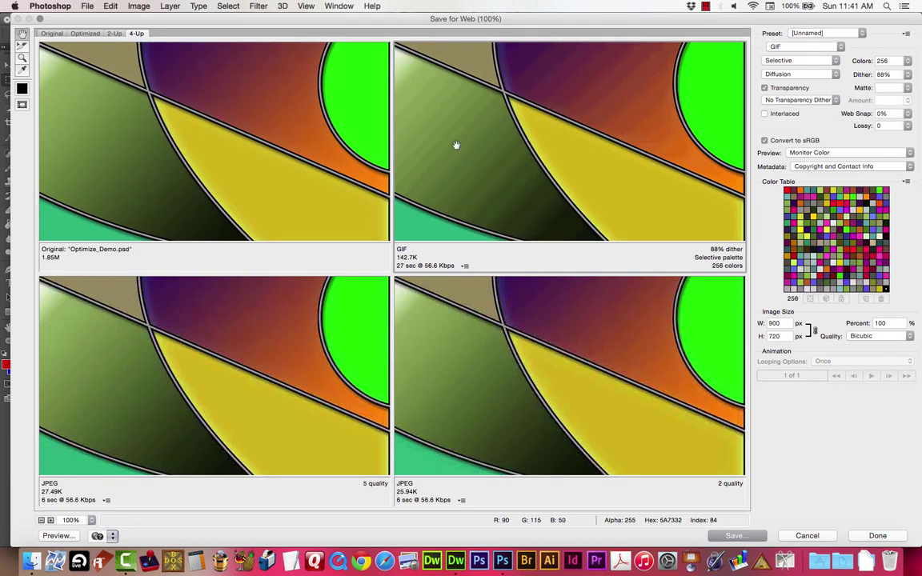
scroll(457, 144, "up", 5)
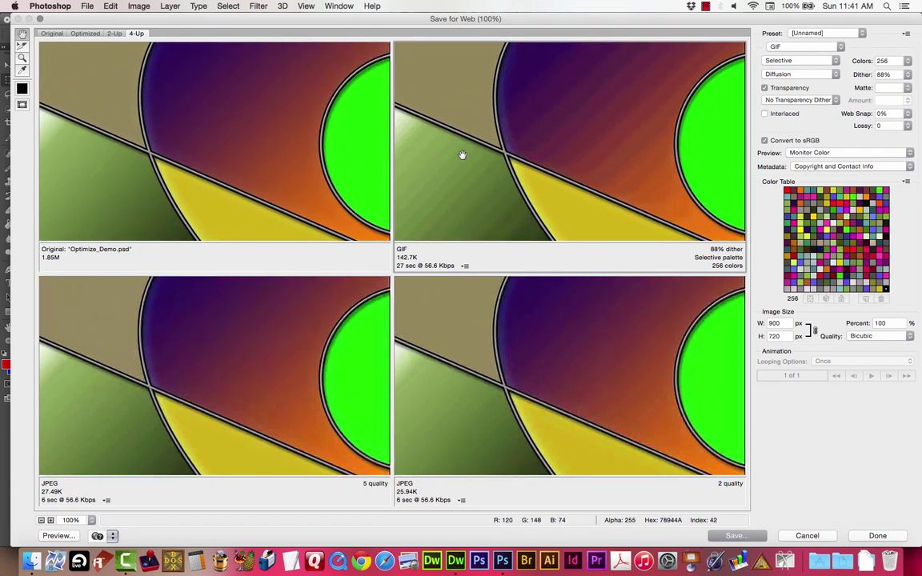
Examine the GIF's green and tan areas, text and textured teal and gray shapes at 200% against the other versions.
left_click(463, 156)
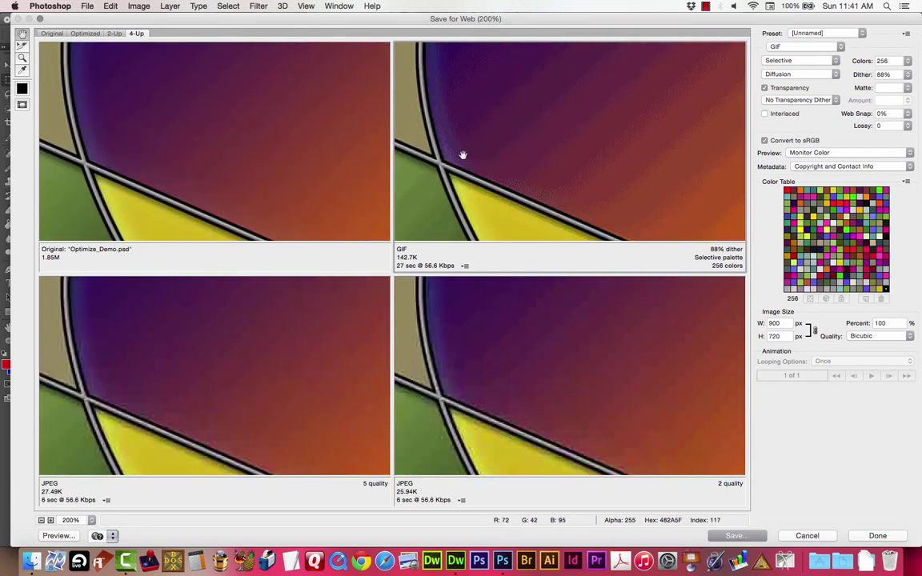
left_click_drag(449, 163, 597, 171)
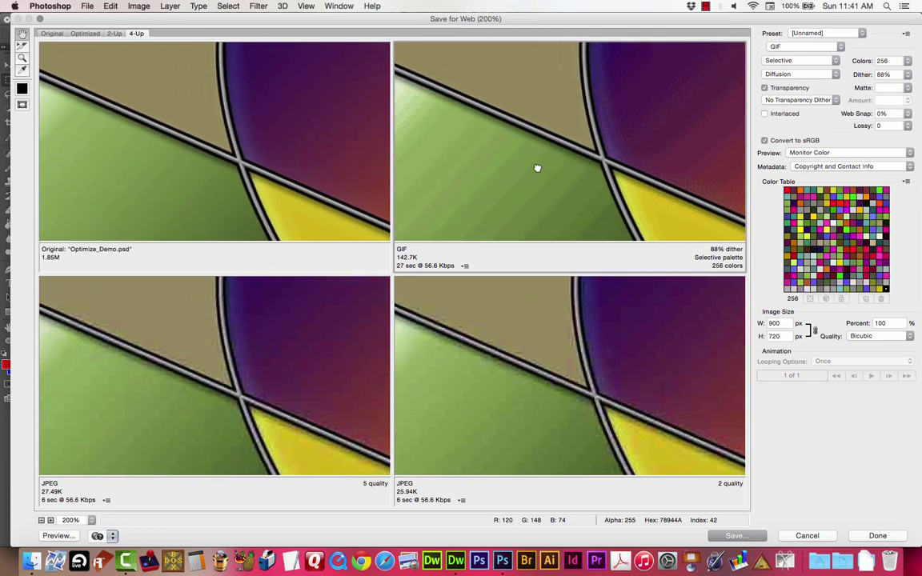
scroll(537, 169, "up", 5)
scroll(511, 113, "up", 6)
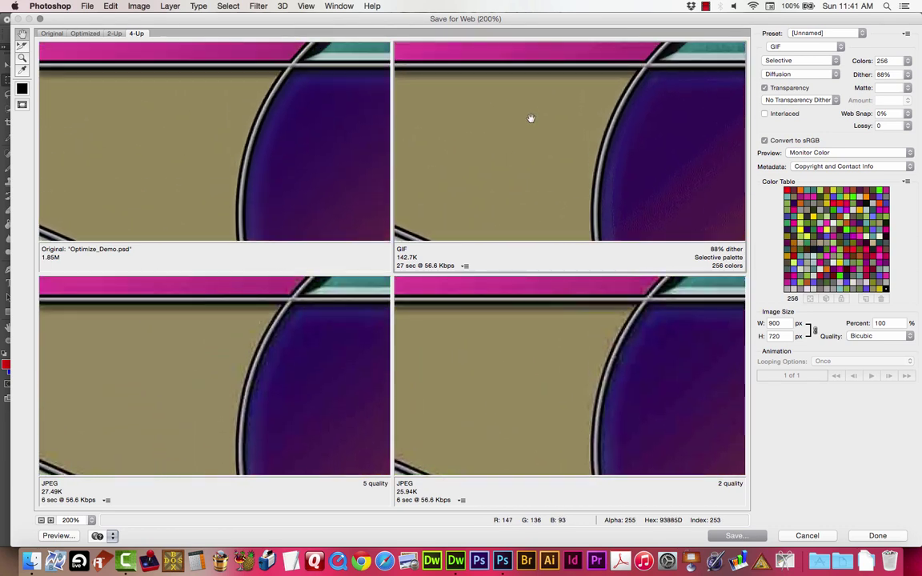
scroll(498, 159, "up", 5)
scroll(498, 159, "right", 5)
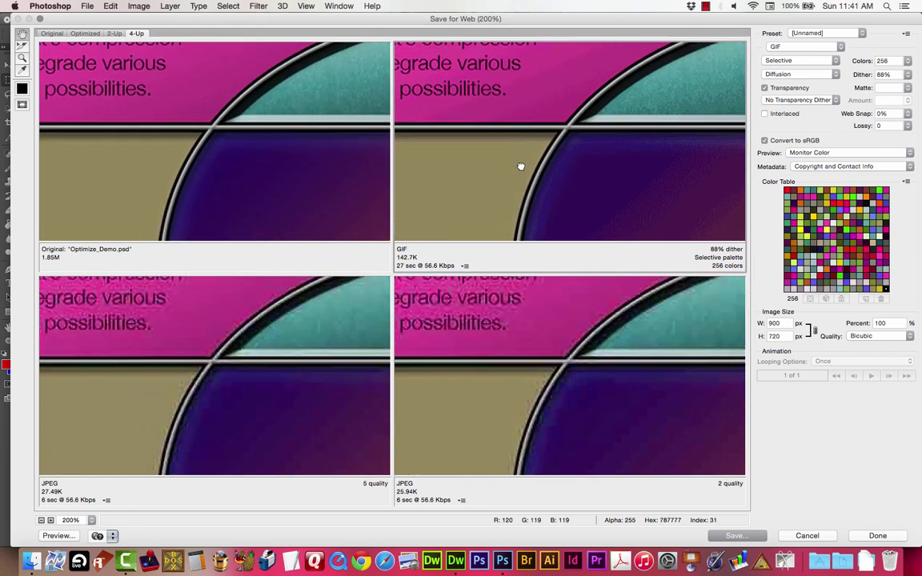
scroll(520, 165, "up", 4)
scroll(517, 154, "right", 6)
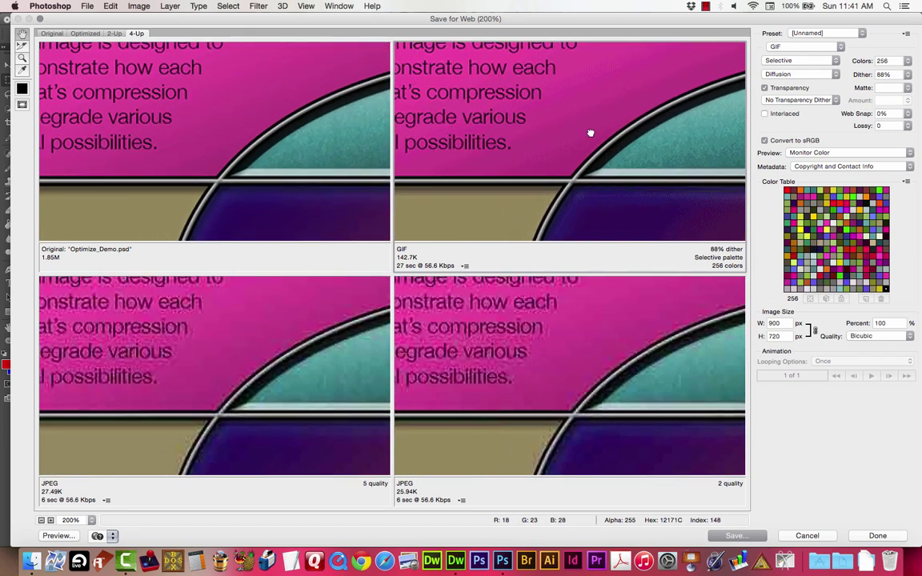
scroll(611, 154, "right", 10)
scroll(611, 154, "up", 2)
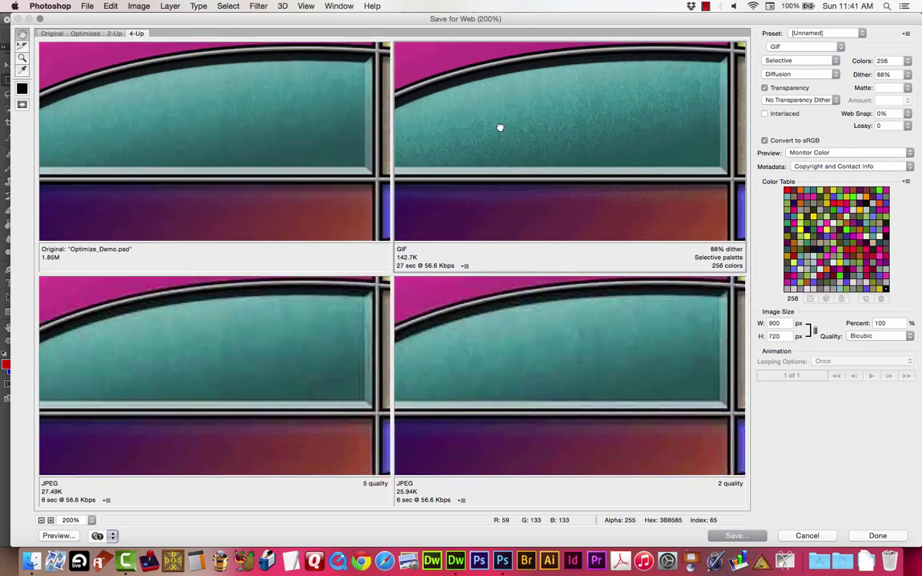
scroll(609, 154, "right", 7)
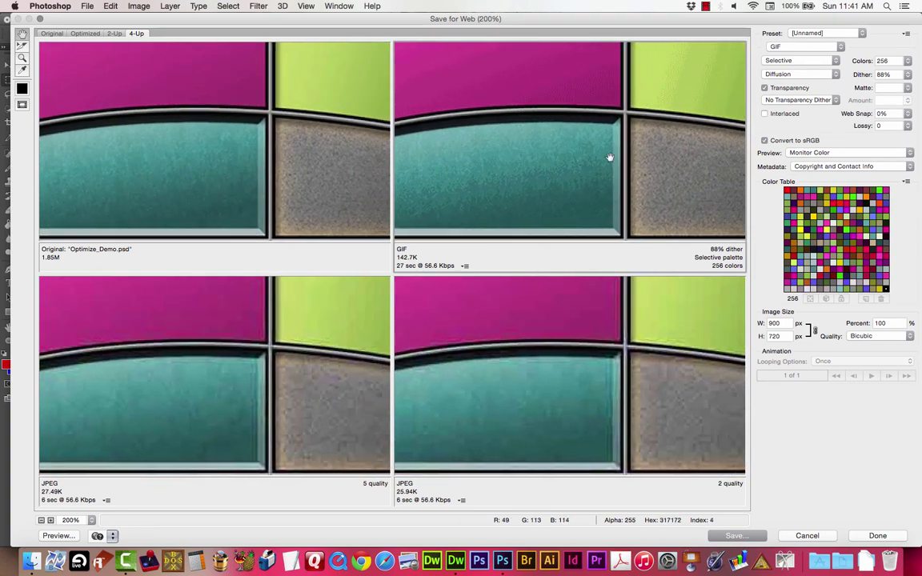
scroll(560, 137, "right", 6)
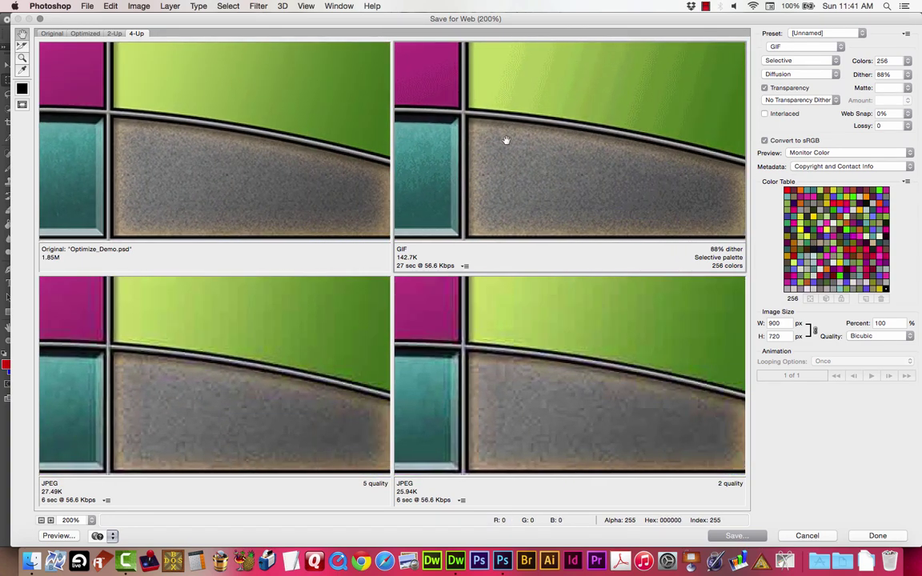
scroll(536, 151, "left", 7)
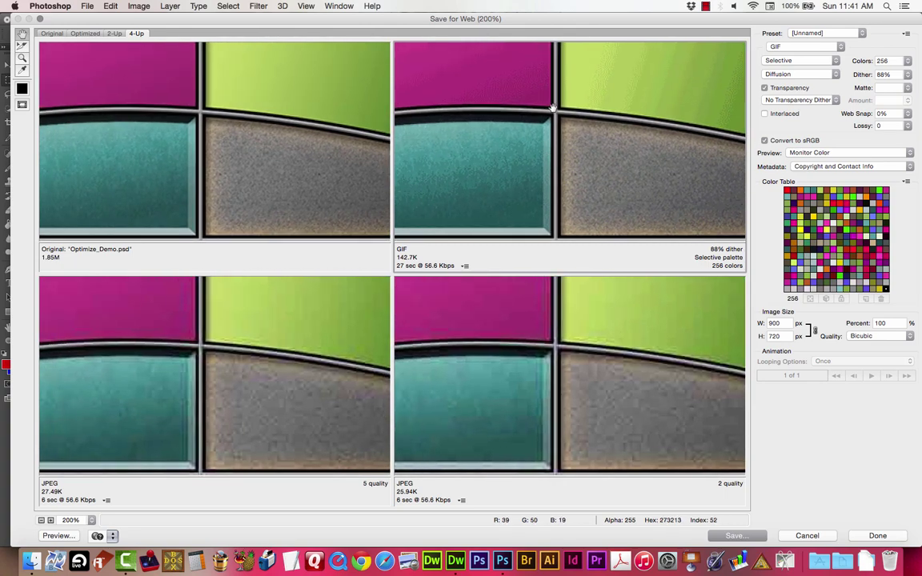
left_click_drag(659, 140, 565, 139)
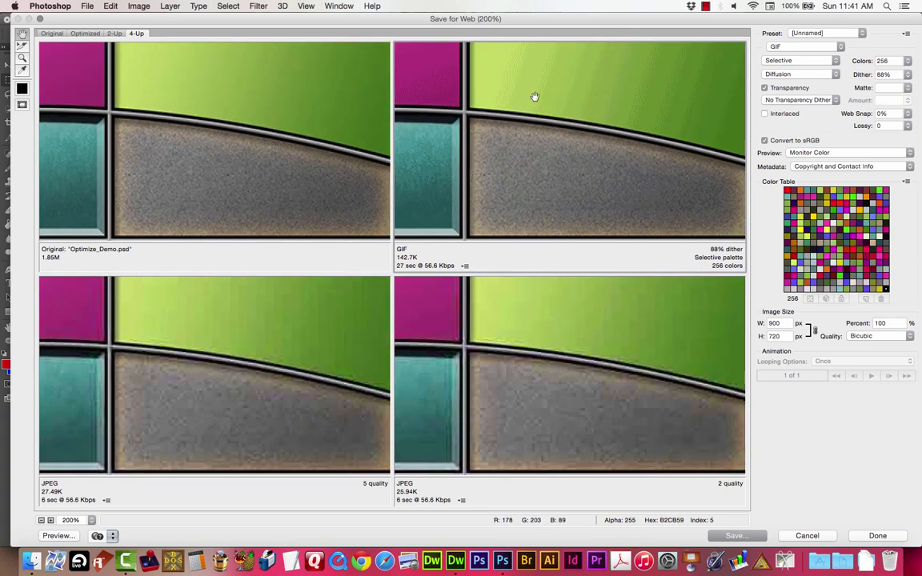
Inspect the GIF's dithering in the blue area, the circle's gradient, the orange section and the dark green gradient at 200%.
scroll(517, 121, "down", 3)
scroll(544, 132, "down", 5)
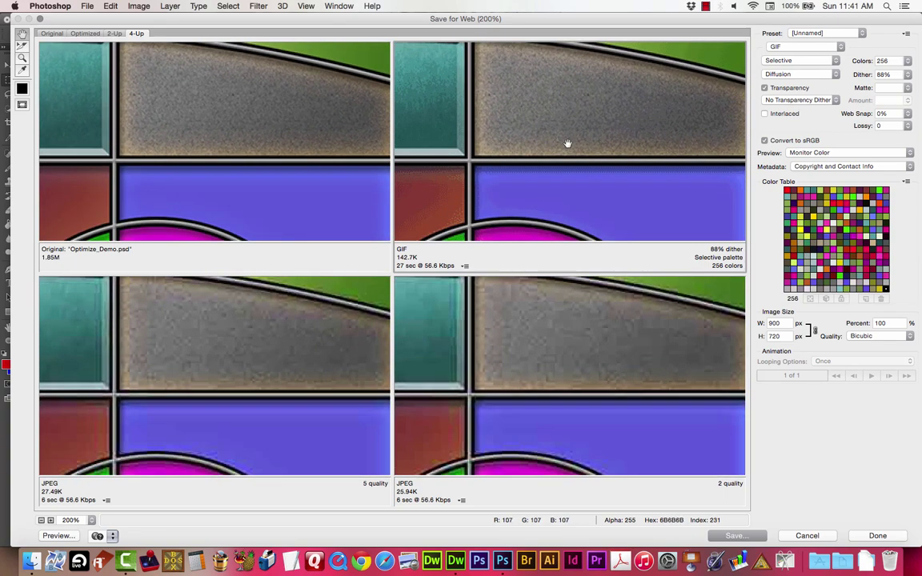
scroll(552, 168, "up", 6)
scroll(537, 144, "down", 10)
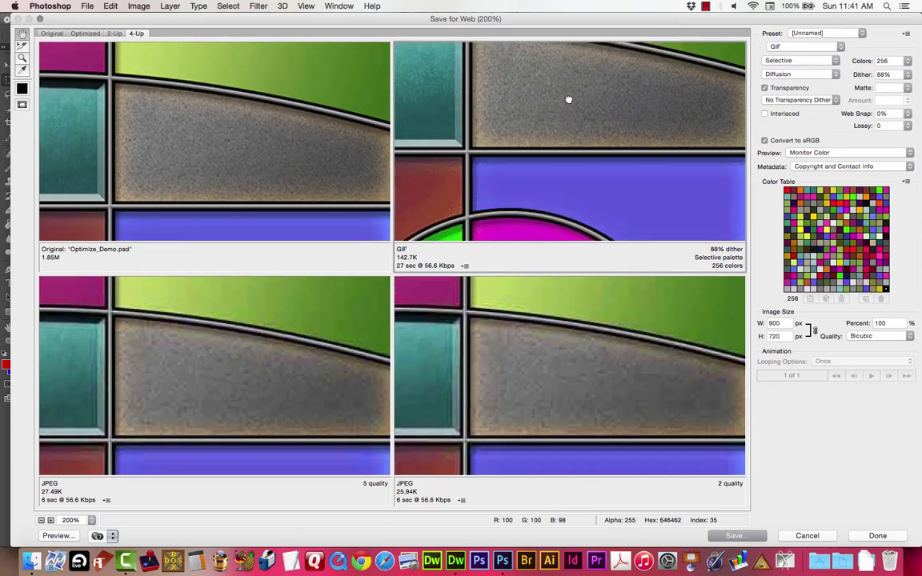
scroll(533, 137, "left", 3)
scroll(572, 116, "down", 10)
scroll(533, 185, "left", 4)
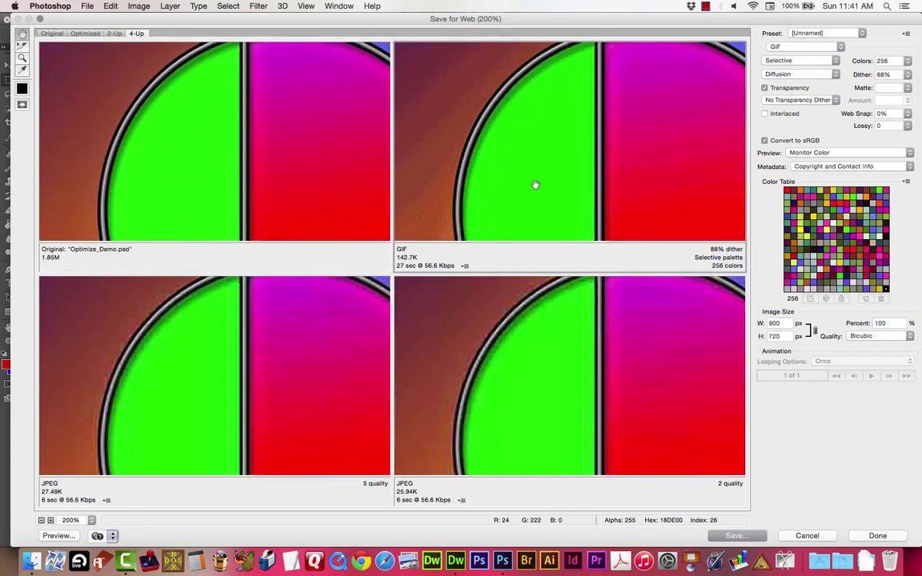
scroll(564, 123, "down", 10)
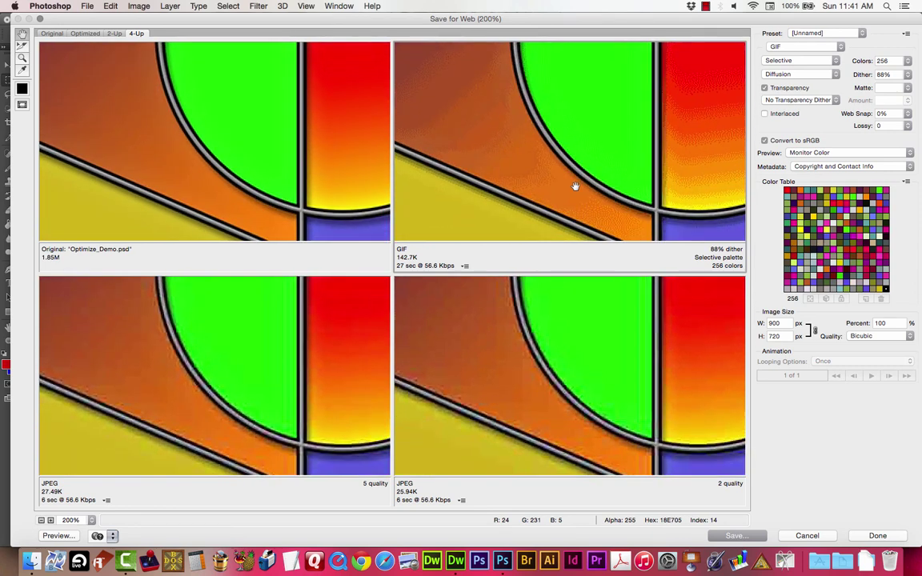
scroll(629, 206, "right", 3)
scroll(629, 206, "down", 5)
scroll(629, 206, "right", 6)
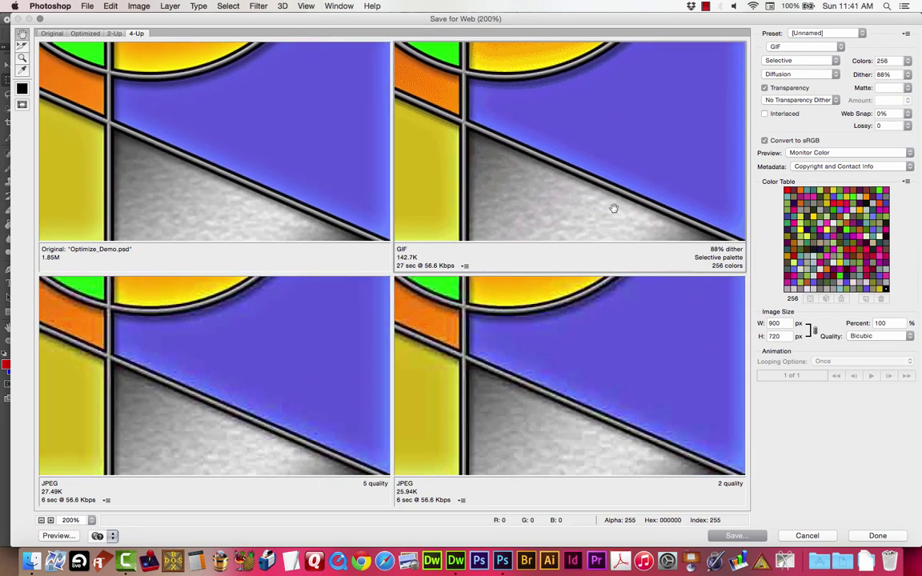
scroll(614, 205, "left", 8)
scroll(637, 160, "up", 6)
scroll(570, 165, "left", 5)
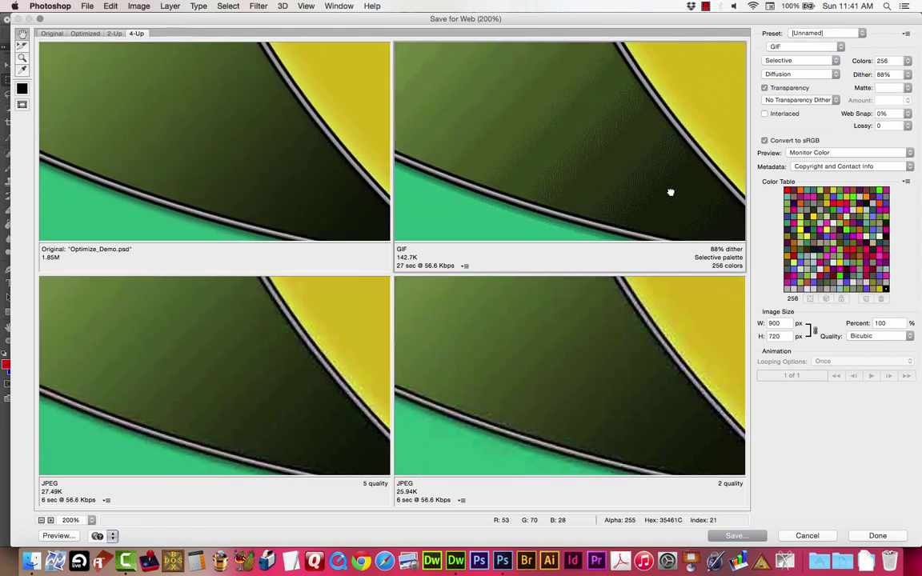
left_click_drag(670, 193, 515, 110)
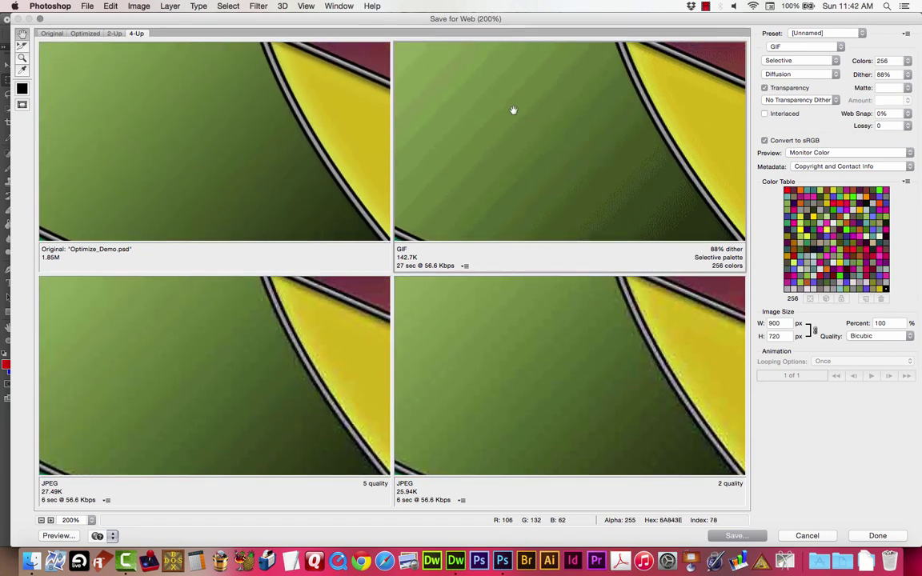
Repopulate the remaining preview versions with GIF variations and select the 256-color version without dither.
left_click(906, 34)
left_click(878, 89)
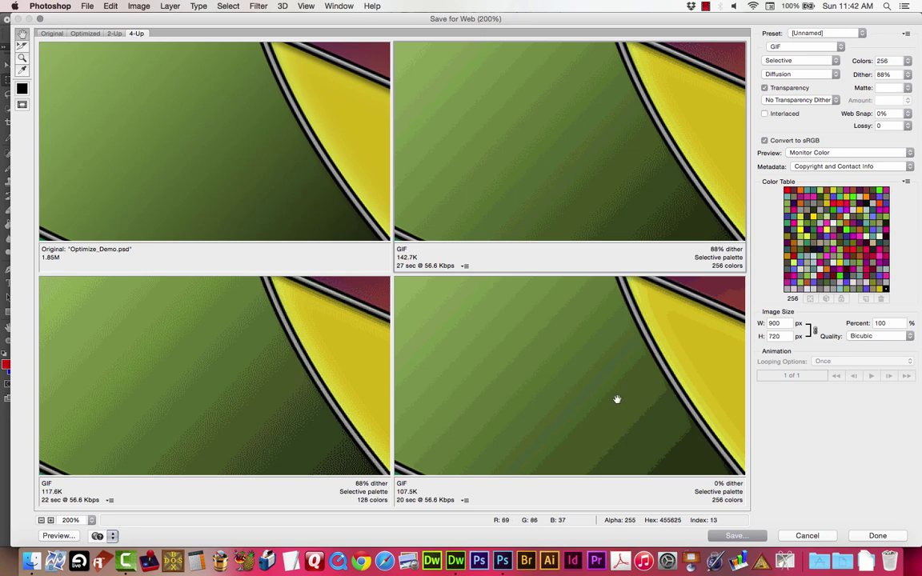
left_click(309, 406)
left_click(455, 400)
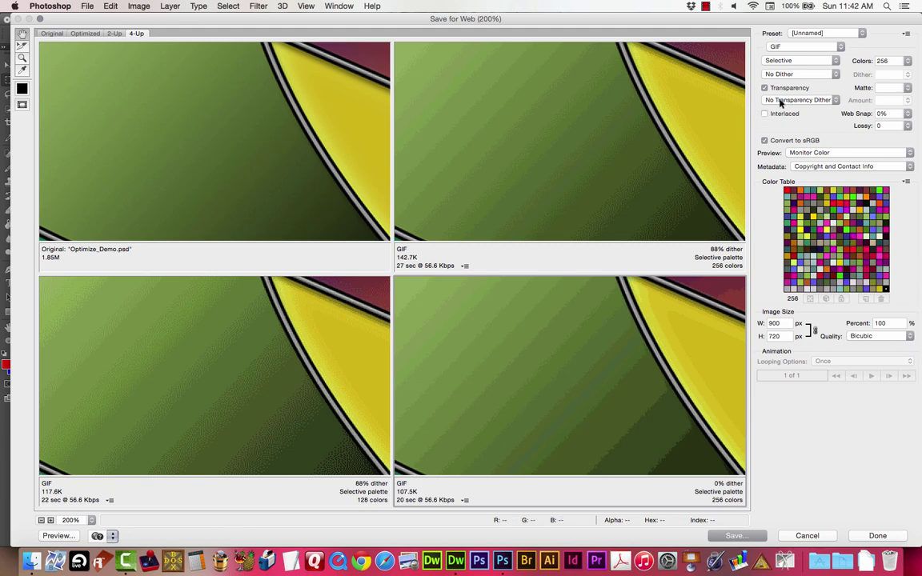
Set the undithered GIF version to 32 colors and compare its banding with the other versions across the image.
left_click(908, 61)
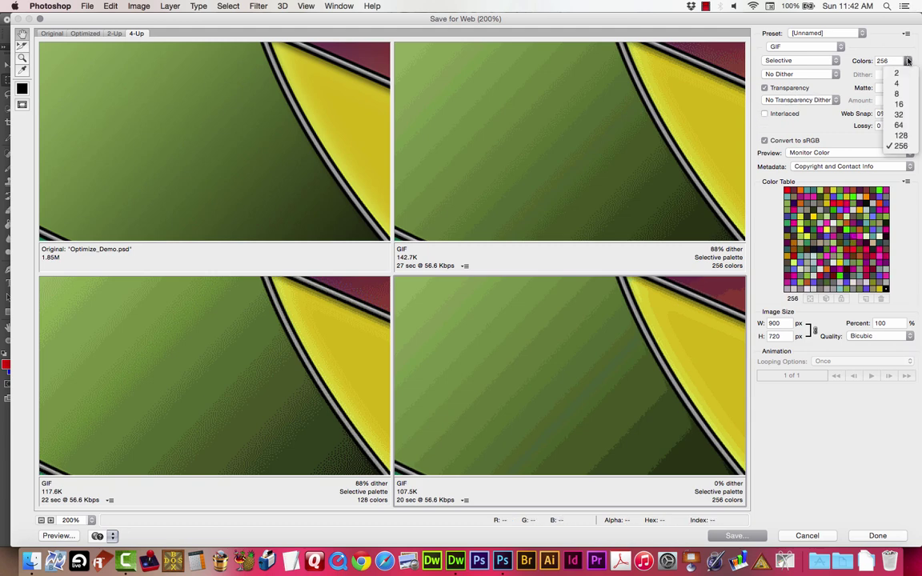
left_click(913, 119)
left_click(543, 411)
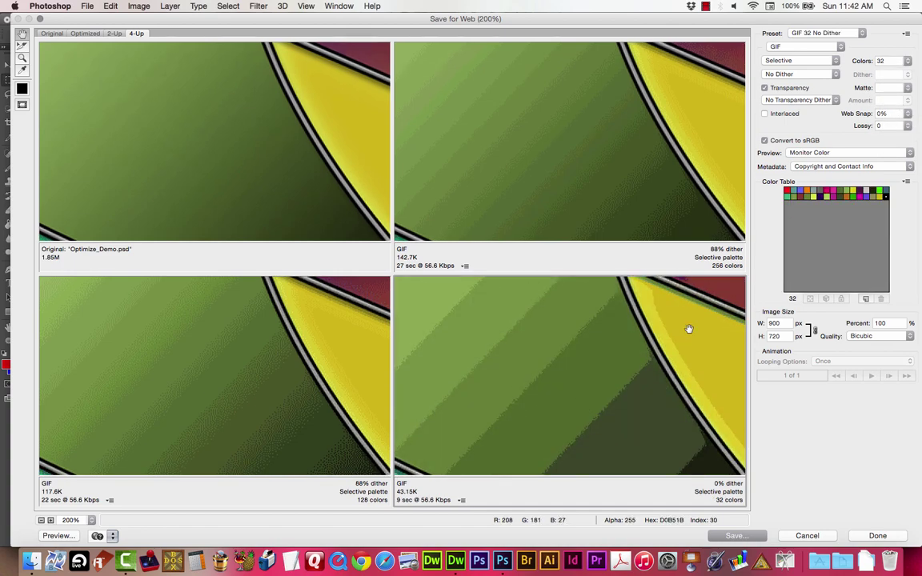
left_click(670, 352, "alt")
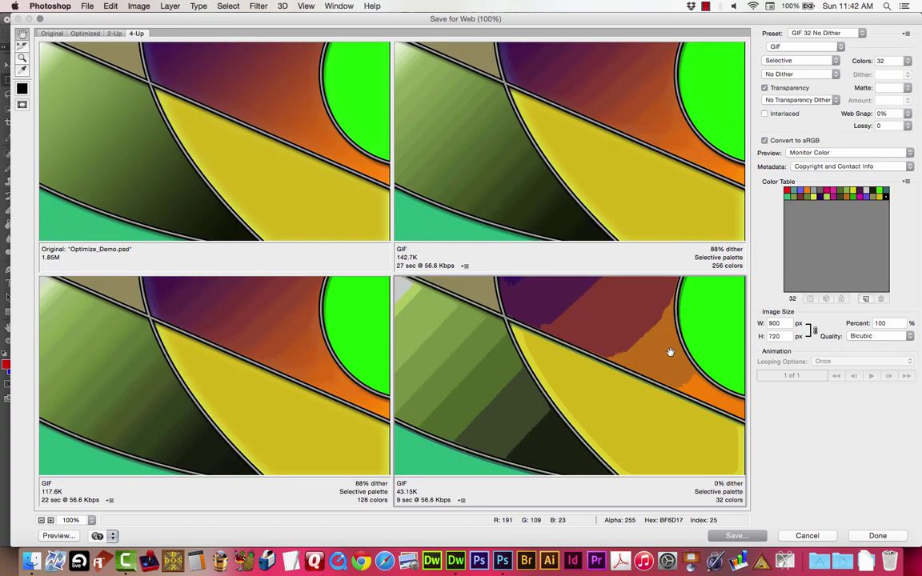
left_click(670, 352, "alt")
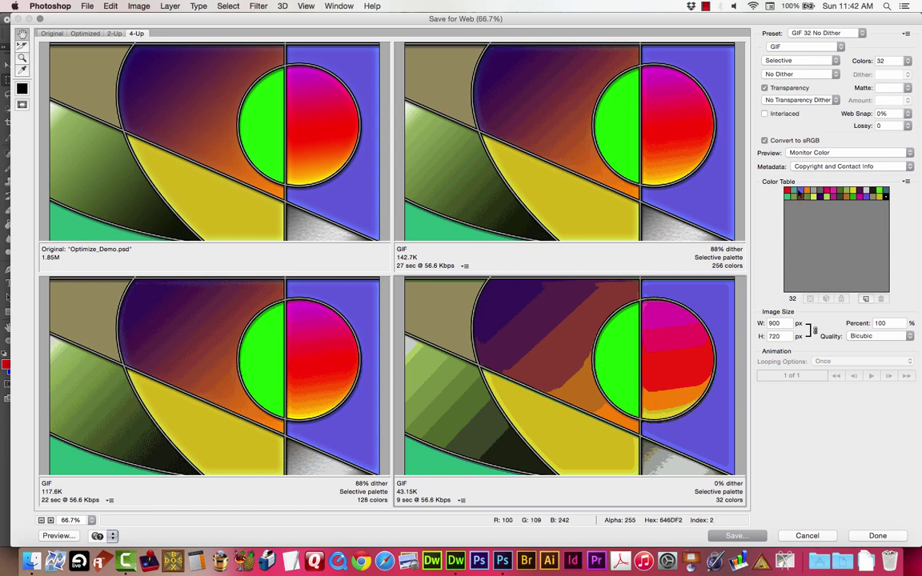
left_click_drag(558, 360, 550, 448)
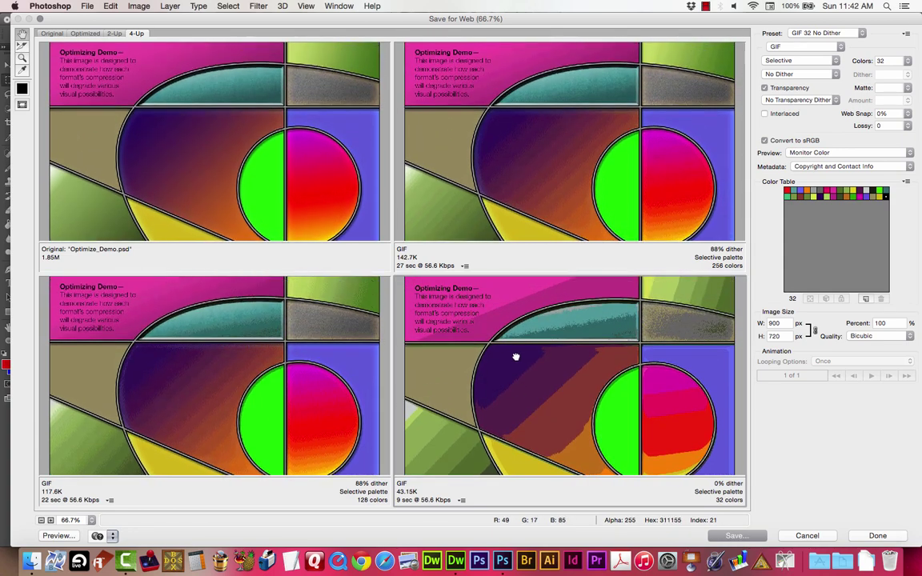
left_click_drag(515, 356, 518, 403)
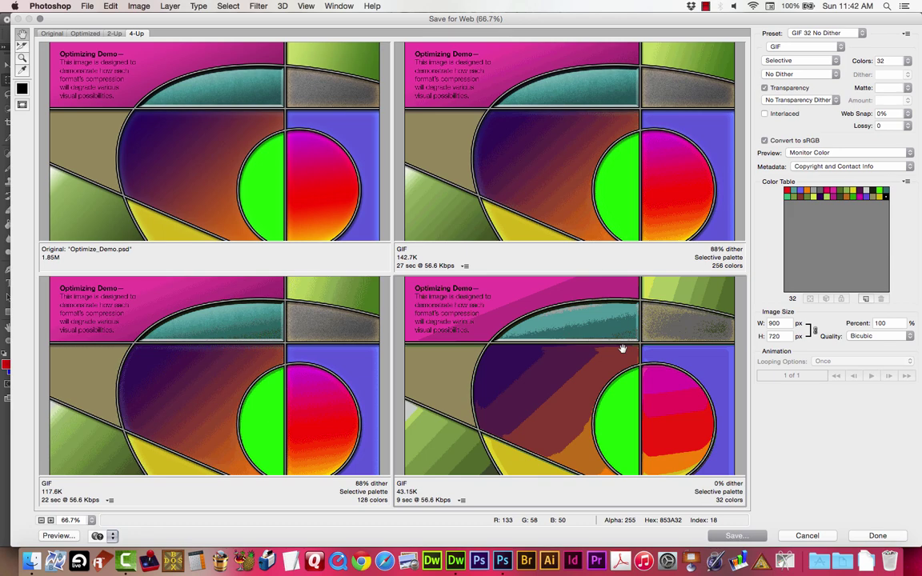
Try Diffusion and then Pattern dithering on the 32-color GIF version and compare its gradients with the other versions at 100%.
key("super+plus")
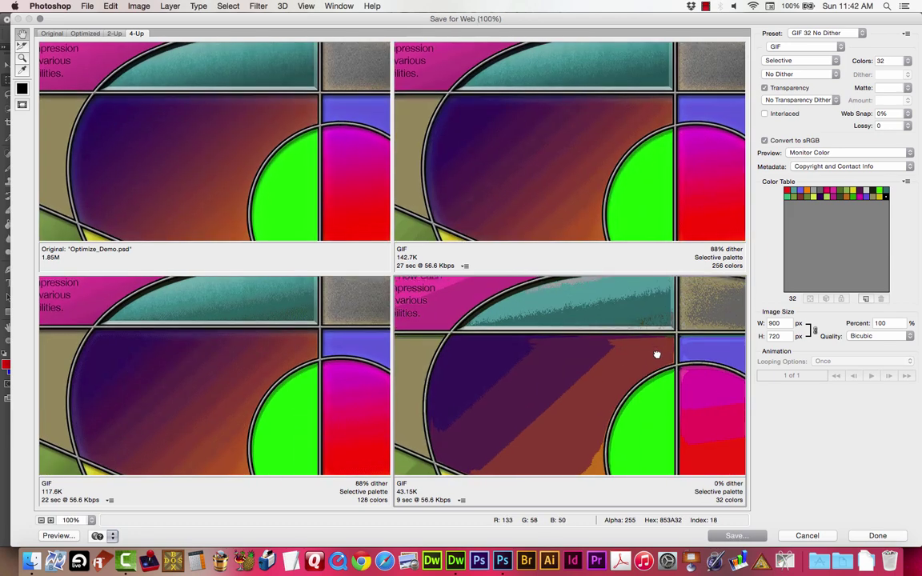
left_click_drag(656, 354, 724, 412)
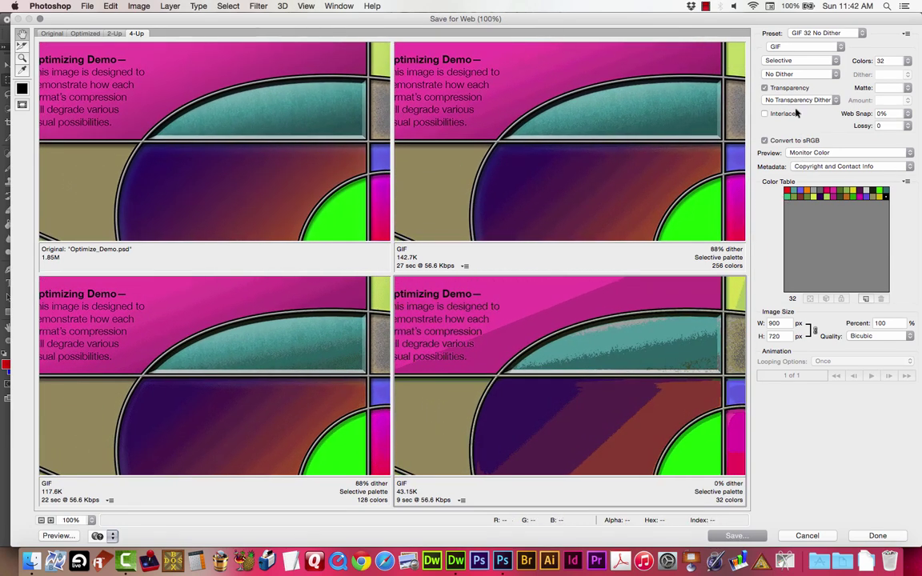
left_click(810, 72)
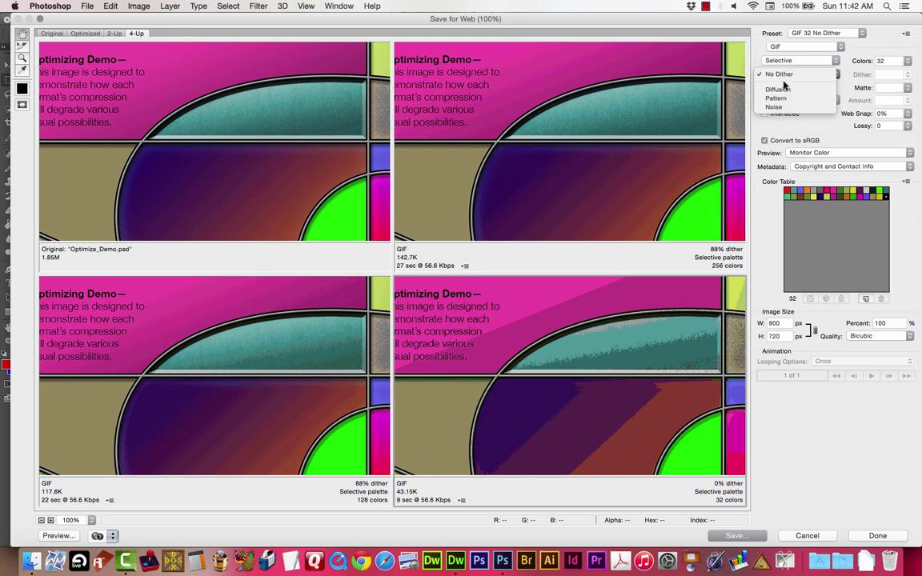
left_click(787, 90)
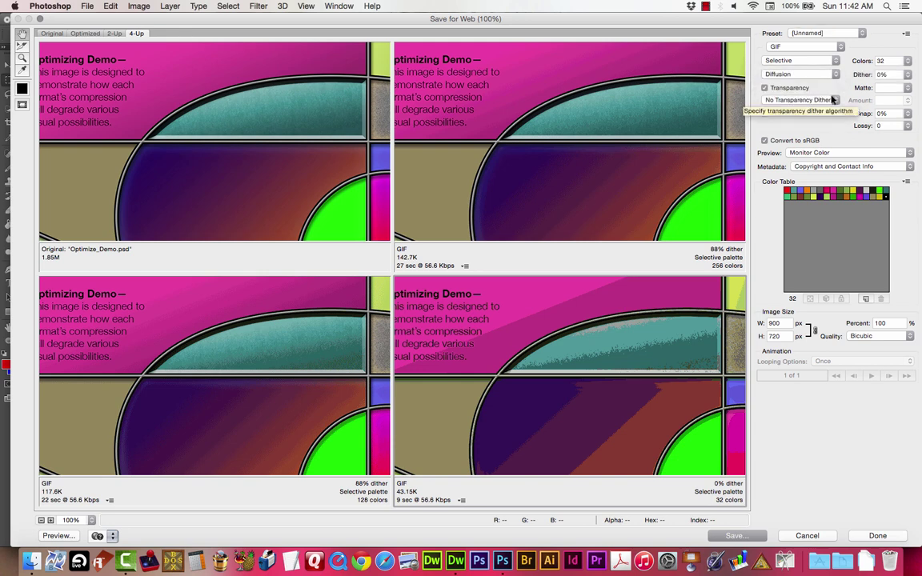
left_click(794, 74)
left_click(785, 86)
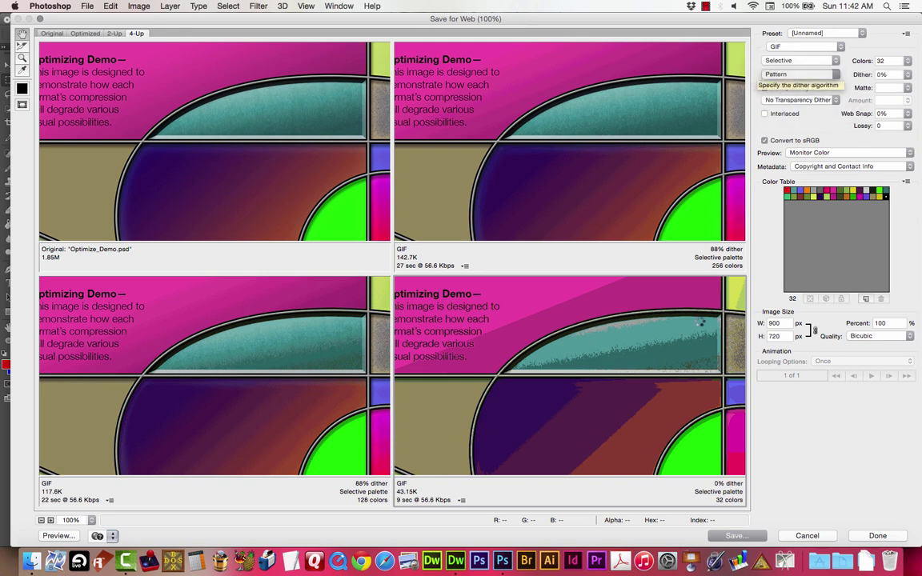
scroll(632, 378, "down", 5)
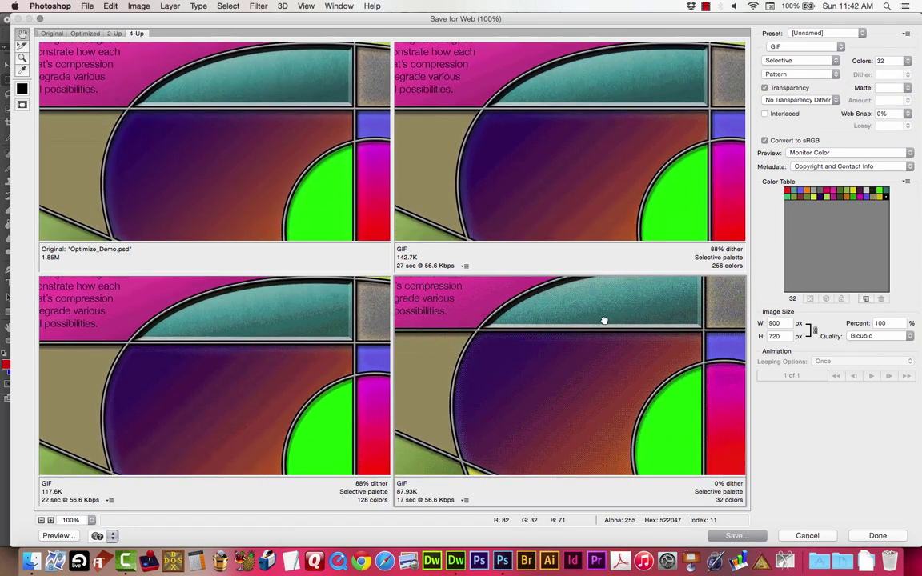
scroll(620, 389, "left", 5)
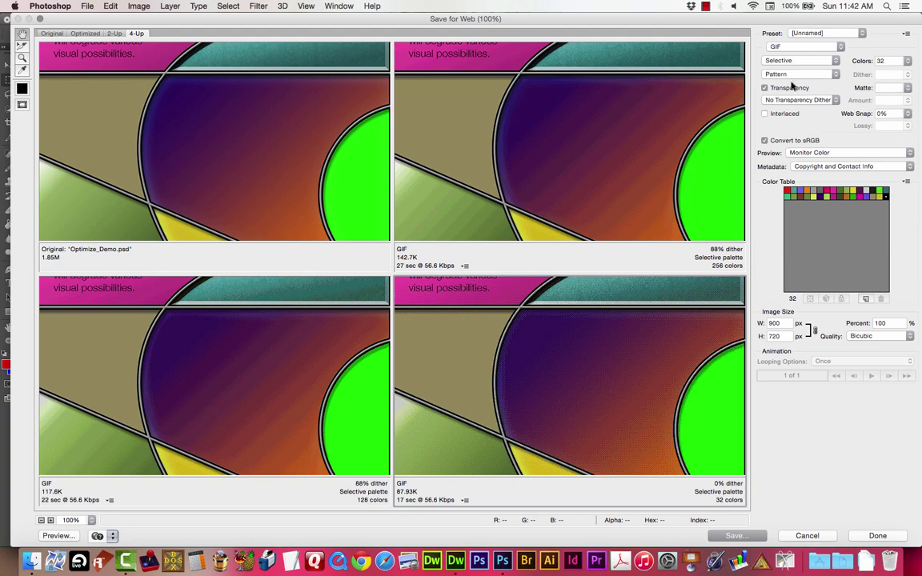
scroll(616, 367, "up", 5)
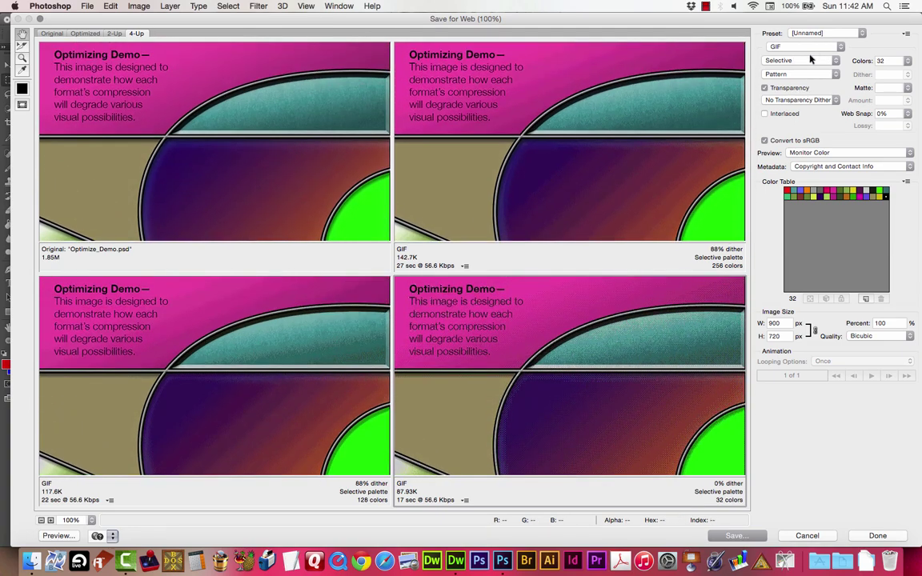
Return the 32-color GIF version to No Dither and inspect the banding around the circle and orange gradient.
left_click(798, 61)
left_click(796, 60)
left_click(795, 74)
left_click(779, 49)
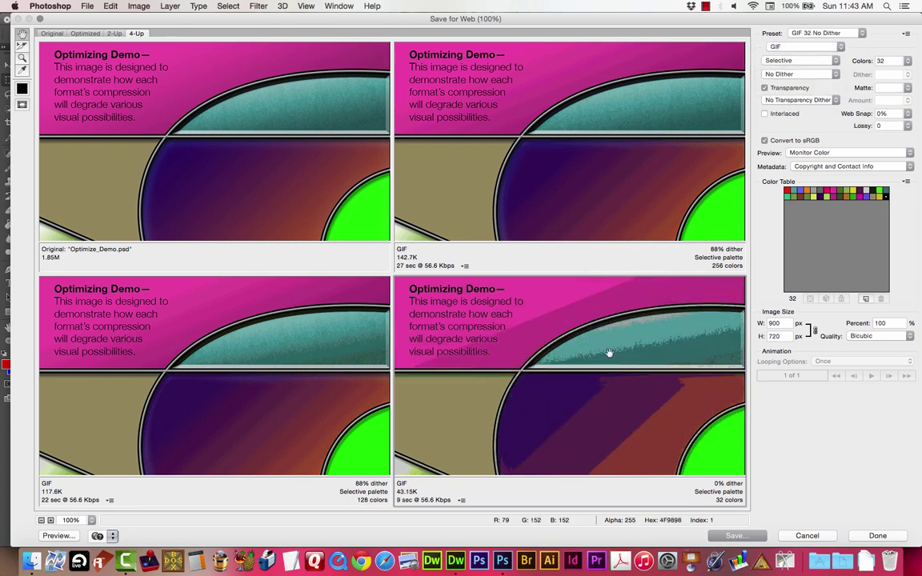
left_click_drag(627, 411, 591, 340)
Apply Pattern dithering to the 32-color GIF version and inspect its dots in the orange and yellow areas at up to 300%.
left_click(800, 73)
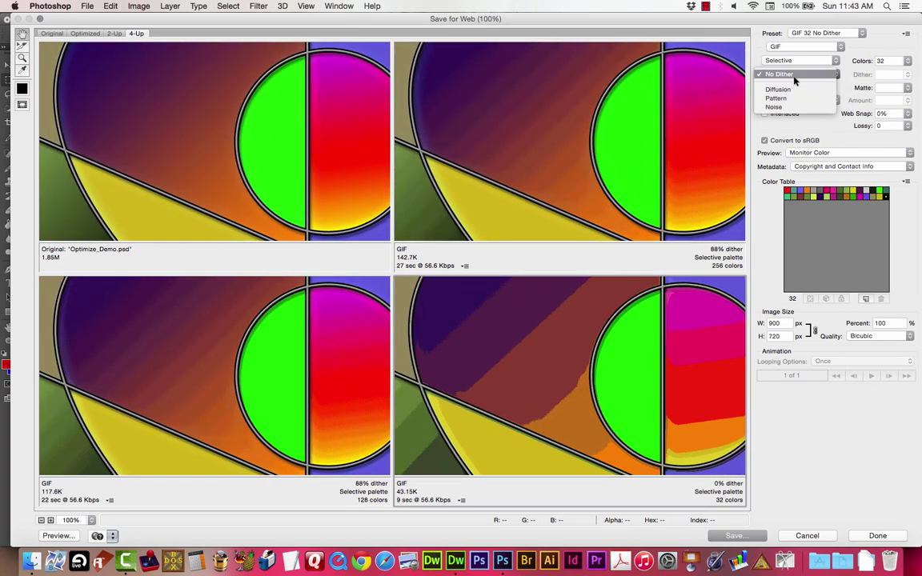
left_click(793, 98)
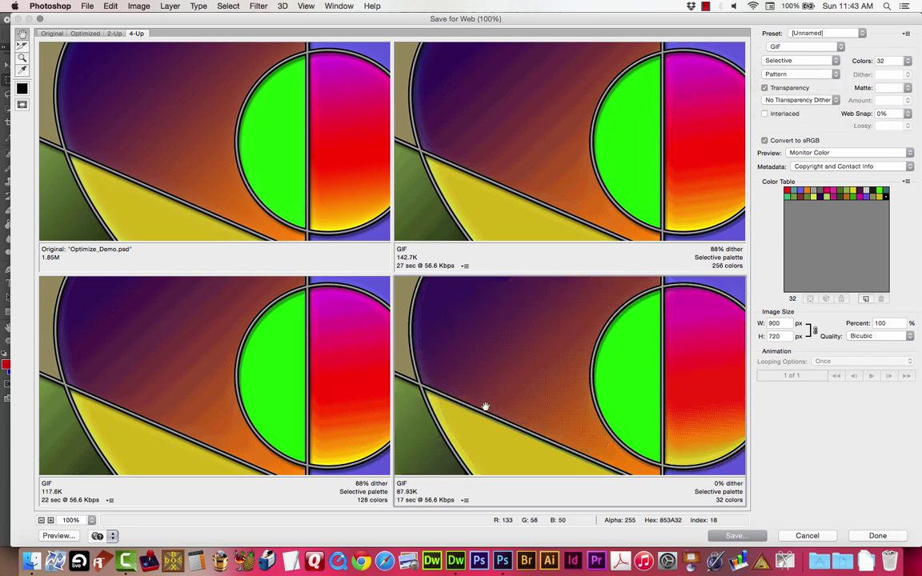
left_click_drag(490, 359, 517, 372)
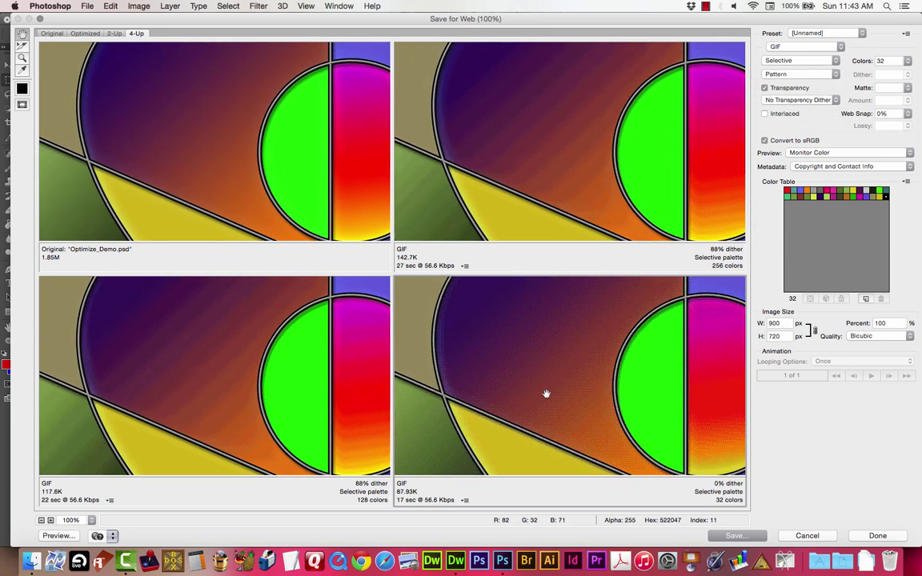
left_click_drag(585, 428, 582, 414)
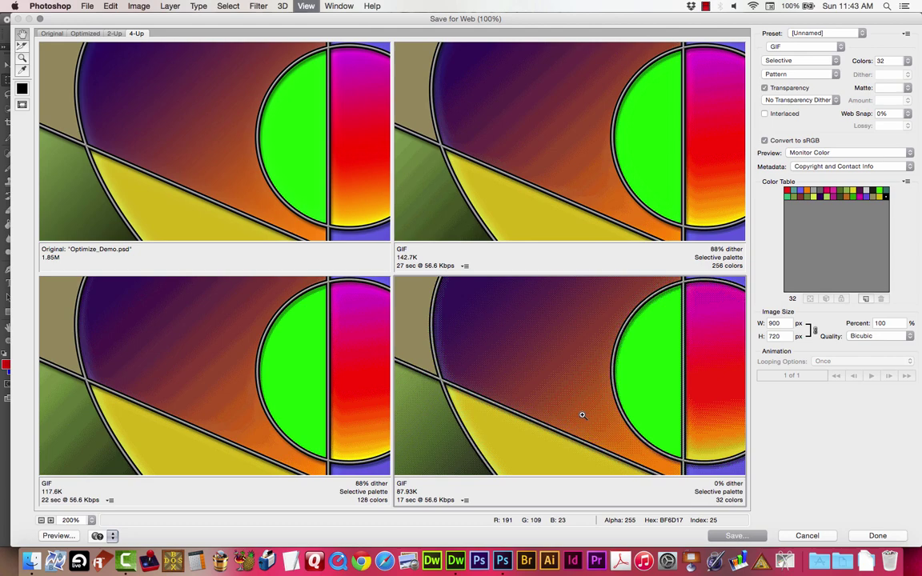
left_click(582, 415)
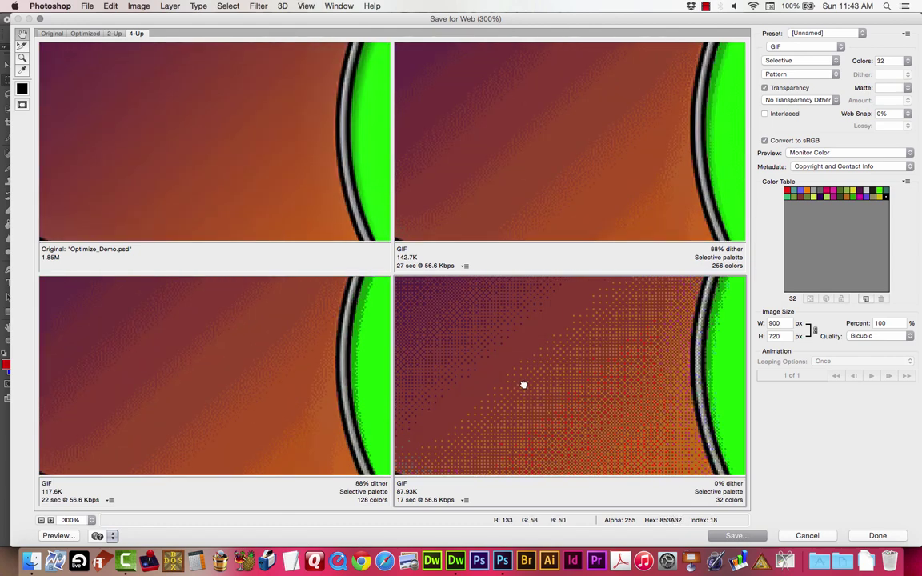
left_click_drag(523, 385, 612, 430)
key("z")
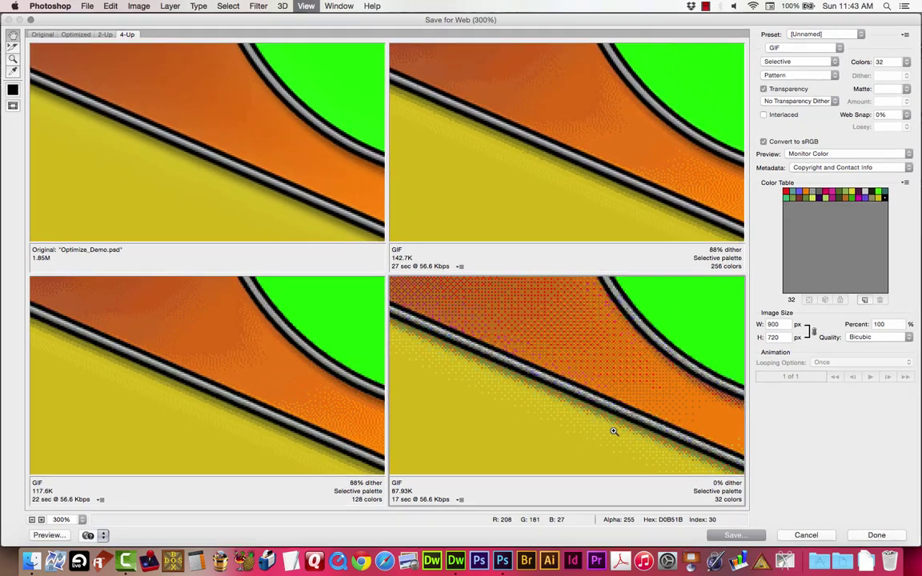
key("super+0")
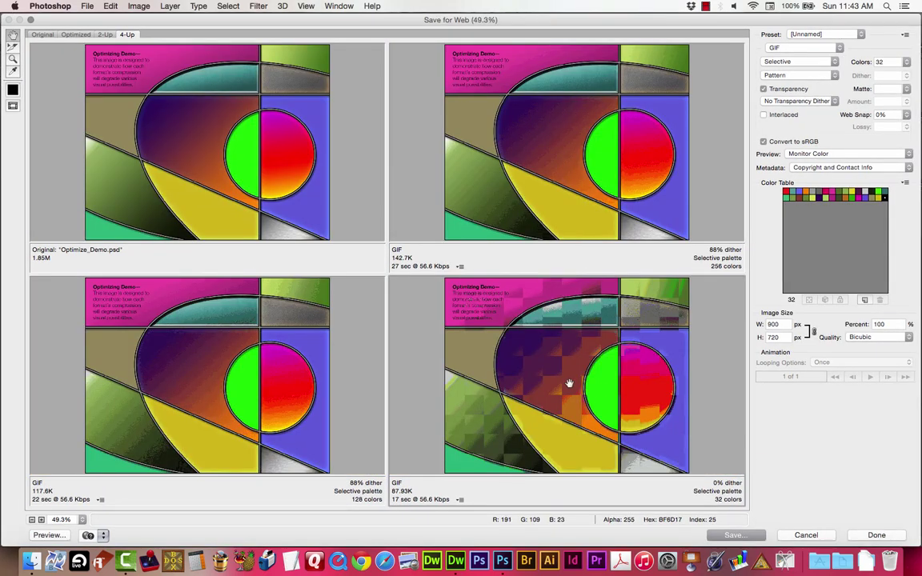
key("super+plus")
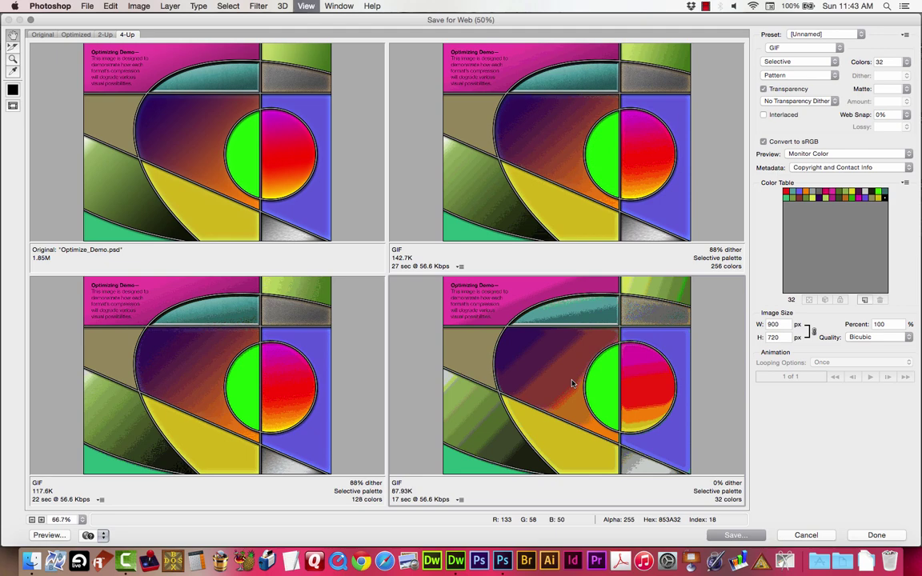
key("super+plus")
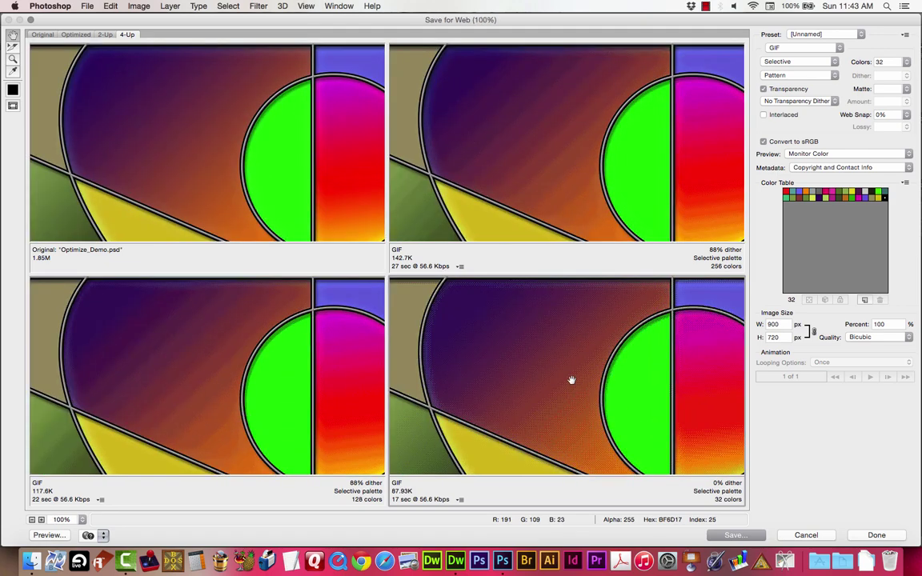
Select the 256-color GIF version and change its dither algorithm to Pattern.
left_click(490, 188)
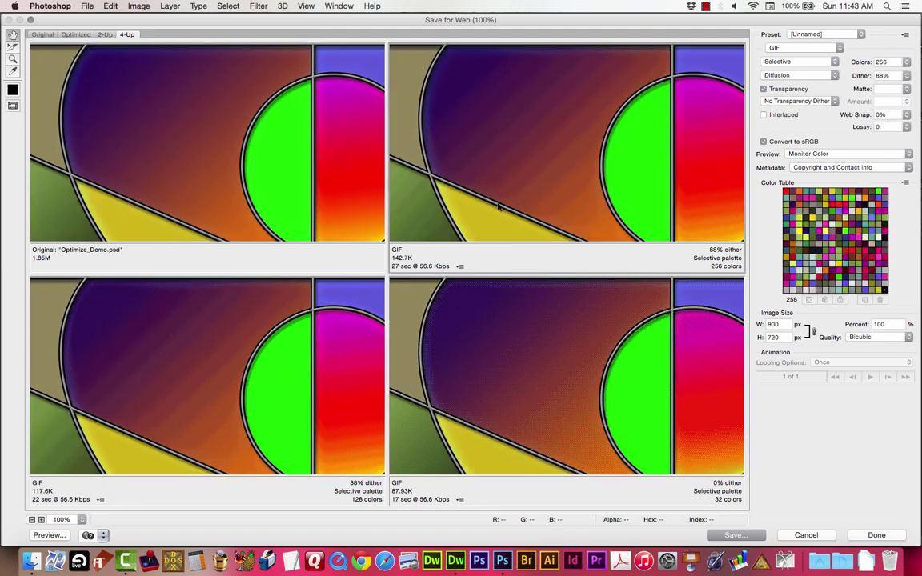
left_click(584, 386)
left_click(236, 352)
left_click(442, 230)
left_click(776, 77)
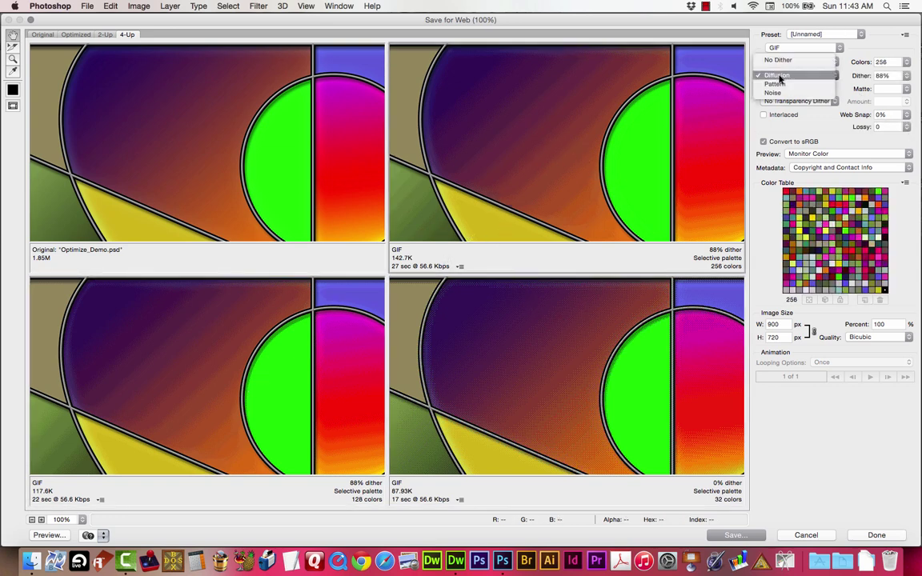
left_click(792, 87)
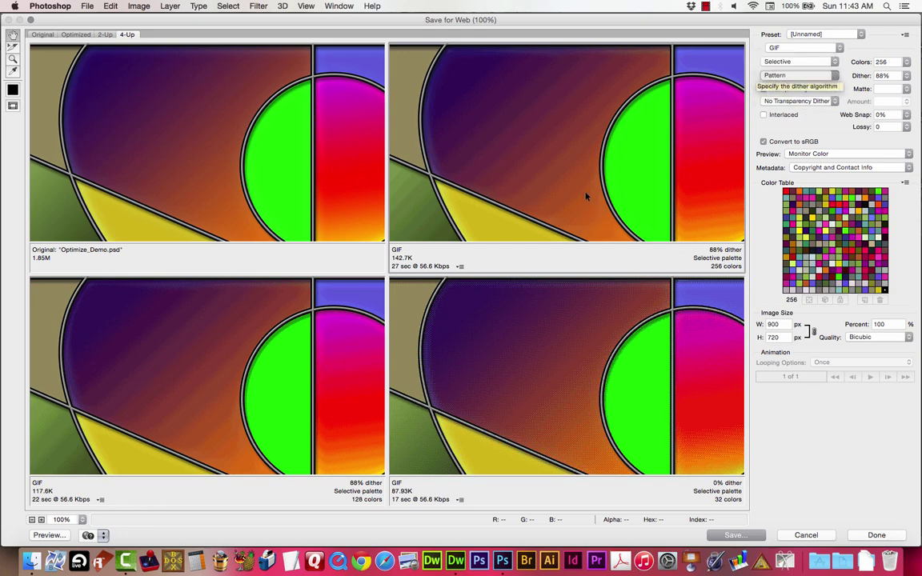
Compare the 256-color Pattern-dithered GIF with the original and other versions across the gradients, green areas, circle and text.
left_click_drag(495, 100, 570, 186)
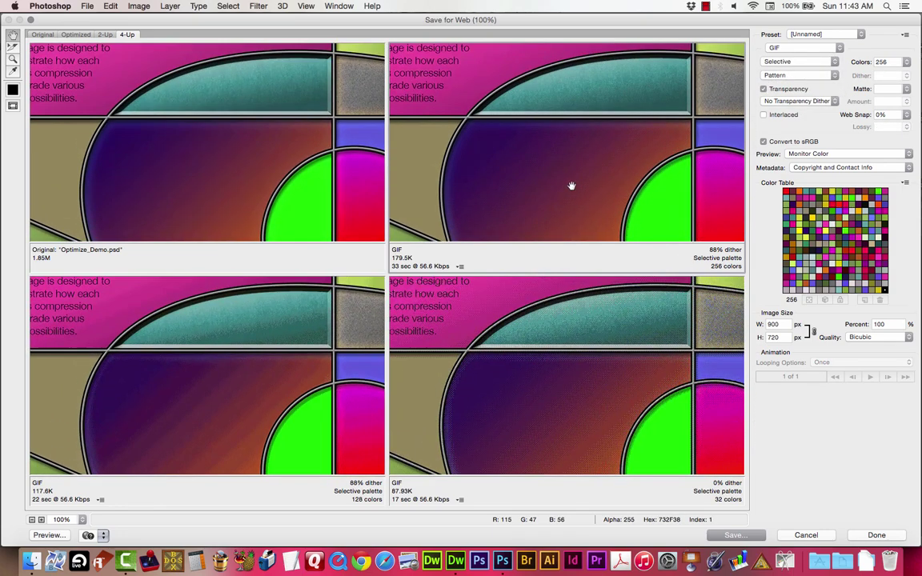
left_click_drag(537, 147, 536, 112)
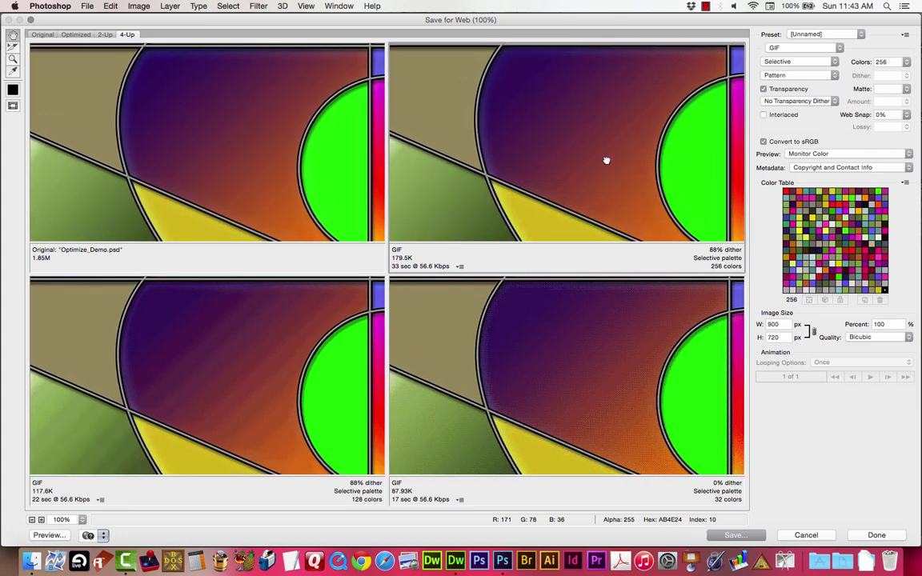
left_click_drag(607, 159, 574, 142)
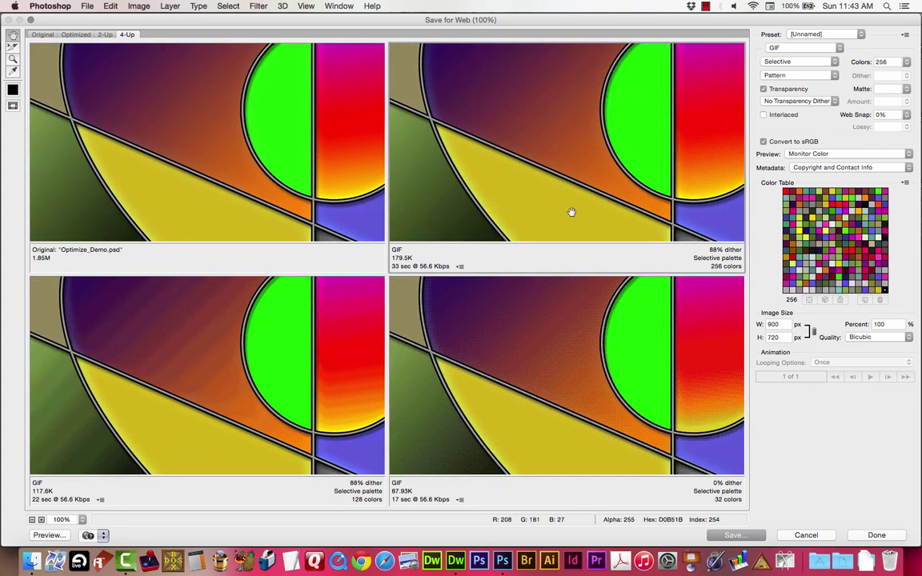
left_click_drag(570, 212, 573, 177)
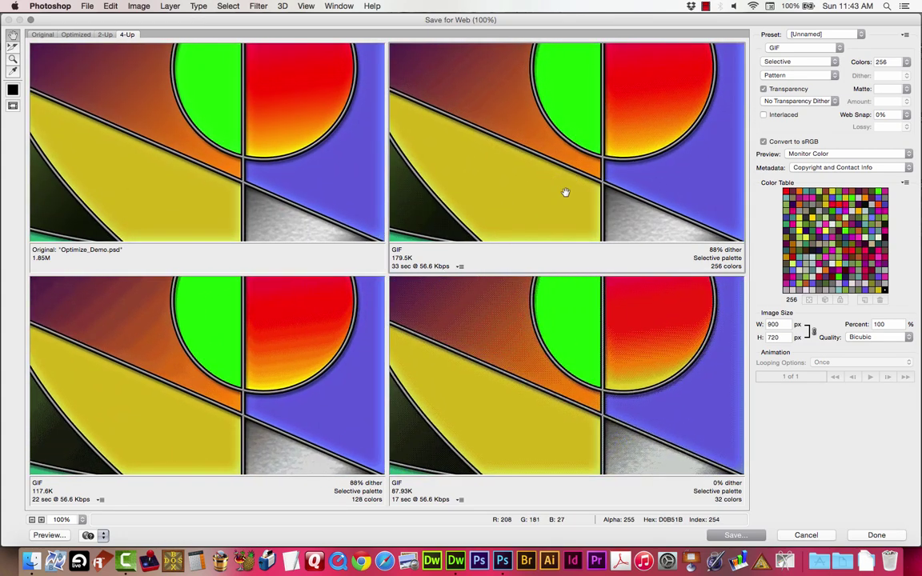
scroll(560, 193, "left", 5)
scroll(520, 164, "up", 2)
scroll(500, 149, "up", 8)
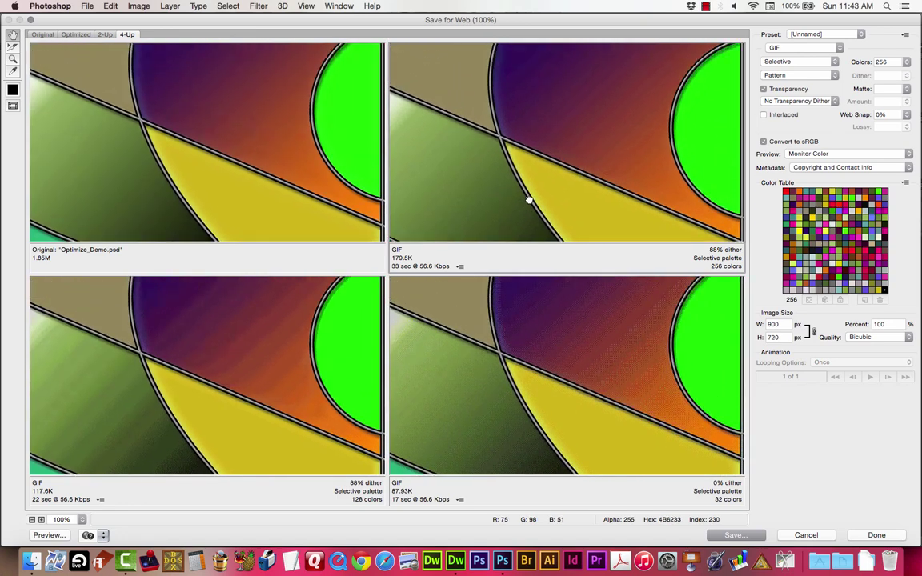
scroll(537, 188, "up", 2)
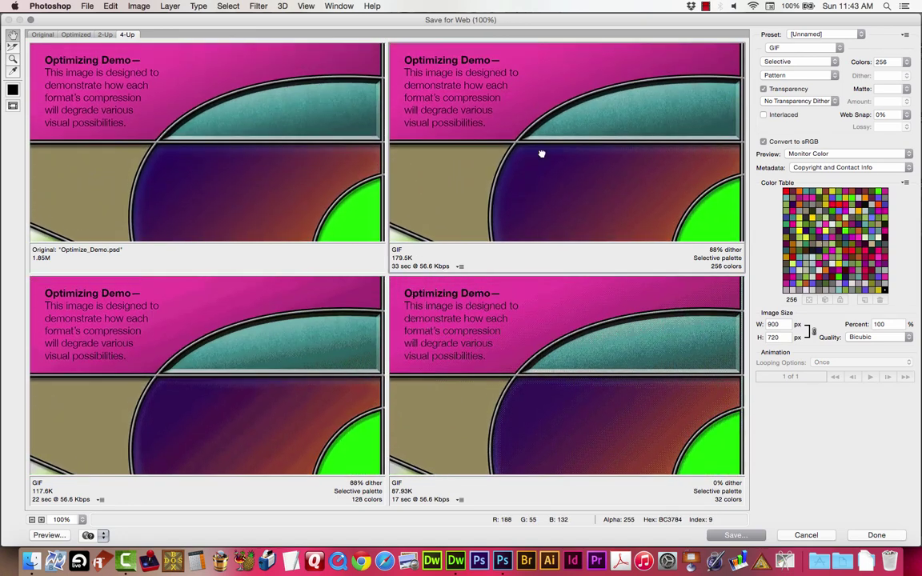
Try the Perceptual palette on the 256-color GIF version, return it to Selective and compare the teal and purple areas.
left_click(768, 64)
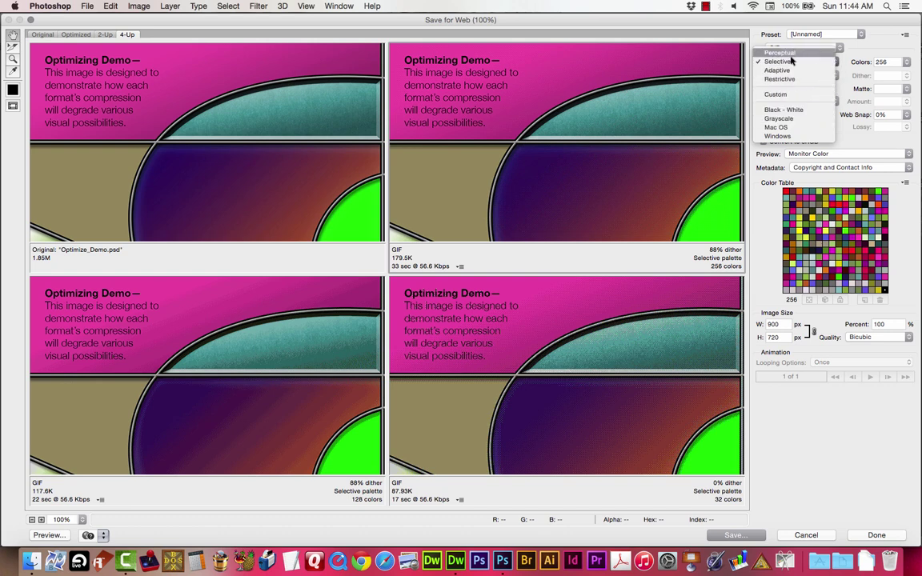
left_click(792, 52)
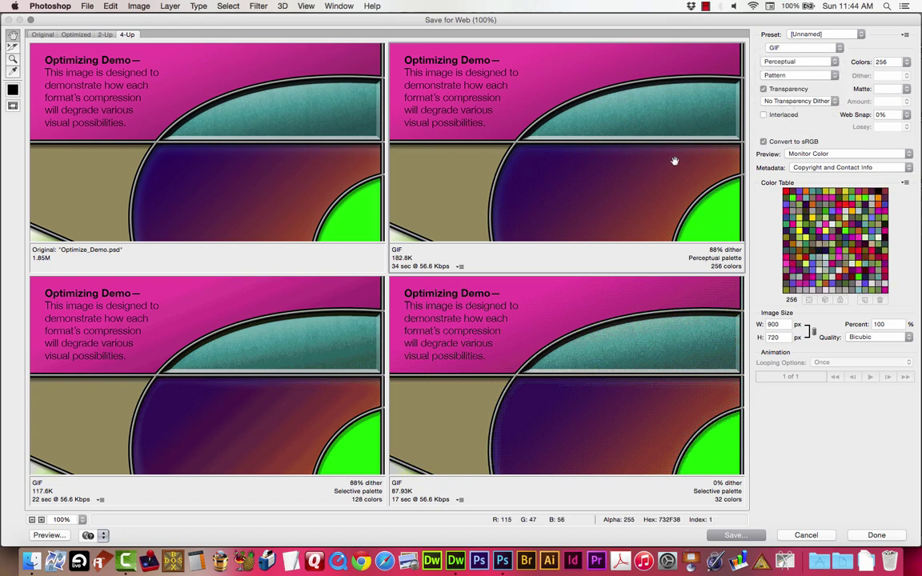
left_click_drag(674, 159, 604, 122)
left_click(832, 62)
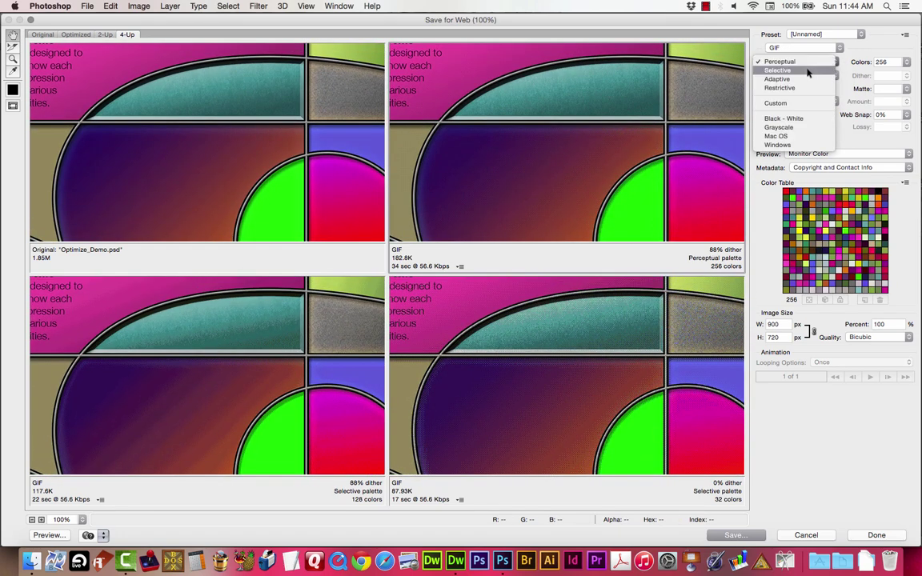
left_click(777, 69)
left_click_drag(535, 148, 564, 151)
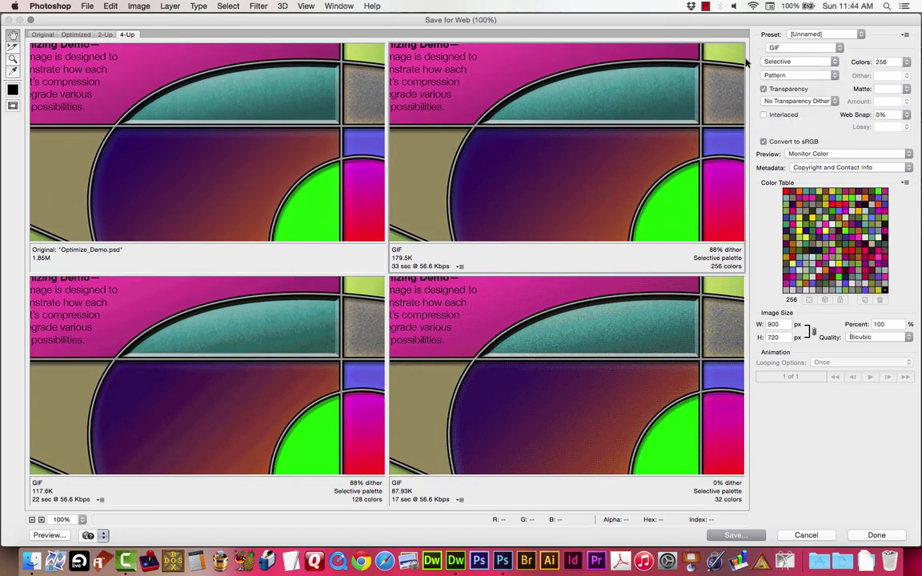
Try the Adaptive, Restrictive and Perceptual palettes on the 256-color GIF version and return it to Selective.
left_click(775, 64)
left_click(776, 70)
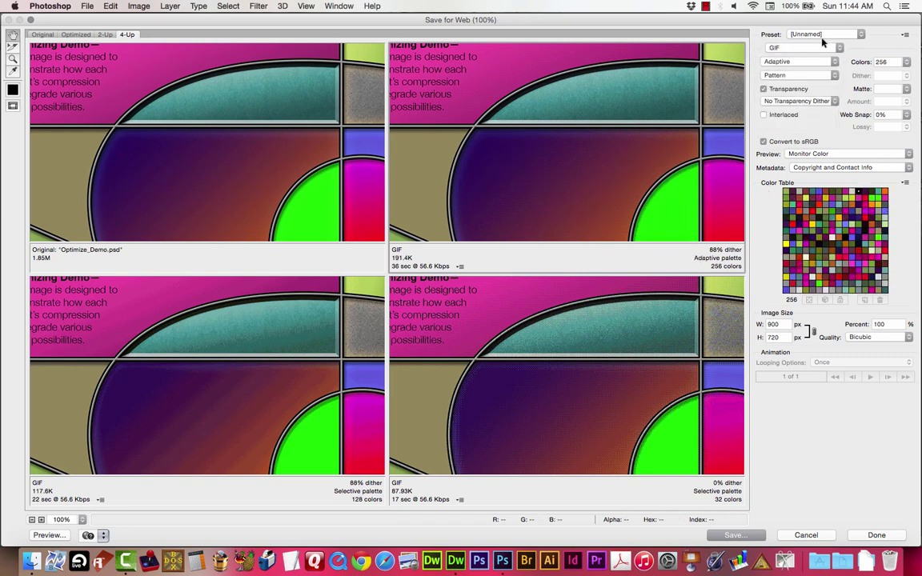
left_click(777, 64)
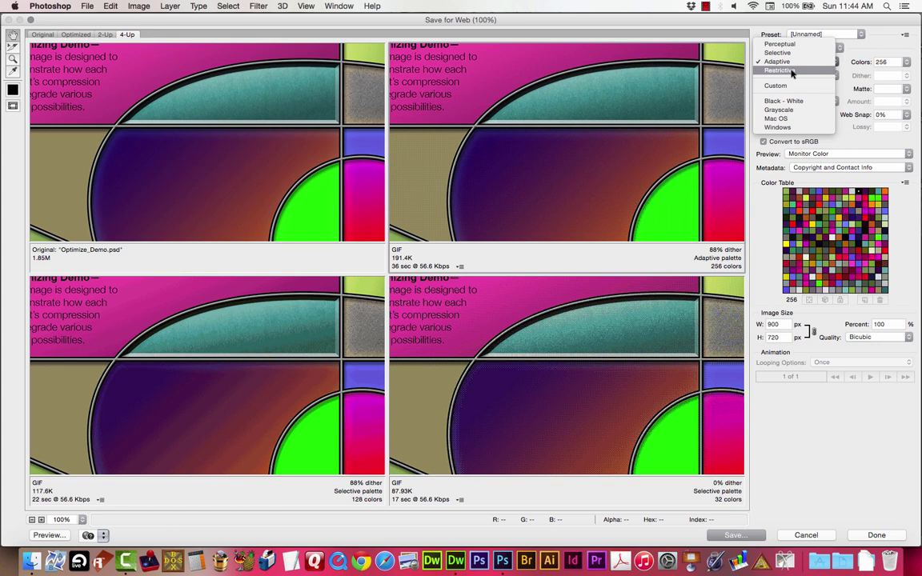
left_click(790, 72)
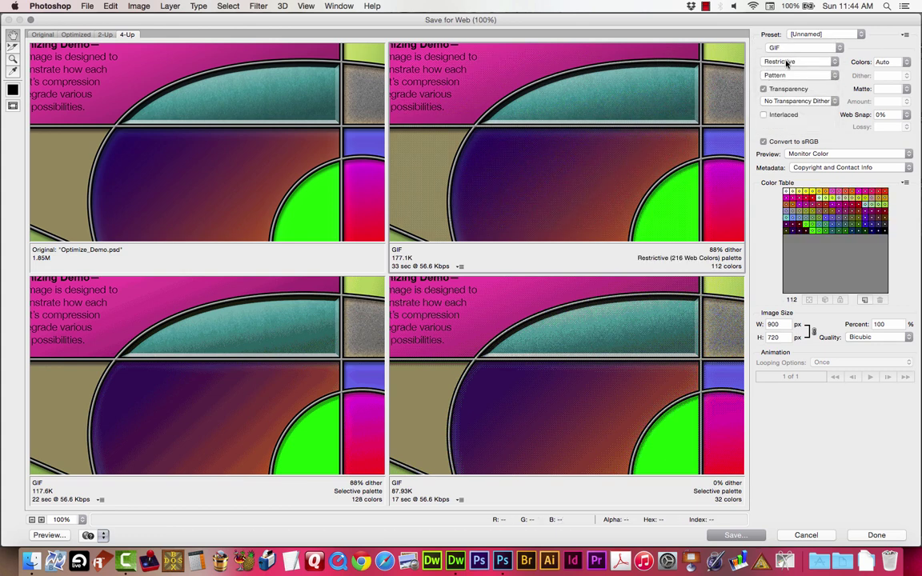
left_click(787, 64)
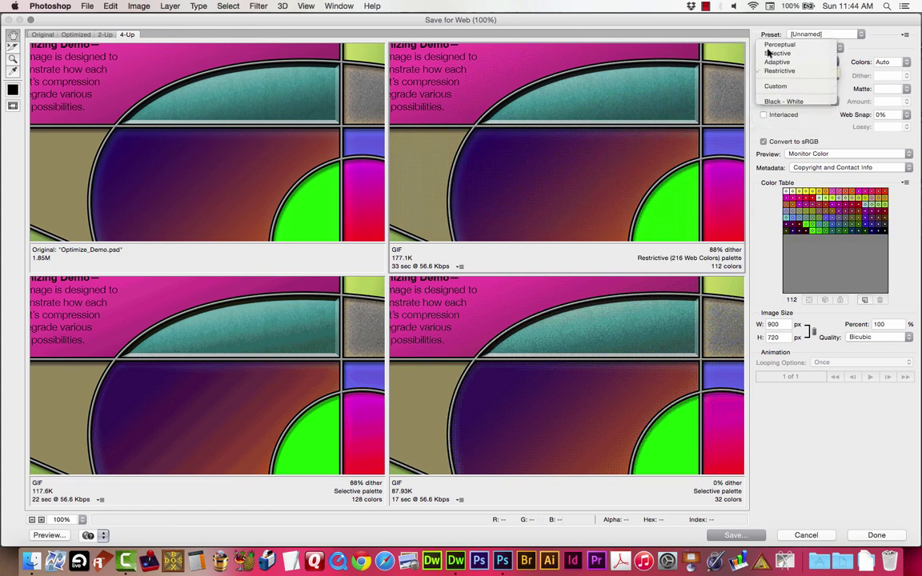
left_click(773, 45)
left_click_drag(650, 169, 578, 159)
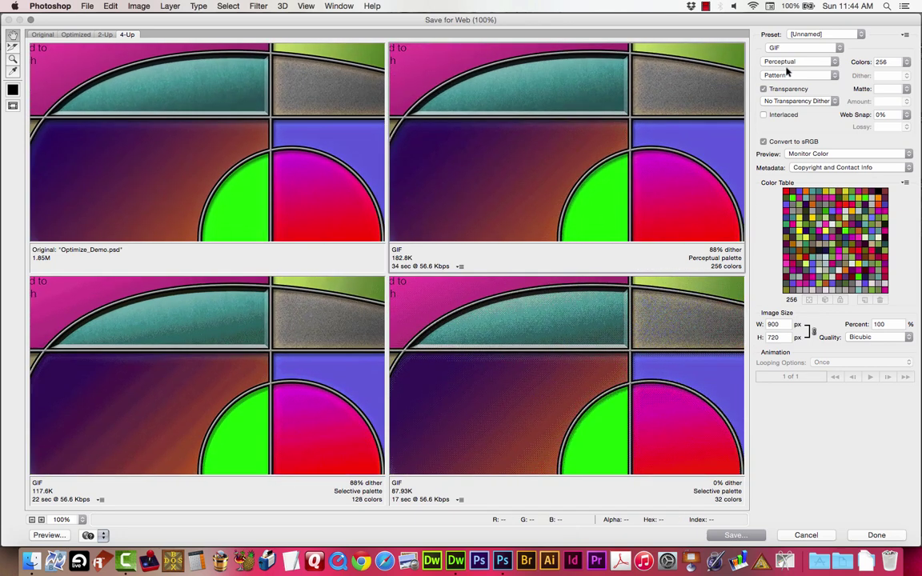
left_click(793, 56)
left_click(788, 71)
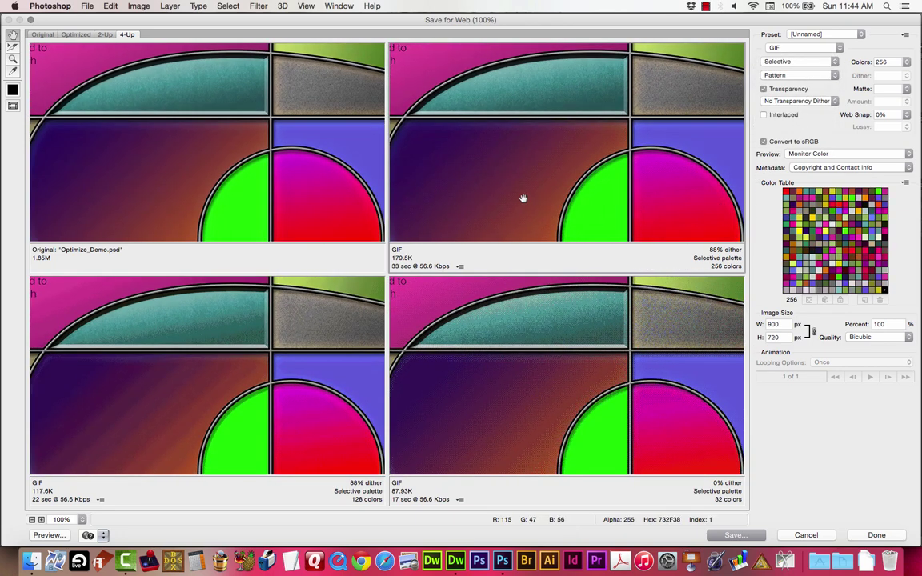
Compare the 256-color Selective GIF with the original and other versions across the text, teal, purple and green areas.
left_click_drag(521, 200, 619, 193)
scroll(619, 193, "up", 3)
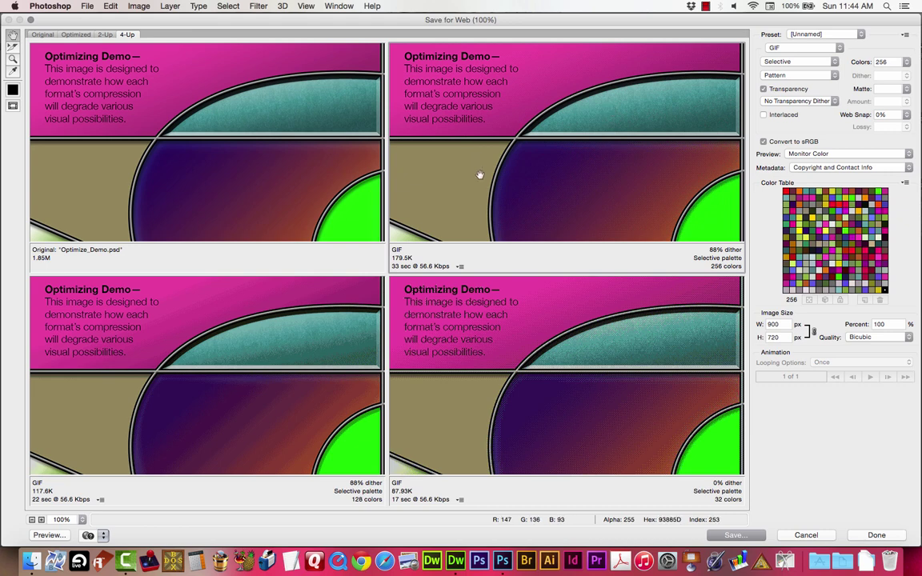
scroll(563, 129, "up", 1)
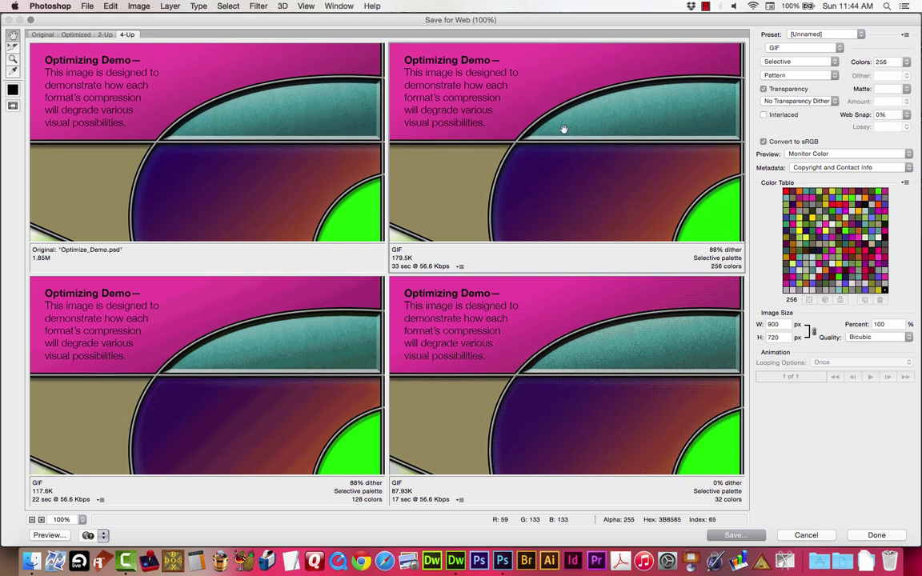
scroll(496, 136, "up", 1)
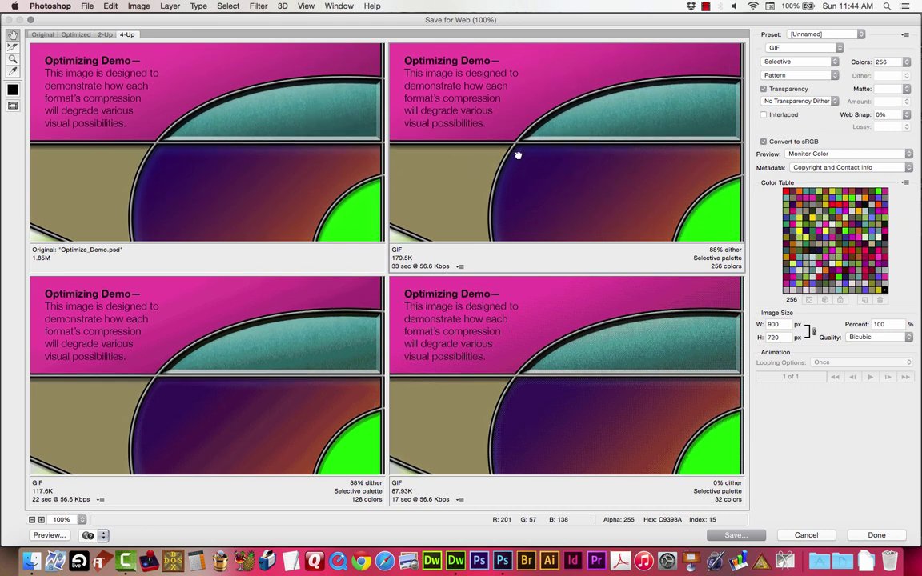
scroll(576, 190, "down", 10)
scroll(577, 191, "right", 5)
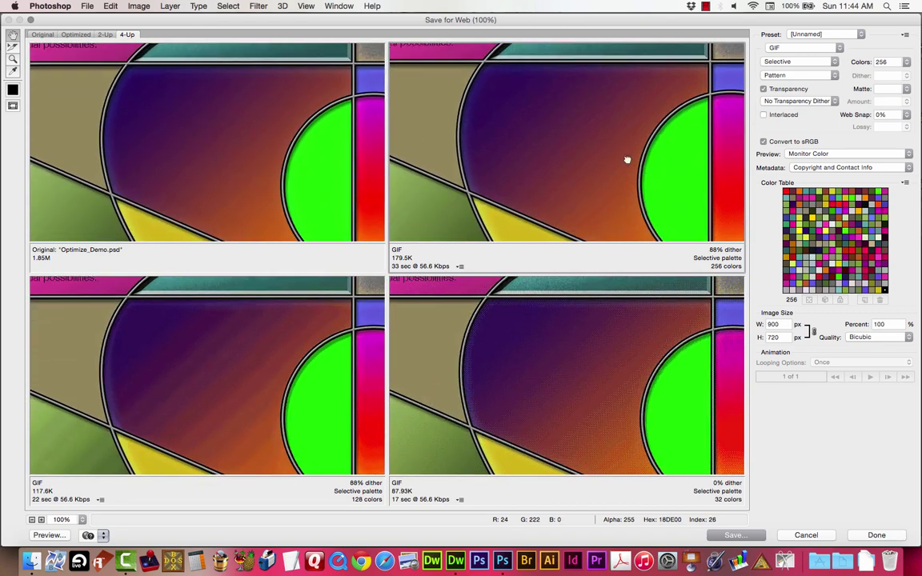
scroll(521, 143, "up", 10)
scroll(520, 143, "left", 6)
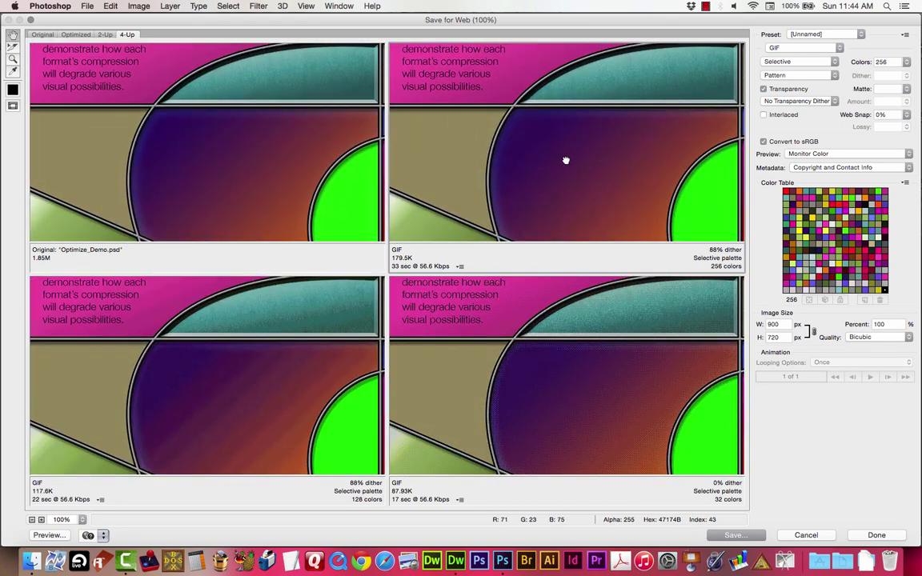
scroll(589, 188, "up", 1)
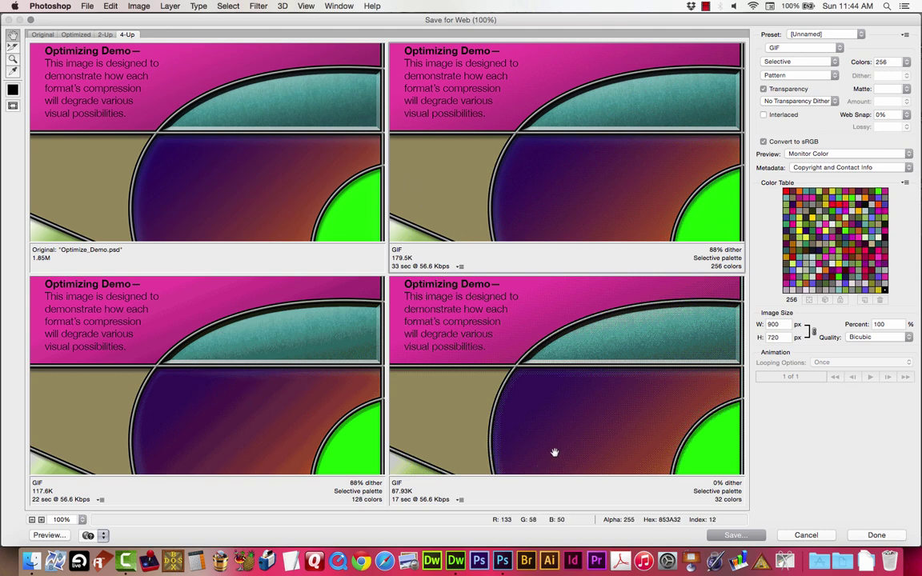
Select the 32-color GIF version and examine its Pattern dithering across the purple-orange gradient, teal area and circle.
left_click(470, 421)
scroll(592, 400, "down", 5)
scroll(593, 400, "right", 4)
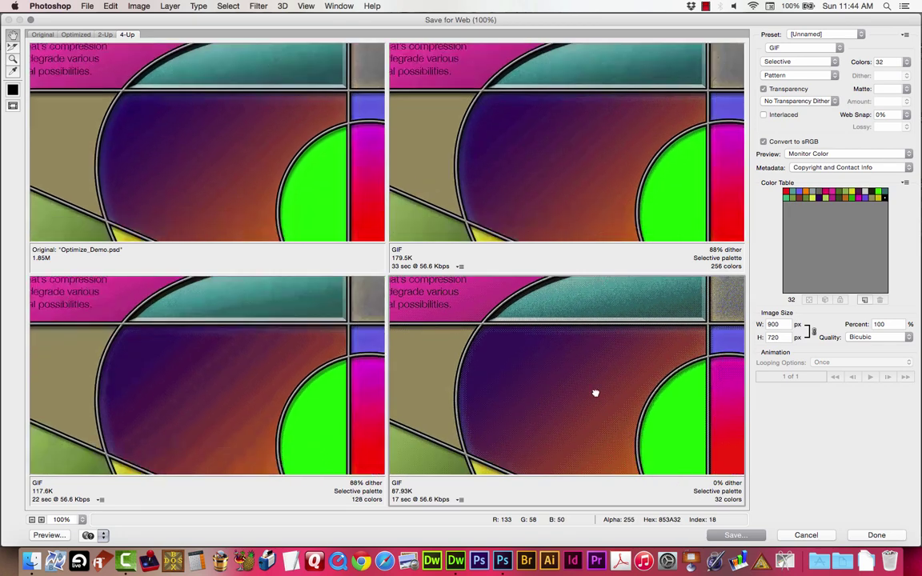
scroll(438, 410, "left", 5)
scroll(439, 410, "up", 2)
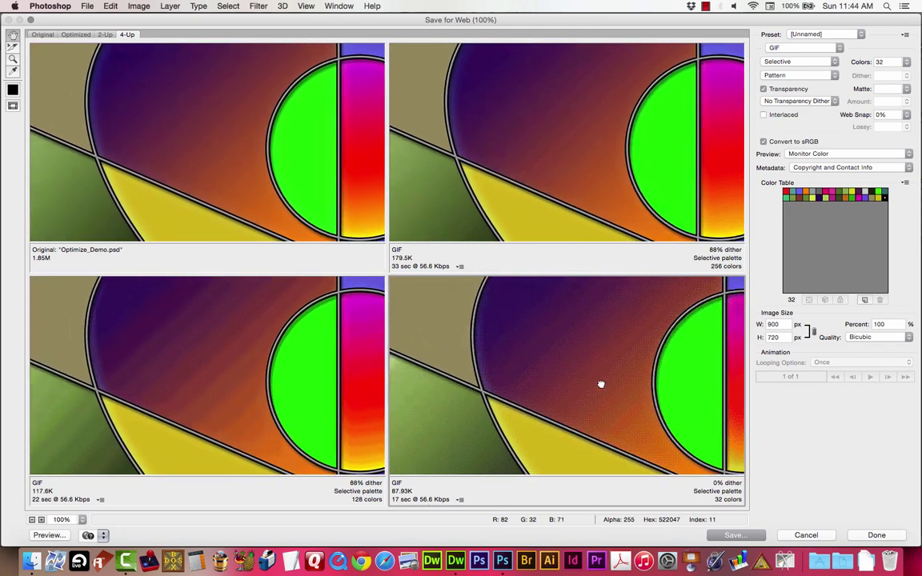
scroll(487, 351, "up", 5)
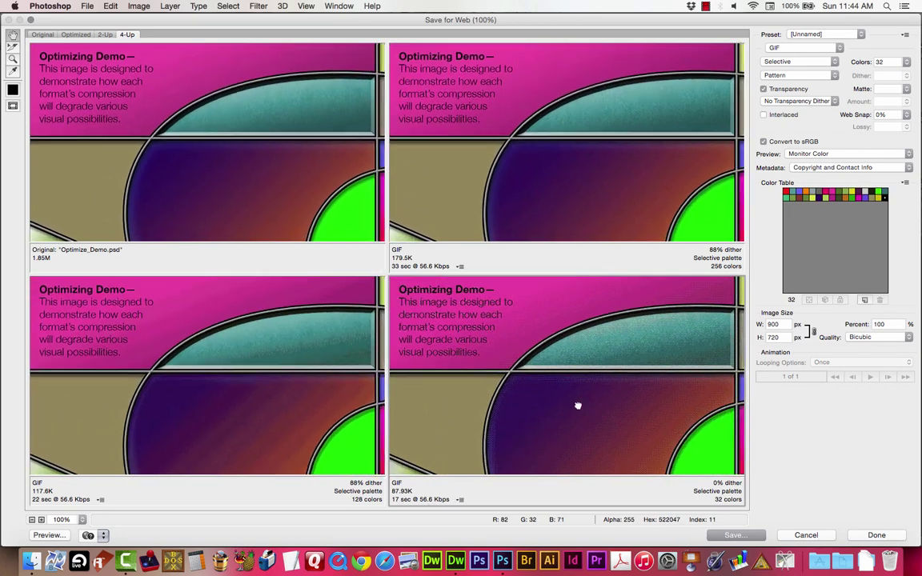
scroll(613, 426, "down", 5)
scroll(613, 426, "right", 4)
scroll(541, 351, "left", 2)
scroll(602, 399, "down", 3)
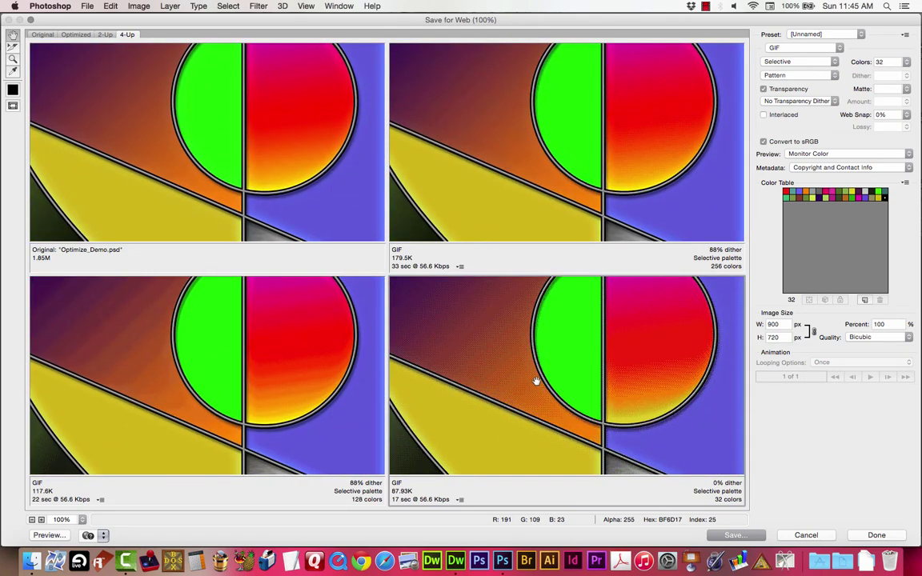
Inspect the dither dots in the circle's red-to-yellow gradient at 200% and return to 100%.
key("super+plus")
left_click_drag(632, 420, 549, 411)
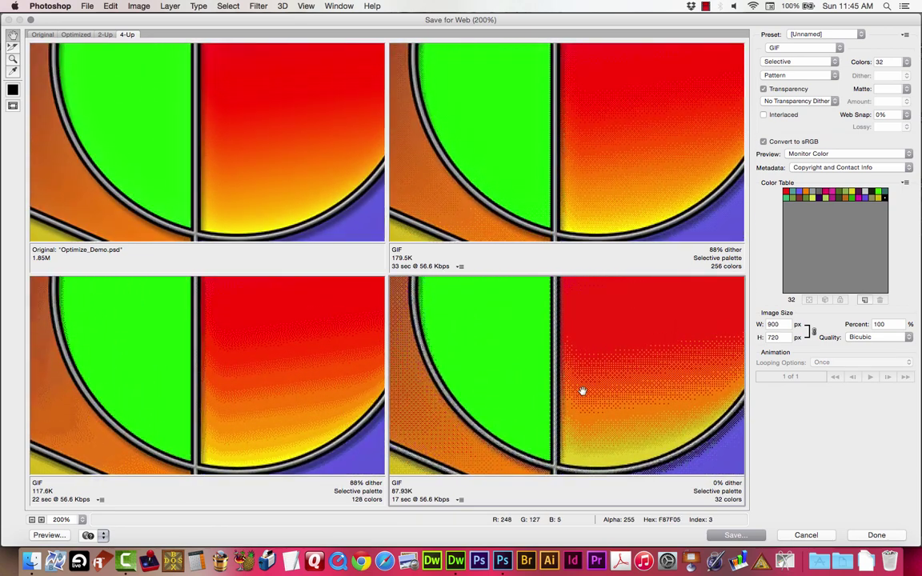
key("super+minus")
scroll(547, 354, "up", 3)
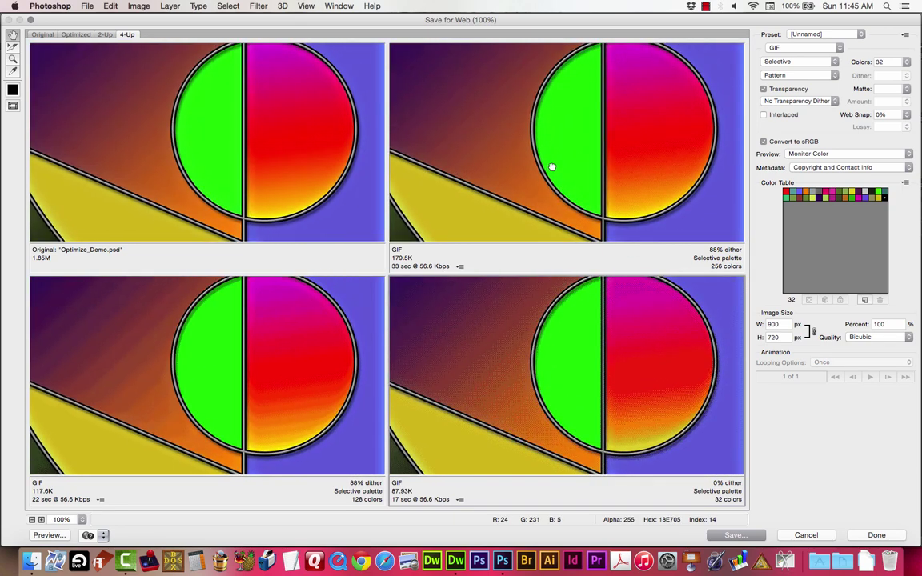
Select the 256-color Pattern-dithered GIF version and save it as Optimize_Demo.gif in the graphics folder.
left_click(489, 211)
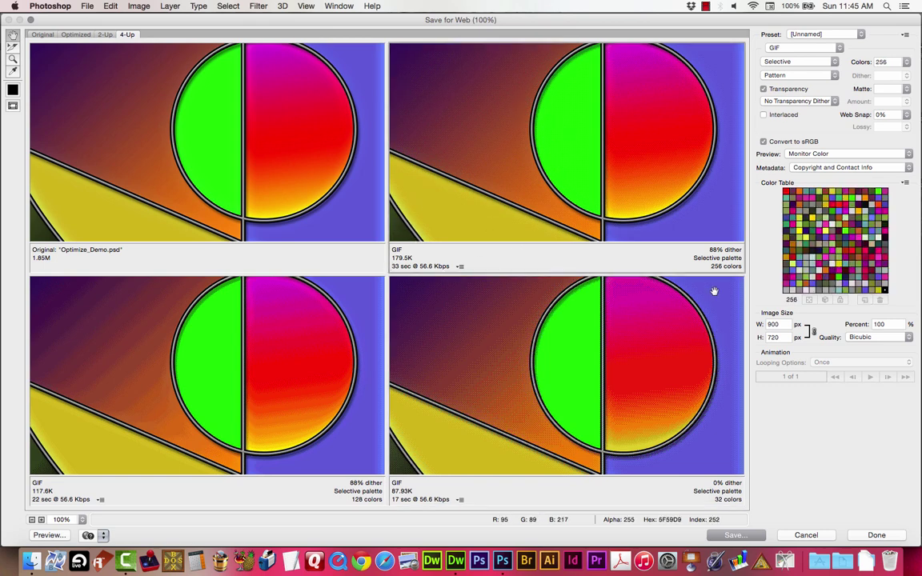
scroll(555, 145, "up", 5)
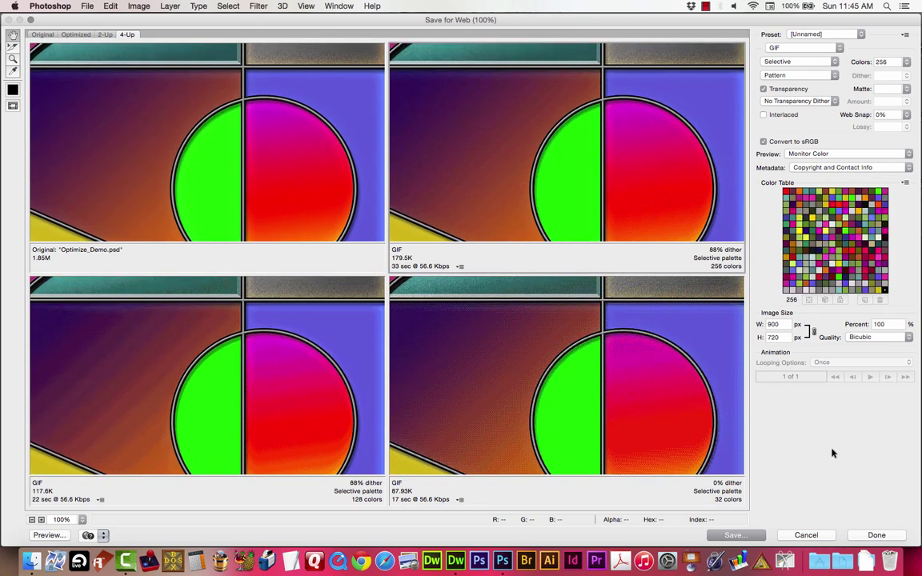
left_click(732, 535)
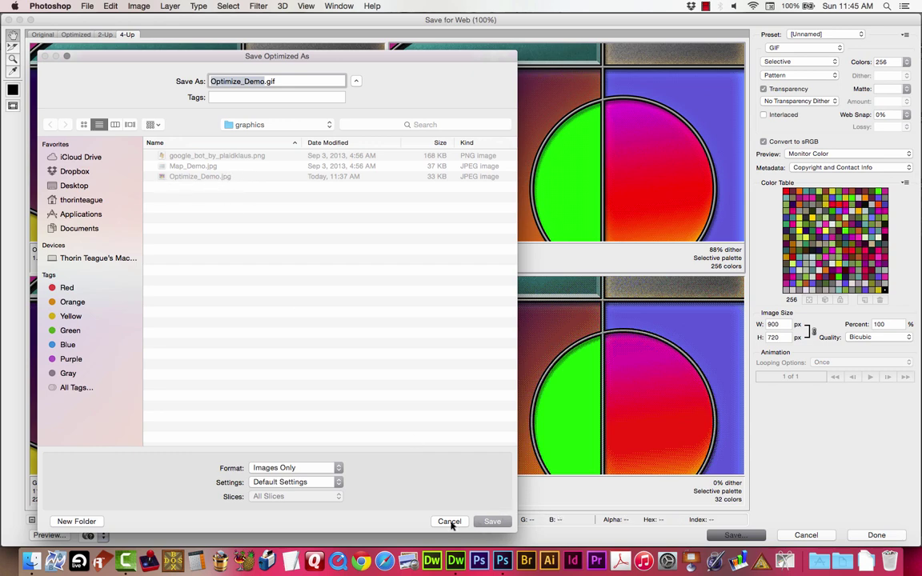
left_click(492, 522)
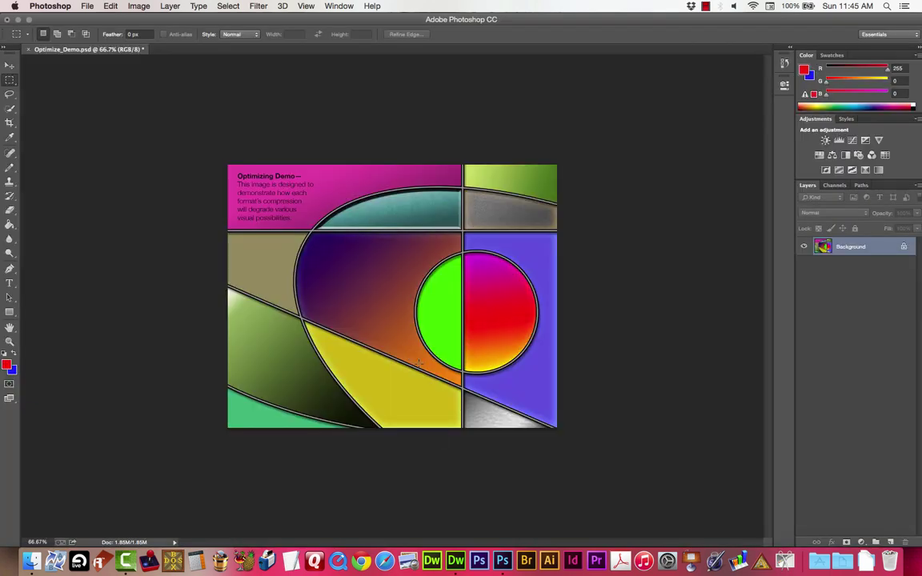
Switch to Dreamweaver and replace the placeholder under the GIF heading with Optimize_Demo.gif from the Arts173_unit03_images graphics folder.
left_click(456, 562)
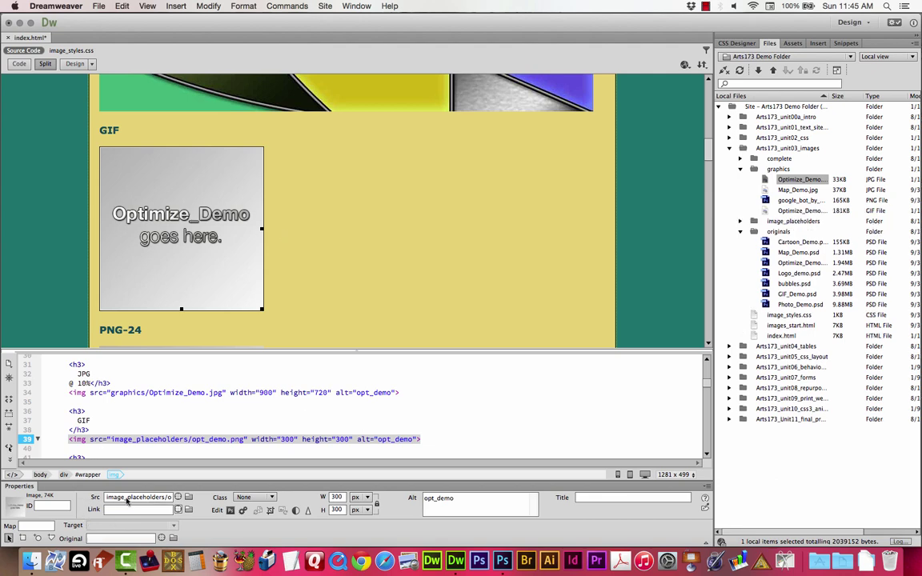
left_click(189, 498)
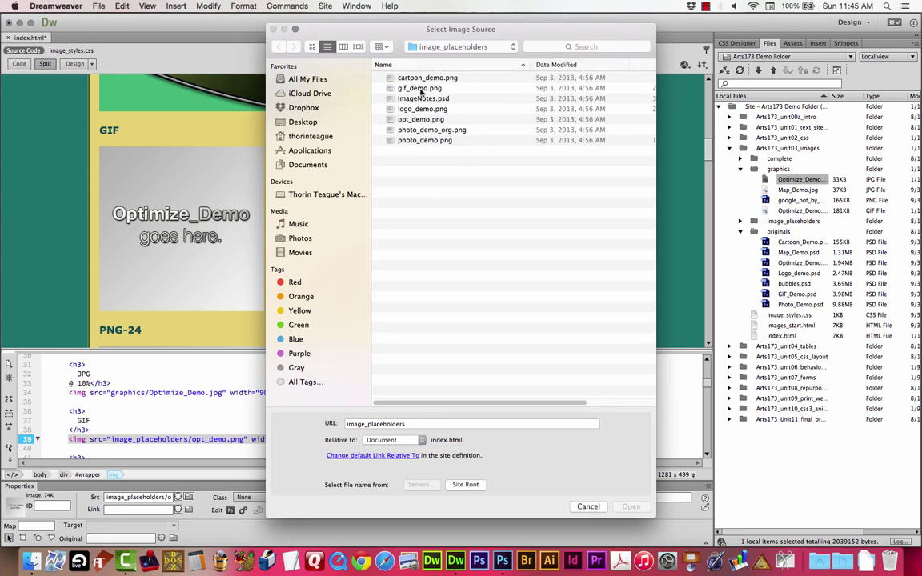
left_click(449, 48)
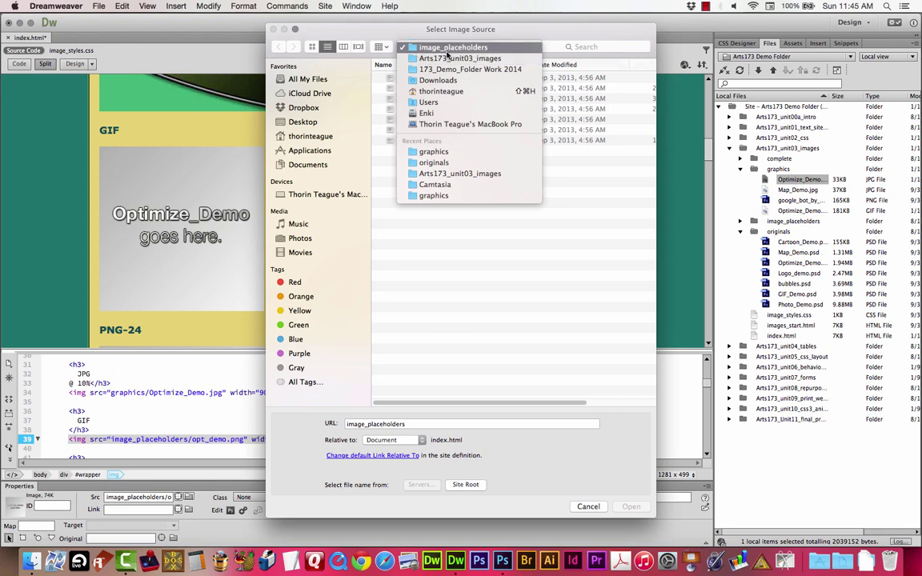
left_click(452, 58)
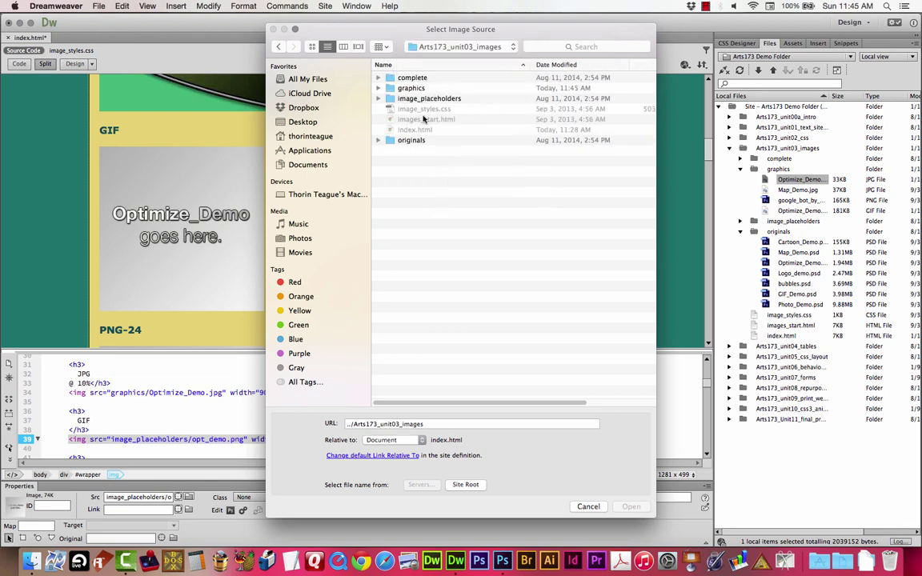
left_click(394, 89)
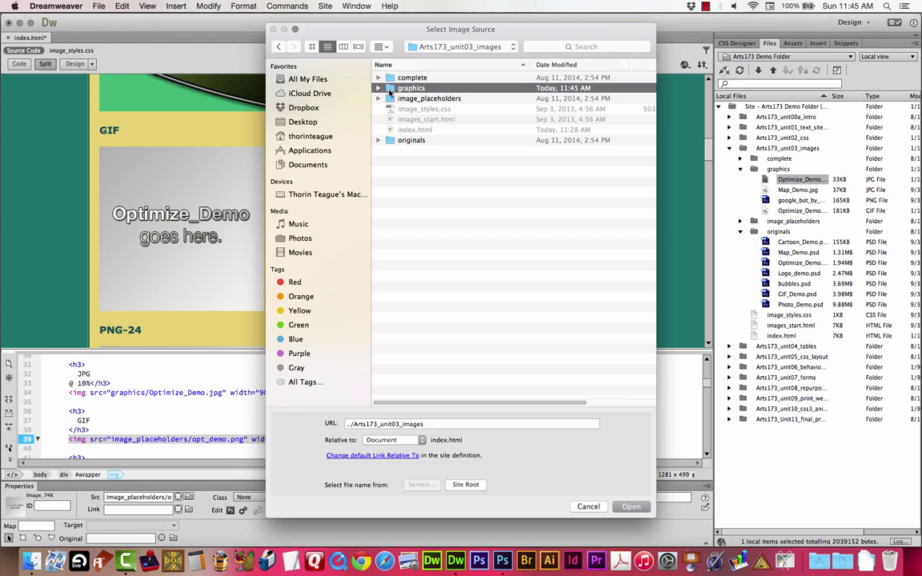
double_click(390, 90)
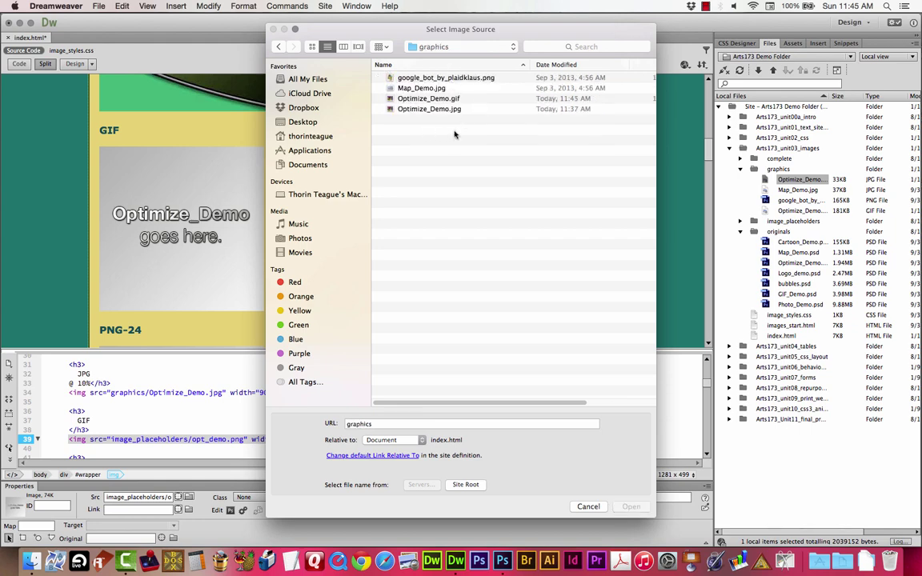
left_click(392, 99)
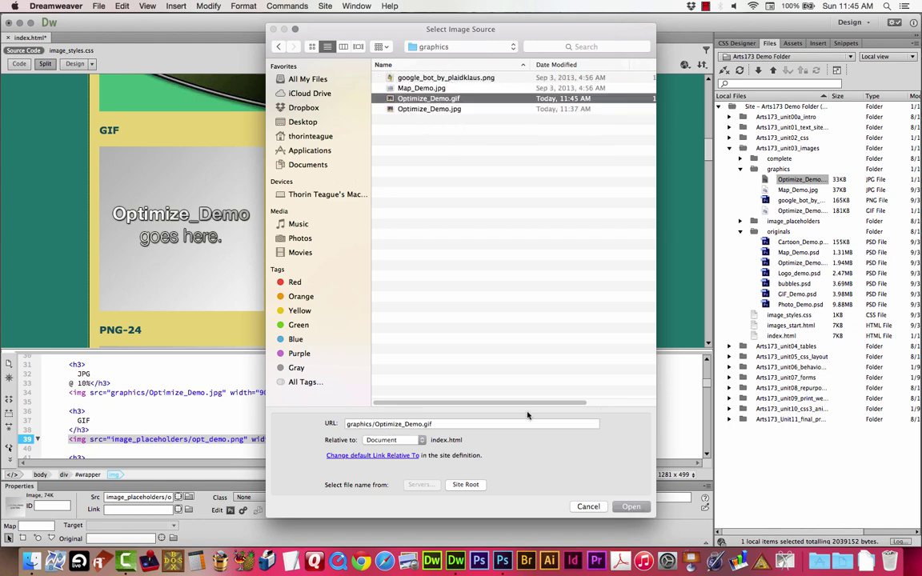
left_click(631, 508)
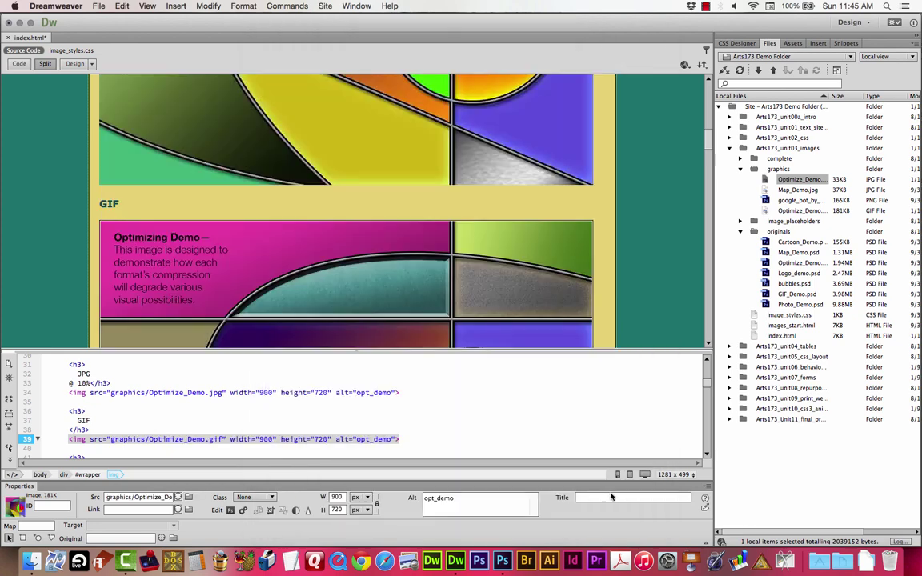
Compare the placed GIF with the JPG @ 10% version above it on the page.
scroll(617, 284, "down", 10)
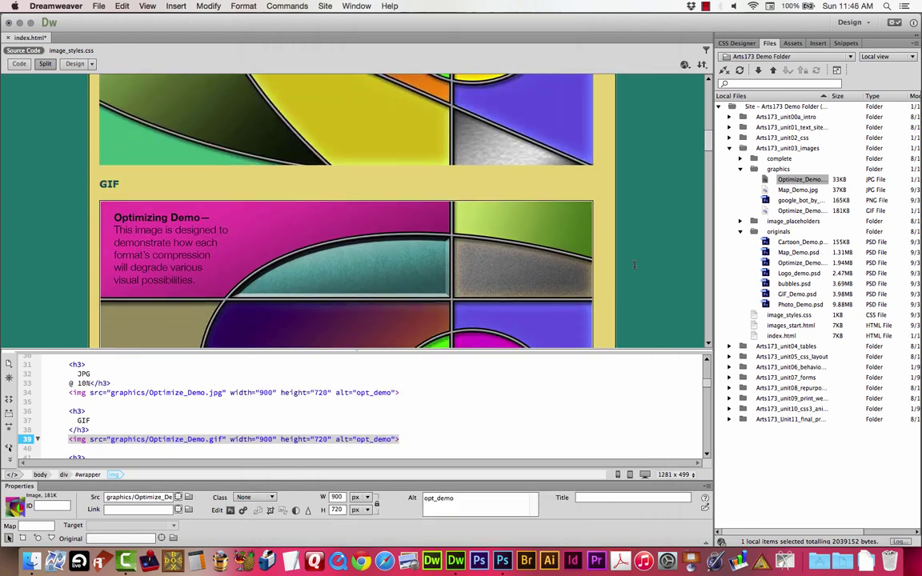
scroll(632, 261, "up", 8)
scroll(632, 261, "up", 3)
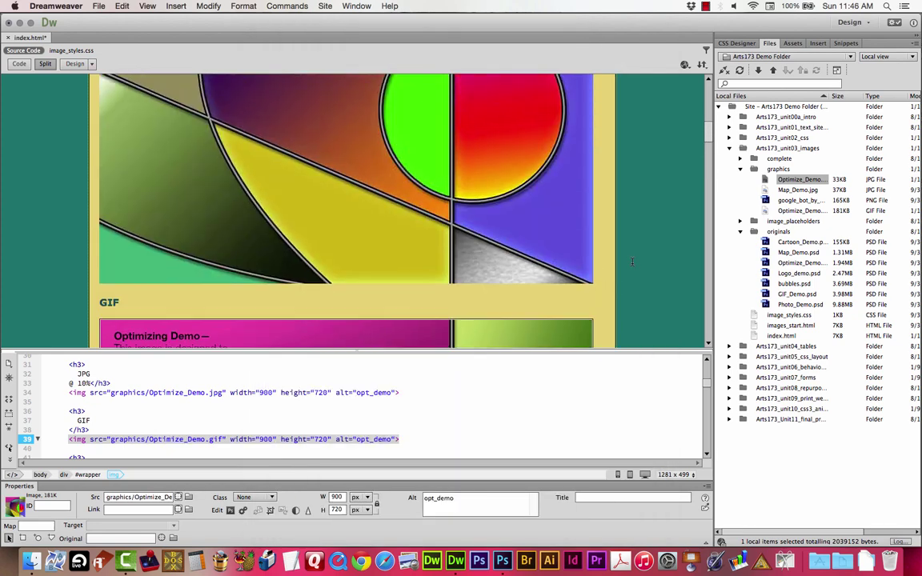
scroll(632, 261, "down", 5)
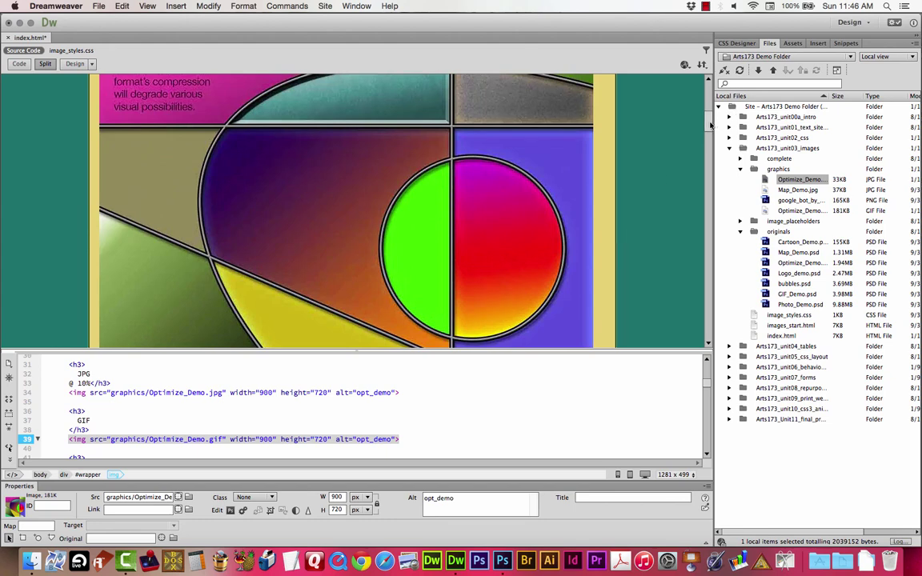
scroll(710, 124, "up", 3)
scroll(710, 132, "down", 5)
scroll(709, 140, "up", 5)
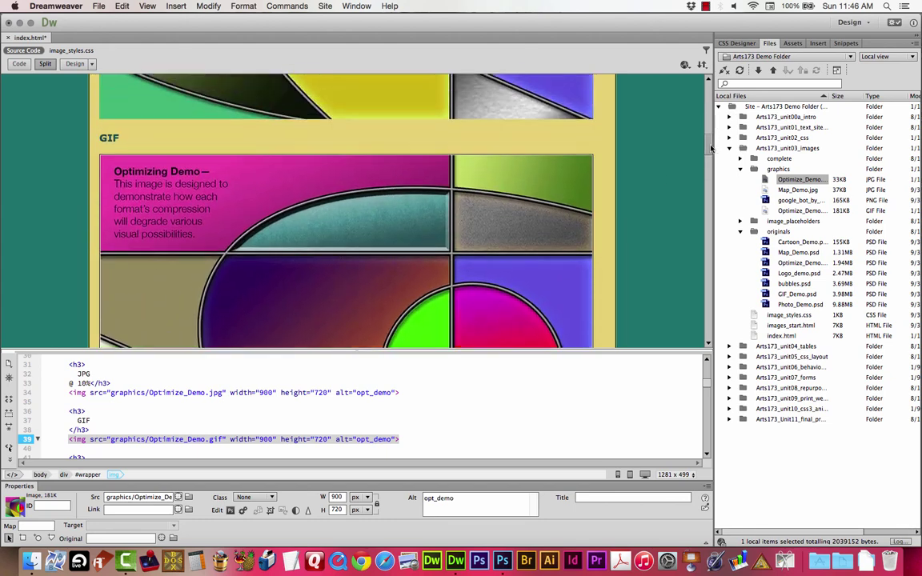
left_click_drag(711, 148, 710, 116)
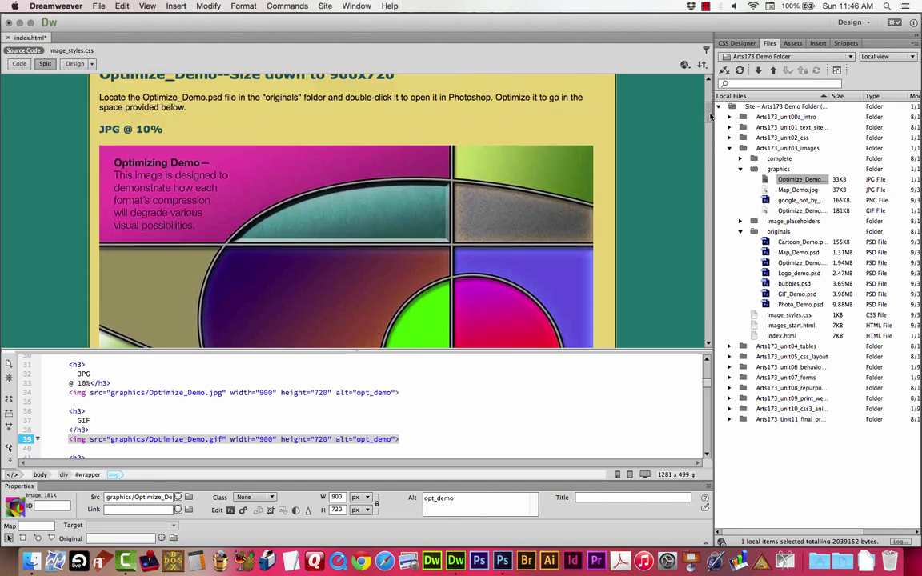
Compare the JPG and GIF versions on the page, checking each image's file size and gradient quality.
scroll(640, 128, "down", 8)
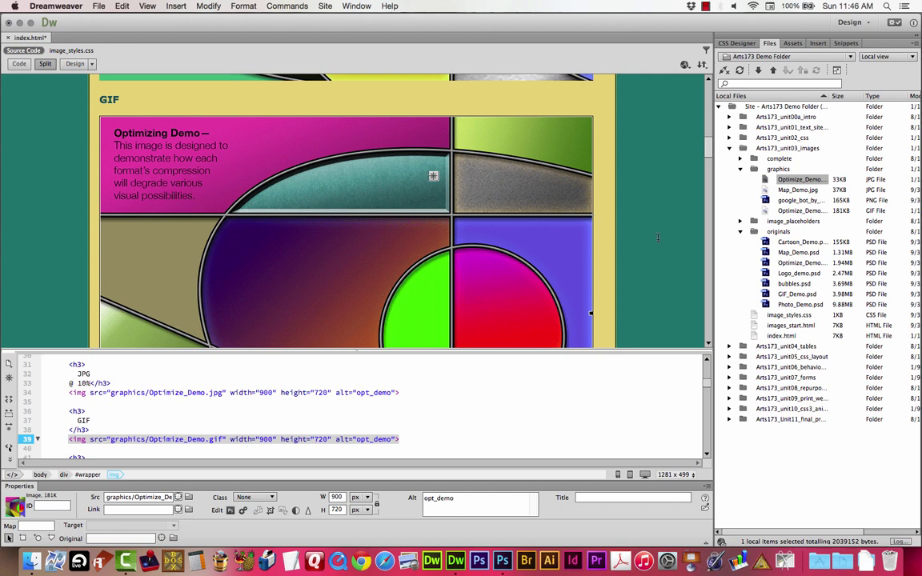
scroll(657, 237, "up", 3)
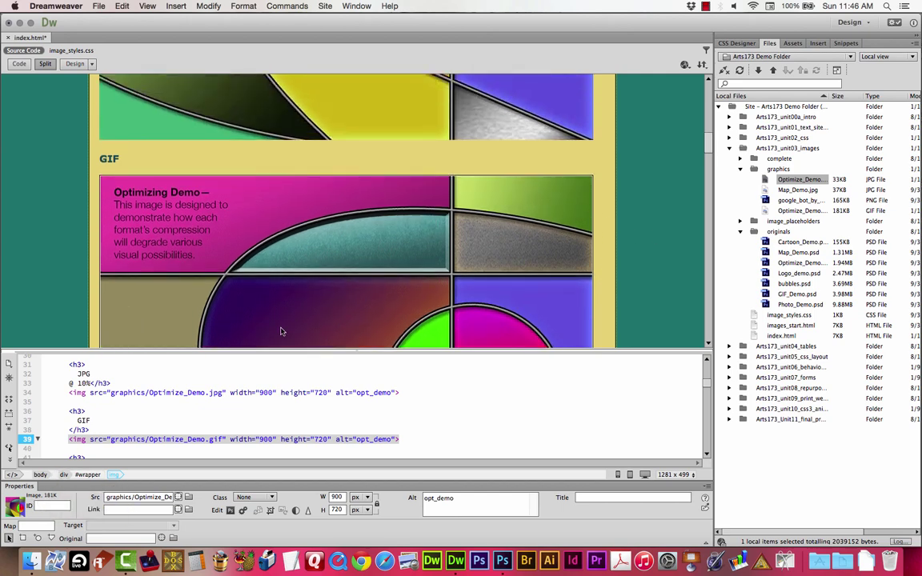
left_click(336, 126)
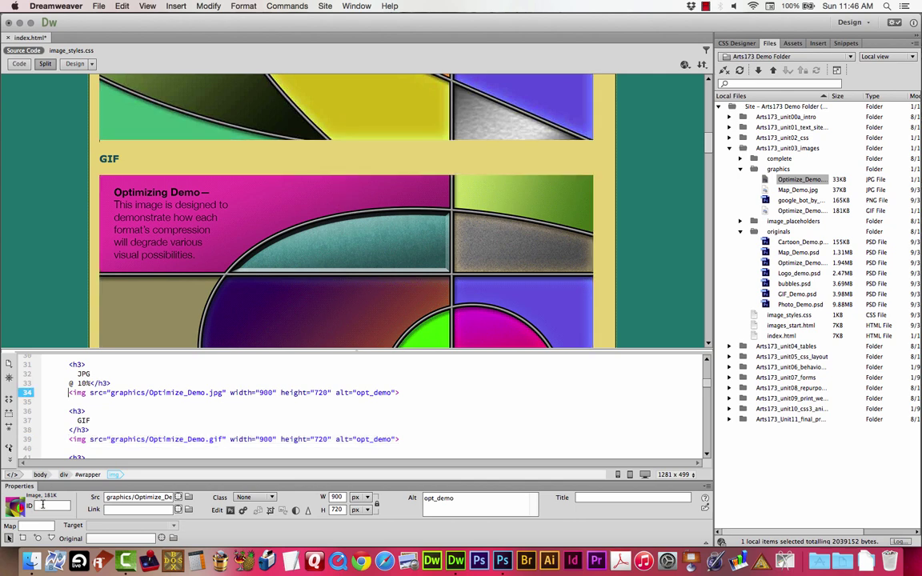
left_click(347, 109)
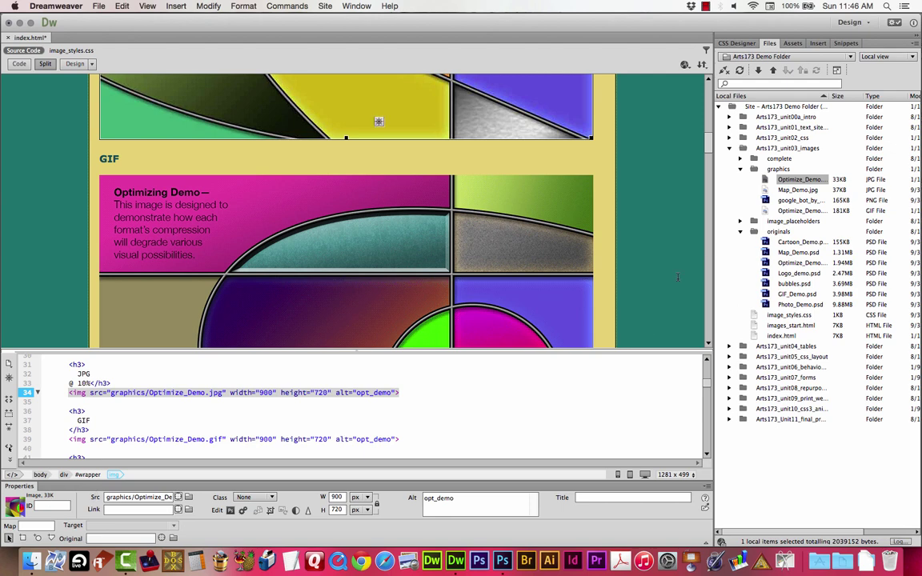
left_click(428, 229)
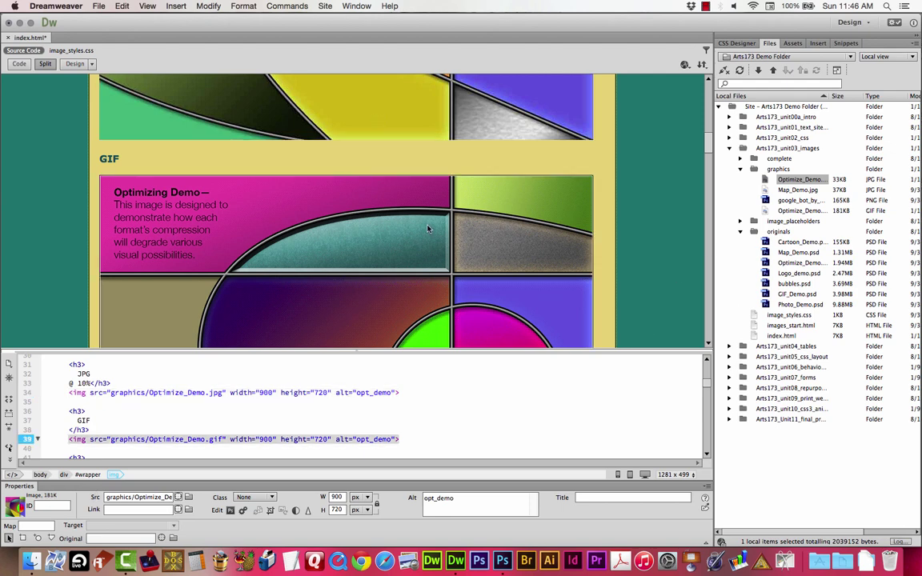
scroll(620, 217, "down", 4)
scroll(622, 218, "up", 4)
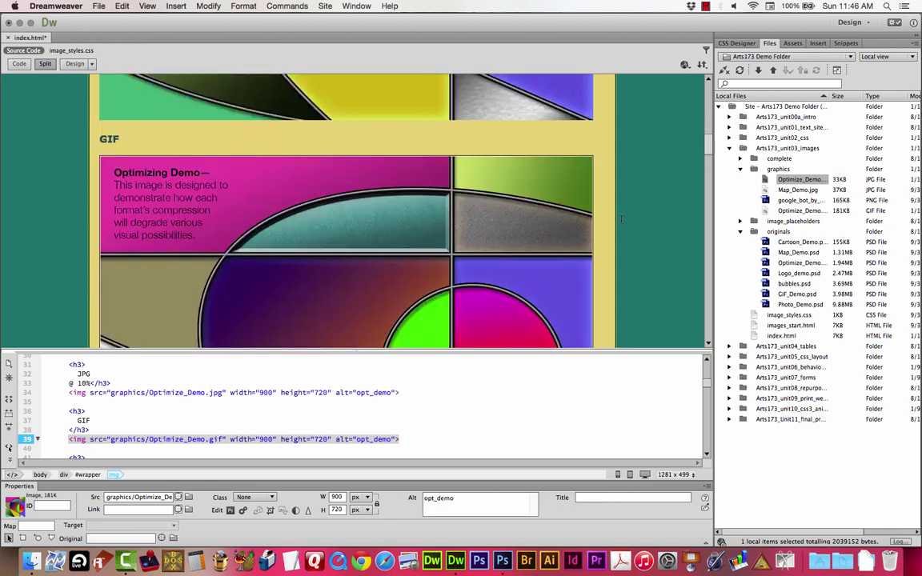
scroll(620, 218, "down", 3)
scroll(620, 217, "down", 1)
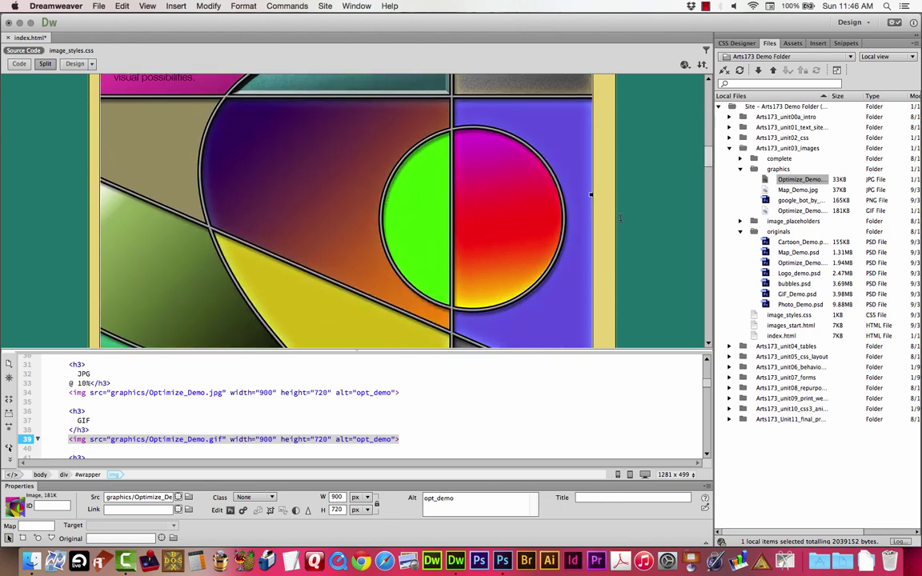
Save index.html, preview the page in Google Chrome, and close the older Image Demo tab.
left_click(685, 64)
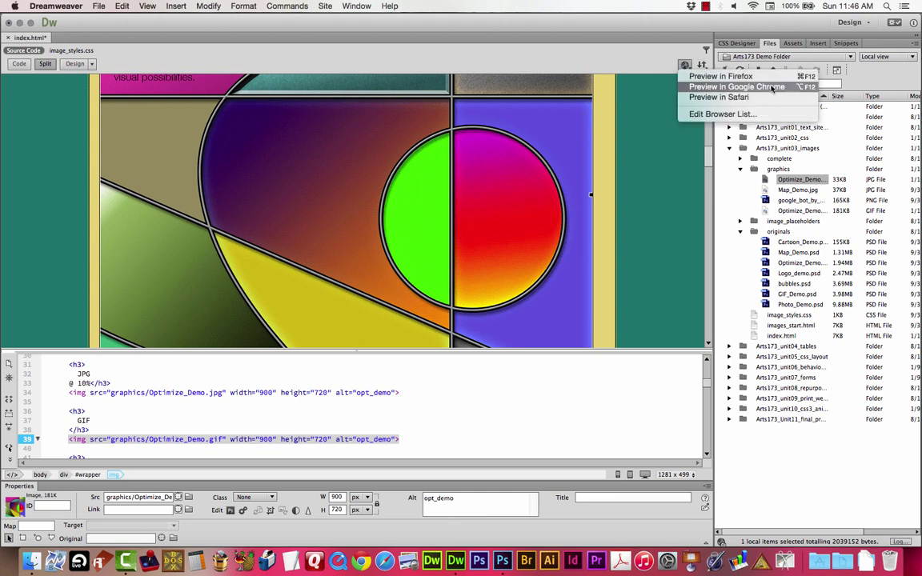
left_click(770, 87)
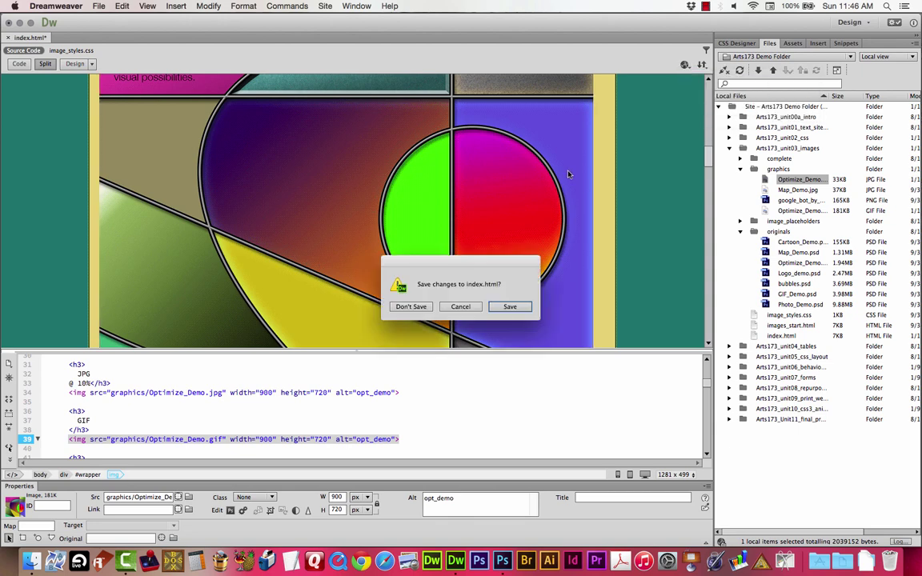
left_click(524, 306)
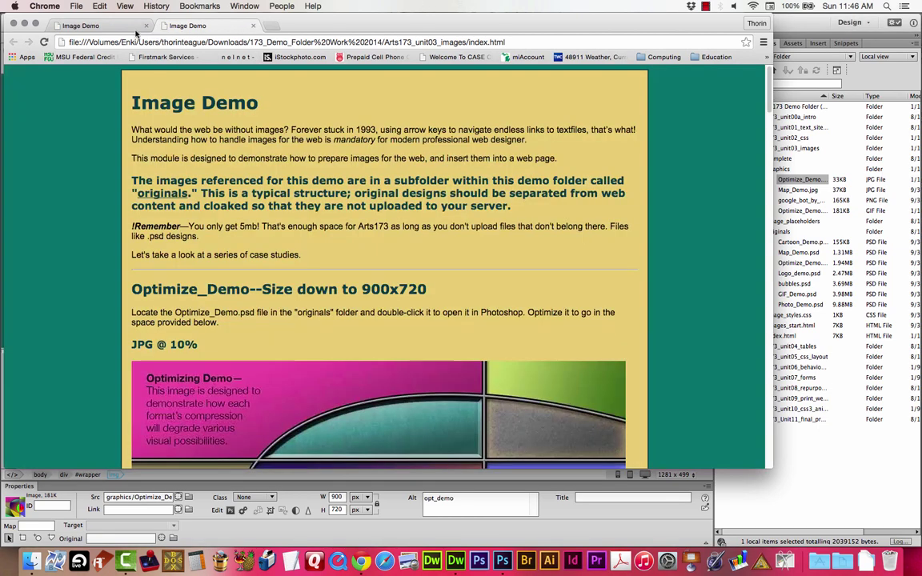
left_click(120, 30)
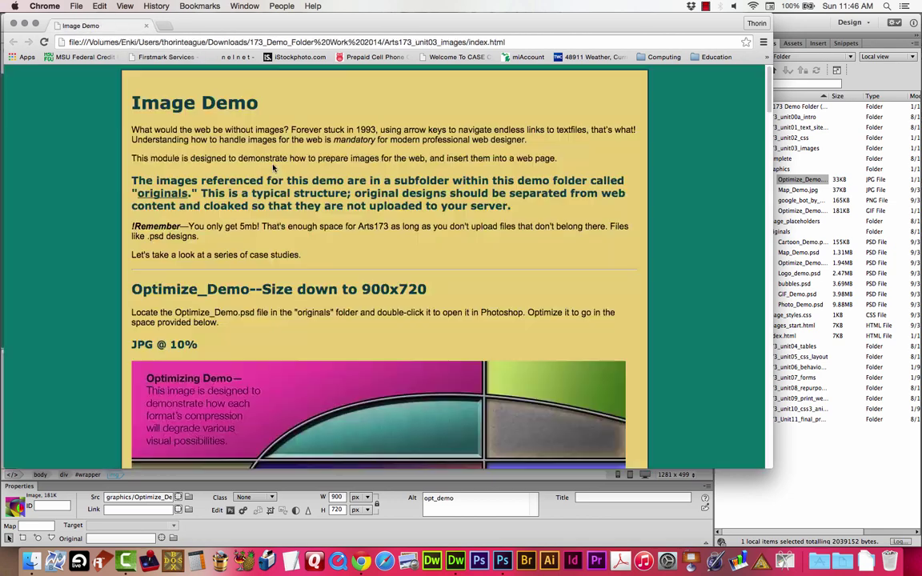
key("super+w")
Enlarge the browser window and compare the JPG @ 10% and GIF images down to the PNG-24 placeholder.
scroll(521, 278, "down", 8)
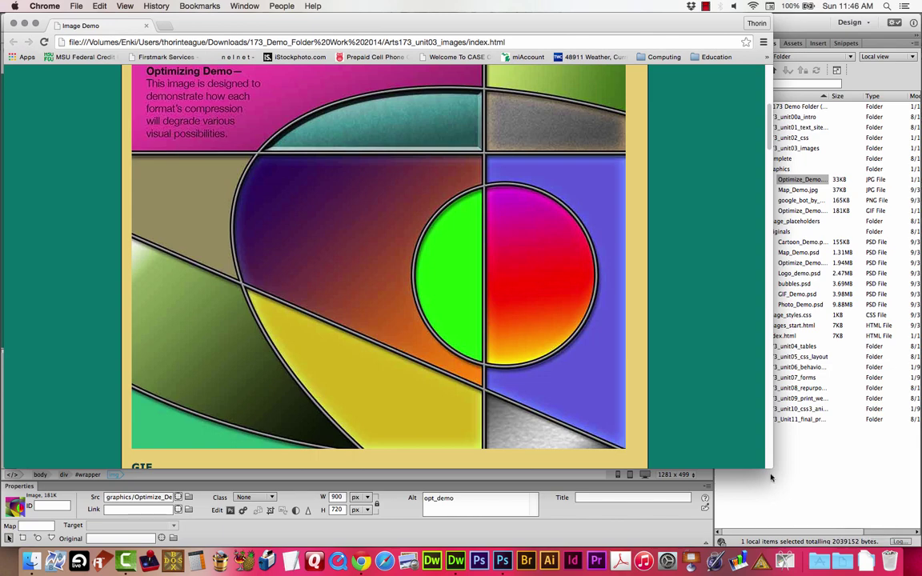
left_click_drag(789, 478, 901, 538)
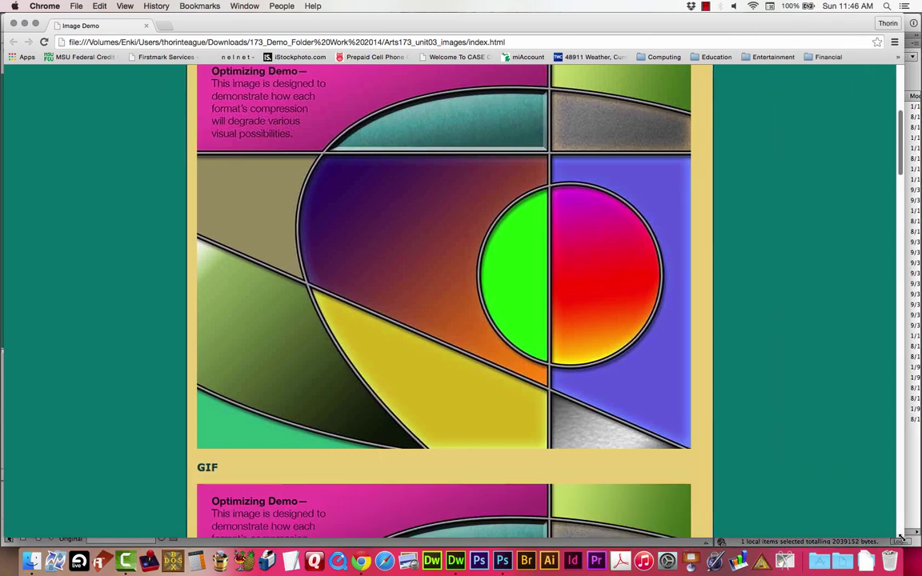
scroll(482, 337, "up", 8)
scroll(483, 337, "down", 15)
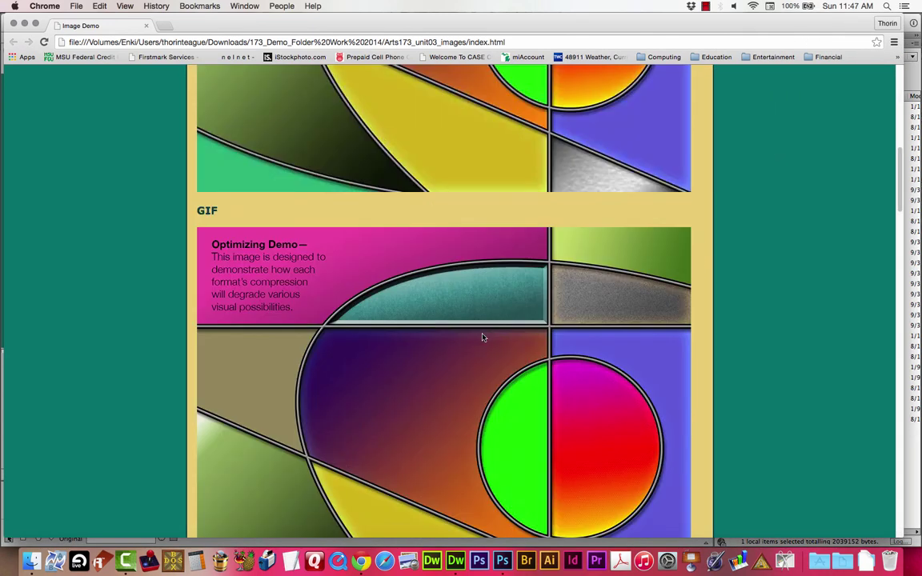
scroll(483, 337, "down", 8)
scroll(496, 328, "up", 14)
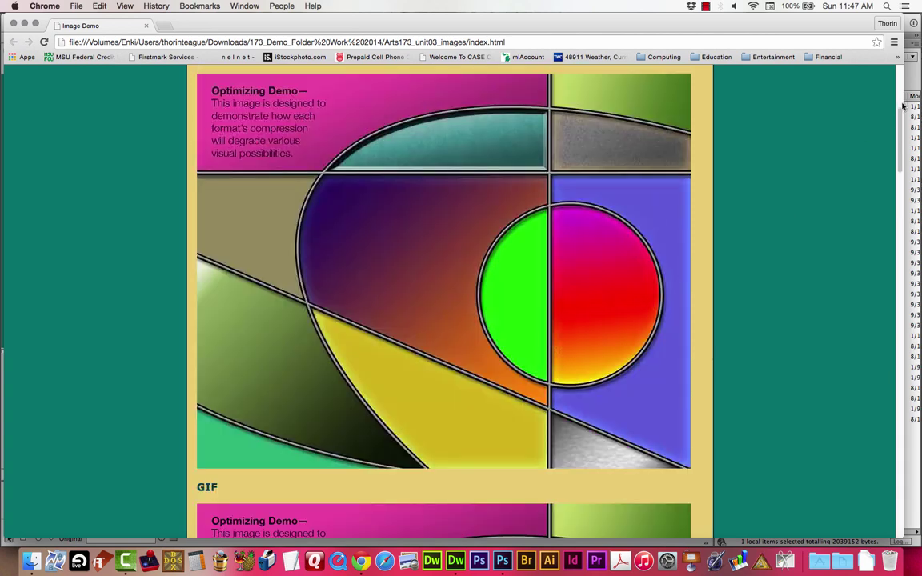
left_click_drag(902, 144, 803, 192)
scroll(324, 155, "down", 5)
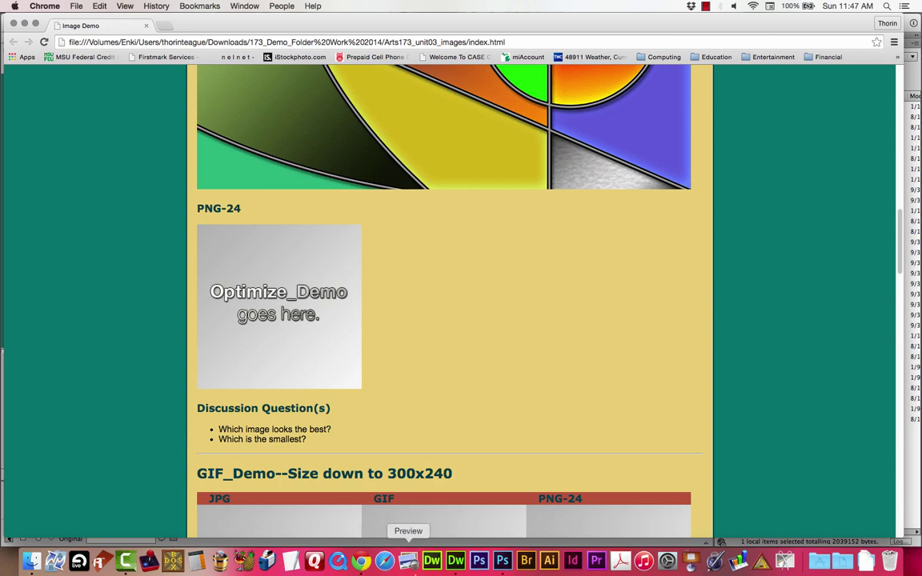
Switch to Photoshop, open Optimize_Demo.psd in Save for Web, and apply the PNG-24 preset.
left_click(502, 562)
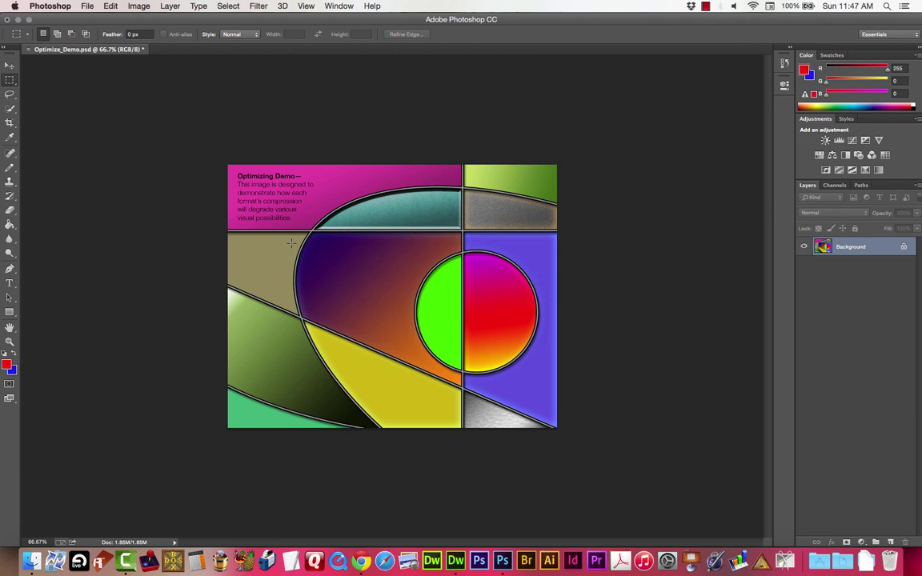
left_click(93, 6)
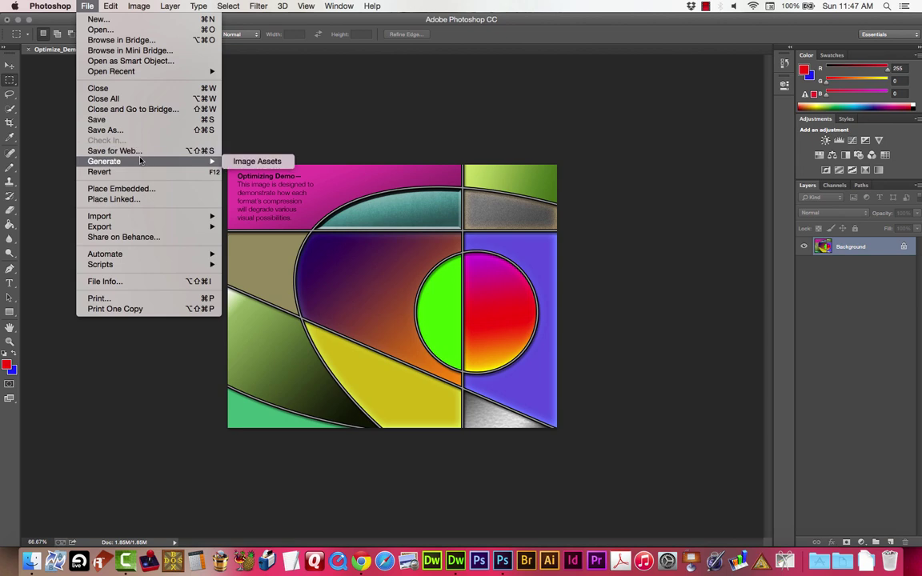
left_click(124, 151)
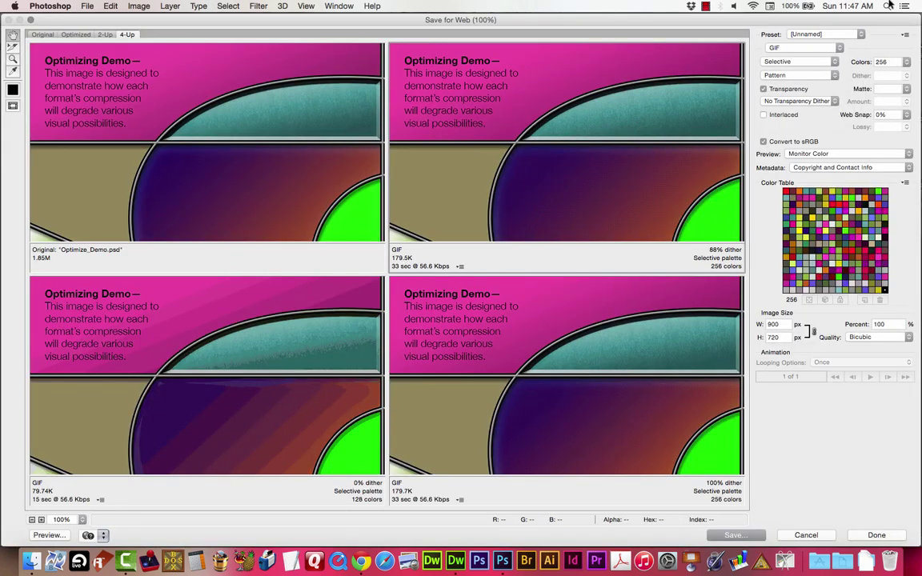
left_click(824, 34)
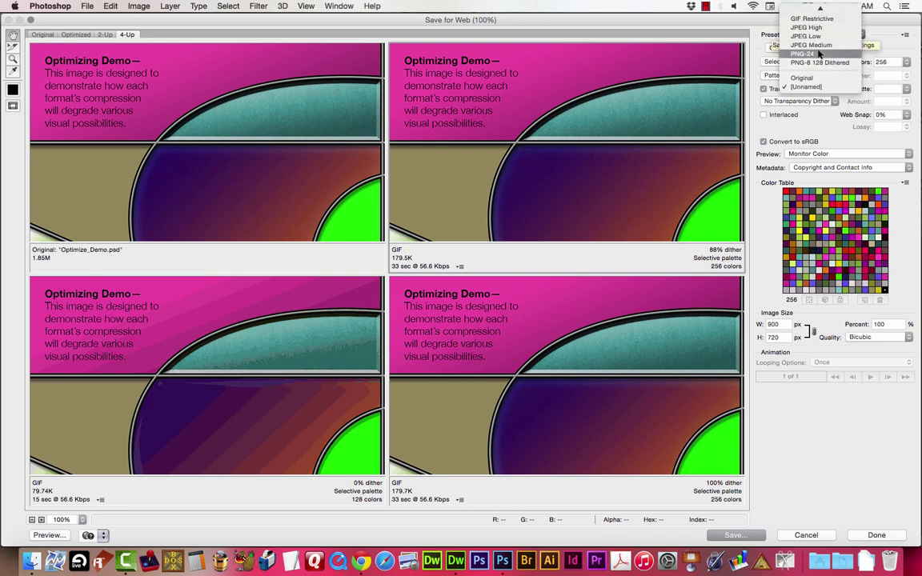
left_click(812, 57)
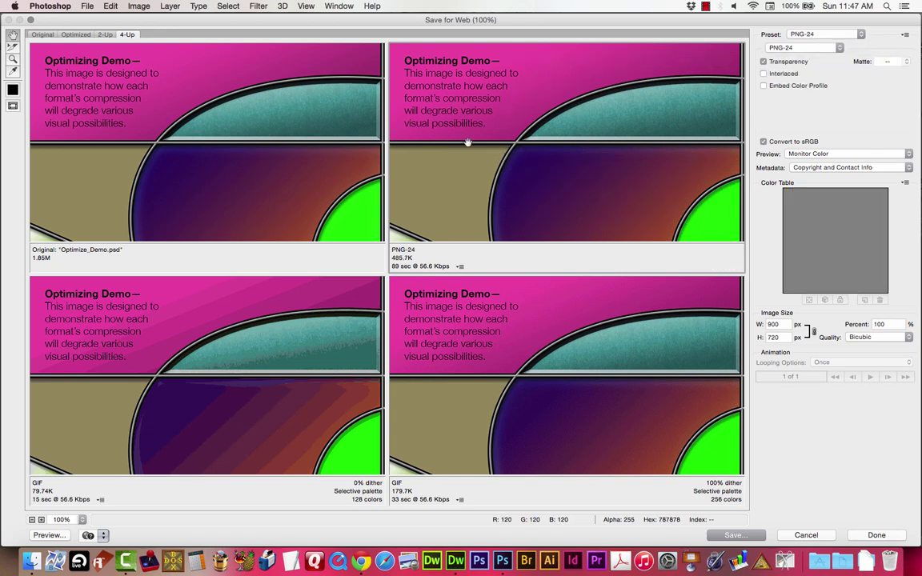
Inspect the PNG-24 preview against the original and the two GIF versions across the gradients, circle and textured areas.
left_click_drag(677, 158, 493, 160)
left_click_drag(681, 166, 649, 118)
left_click_drag(551, 187, 601, 111)
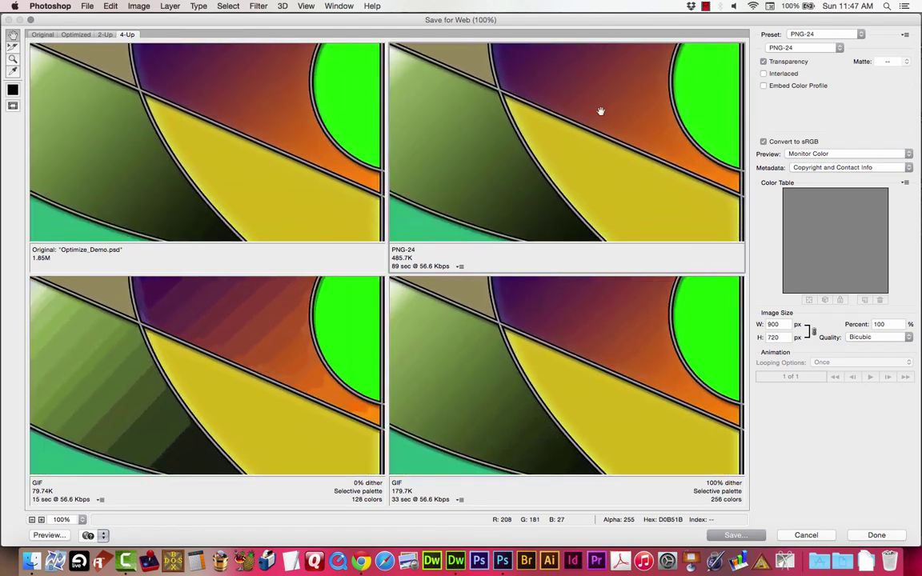
left_click_drag(642, 162, 583, 160)
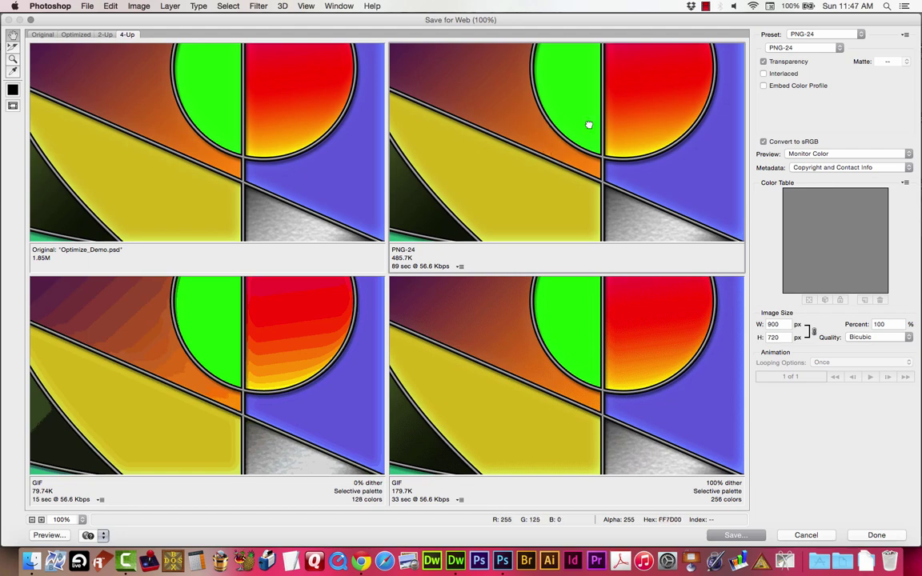
left_click_drag(653, 111, 624, 199)
left_click_drag(644, 148, 644, 216)
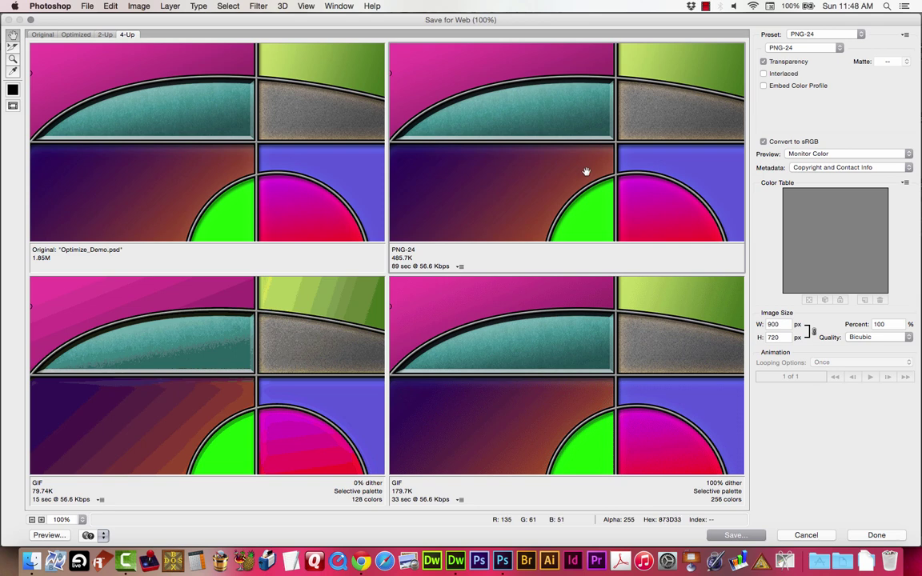
Repopulate the comparison views and save the PNG-24 version as Optimize_Demo.png in the graphics folder.
left_click(904, 35)
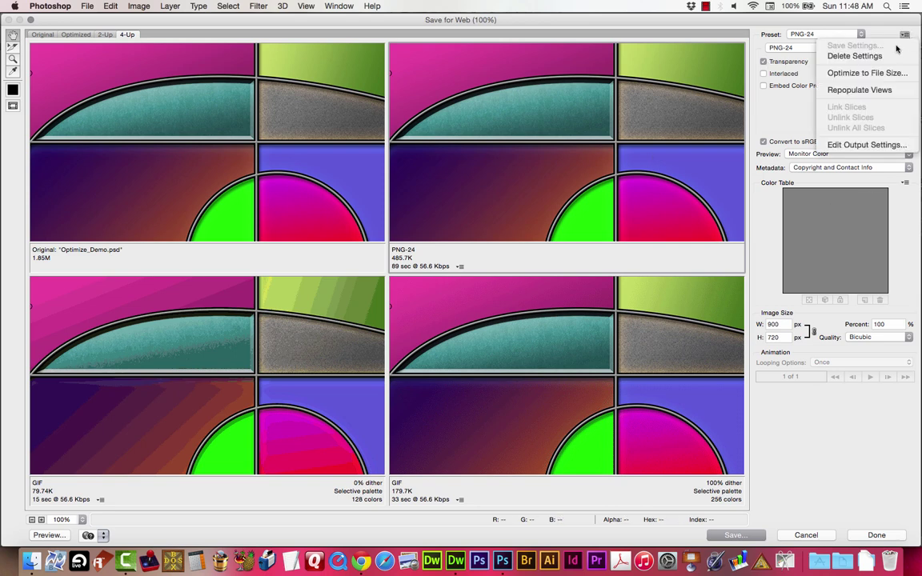
left_click(871, 90)
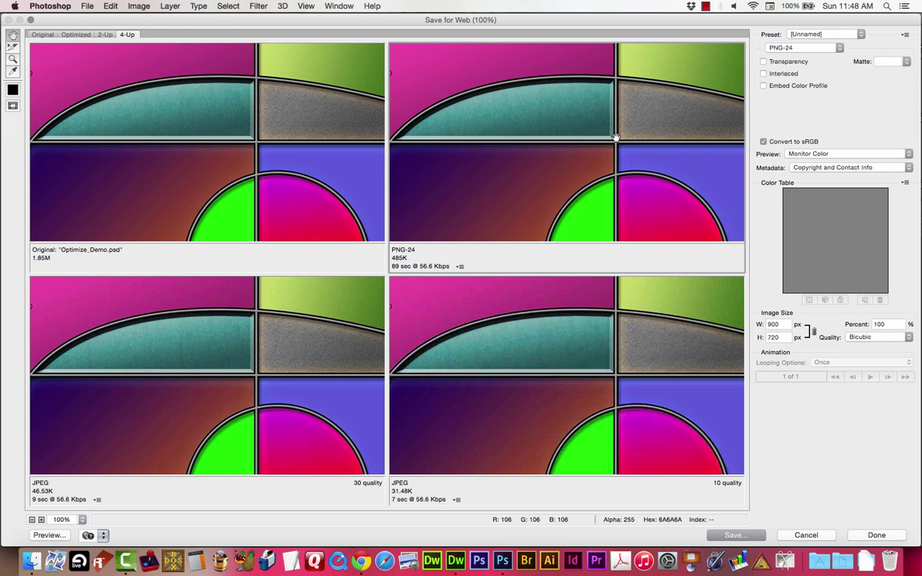
left_click_drag(520, 160, 423, 253)
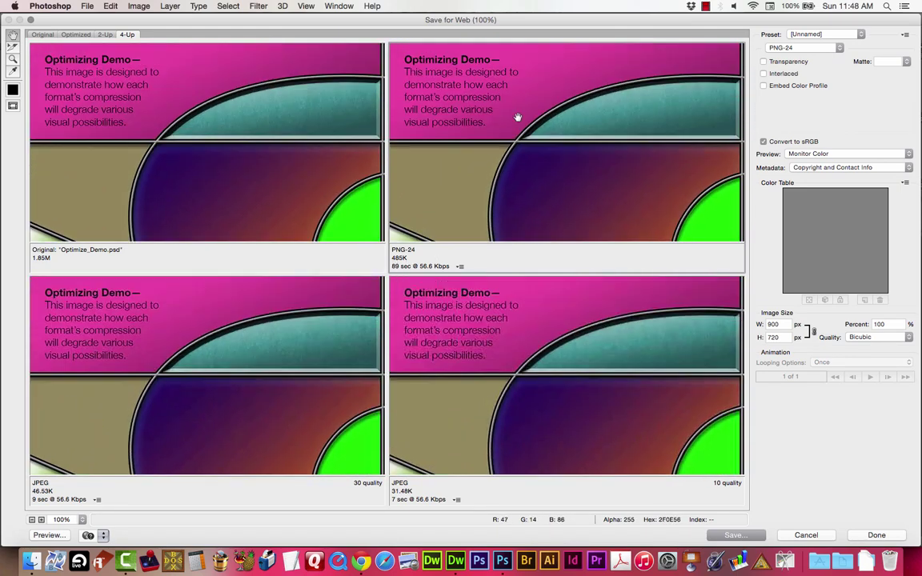
left_click_drag(637, 170, 595, 142)
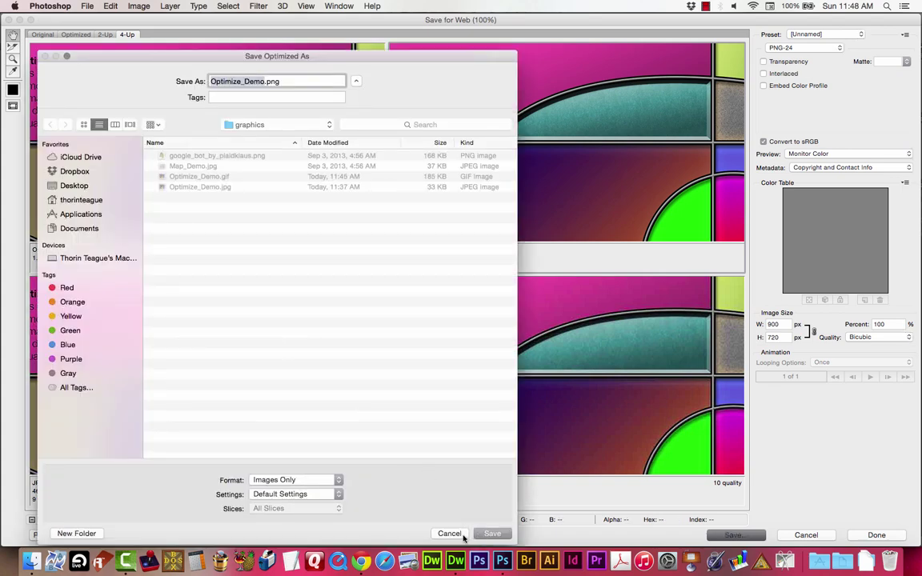
left_click(492, 534)
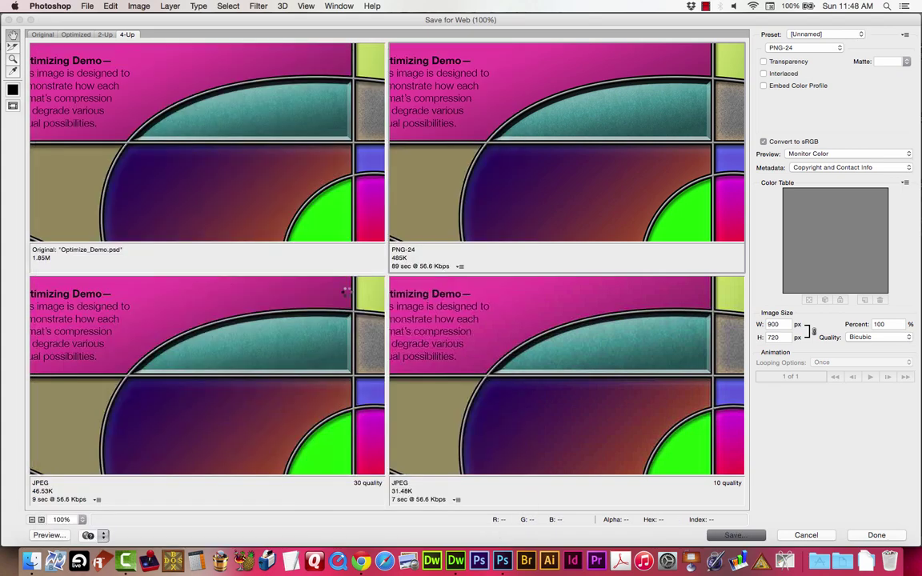
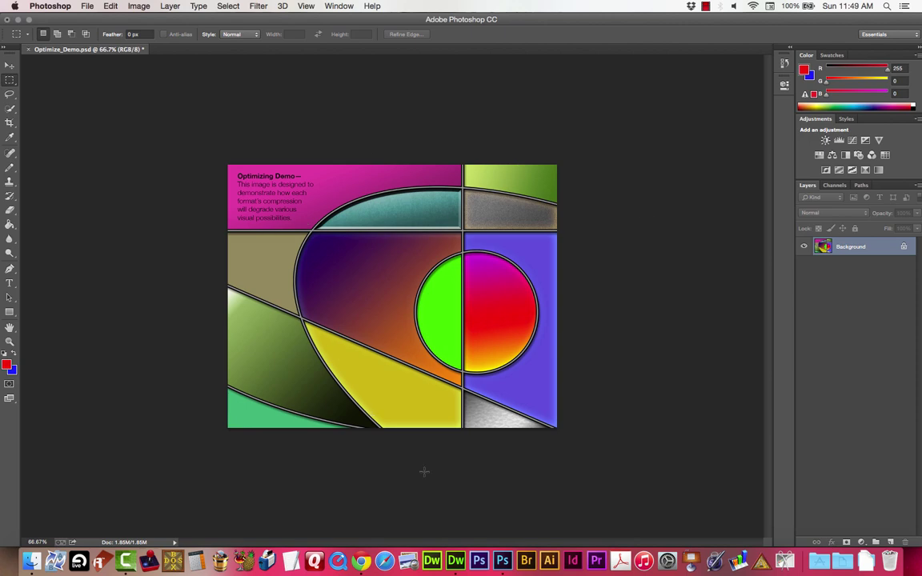
Switch to Dreamweaver and replace the placeholder under the PNG-24 heading with Optimize_Demo.png from the graphics folder.
left_click(455, 560)
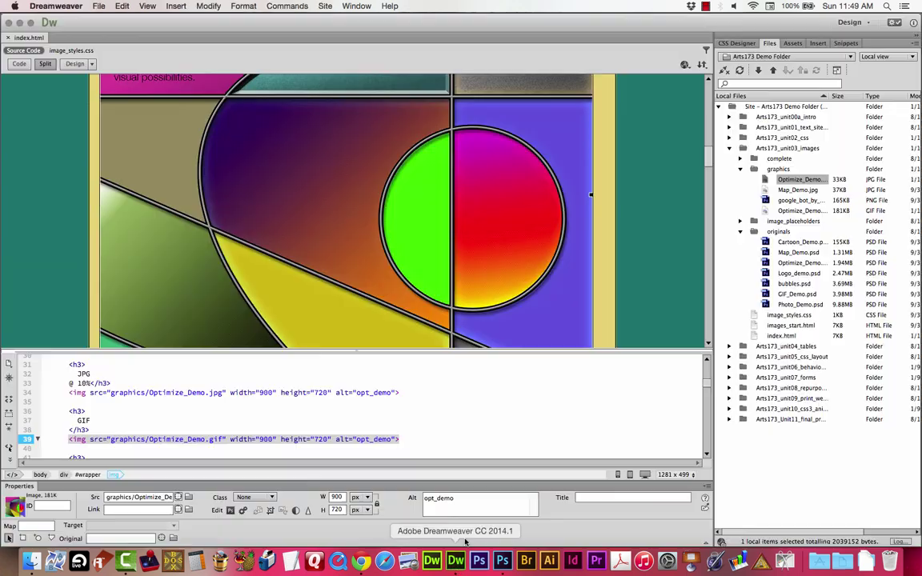
scroll(367, 228, "down", 10)
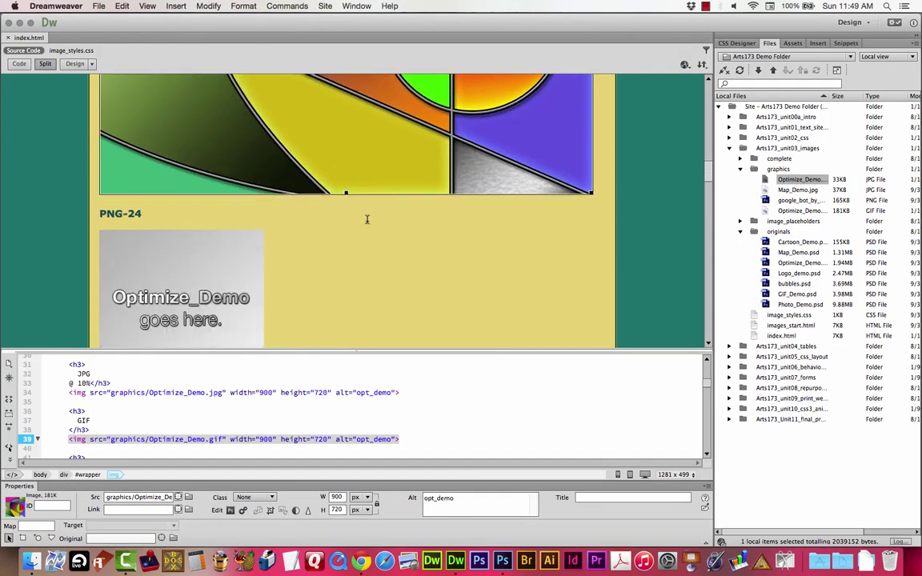
left_click(121, 167)
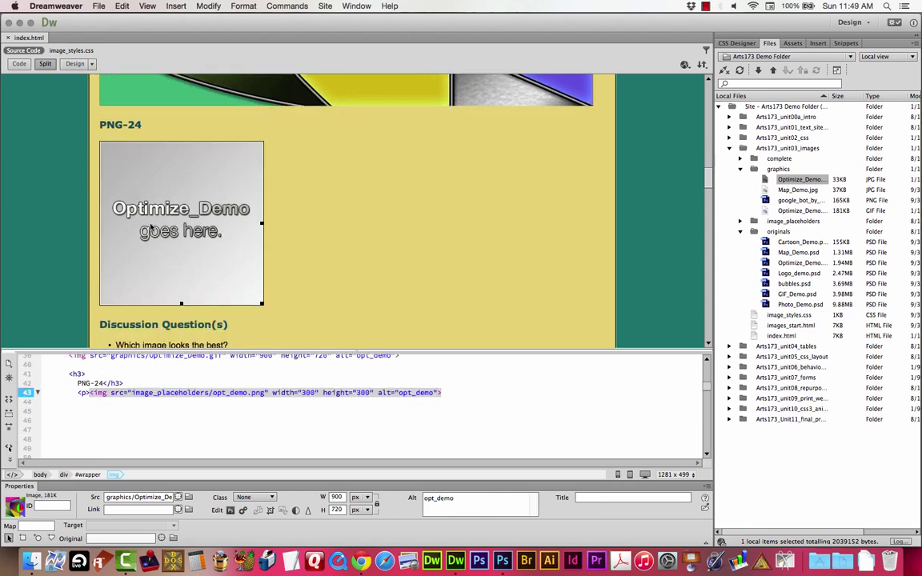
scroll(288, 164, "down", 1)
scroll(300, 171, "down", 1)
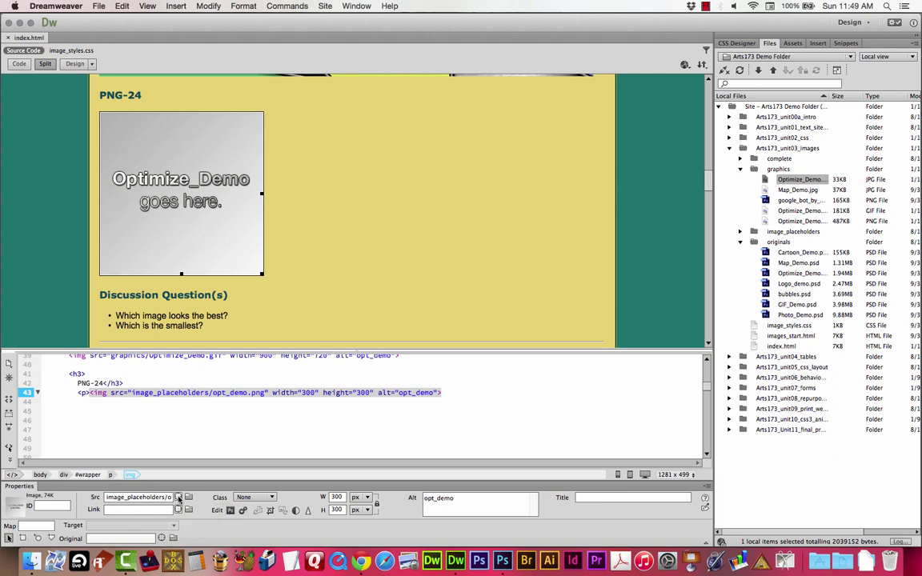
left_click_drag(179, 497, 797, 224)
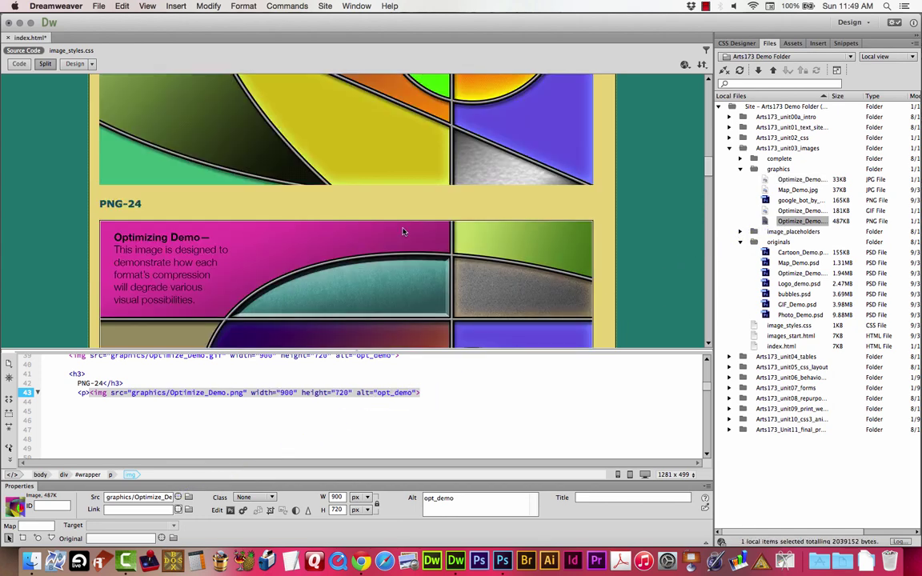
Review the placed PNG-24 image and the discussion question beneath it about which image looks the best.
scroll(310, 273, "down", 5)
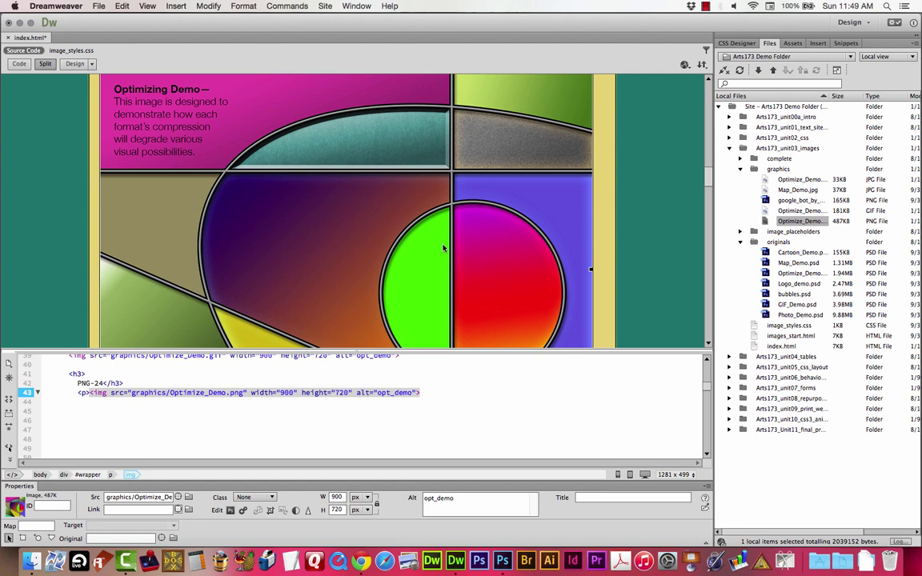
scroll(509, 250, "down", 8)
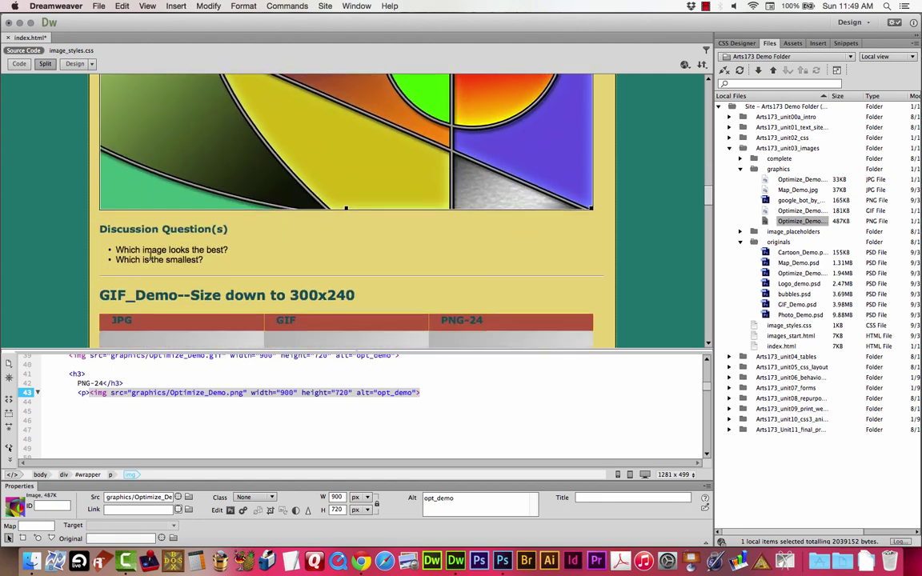
left_click(147, 258)
left_click_drag(116, 250, 232, 248)
left_click(193, 250)
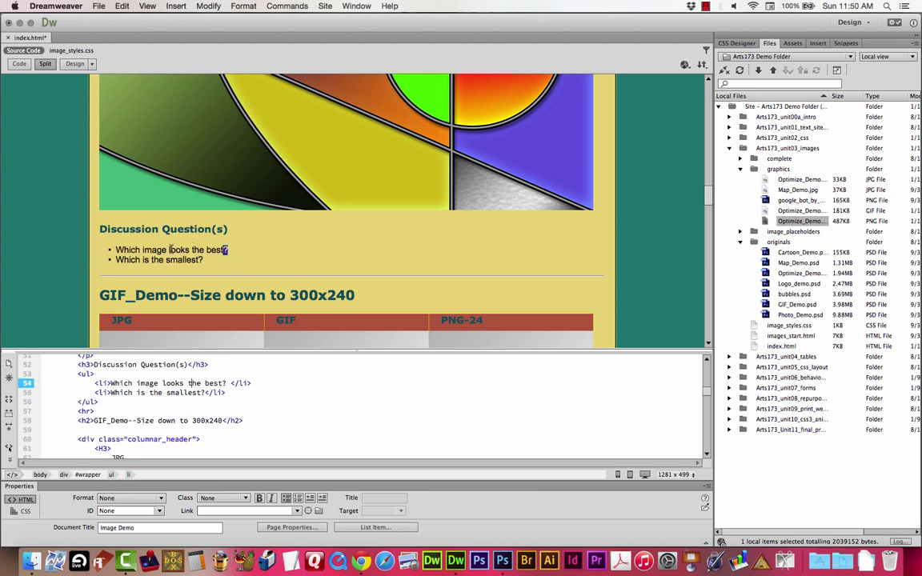
left_click_drag(227, 249, 112, 249)
left_click(192, 250)
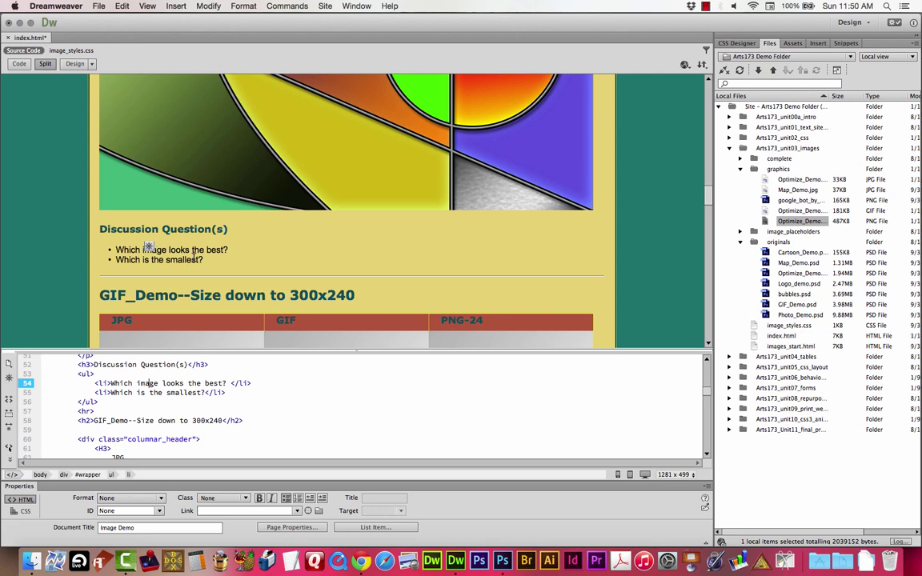
Compare the JPG and GIF versions of Optimize_Demo on the page, focusing on the purple-to-orange gradient beside the circle.
scroll(309, 256, "down", 10)
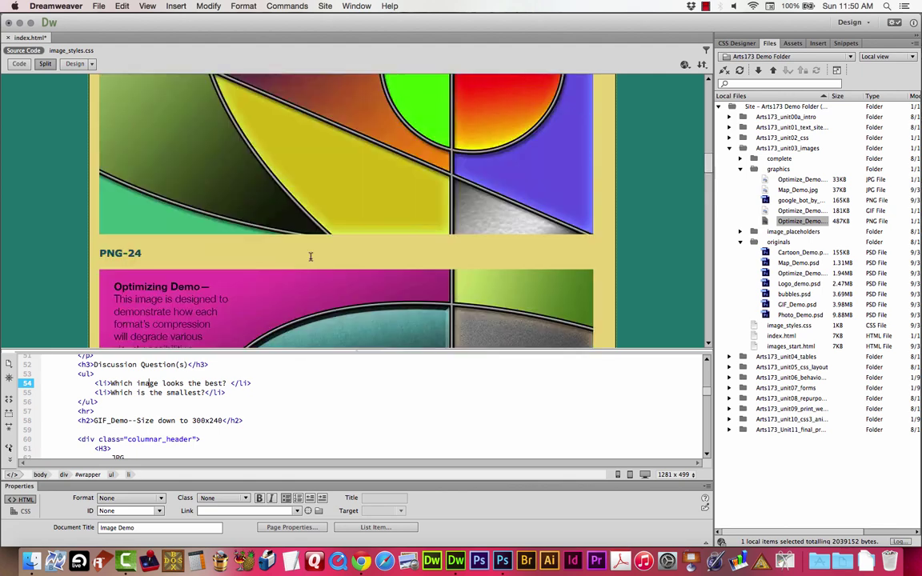
scroll(310, 258, "up", 8)
left_click(325, 232)
scroll(328, 233, "up", 3)
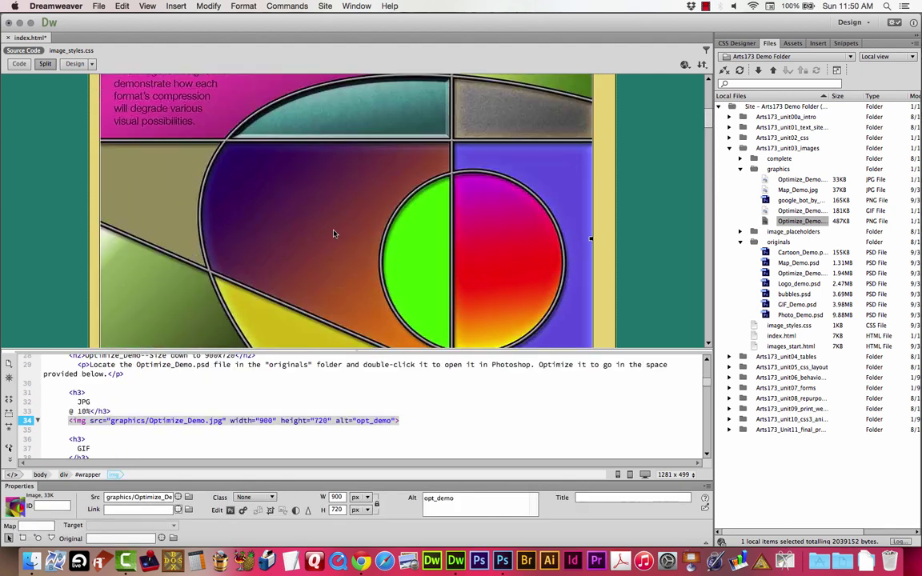
scroll(333, 232, "up", 2)
scroll(329, 220, "down", 5)
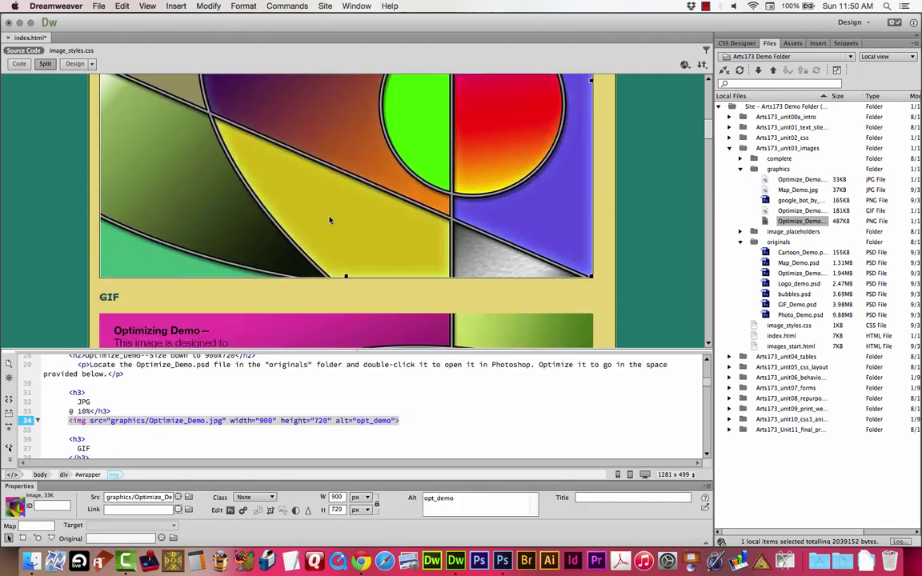
scroll(328, 220, "down", 3)
left_click(328, 228)
scroll(352, 248, "up", 3)
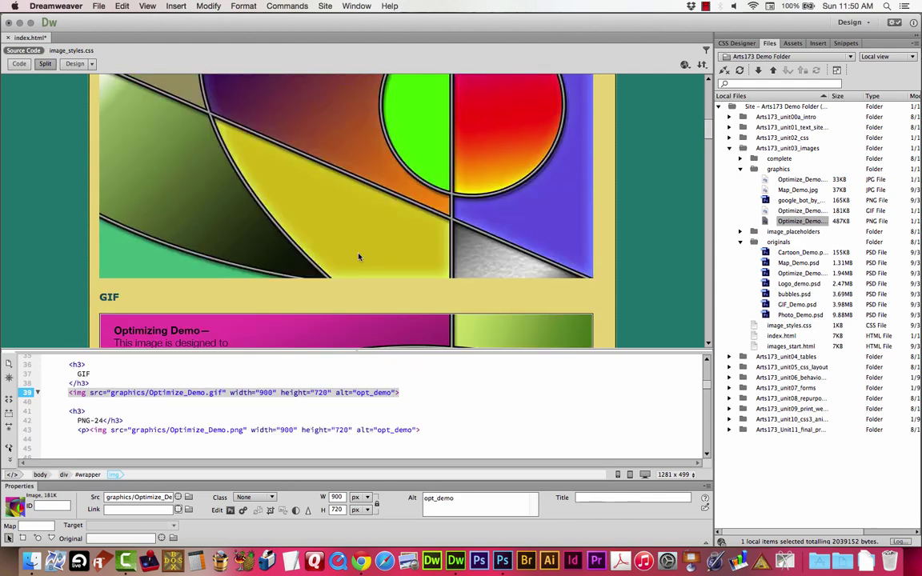
scroll(334, 195, "down", 3)
left_click(405, 255)
scroll(401, 248, "up", 2)
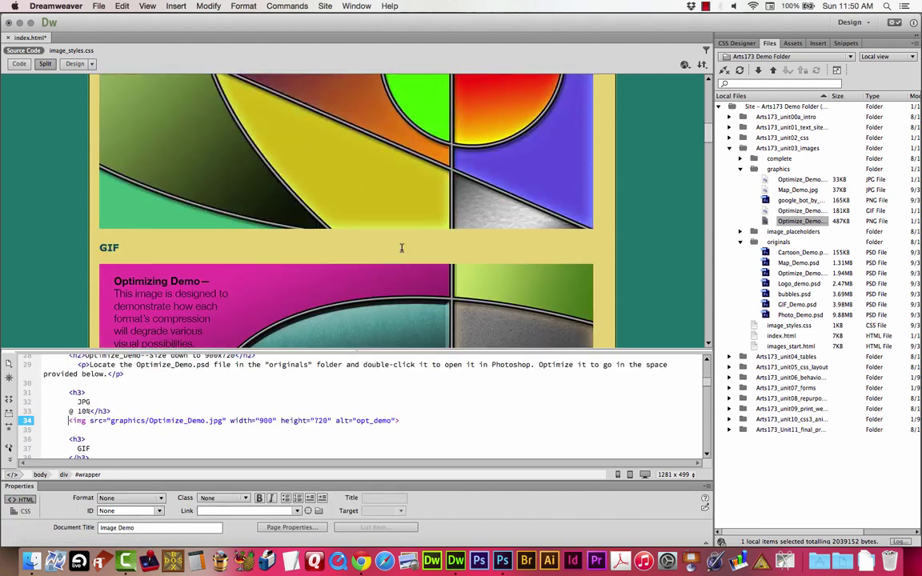
scroll(402, 248, "down", 5)
left_click(370, 262)
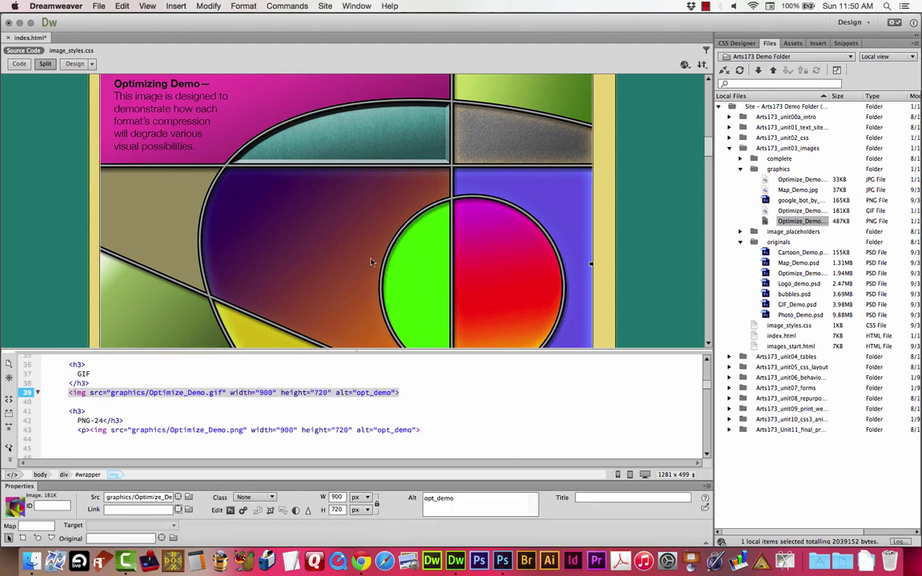
scroll(389, 264, "down", 3)
left_click(361, 236)
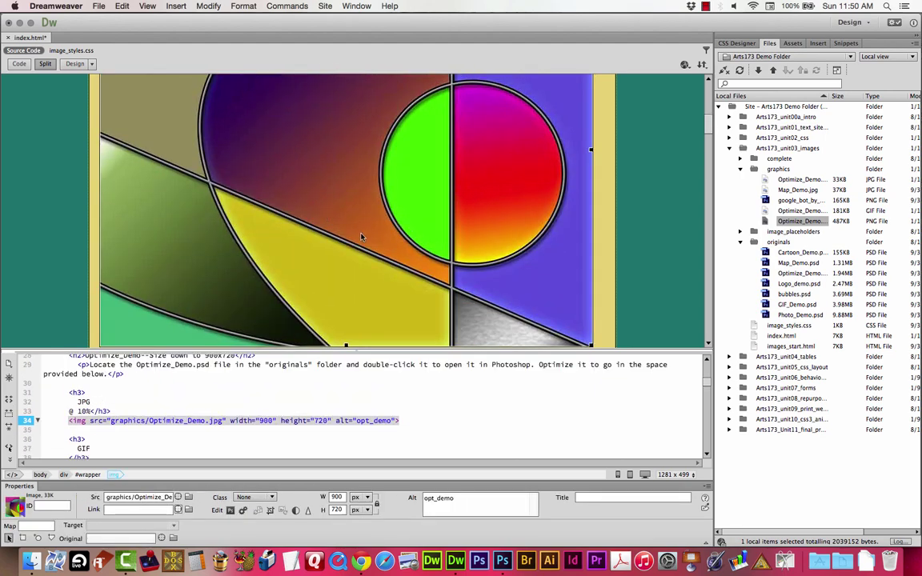
left_click_drag(366, 234, 238, 245)
Switch to Photoshop, where Optimize_Demo.psd is open.
left_click(502, 560)
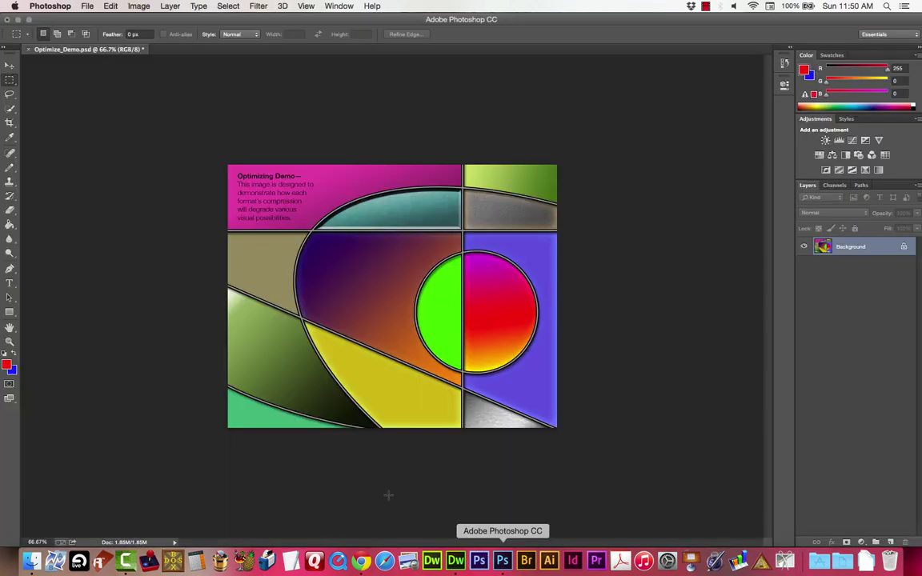
left_click(86, 6)
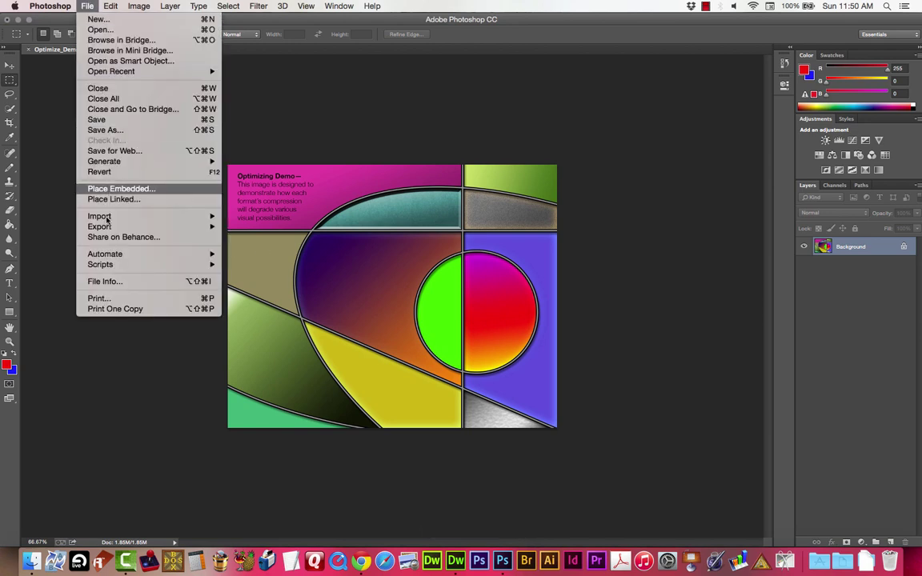
left_click(513, 231)
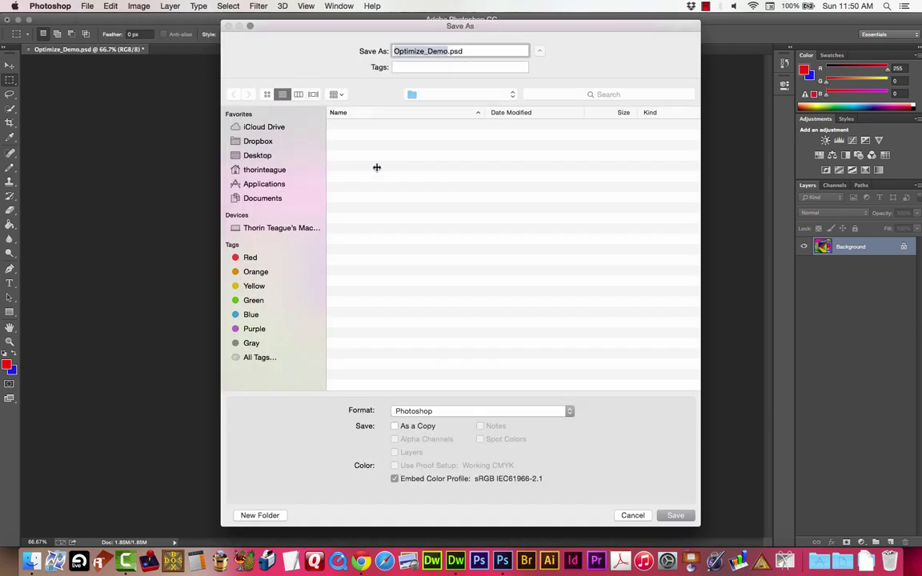
left_click(632, 515)
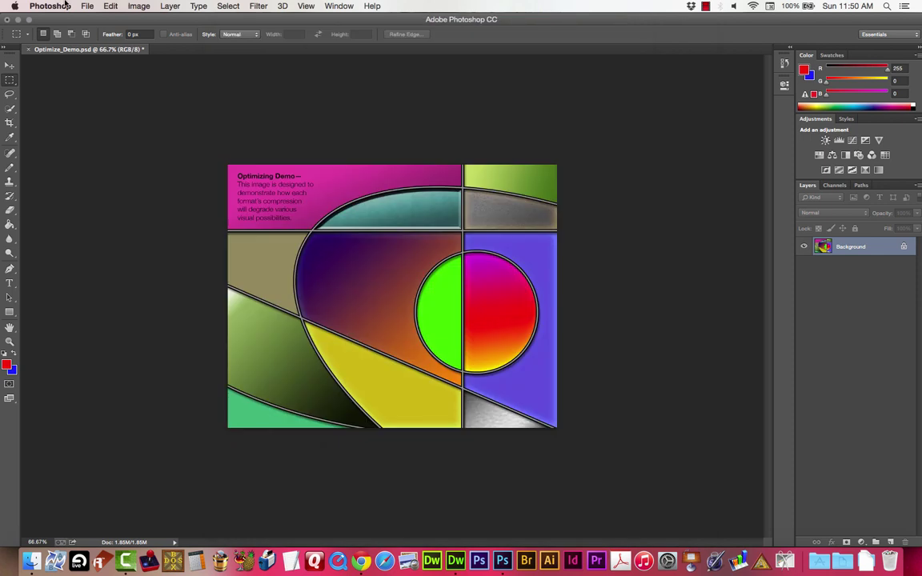
Open Optimize_Demo.psd in Save for Web and apply the JPEG High preset to the selected preview.
key("super+alt+shift+s")
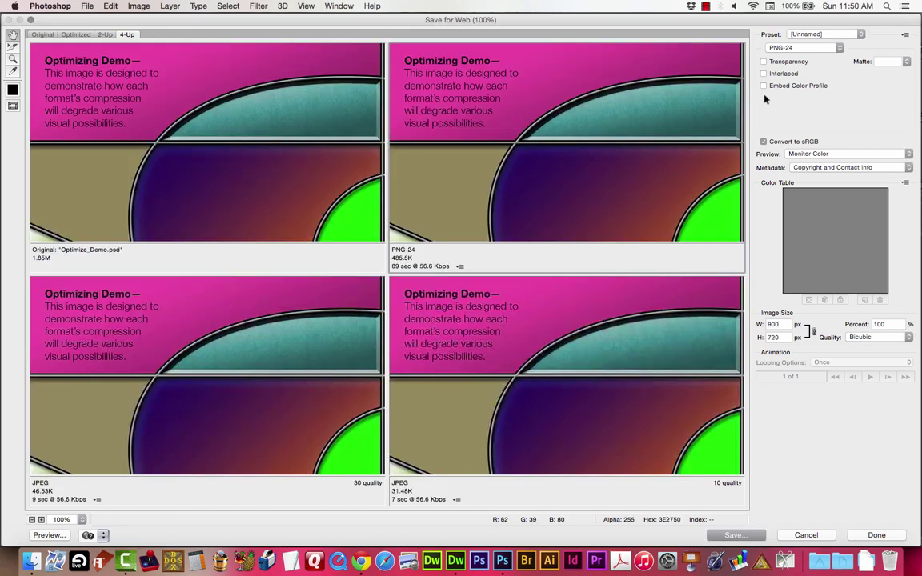
left_click(817, 35)
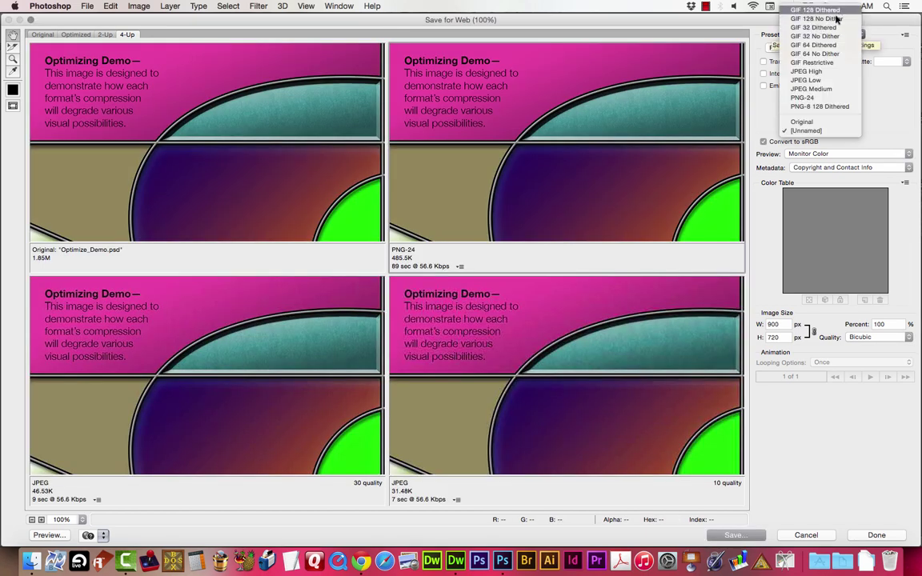
left_click(824, 71)
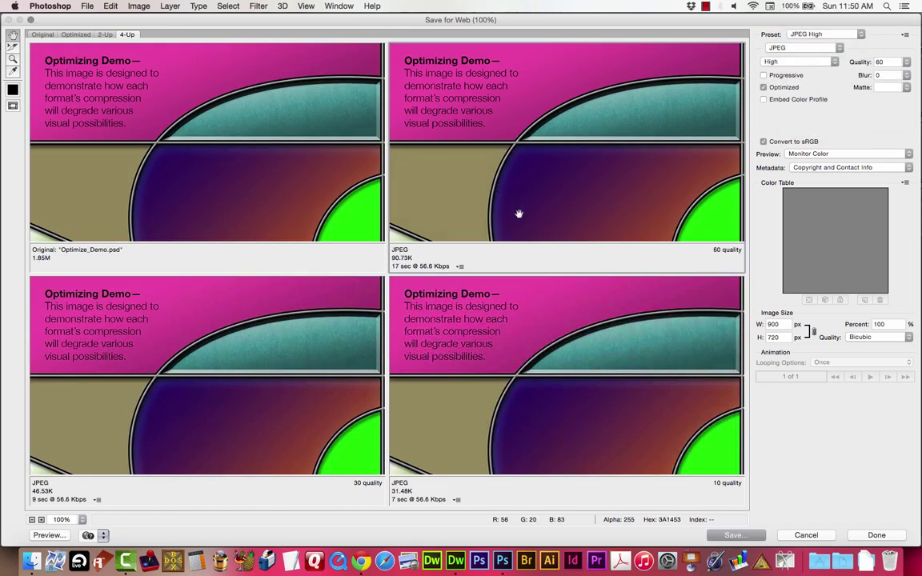
Inspect the gradient and circle edges at 200% zoom, comparing the original with the JPEG previews at 60, 30 and 10 quality.
left_click_drag(465, 214, 440, 140)
left_click_drag(672, 196, 583, 147)
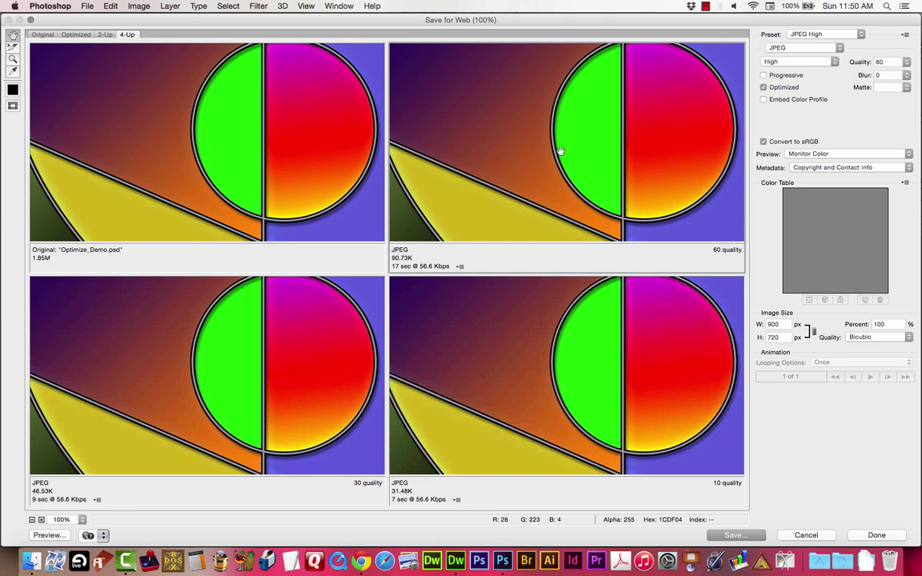
left_click_drag(558, 150, 472, 208)
key("super+plus")
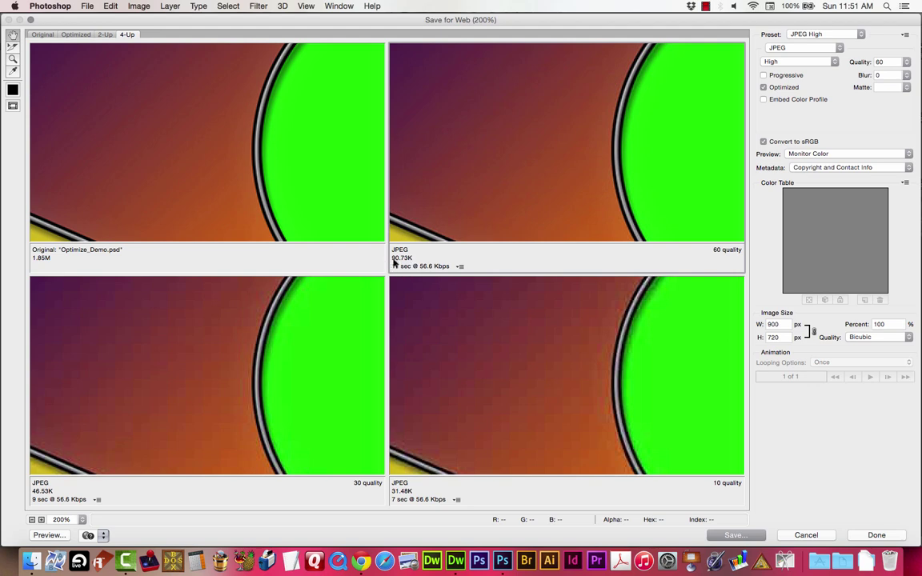
left_click_drag(628, 170, 607, 152)
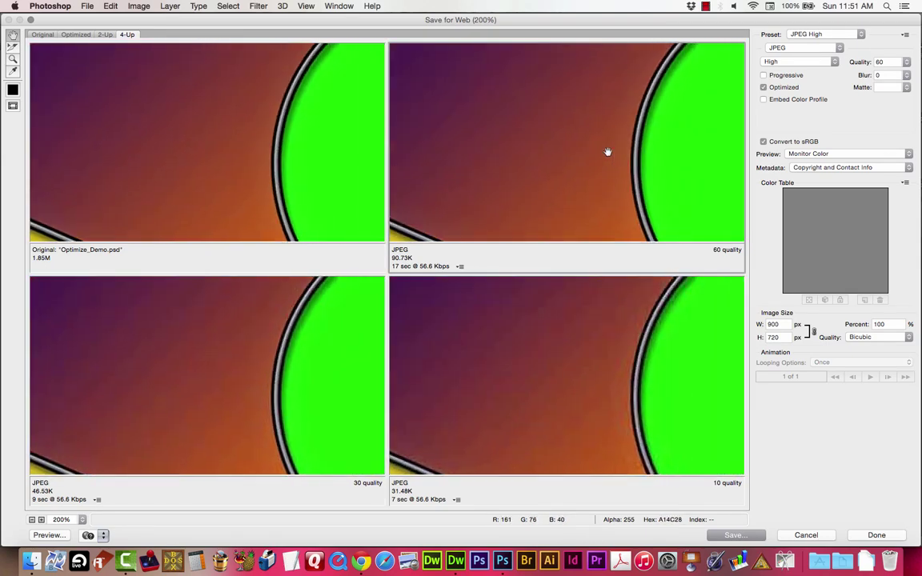
left_click_drag(660, 142, 656, 276)
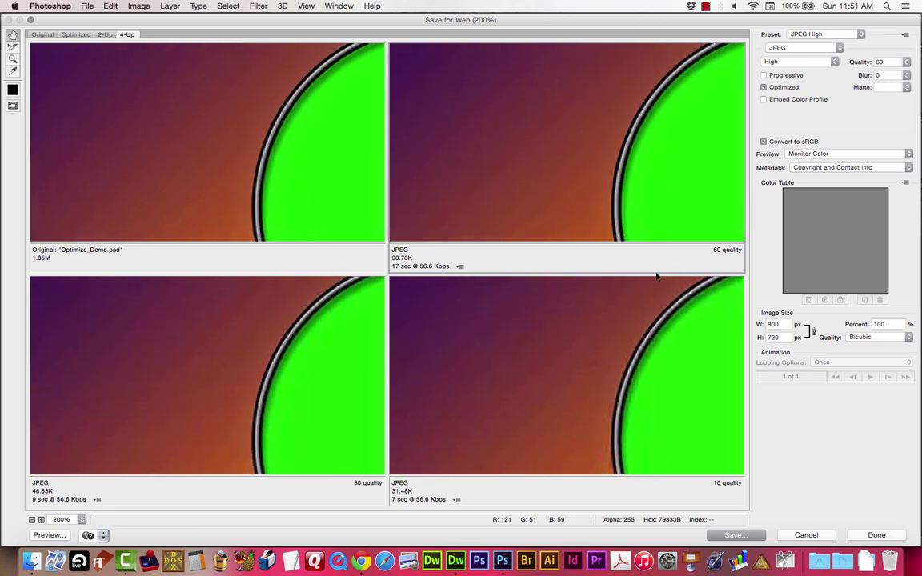
left_click_drag(638, 181, 587, 200)
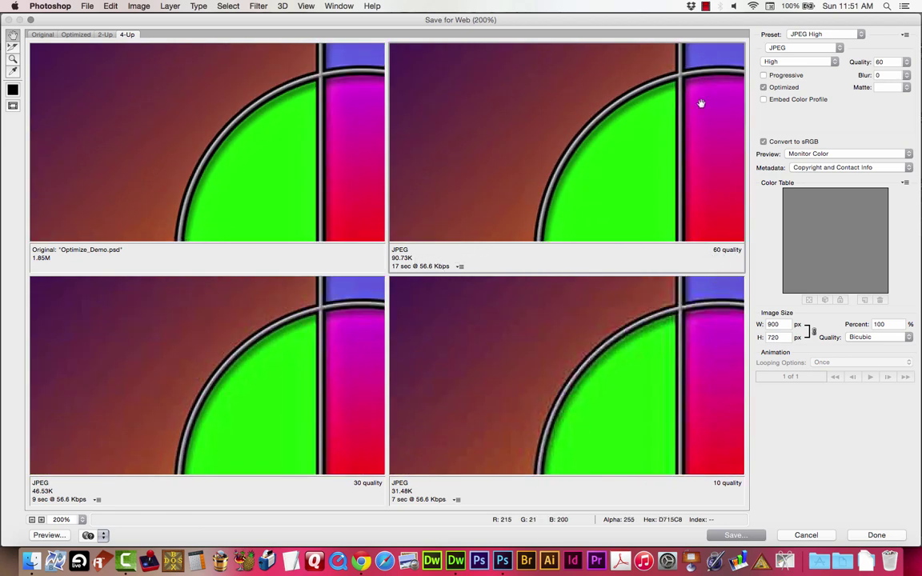
Try a JPEG quality of 80, examine the gradient against the other previews, and cancel Save for Web.
left_click_drag(907, 64, 899, 73)
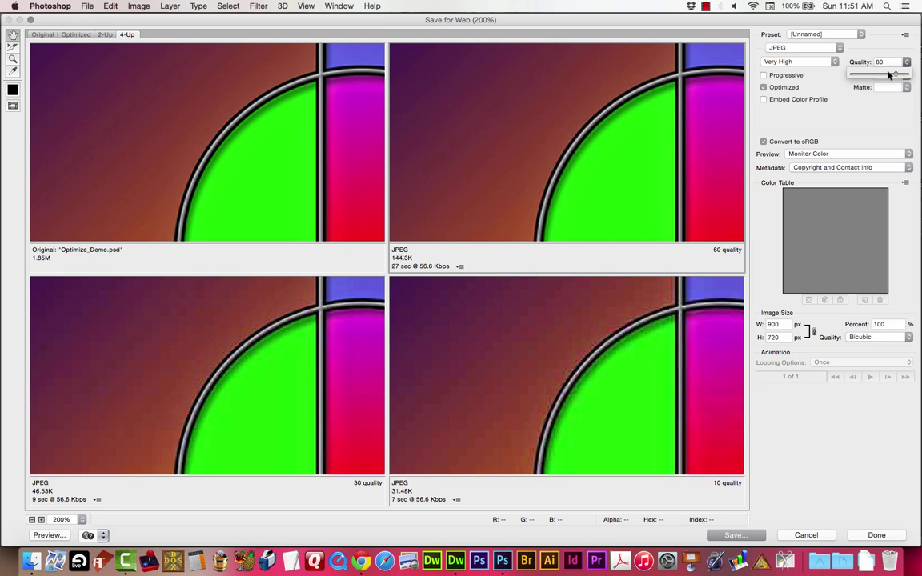
left_click_drag(477, 205, 486, 160)
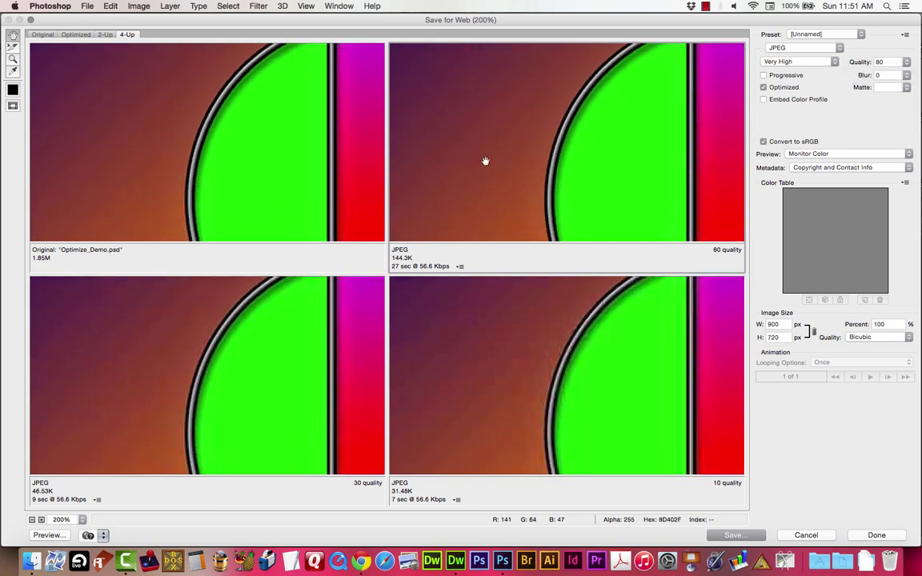
left_click_drag(554, 130, 549, 189)
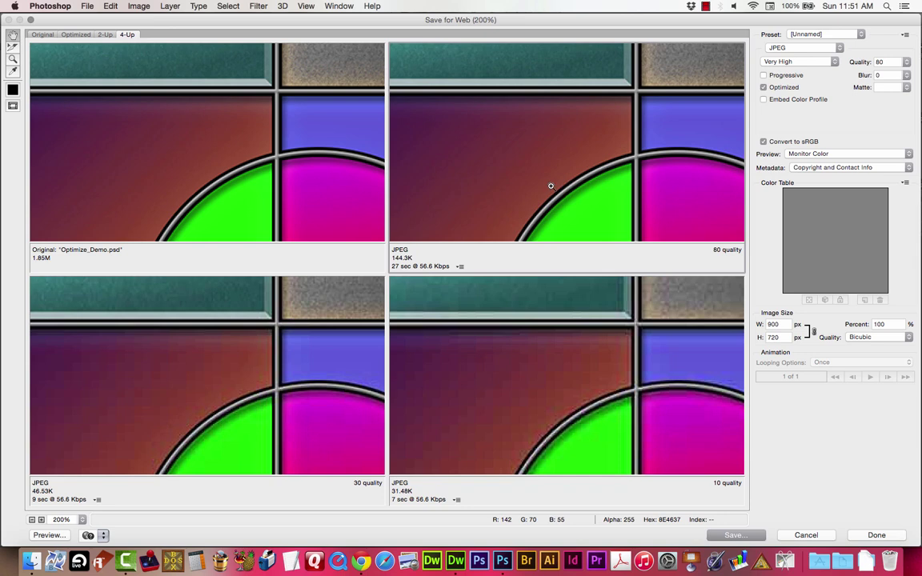
key("super+0")
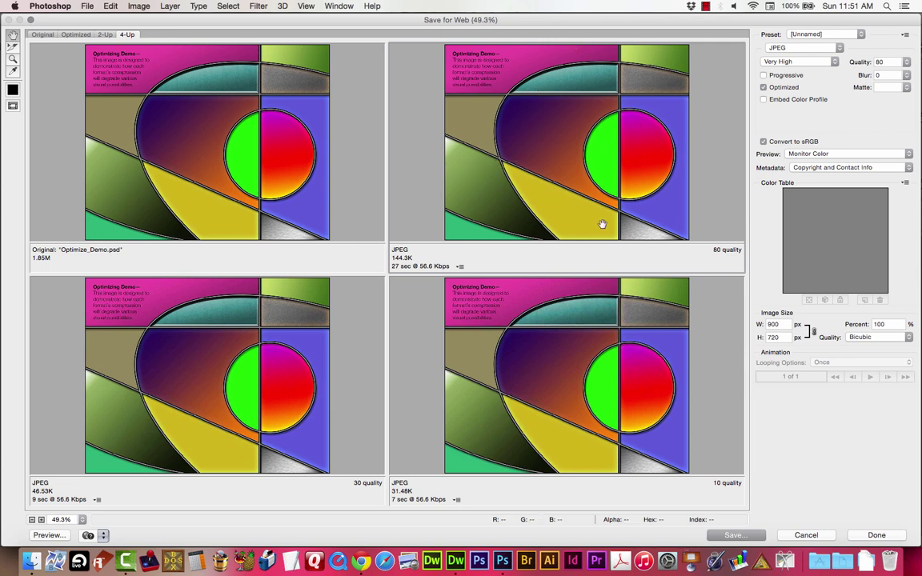
left_click(801, 535)
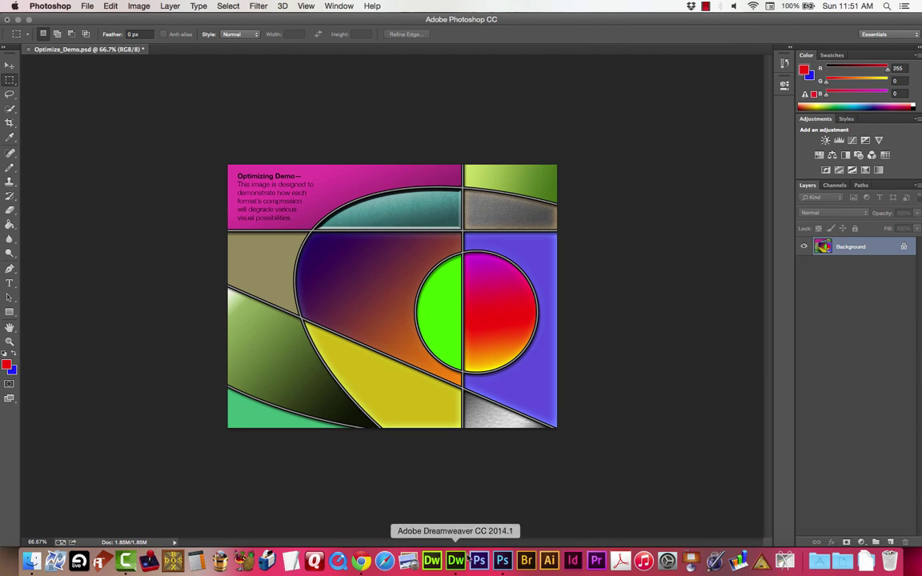
Switch to Dreamweaver and save index.html.
left_click(432, 560)
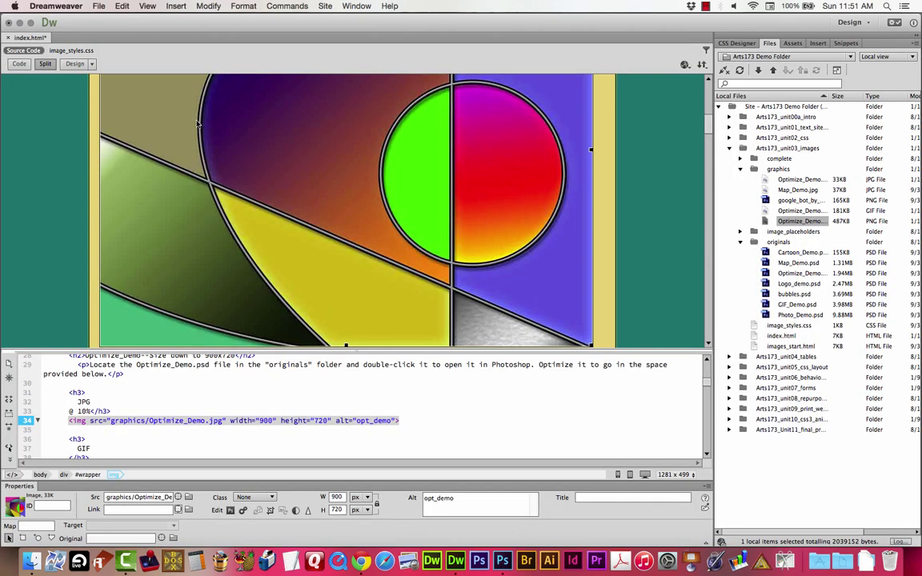
left_click(99, 5)
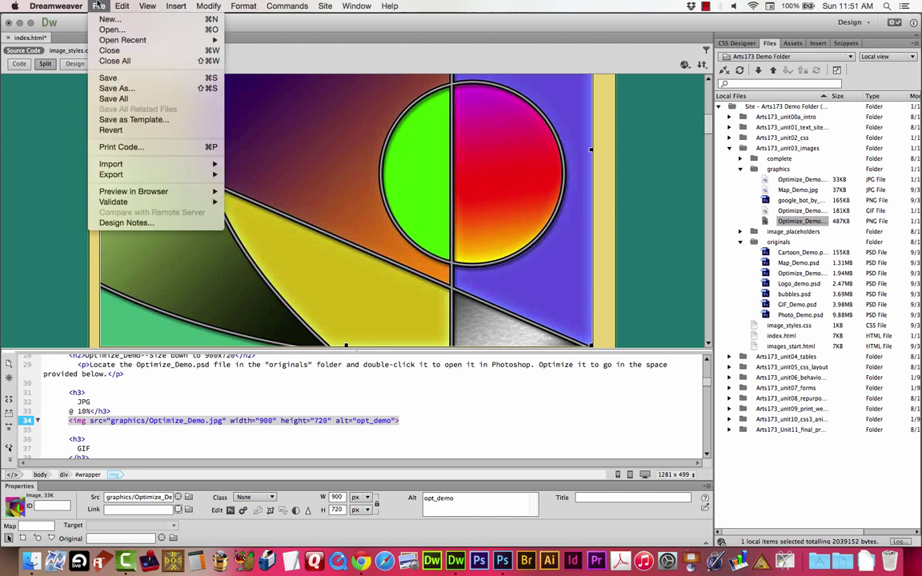
left_click(111, 78)
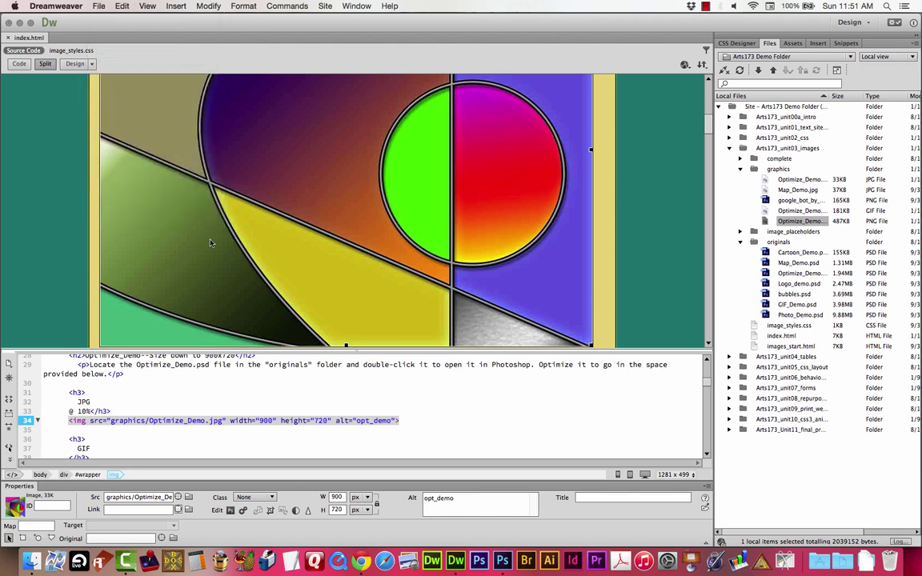
Switch to Chrome, reload the Image Demo page, and check the image under the PNG-24 heading.
left_click(361, 562)
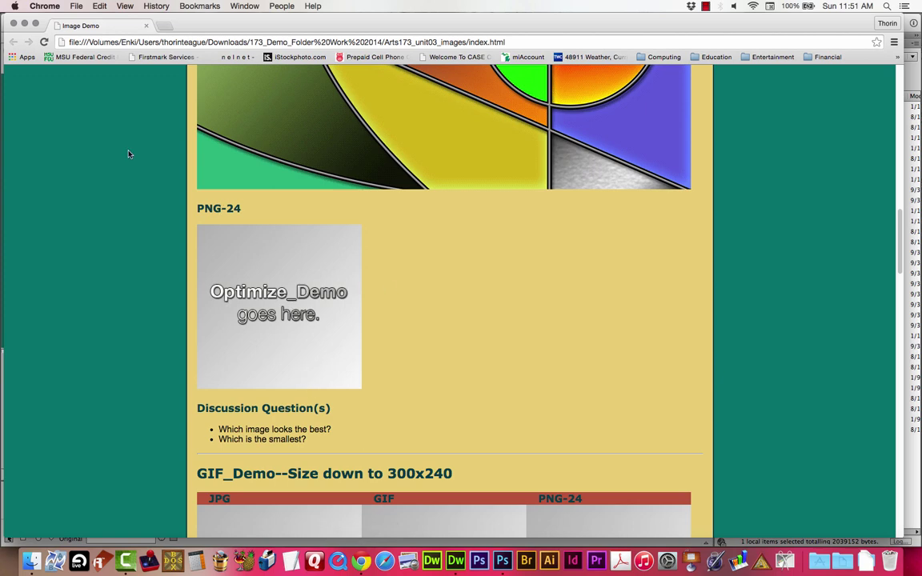
left_click(44, 42)
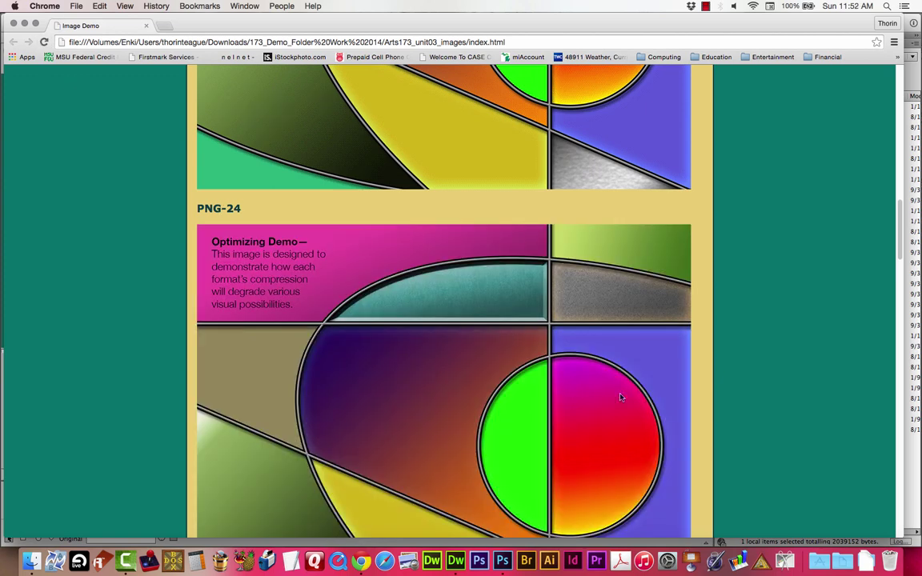
scroll(768, 363, "down", 2)
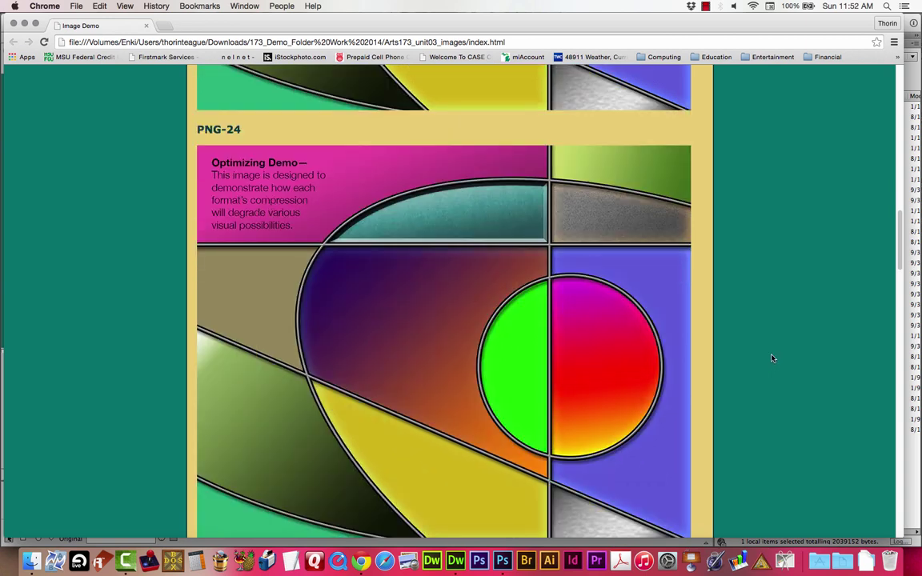
scroll(747, 336, "down", 1)
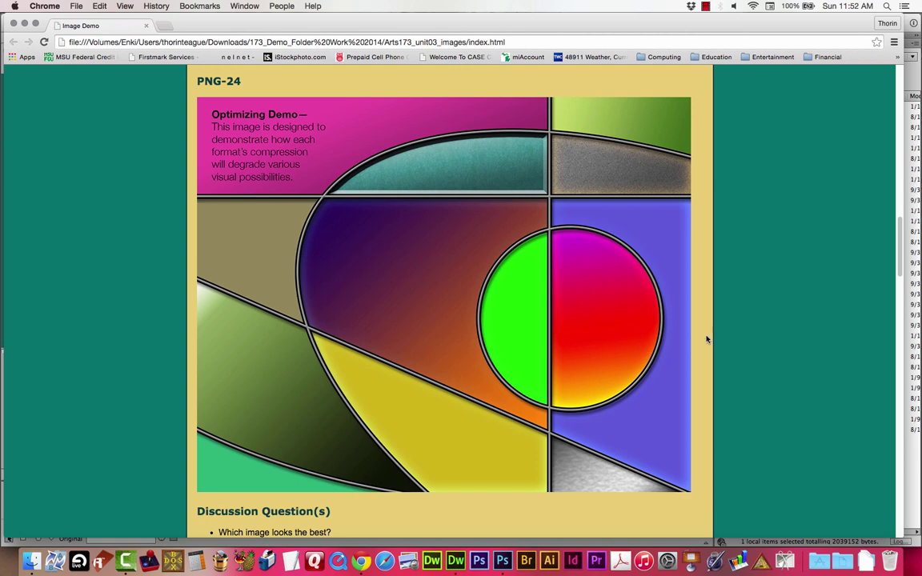
Review the PNG-24 image, its discussion questions and the start of the GIF_Demo section on the Image Demo page.
scroll(693, 329, "down", 2)
scroll(688, 326, "down", 2)
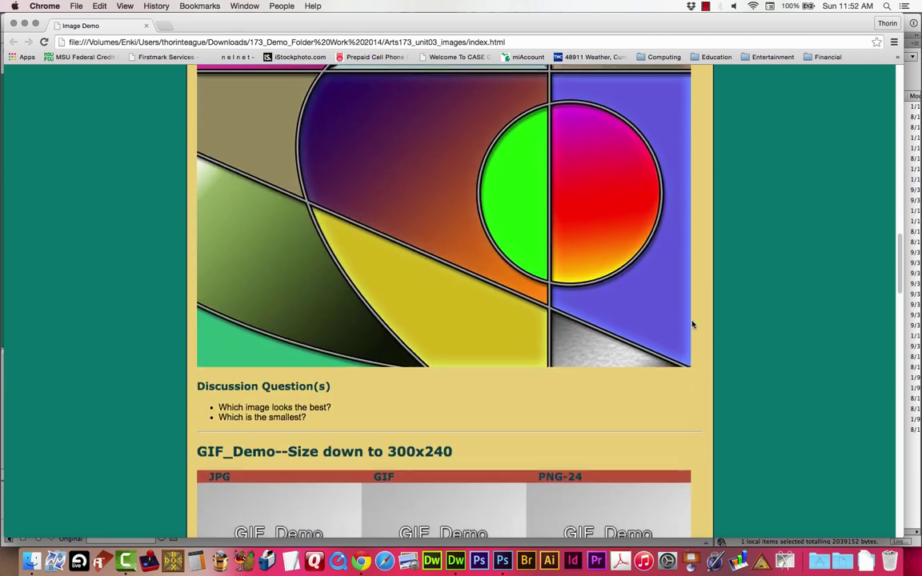
scroll(594, 245, "up", 5)
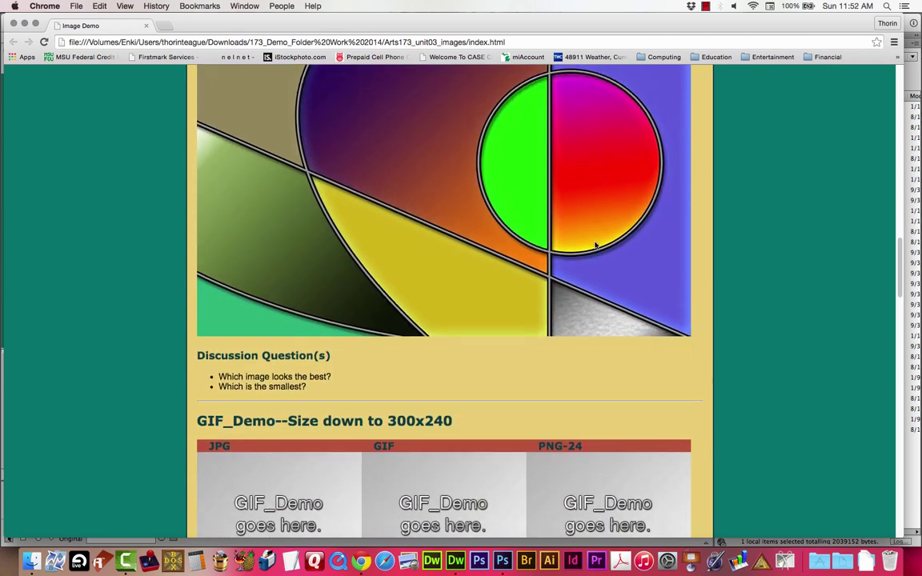
scroll(304, 212, "down", 2)
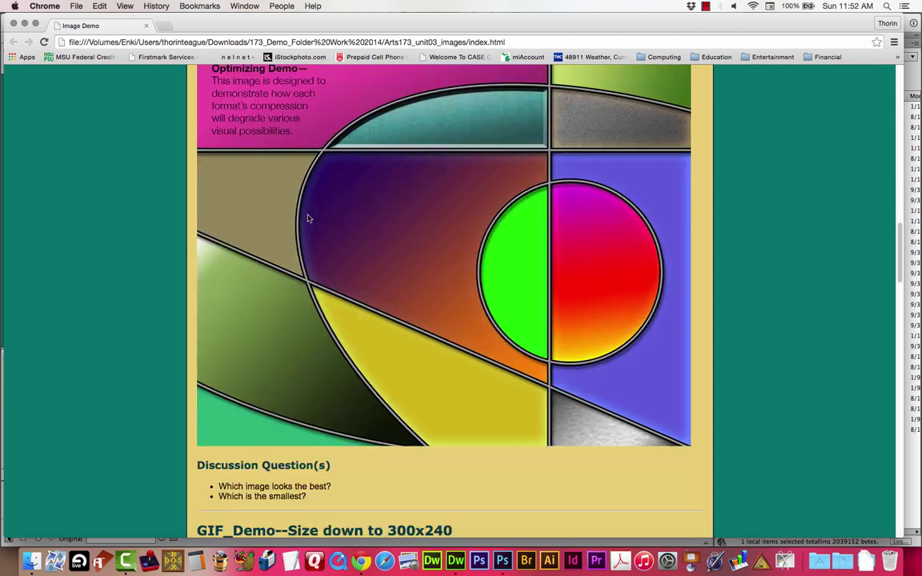
scroll(487, 458, "down", 4)
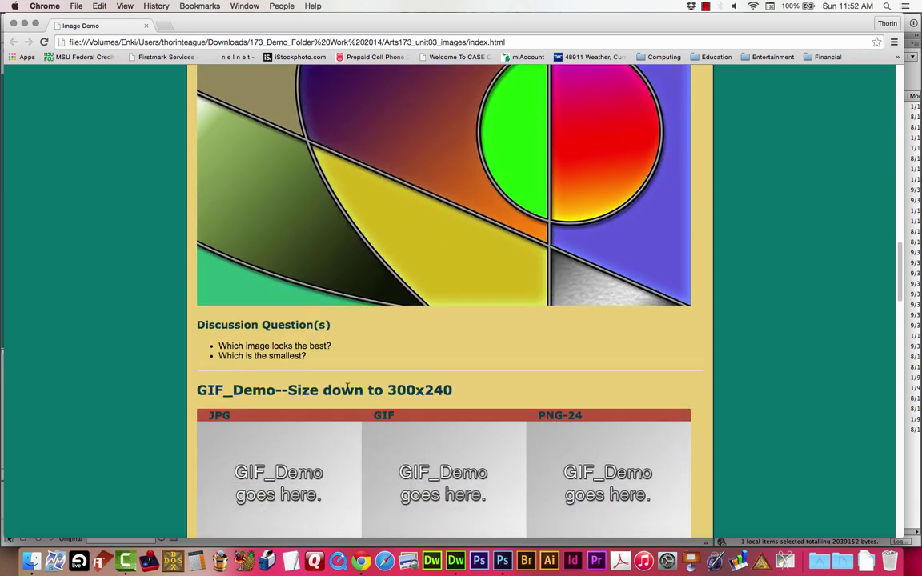
scroll(429, 408, "down", 2)
Switch to Dreamweaver and examine the GIF_Demo section of index.html, including its required size, placeholders and discussion questions.
left_click(455, 560)
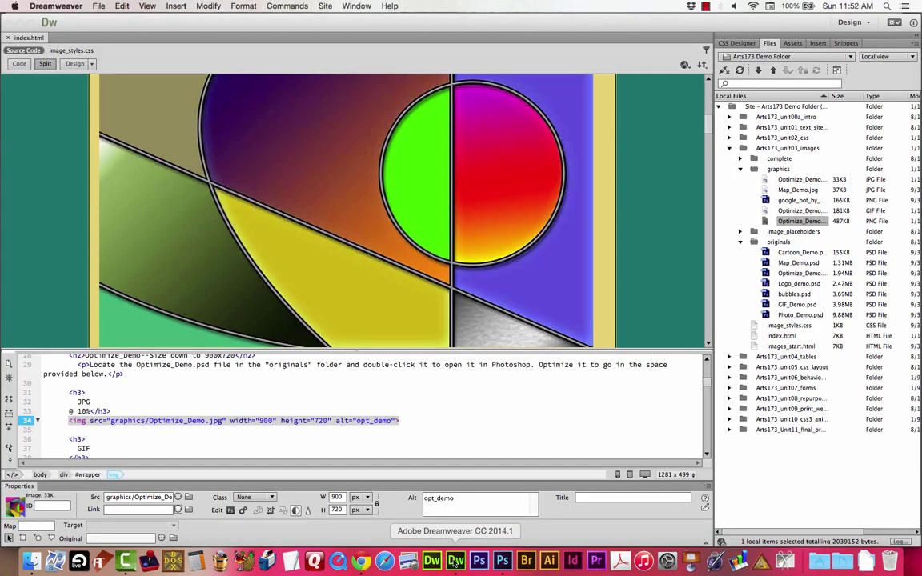
scroll(304, 292, "down", 10)
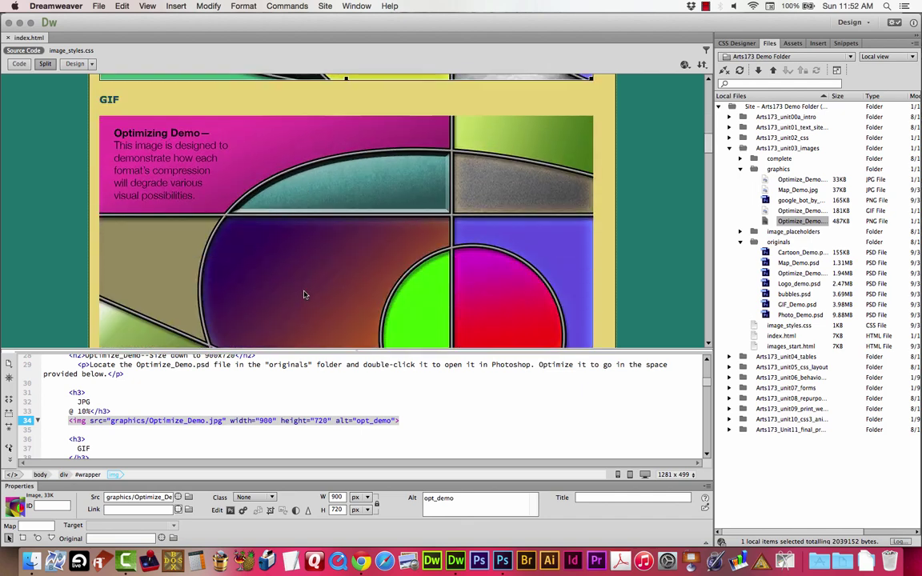
scroll(304, 296, "down", 10)
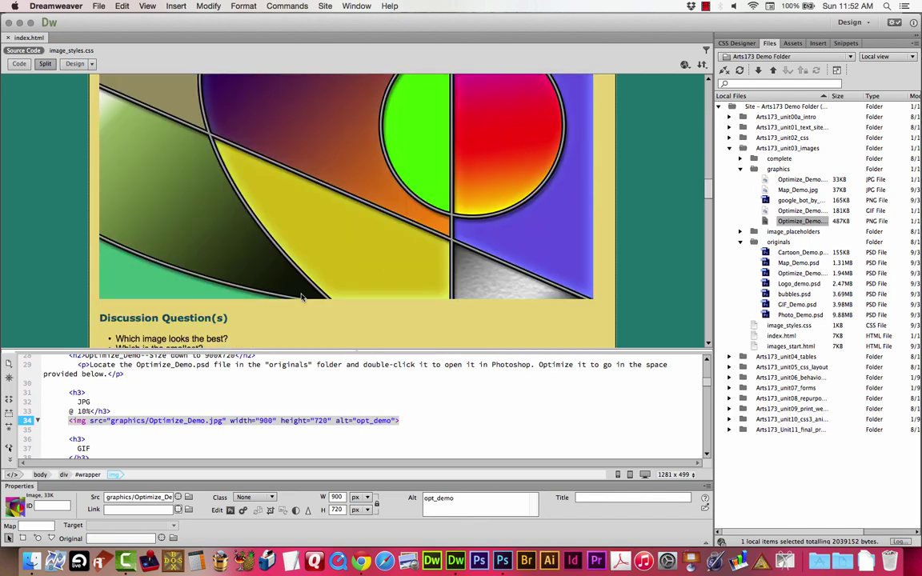
scroll(301, 297, "down", 8)
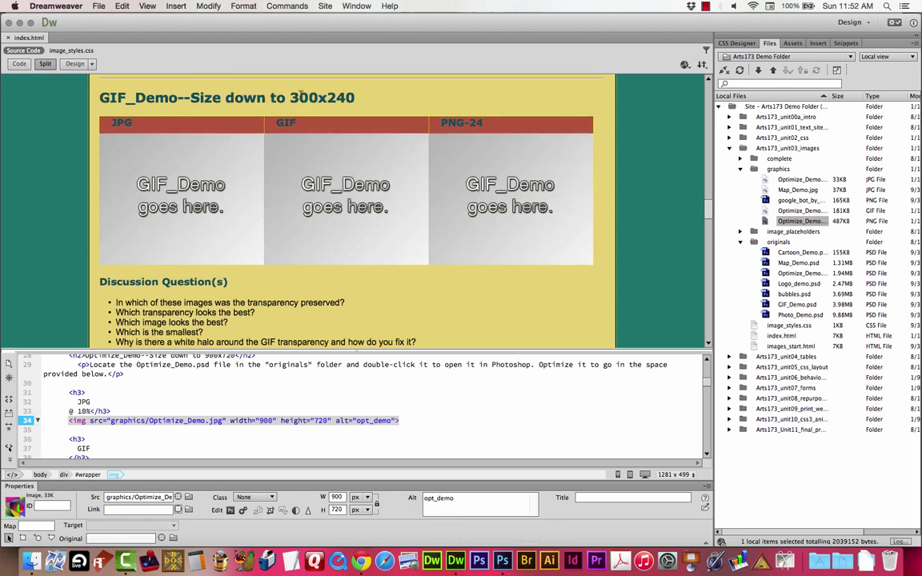
Switch to Photoshop and close Optimize_Demo.psd without saving its changes.
left_click(502, 563)
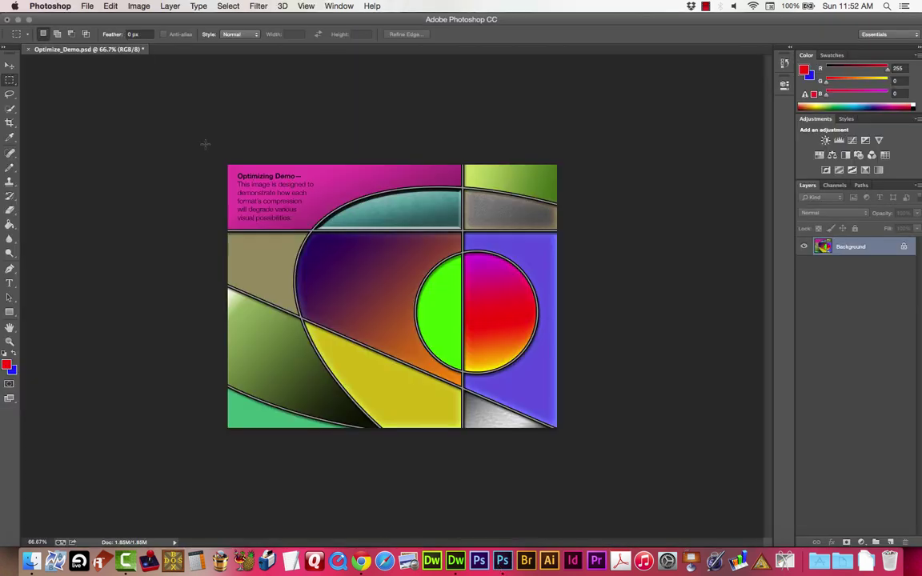
left_click(28, 50)
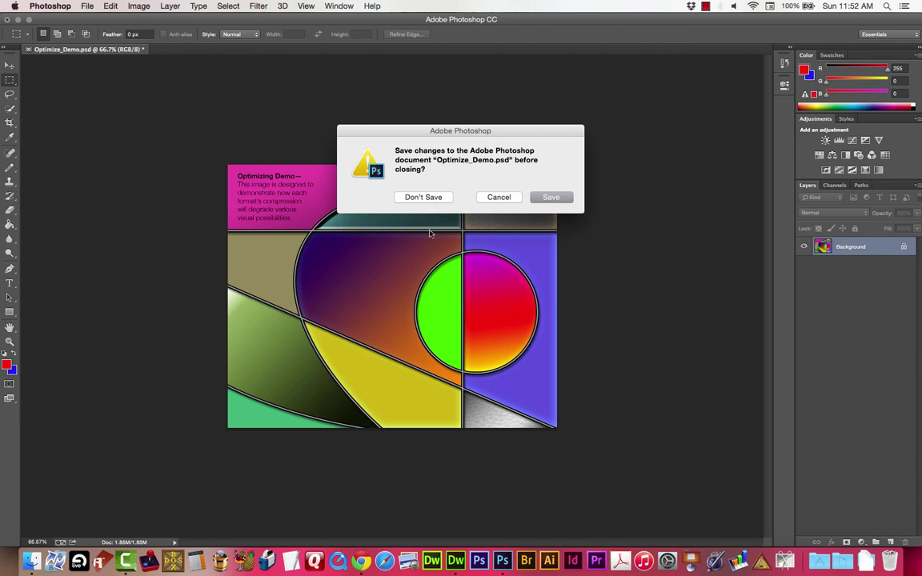
left_click_drag(411, 130, 186, 143)
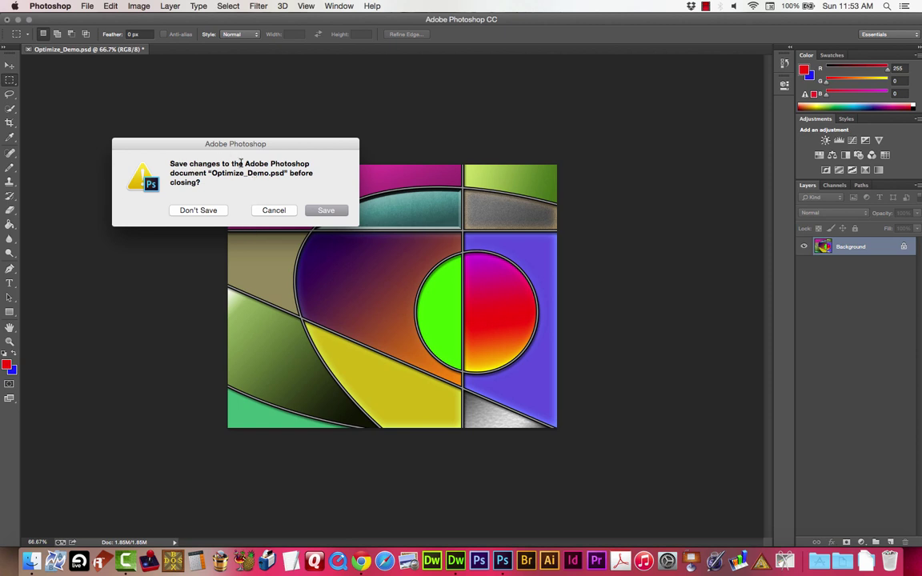
left_click(186, 214)
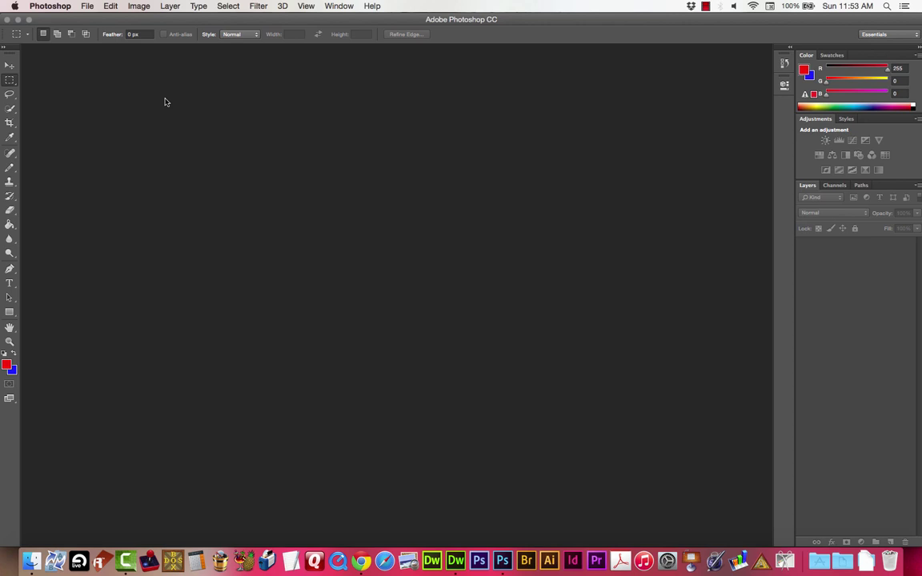
Open GIF_Demo.psd from the originals folder.
left_click(88, 6)
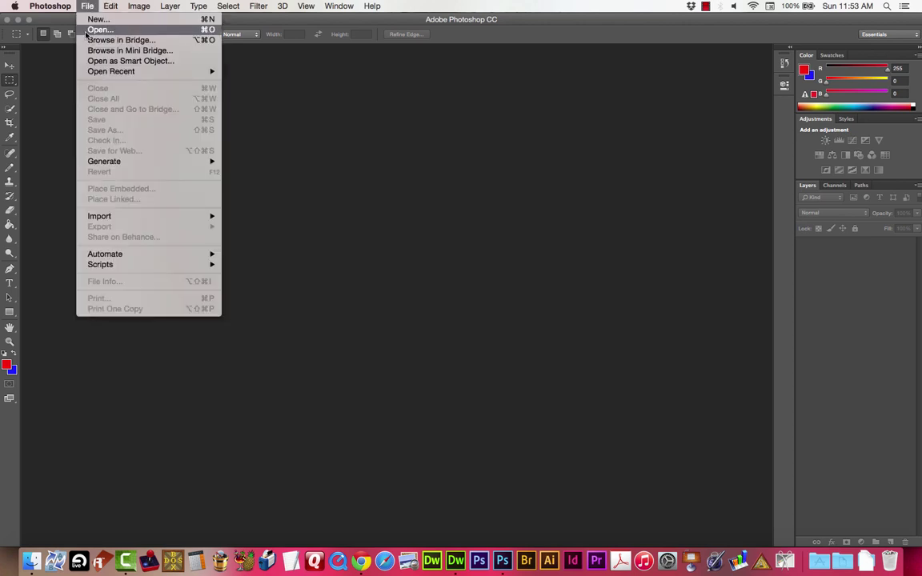
left_click(78, 18)
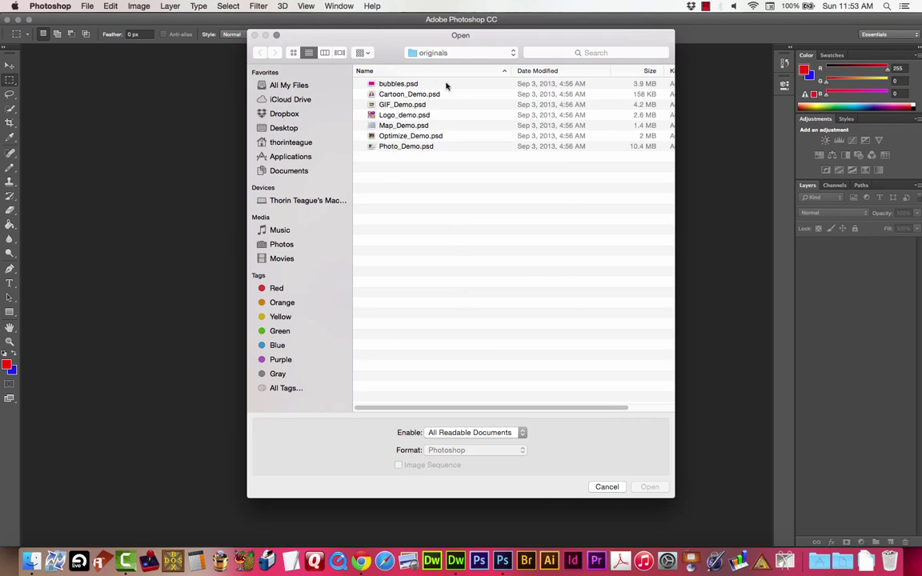
left_click(364, 104)
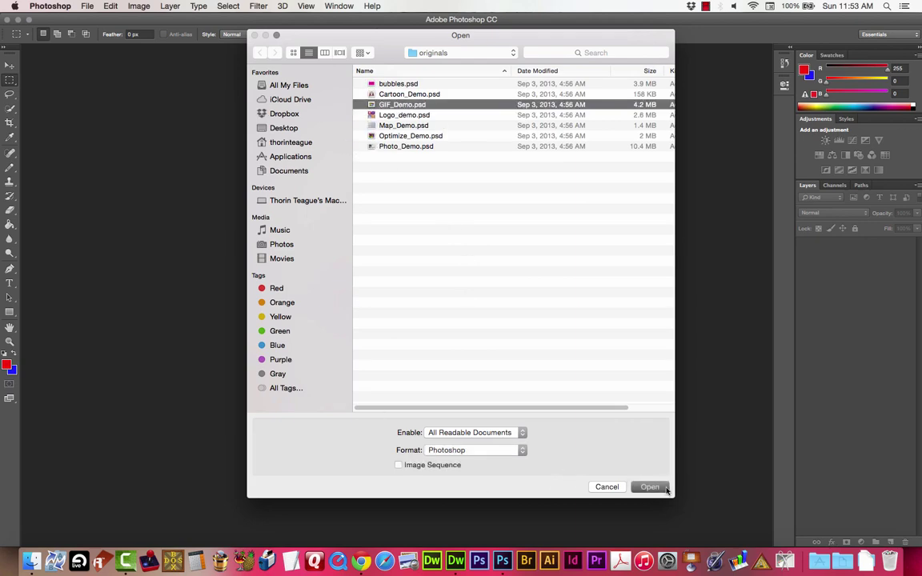
left_click(650, 487)
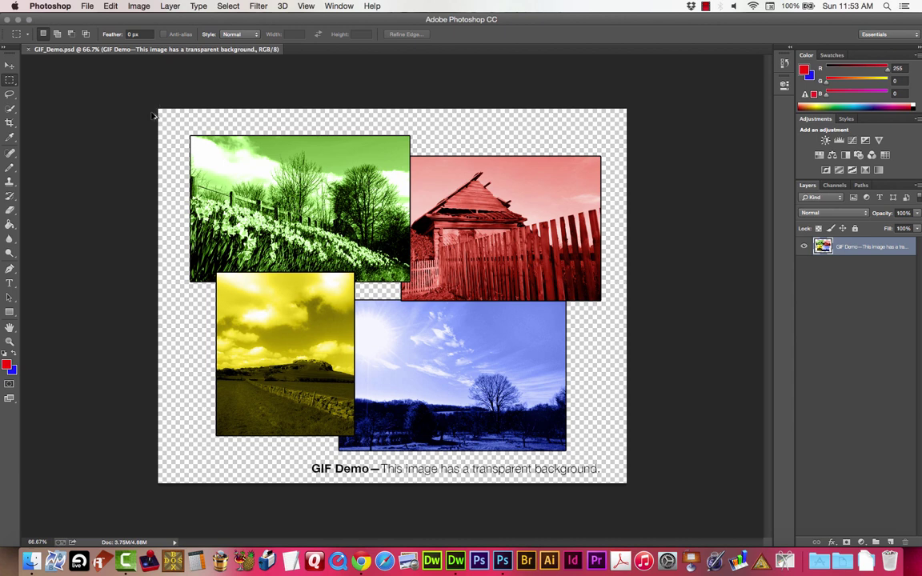
Resize the GIF_Demo image to 300 × 240 px, checking the required size on the Dreamweaver page.
key("super+alt+i")
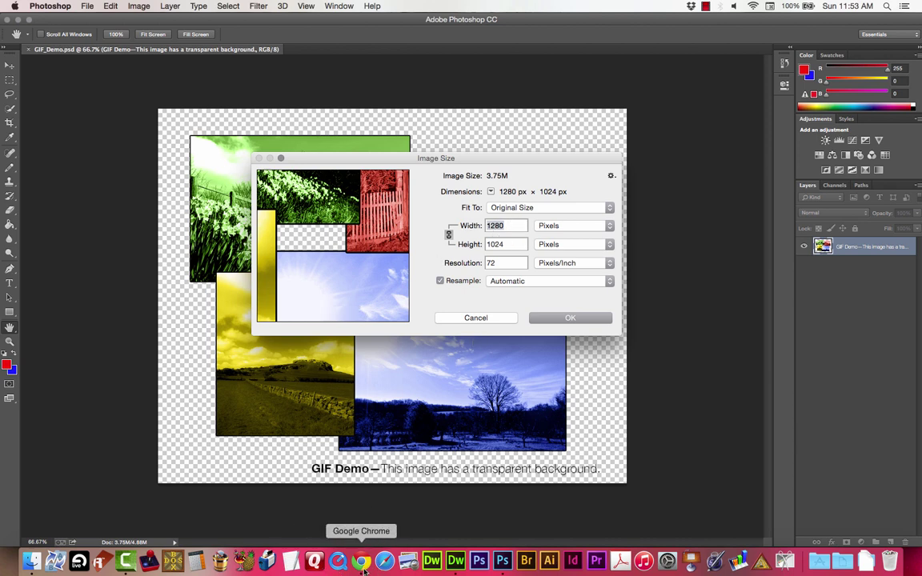
left_click(453, 562)
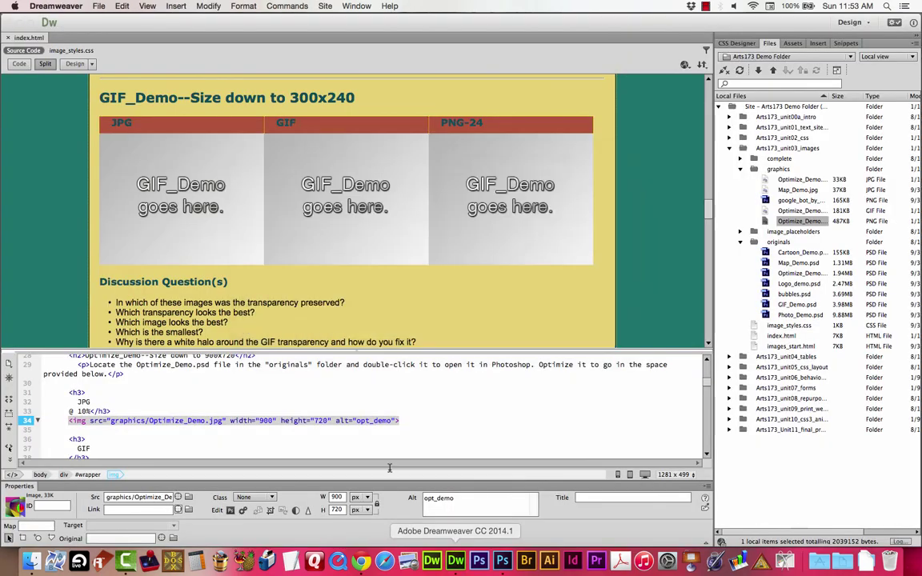
left_click(479, 561)
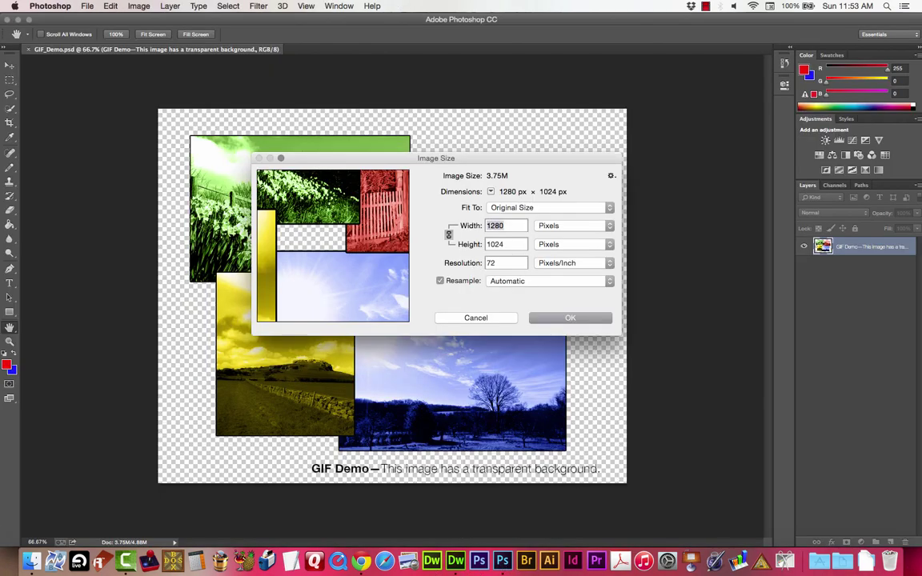
type("300")
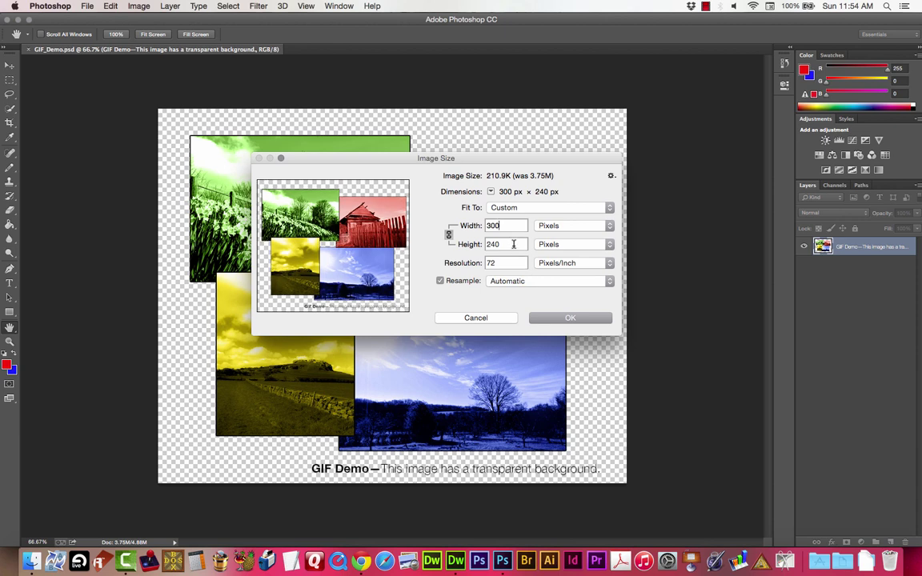
double_click(491, 226)
left_click(578, 320)
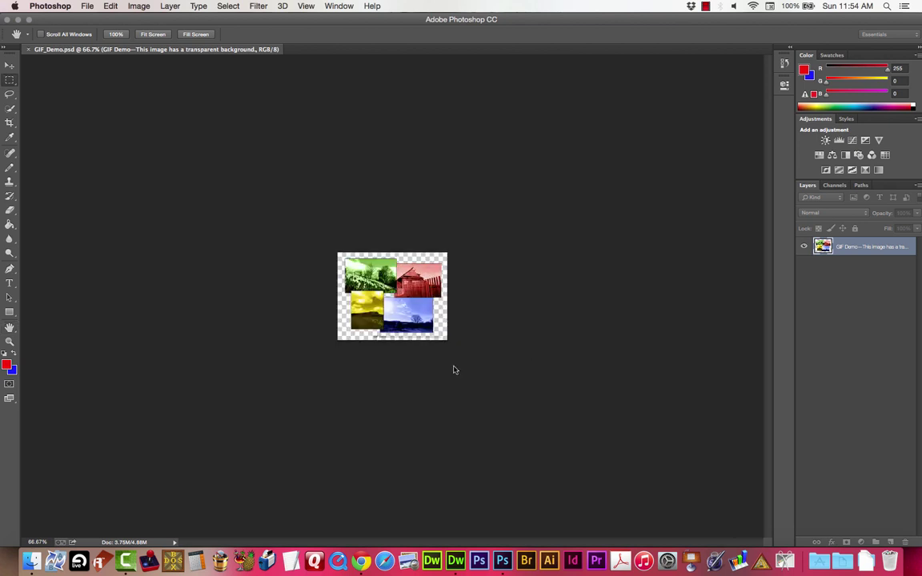
Open the resized image in Save for Web and apply the GIF 128 Dithered preset to the PNG-24 version.
key("m")
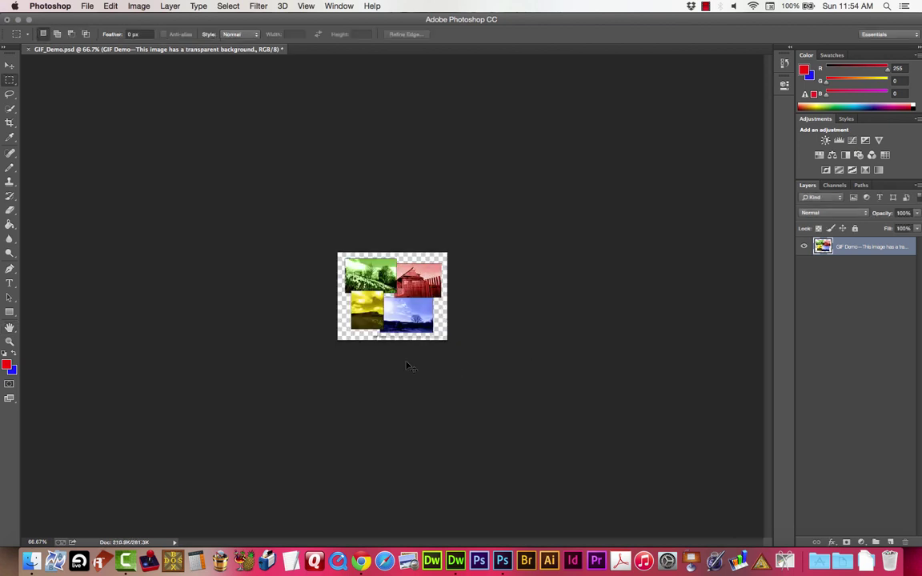
key("super+1")
key("super+equal")
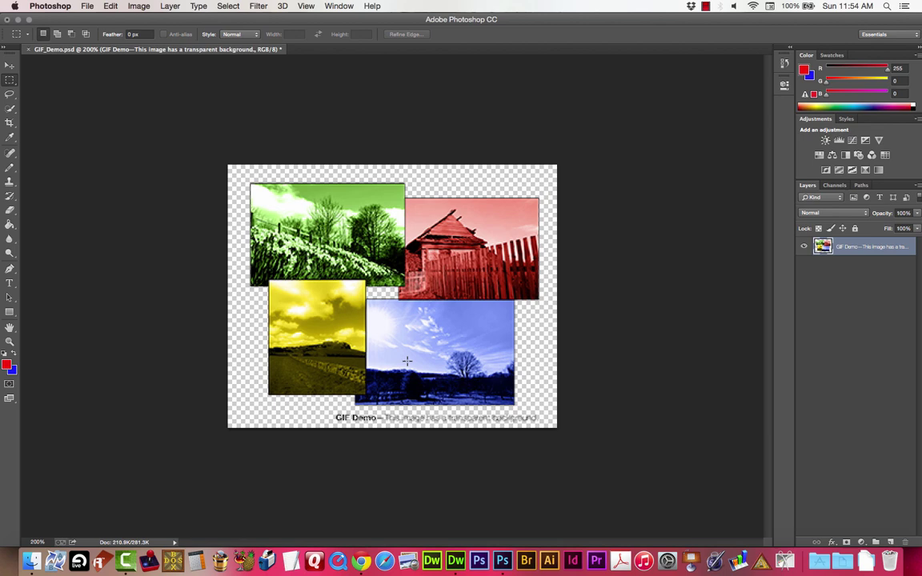
left_click(88, 6)
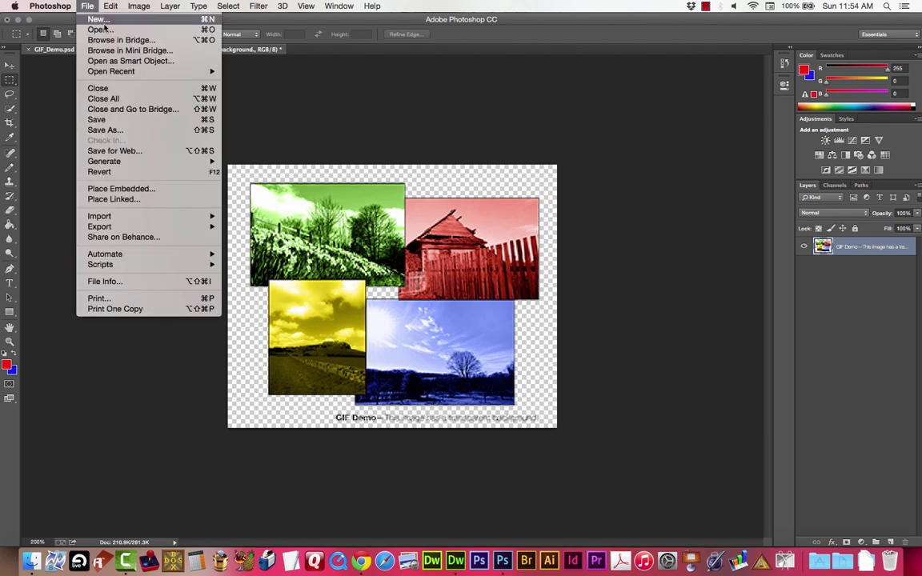
key("Escape")
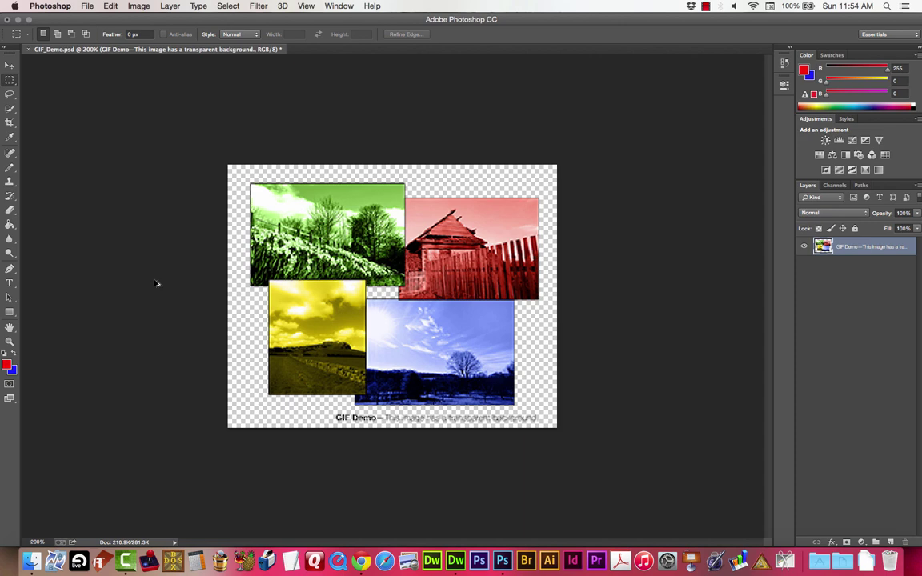
key("super+alt+shift+s")
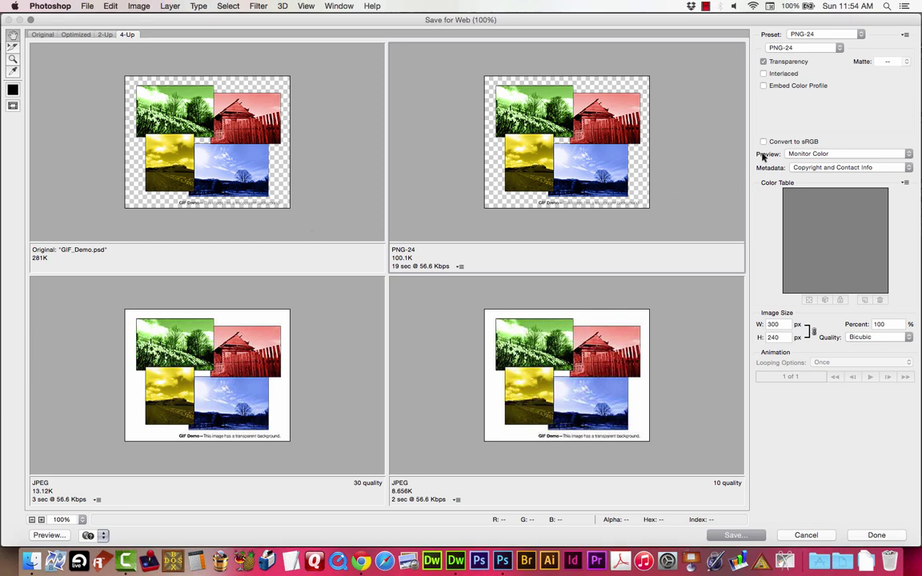
left_click(833, 35)
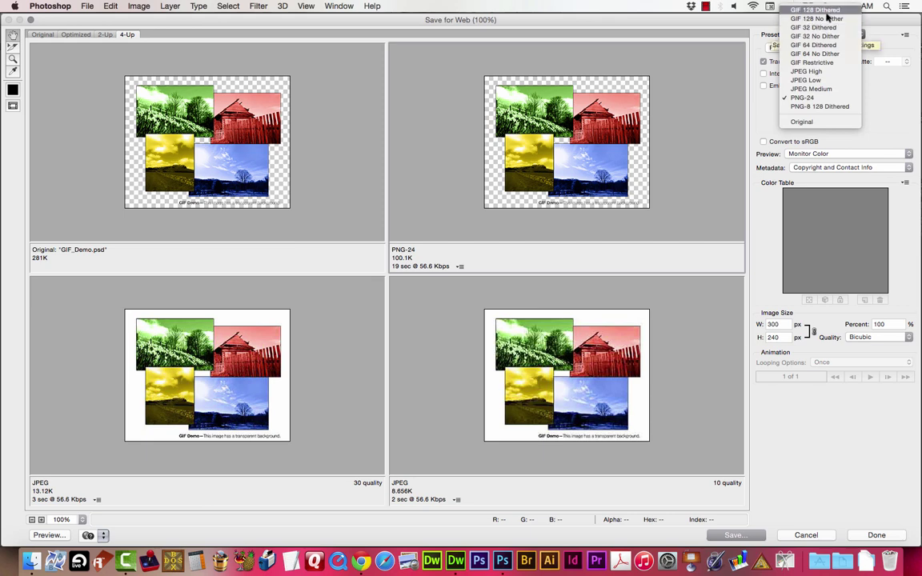
left_click(817, 10)
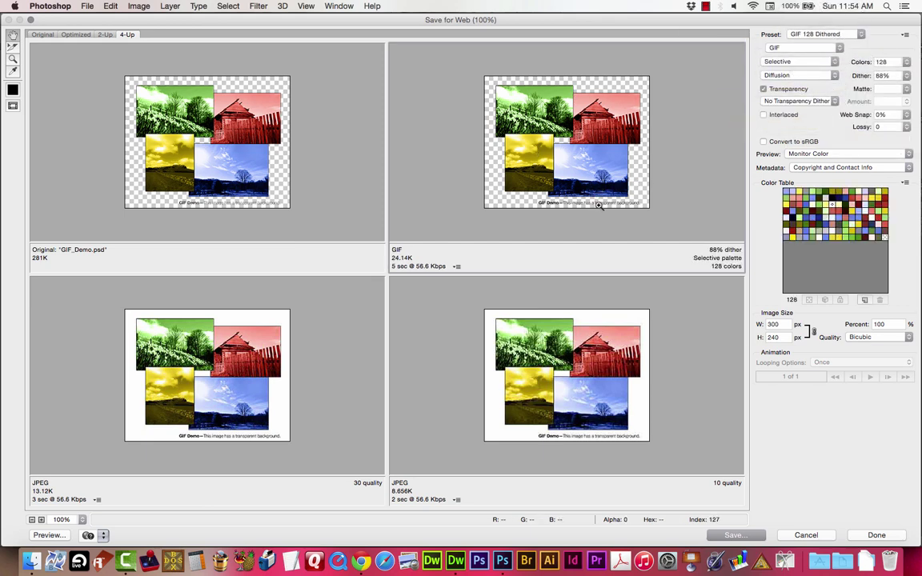
Set the GIF version's color count to 256 and inspect it at 200% zoom.
key("super+plus")
left_click_drag(668, 104, 656, 136)
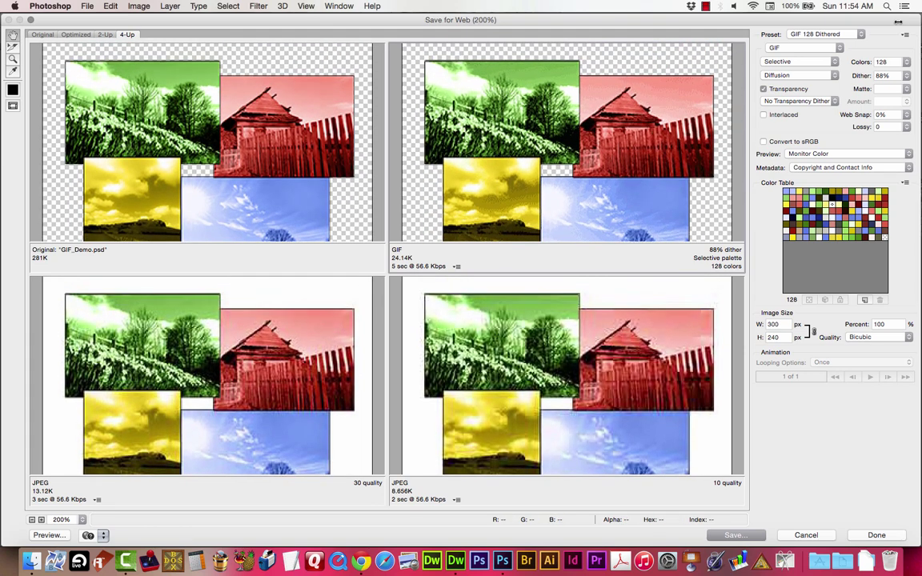
left_click(907, 62)
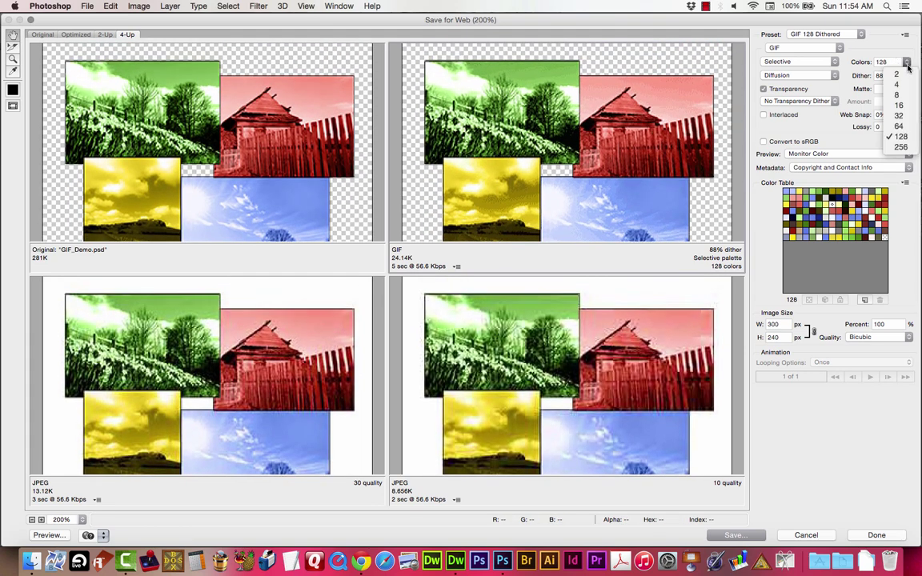
left_click(900, 147)
left_click_drag(615, 171, 610, 161)
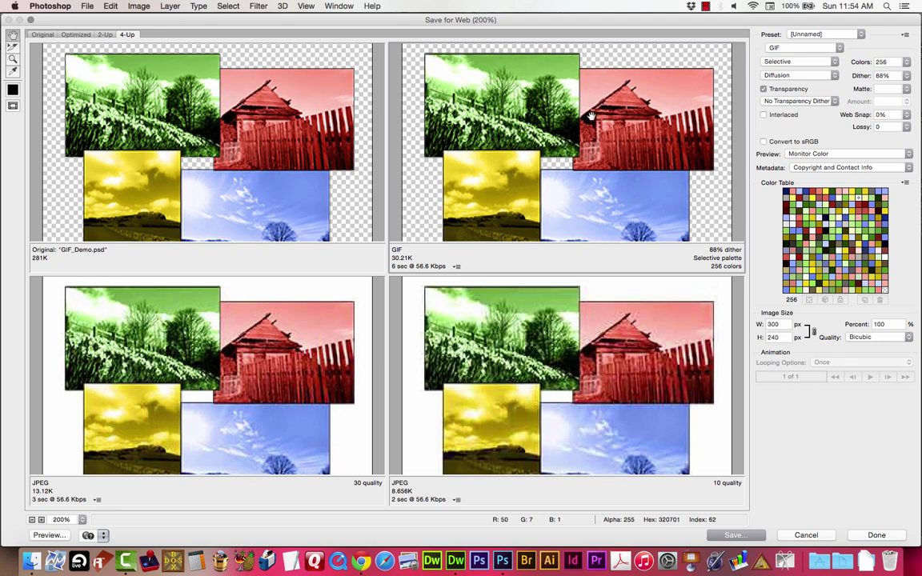
Repopulate the preview views from the 256-color GIF settings and compare the image and text quality of the variants.
left_click(905, 34)
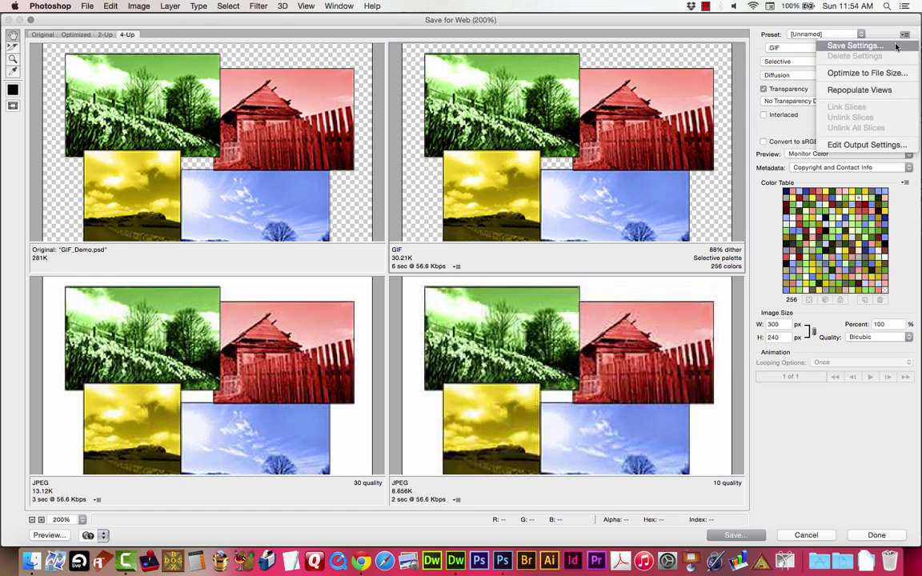
left_click(870, 91)
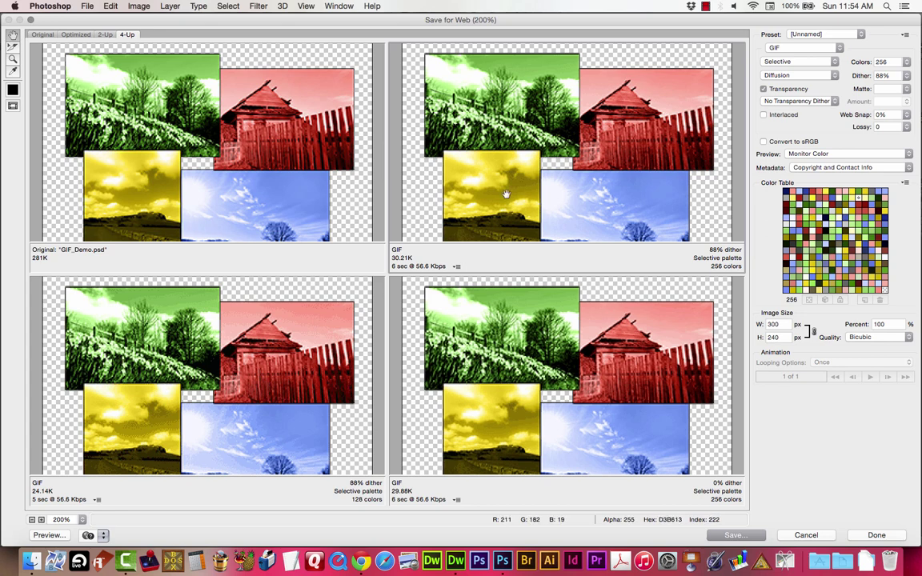
left_click_drag(484, 137, 547, 95)
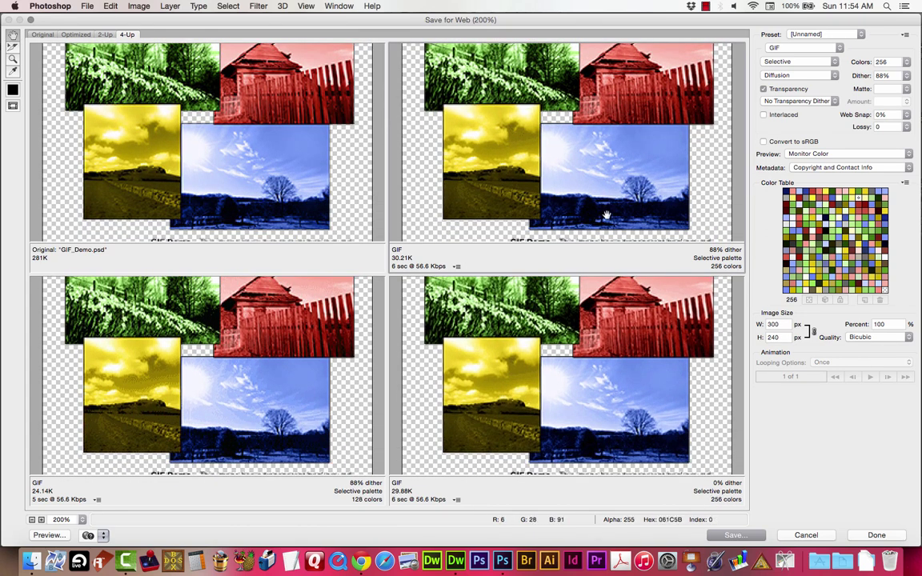
left_click_drag(547, 177, 545, 140)
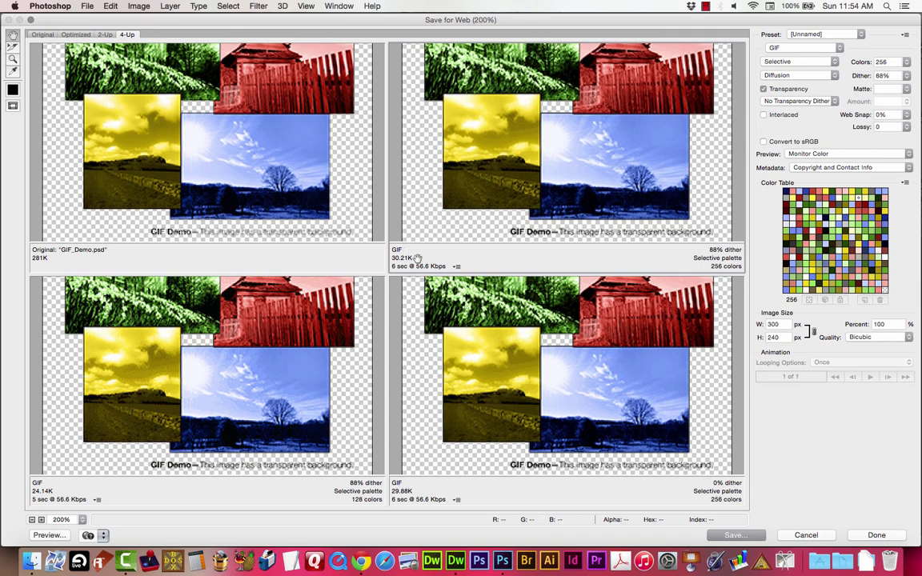
left_click_drag(377, 233, 409, 272)
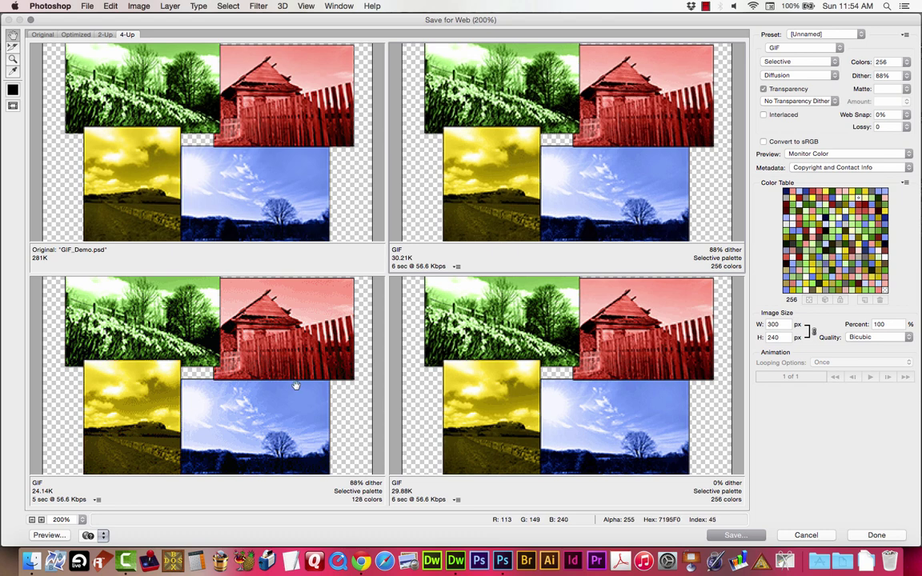
left_click_drag(171, 432, 196, 329)
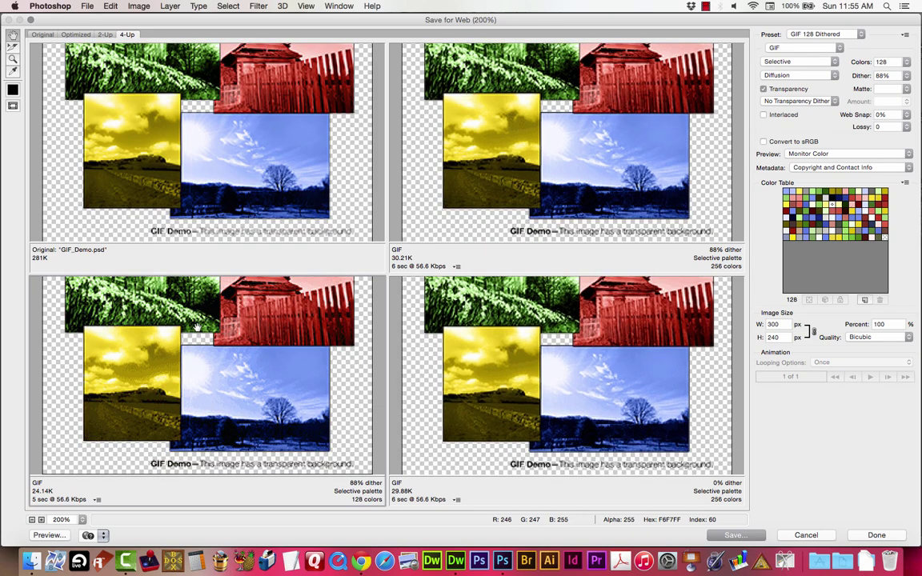
Set the non-dithered 256-color GIF version to 64 colors and examine the banding in its sky areas.
left_click(593, 340)
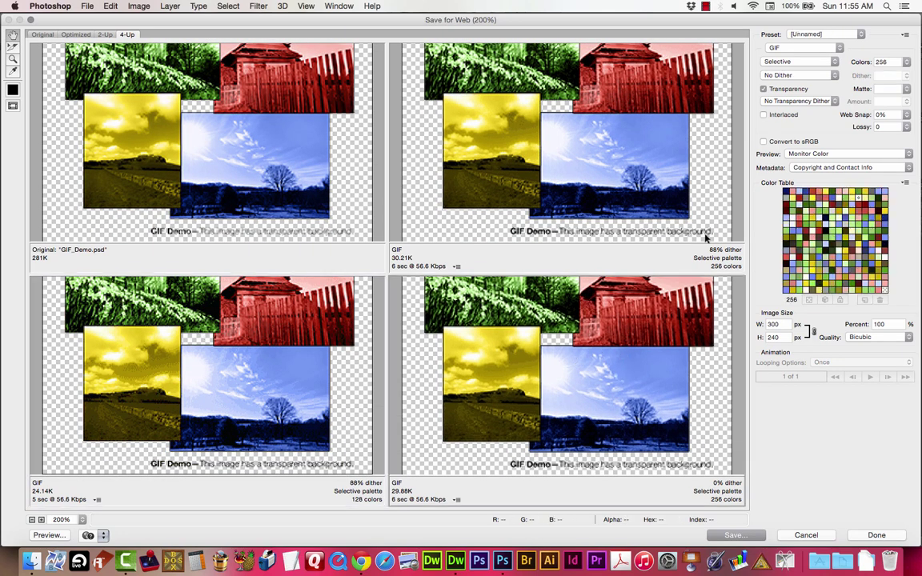
left_click(905, 61)
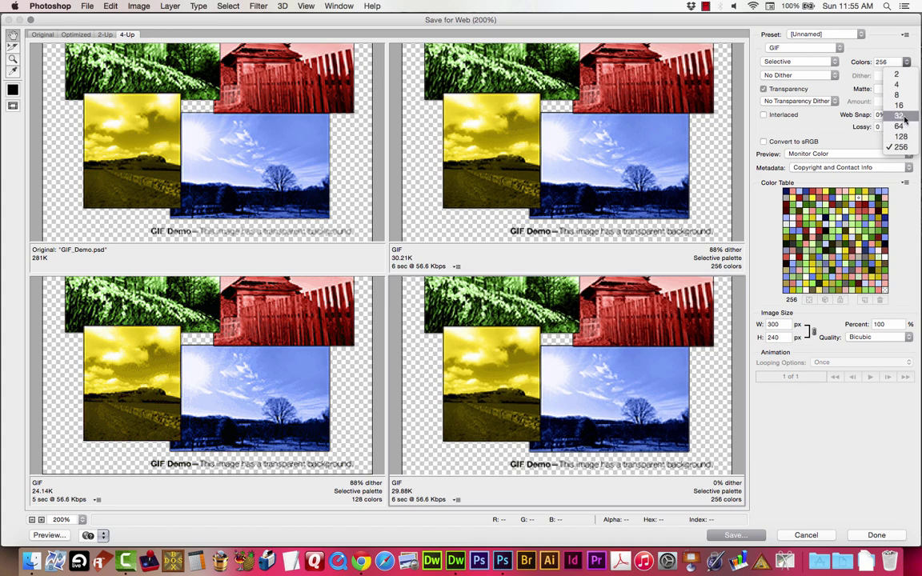
key("Escape")
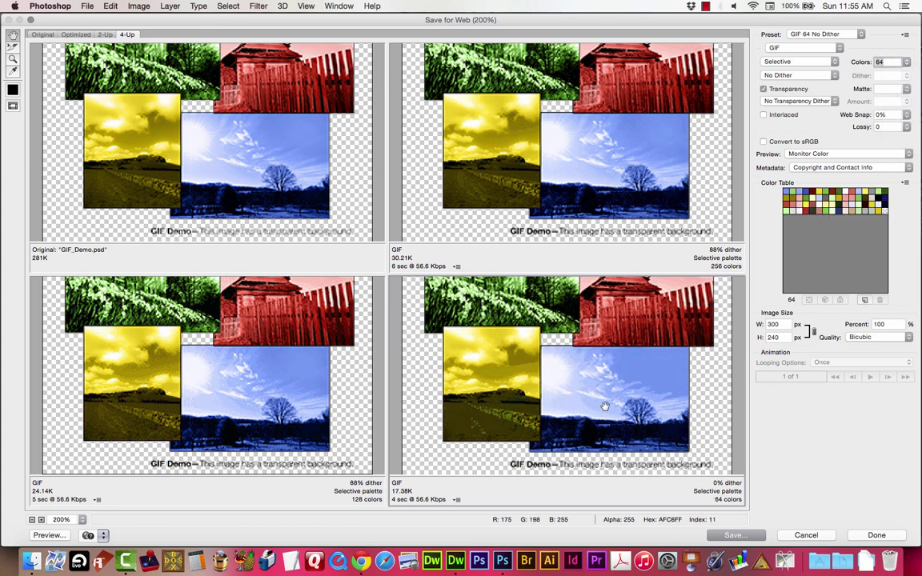
scroll(535, 393, "up", 1)
scroll(535, 393, "down", 1)
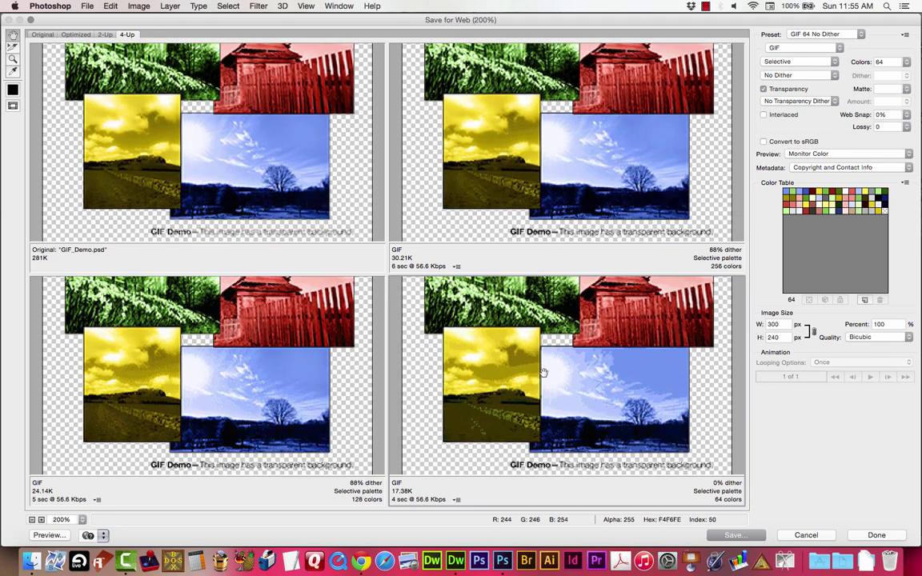
left_click_drag(610, 376, 608, 353)
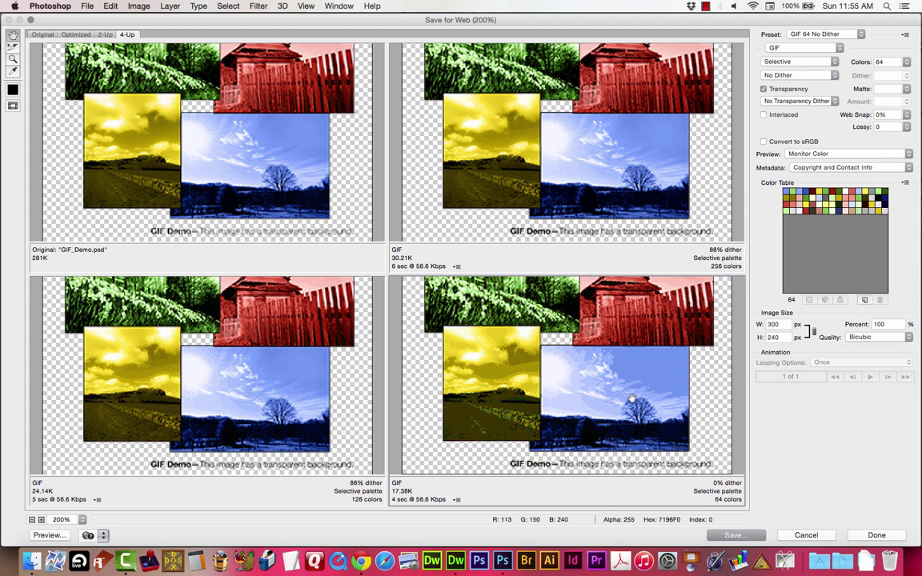
Apply the PNG-8 128 Dithered preset to the non-dithered GIF version.
left_click(821, 35)
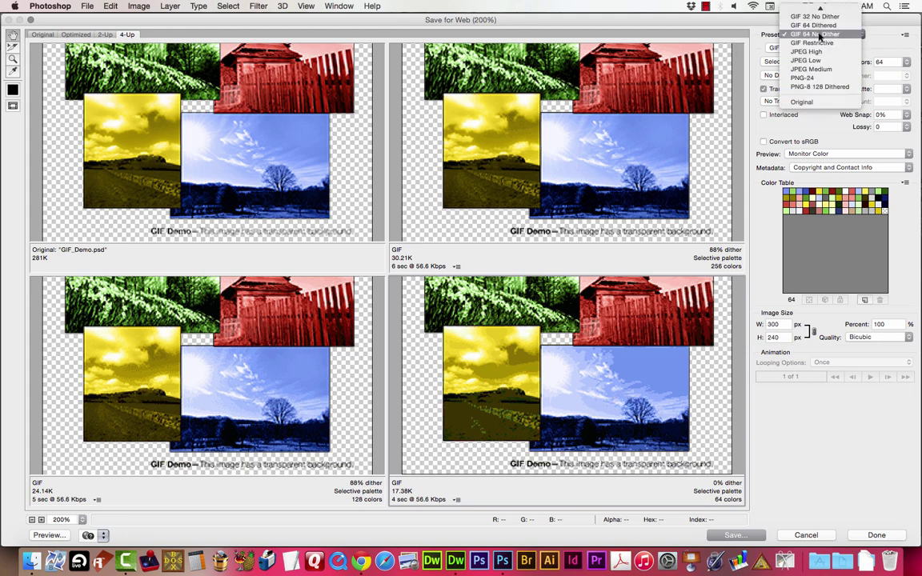
left_click(826, 86)
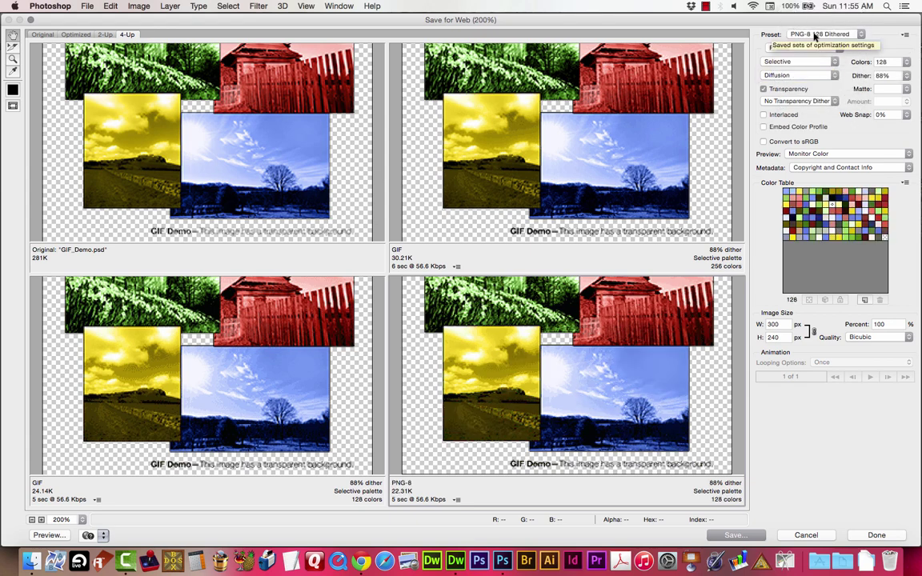
left_click(820, 35)
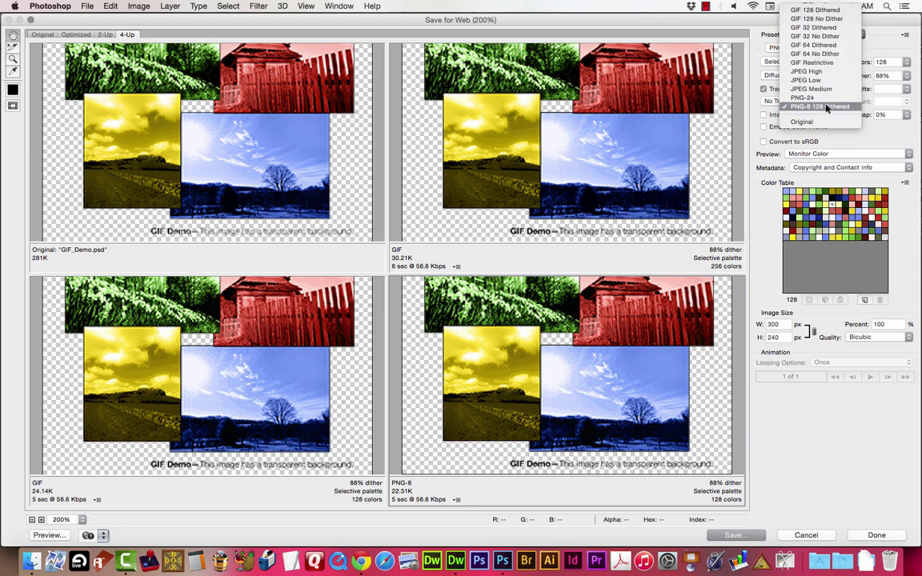
left_click(668, 24)
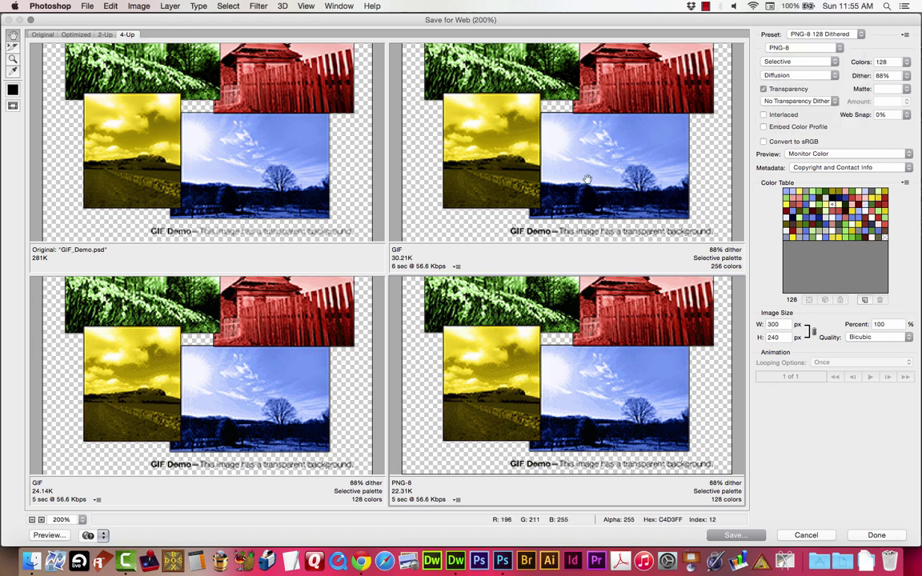
Change the format of the dithered 256-color GIF version to PNG-8 and inspect the resulting preview.
left_click(610, 138)
left_click_drag(610, 137, 618, 87)
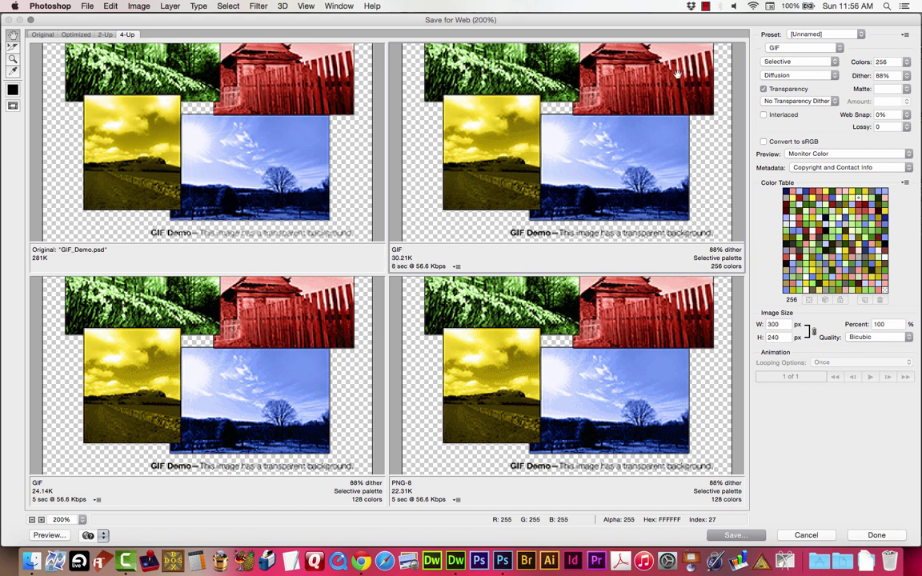
left_click(802, 35)
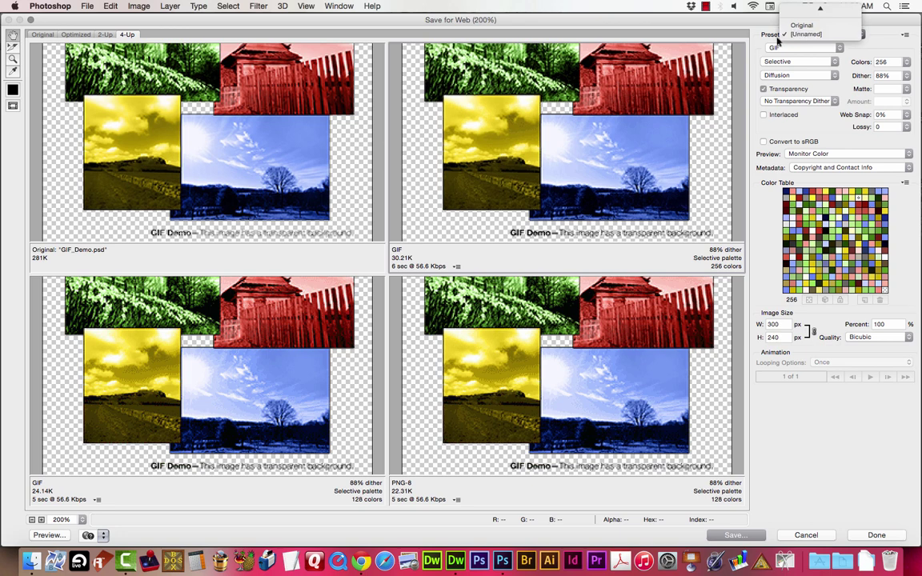
left_click(787, 48)
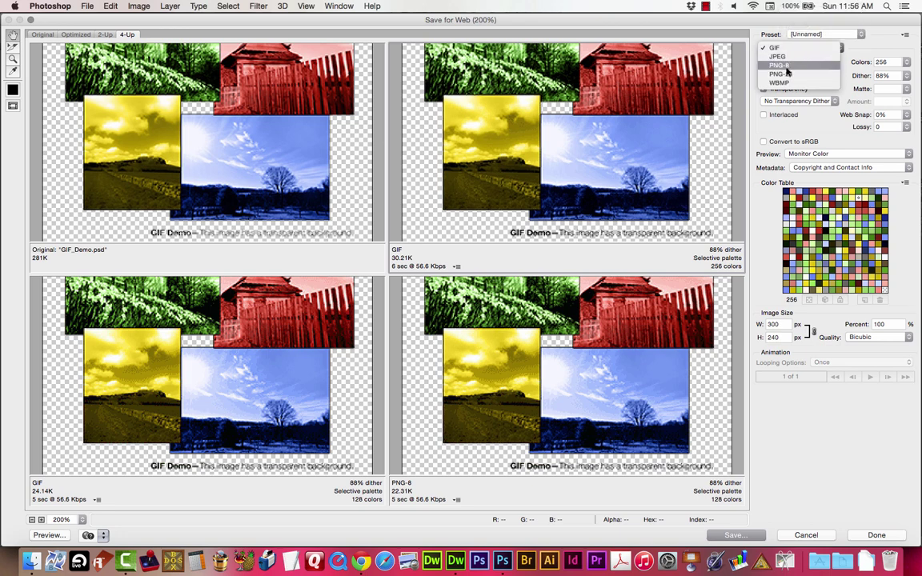
left_click(780, 64)
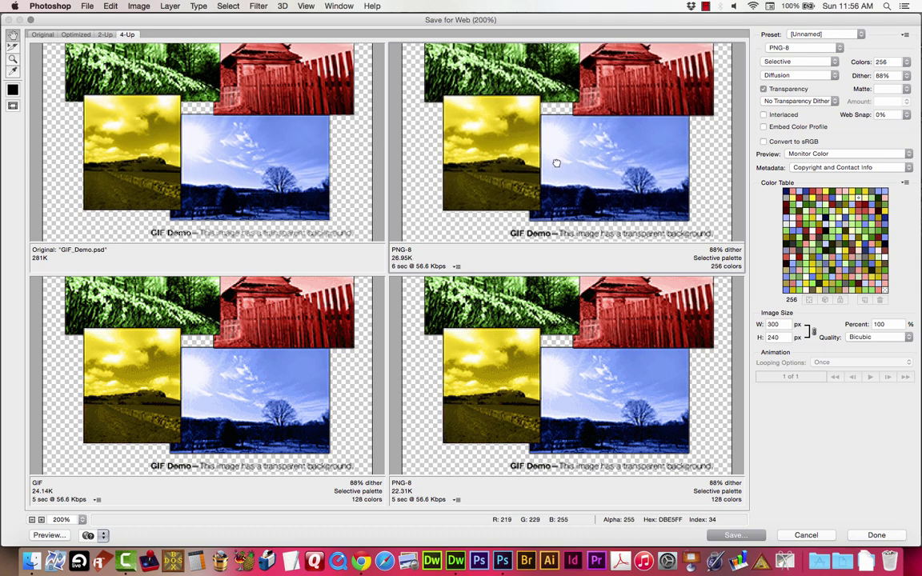
left_click_drag(551, 165, 550, 179)
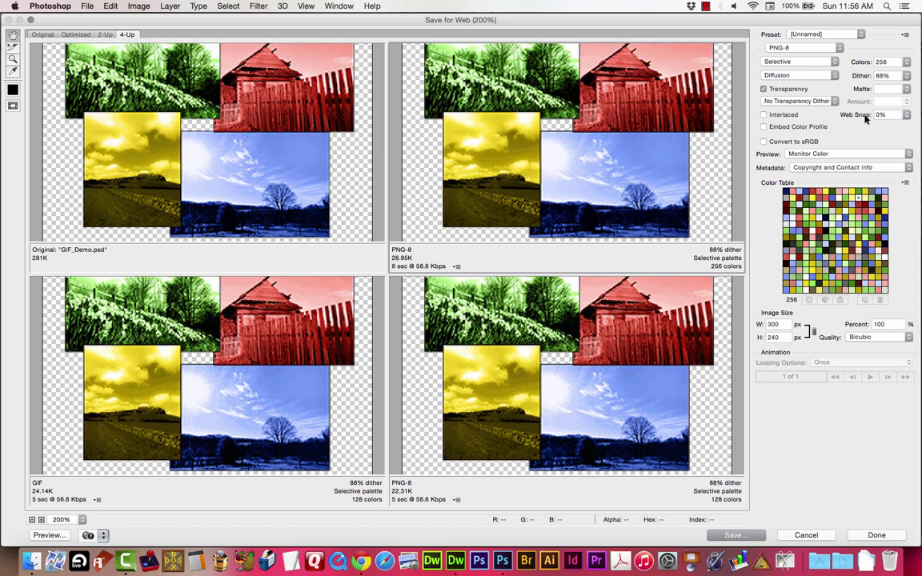
Change the format of the 256-color PNG-8 version to GIF and inspect its preview.
left_click(795, 48)
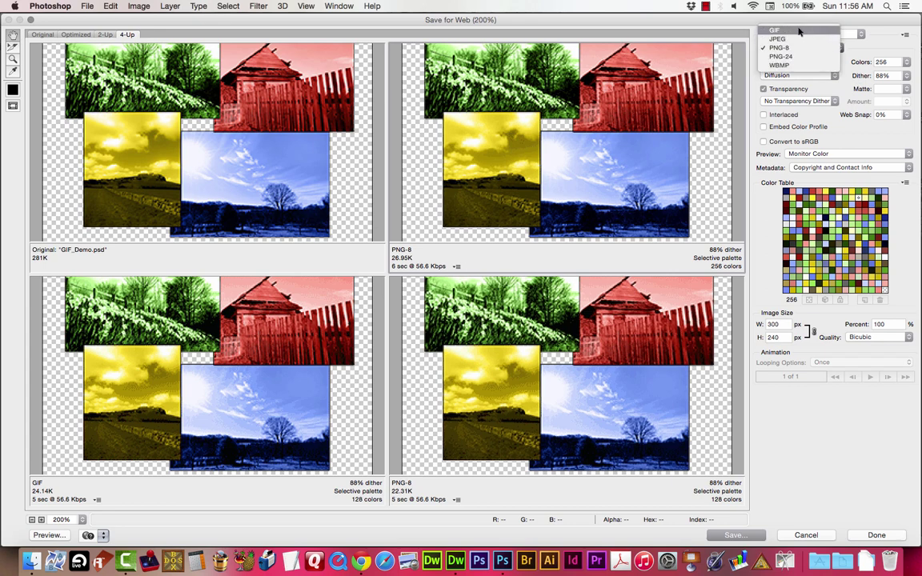
left_click(717, 26)
left_click_drag(604, 161, 596, 119)
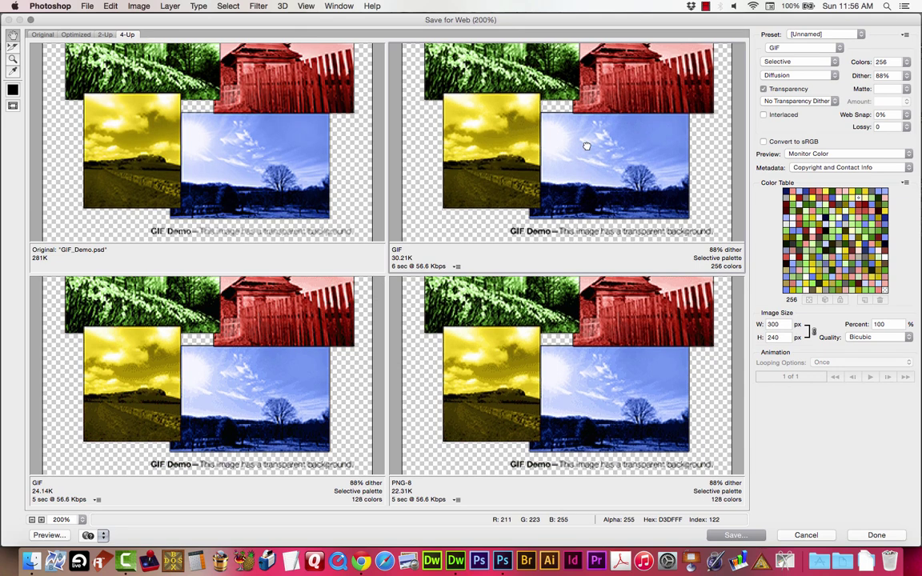
left_click_drag(615, 158, 554, 182)
left_click_drag(583, 123, 598, 137)
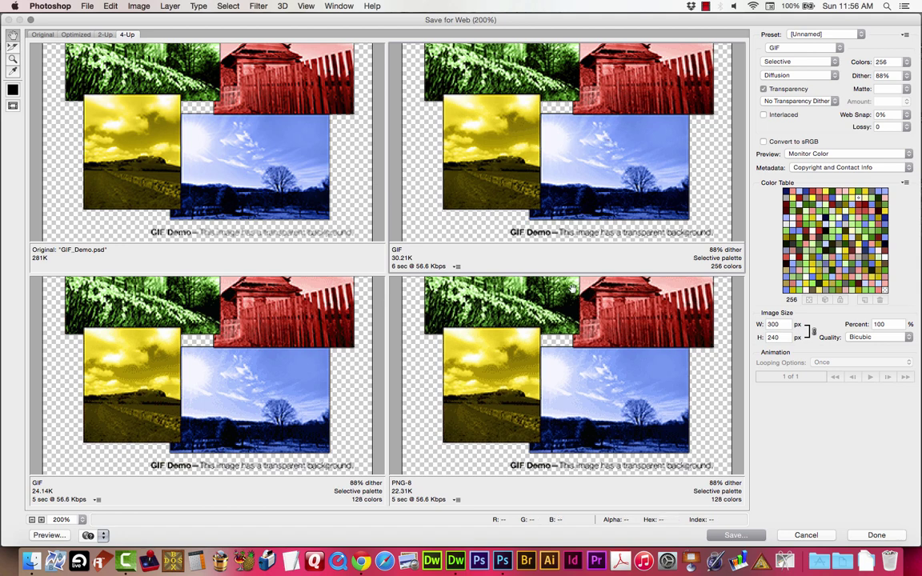
mouse_move(608, 150)
left_mouse_down()
mouse_move(603, 179)
mouse_move(600, 152)
left_mouse_up()
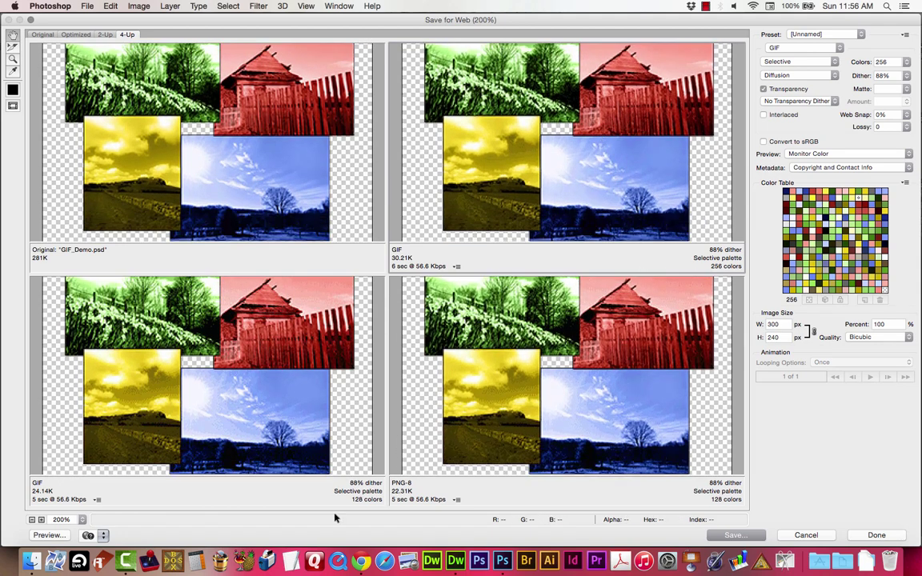
Check the GIF_Demo placeholder section of index.html in Dreamweaver and return to the Save for Web previews in Photoshop.
left_click(431, 560)
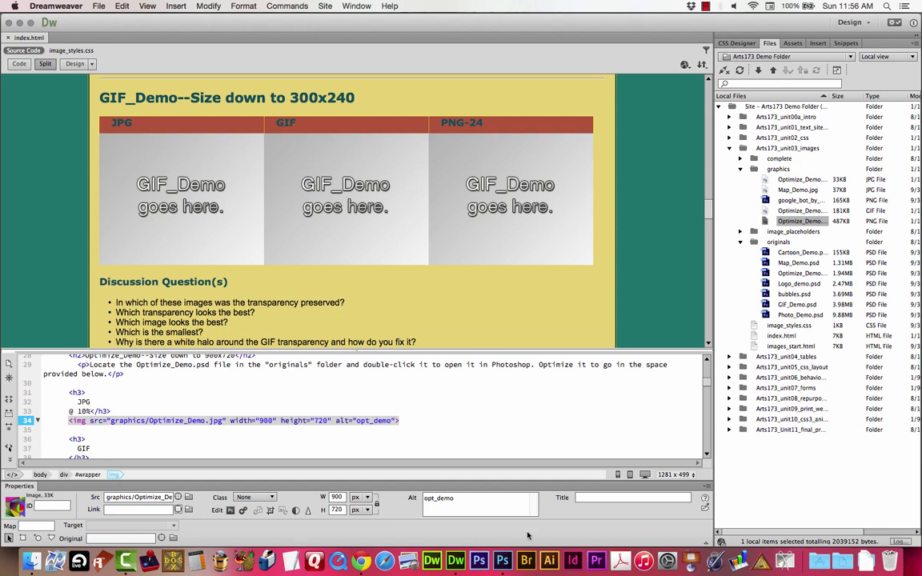
left_click(502, 561)
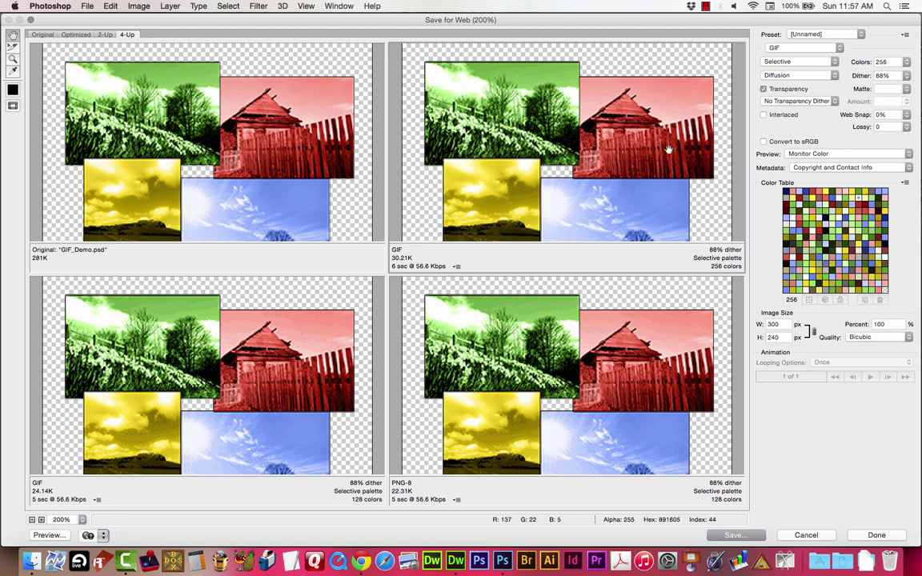
scroll(591, 191, "down", 3)
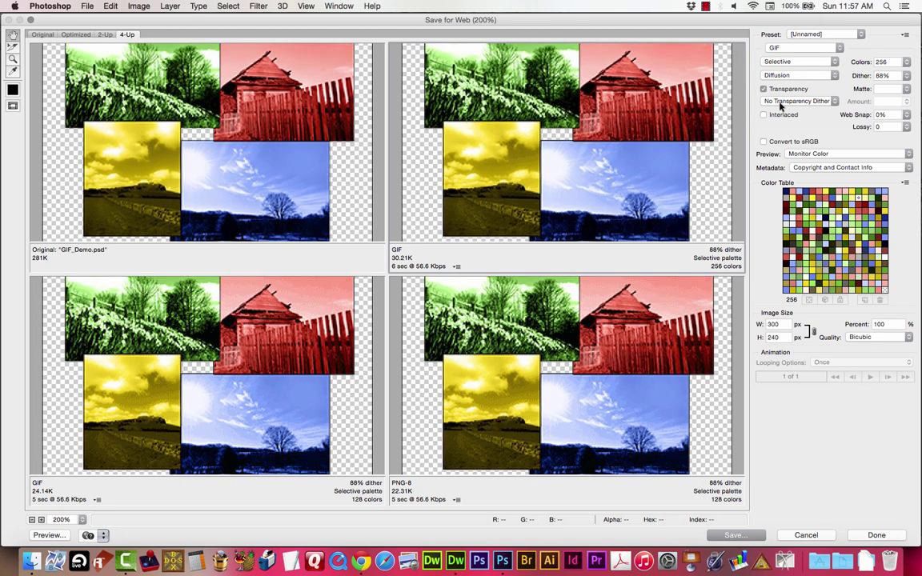
Try the Pattern dither method on the 256-color GIF version and inspect its preview.
left_click(784, 74)
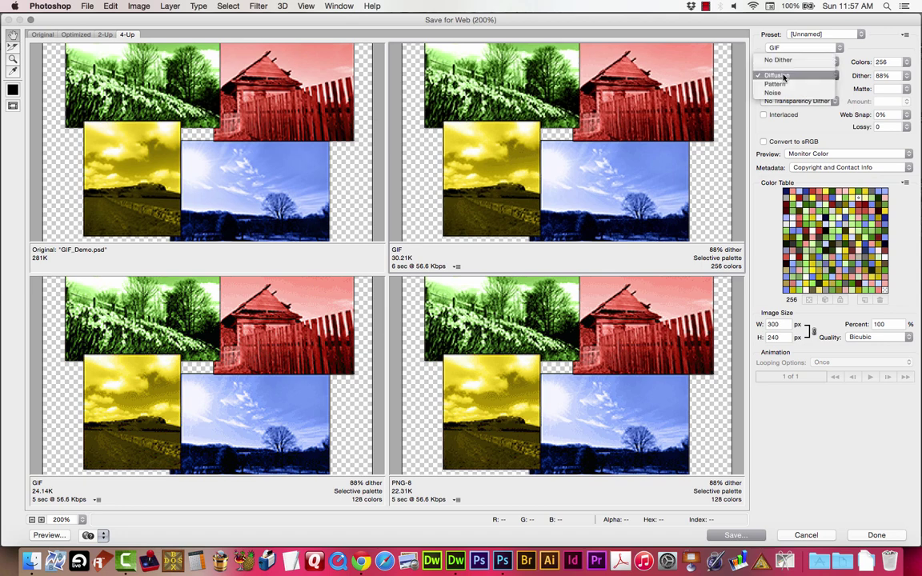
left_click(784, 75)
left_click(783, 75)
left_click(783, 84)
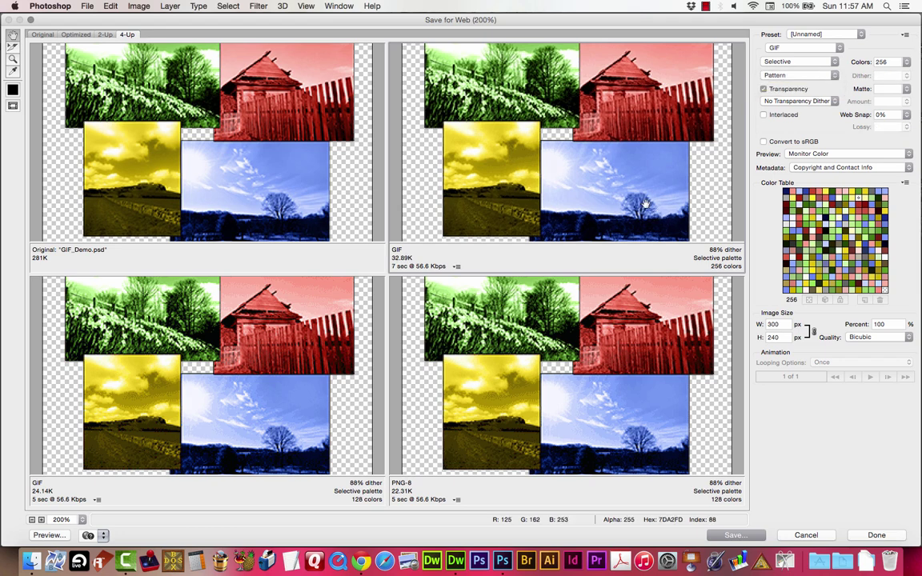
scroll(643, 186, "down", 2)
scroll(643, 185, "up", 4)
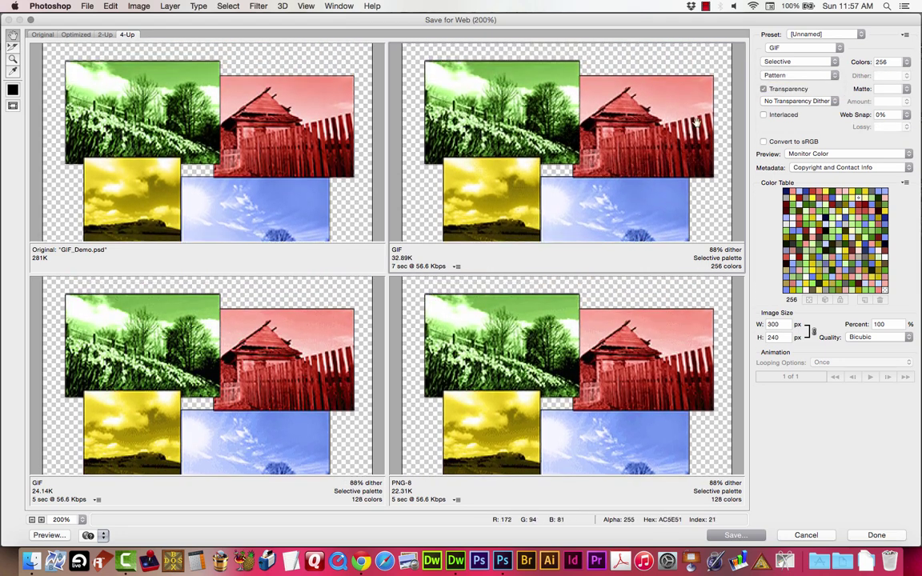
Set the dither method of the 256-color GIF version back to Diffusion.
left_click(798, 101)
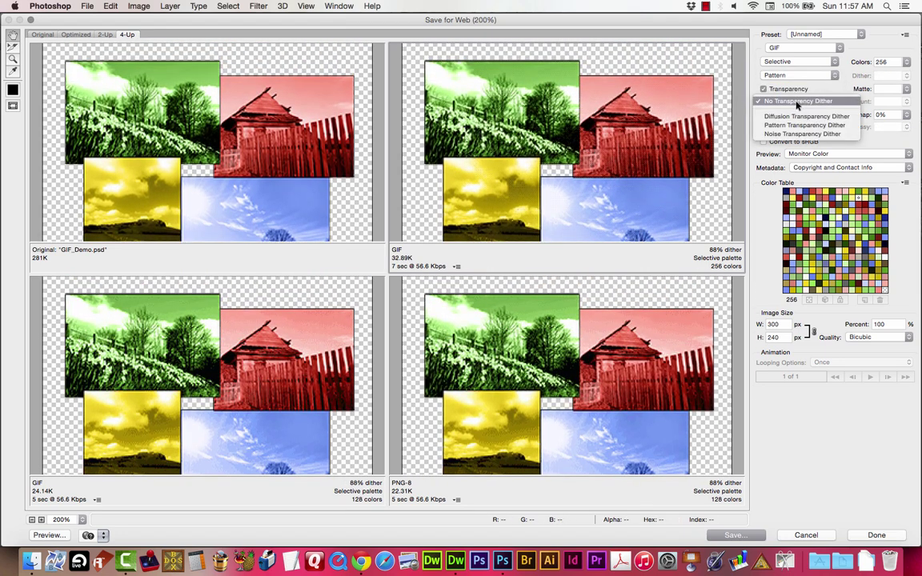
left_click(792, 75)
left_click(795, 74)
left_click(796, 68)
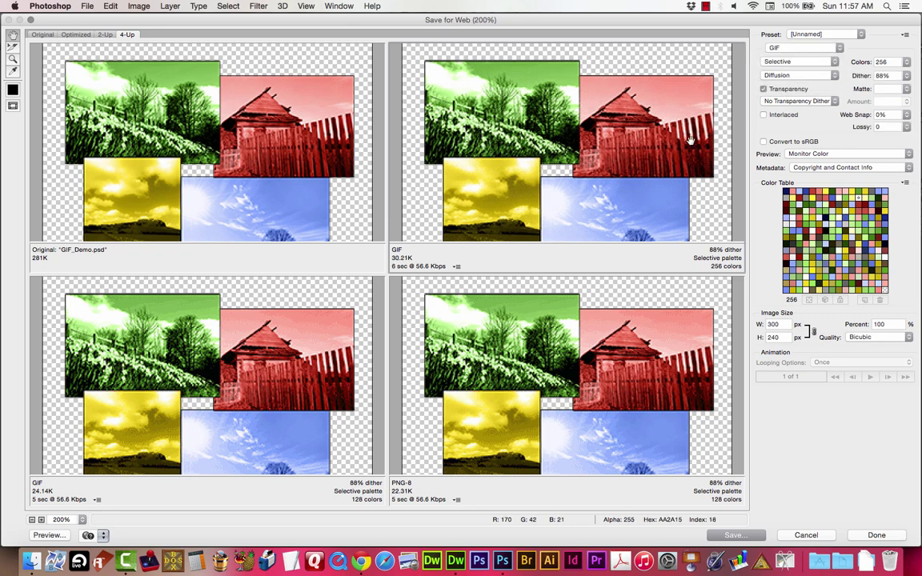
Save the 256-color diffusion-dithered version as GIF_Demo.gif in the graphics folder.
scroll(655, 112, "down", 5)
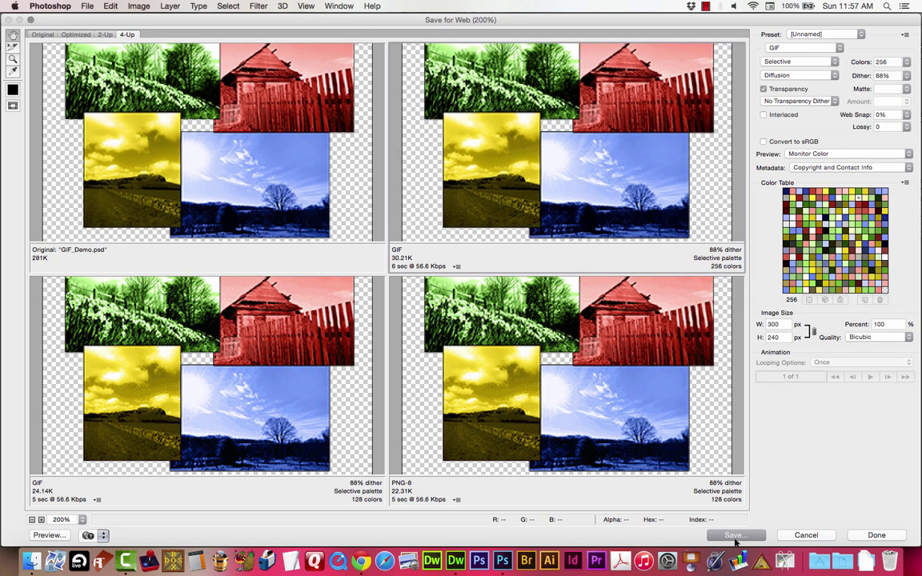
left_click(735, 535)
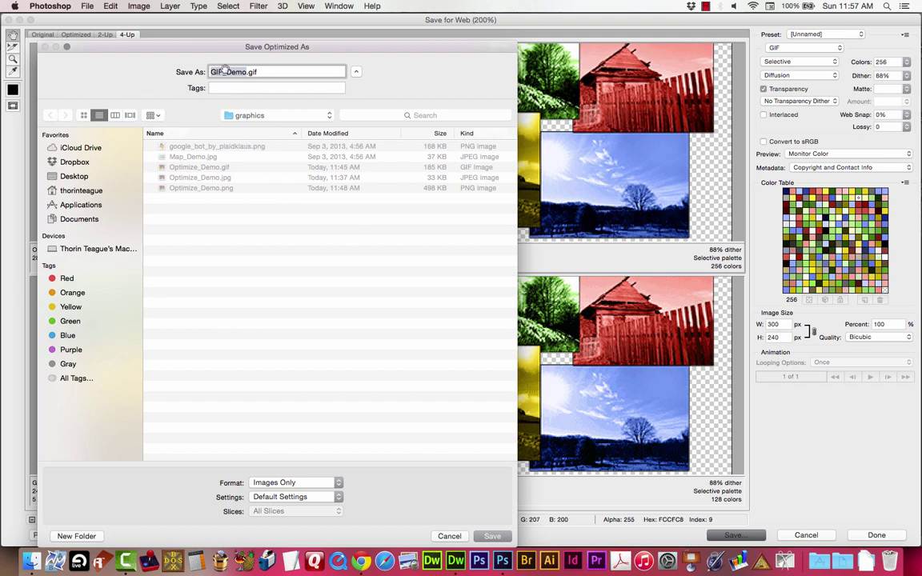
left_click(494, 537)
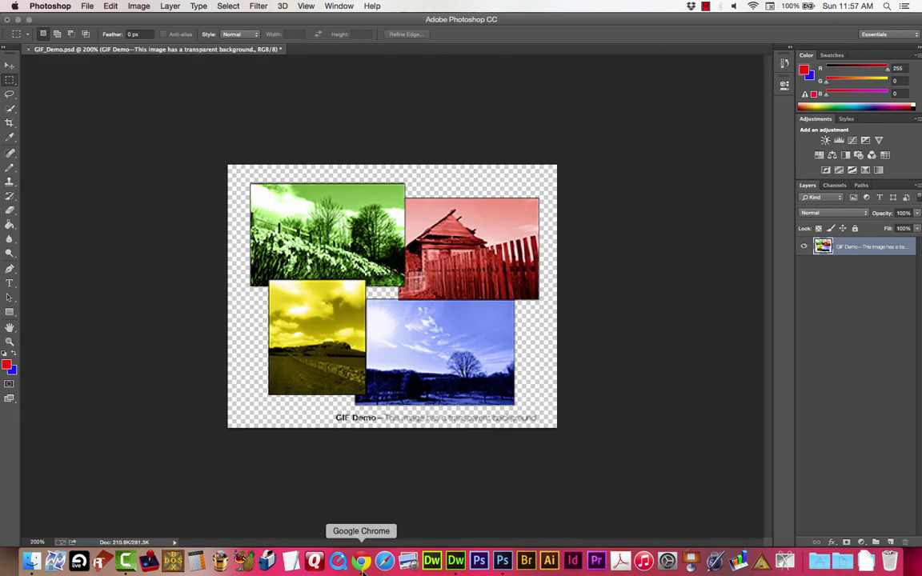
Switch to Dreamweaver and link the placeholder image under the GIF heading to graphics/GIF_Demo.gif.
left_click(456, 561)
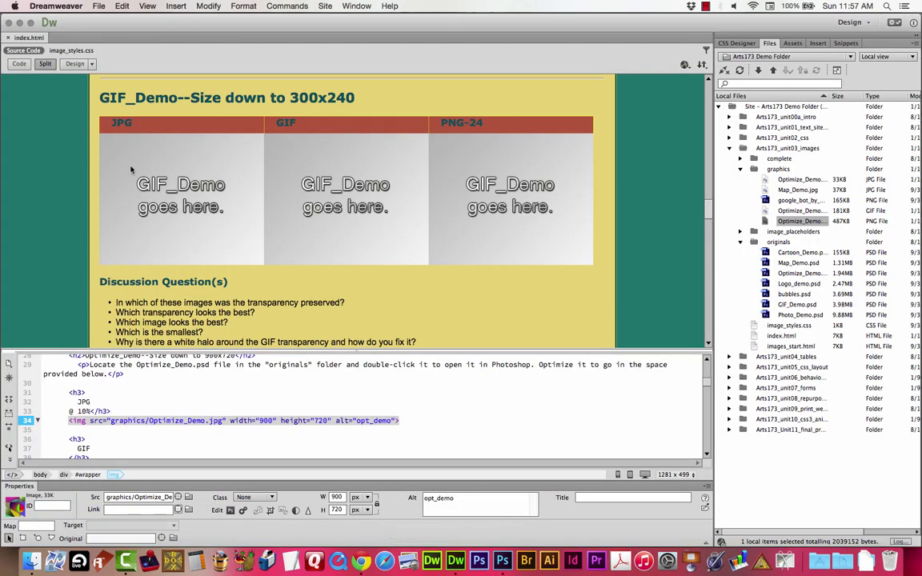
left_click(301, 170)
left_click(276, 122)
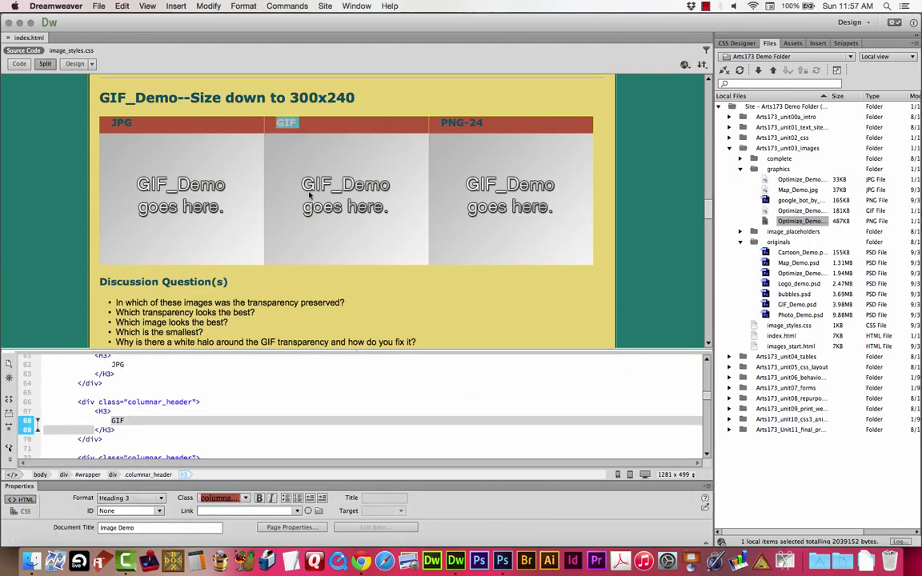
left_click(324, 180)
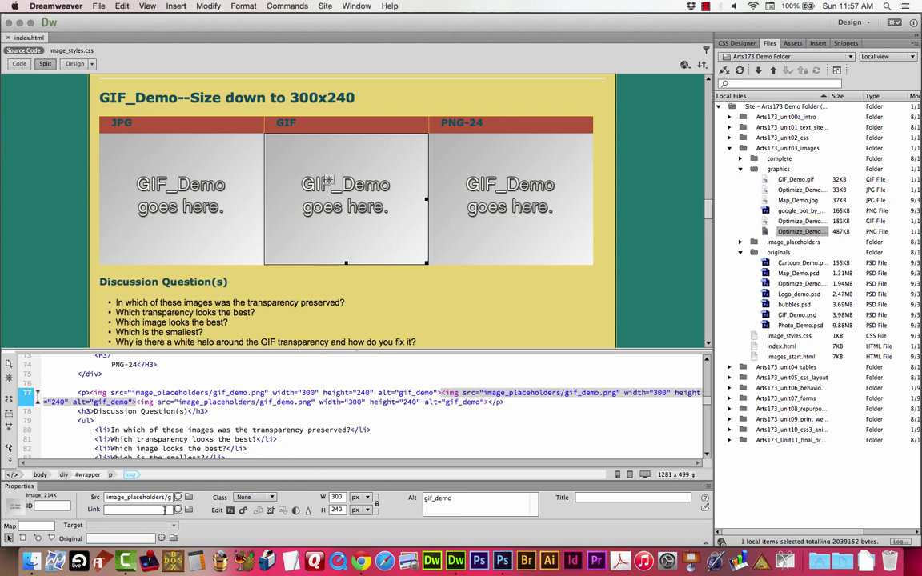
left_click_drag(180, 497, 766, 181)
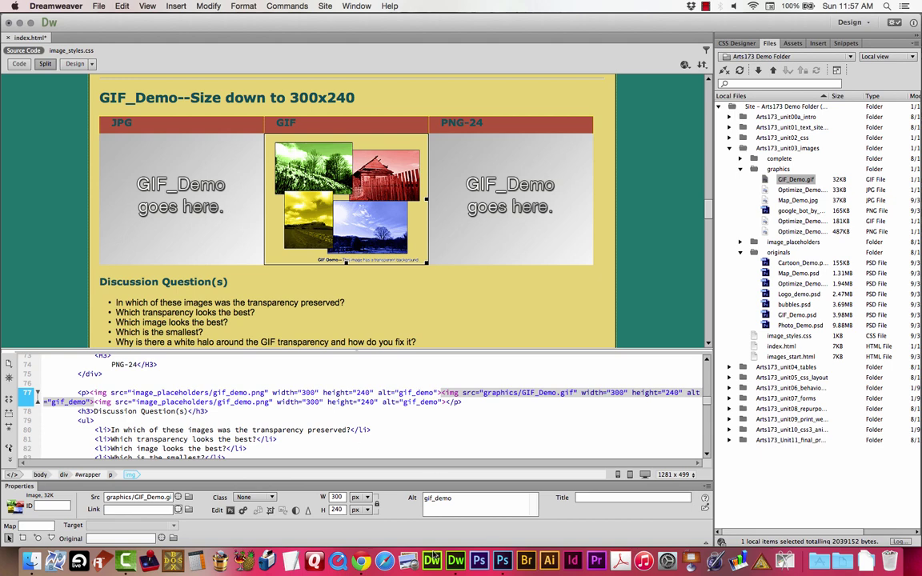
In Photoshop, reopen Save for Web, apply the JPEG High preset to the 256-color GIF version and repopulate the preview views.
left_click(502, 561)
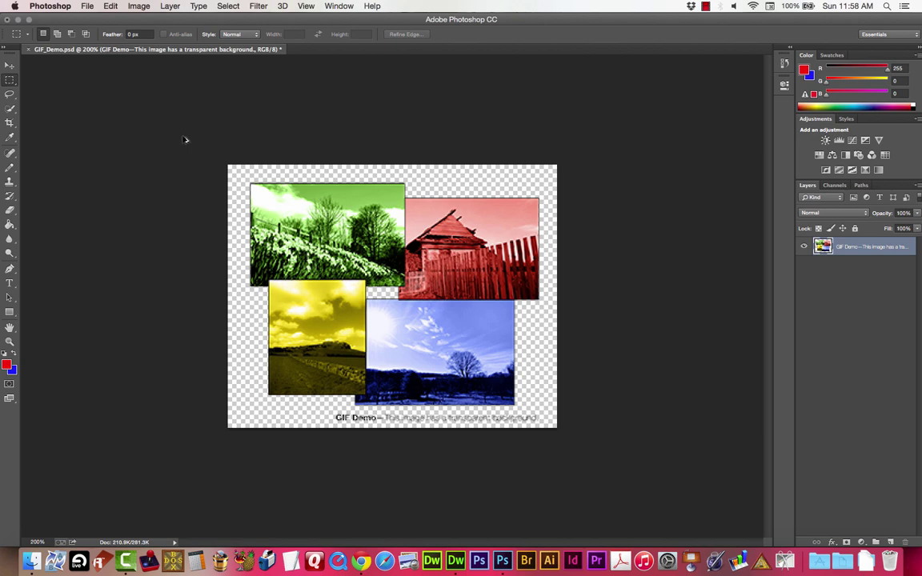
key("super+alt+shift+s")
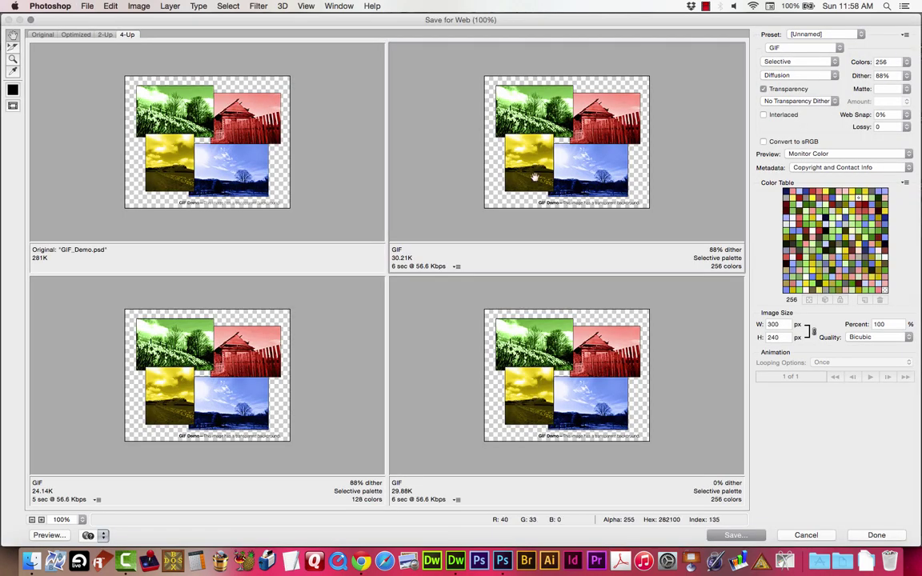
left_click(813, 34)
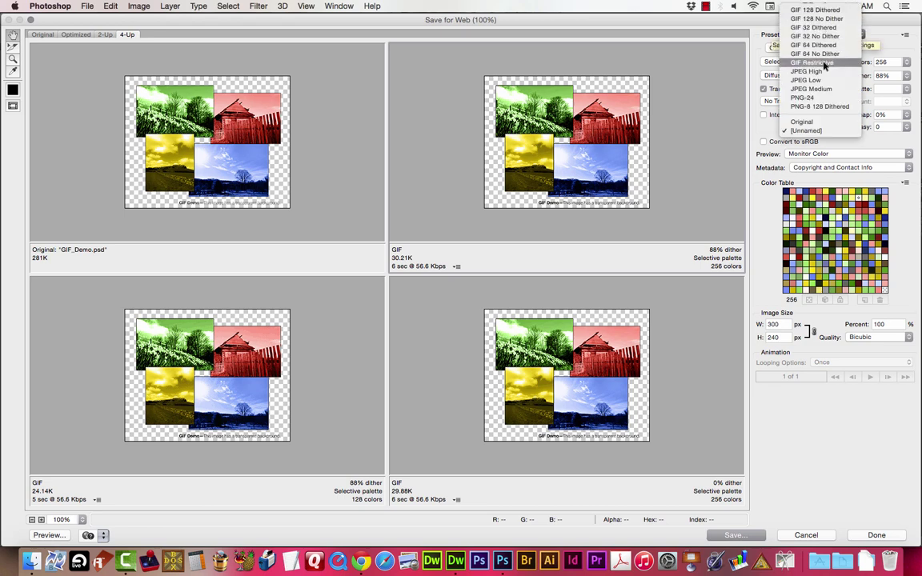
left_click(818, 72)
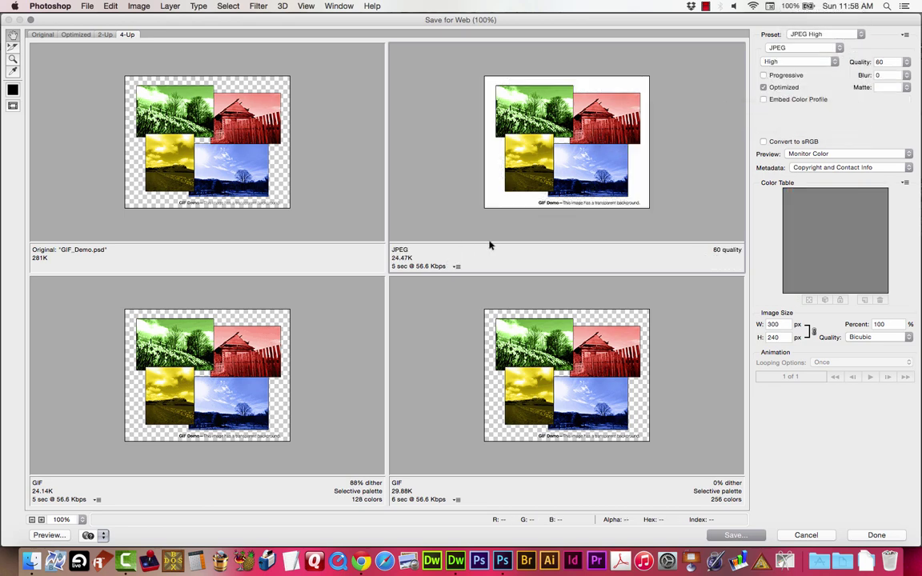
left_click(906, 35)
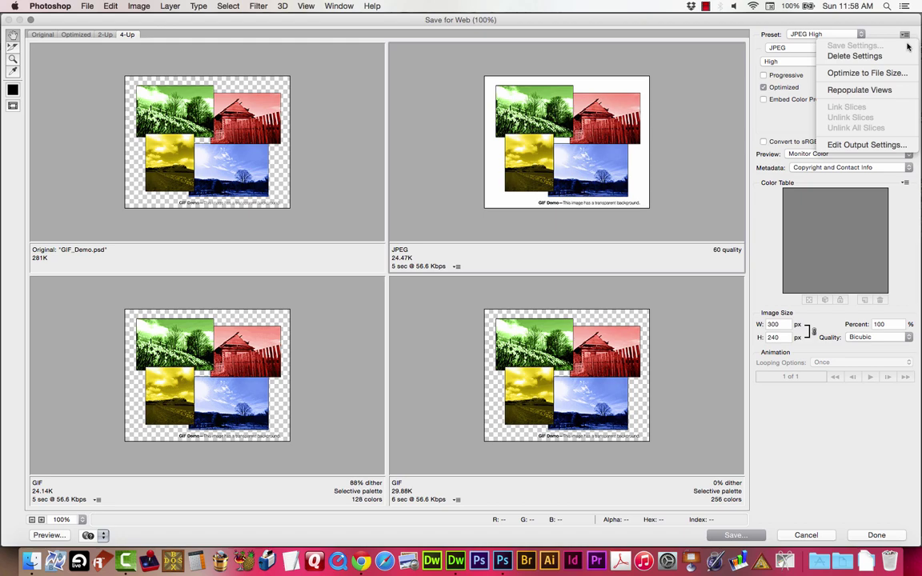
left_click(886, 93)
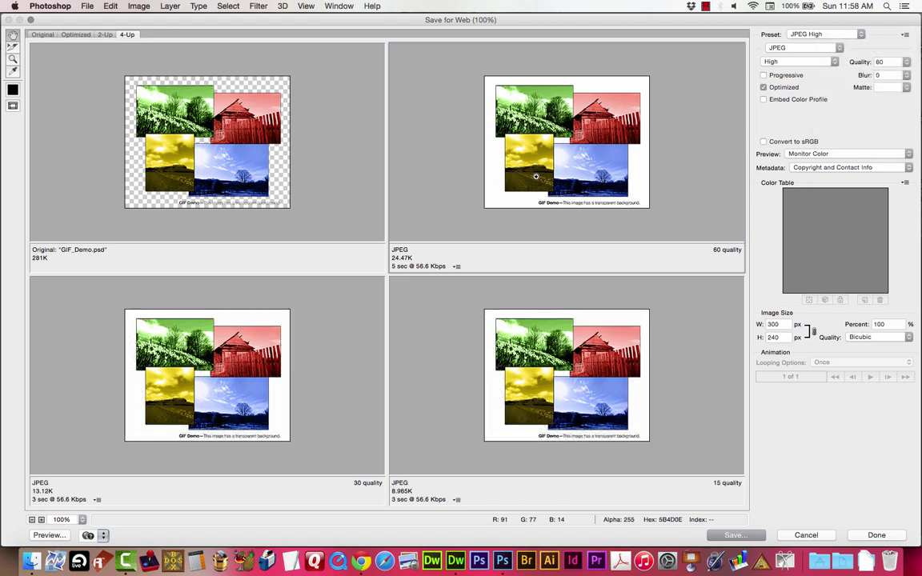
Compare the photos, edges and caption text of the JPEG variants with the original at 300% magnification.
key("super+plus")
key("super+plus")
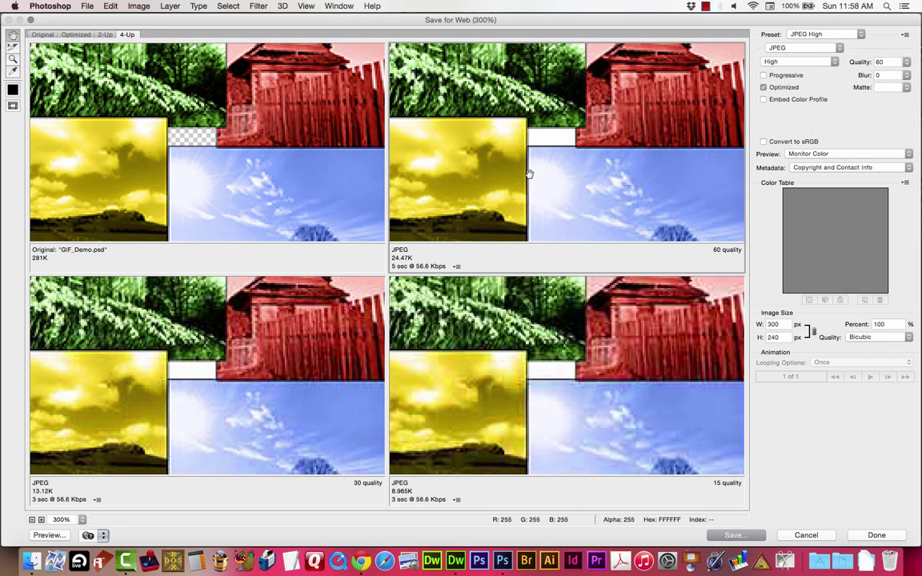
left_click_drag(589, 171, 586, 103)
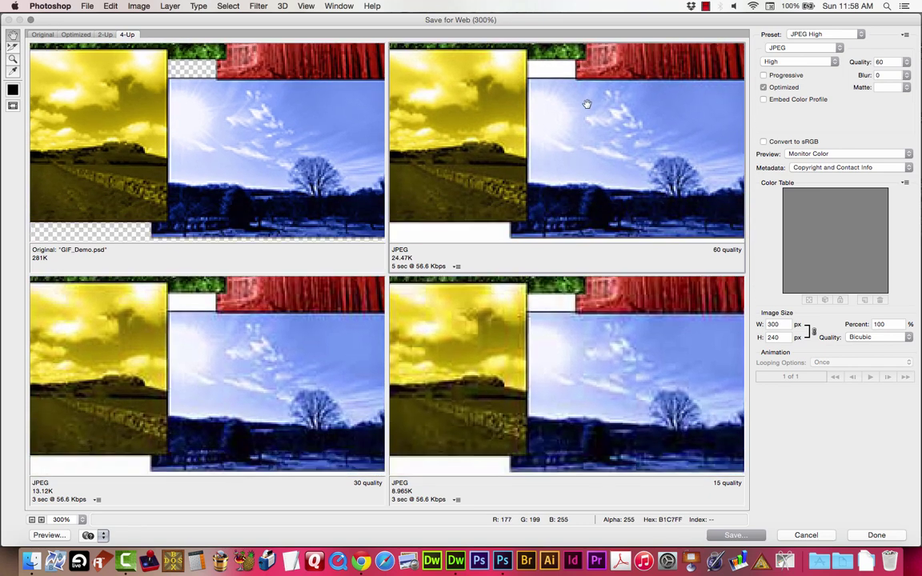
left_click_drag(537, 147, 541, 460)
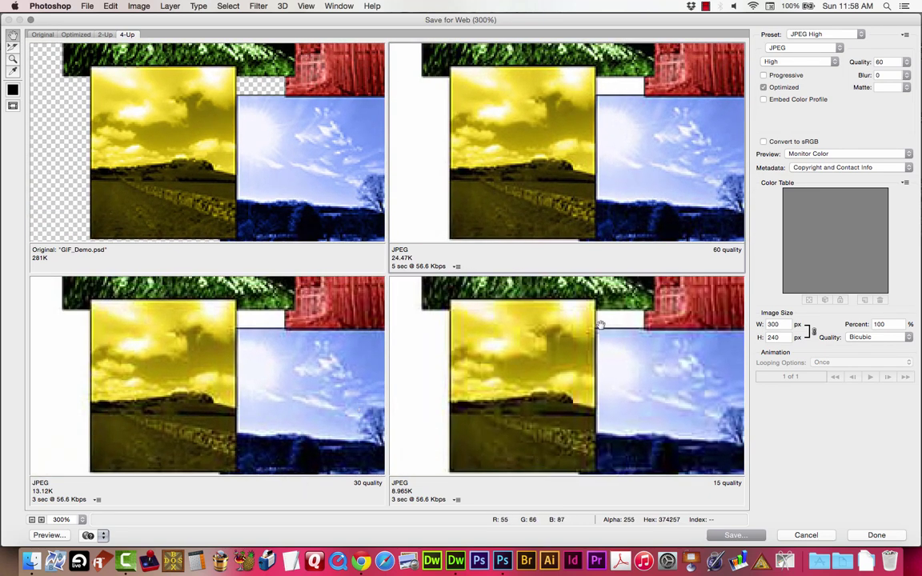
scroll(619, 145, "up", 5)
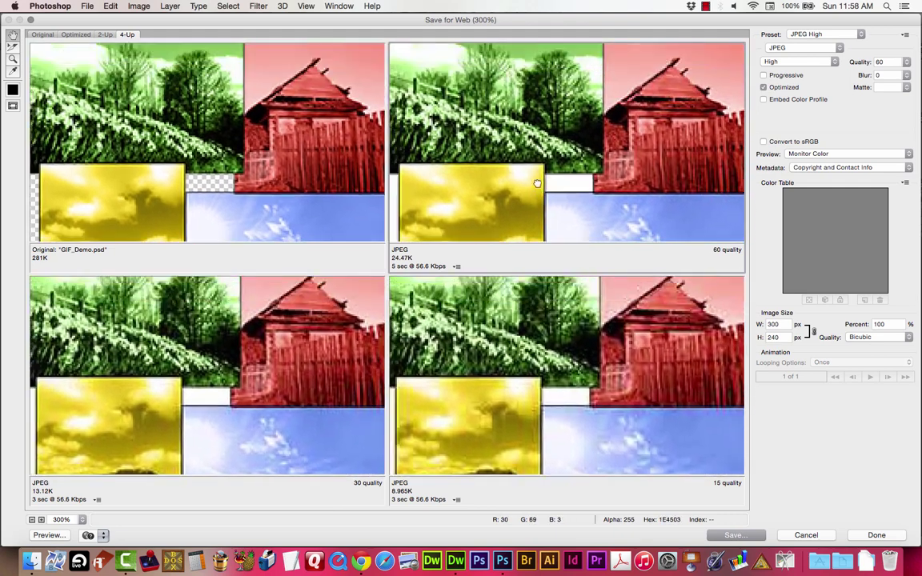
scroll(632, 152, "right", 3)
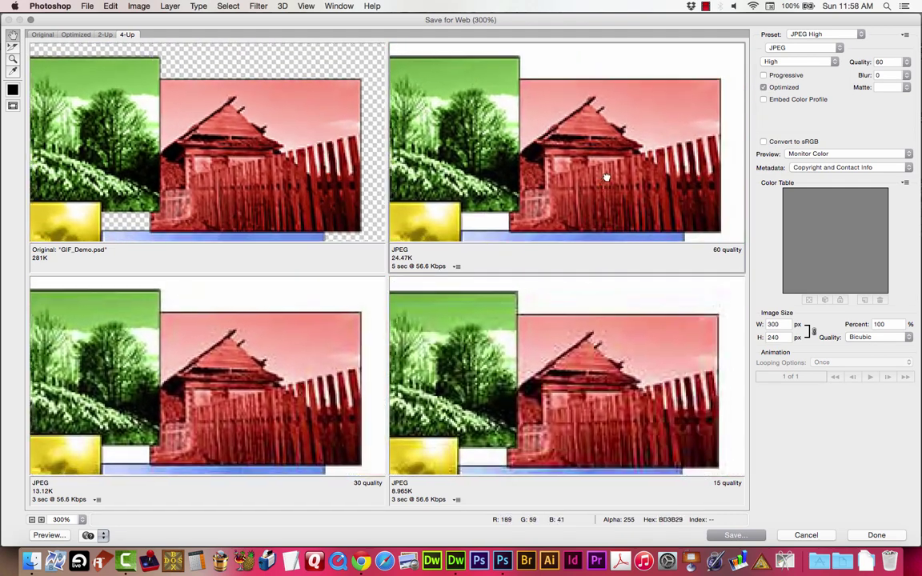
scroll(606, 175, "down", 5)
scroll(560, 168, "down", 5)
scroll(560, 168, "left", 3)
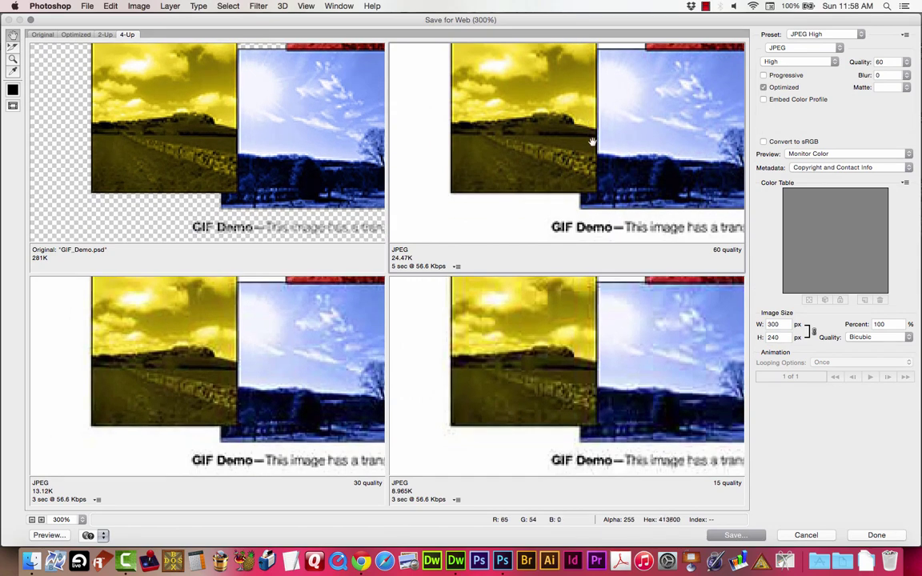
scroll(593, 172, "right", 5)
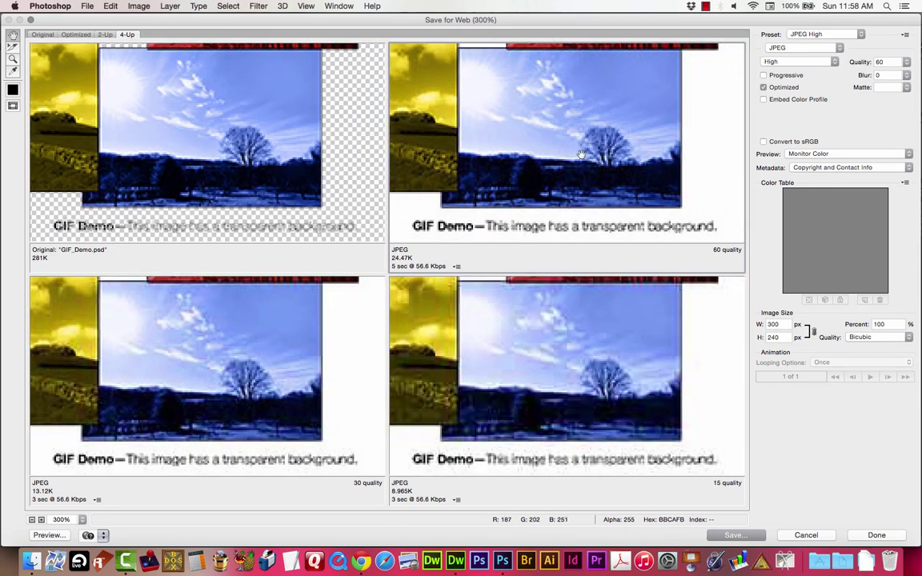
scroll(571, 125, "up", 5)
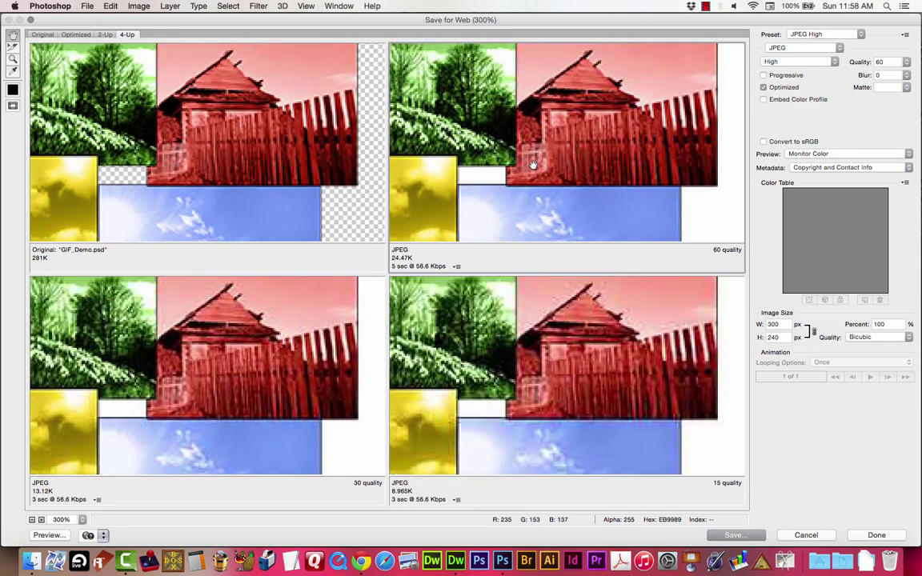
scroll(621, 234, "up", 5)
scroll(621, 234, "left", 3)
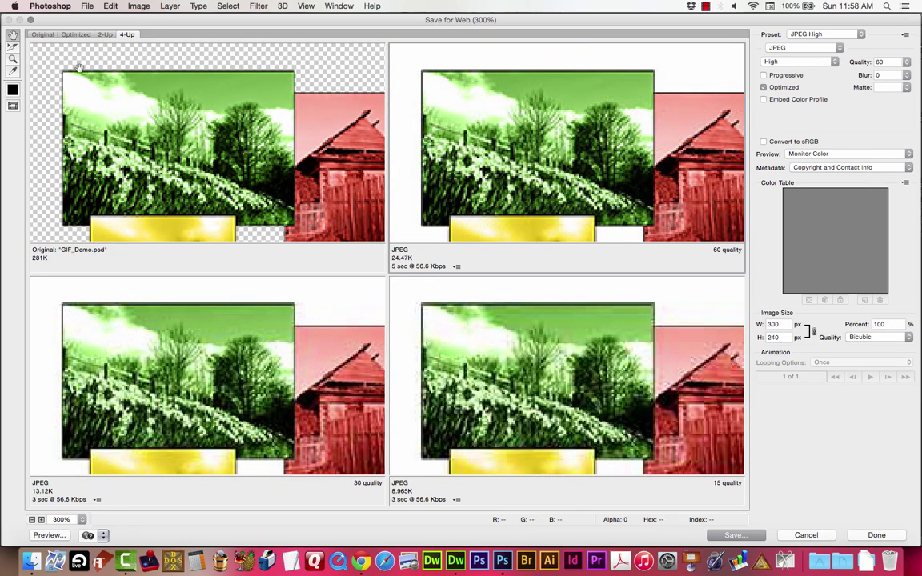
scroll(217, 123, "down", 10)
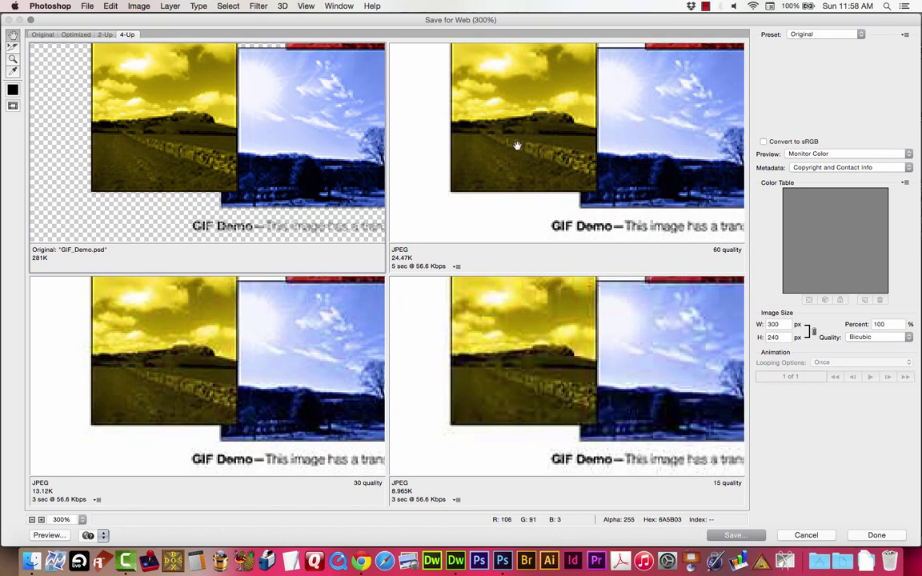
Select the 60-quality JPEG variant and inspect its yellow, green and red photos against the other versions at 300%.
left_click_drag(516, 144, 516, 192)
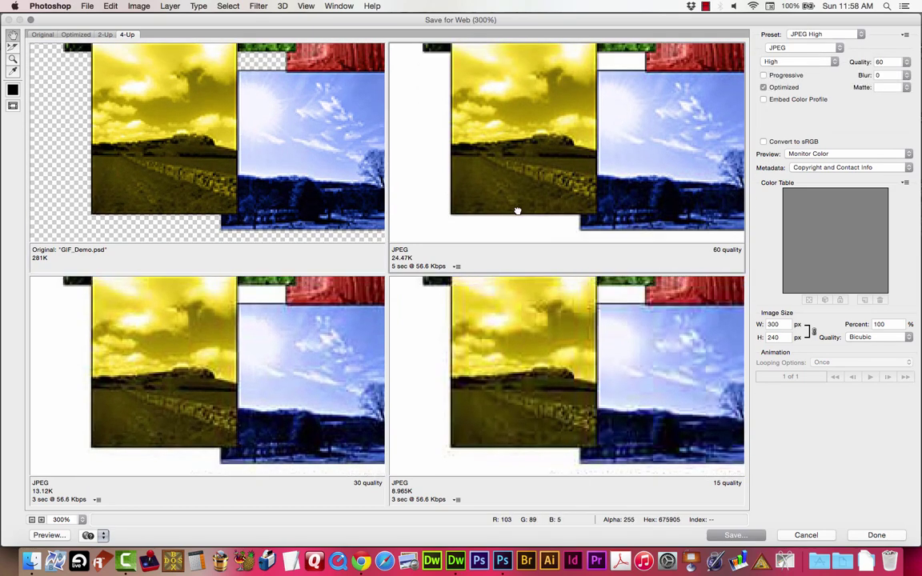
left_click_drag(522, 147, 522, 182)
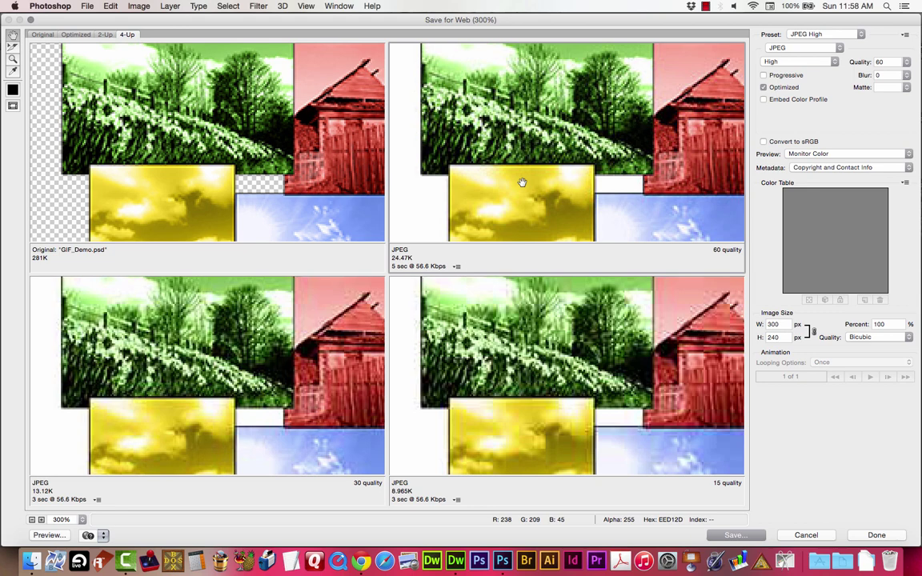
scroll(537, 118, "up", 3)
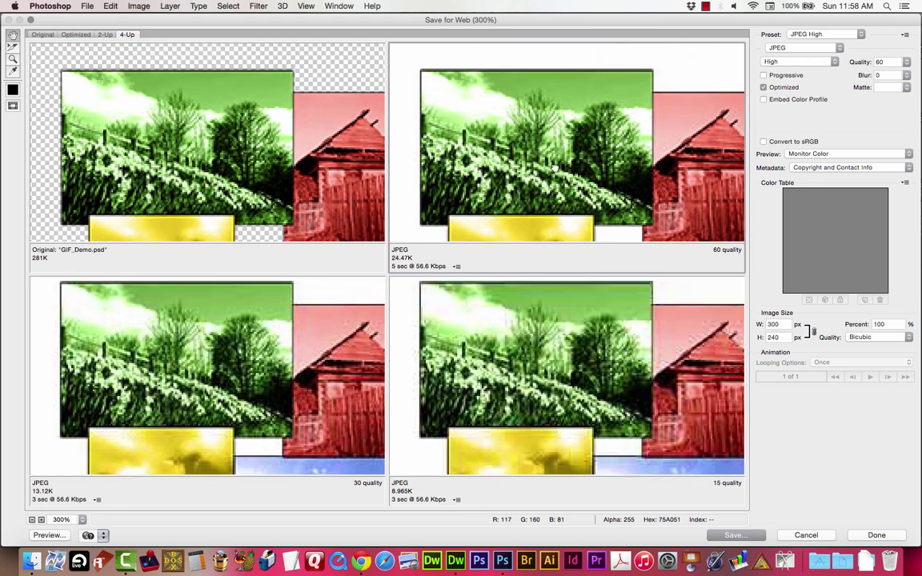
scroll(514, 181, "right", 5)
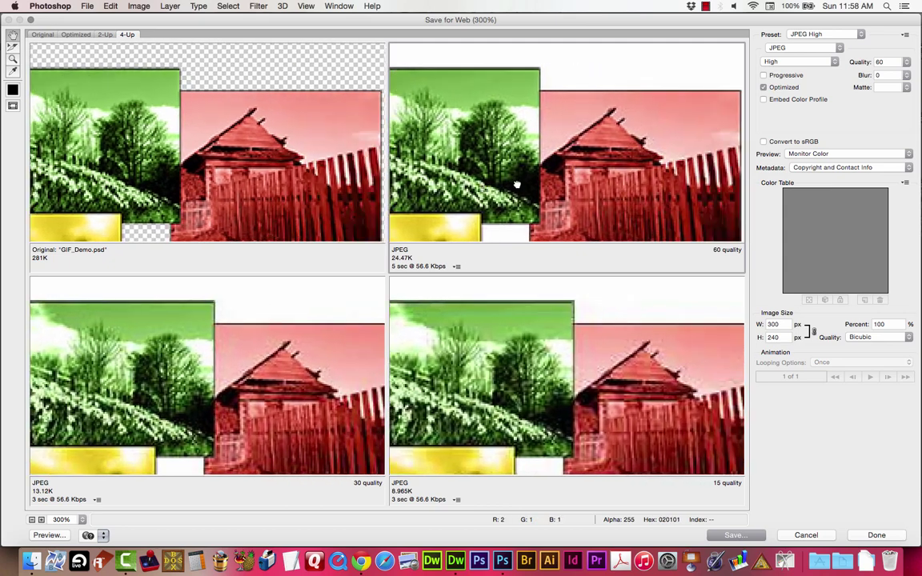
scroll(665, 184, "left", 5)
scroll(666, 183, "down", 3)
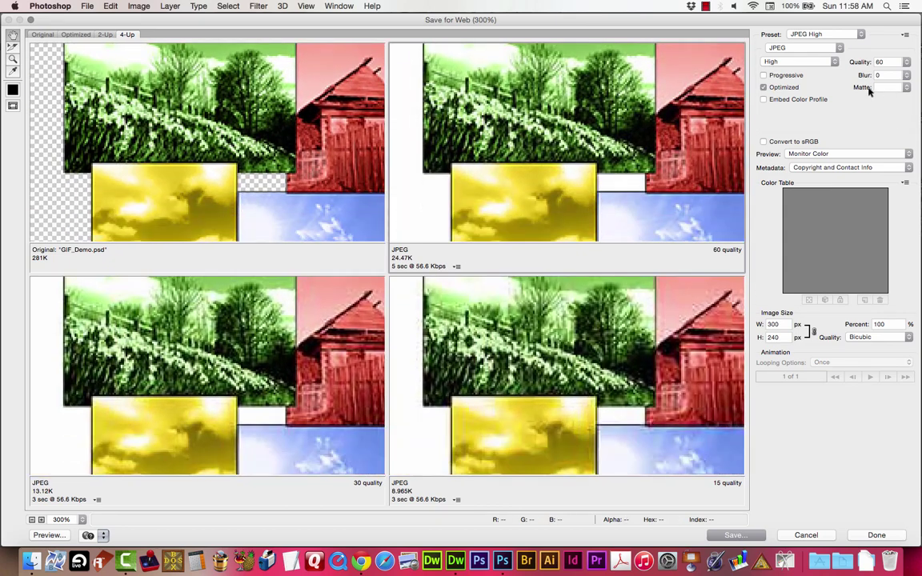
left_click(886, 89)
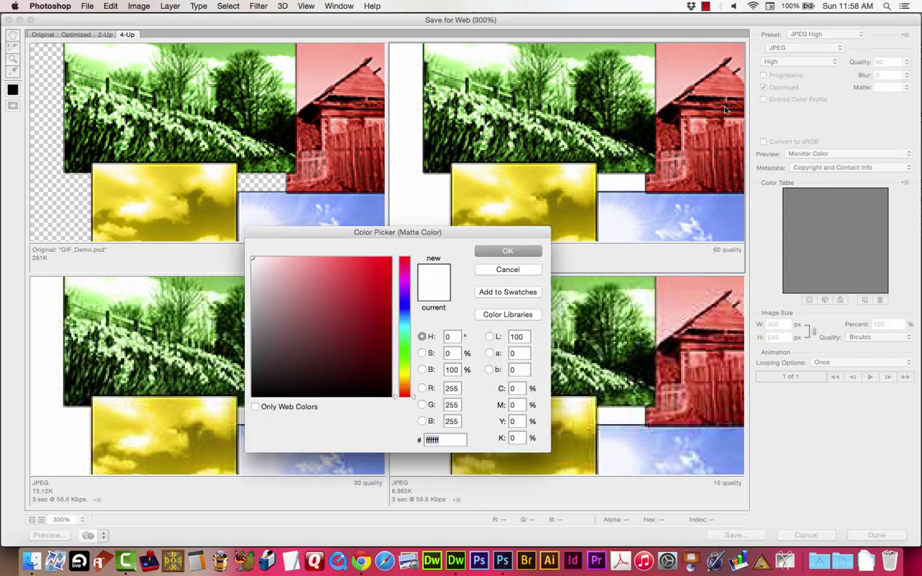
left_click(405, 383)
left_click_drag(370, 367, 390, 277)
left_click_drag(405, 383, 408, 378)
left_click(362, 267)
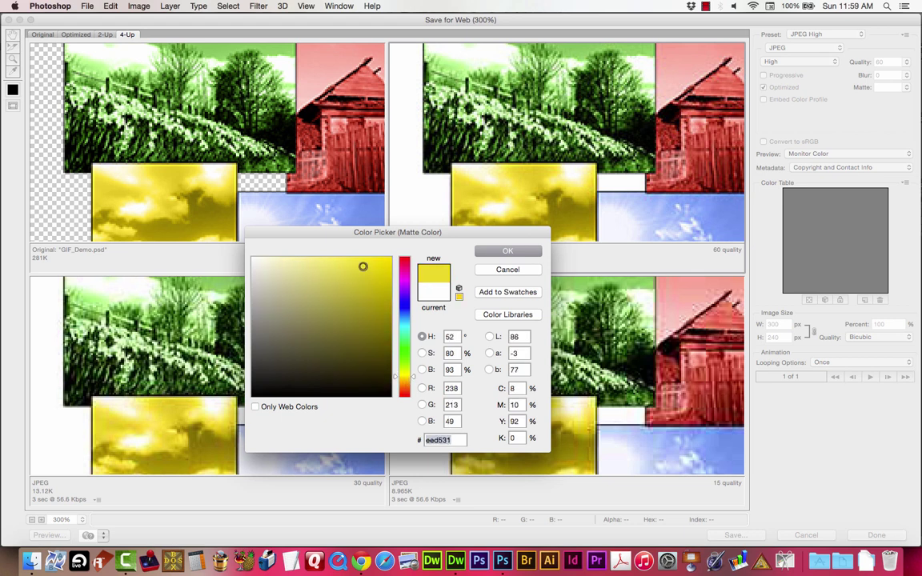
left_click(518, 269)
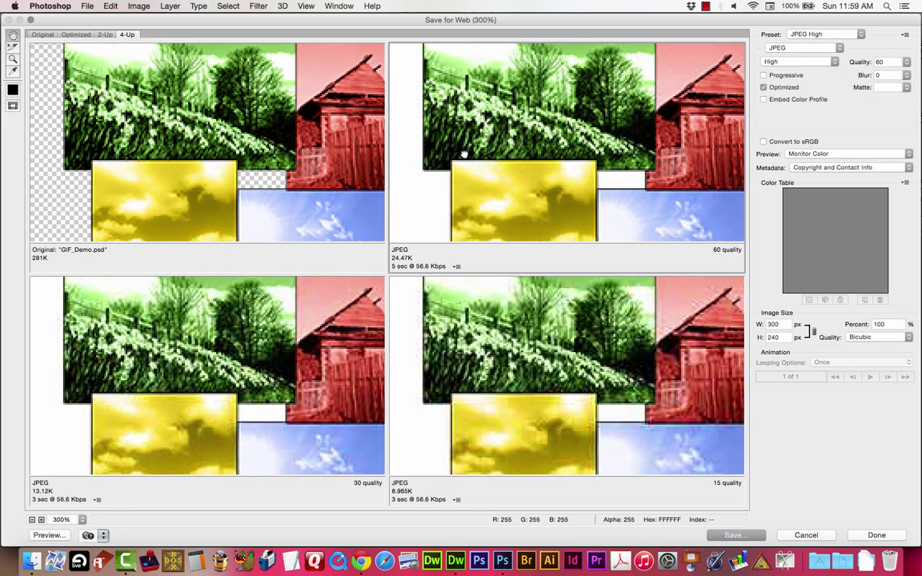
Check the yellow page background around the GIF in Dreamweaver and compare it with the JPEG preview in Photoshop.
scroll(463, 154, "down", 2)
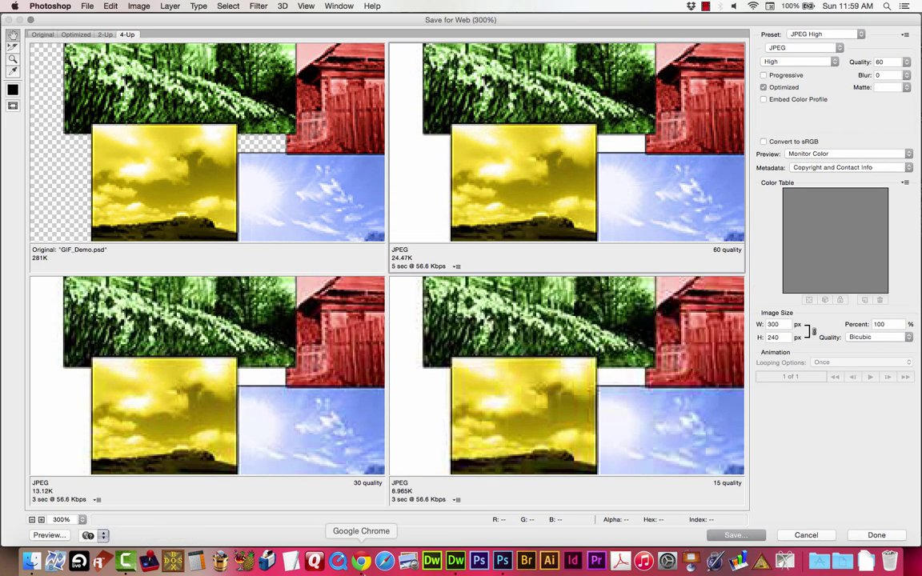
left_click(454, 563)
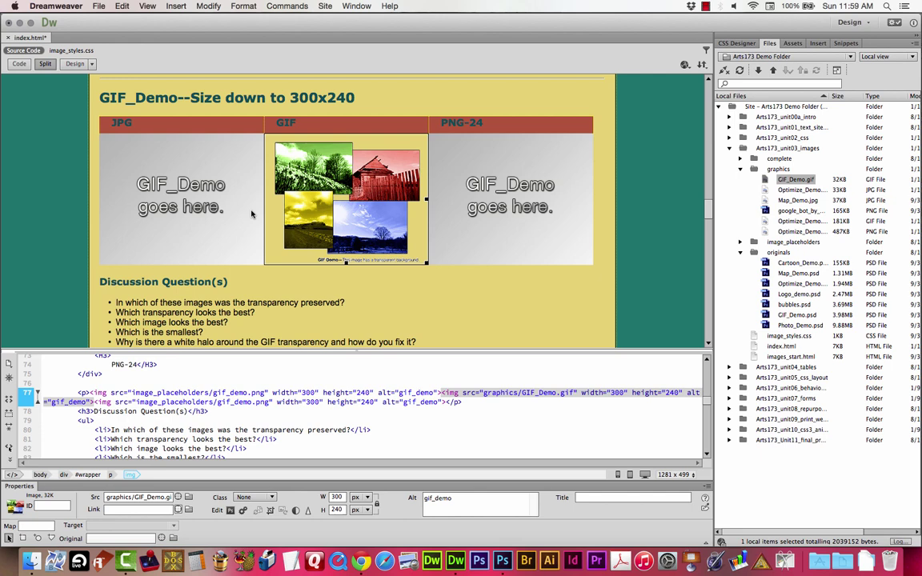
left_click(502, 560)
scroll(478, 216, "up", 5)
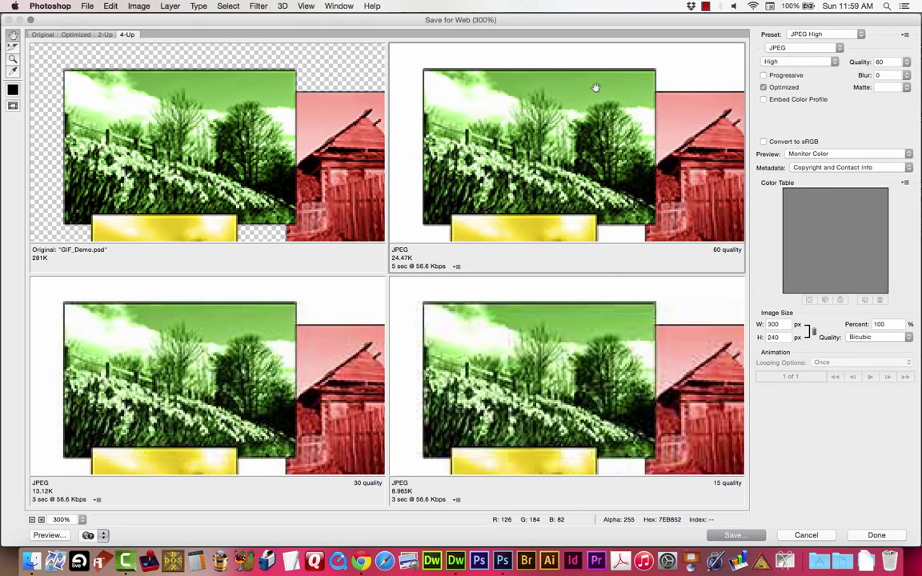
scroll(469, 89, "right", 1)
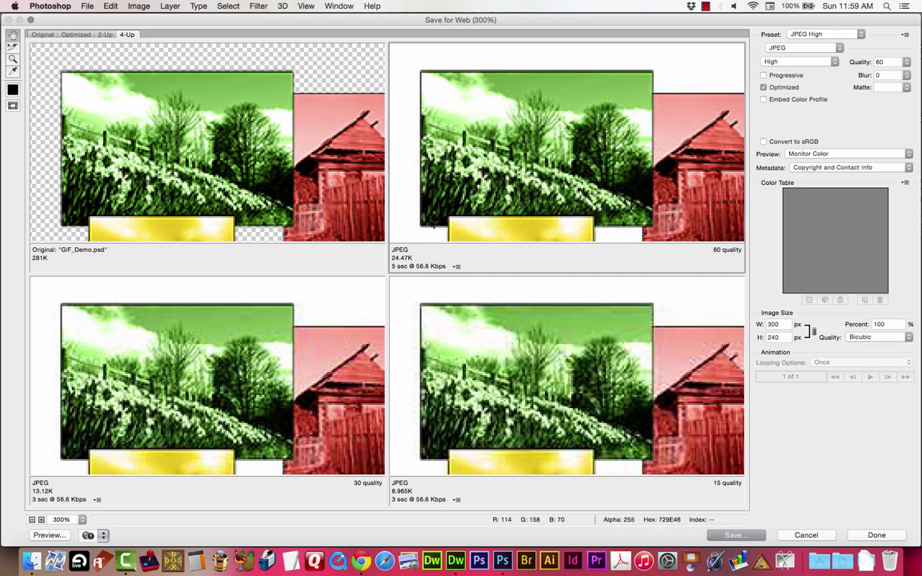
Save the 60-quality JPEG version as GIF_Demo.jpg in the graphics folder.
left_click(734, 537)
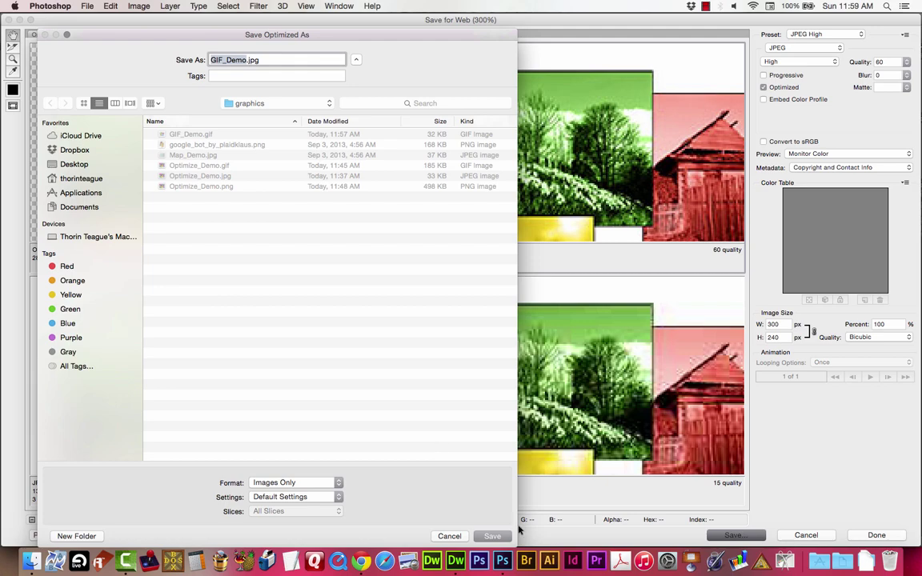
left_click(449, 537)
key("Escape")
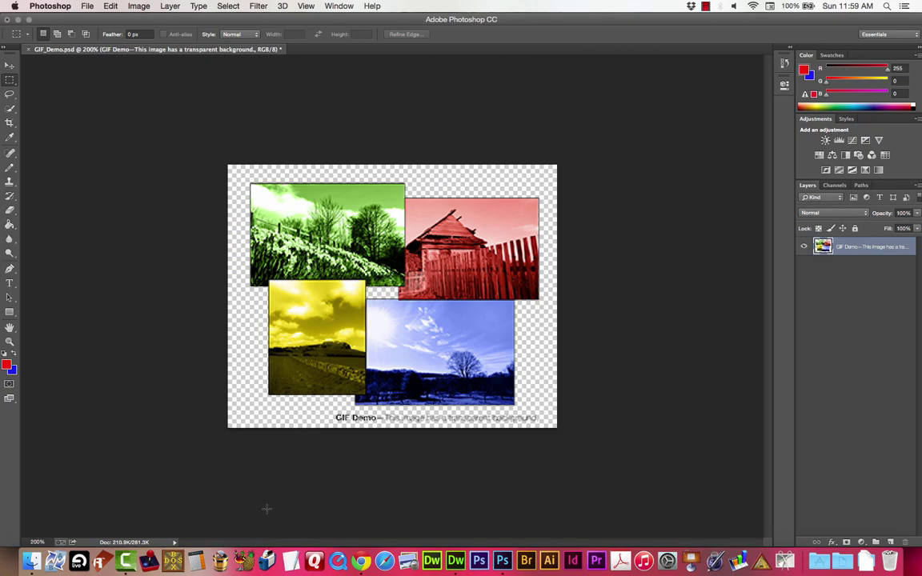
Switch to Dreamweaver, link the placeholder image under the JPG heading to graphics/GIF_Demo.jpg and select the PNG-24 placeholder.
left_click(432, 561)
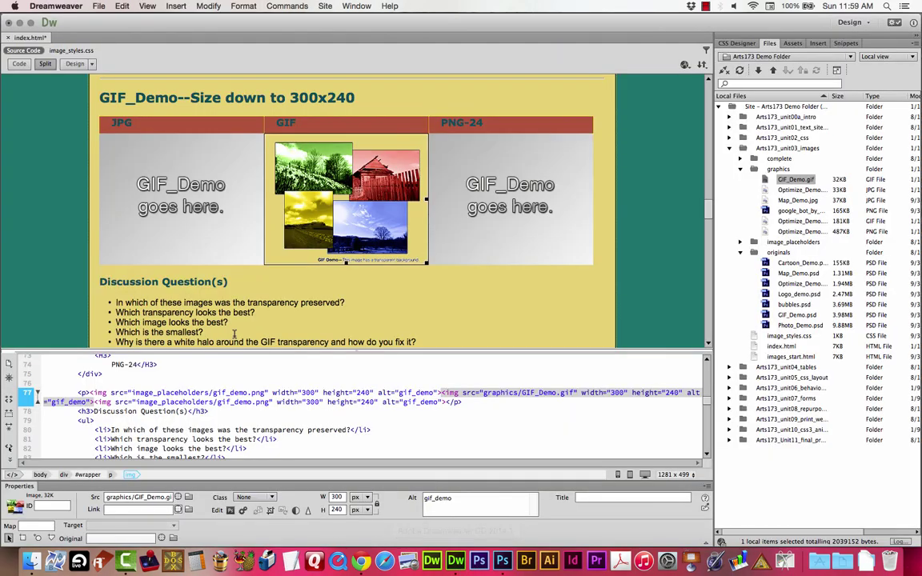
left_click(177, 210)
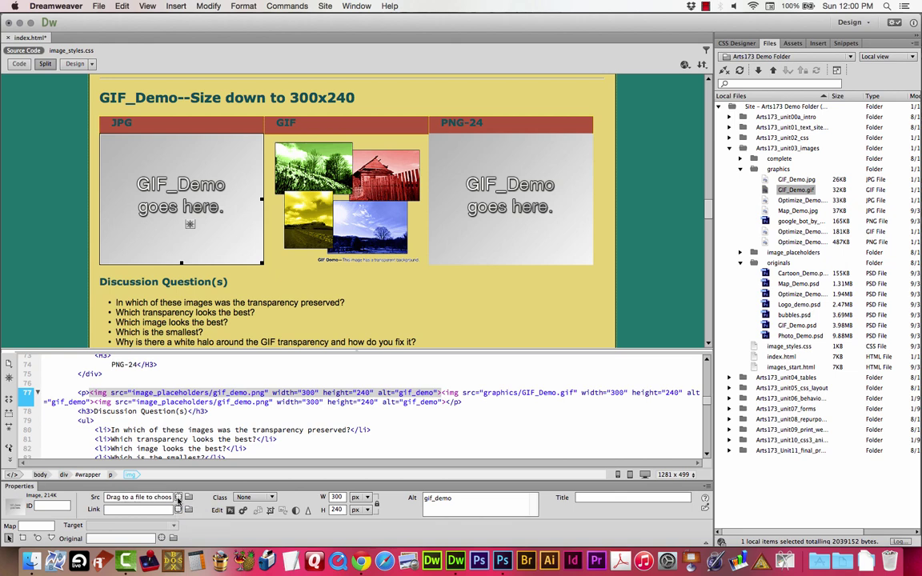
left_click_drag(178, 499, 766, 182)
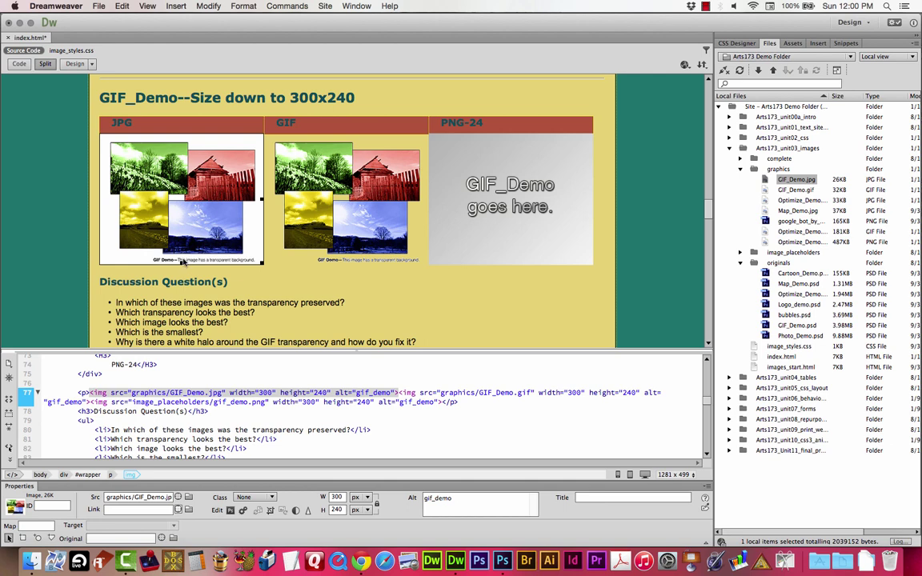
left_click(333, 227)
left_click(565, 180)
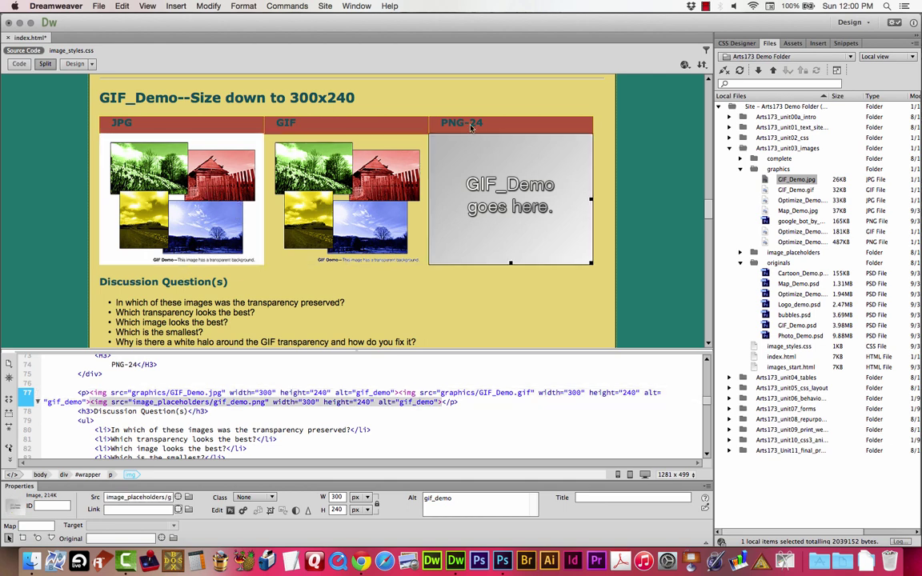
Switch to Photoshop, reopen Save for Web and apply the PNG-24 preset to the 60-quality JPEG version.
left_click(478, 561)
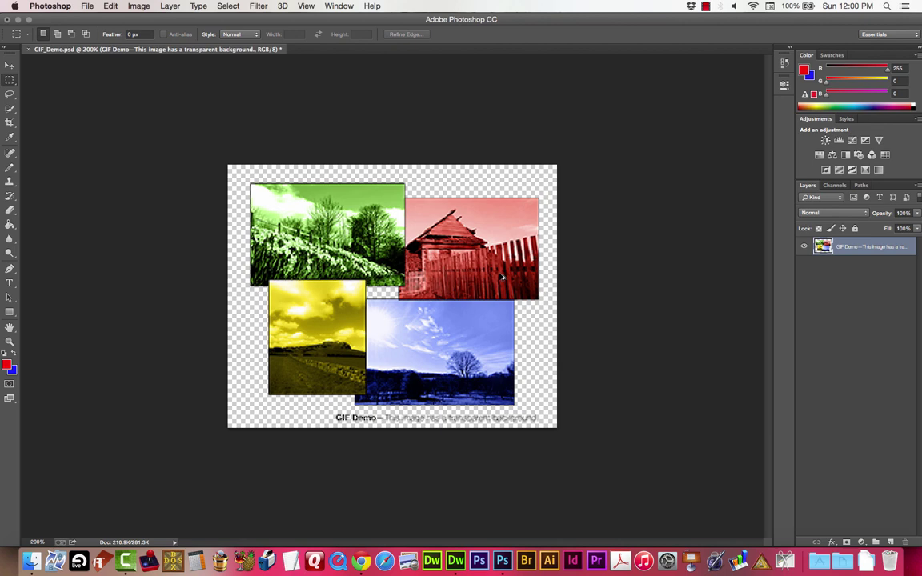
key("super+alt+shift+s")
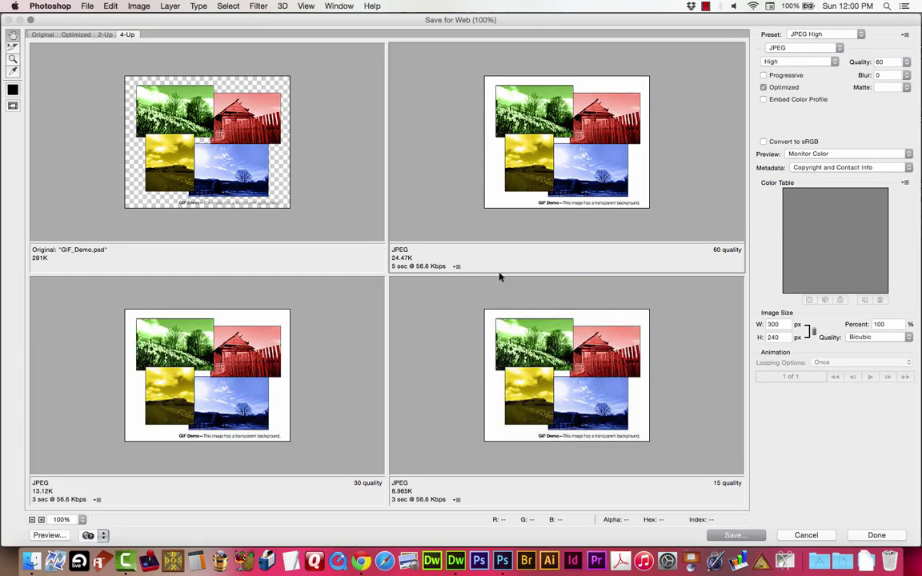
left_click(817, 35)
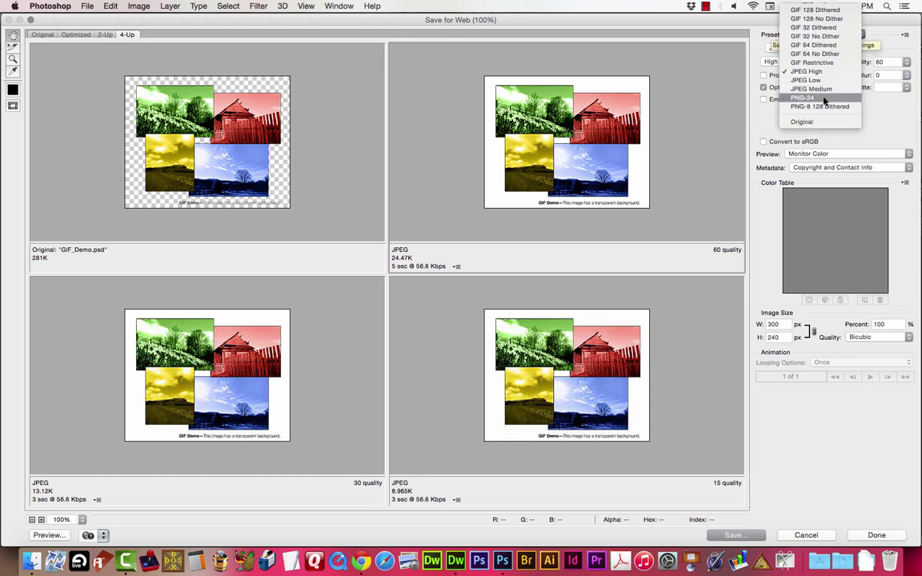
left_click(824, 98)
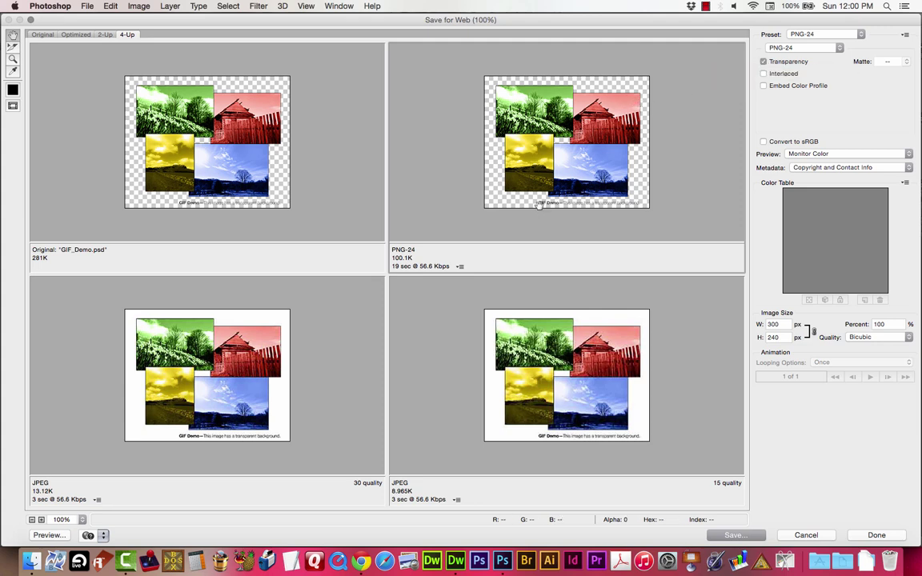
Inspect the PNG-24 version at 200% magnification and save it as GIF_Demo.png in the graphics folder.
key("super+plus")
left_click_drag(570, 191, 576, 96)
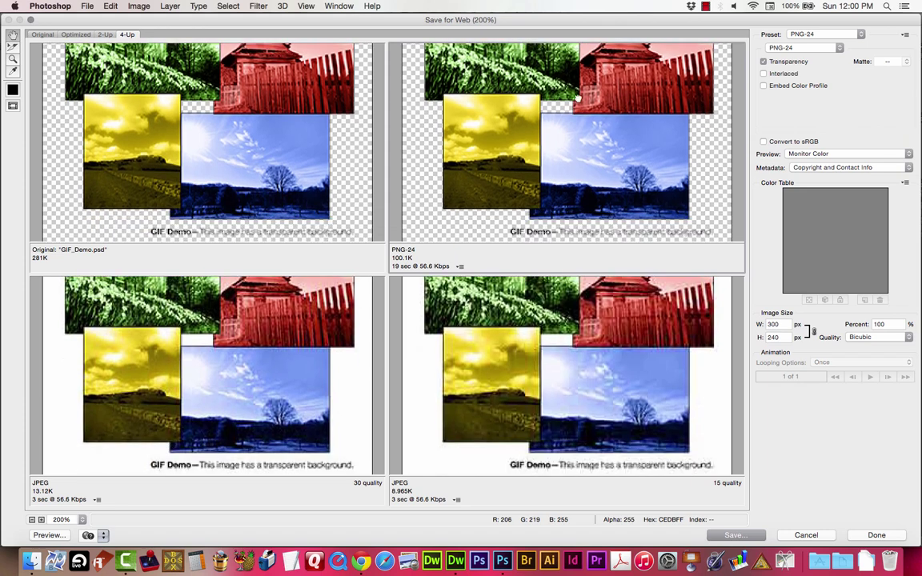
left_click_drag(617, 140, 611, 107)
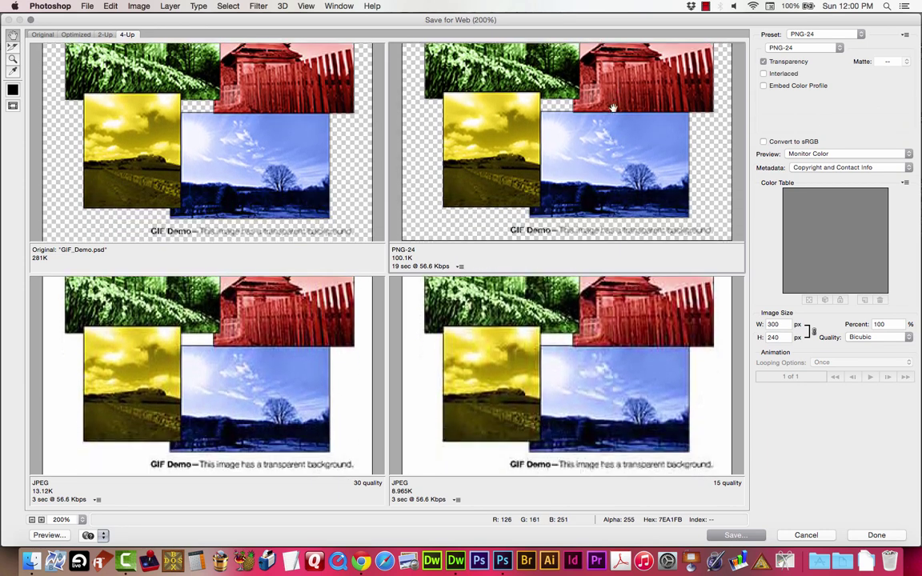
left_click(742, 536)
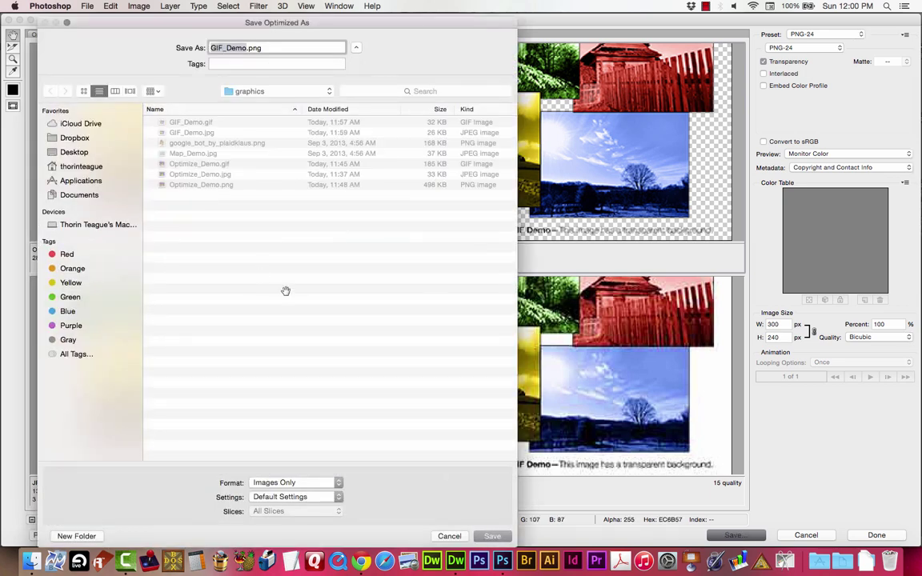
left_click(487, 537)
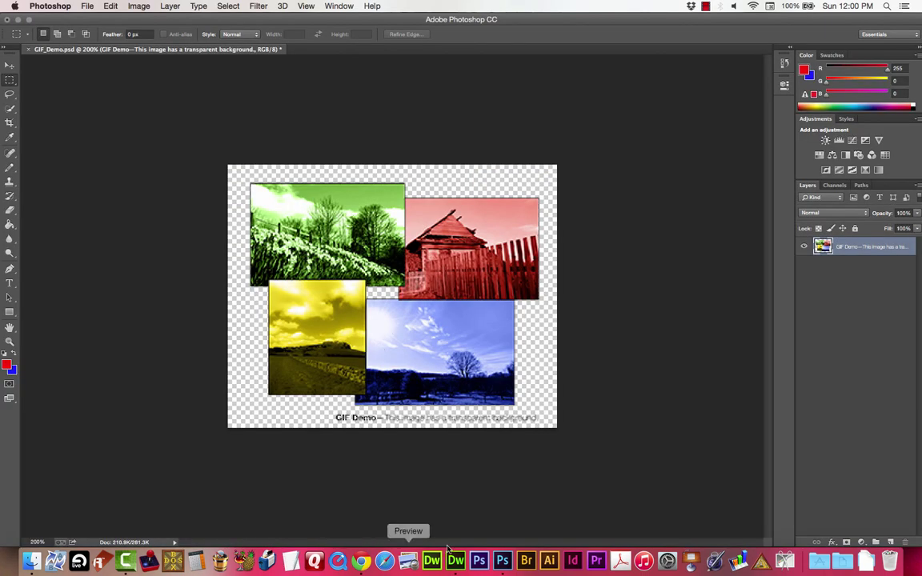
Look for GIF_Demo.png in Dreamweaver's site files and in the graphics folder through Photoshop's Save for Web, without saving again.
left_click(455, 560)
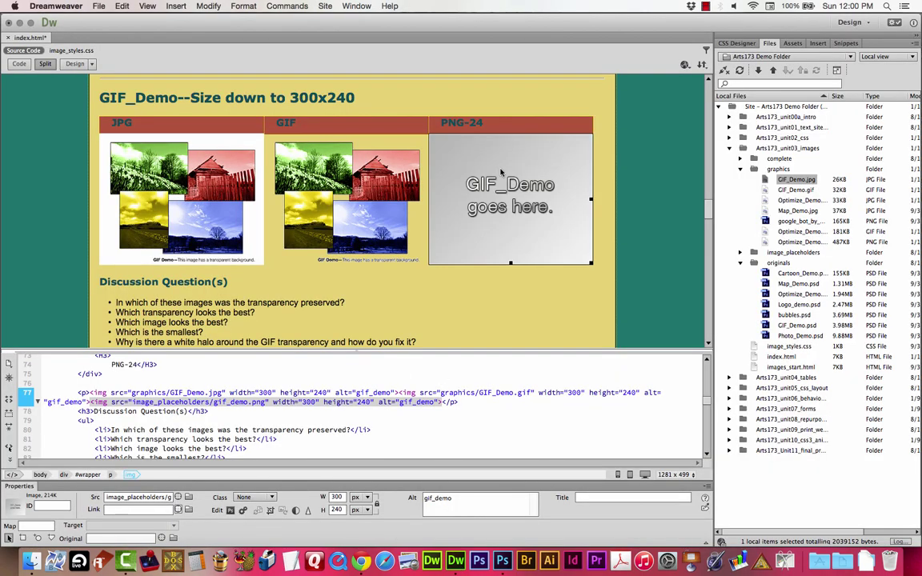
mouse_move(178, 497)
left_mouse_down()
mouse_move(801, 273)
mouse_move(798, 210)
mouse_move(793, 200)
mouse_move(790, 237)
mouse_move(787, 192)
mouse_move(388, 365)
mouse_move(179, 496)
left_mouse_up()
left_click(502, 560)
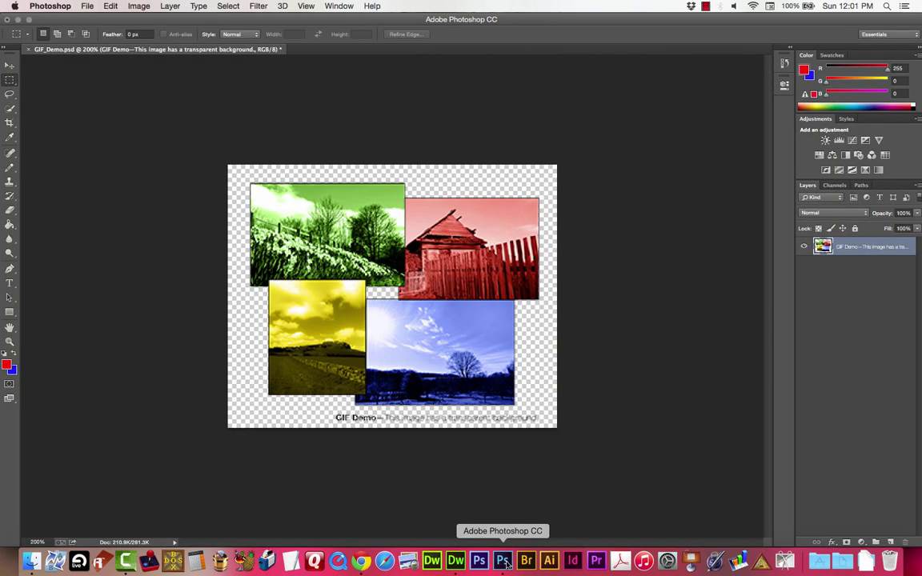
key("super+alt+shift+s")
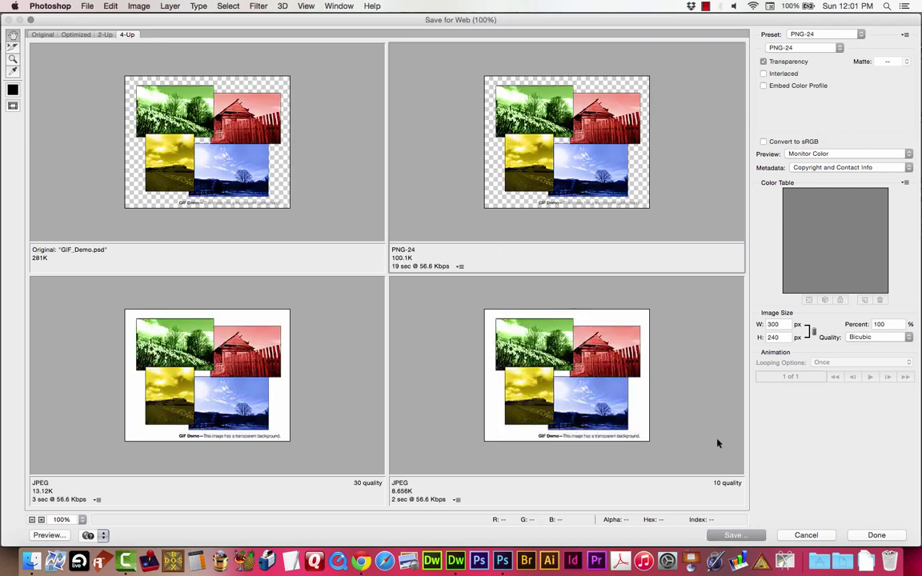
left_click(735, 535)
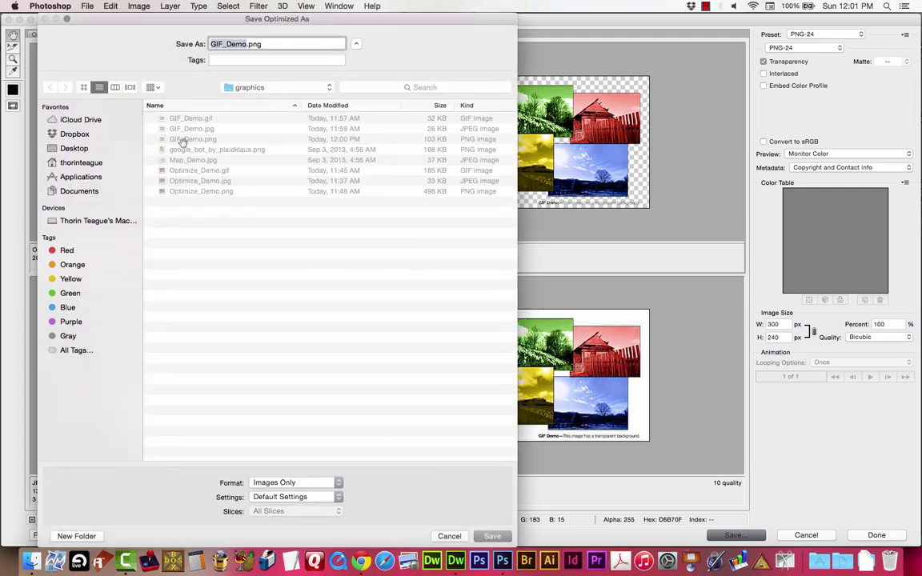
left_click(447, 536)
Switch to Dreamweaver, refresh the site files and link the placeholder image under the PNG-24 heading to graphics/GIF_Demo.png.
left_click(455, 560)
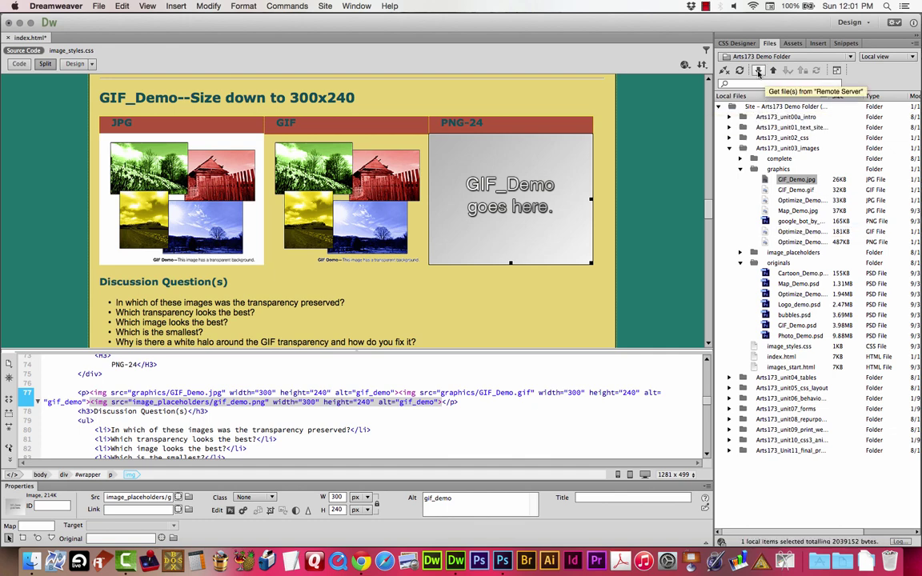
left_click(740, 71)
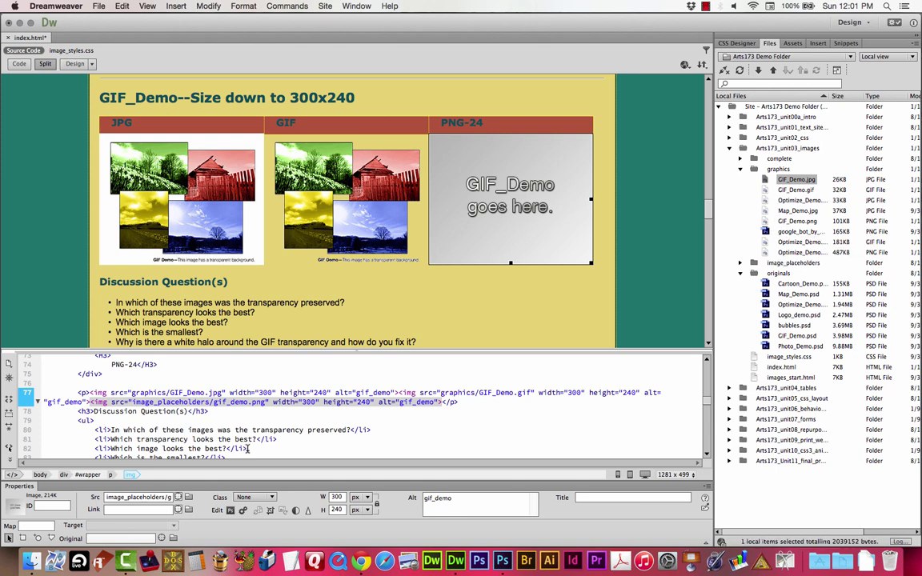
left_click_drag(178, 501, 765, 227)
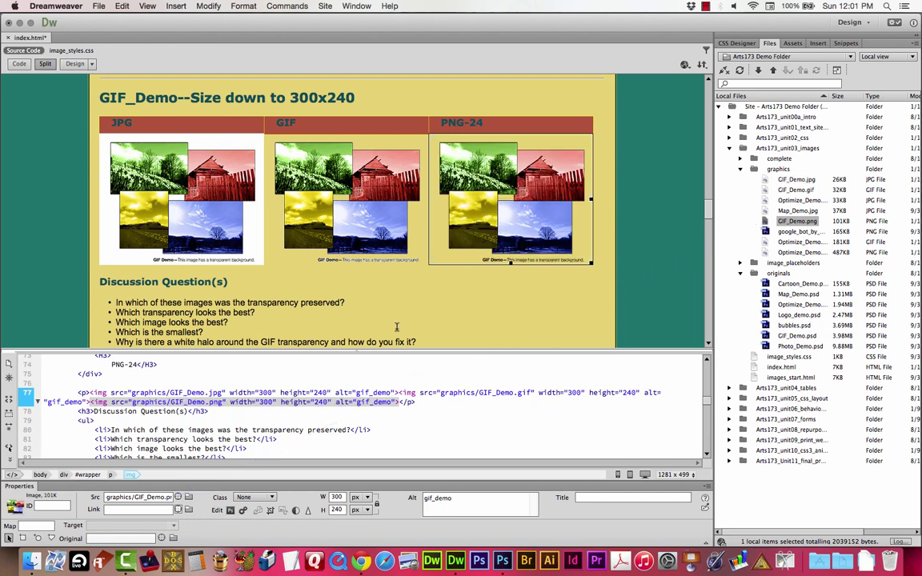
left_click(442, 313)
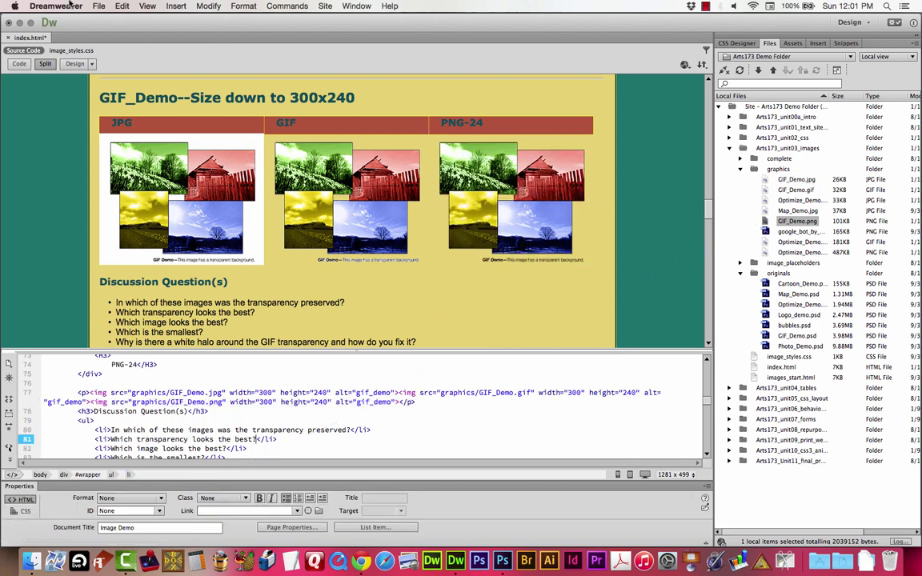
Save all open files, then switch to Chrome and reload index.html to show the updated GIF_Demo section.
left_click(99, 5)
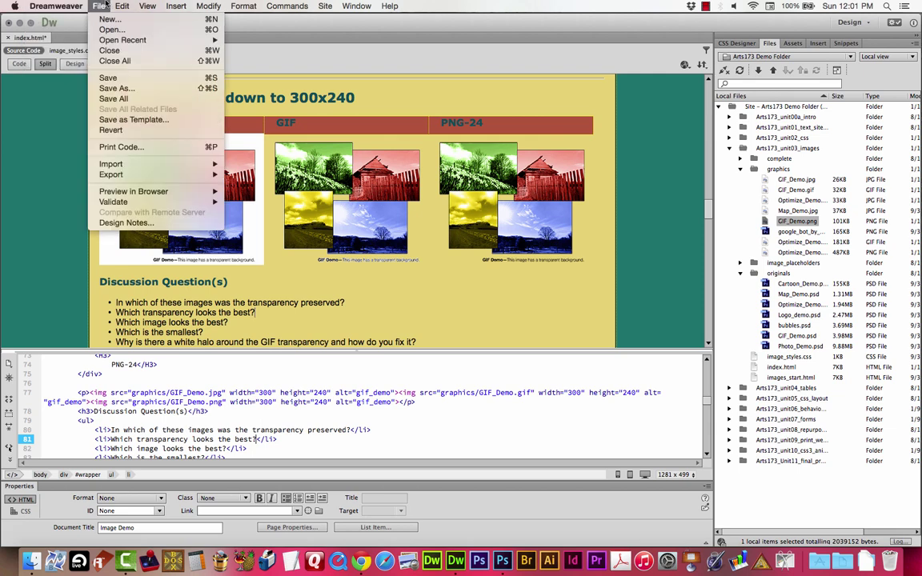
left_click(124, 99)
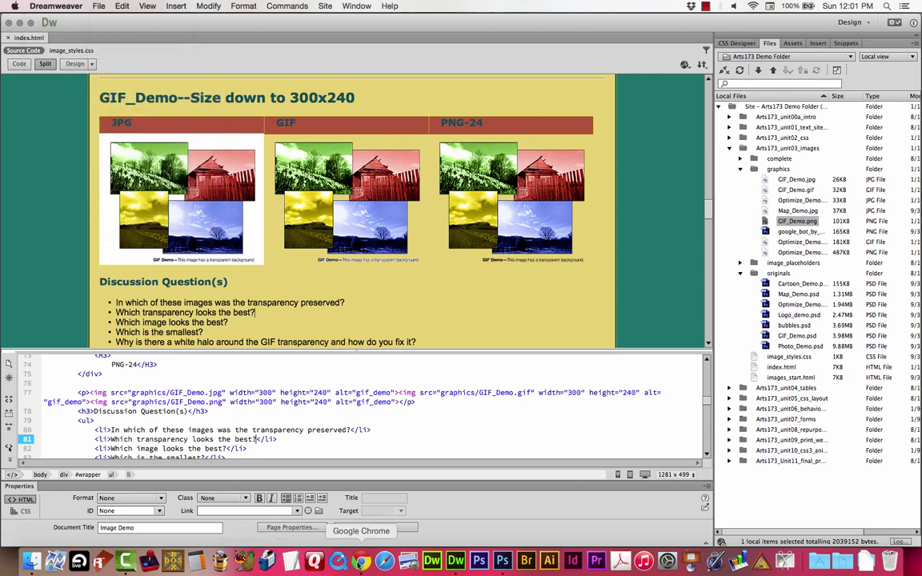
left_click(361, 560)
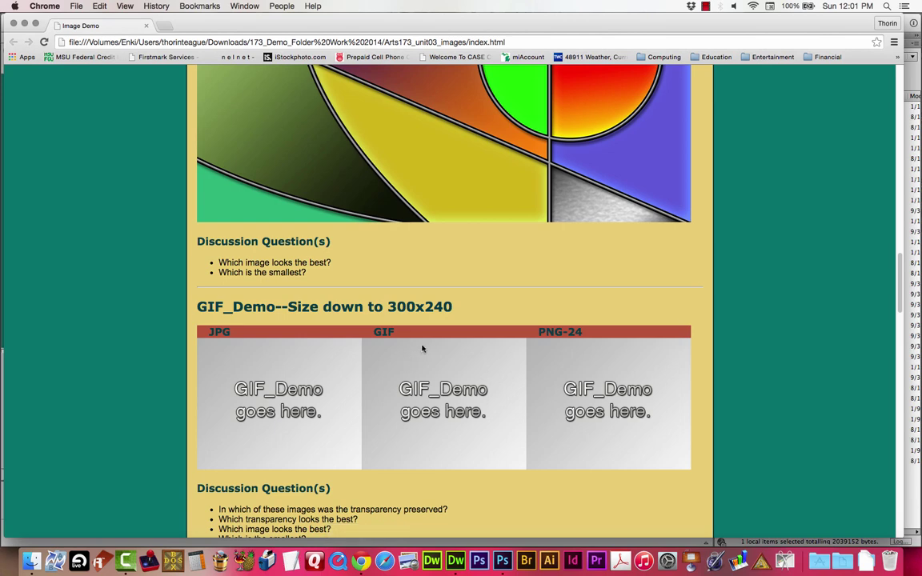
scroll(601, 383, "down", 2)
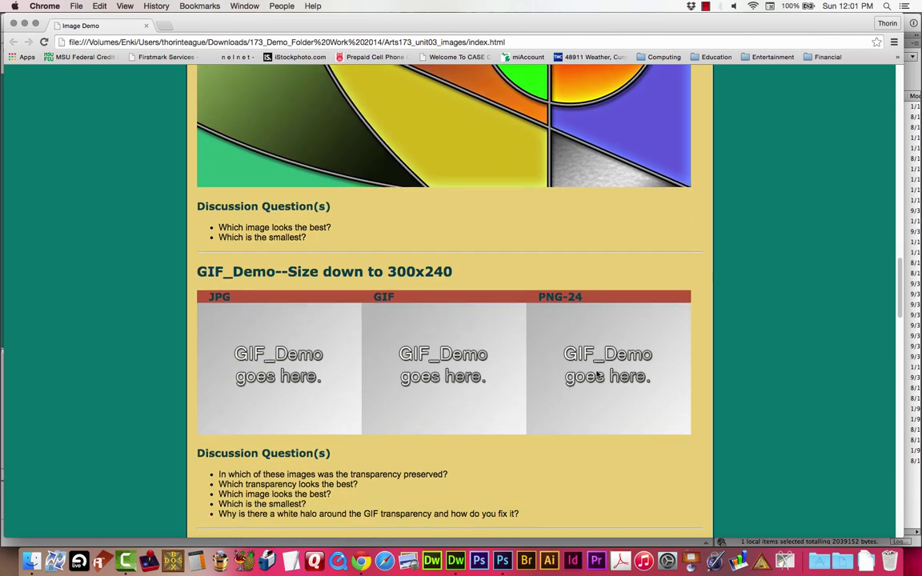
left_click(44, 42)
scroll(679, 342, "down", 4)
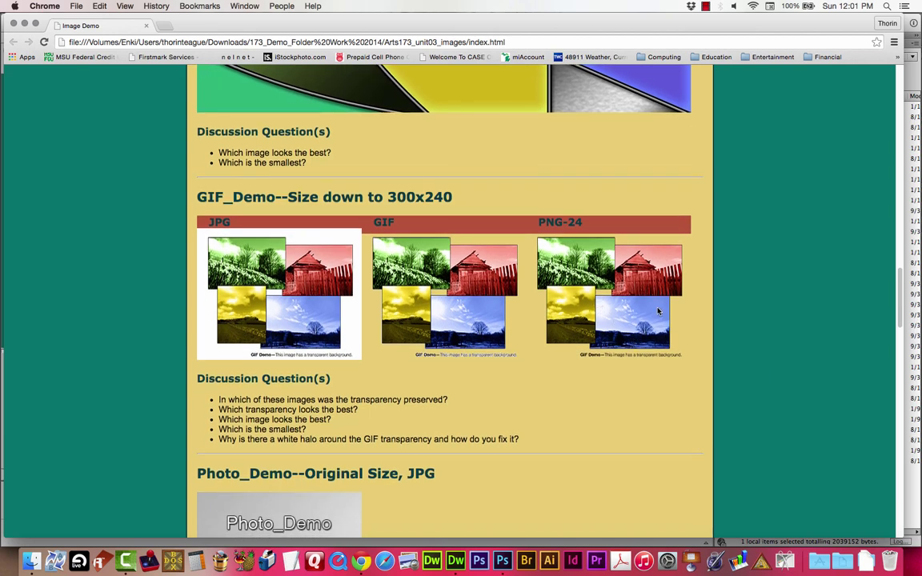
Enlarge the page beyond 150% and compare the transparency edges of the JPG, GIF and PNG-24 versions of GIF_Demo.
key("super+equal")
key("super+equal")
key("super+equal")
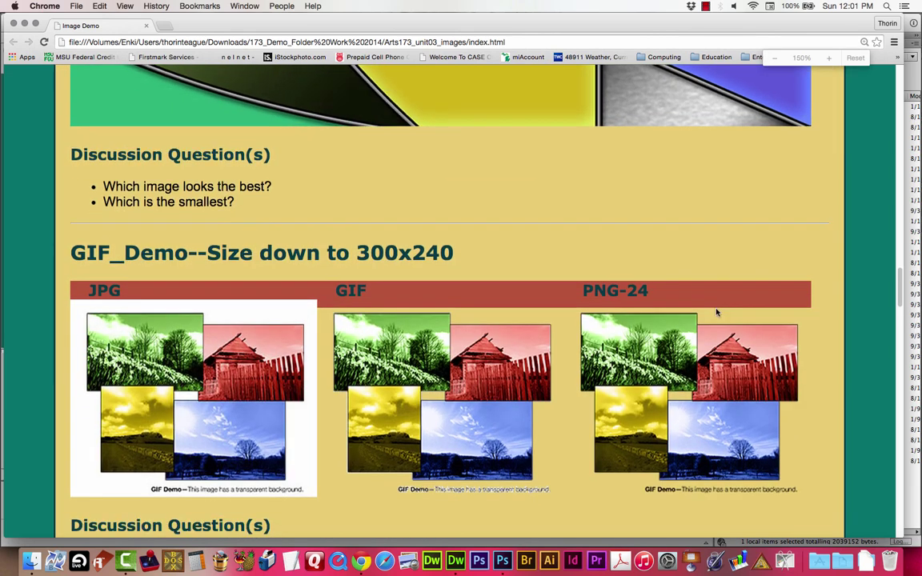
key("super+equal")
scroll(714, 310, "down", 2)
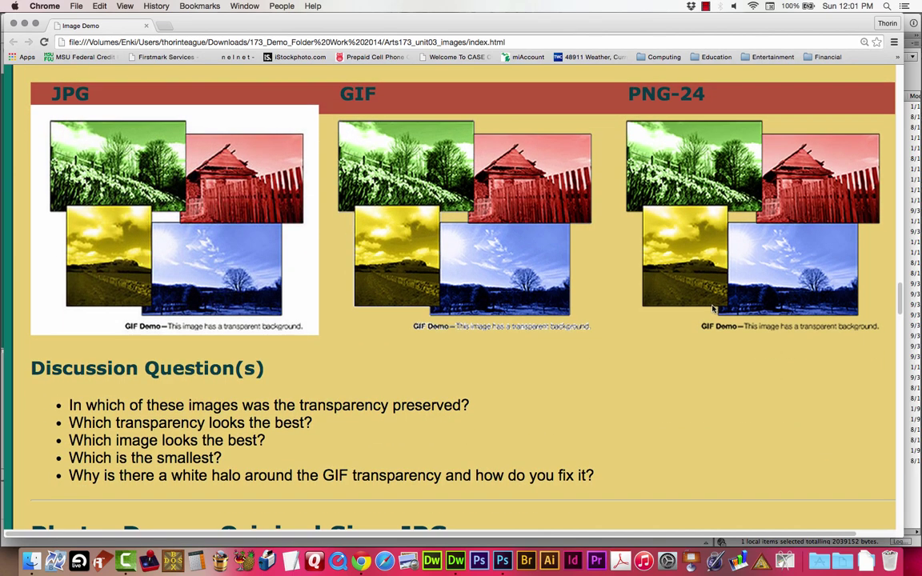
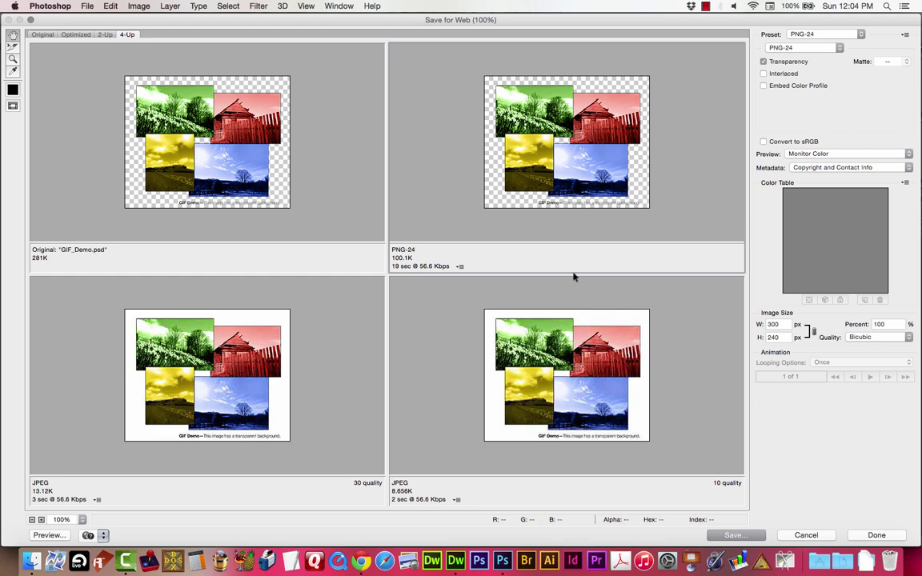
Apply the GIF 128 Dithered preset to the PNG-24 version in Save for Web and raise its colors to 256.
left_click(808, 35)
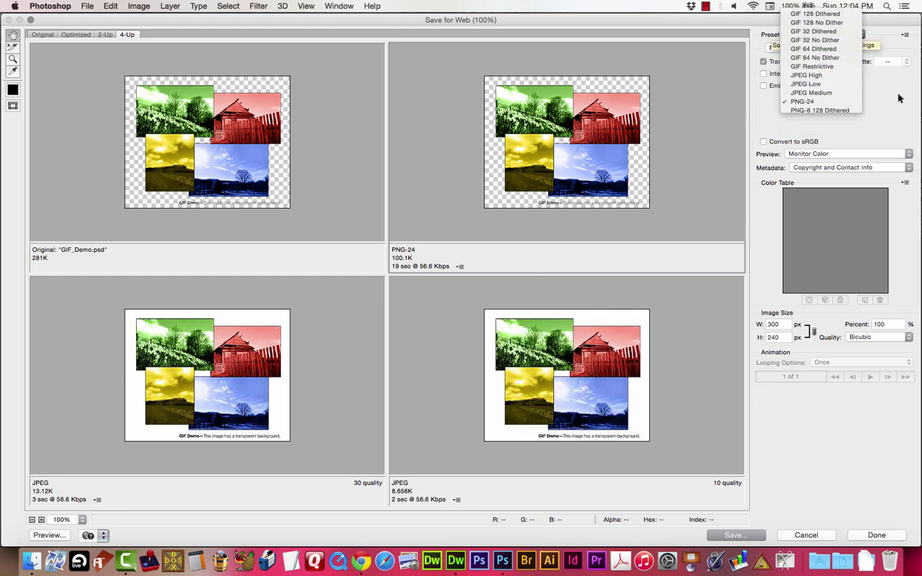
left_click(815, 16)
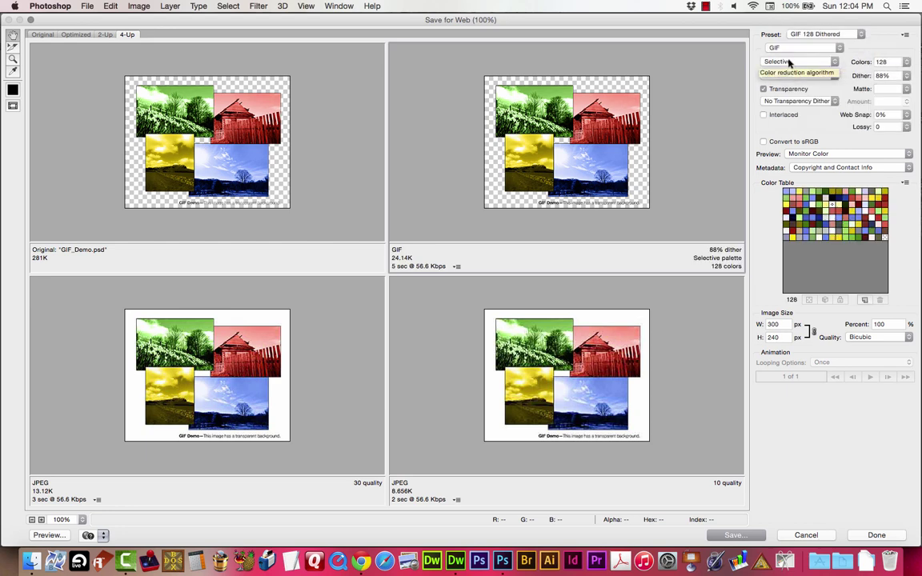
left_click(906, 62)
left_click(902, 148)
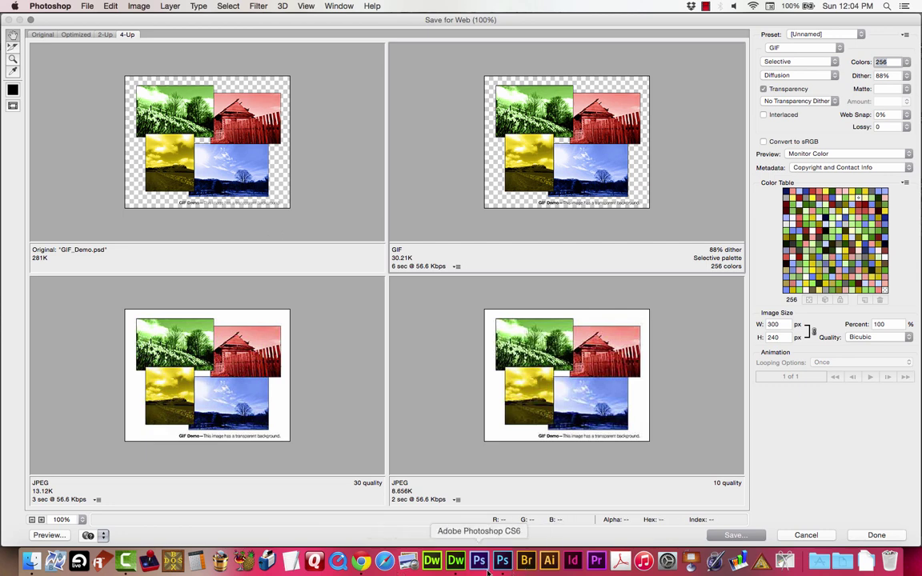
Switch to Dreamweaver and show the properties of the #wrapper rule from image_styles.css in CSS Designer.
left_click(456, 561)
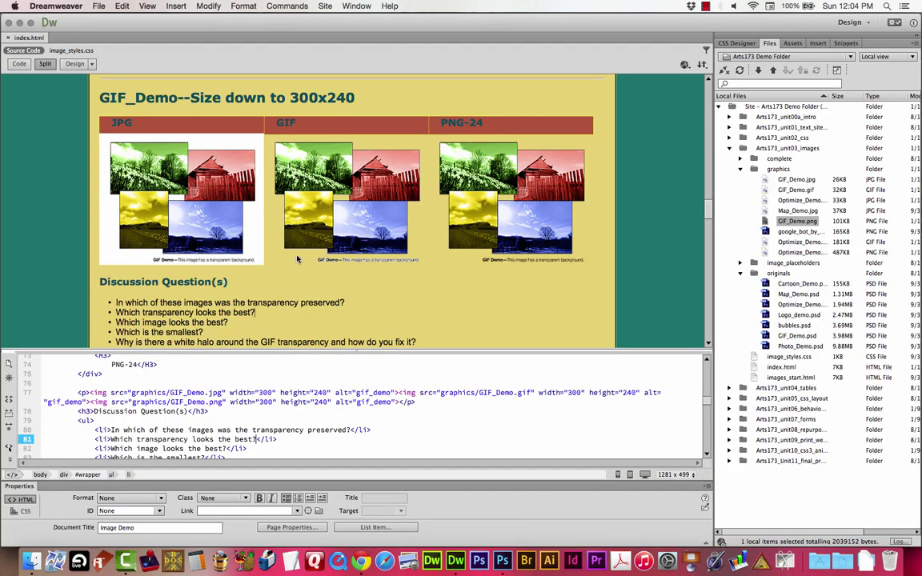
left_click(321, 159)
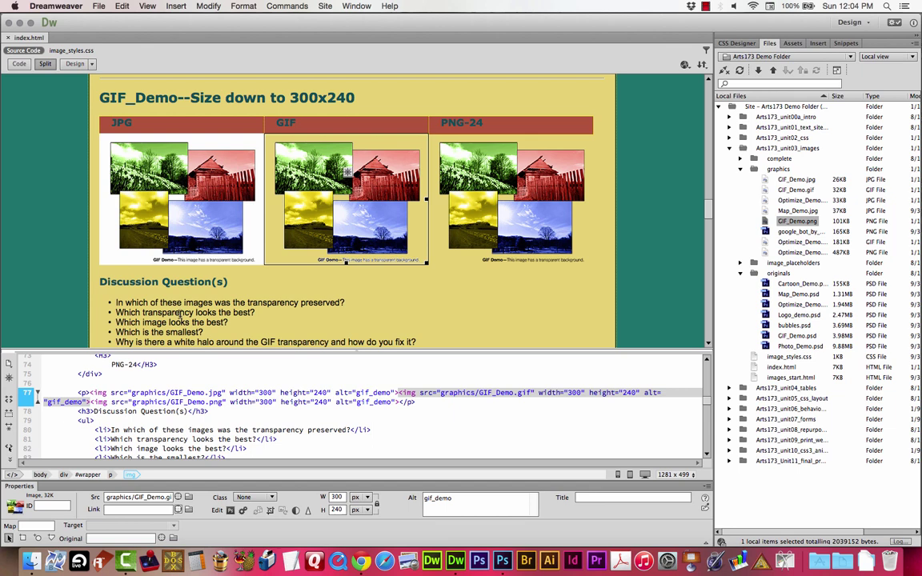
left_click(304, 312)
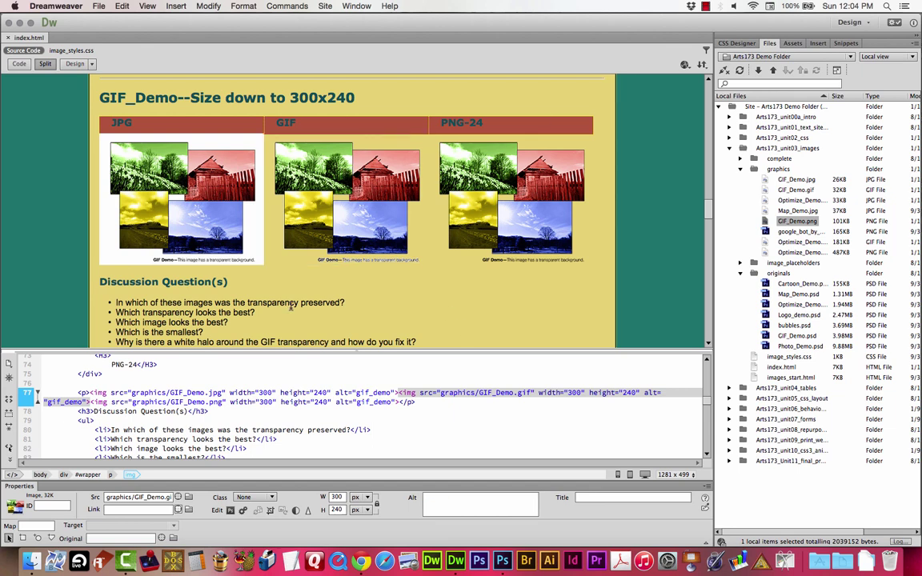
double_click(307, 303)
left_click(361, 300)
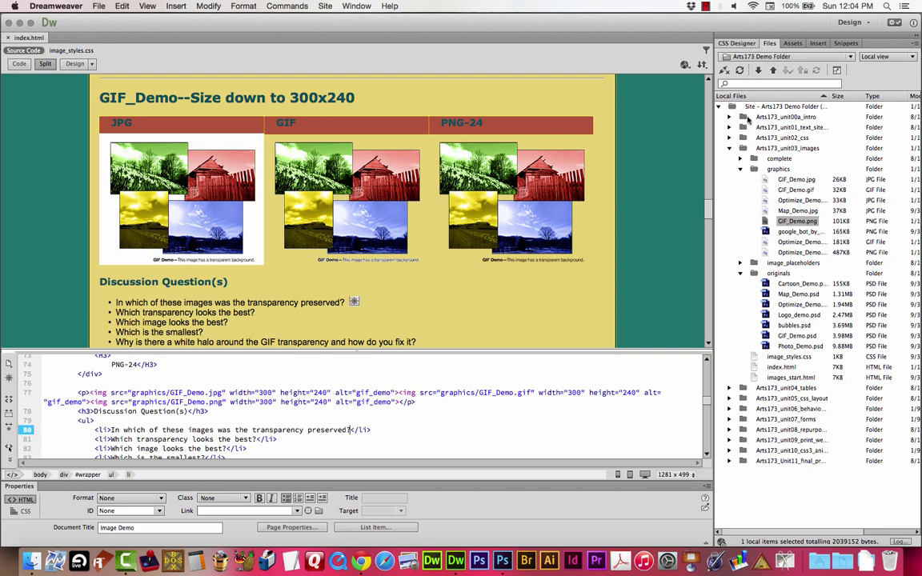
left_click(736, 44)
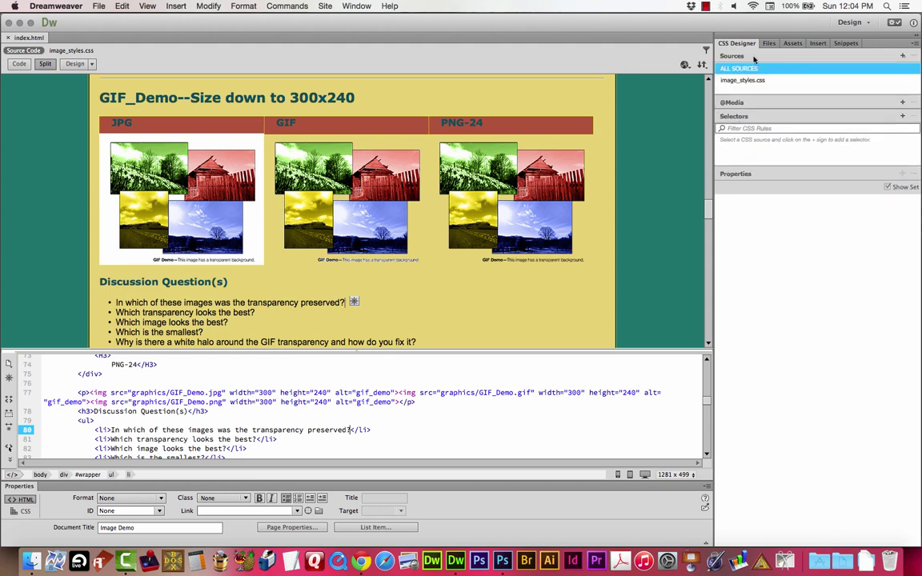
left_click(756, 80)
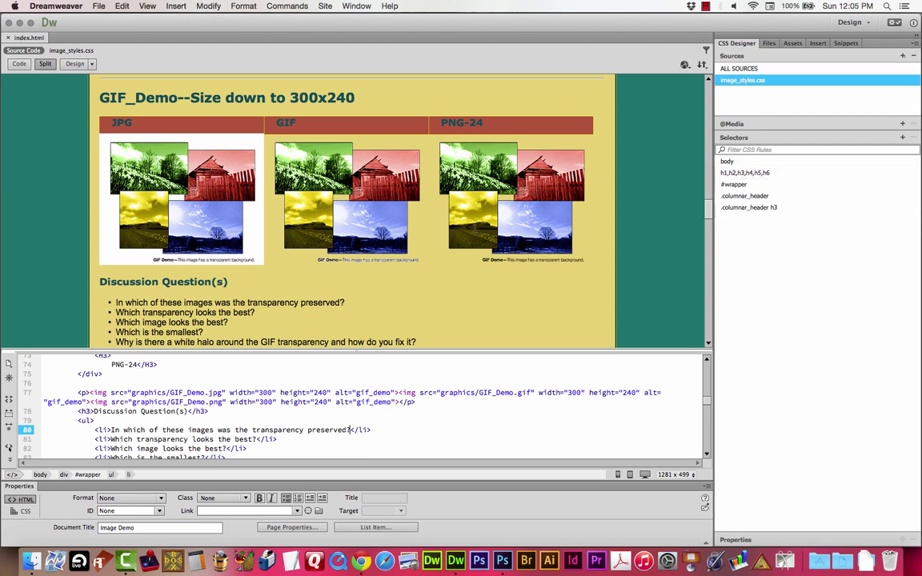
left_click(748, 185)
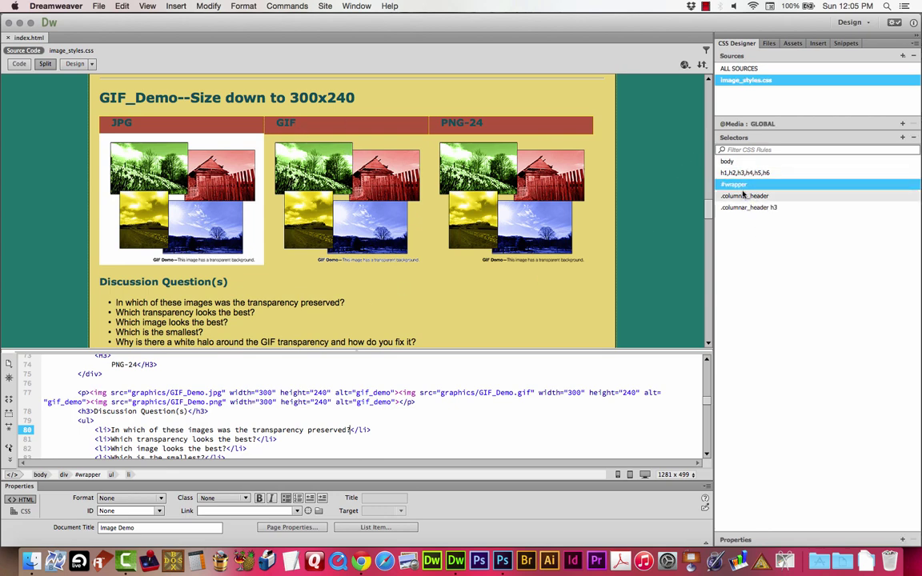
left_click(830, 540)
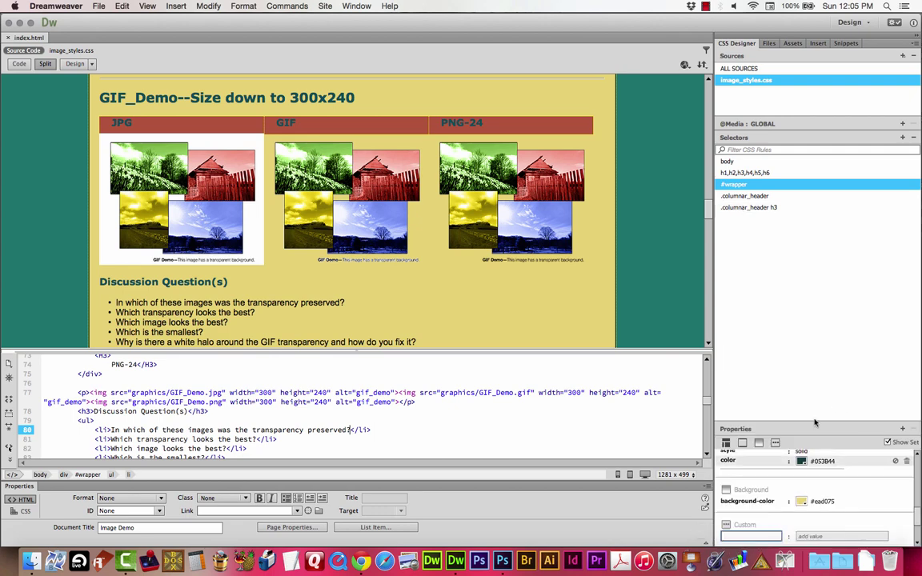
Copy the background-color value #ead075 of the #wrapper rule.
left_click(822, 502)
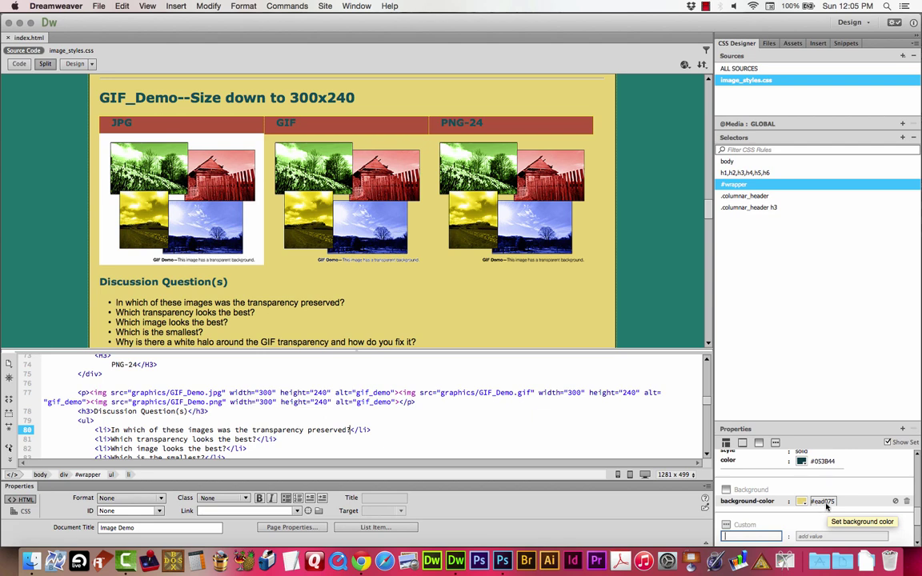
left_click(827, 503)
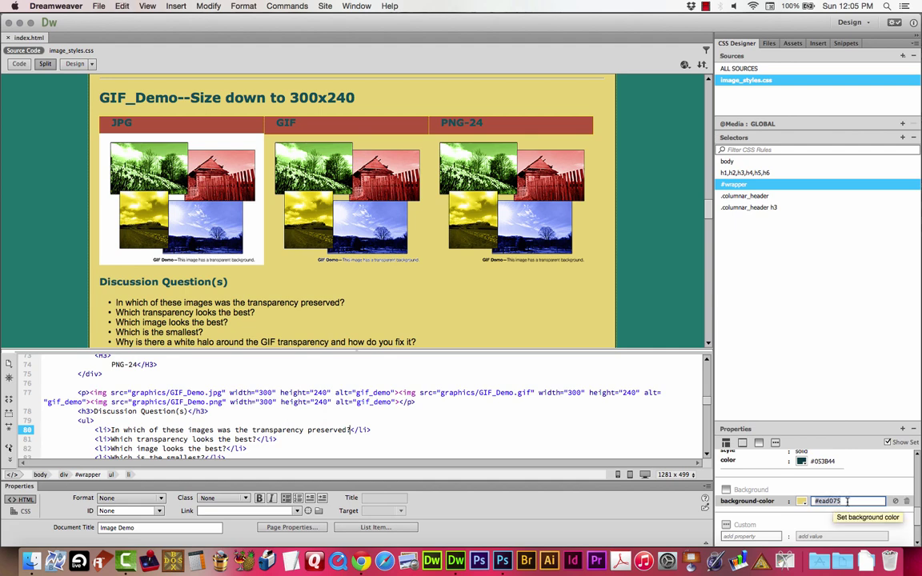
right_click(848, 501)
key("Escape")
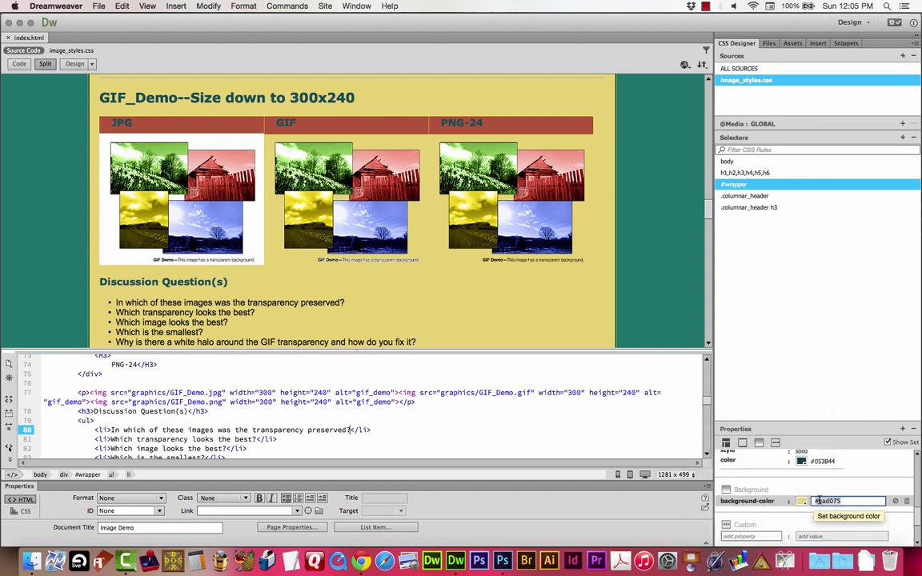
right_click(825, 500)
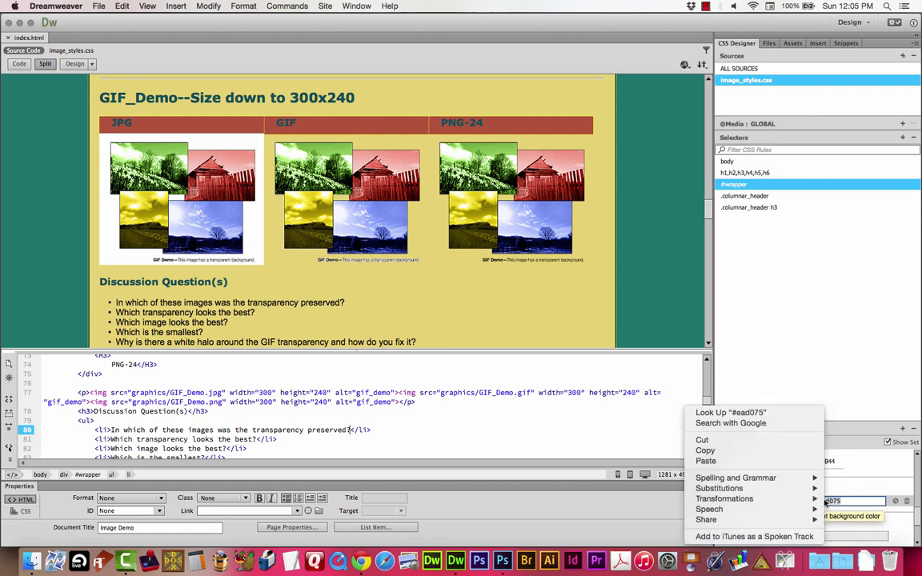
left_click(753, 452)
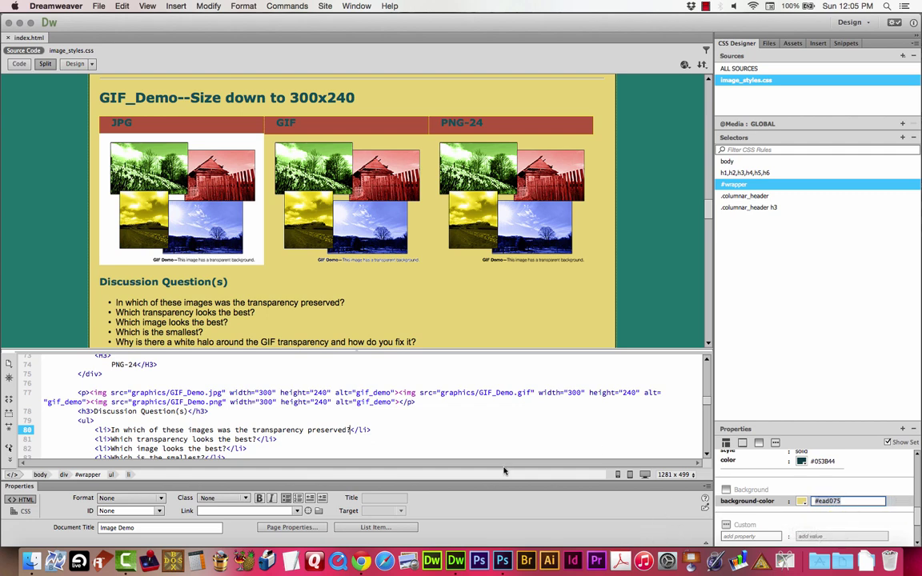
Switch to Photoshop and set the GIF version's matte color to #ead075.
left_click(503, 560)
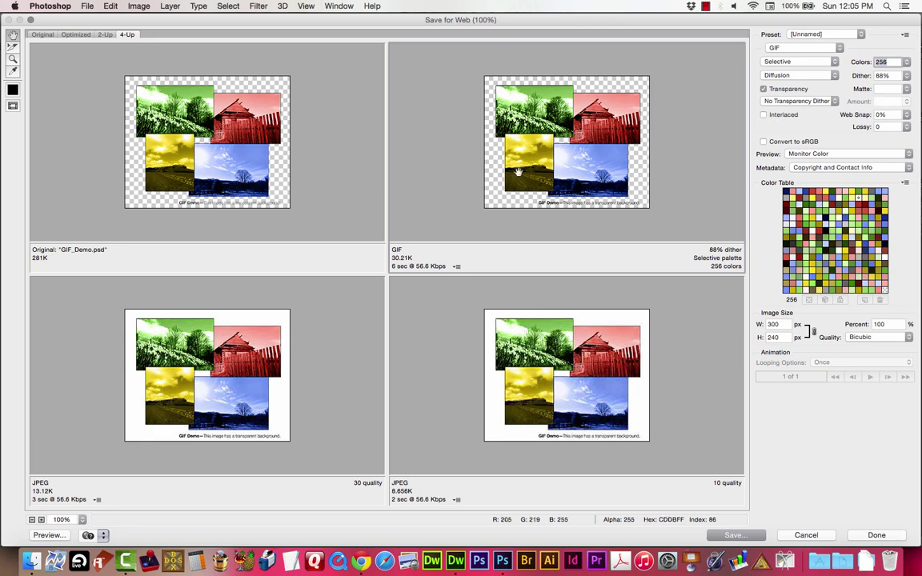
left_click(885, 90)
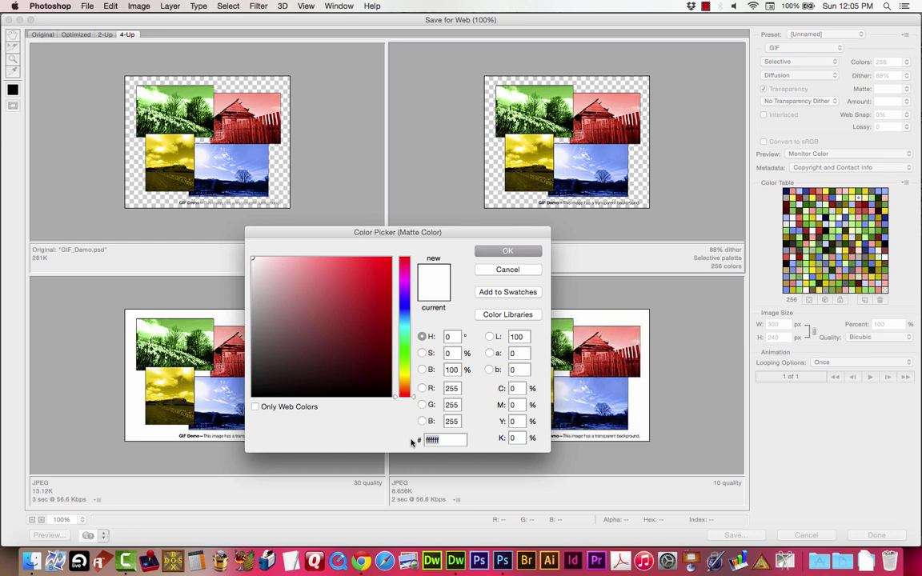
type("ead07")
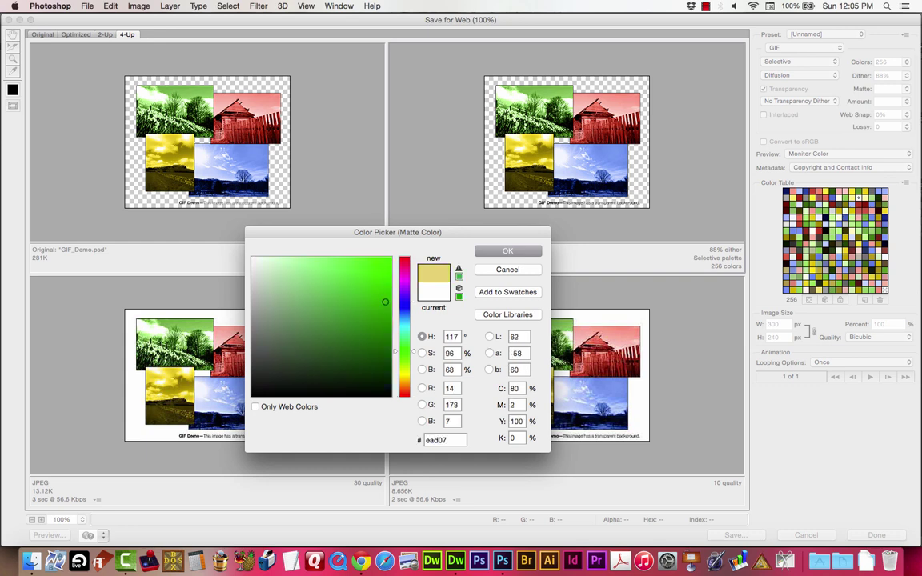
type("5")
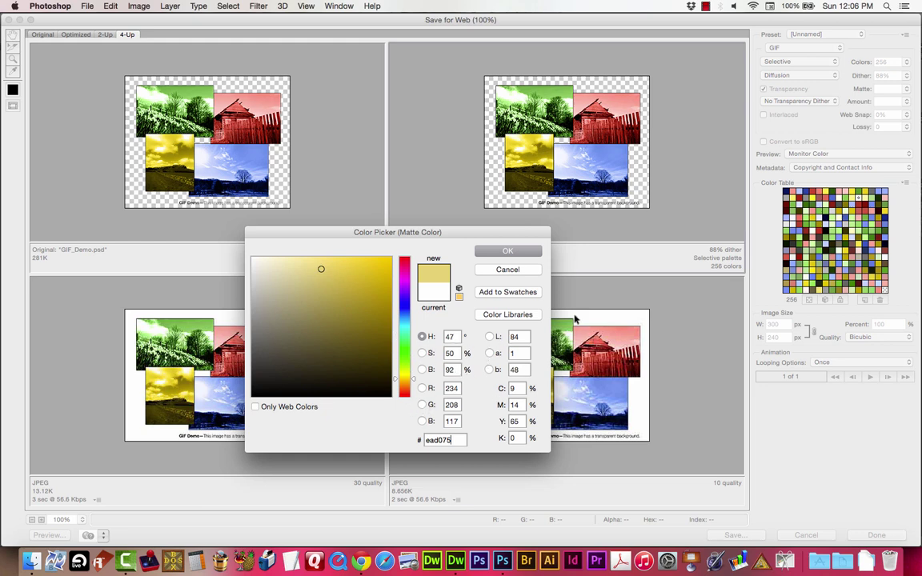
left_click(501, 247)
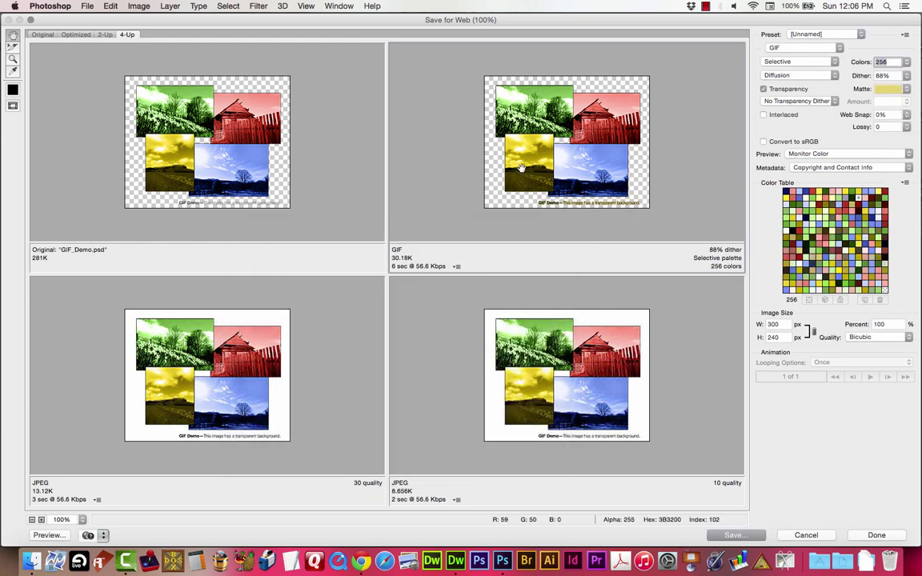
Inspect the matted GIF's edges and caption at 200% and save it as GIF_Demo.gif in the graphics folder, replacing the existing file.
key("super+equal")
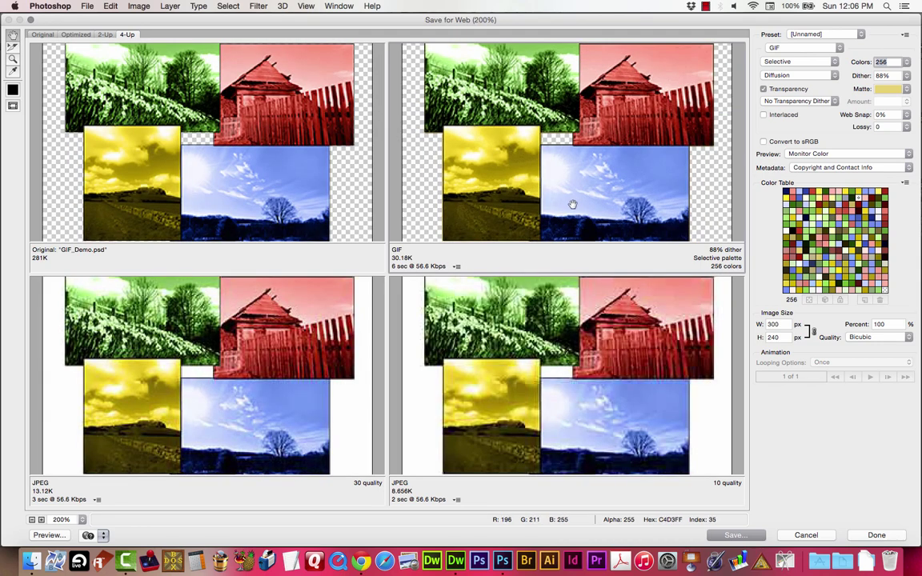
left_click_drag(516, 188, 578, 167)
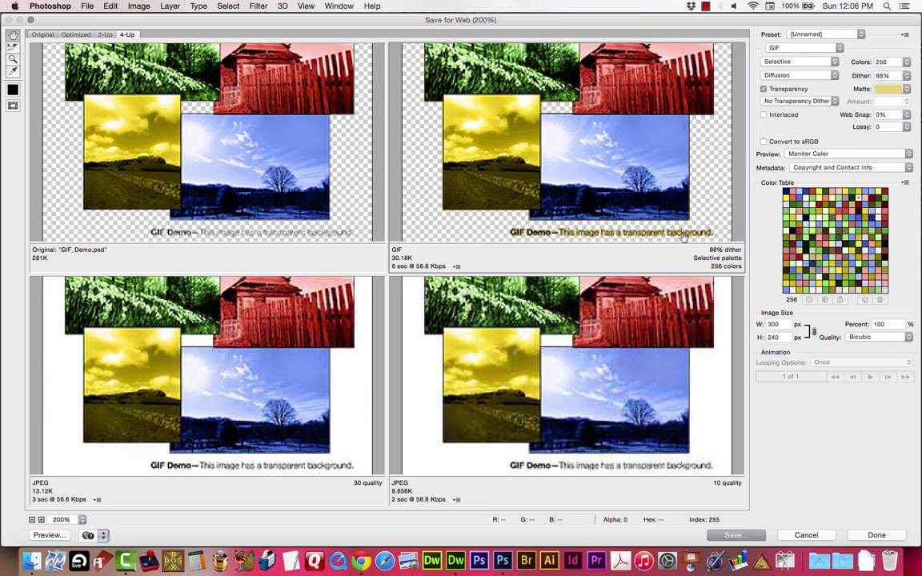
left_click_drag(449, 152, 451, 151)
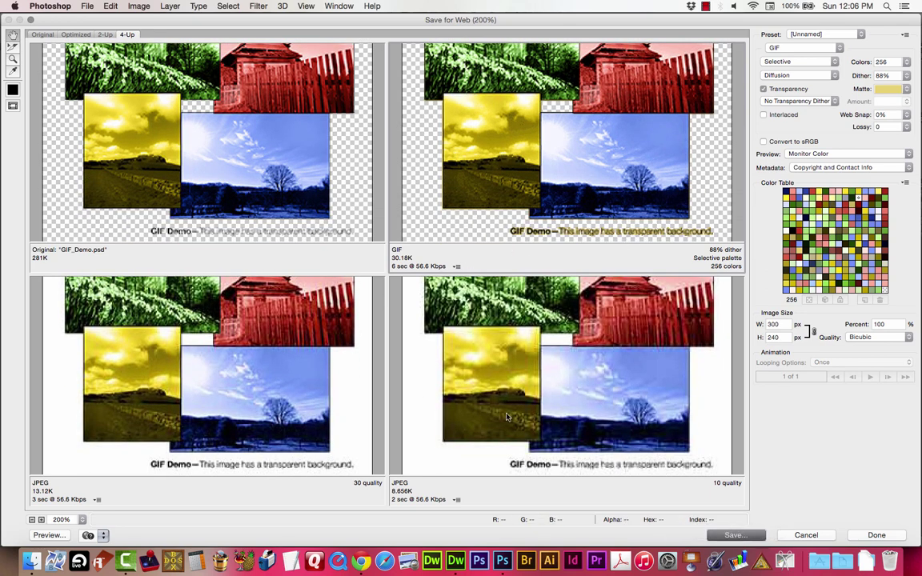
key("Return")
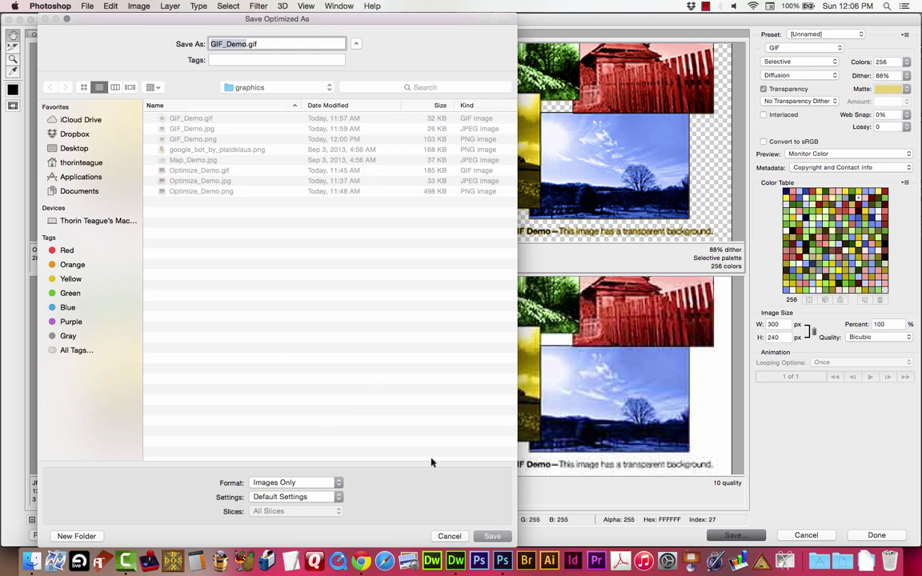
left_click(491, 537)
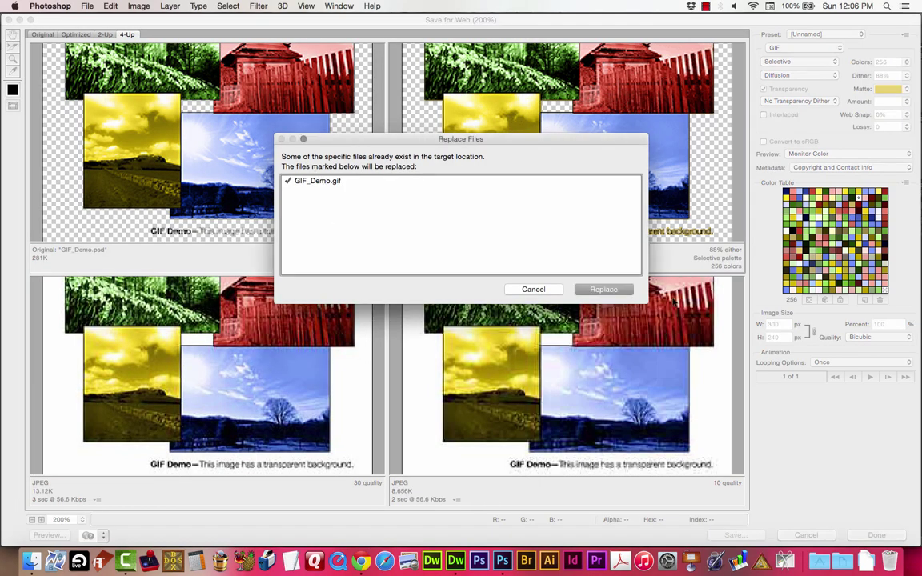
left_click(603, 289)
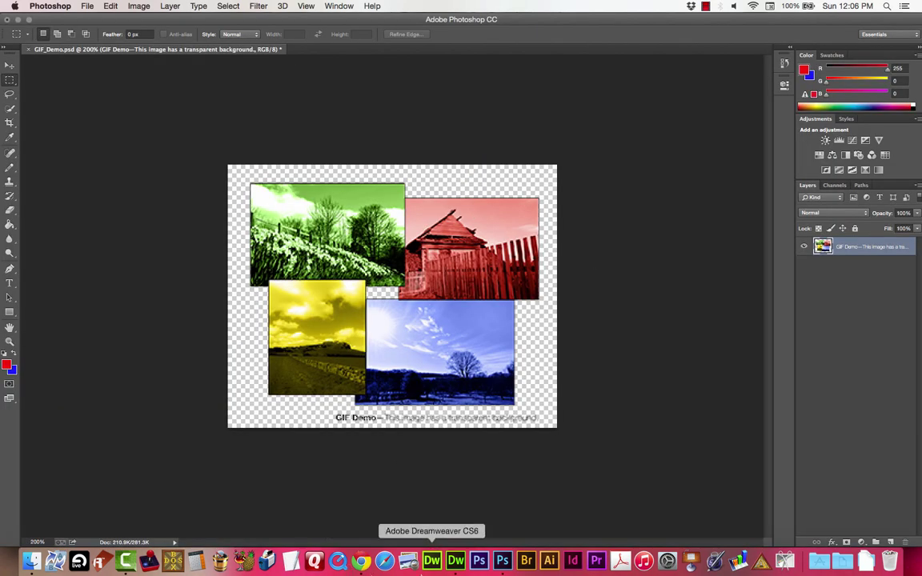
Switch to Chrome and compare the JPG, GIF and PNG-24 GIF_Demo images against the discussion questions on transparency, quality and size.
left_click(361, 561)
scroll(454, 266, "down", 2)
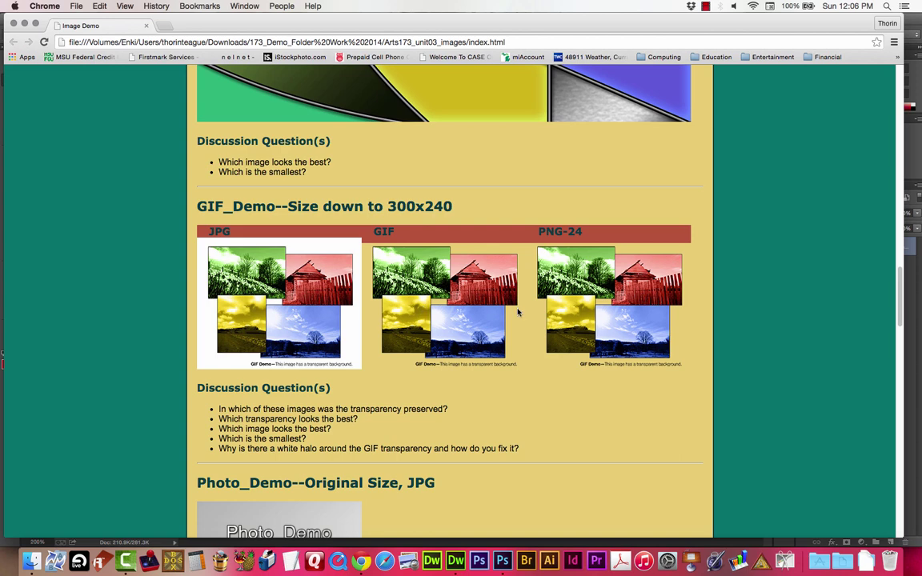
scroll(547, 334, "down", 1)
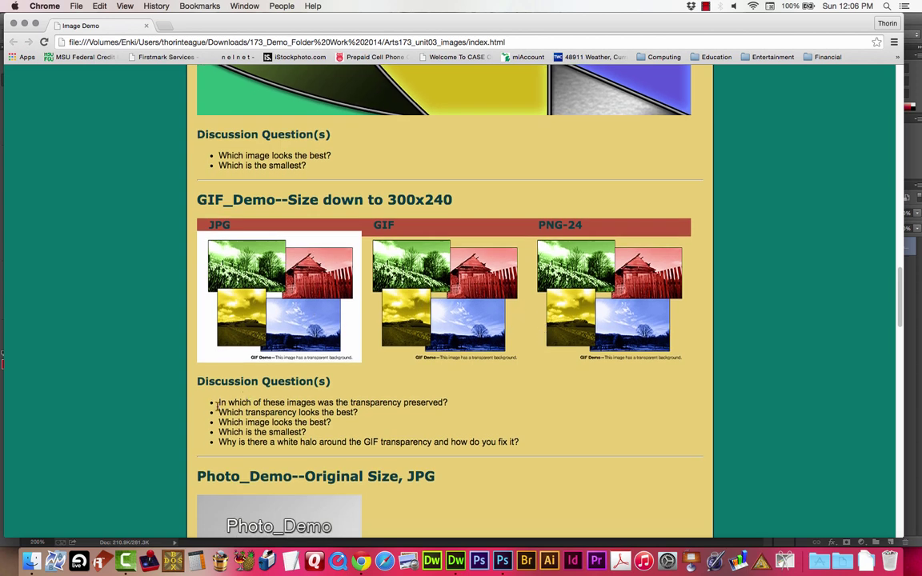
left_click_drag(216, 405, 444, 406)
left_click(412, 402)
left_click_drag(373, 225, 541, 223)
left_click(529, 242)
left_click_drag(332, 422, 218, 423)
left_click(411, 363)
left_click_drag(309, 433, 217, 434)
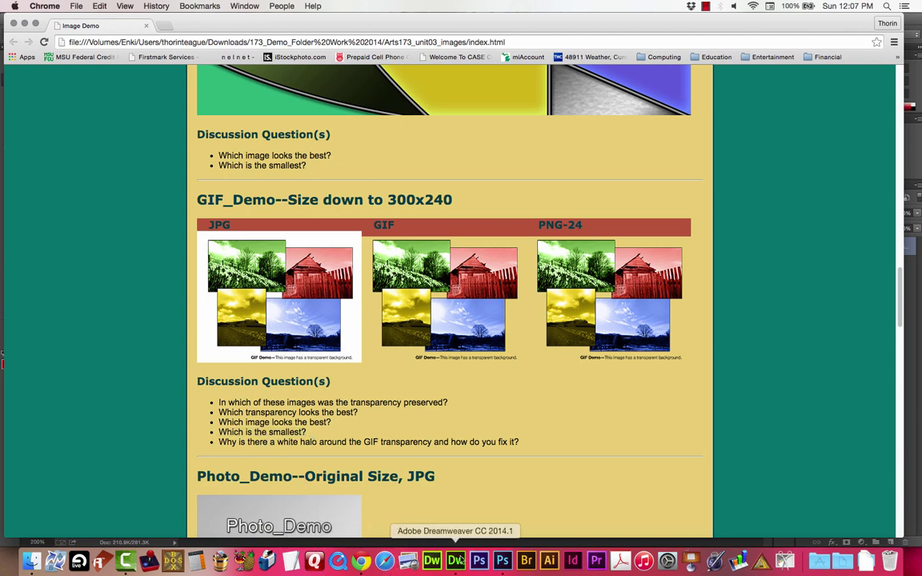
Switch to Dreamweaver and compare the file sizes of the JPG and GIF versions of GIF_Demo.
left_click(455, 558)
left_click(212, 229)
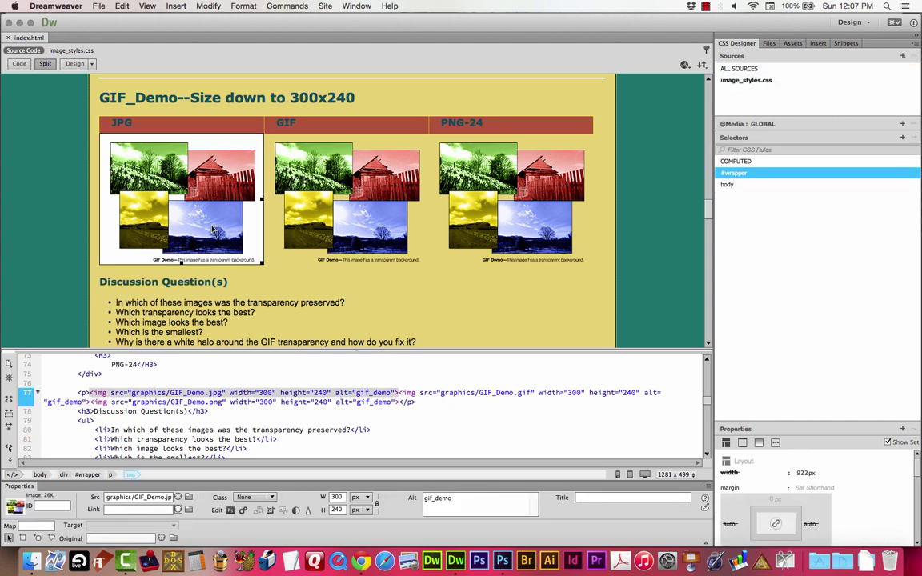
left_click(315, 225)
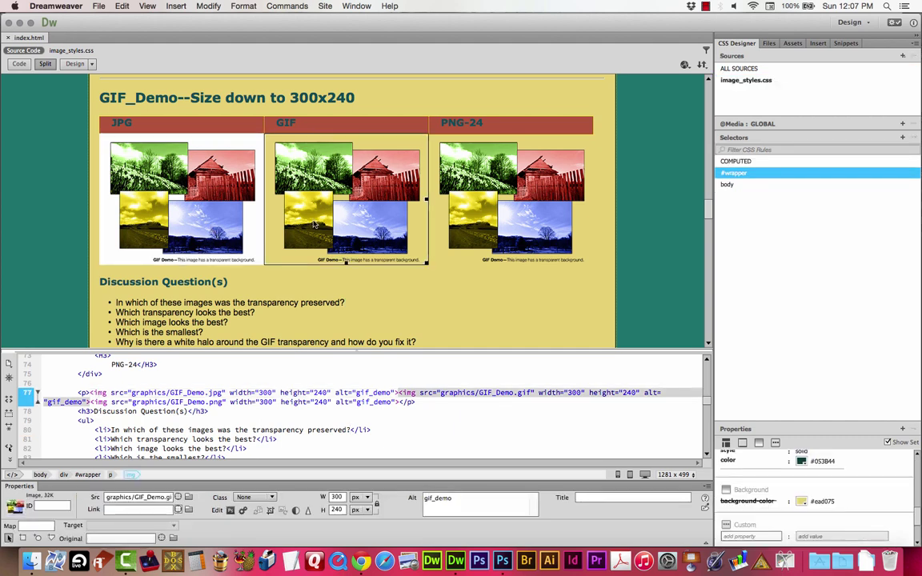
left_click(227, 226)
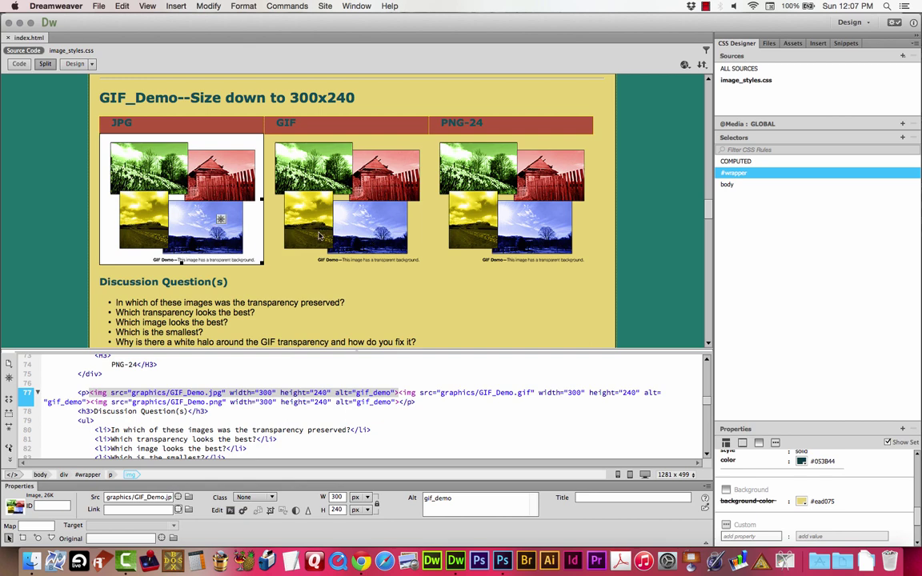
left_click(321, 202)
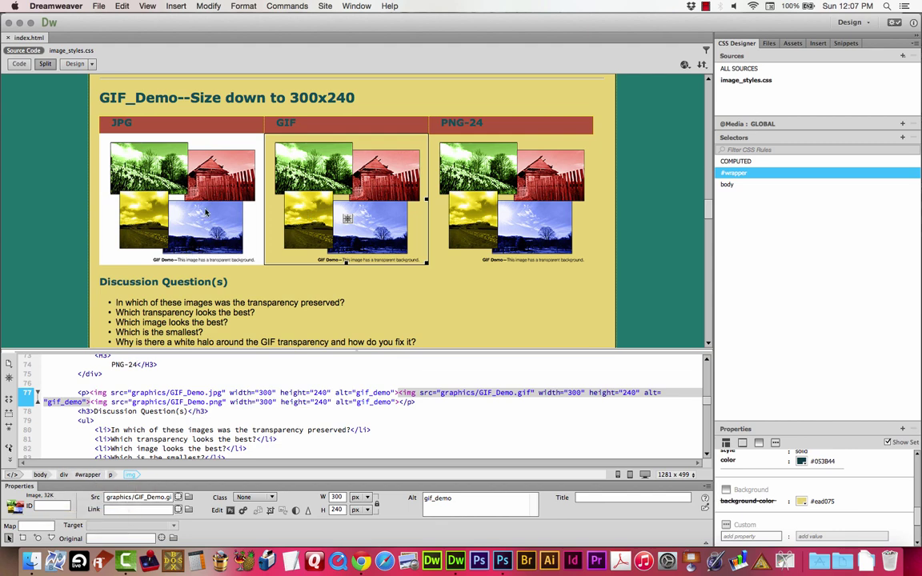
left_click(206, 212)
scroll(188, 218, "down", 3)
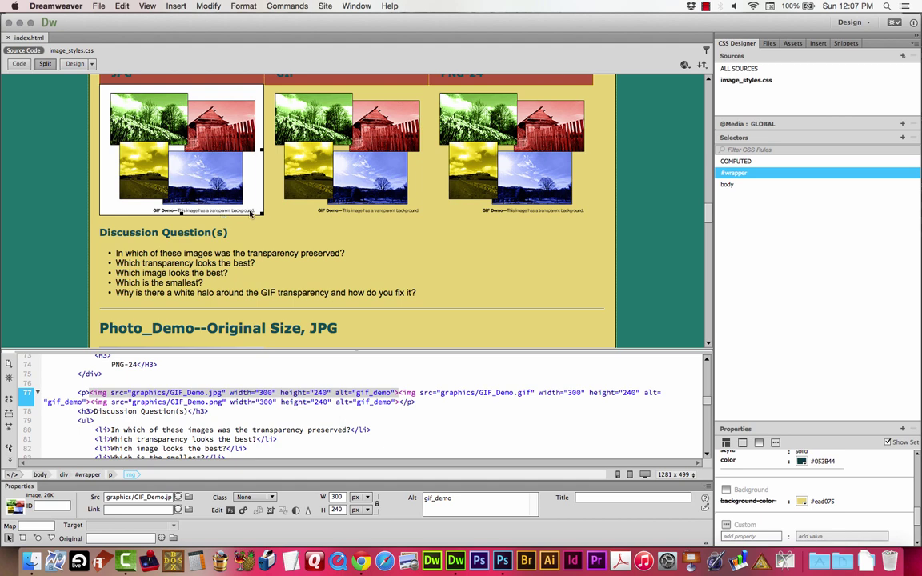
left_click(318, 158)
left_click(361, 179)
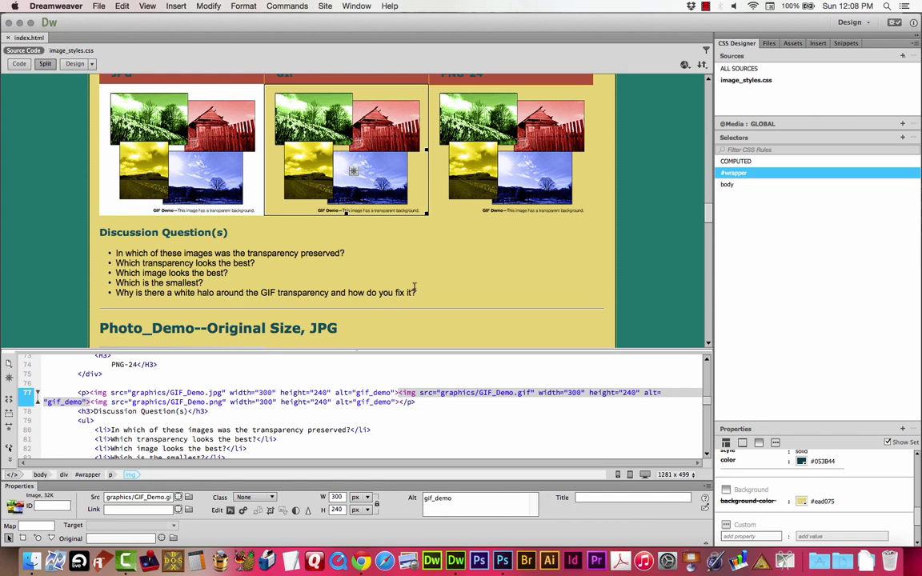
Review the discussion question about the GIF's white halo and the Photo_Demo original-size section of the page.
left_click_drag(416, 292, 116, 293)
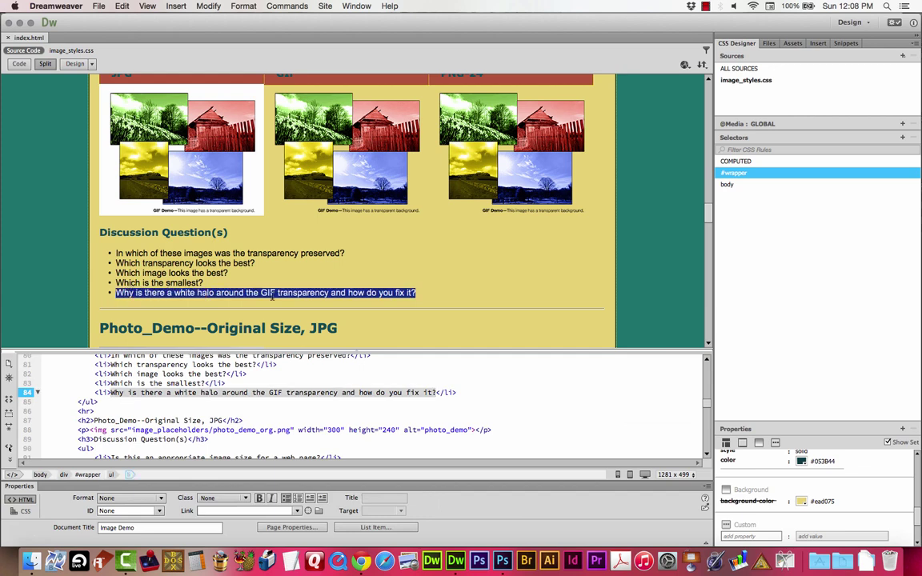
left_click(273, 295)
scroll(354, 296, "down", 5)
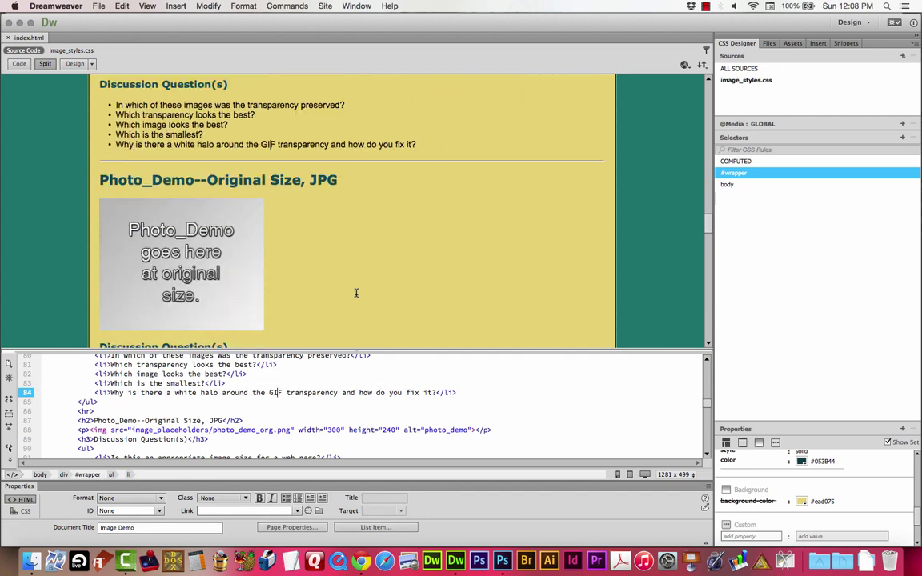
scroll(316, 281, "down", 1)
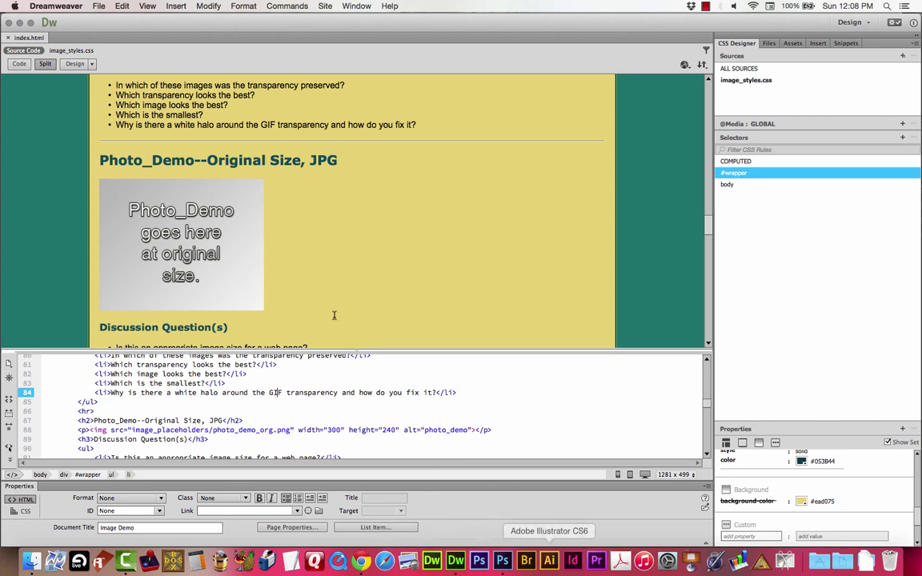
scroll(293, 178, "down", 2)
scroll(293, 178, "down", 1)
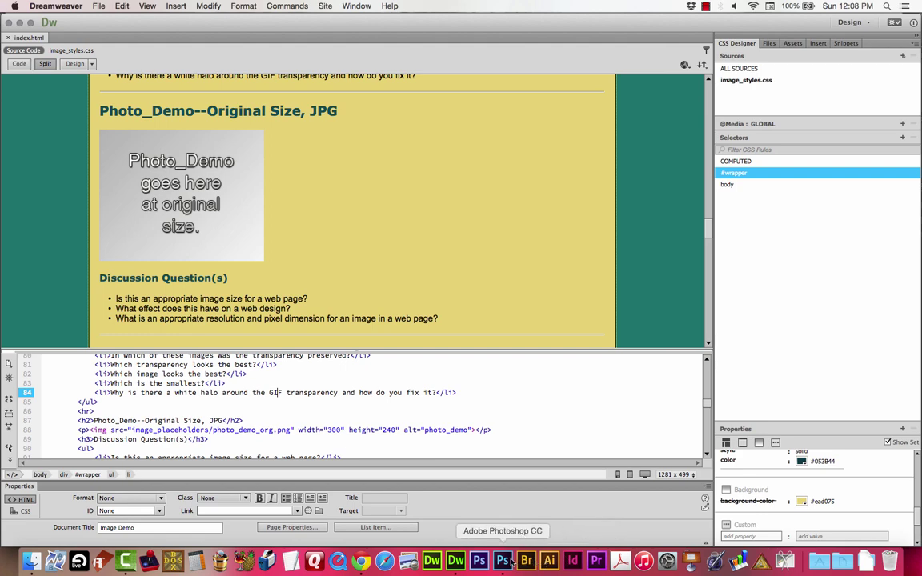
Switch to Photoshop and close GIF_Demo.psd without saving its changes.
left_click(478, 561)
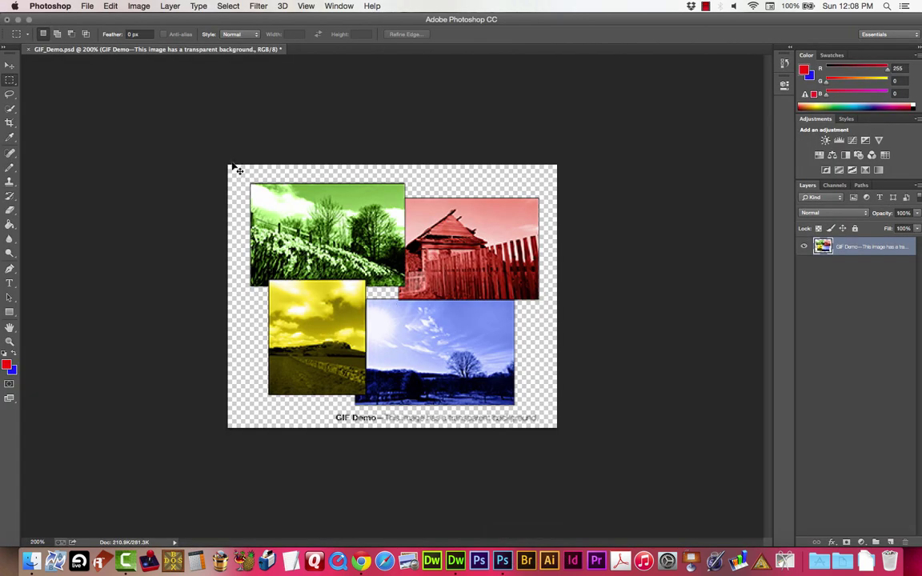
left_click(28, 49)
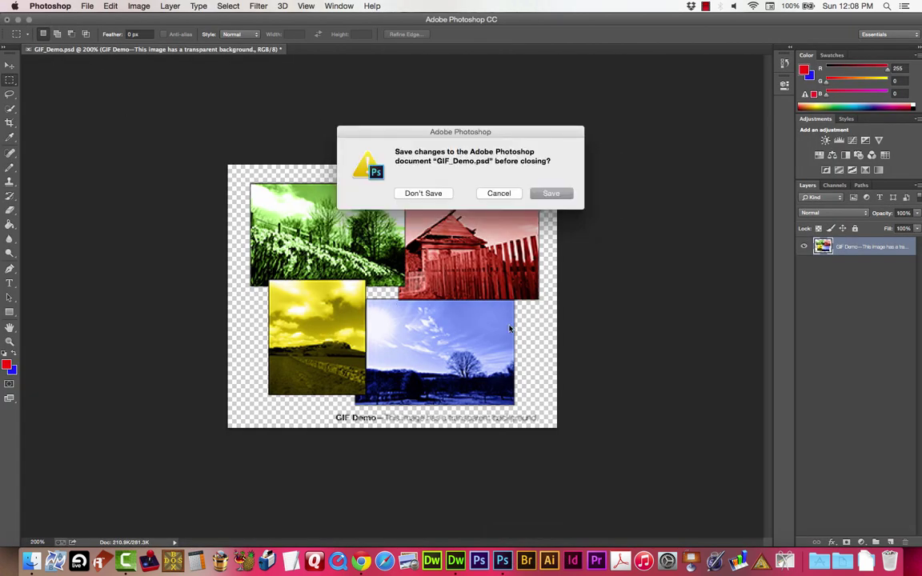
left_click(428, 195)
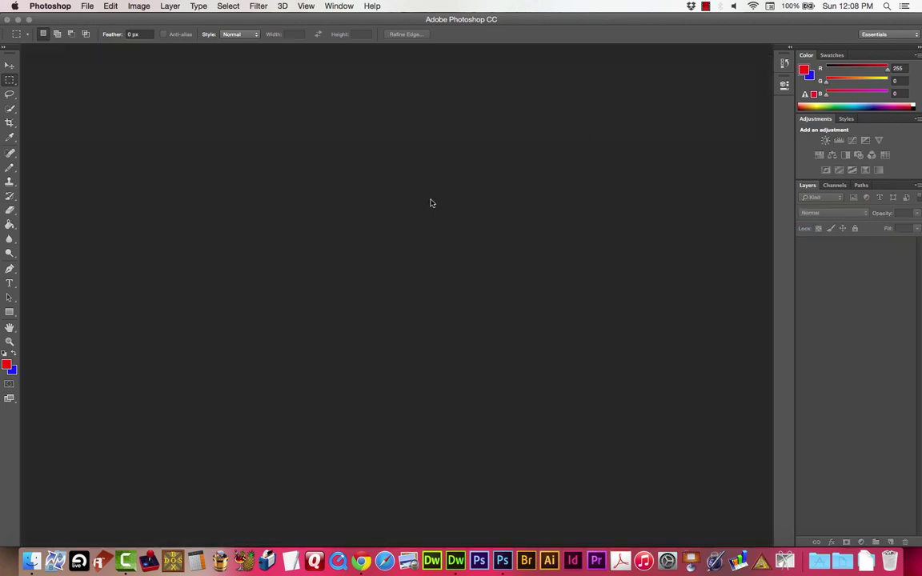
Open Photo_Demo.psd from the originals folder.
key("super+o")
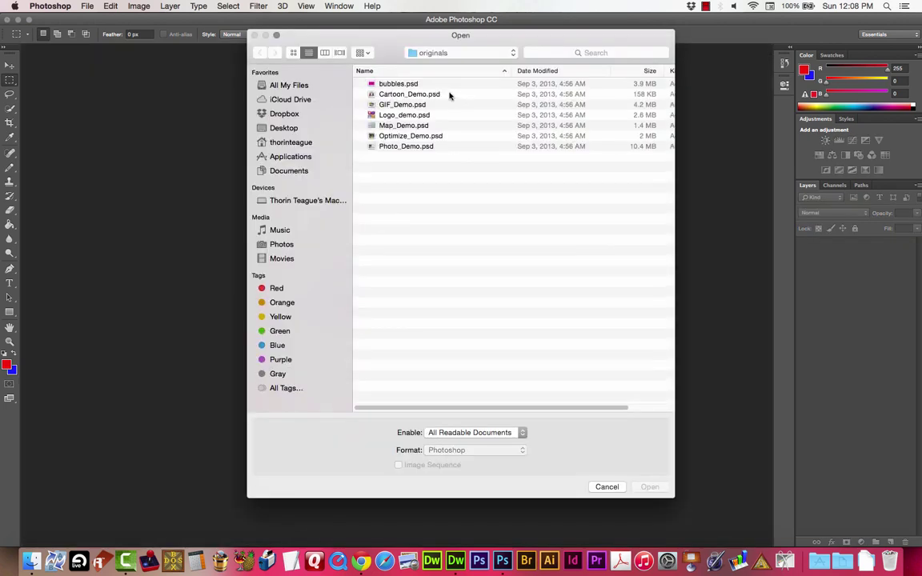
left_click(399, 147)
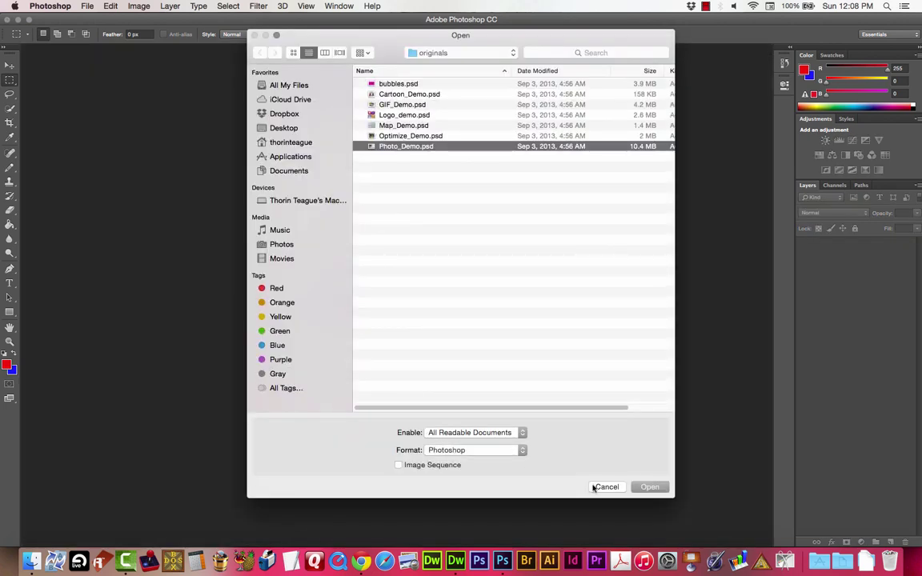
left_click(648, 487)
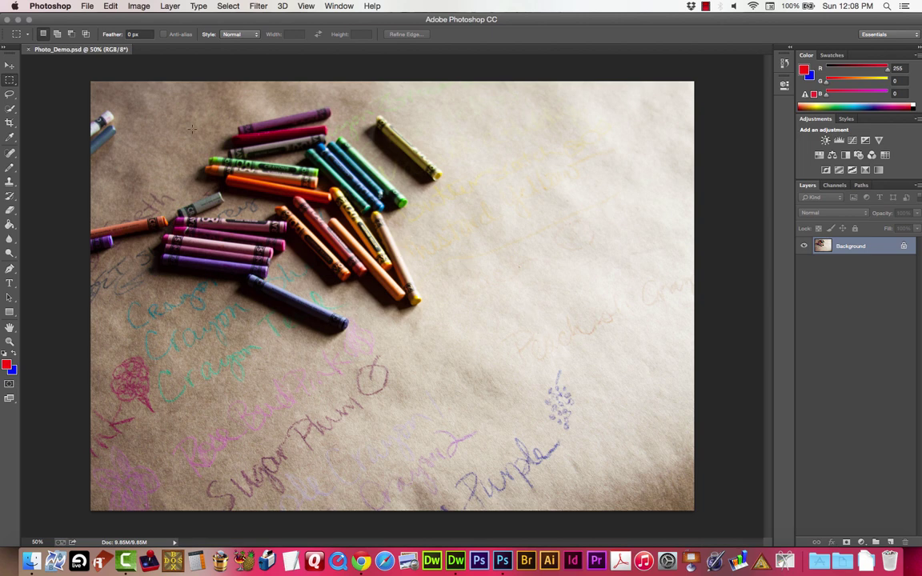
Start Save for Web on the photo, apply the JPEG High preset and repopulate the comparison views.
left_click(84, 5)
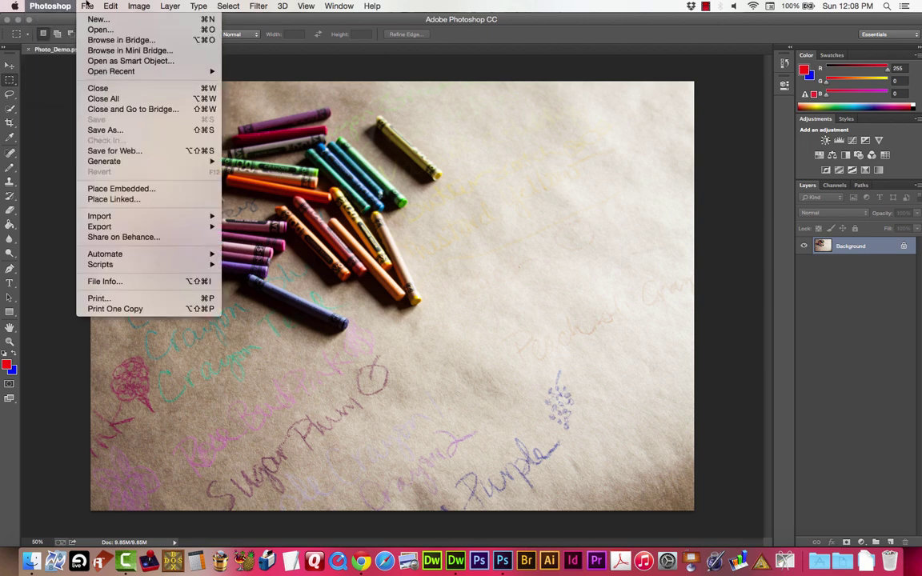
left_click(92, 6)
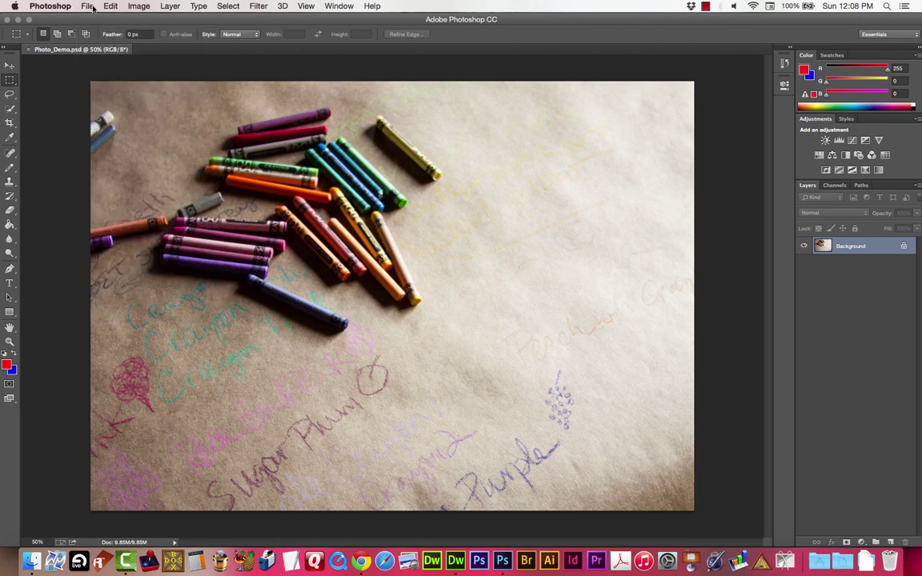
left_click(92, 6)
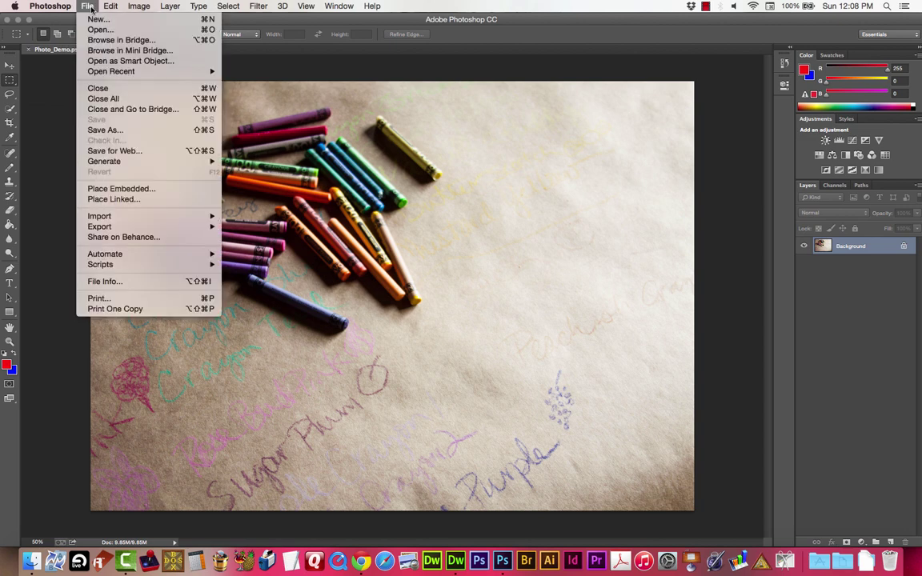
left_click(123, 152)
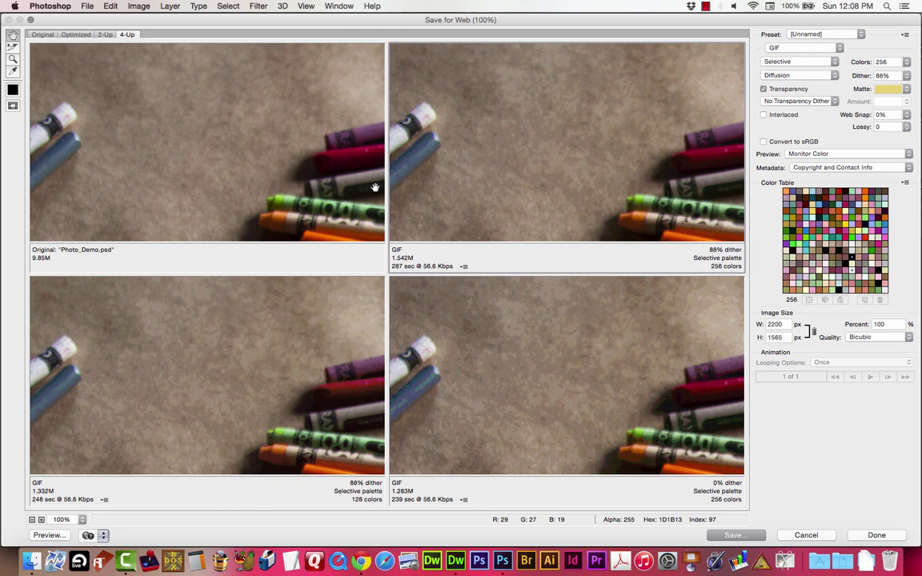
left_click(825, 34)
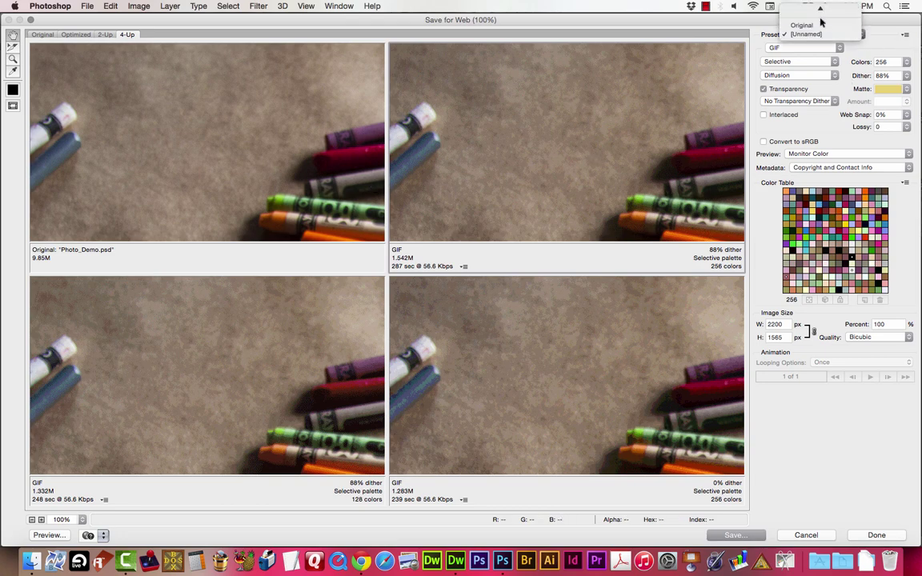
mouse_move(820, 12)
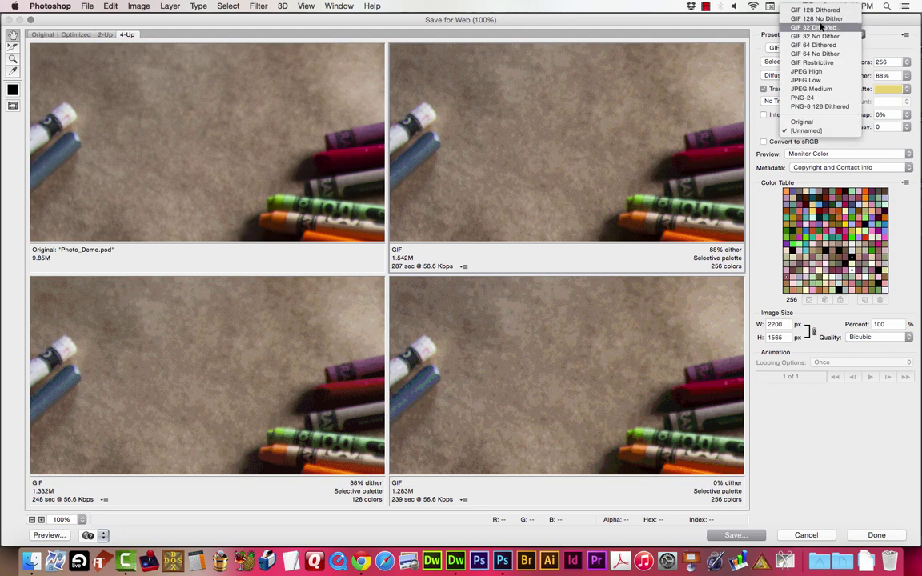
left_click(822, 74)
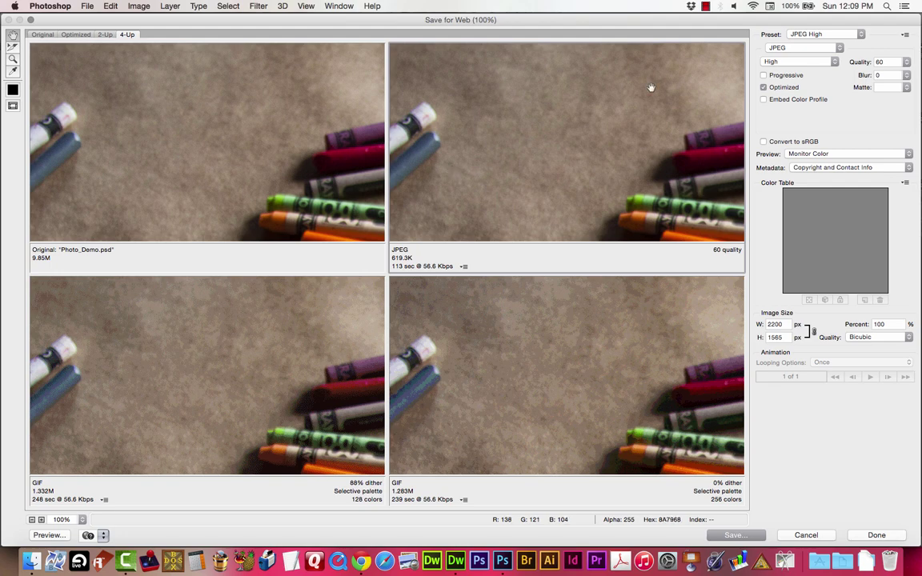
left_click(905, 36)
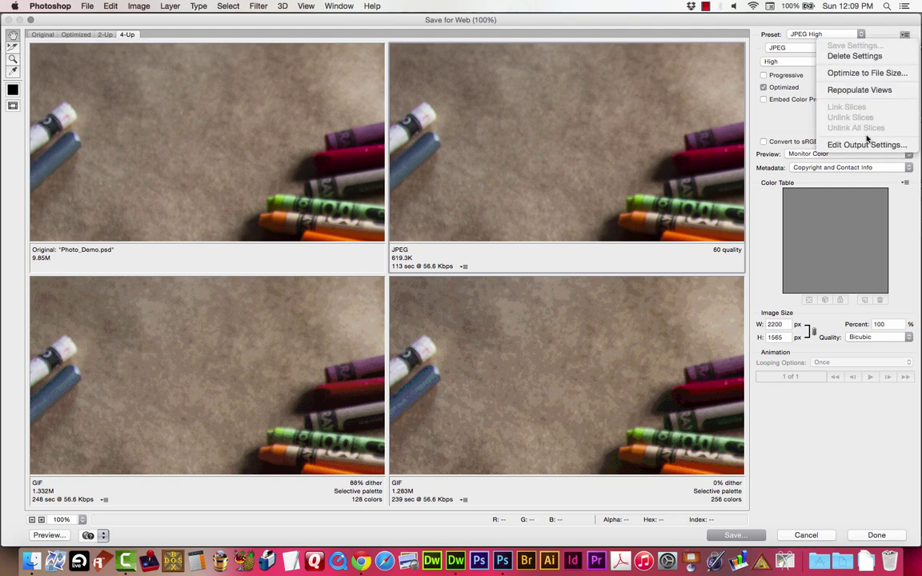
left_click(880, 90)
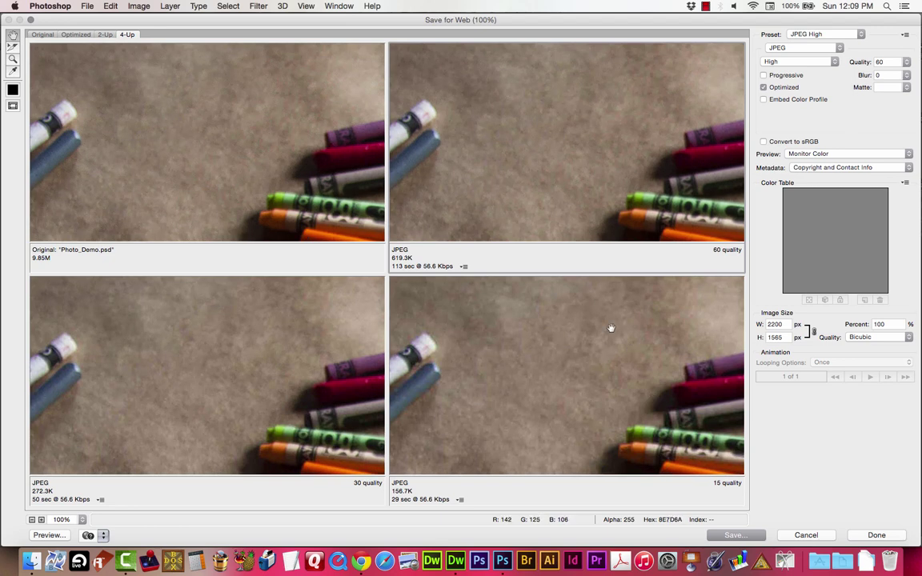
Check the 2200 × 1565 px image size and save the JPEG High version as Photo_Demo.jpg in the graphics folder.
left_click(760, 337)
left_click(776, 324)
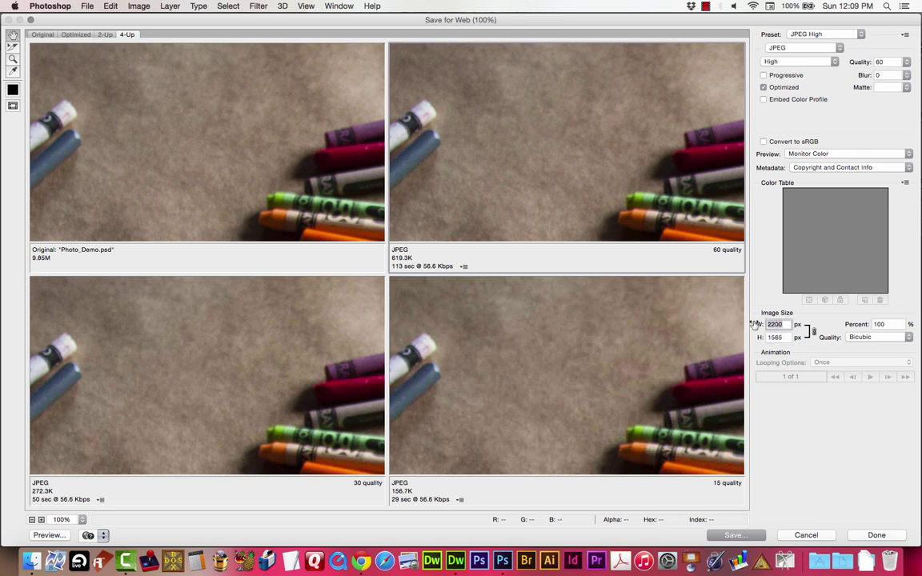
key("Tab")
left_click(782, 324)
left_click(731, 537)
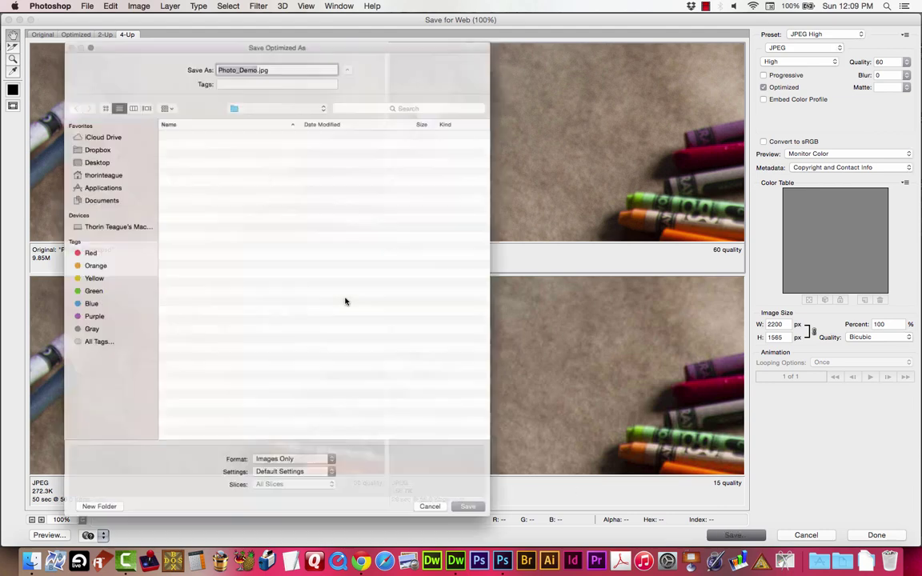
right_click(421, 440)
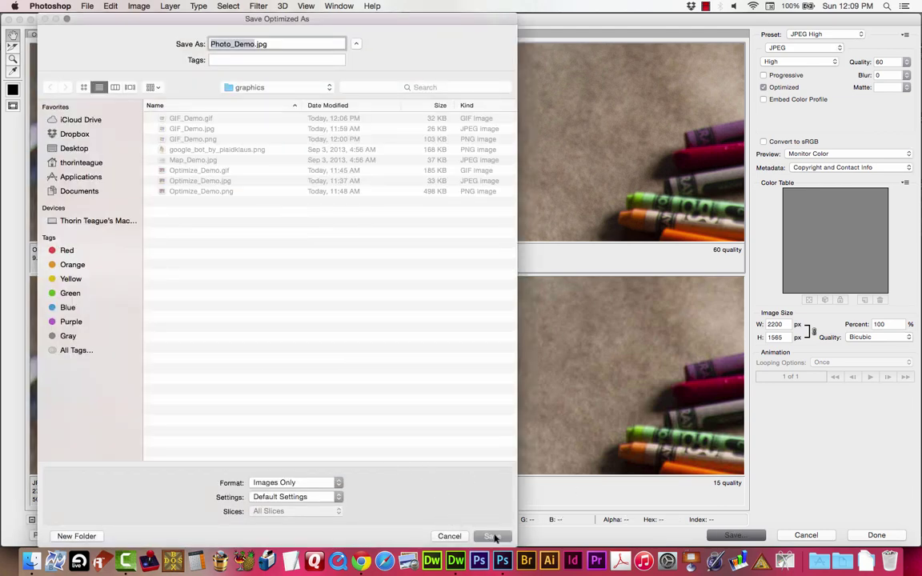
left_click(494, 536)
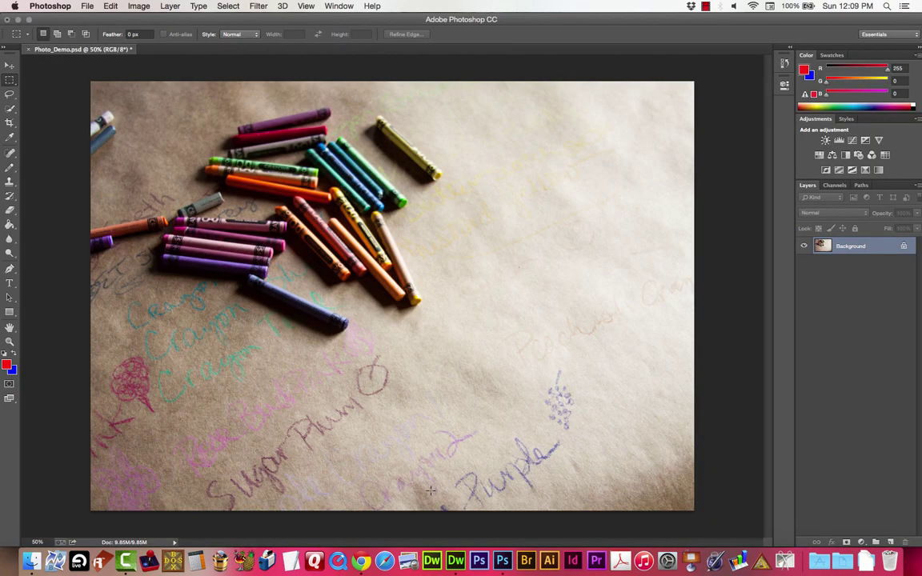
Switch to Dreamweaver and point the original-size Photo_Demo placeholder's source to Photo_Demo.jpg in the graphics folder.
left_click(455, 560)
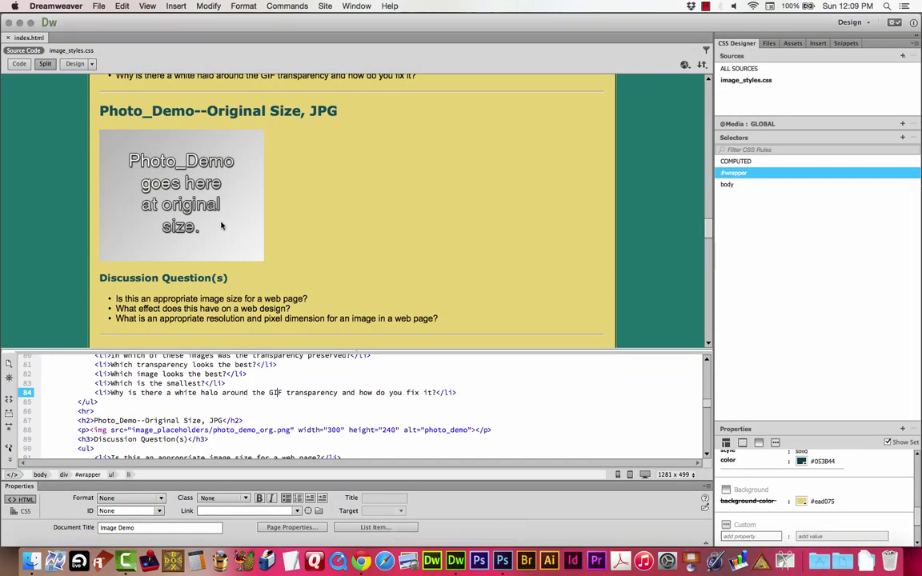
left_click(201, 192)
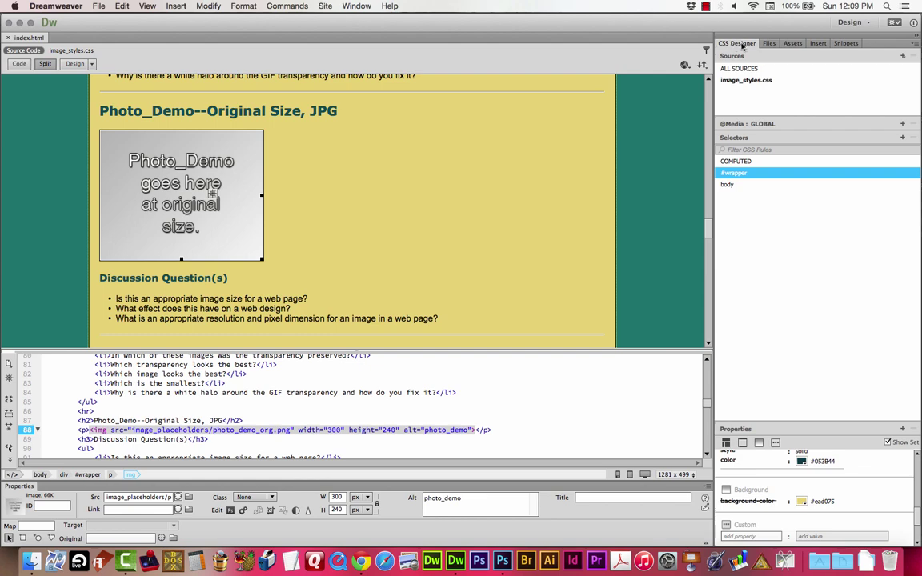
left_click(770, 47)
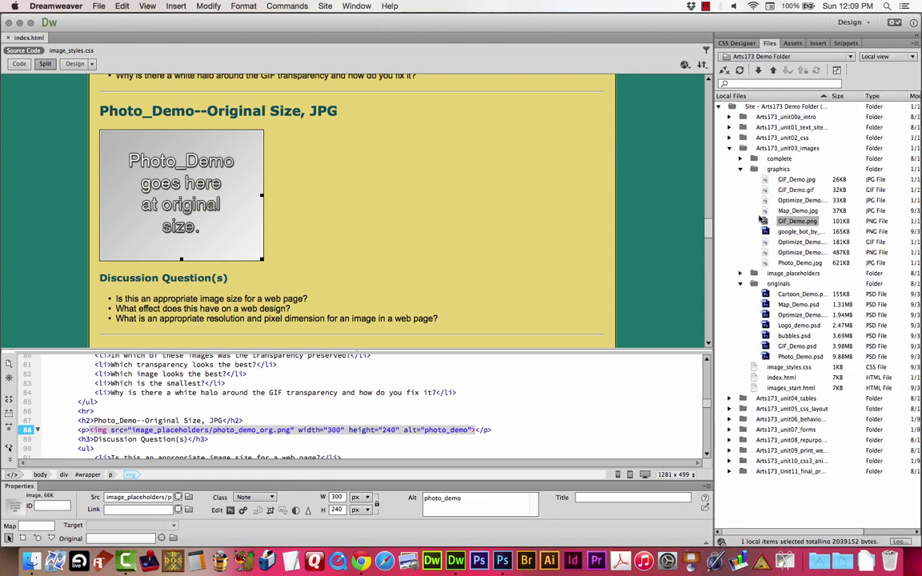
left_click(773, 263)
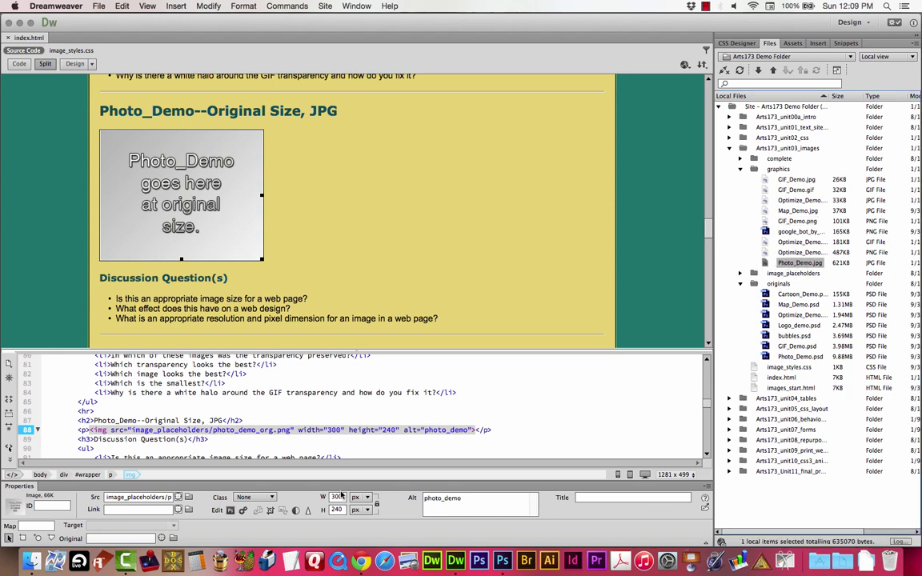
left_click_drag(178, 497, 765, 265)
scroll(275, 246, "down", 5)
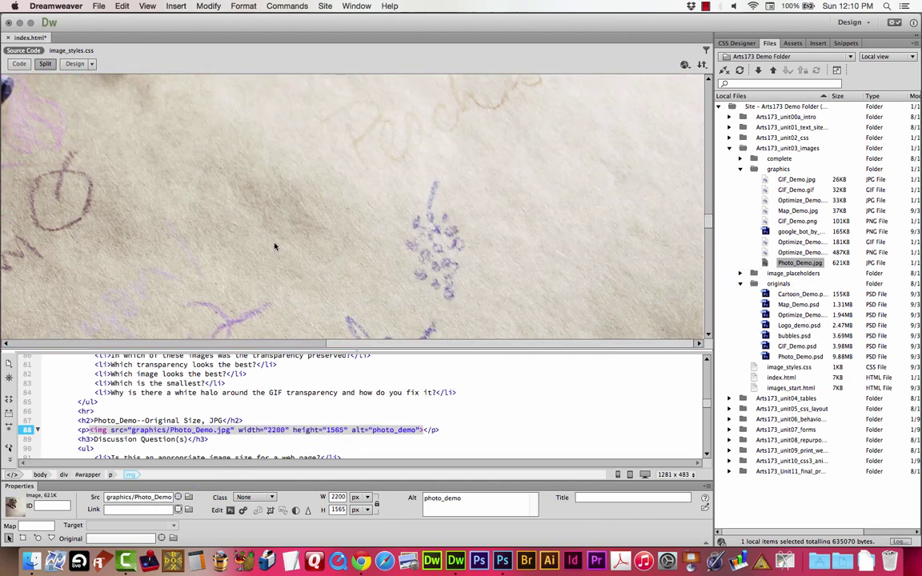
scroll(275, 246, "up", 5)
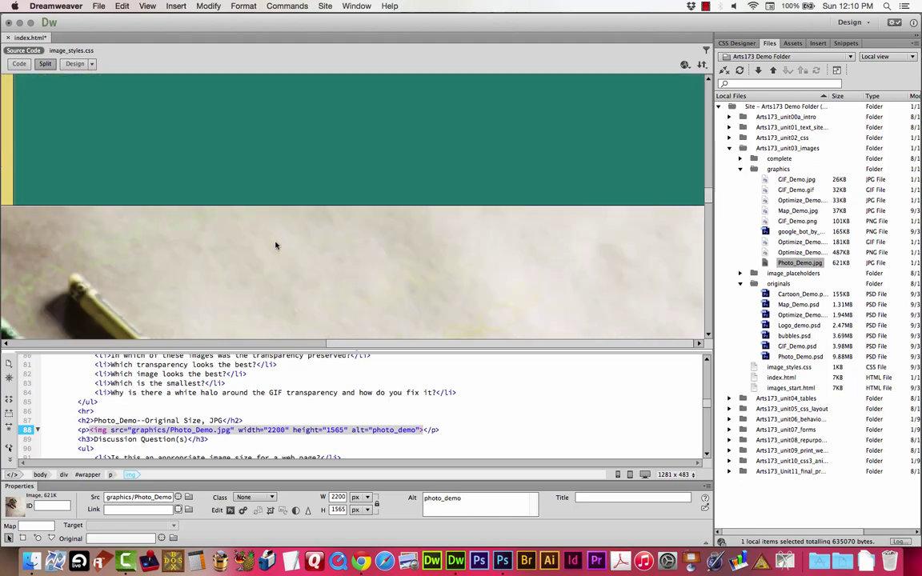
scroll(274, 246, "down", 5)
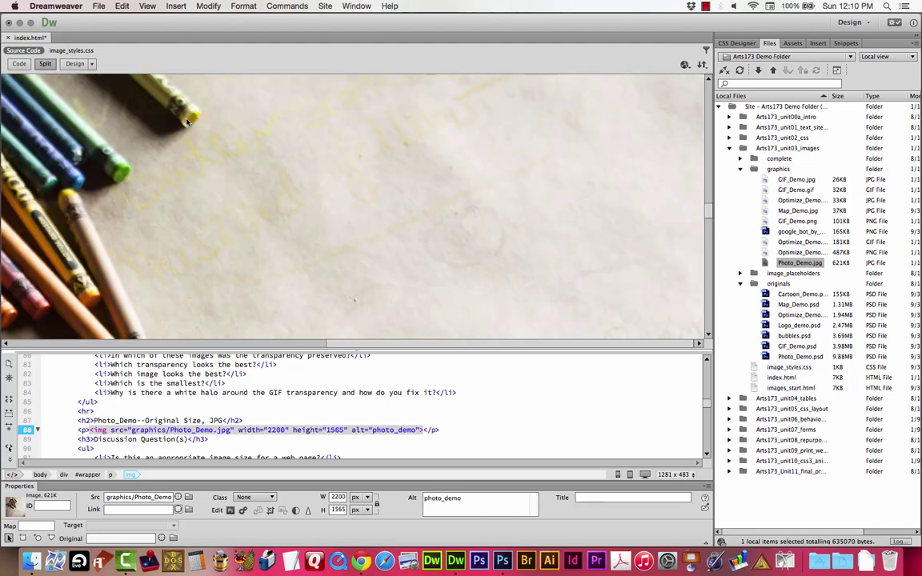
Save the edited index.html page, switch to Chrome and reload the page.
left_click(56, 6)
left_click(114, 89)
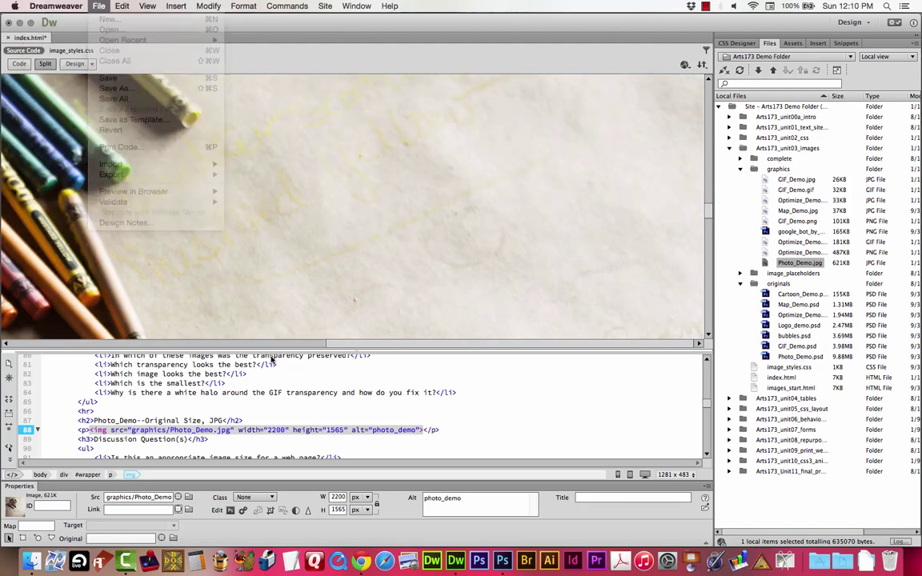
left_click(362, 562)
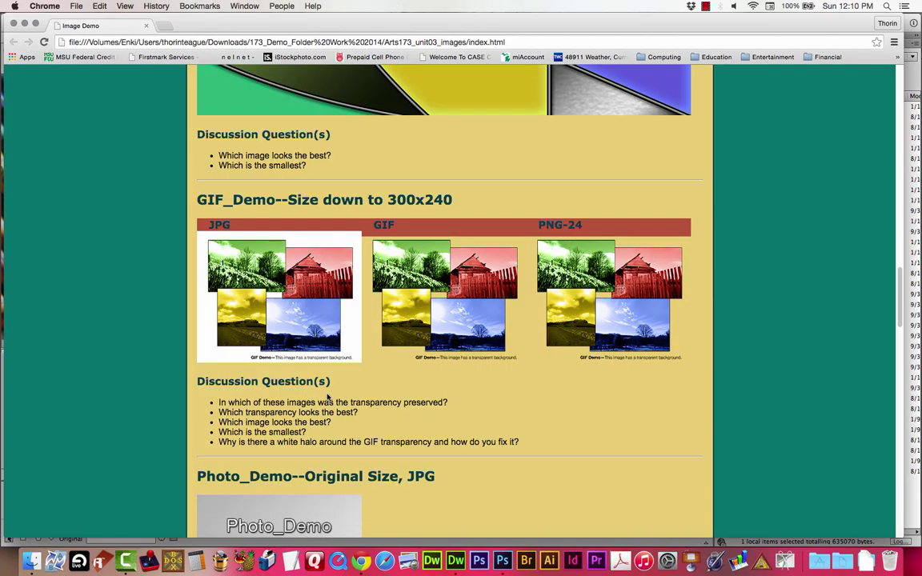
key("super+r")
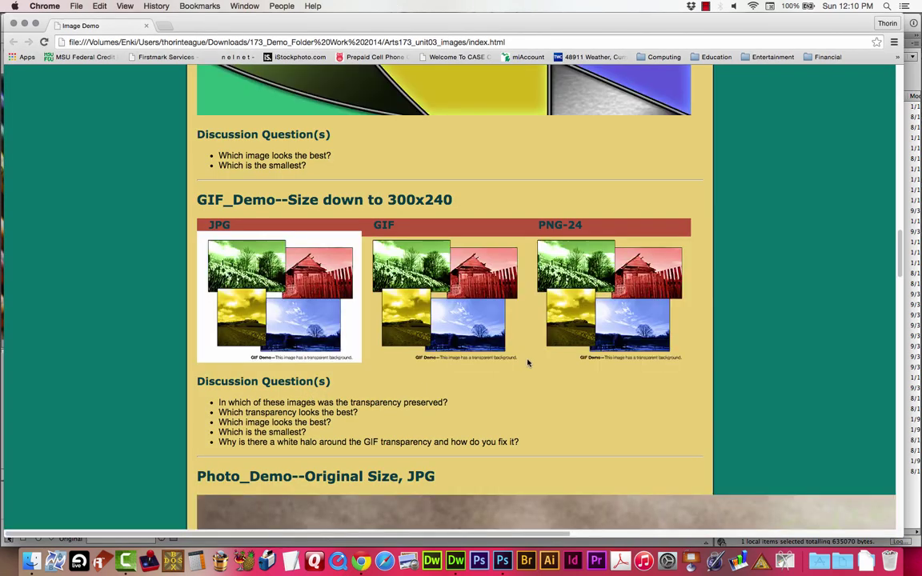
Shrink the page display and examine the original-size photo's width against the page layout and the other demo images.
scroll(527, 362, "down", 3)
key("super+minus")
key("super+minus")
key("super+minus")
key("super+minus")
key("super+minus")
key("super+minus")
key("super+minus")
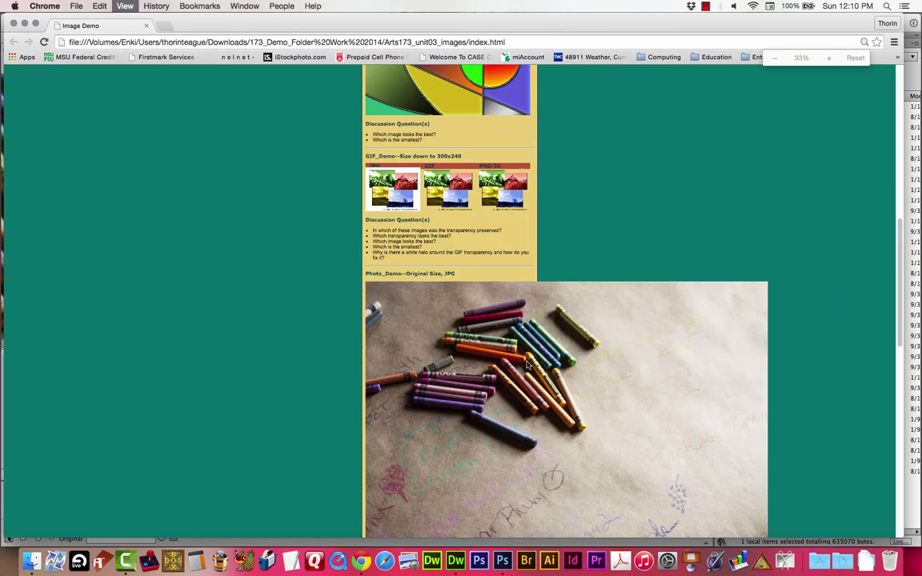
scroll(533, 378, "down", 5)
scroll(533, 377, "up", 2)
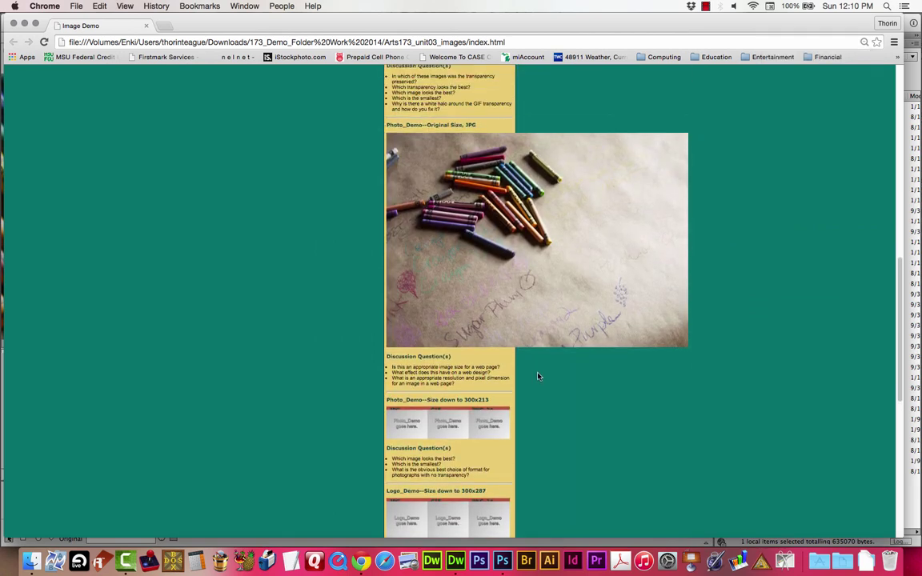
scroll(538, 375, "up", 10)
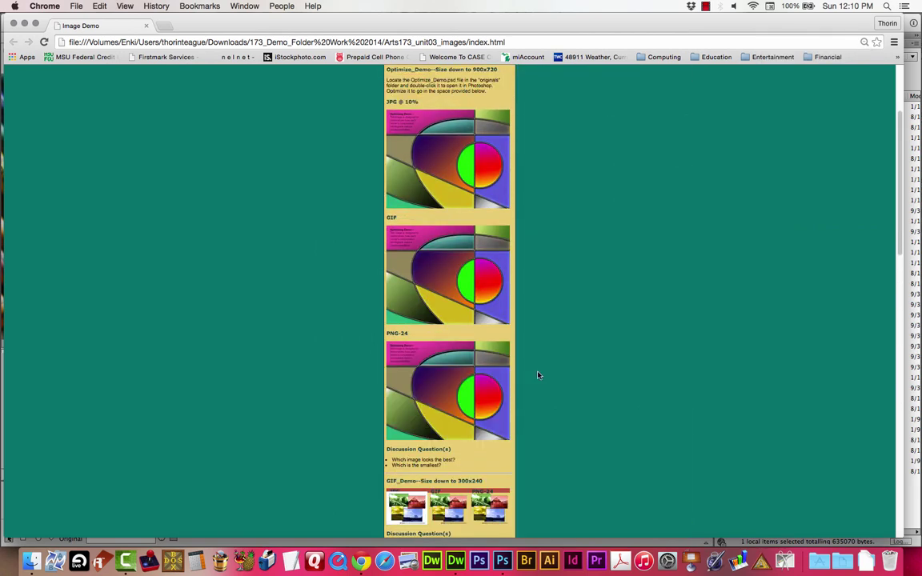
scroll(537, 376, "down", 10)
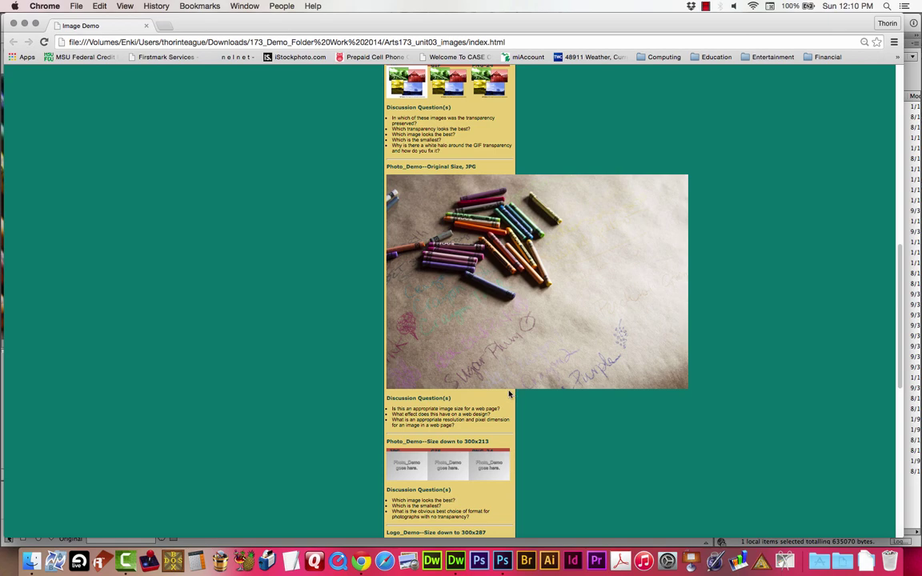
Restore the page to 100% display and examine the original-size photo down to its discussion questions.
key("super+0")
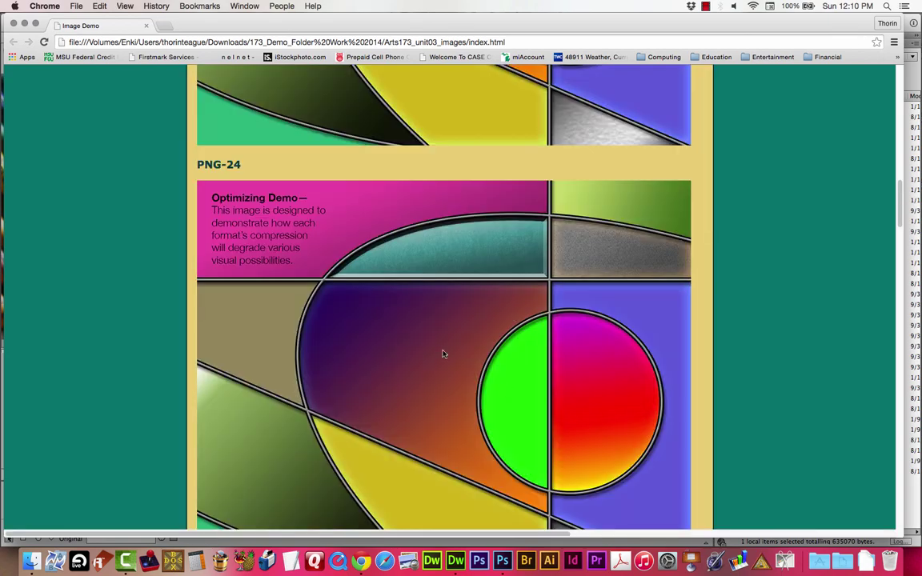
scroll(435, 348, "down", 7)
scroll(434, 348, "down", 15)
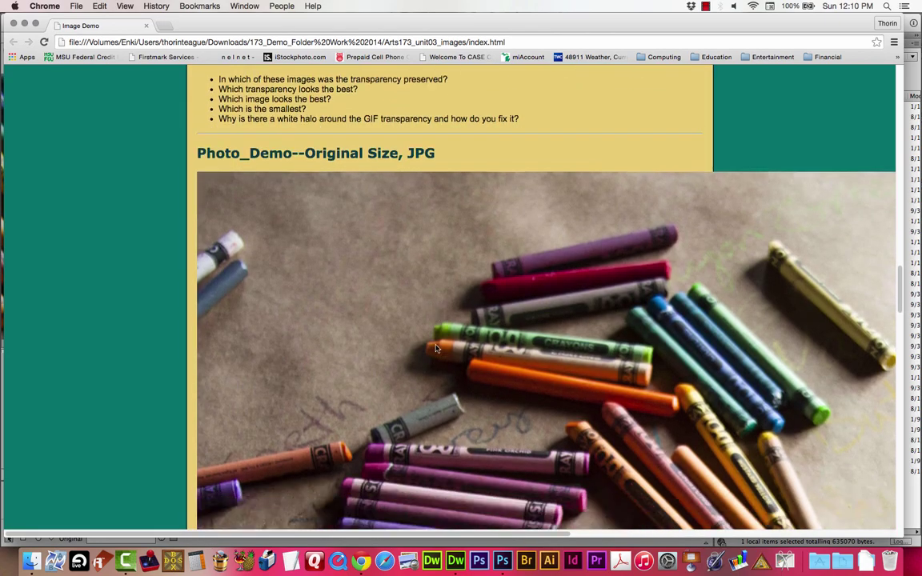
scroll(435, 346, "down", 5)
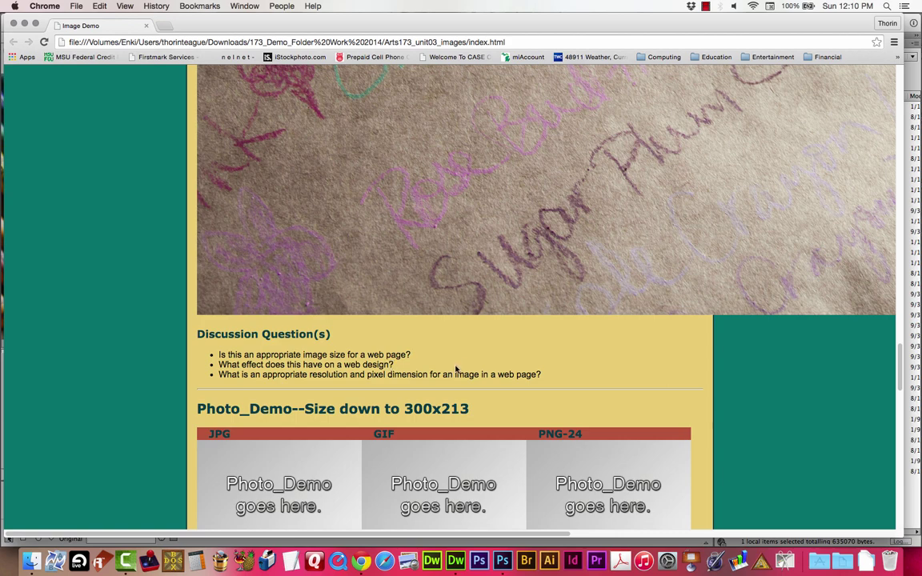
scroll(438, 370, "up", 5)
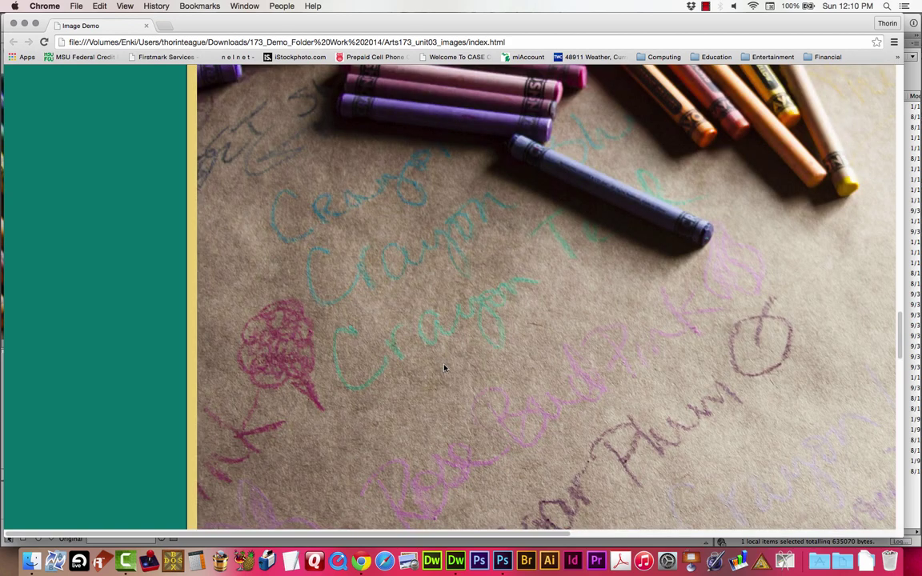
Reduce the page display again and compare the full photo with the content column and neighbouring sections.
key("super+minus")
key("super+minus")
key("super+minus")
key("super+minus")
key("super+minus")
key("super+minus")
key("super+minus")
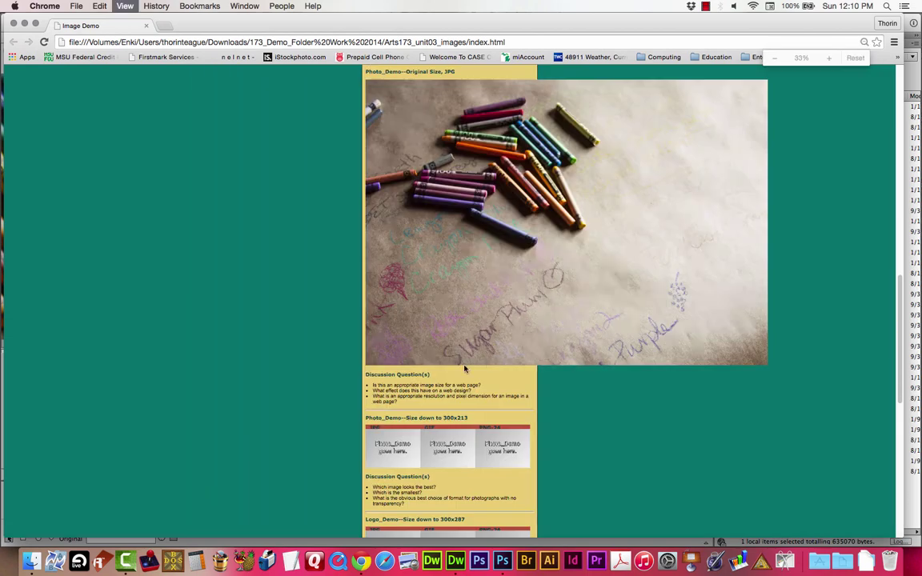
scroll(576, 361, "down", 1)
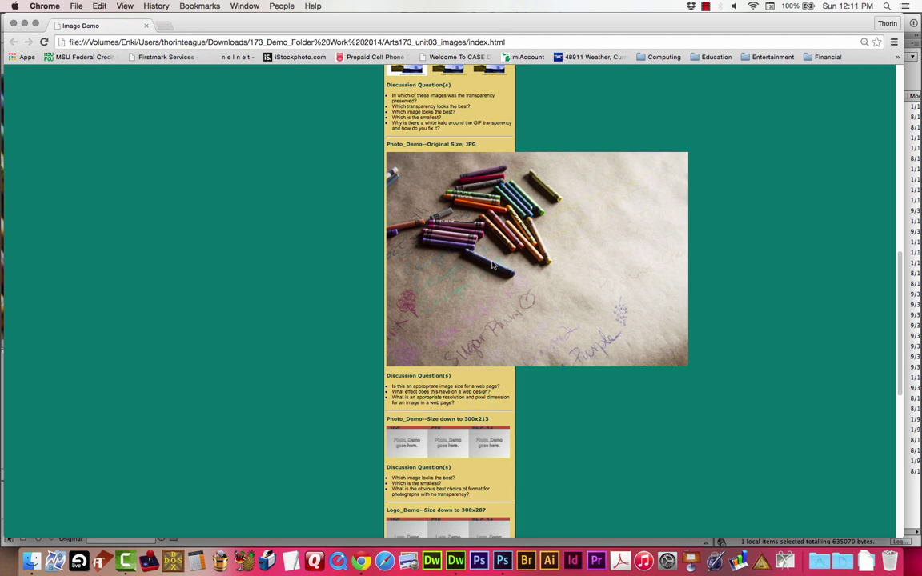
scroll(679, 331, "up", 5)
scroll(681, 334, "down", 4)
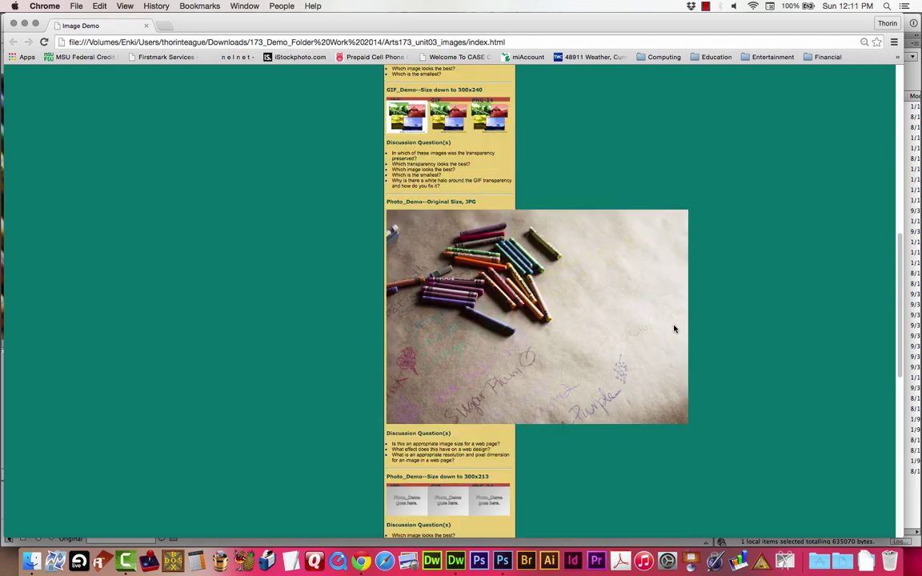
scroll(676, 329, "up", 1)
scroll(674, 328, "down", 3)
scroll(672, 327, "up", 3)
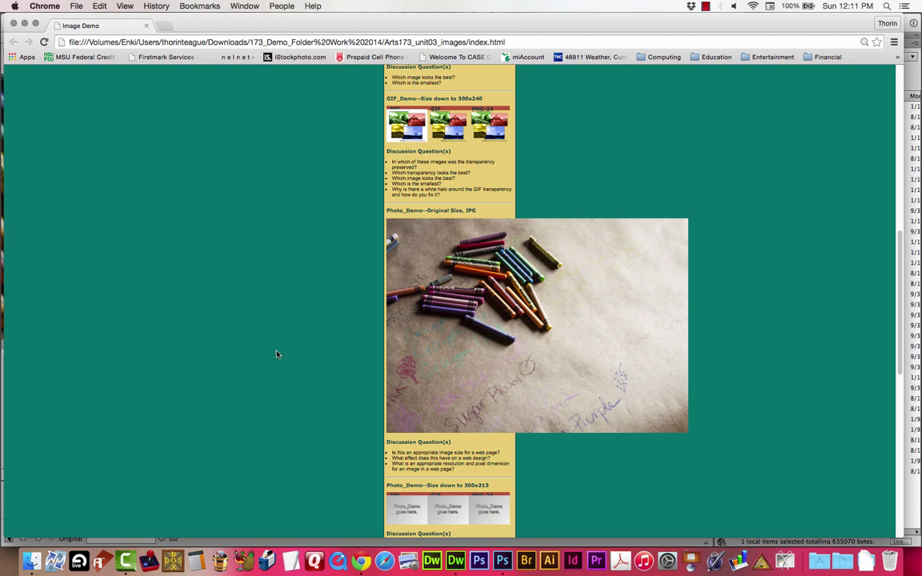
Enlarge the page back to normal size and read the discussion question on appropriate image resolution and pixel dimension.
key("super+equal")
key("super+equal")
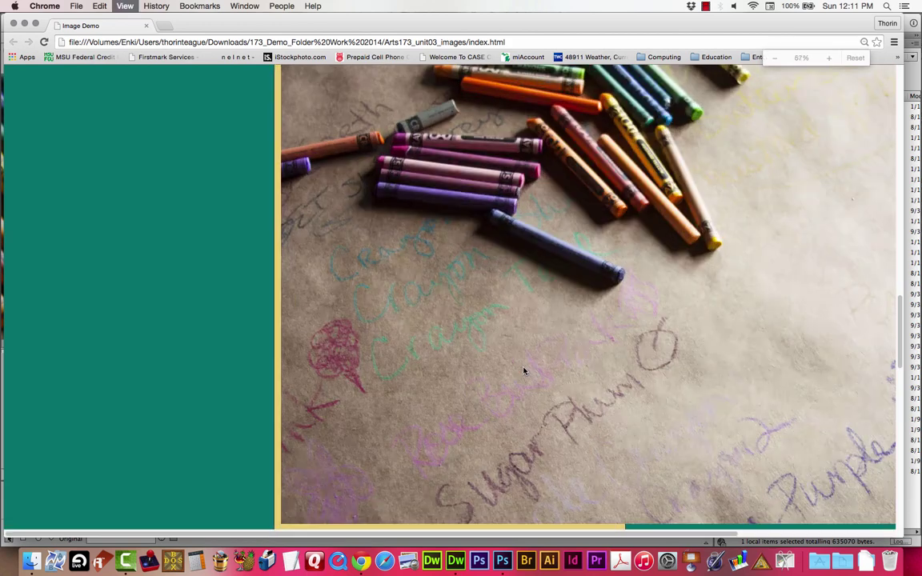
scroll(524, 371, "down", 5)
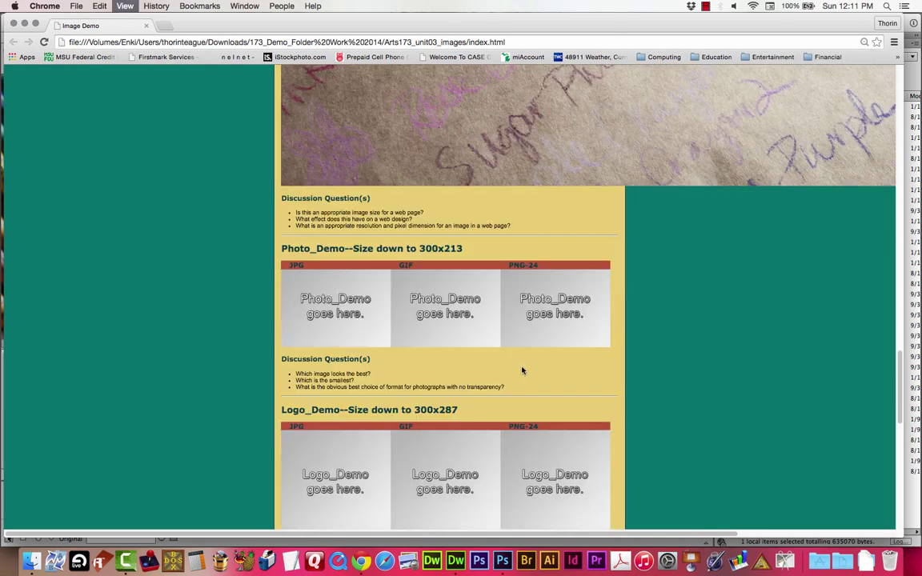
key("super+equal")
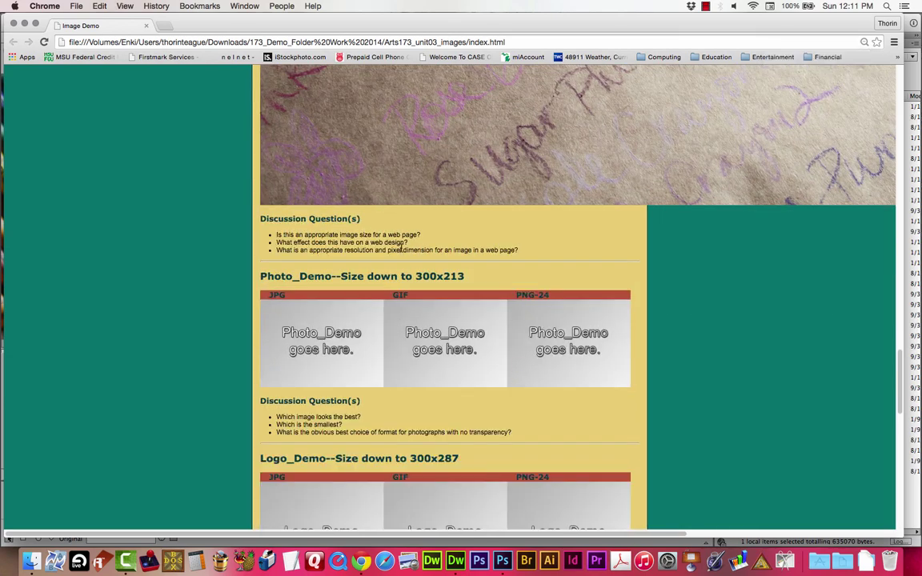
left_click_drag(274, 250, 524, 253)
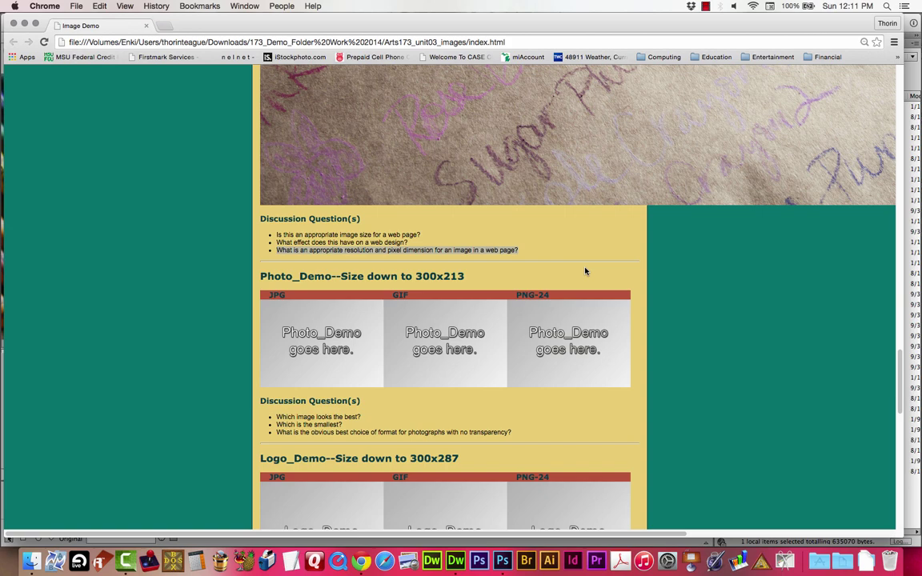
key("super+equal")
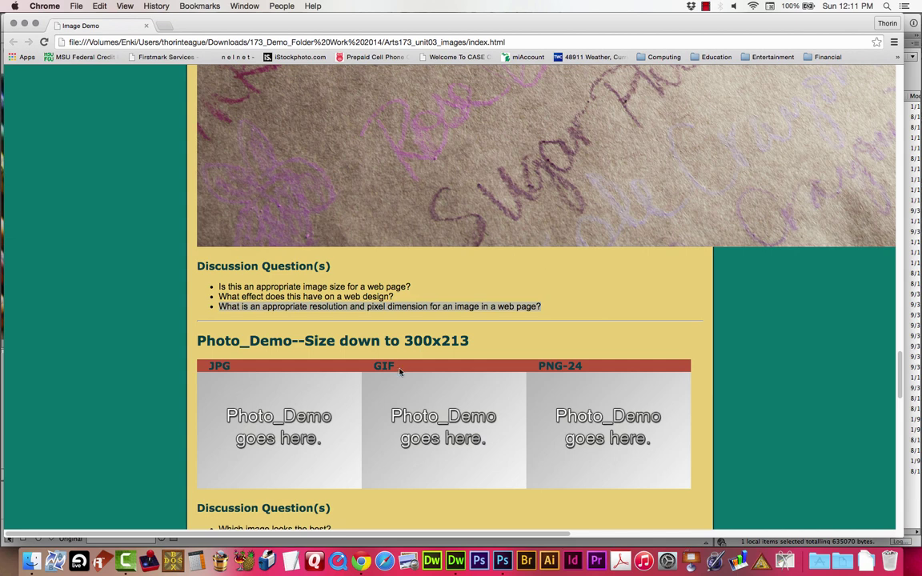
double_click(407, 341)
left_click(408, 341)
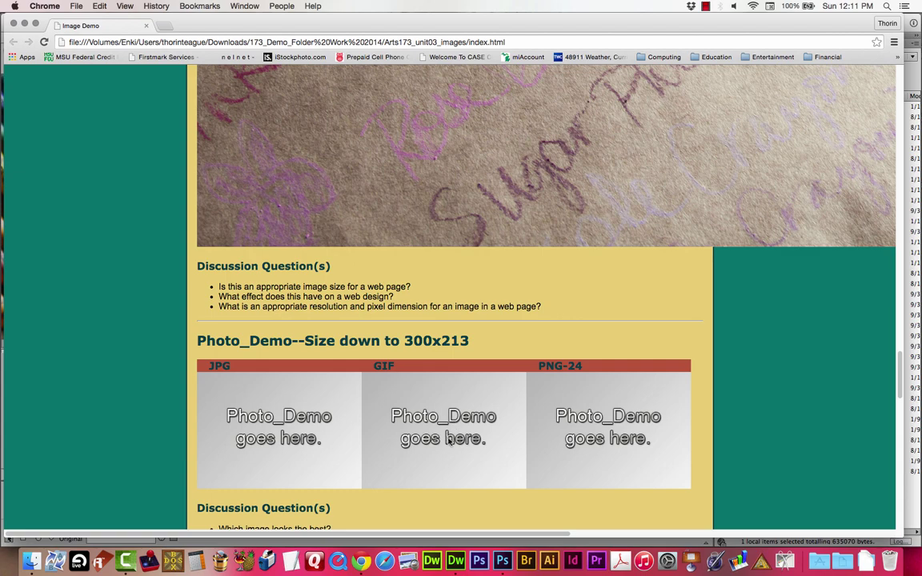
Review the original-size photo's questions and the 300x213 Photo_Demo section, through to the Logo_Demo section.
scroll(424, 284, "down", 3)
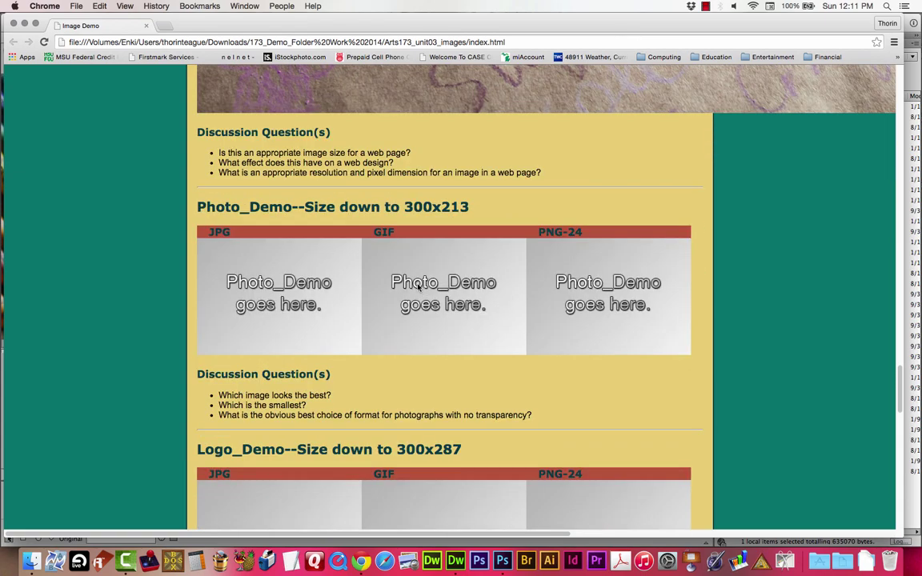
scroll(383, 258, "up", 2)
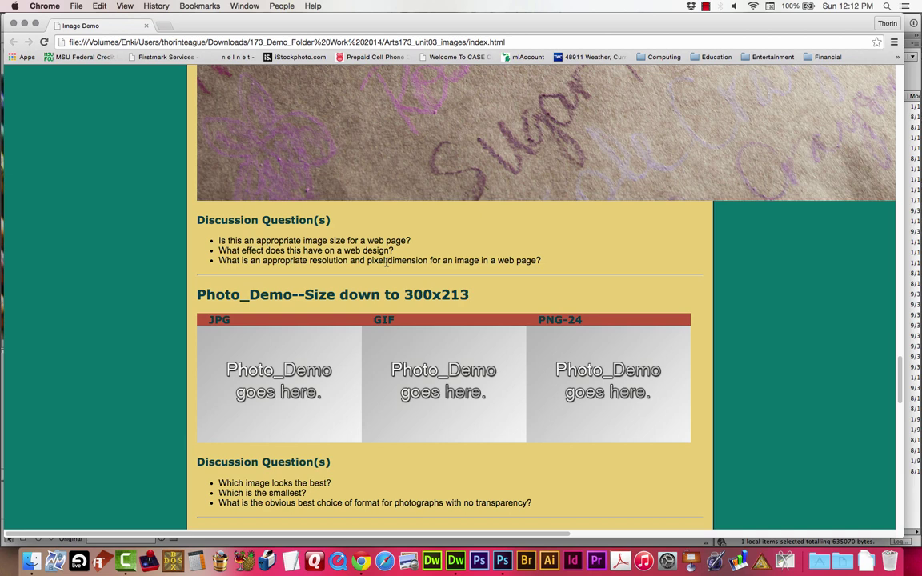
scroll(381, 270, "up", 15)
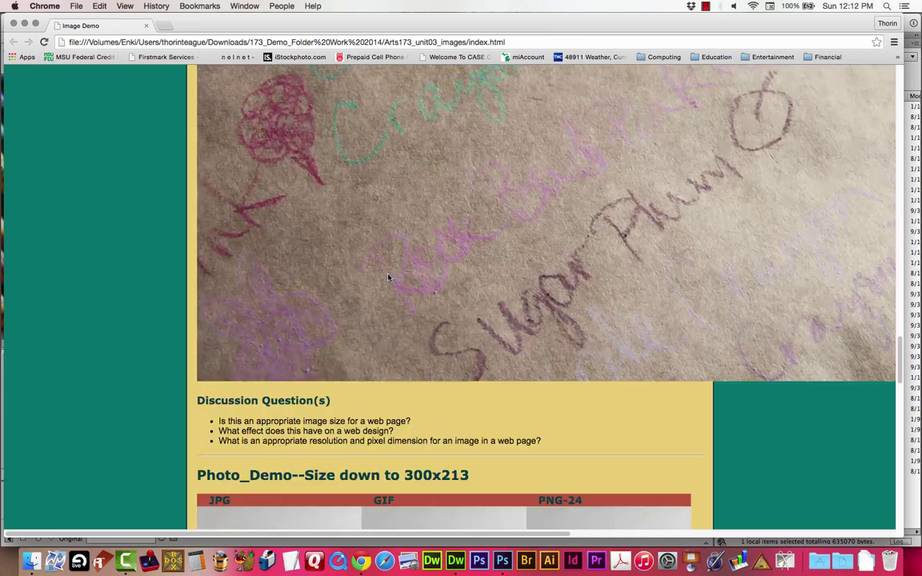
scroll(394, 277, "down", 15)
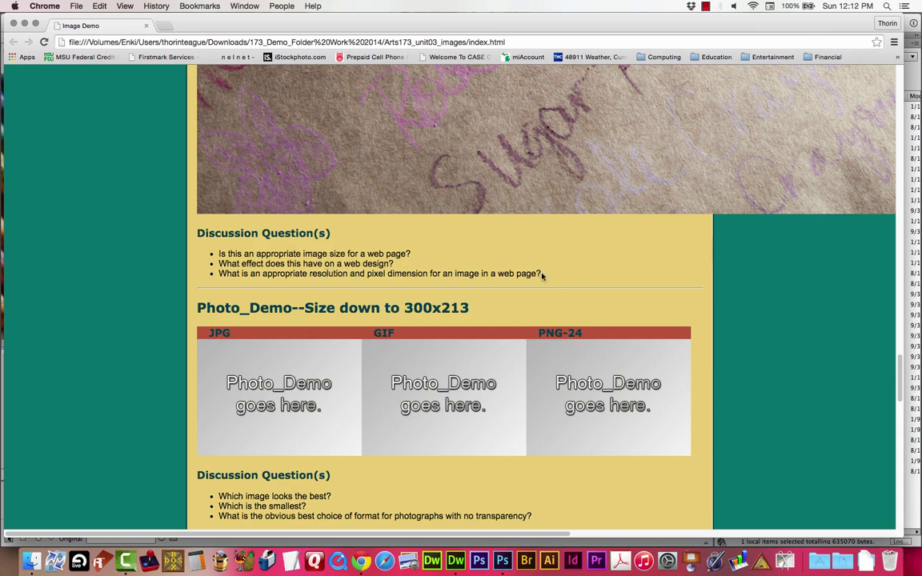
scroll(551, 268, "up", 5)
scroll(551, 268, "up", 5)
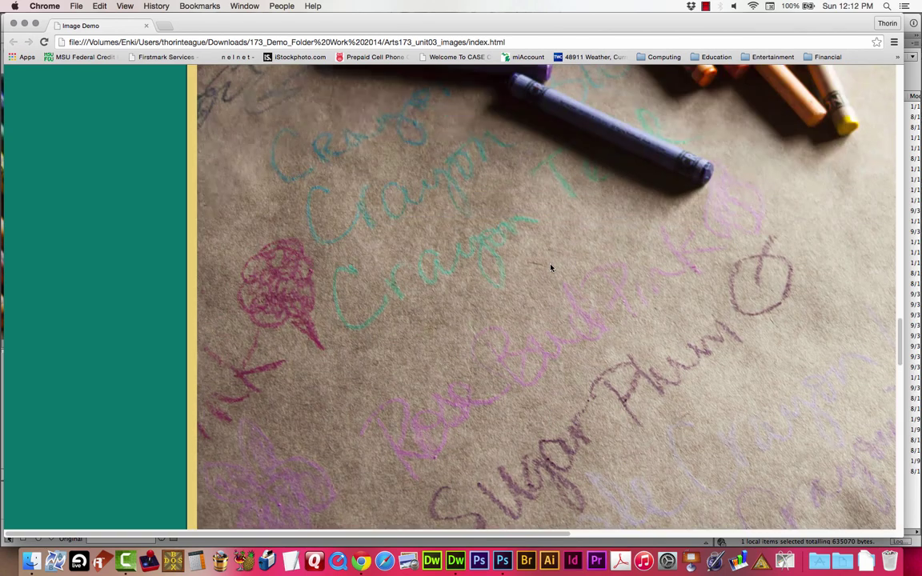
scroll(545, 257, "down", 10)
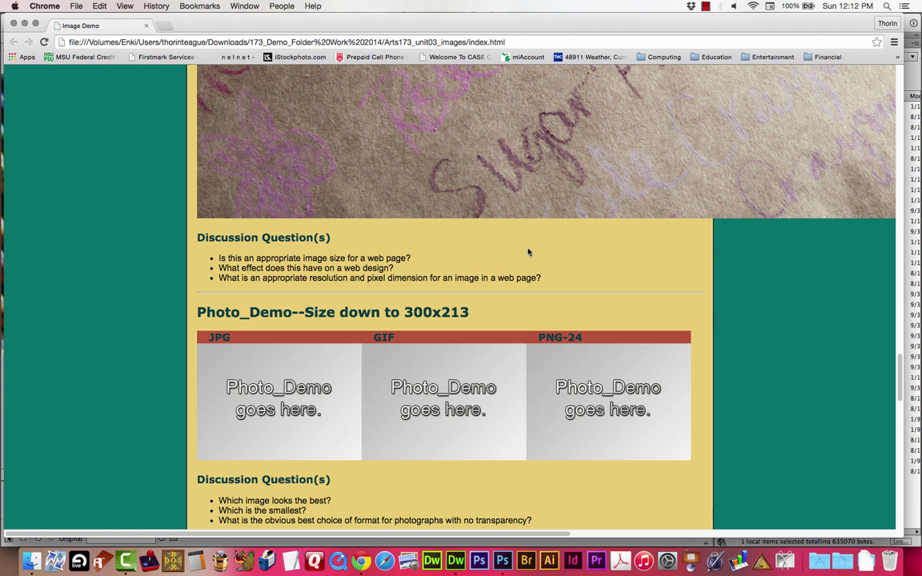
scroll(389, 260, "down", 5)
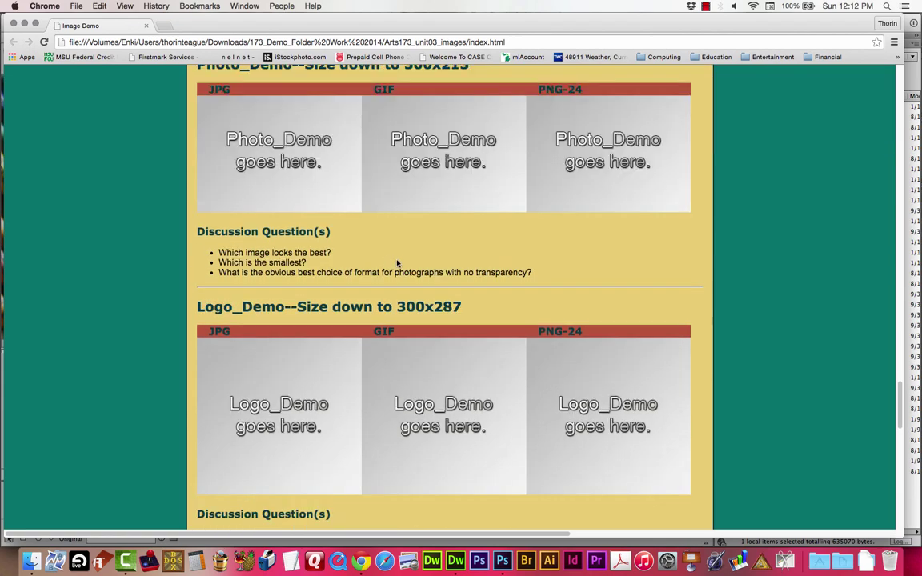
Switch to Dreamweaver and check the target dimensions in the heading and the three placeholder images of the size-down Photo_Demo section.
scroll(396, 263, "up", 2)
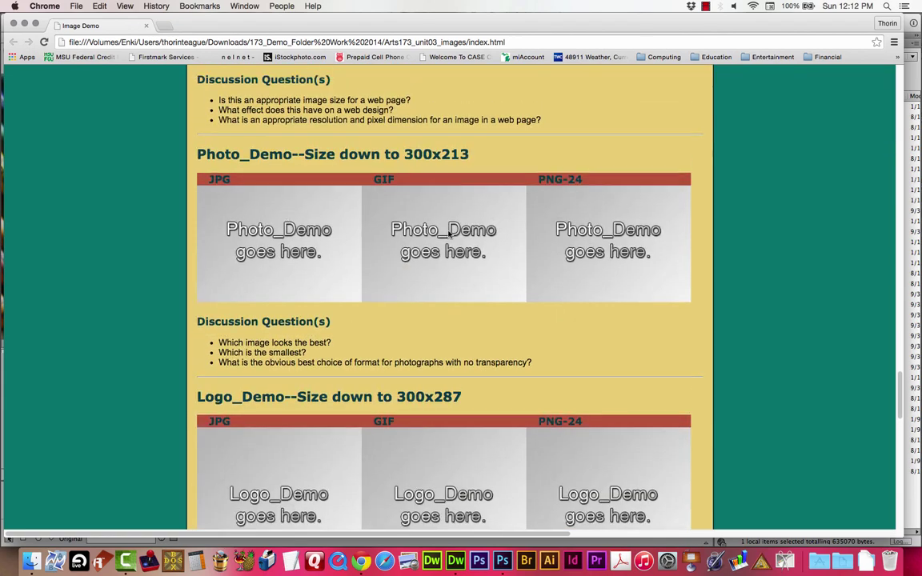
left_click(457, 569)
scroll(290, 287, "down", 10)
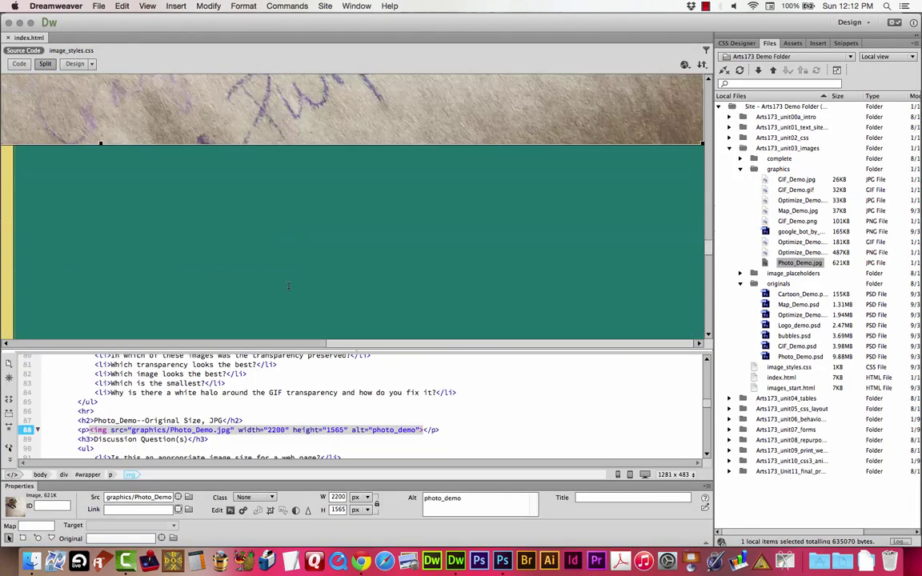
scroll(289, 285, "down", 2)
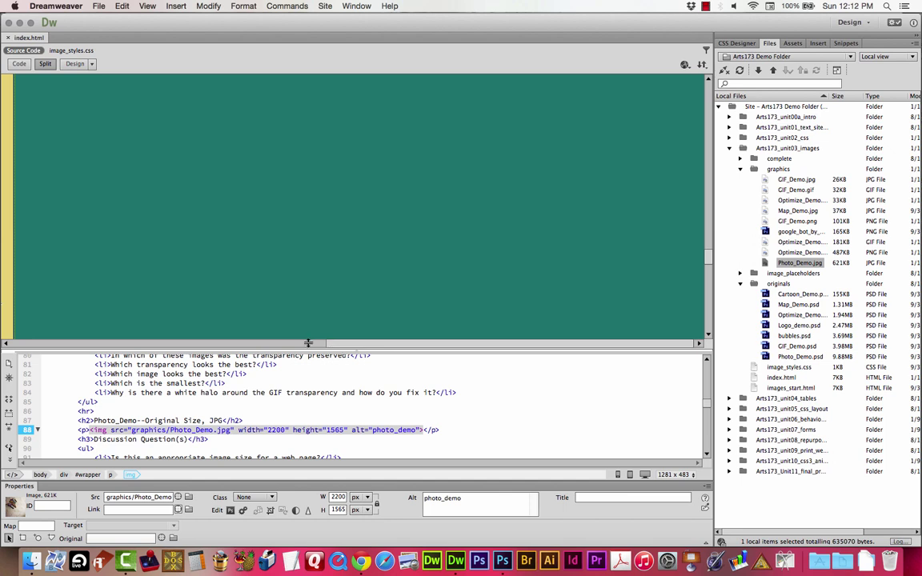
scroll(296, 344, "left", 3)
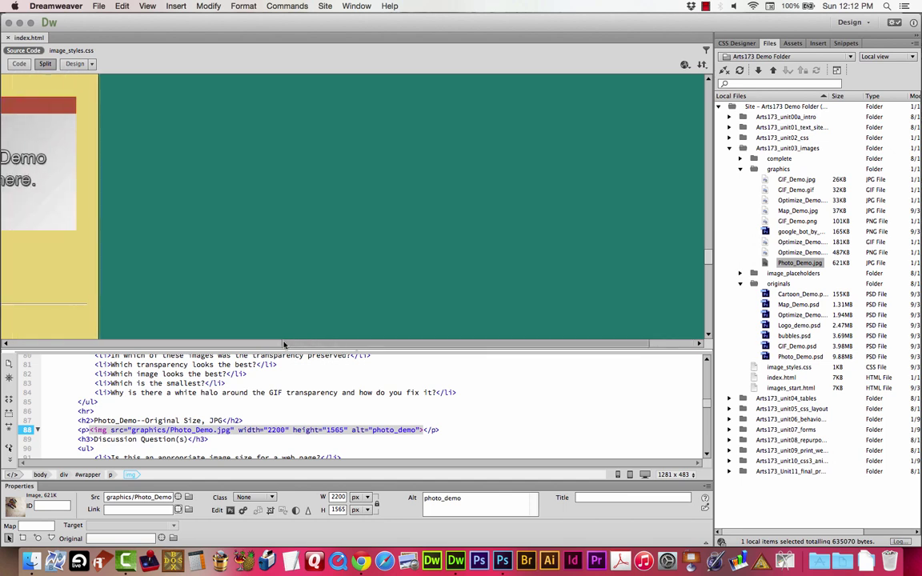
left_click_drag(284, 343, 86, 343)
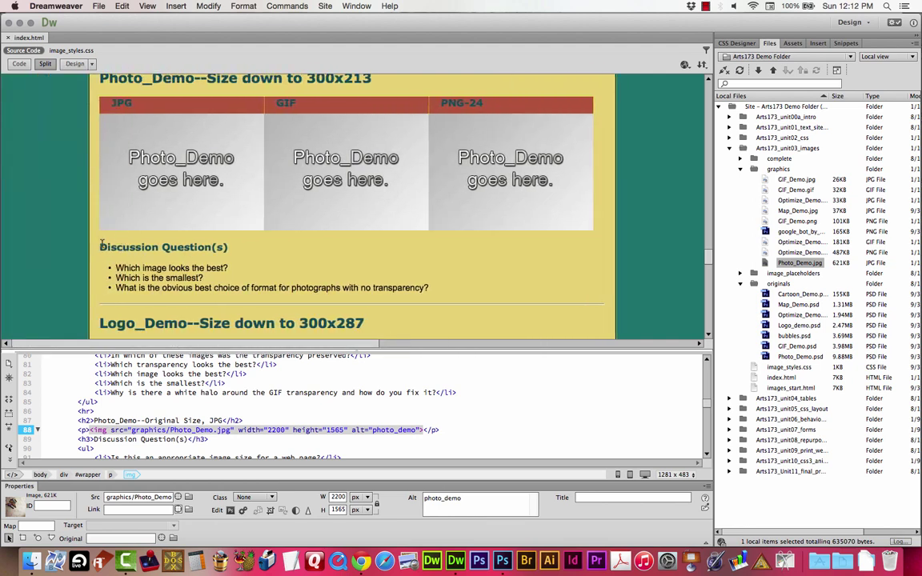
left_click_drag(101, 245, 190, 233)
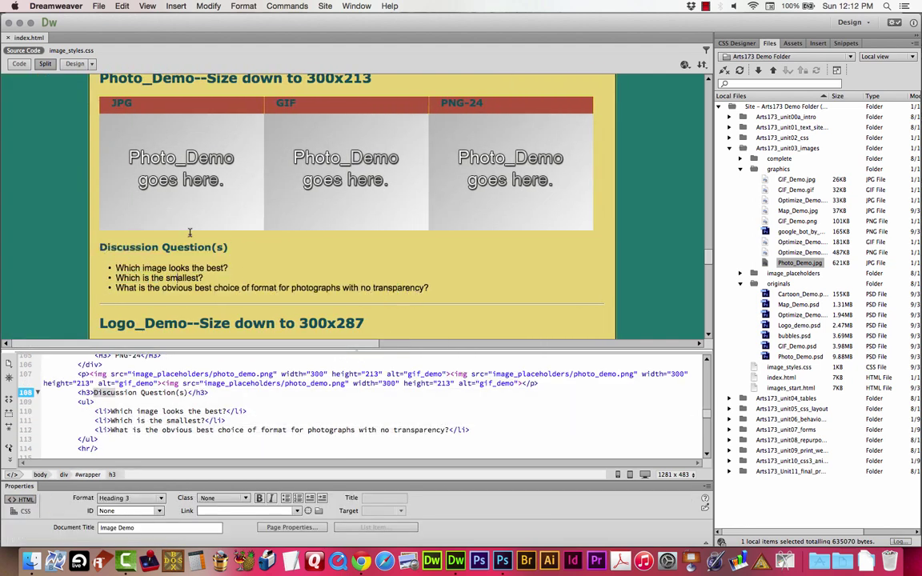
left_click(190, 224)
left_click(311, 175)
left_click(435, 170)
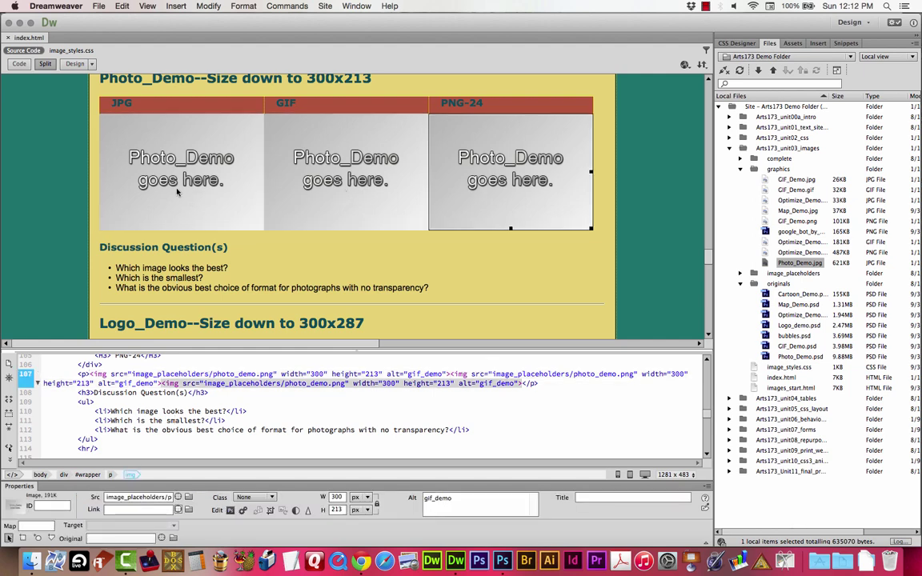
left_click(152, 269)
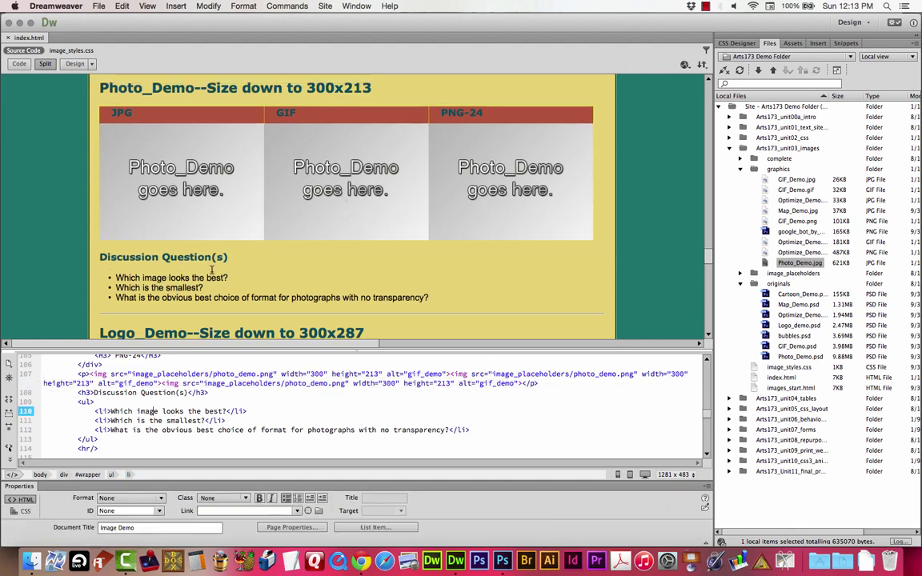
double_click(336, 86)
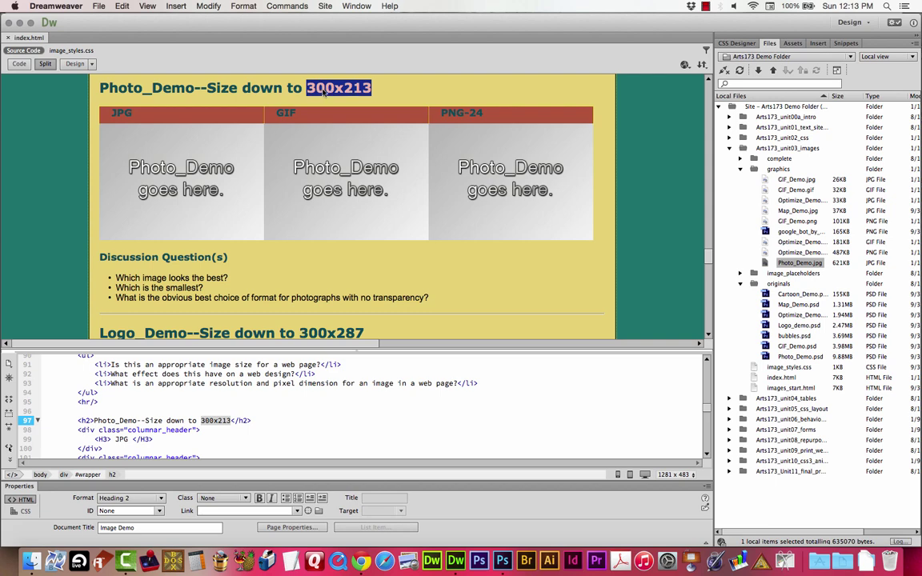
key("Left")
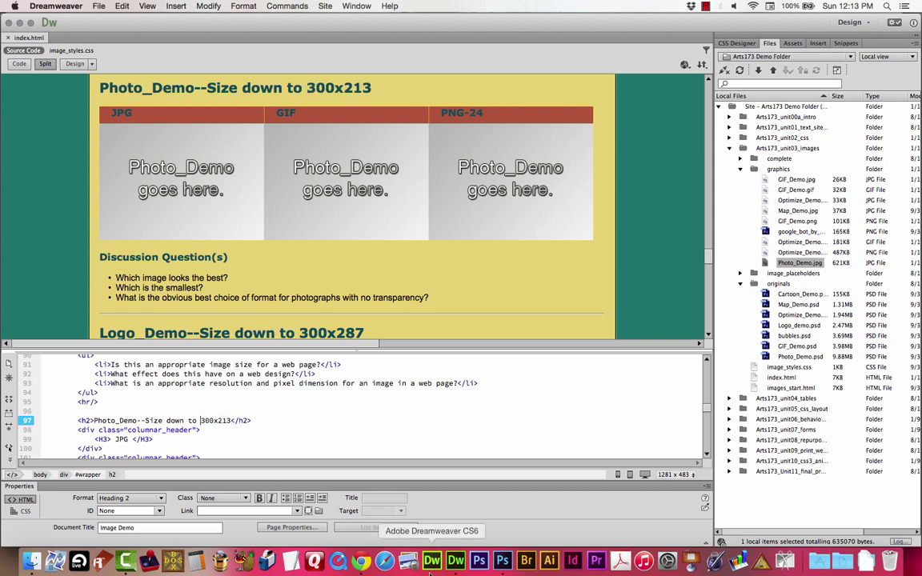
Switch to Photoshop and set the Photo_Demo image's resolution to 72 pixels/inch with Resample turned off.
left_click(478, 561)
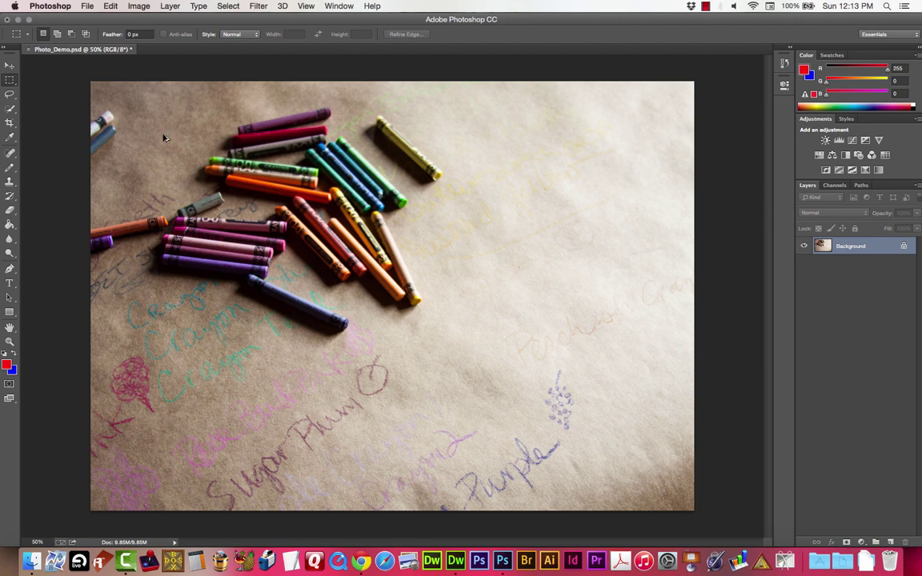
key("super+alt+i")
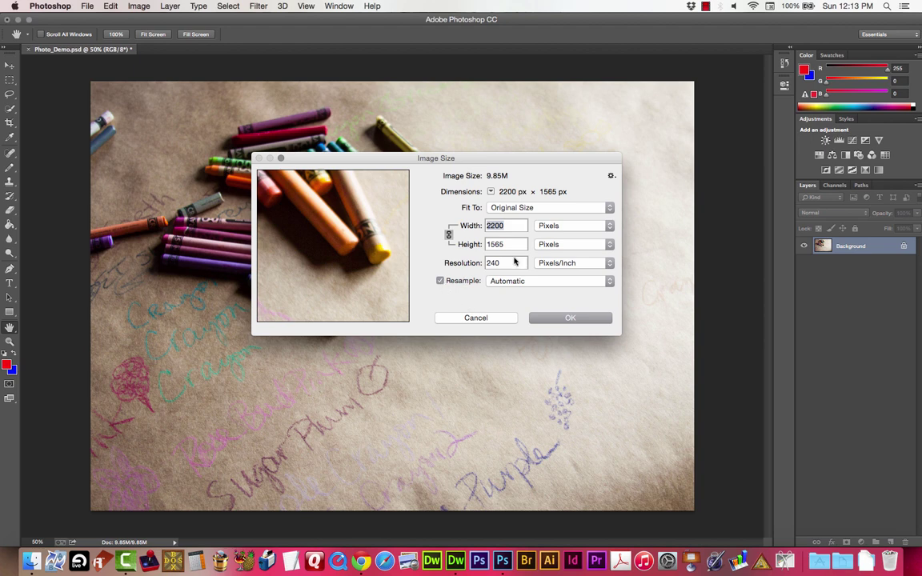
left_click(455, 265)
left_click(507, 270)
double_click(507, 271)
left_click(513, 263)
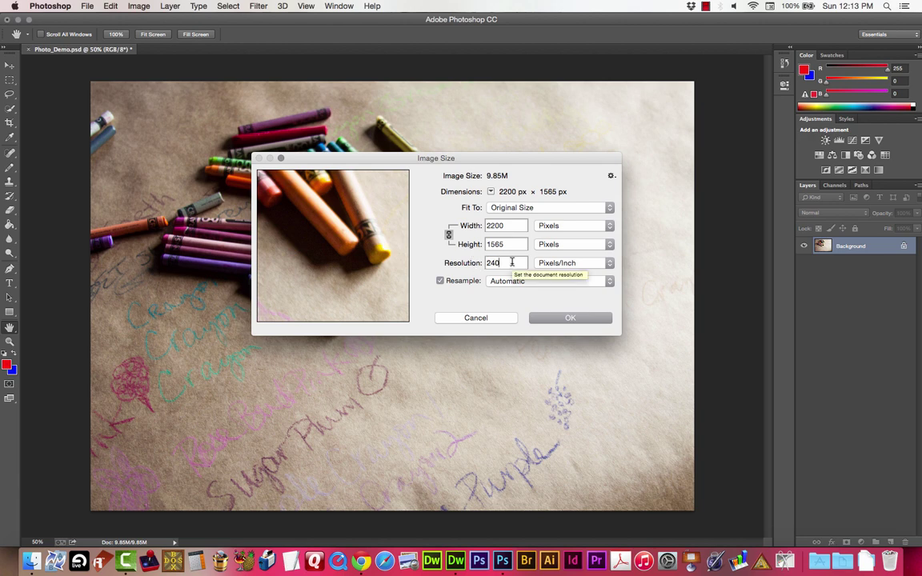
left_click(463, 282)
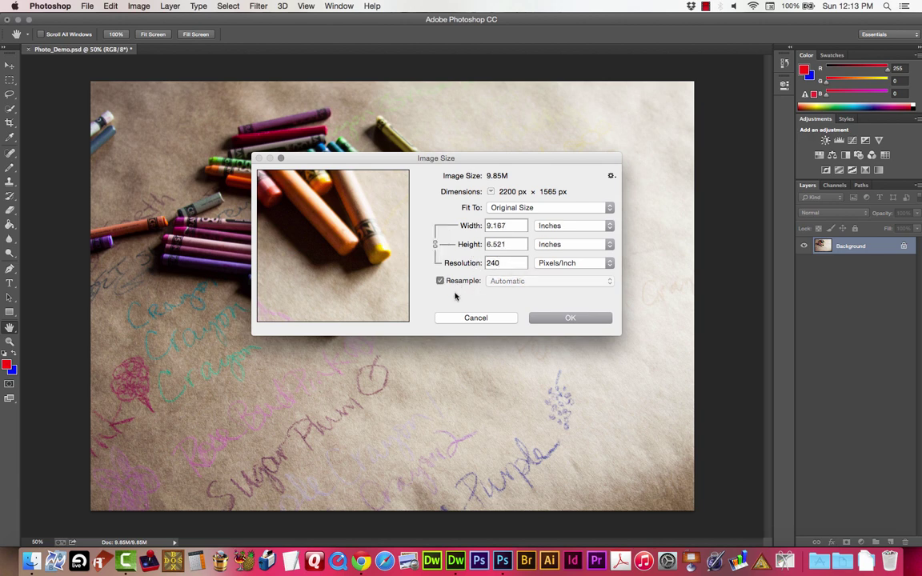
double_click(520, 263)
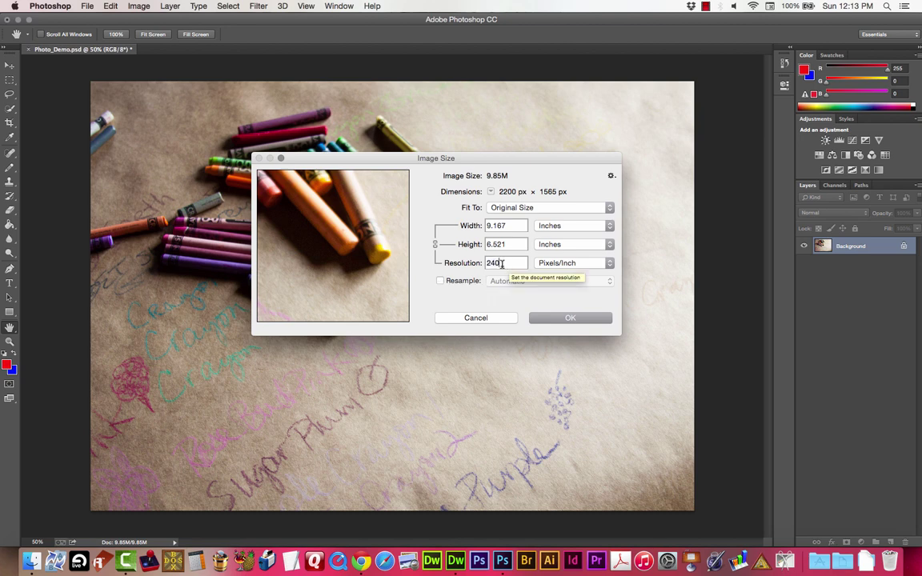
type("72")
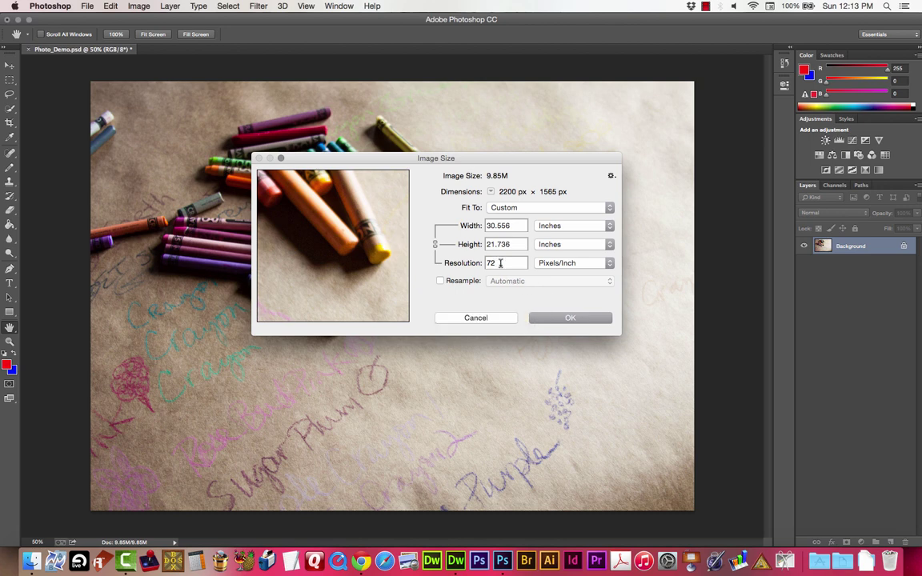
left_click(512, 224)
left_click(498, 263)
left_click(570, 318)
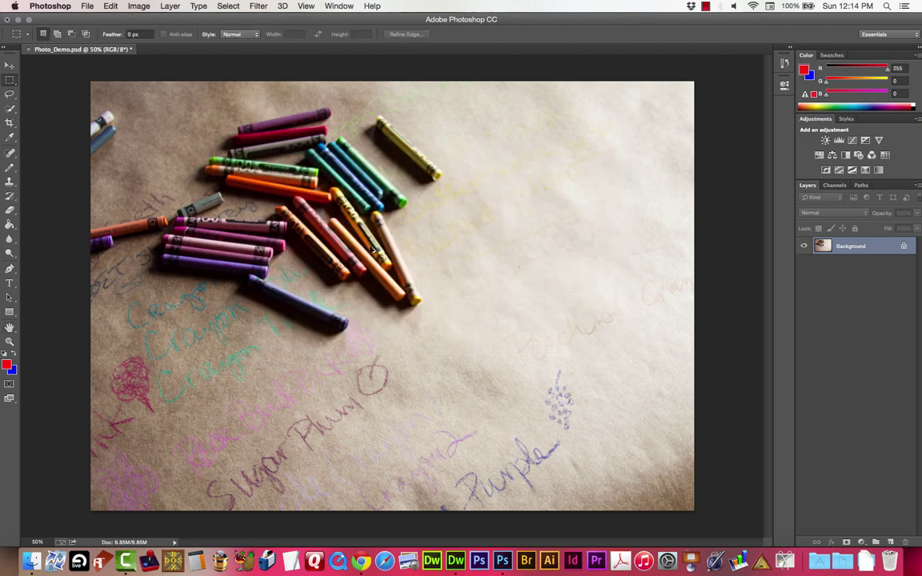
Reopen the Image Size settings, turn Resample back on and set the dimension units to pixels.
key("super+alt+i")
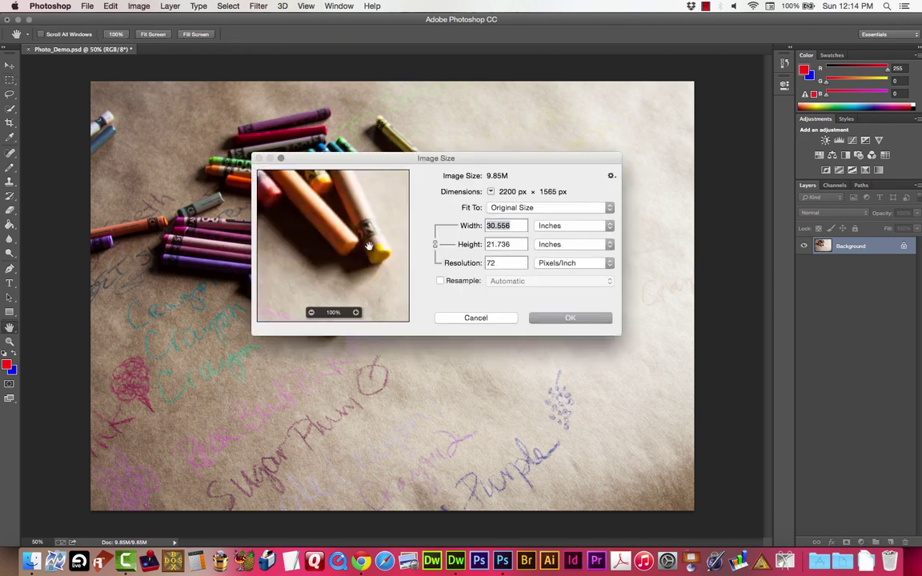
left_click(439, 281)
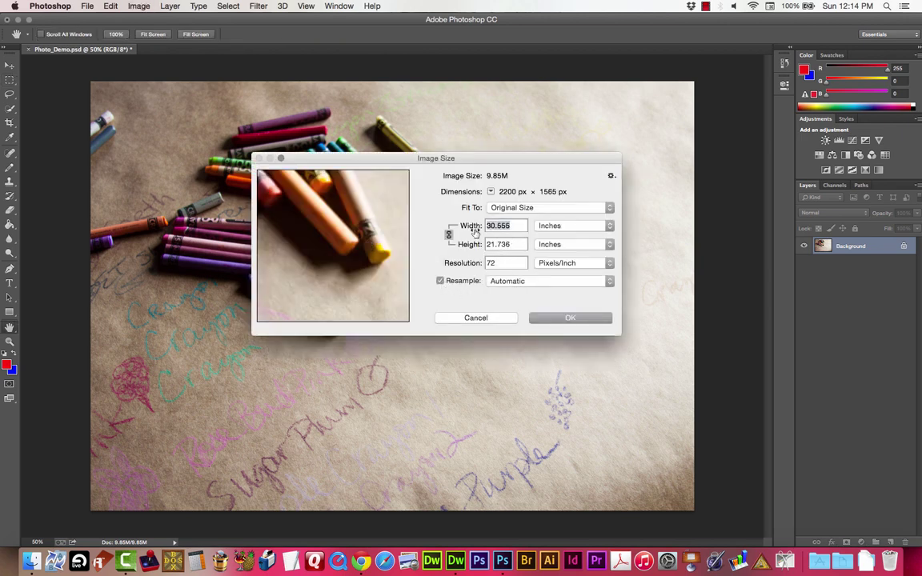
left_click(560, 226)
left_click(569, 217)
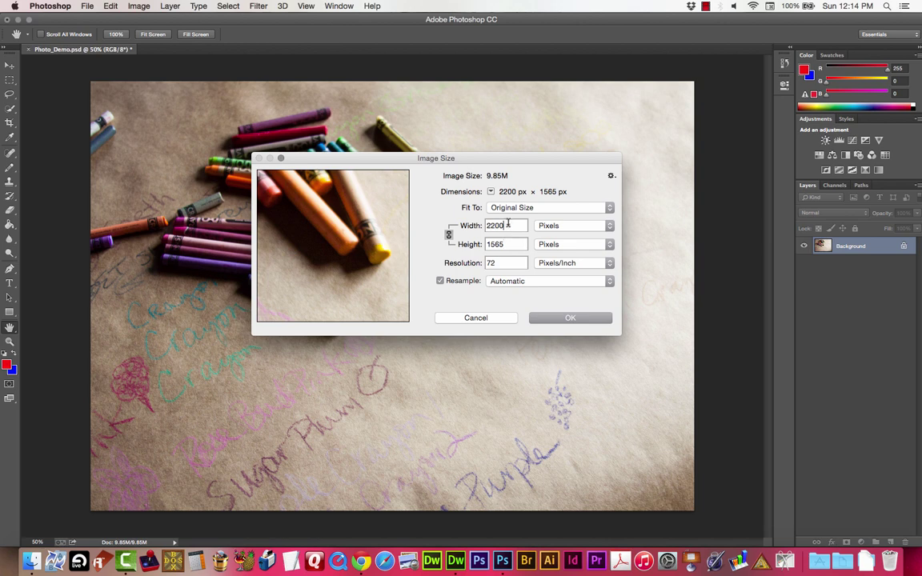
left_click(509, 230)
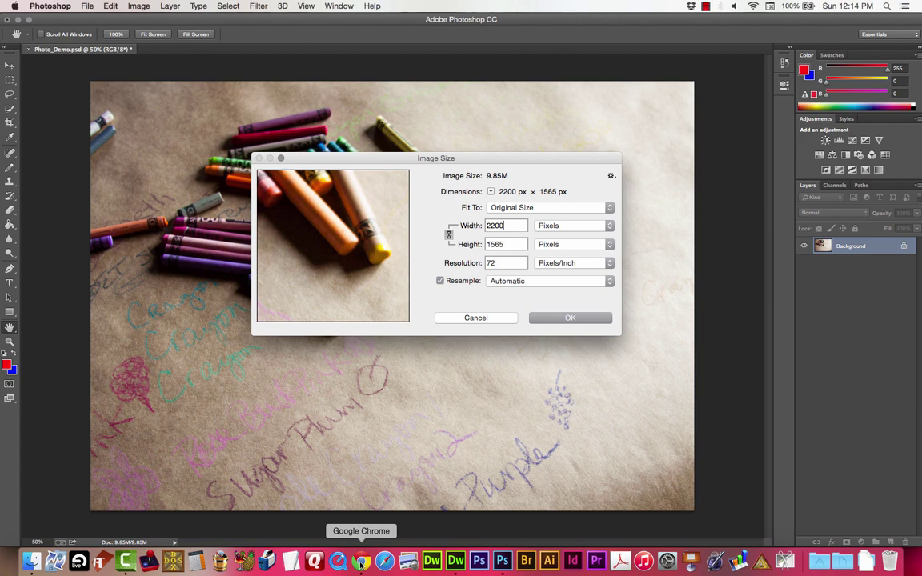
Check the required photo size in Dreamweaver and set the image width to 300 pixels in Photoshop.
left_click(456, 560)
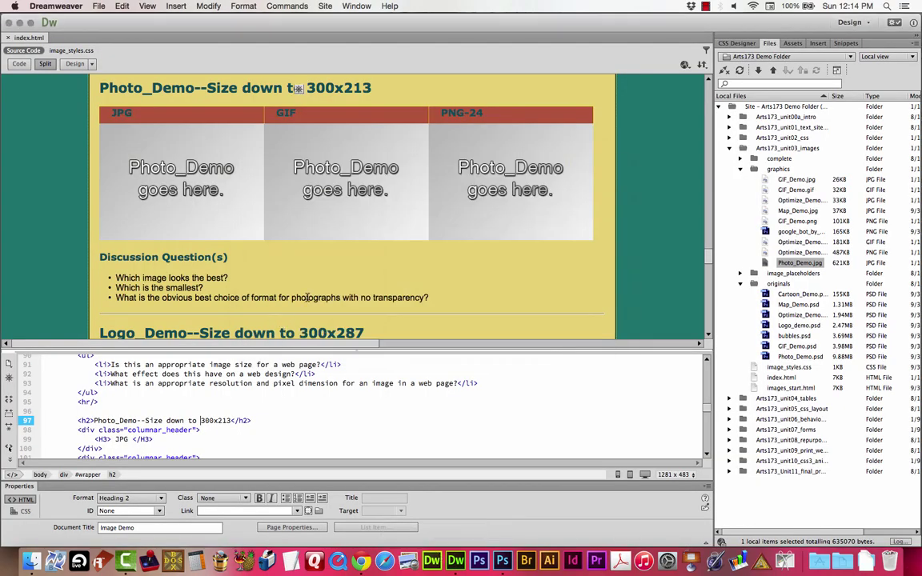
scroll(360, 270, "down", 2)
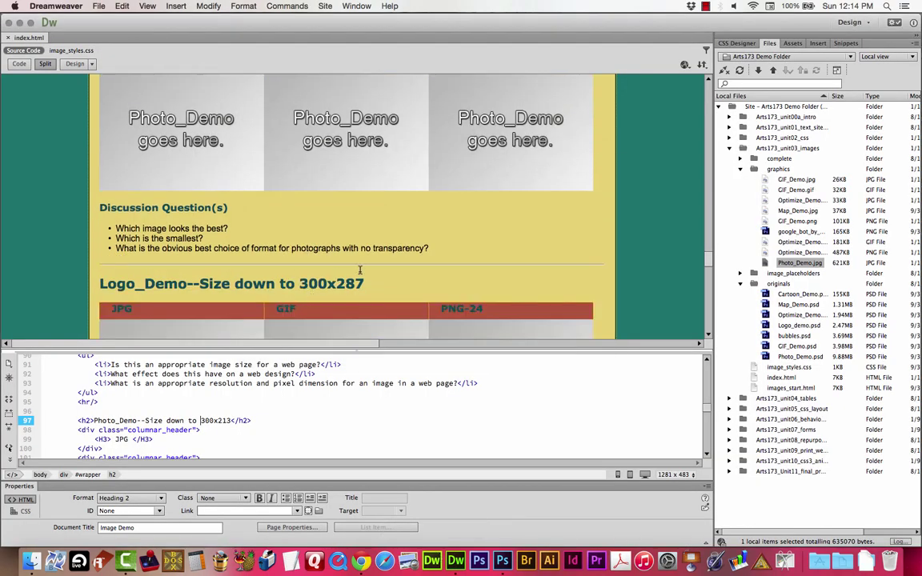
left_click(503, 560)
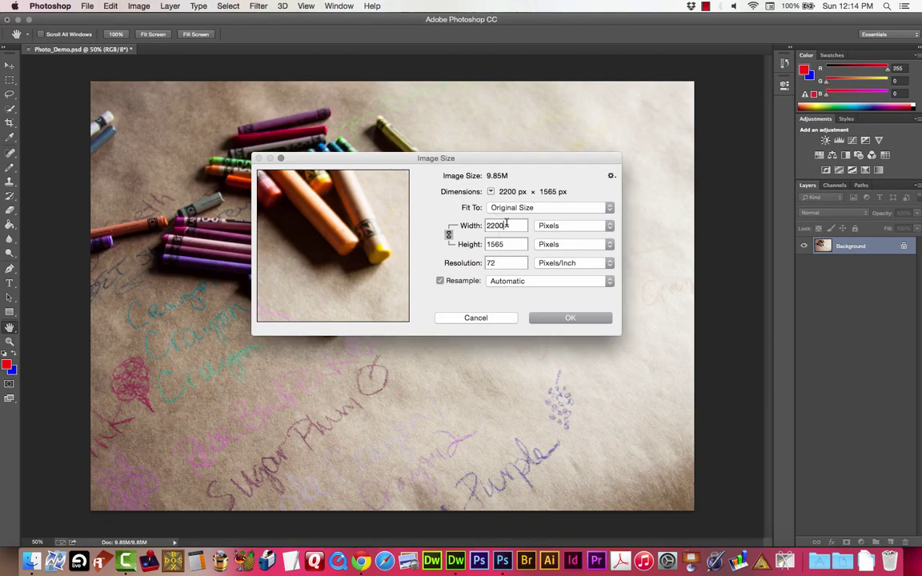
type("300")
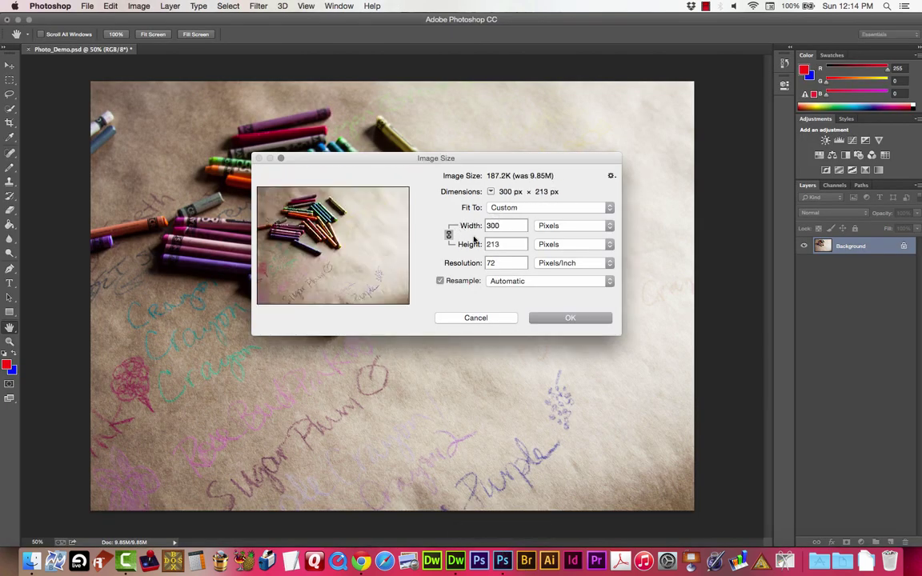
key("Tab")
Check the size in Dreamweaver's Logo_Demo heading and try an image height of 287 pixels in Photoshop.
key("super+Tab")
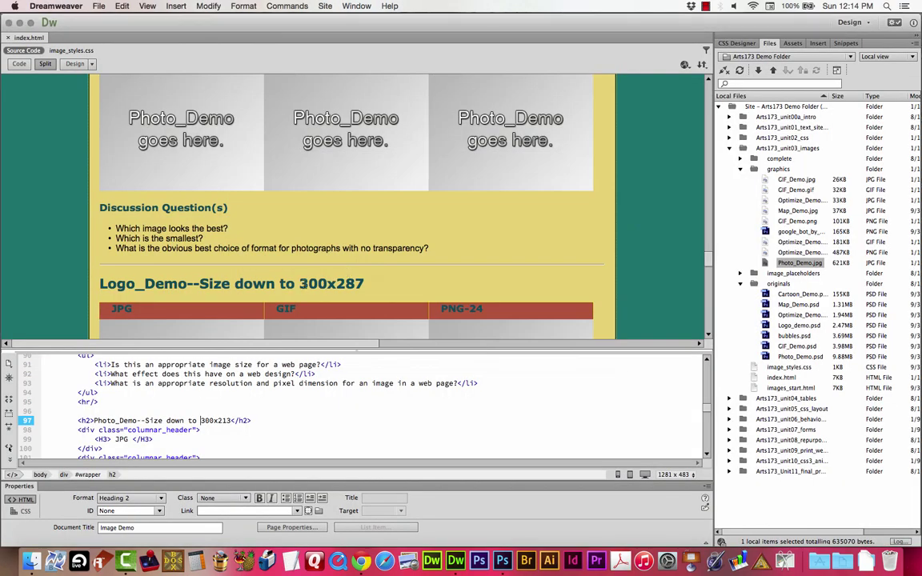
mouse_move(364, 284)
left_mouse_down()
mouse_move(313, 284)
mouse_move(369, 283)
left_mouse_up()
left_click(318, 285)
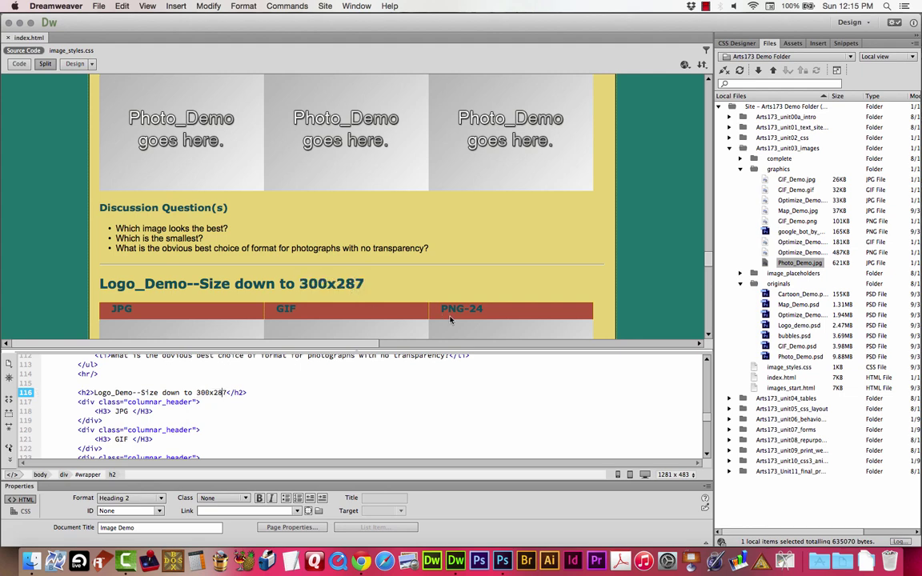
key("super+Tab")
type("287")
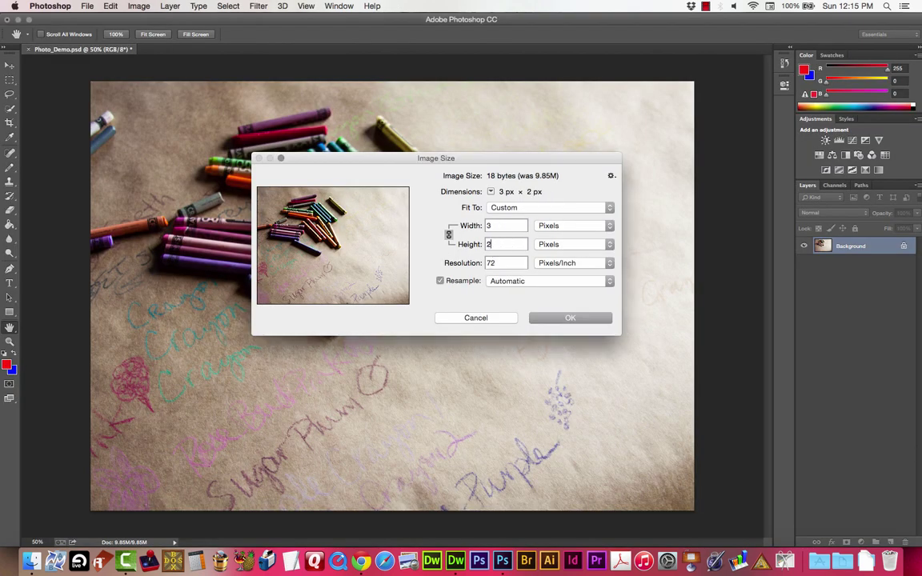
Set the image width to 300 pixels with proportions kept and apply the resize.
double_click(493, 226)
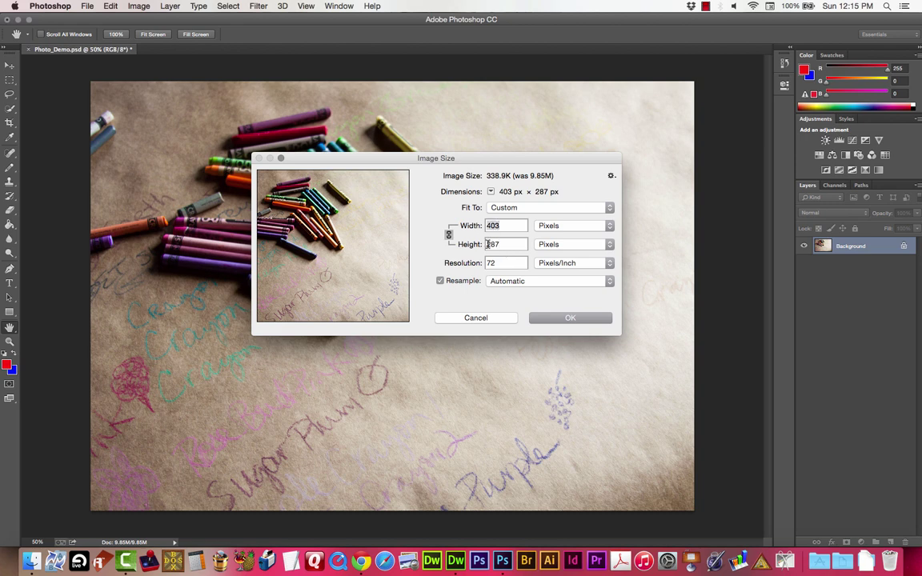
type("300")
key("Tab")
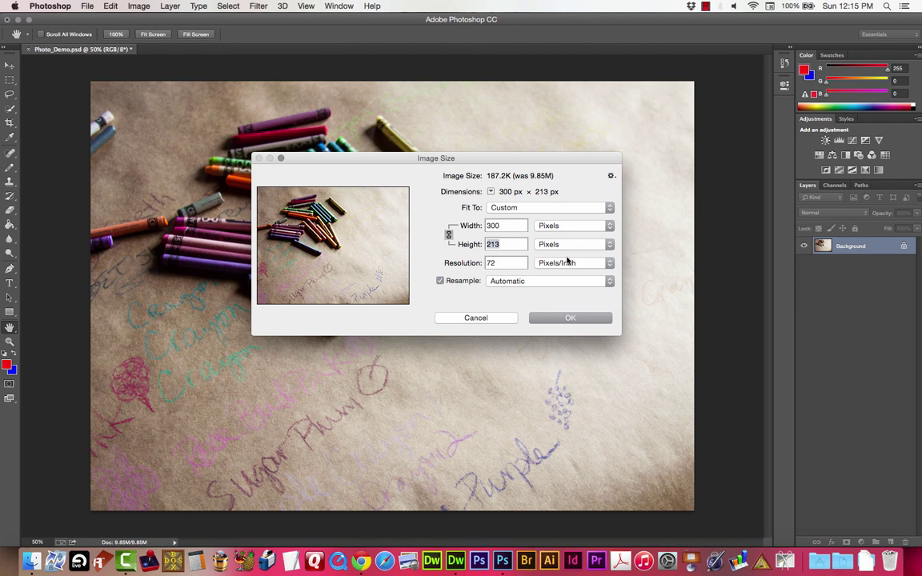
left_click(512, 227)
left_click(573, 318)
key("m")
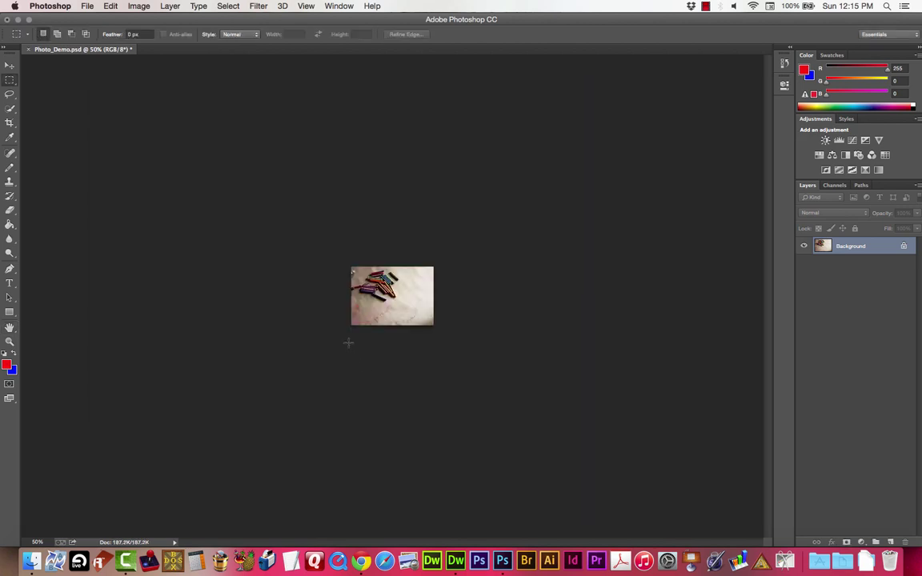
Save the resized photo for the web as a High-quality JPEG named Photo_Demo_sm.jpg in the graphics folder.
key("super+equal")
key("super+equal")
key("super+equal")
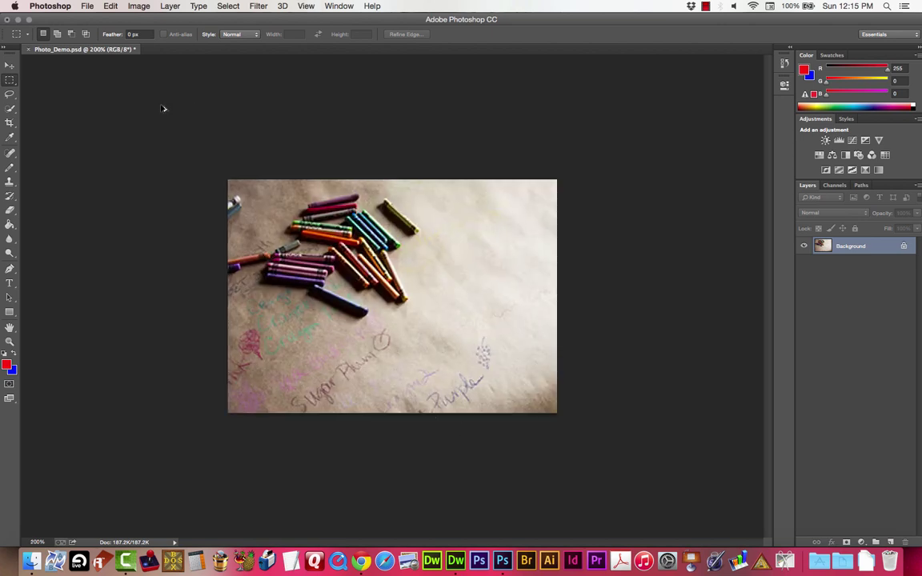
key("super+alt+shift+s")
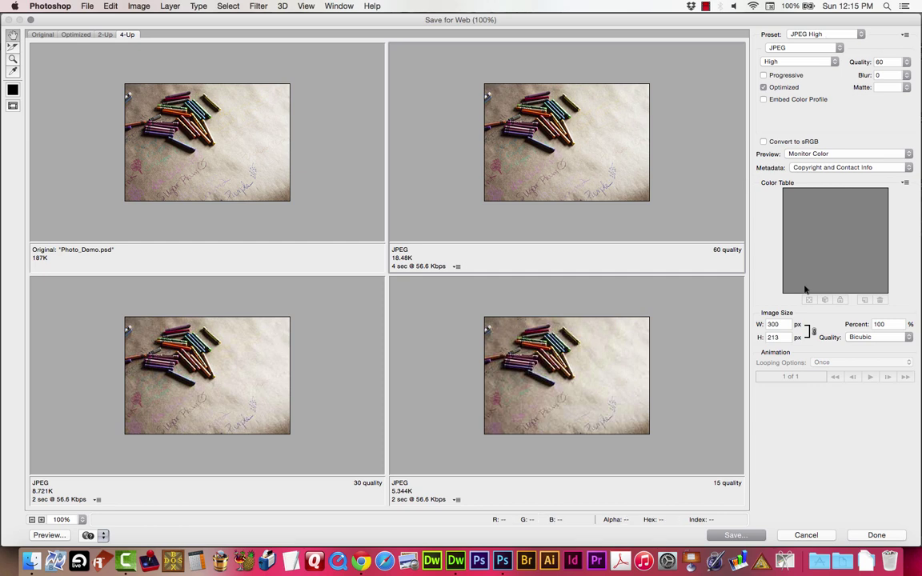
left_click(735, 535)
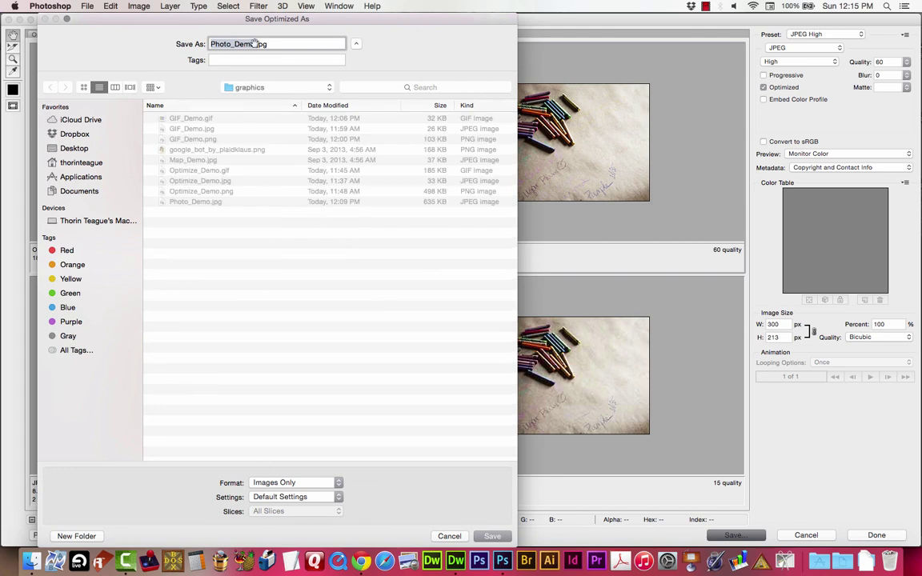
key("Right")
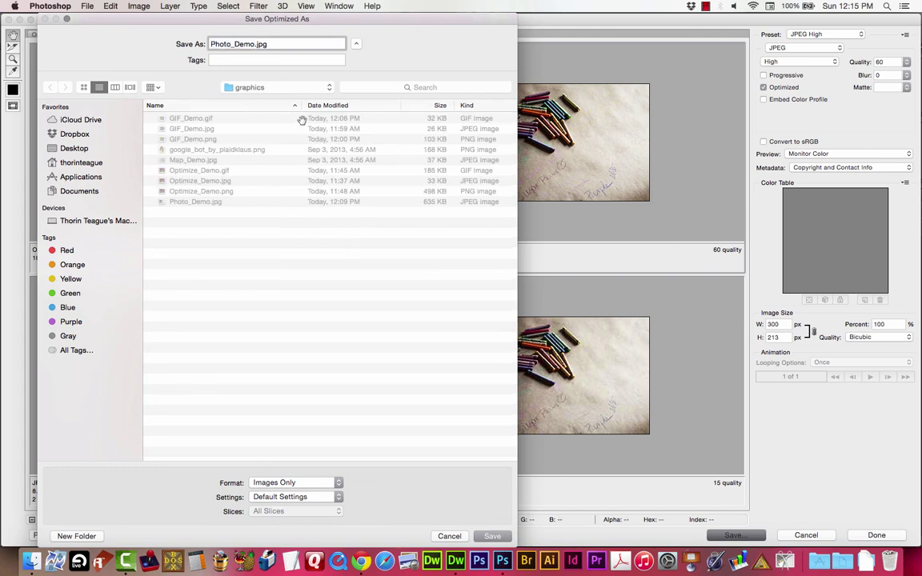
type("_1")
key("BackSpace")
type("sm")
key("Return")
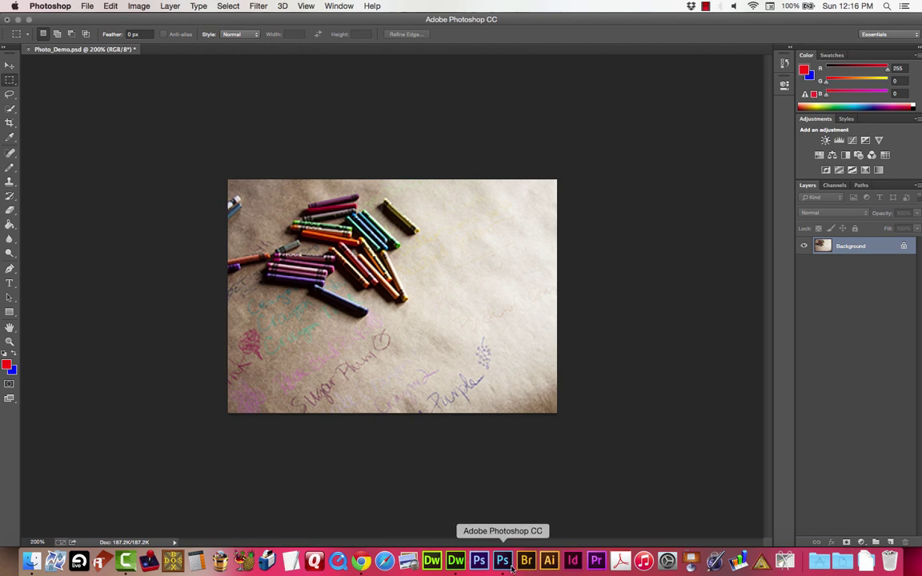
Switch to Dreamweaver and set the source of the JPG placeholder under the Photo_Demo heading to graphics/Photo_Demo_sm.jpg.
left_click(456, 562)
scroll(362, 201, "down", 5)
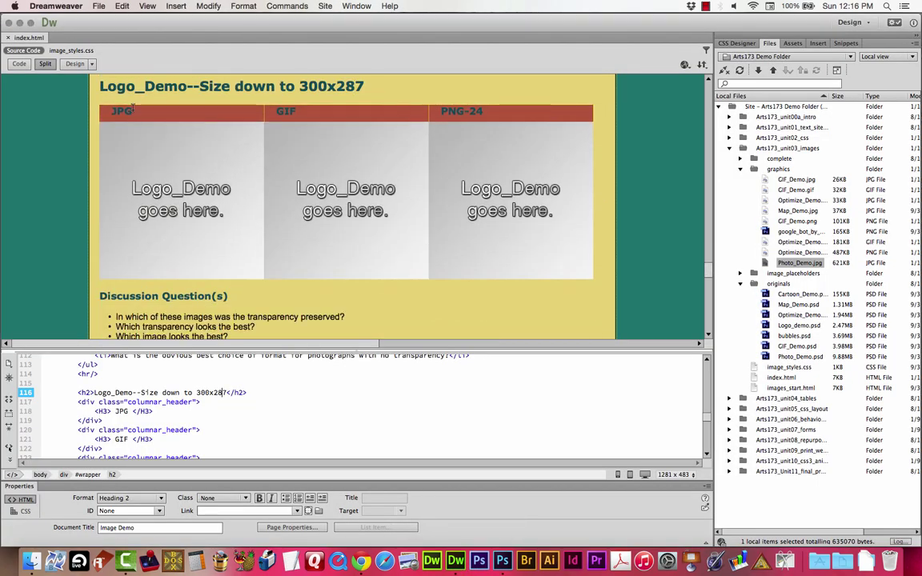
scroll(132, 108, "up", 7)
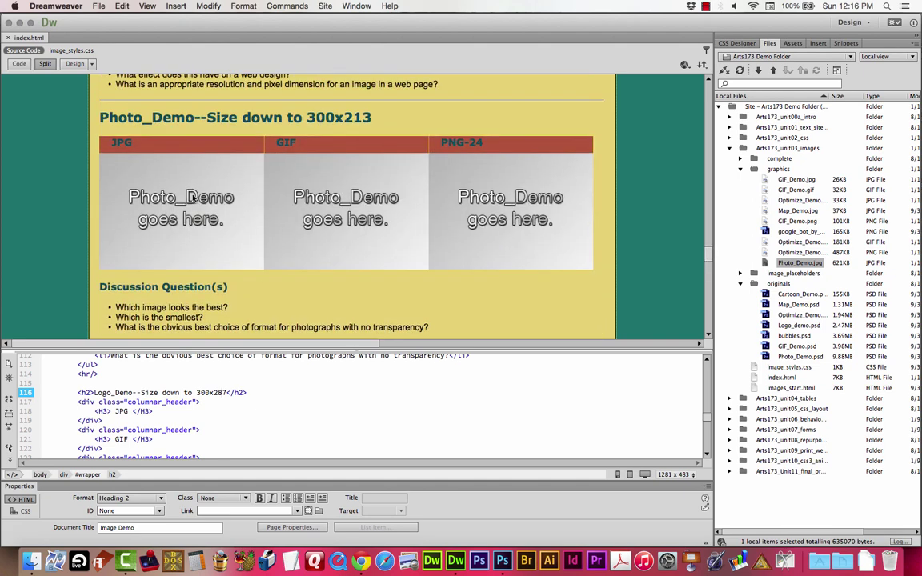
left_click(193, 197)
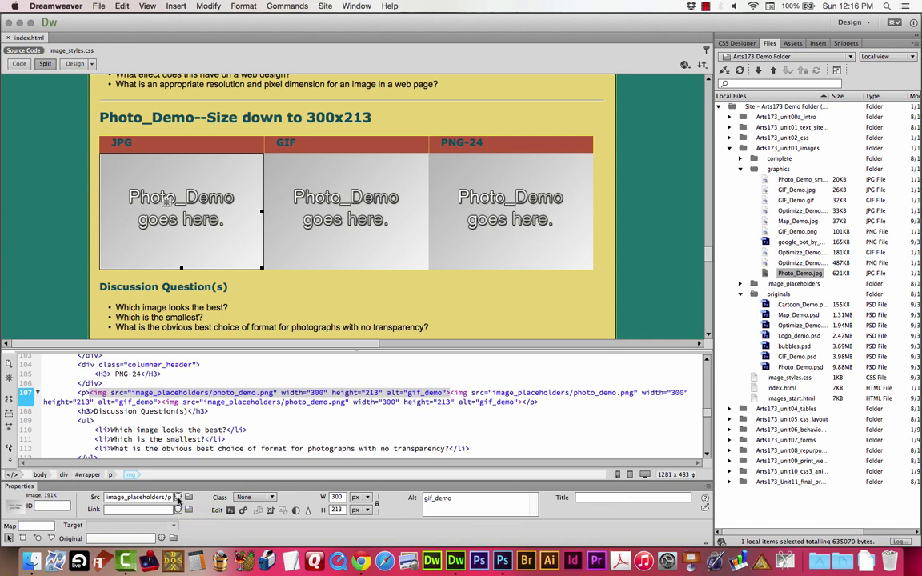
left_click_drag(178, 497, 797, 273)
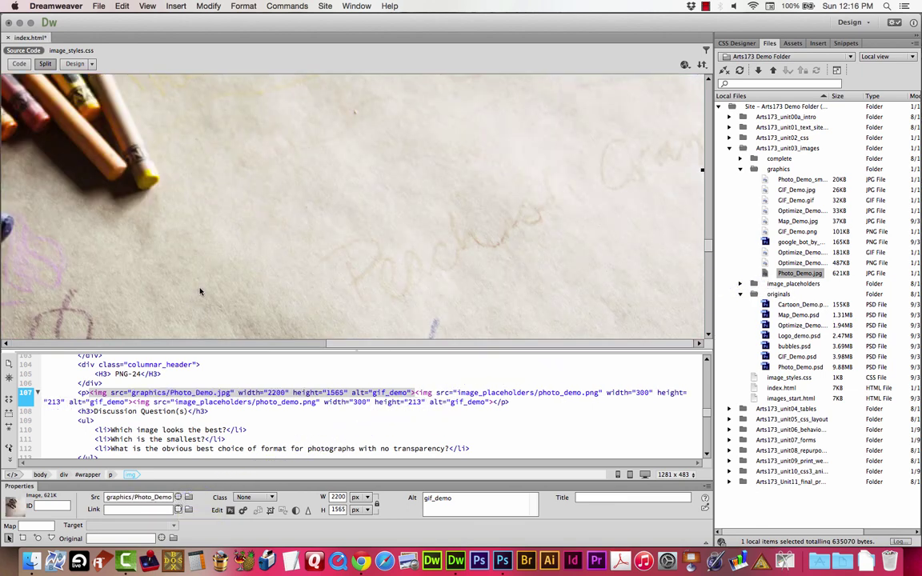
key("super+z")
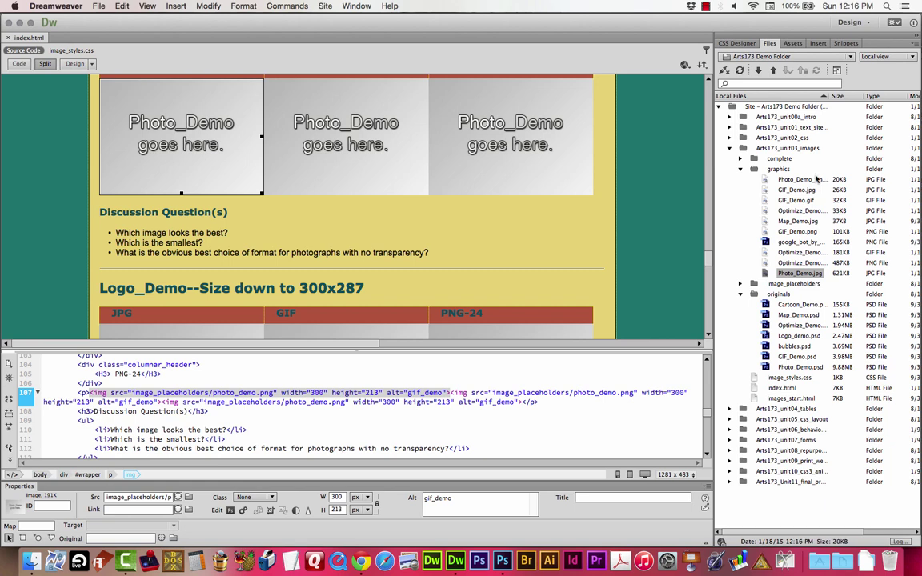
left_click_drag(180, 498, 766, 181)
scroll(199, 242, "up", 5)
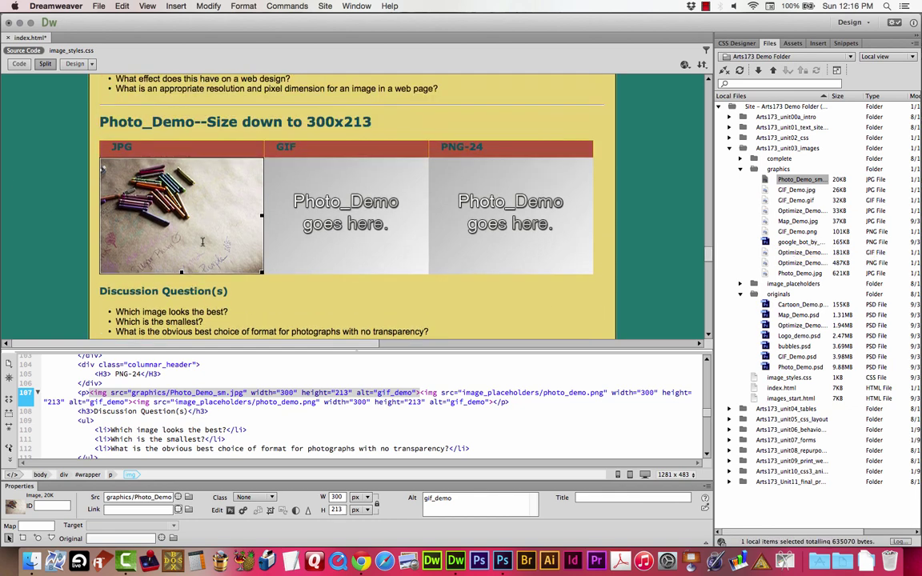
Compare the Photo_Demo section in Dreamweaver with the page in Chrome, and return to Dreamweaver.
scroll(181, 231, "down", 3)
scroll(325, 192, "up", 2)
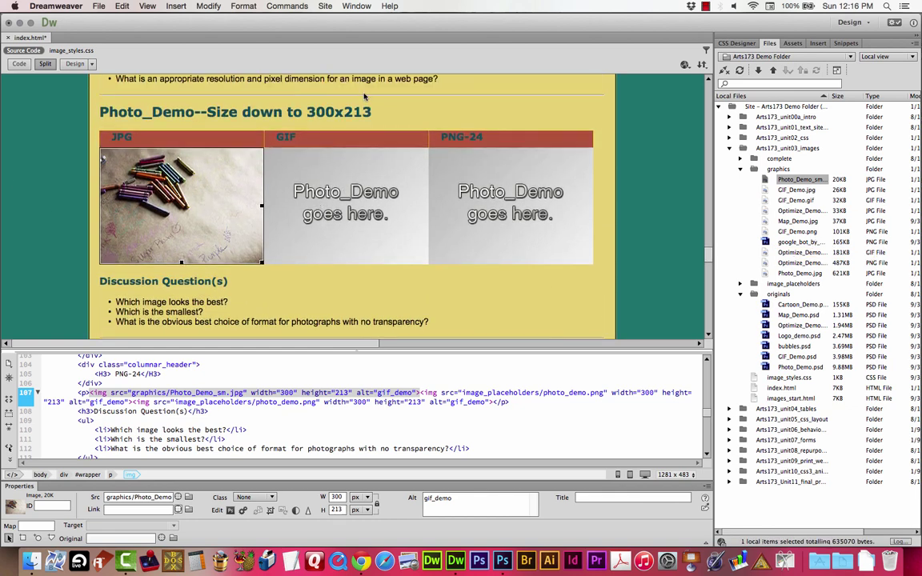
left_click(361, 563)
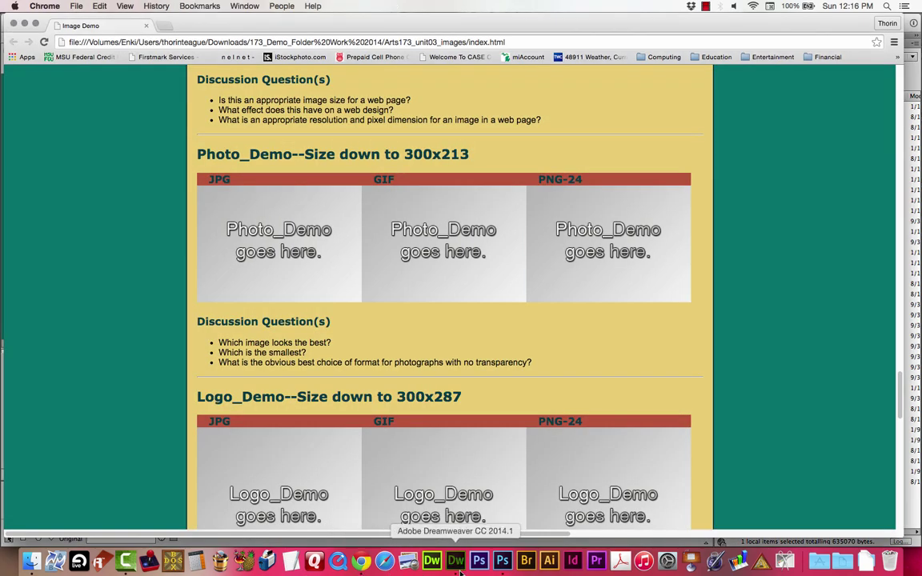
left_click(432, 562)
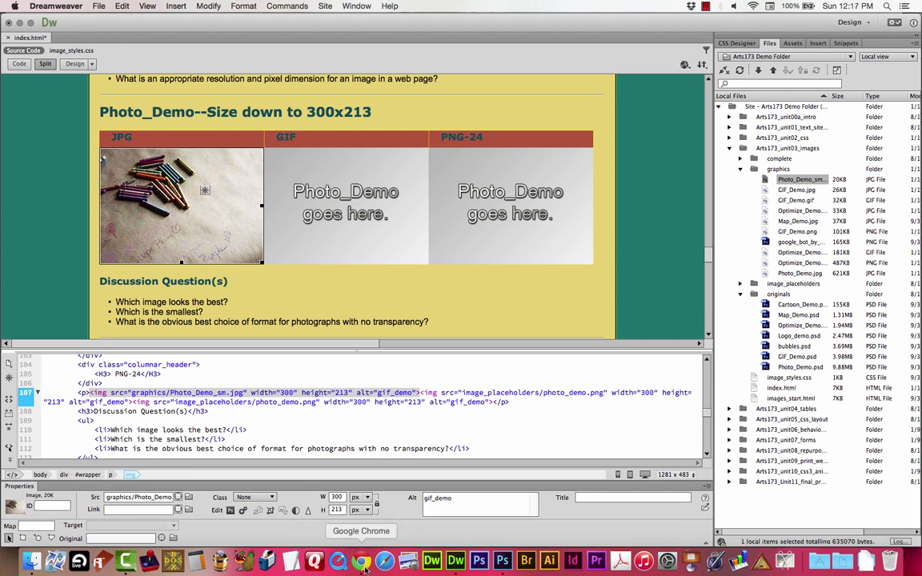
Switch to Photoshop, open Save for Web with the GIF 128 Dithered preset and repopulate the comparison views.
left_click(503, 562)
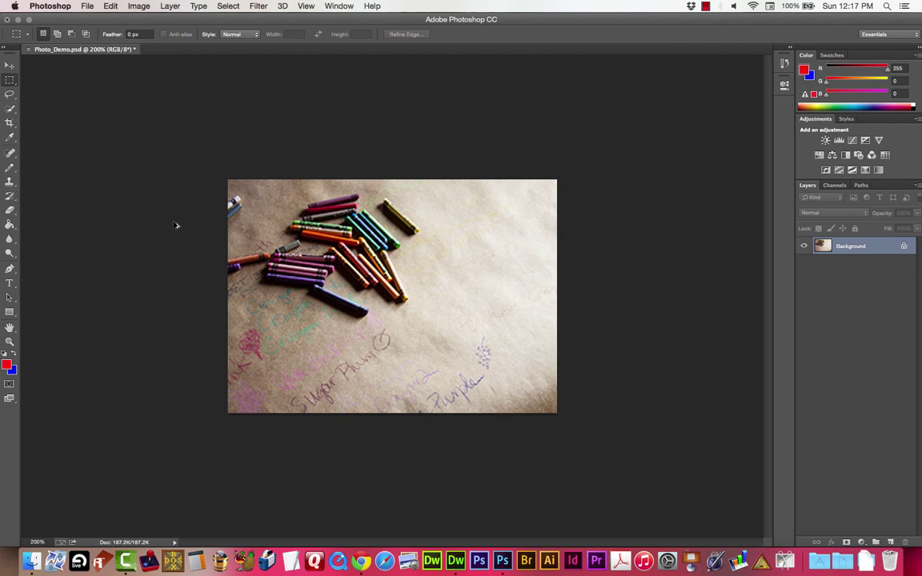
key("super+alt+shift+s")
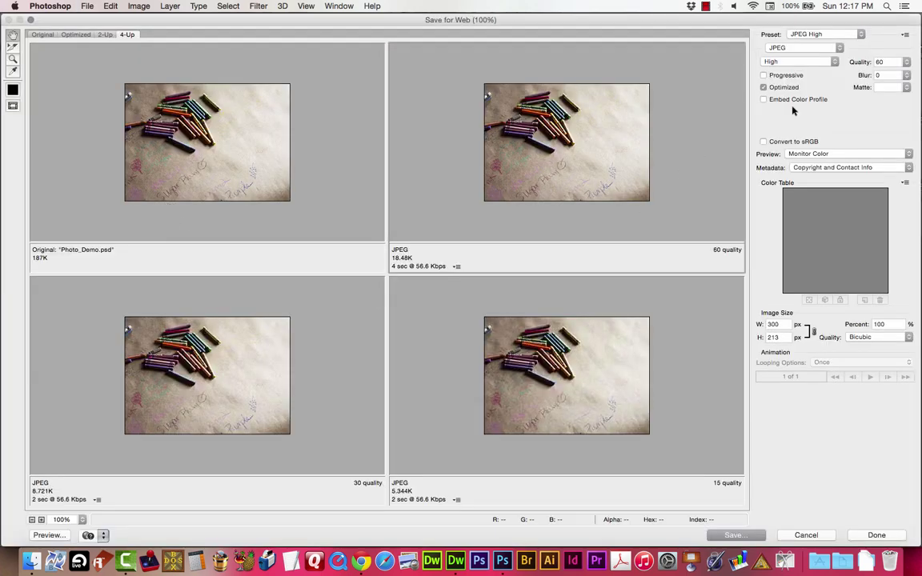
left_click(807, 35)
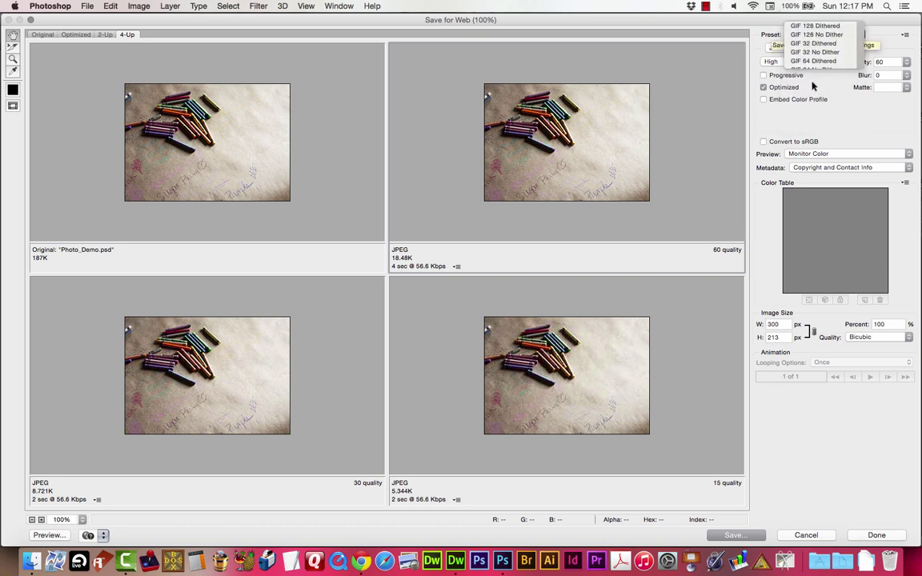
left_click(825, 10)
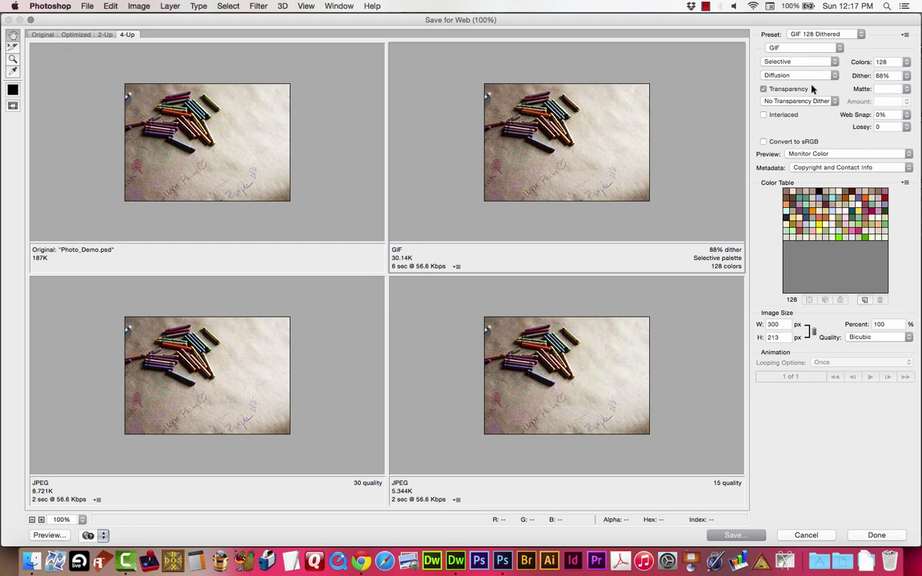
key("super+equal")
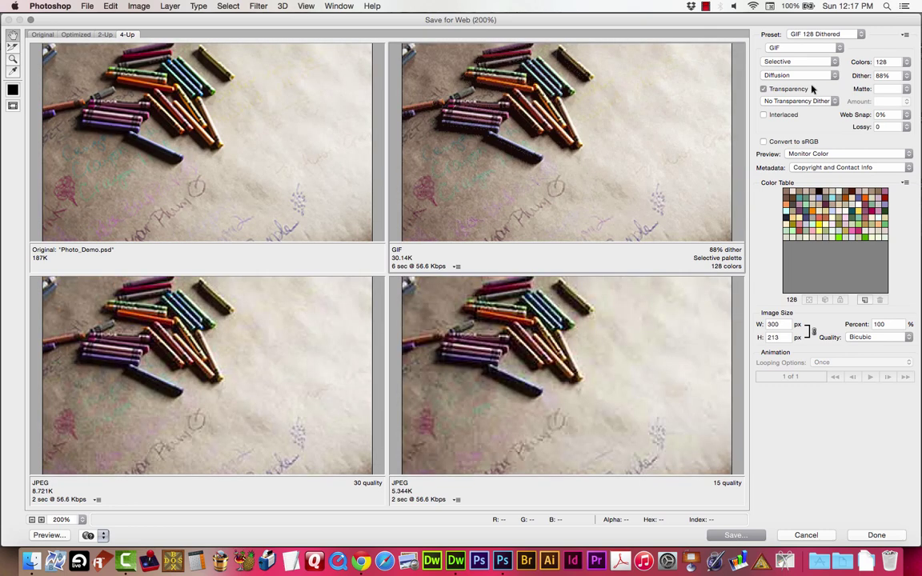
left_click_drag(610, 117, 664, 99)
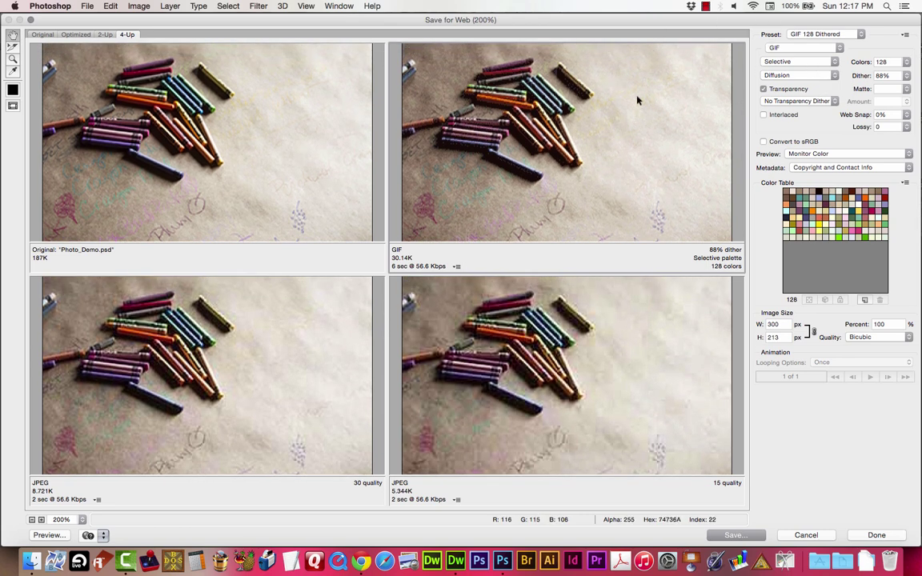
left_click(905, 35)
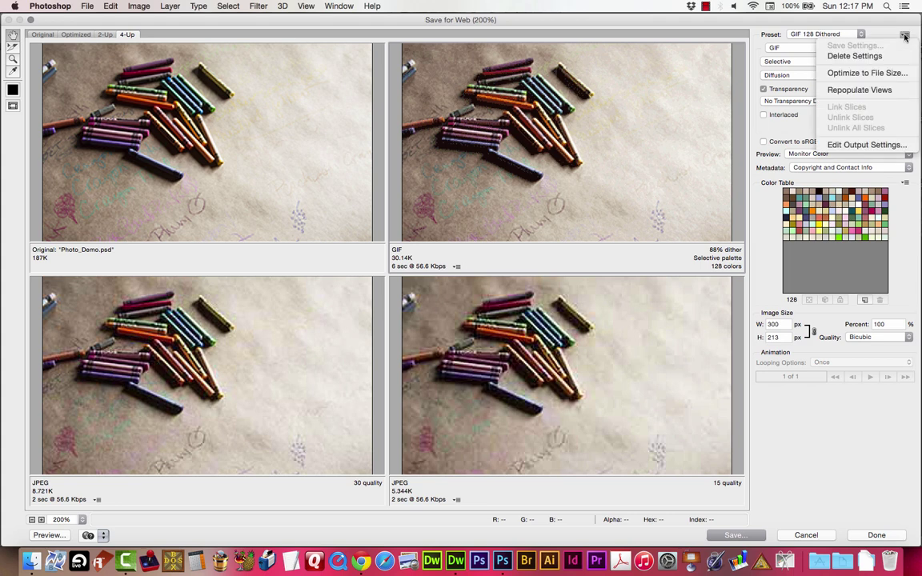
left_click(863, 90)
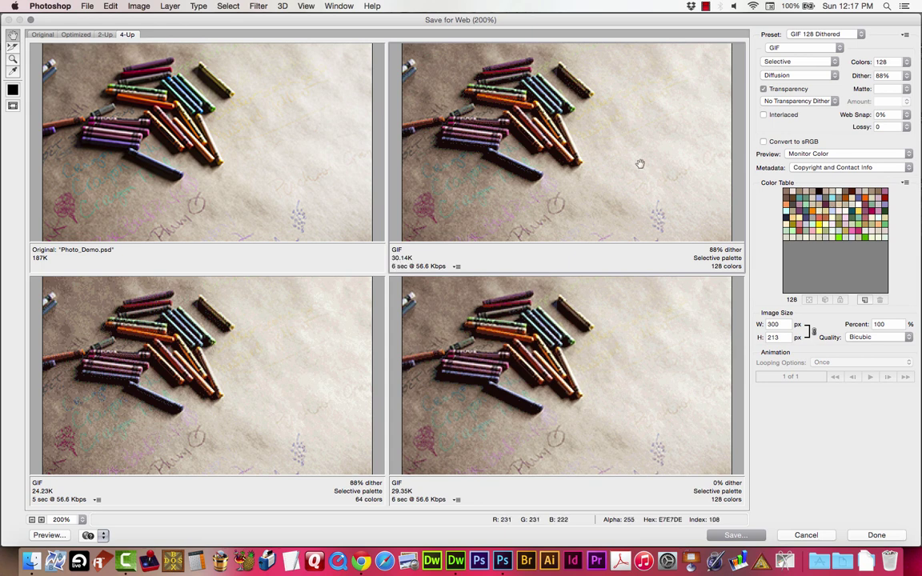
Reduce the GIF to 32 colors and check its file size against Photo_Demo_sm.jpg in Dreamweaver.
left_click(908, 63)
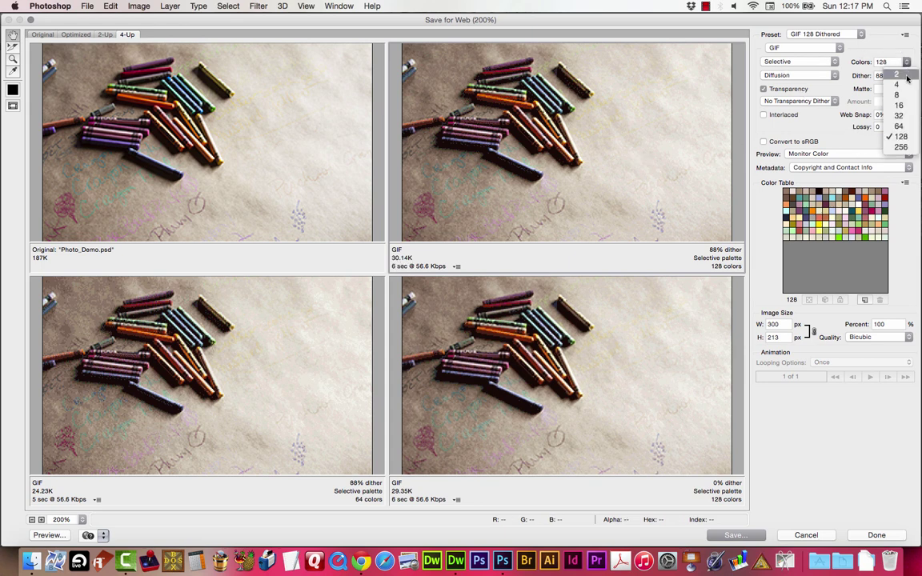
left_click(902, 116)
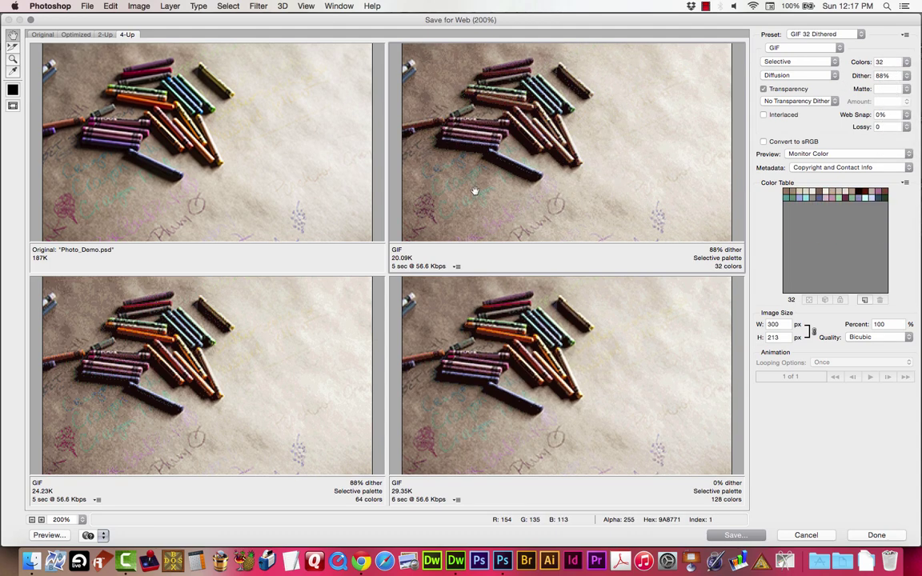
mouse_move(475, 191)
left_mouse_down()
mouse_move(480, 123)
mouse_move(468, 185)
left_mouse_up()
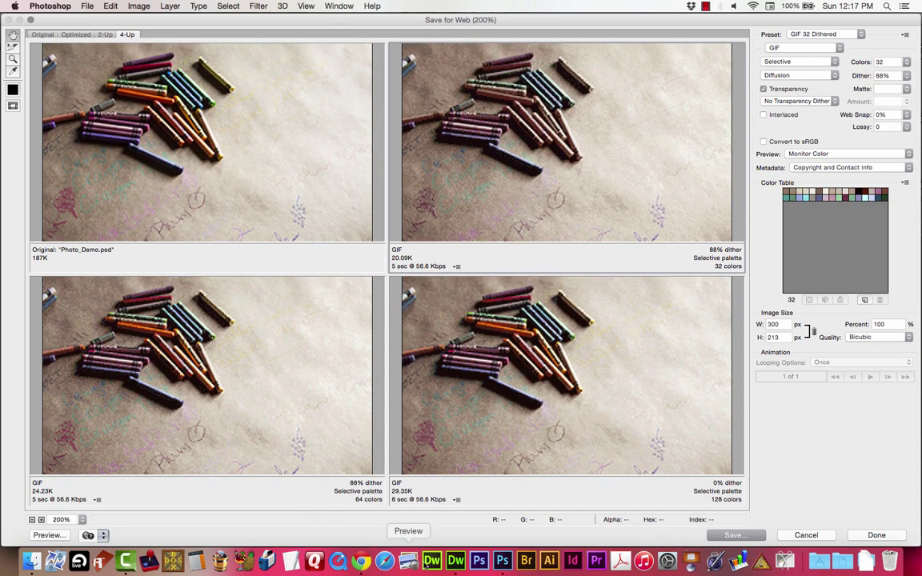
left_click(455, 560)
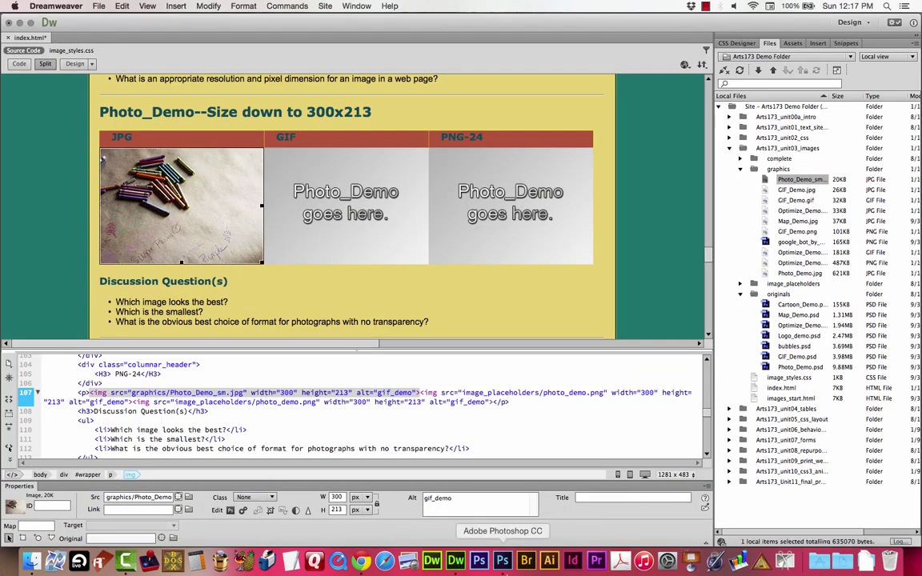
left_click(503, 561)
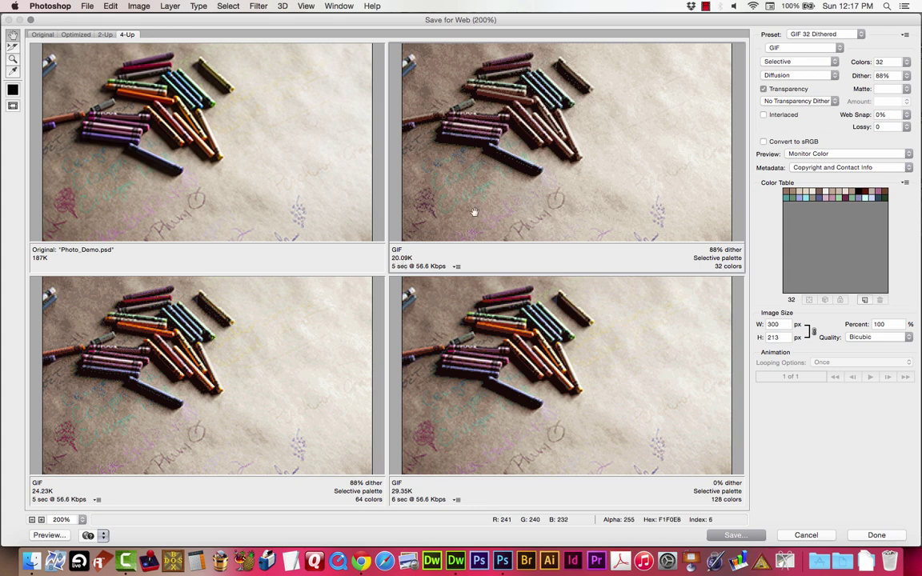
Keep the Selective color reduction and set the GIF's dithering method to No Dither.
left_click(787, 63)
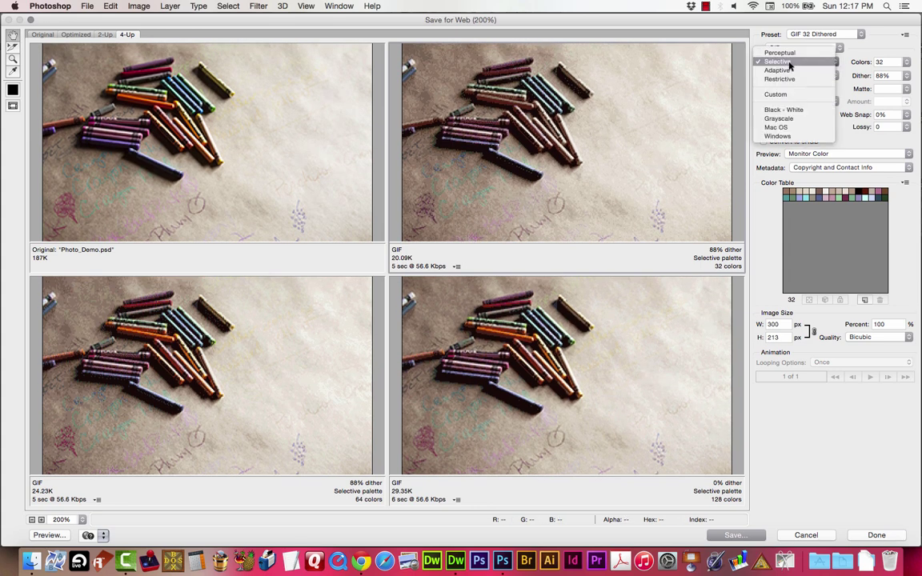
left_click(792, 61)
left_click(792, 75)
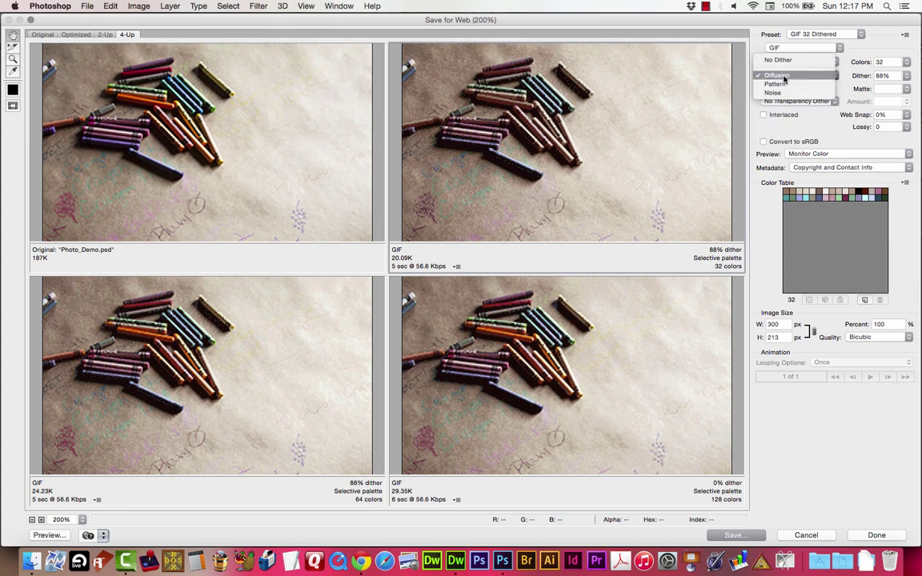
left_click(792, 63)
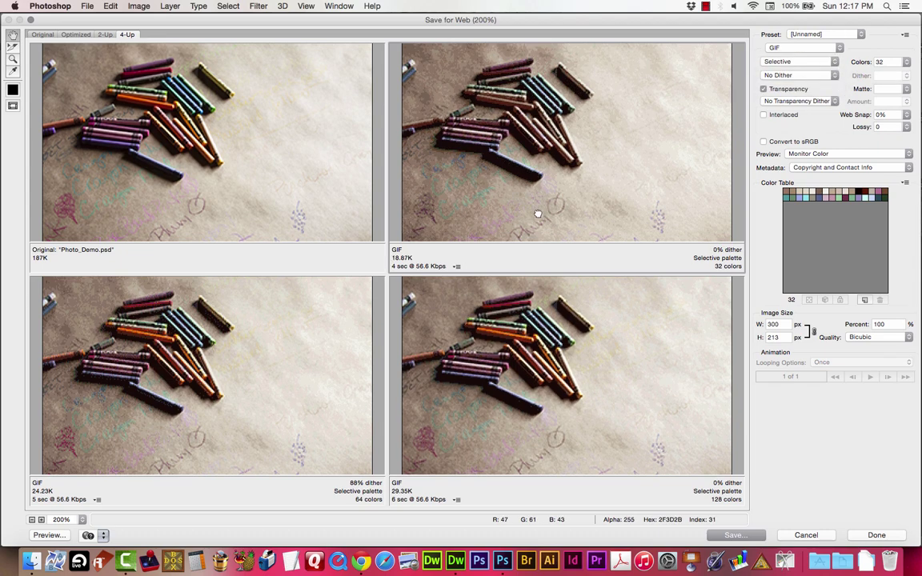
Examine the crayons and paper texture in the undithered 32-color GIF preview against the original at up to 300% zoom.
mouse_move(549, 205)
left_mouse_down()
mouse_move(530, 128)
mouse_move(542, 189)
left_mouse_up()
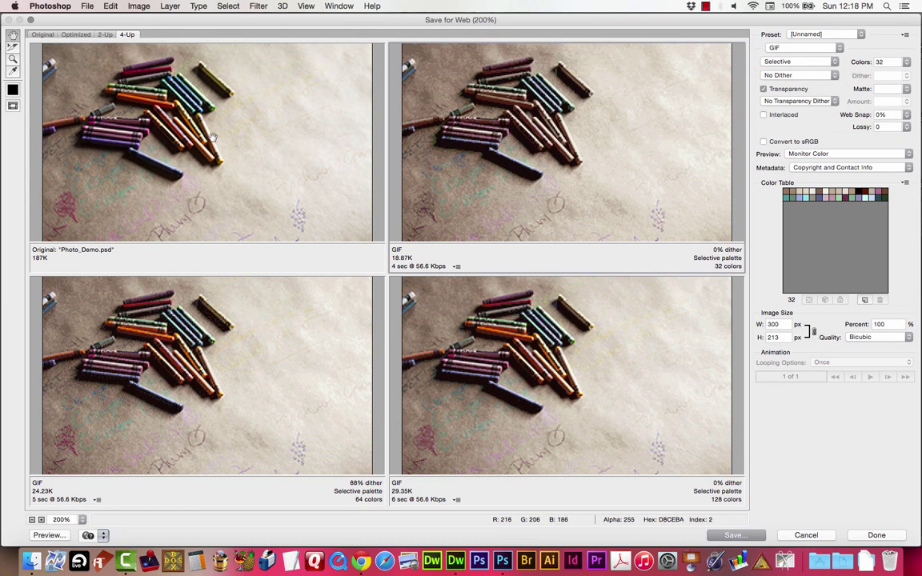
left_click_drag(497, 138, 496, 184)
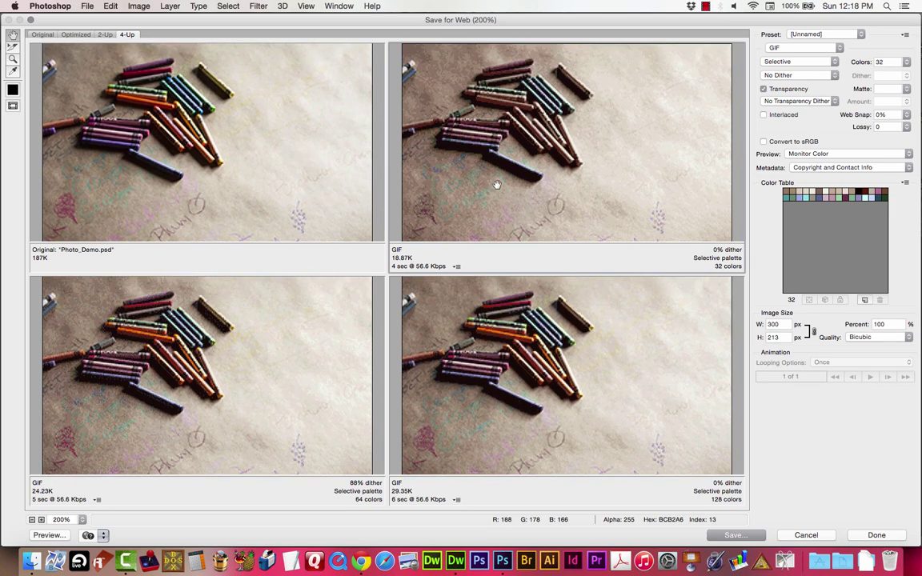
left_click(496, 183)
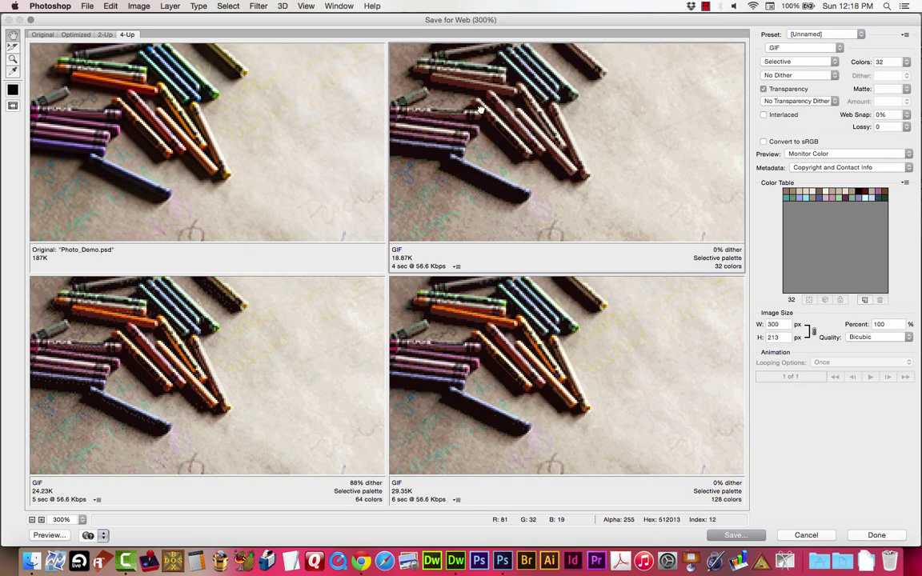
left_click_drag(480, 96, 623, 216)
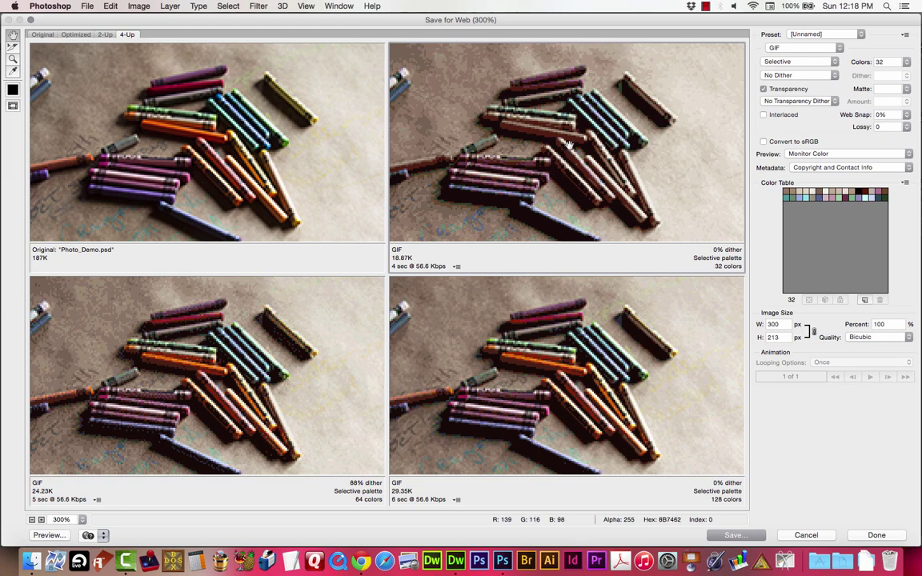
mouse_move(513, 145)
left_mouse_down()
mouse_move(515, 164)
mouse_move(539, 119)
mouse_move(526, 165)
mouse_move(534, 88)
mouse_move(584, 208)
left_mouse_up()
left_click_drag(560, 88, 568, 160)
left_click_drag(564, 217, 566, 117)
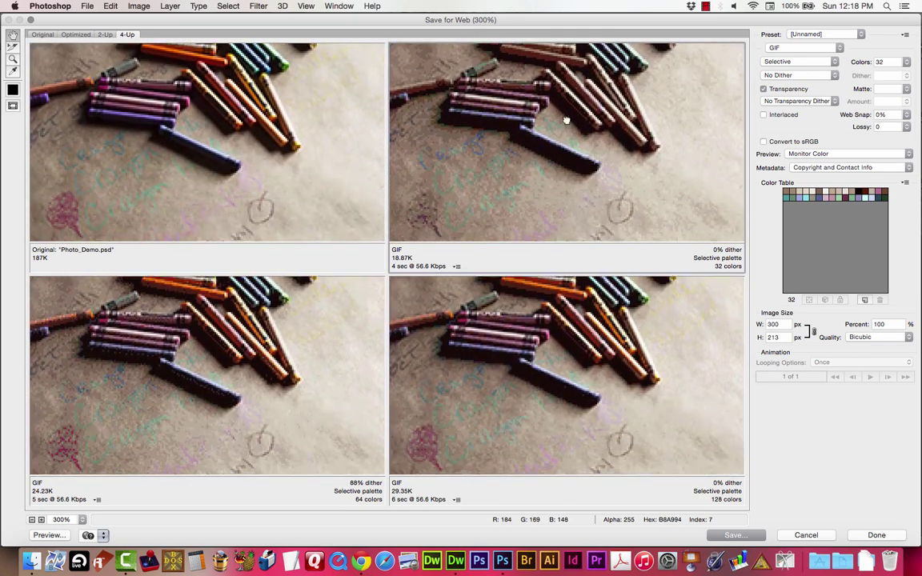
Check the remaining crayons in the 32-color GIF preview and save it as Photo_Demo.gif in the graphics folder.
left_click_drag(518, 91, 461, 168)
left_click_drag(460, 128, 575, 132)
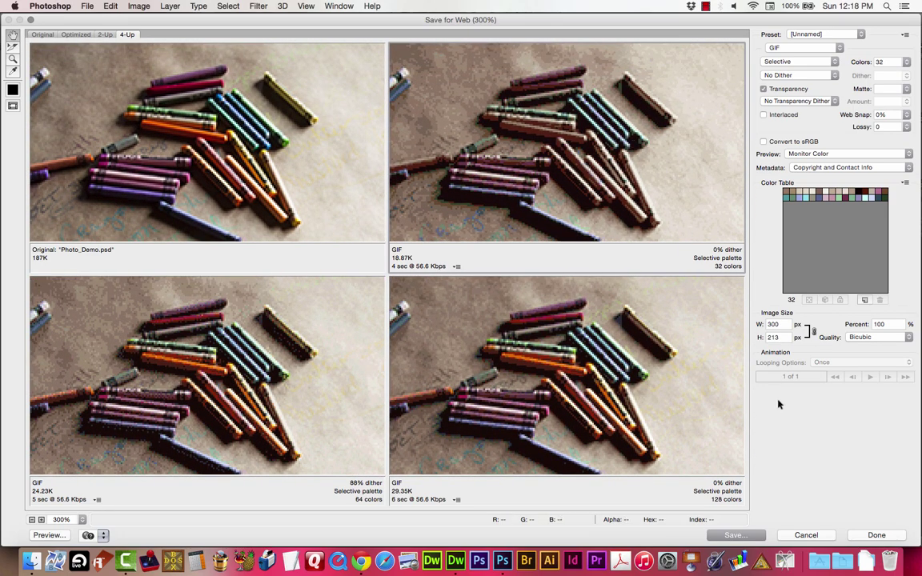
left_click(741, 537)
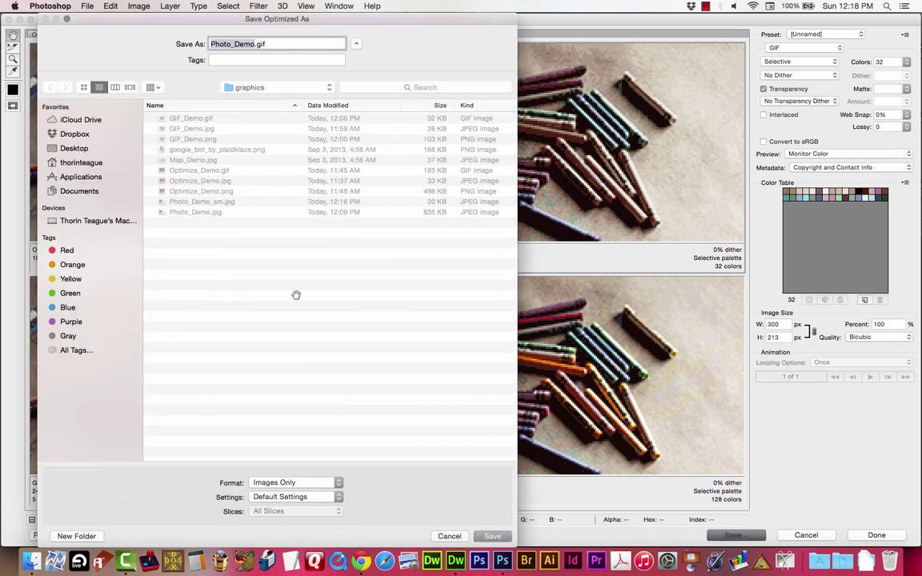
left_click(498, 536)
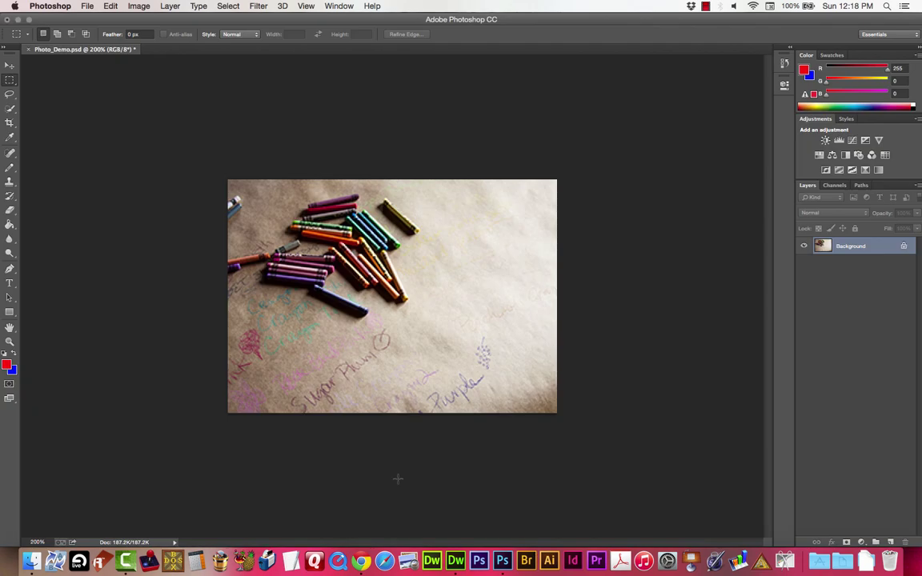
Switch to Dreamweaver, link the Photo_Demo placeholder under GIF to graphics/Photo_Demo.gif, and select the PNG-24 placeholder.
left_click(456, 559)
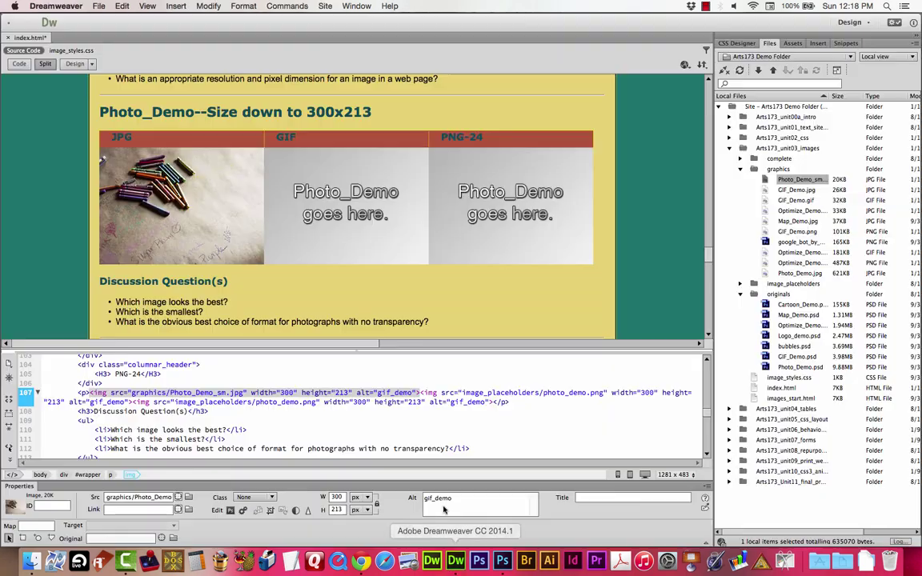
left_click(347, 206)
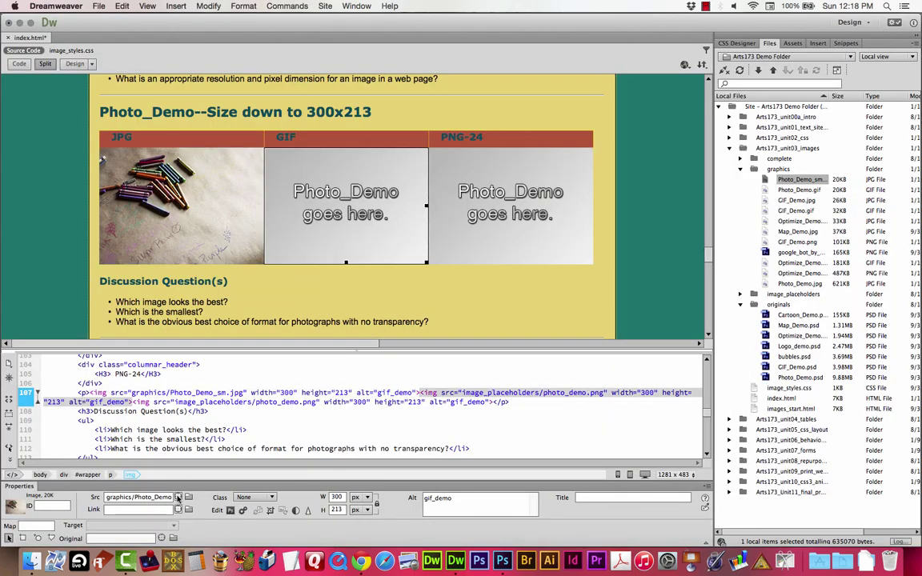
left_click_drag(178, 497, 803, 192)
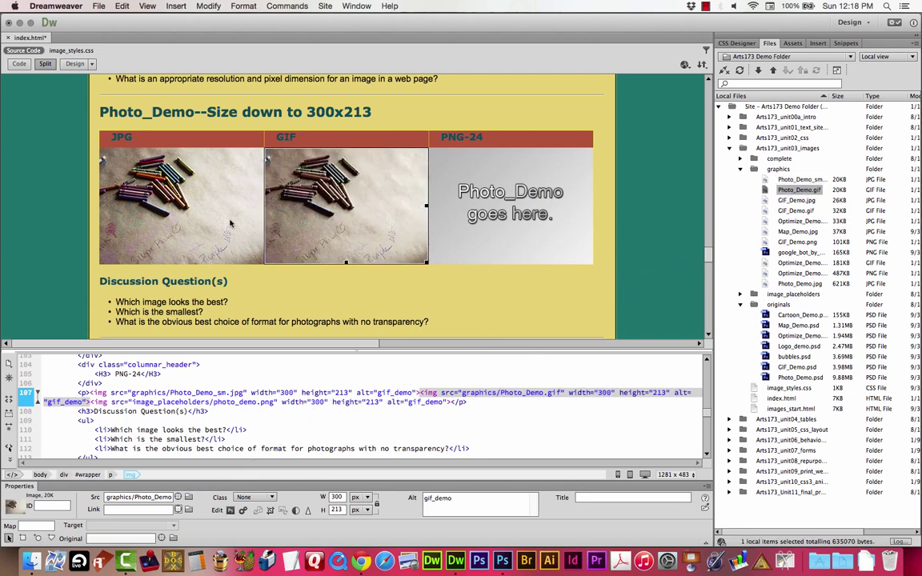
left_click(462, 213)
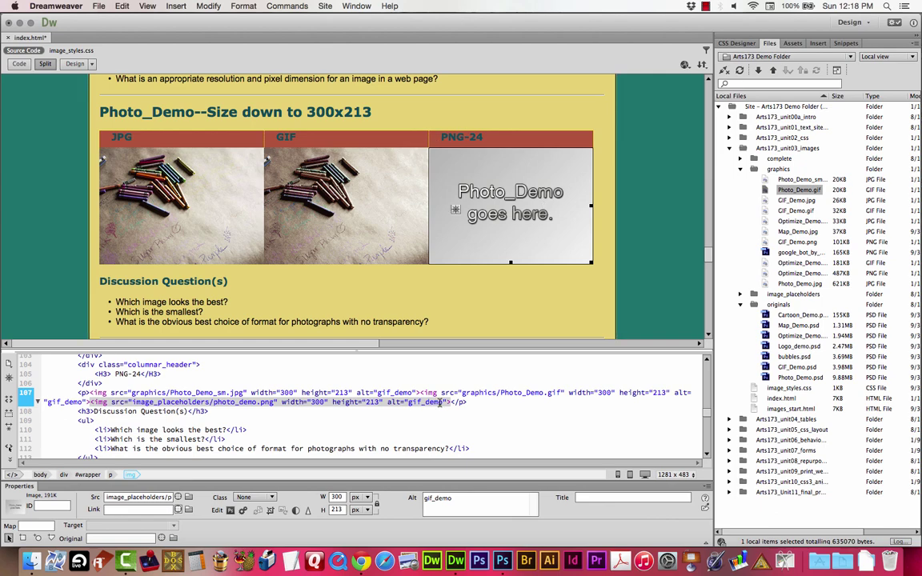
Switch to Photoshop and export the photo for web with the PNG-24 preset, transparency off, as Photo_Demo.png.
left_click(502, 564)
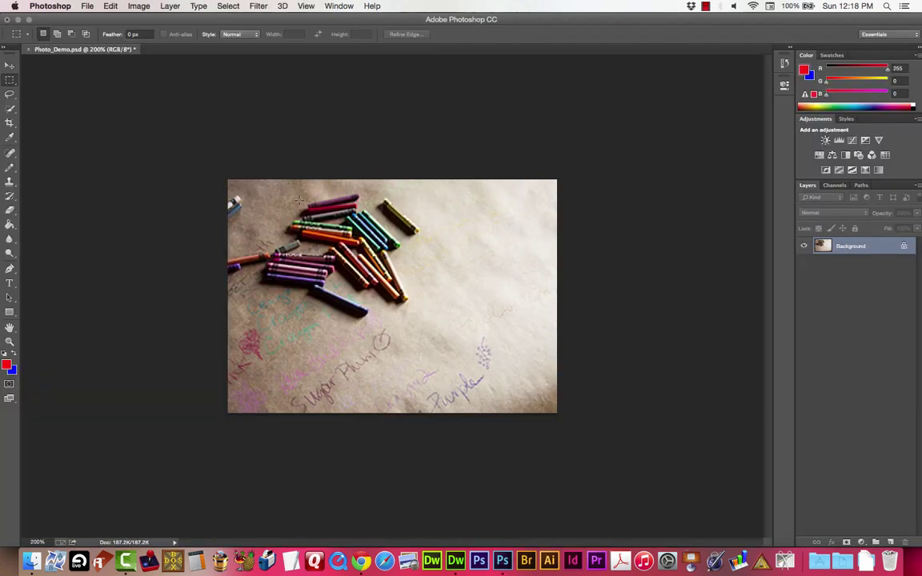
key("super+alt+shift+s")
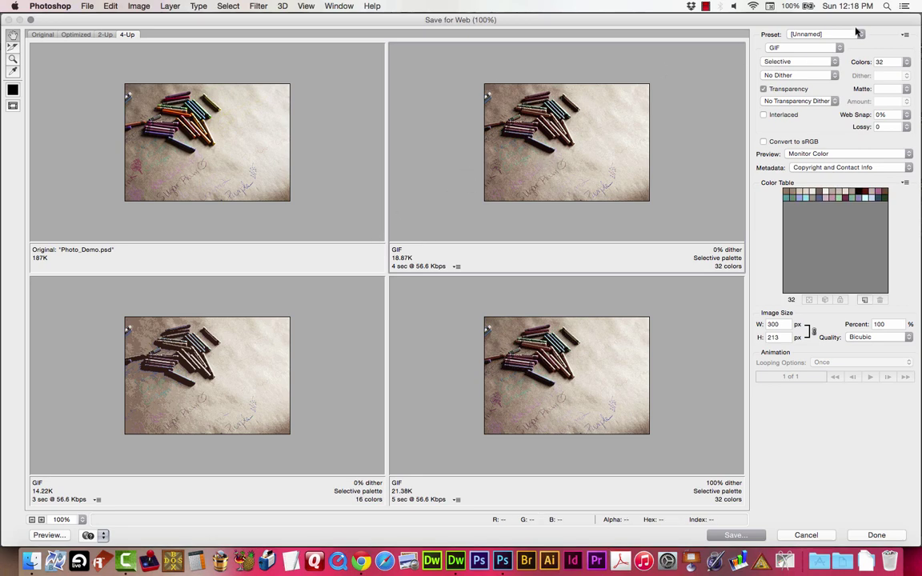
left_click(828, 34)
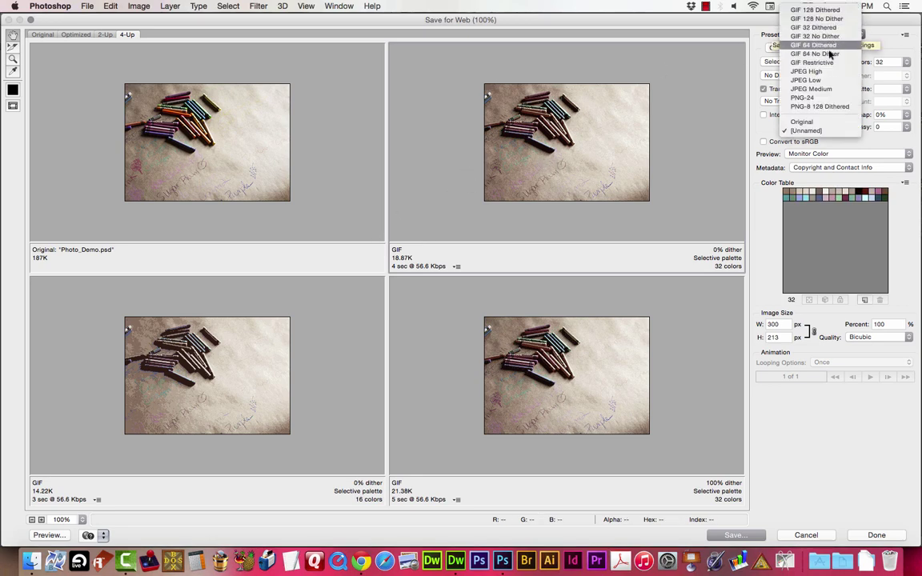
left_click(826, 99)
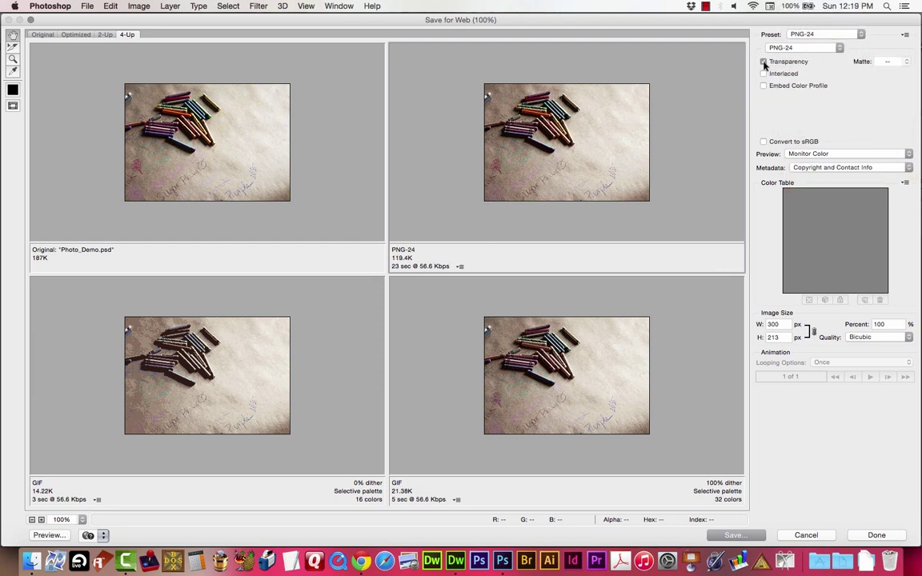
left_click(764, 62)
left_click(733, 536)
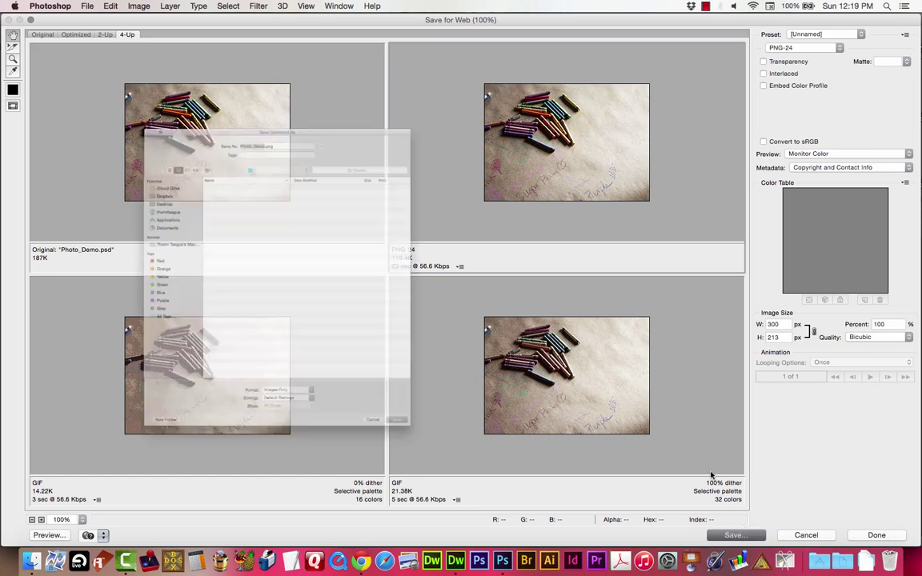
key("Return")
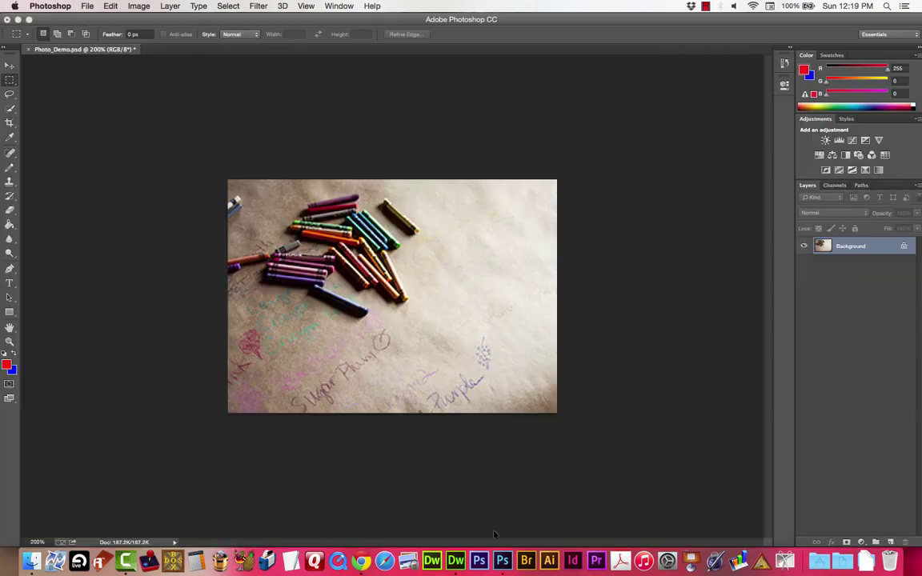
Switch to Dreamweaver, link the PNG-24 placeholder to graphics/Photo_Demo.png, and save index.html.
left_click(456, 561)
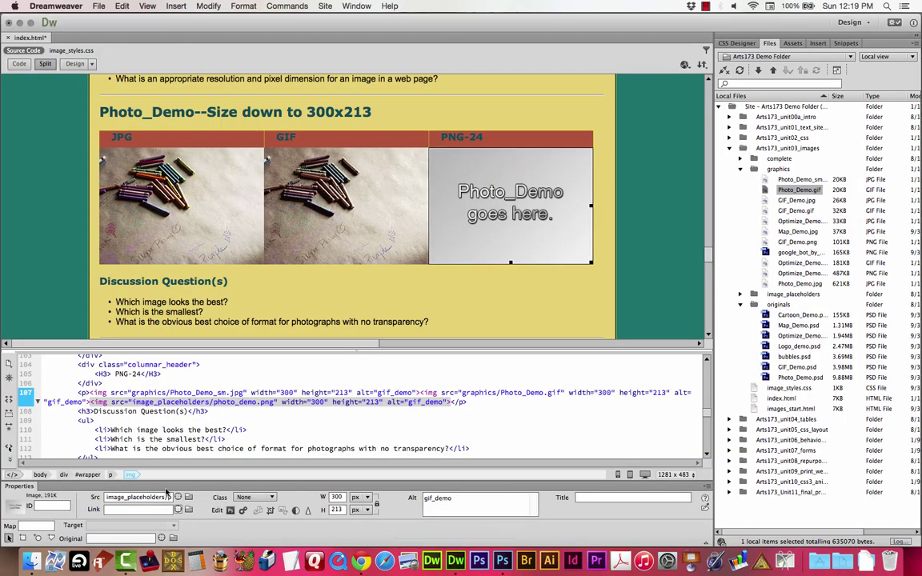
left_click_drag(178, 498, 323, 465)
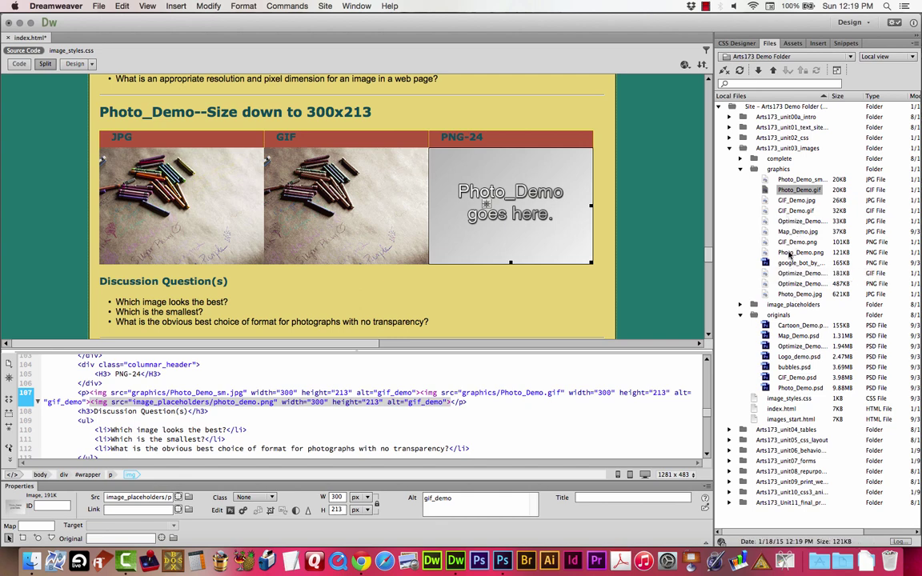
left_click_drag(177, 497, 778, 254)
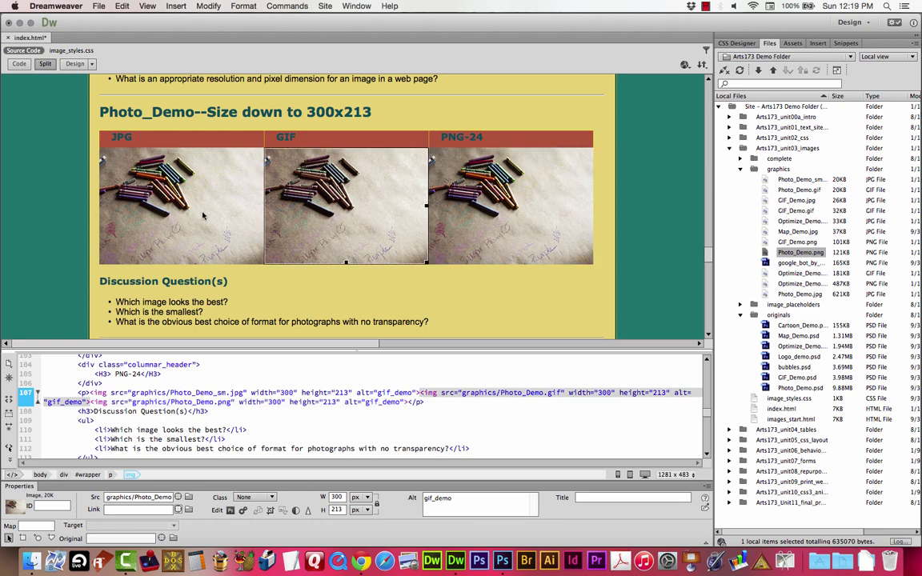
left_click(184, 194)
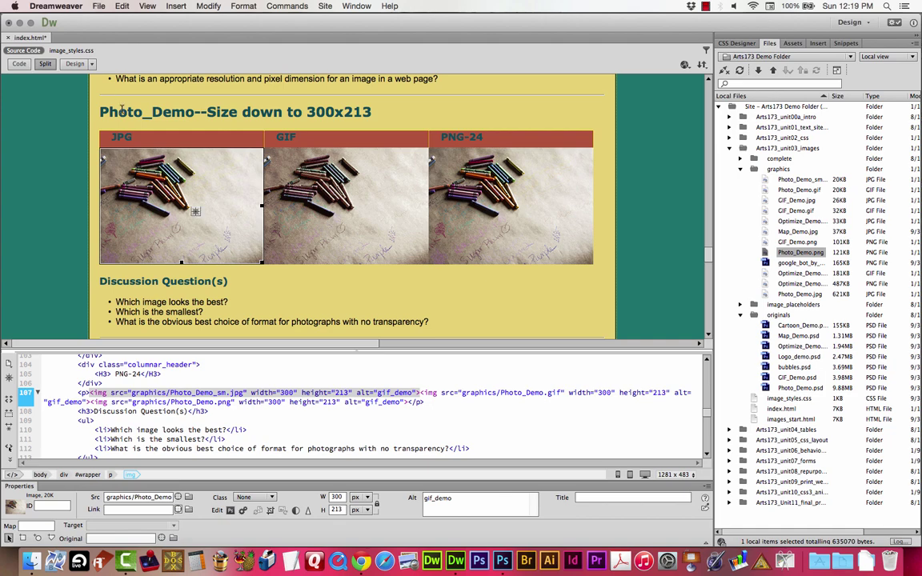
key("super+s")
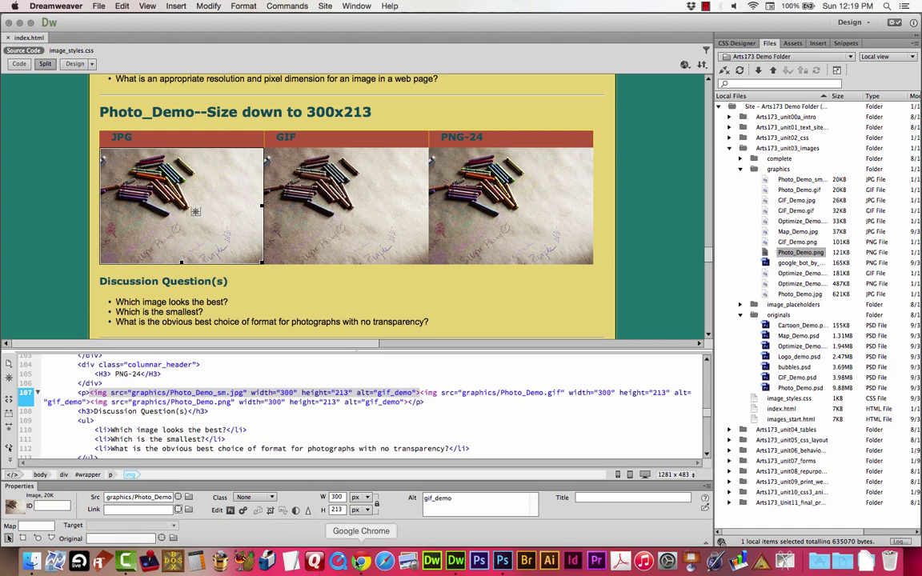
Switch to Chrome, reload index.html and review the Photo_Demo comparison and the Logo_Demo section below it.
left_click(361, 561)
left_click(44, 42)
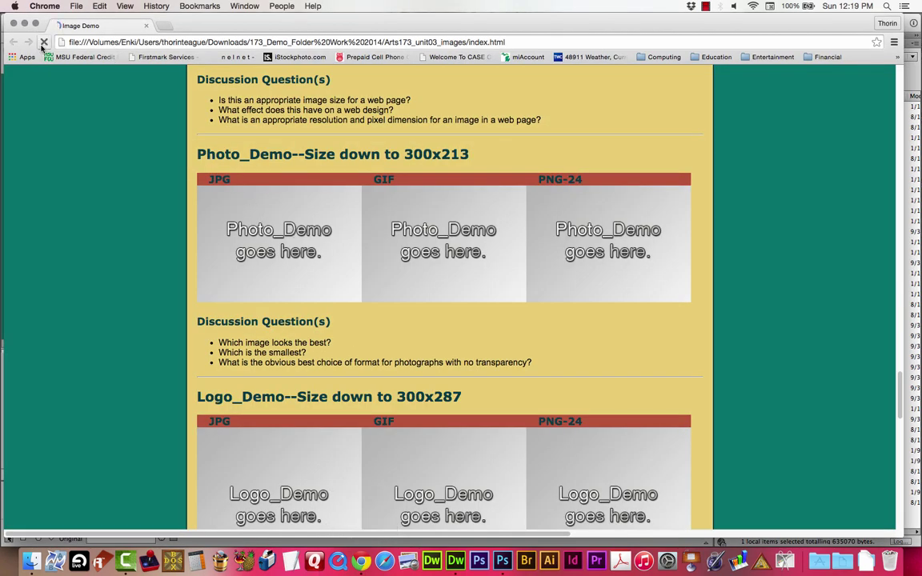
scroll(649, 288, "down", 2)
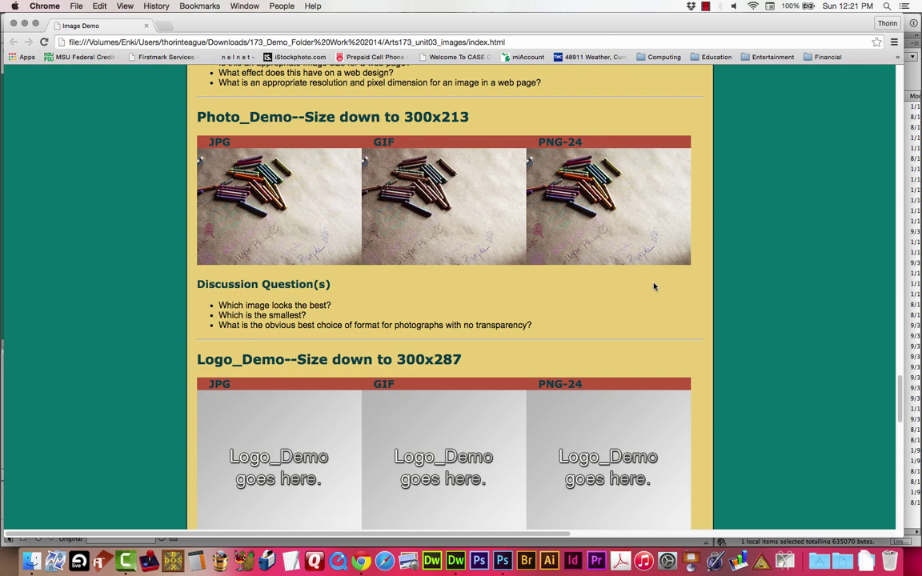
scroll(697, 313, "down", 4)
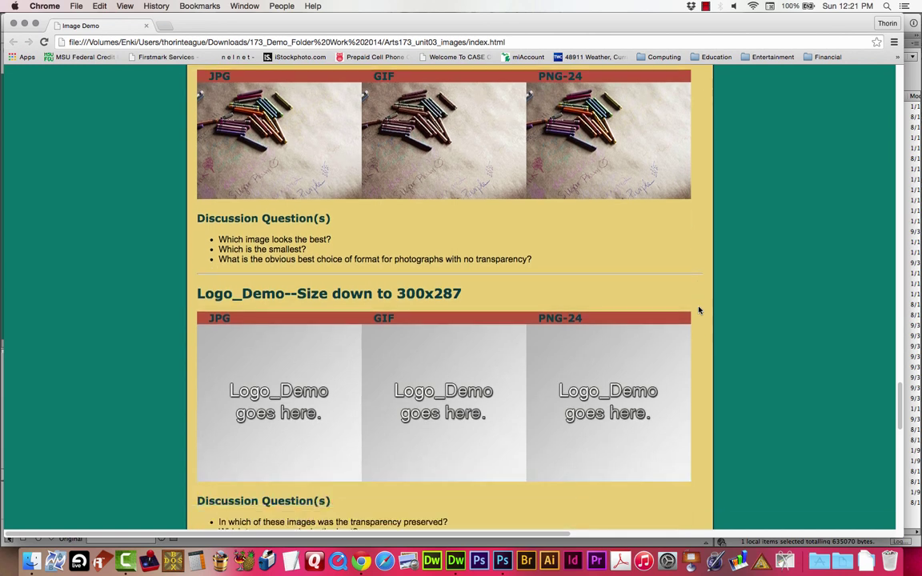
scroll(502, 372, "down", 1)
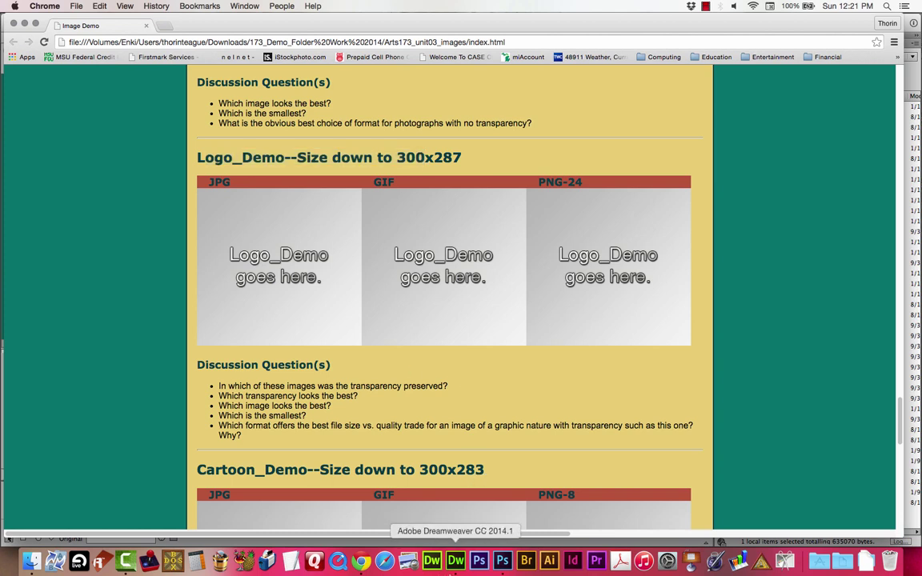
Switch to Photoshop, close Photo_Demo.psd without saving, and open Logo_demo.psd from the originals folder.
left_click(503, 563)
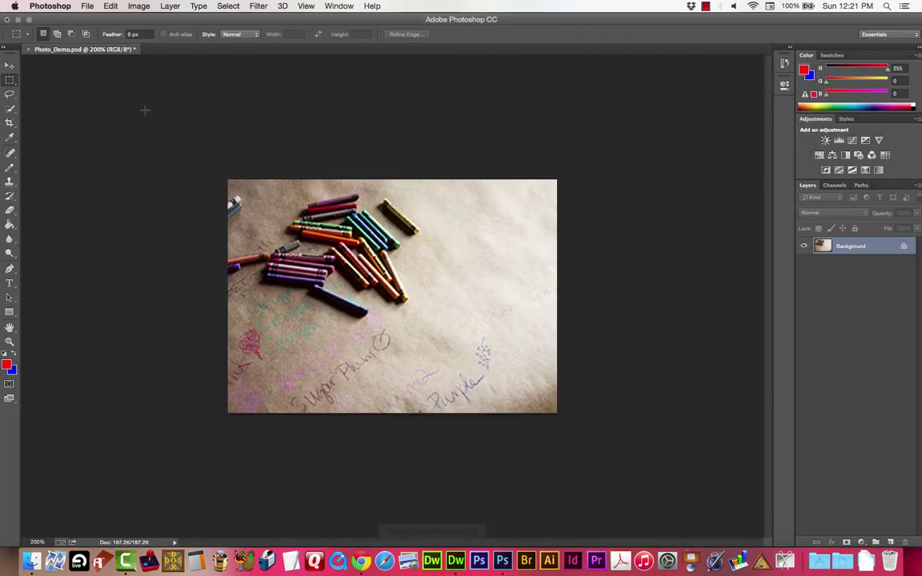
key("super+w")
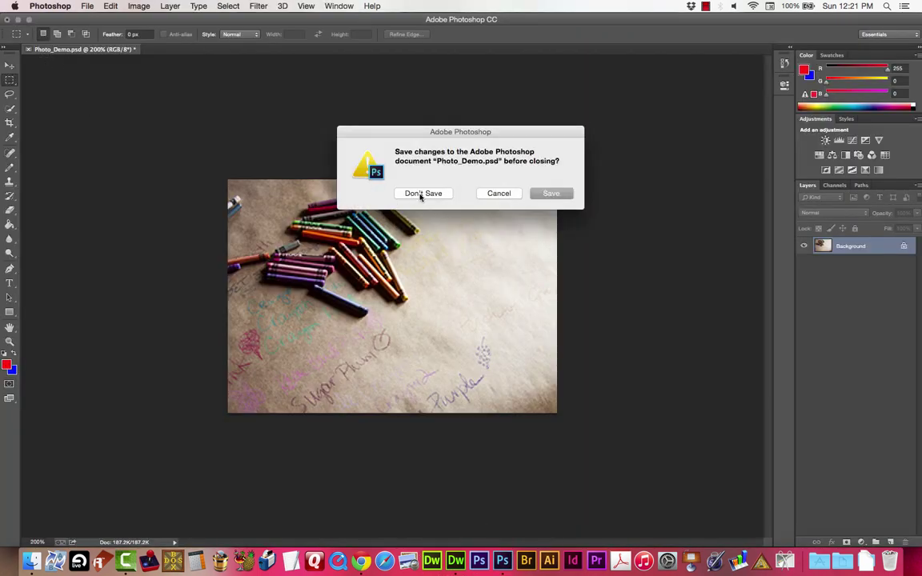
left_click(406, 193)
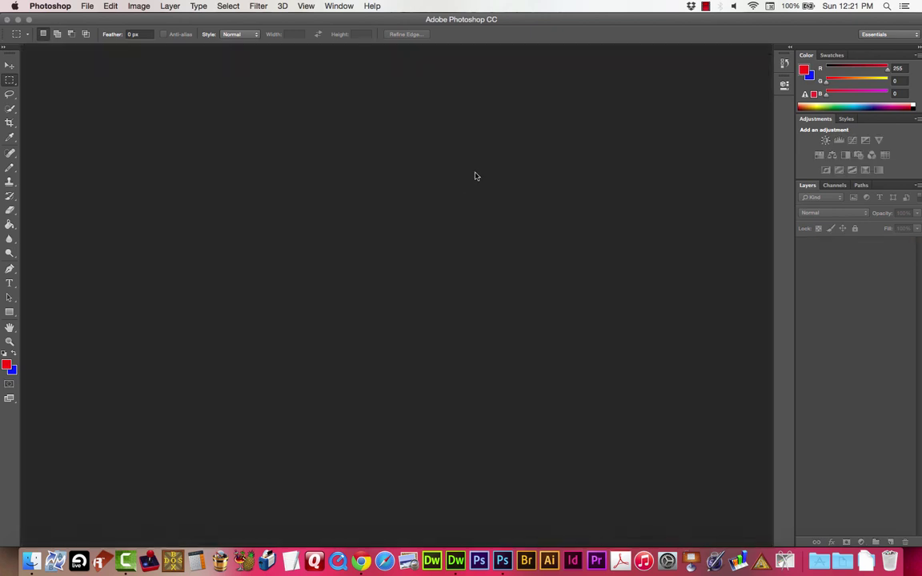
key("super+o")
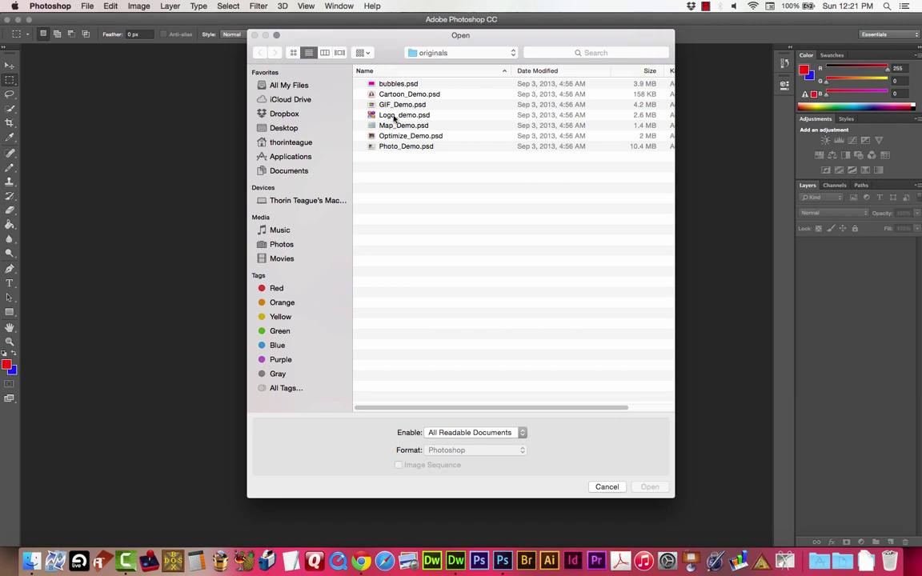
left_click(394, 118)
left_click(649, 486)
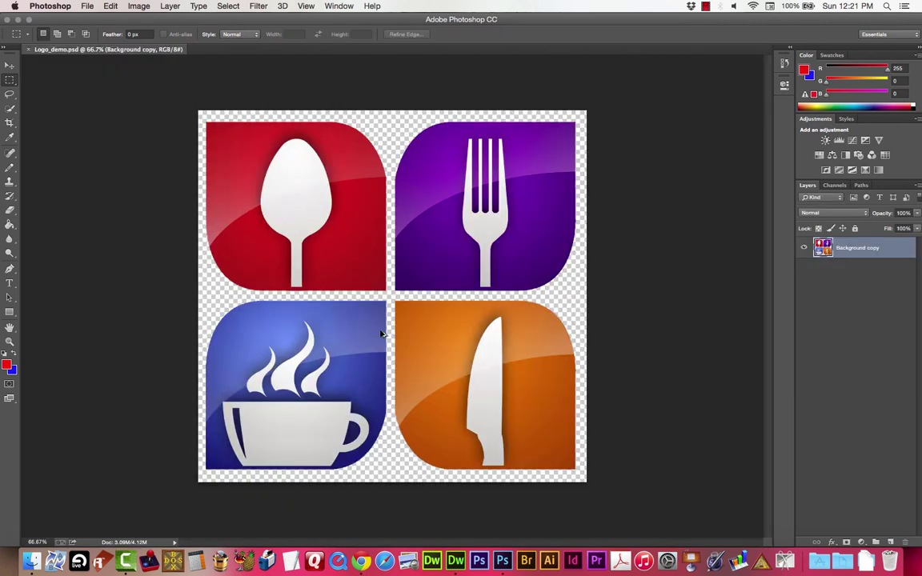
Resize the logo image to 300 pixels wide and 287 pixels high, keeping its proportions.
key("super+alt+i")
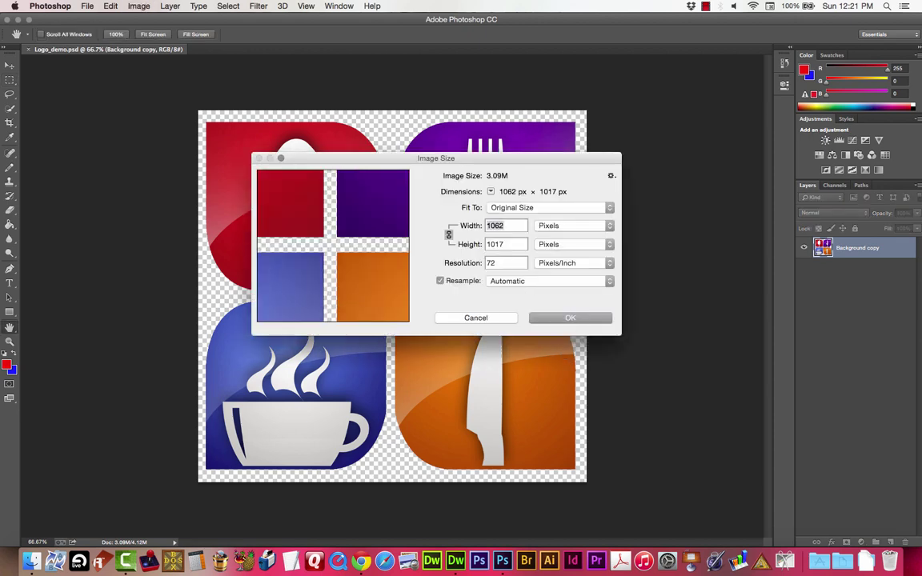
type("300")
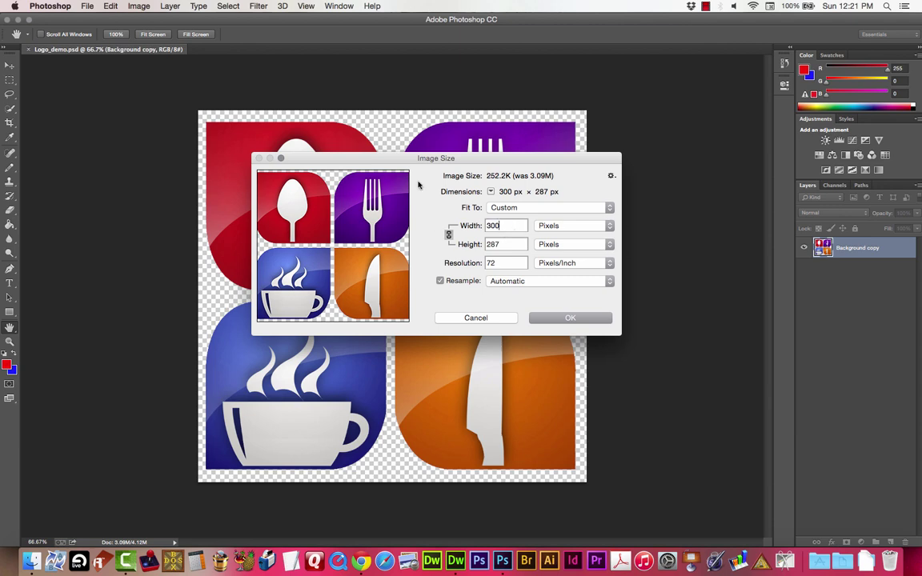
left_click_drag(401, 162, 413, 158)
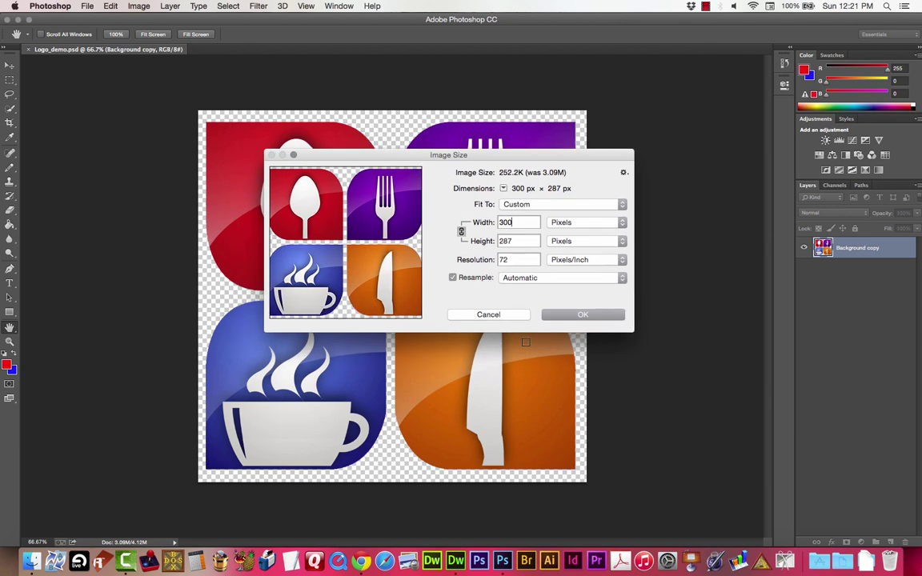
key("Tab")
key("Tab")
left_click(558, 315)
key("m")
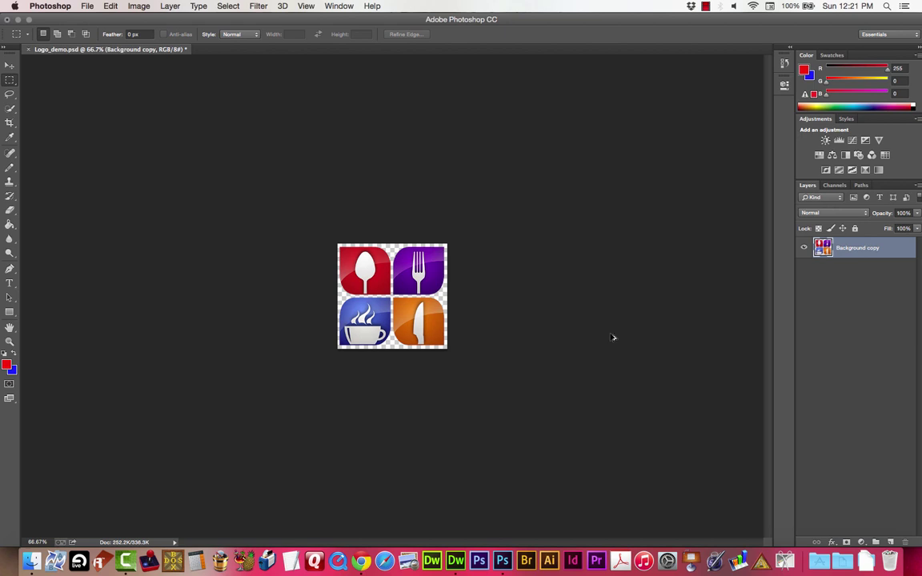
Export the resized logo for the web as a transparent PNG-24 named Logo_demo.png.
key("super+alt+shift+s")
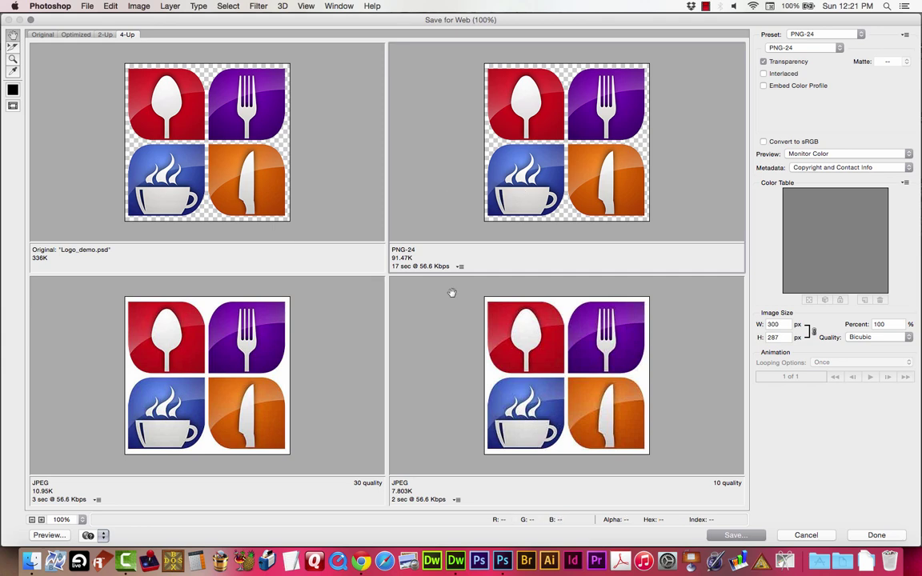
left_click(585, 234)
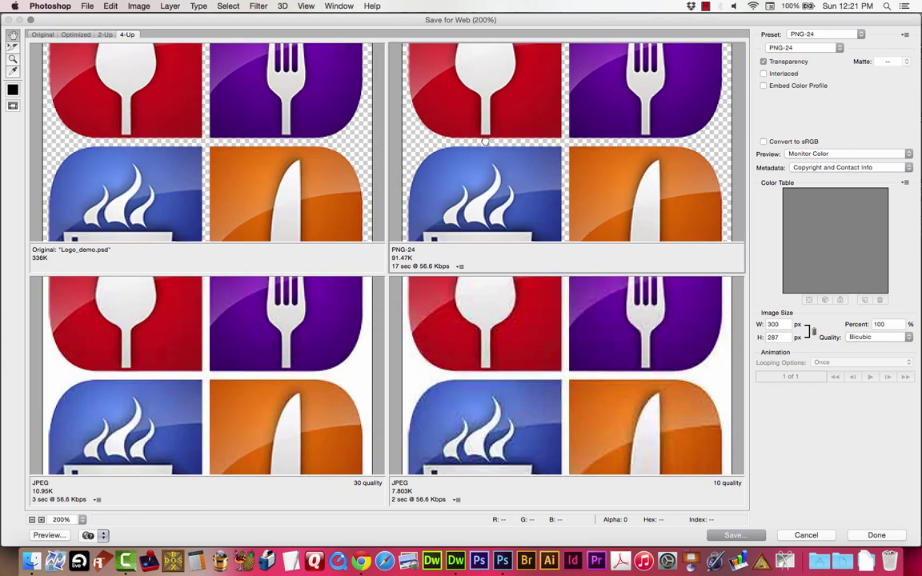
mouse_move(557, 153)
left_mouse_down()
mouse_move(558, 204)
mouse_move(558, 144)
left_mouse_up()
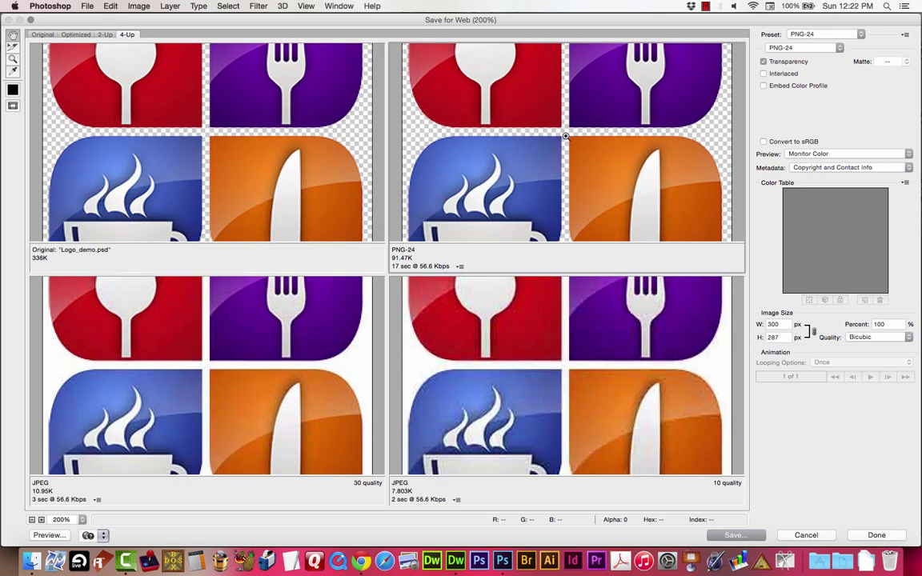
key("super+minus")
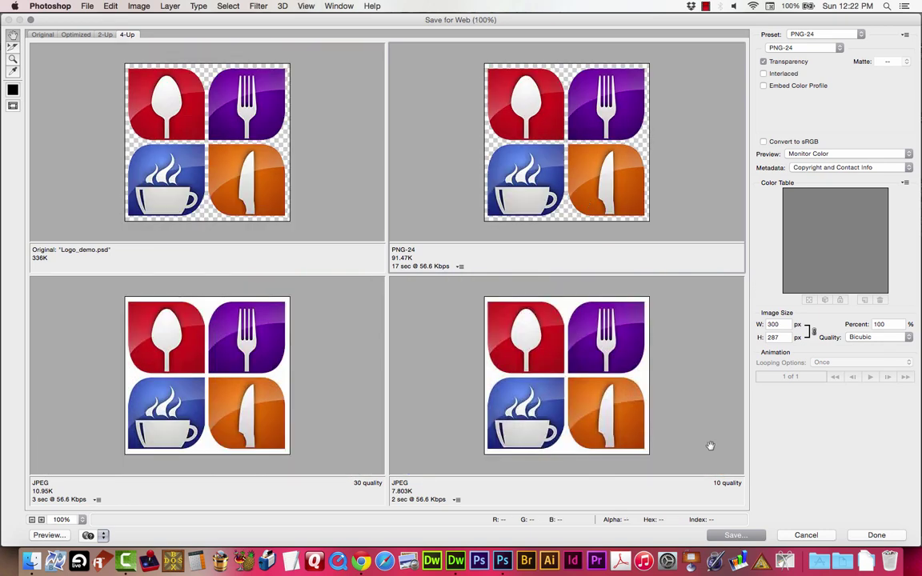
key("Return")
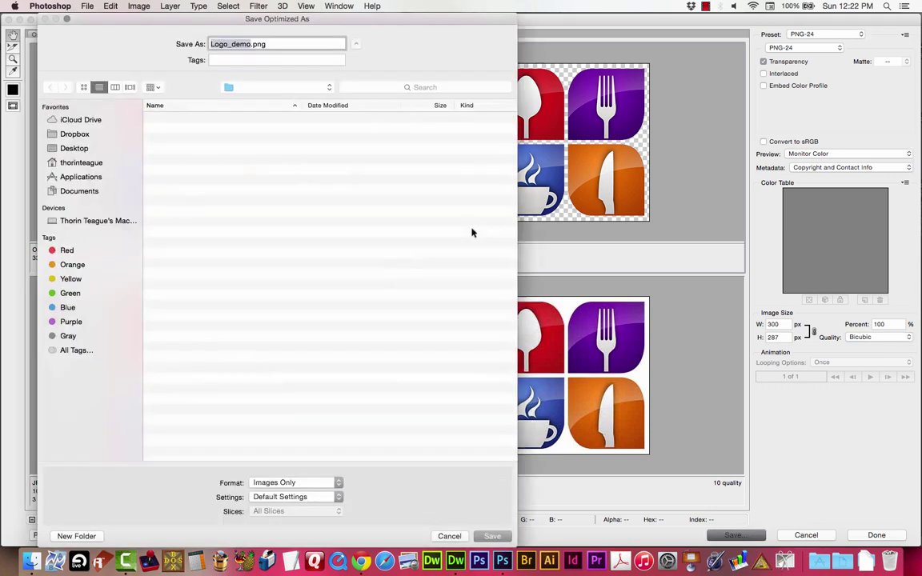
left_click(497, 536)
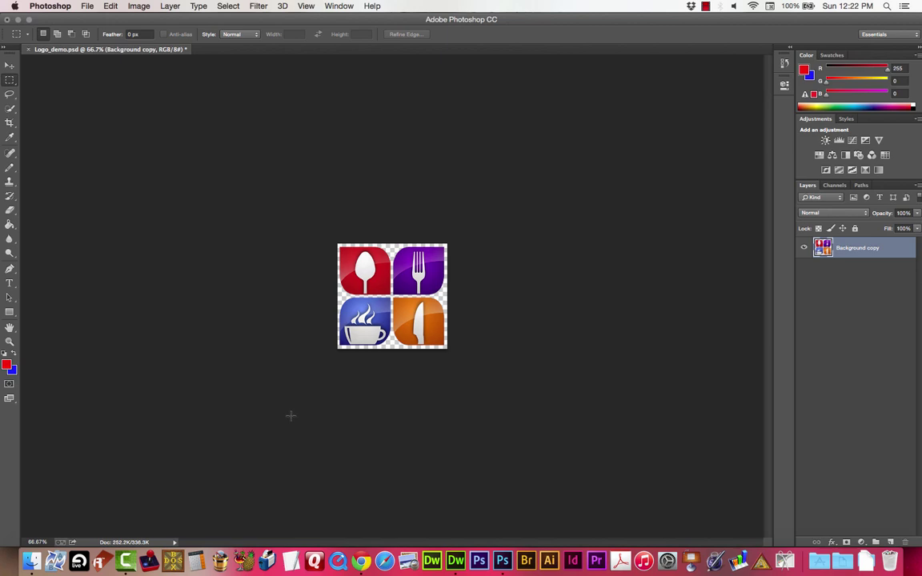
Switch to Dreamweaver and replace the PNG-24 placeholder in the Logo_Demo section with graphics/Logo_demo.png.
left_click(455, 562)
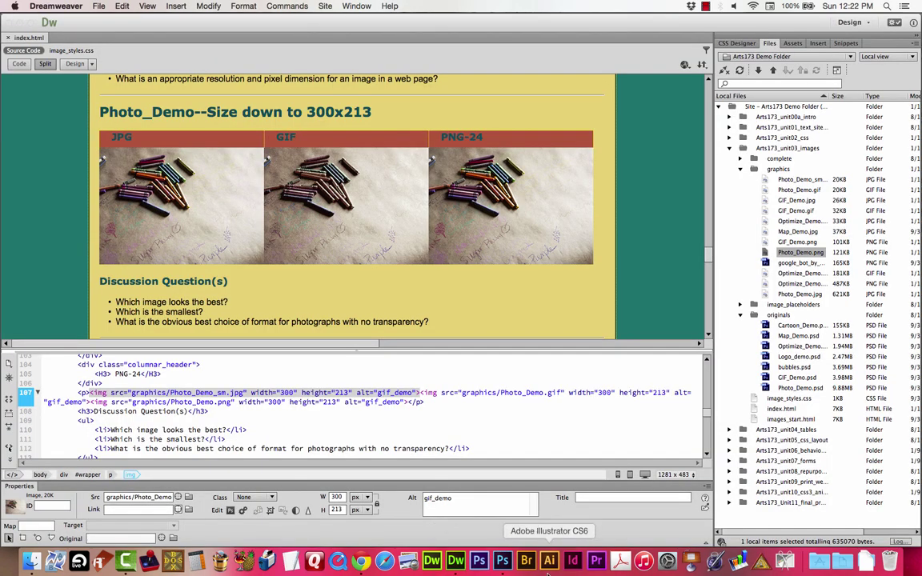
scroll(305, 201, "down", 5)
scroll(305, 202, "down", 4)
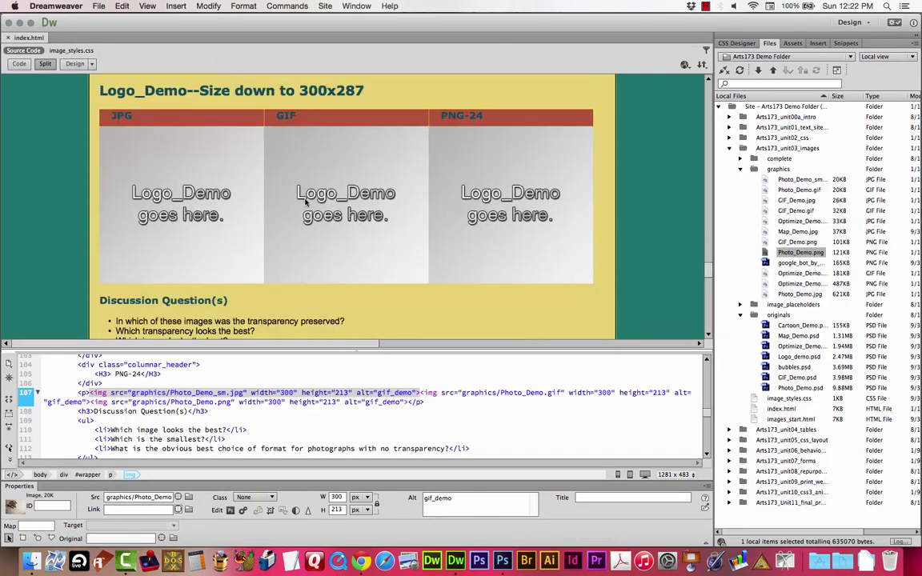
left_click(529, 184)
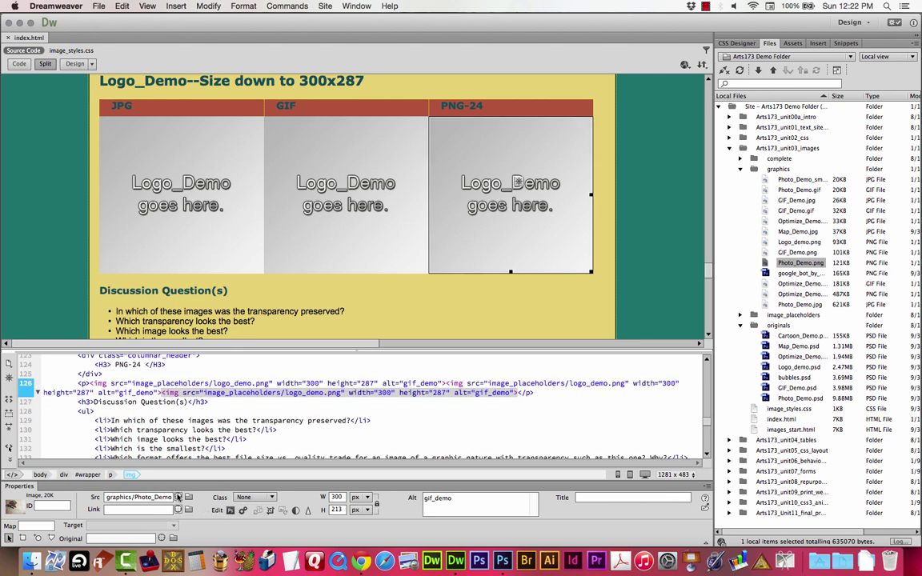
left_click_drag(178, 497, 766, 243)
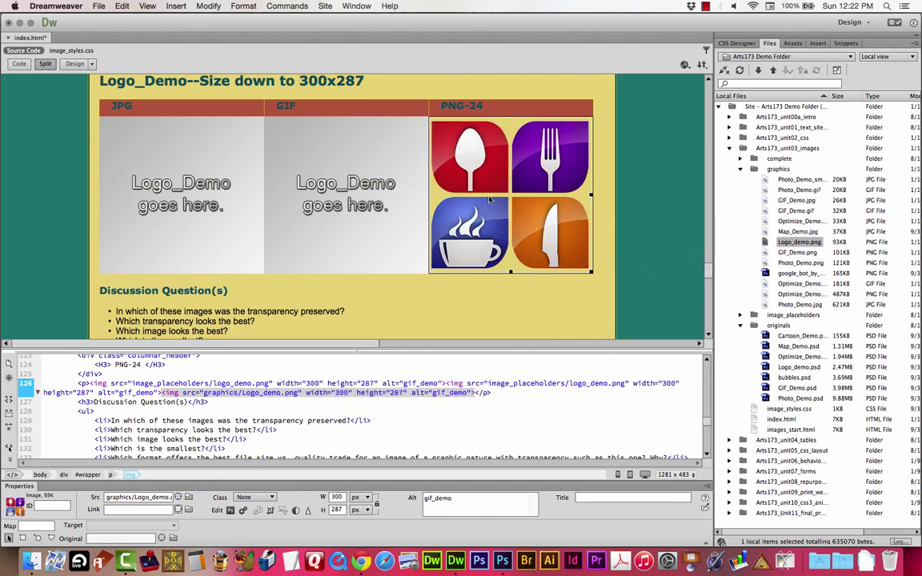
Switch to Photoshop, start another Save for Web export of the logo, and apply the JPEG High preset.
left_click(502, 560)
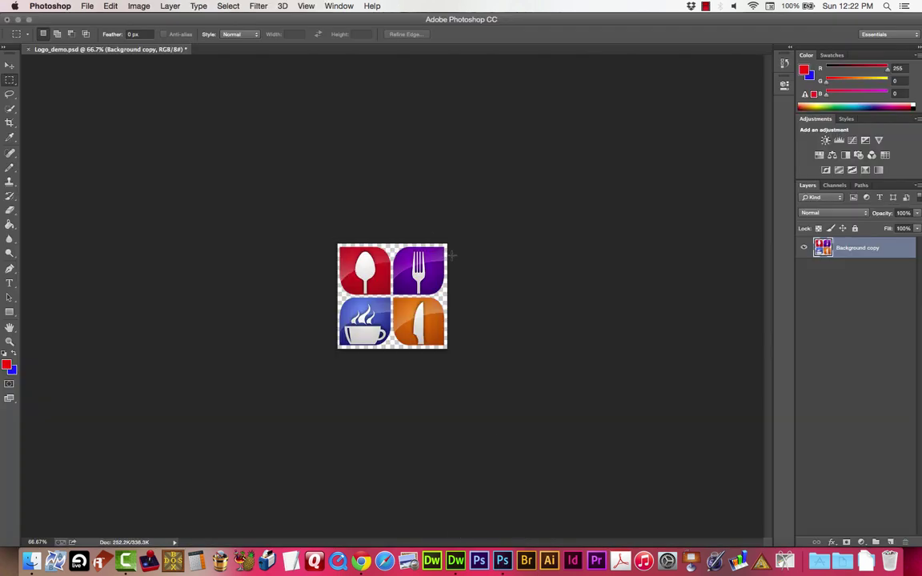
key("alt+shift+super+s")
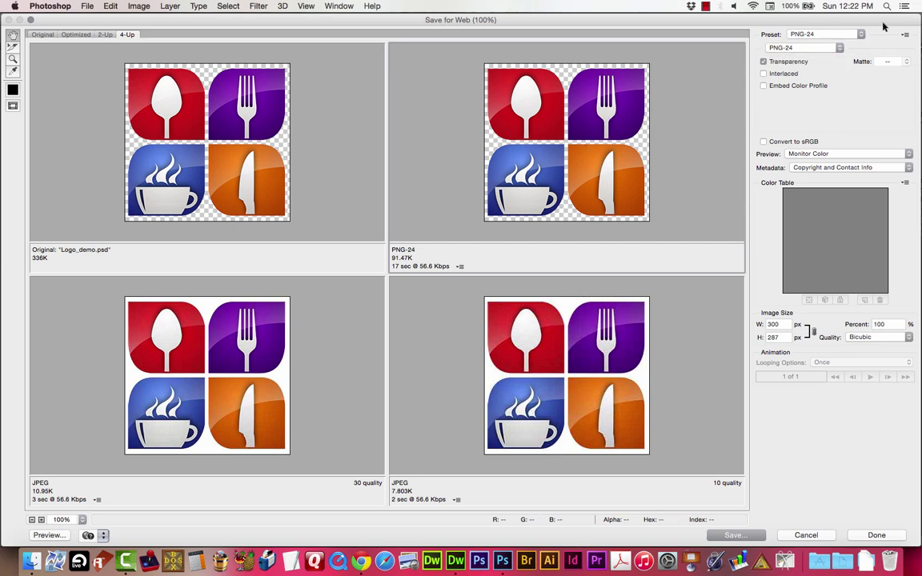
left_click(833, 36)
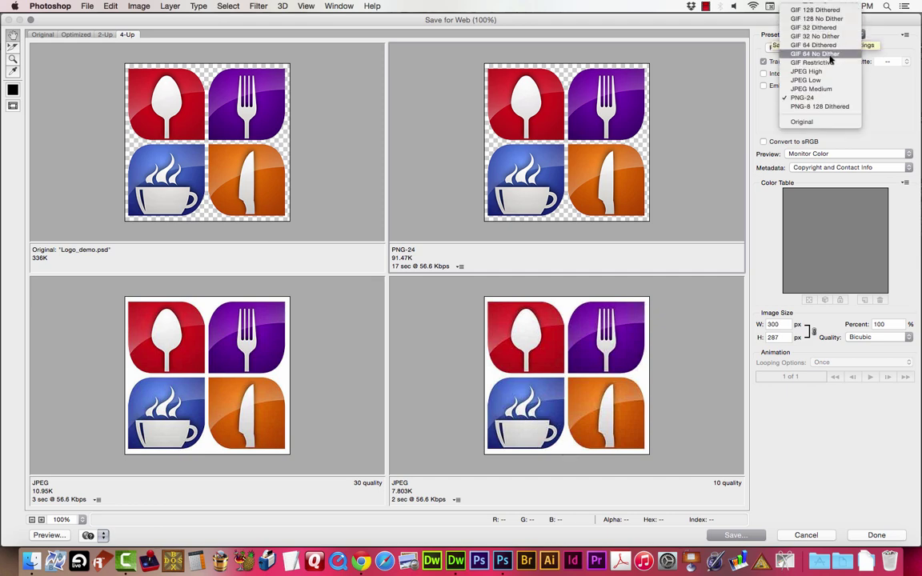
left_click(828, 72)
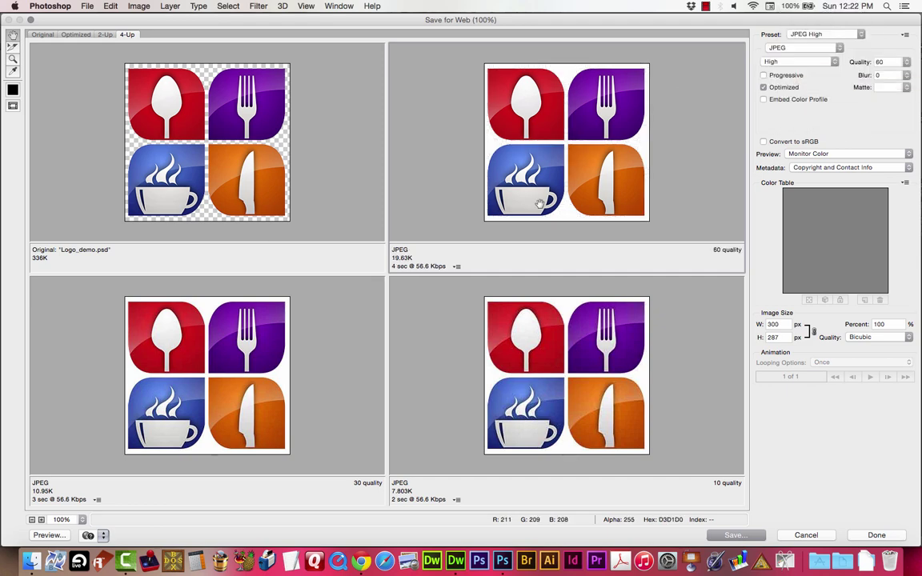
Compare the JPEG previews with the original at up to 400% zoom, examining compression around the cup, spoon and fork.
key("super+plus")
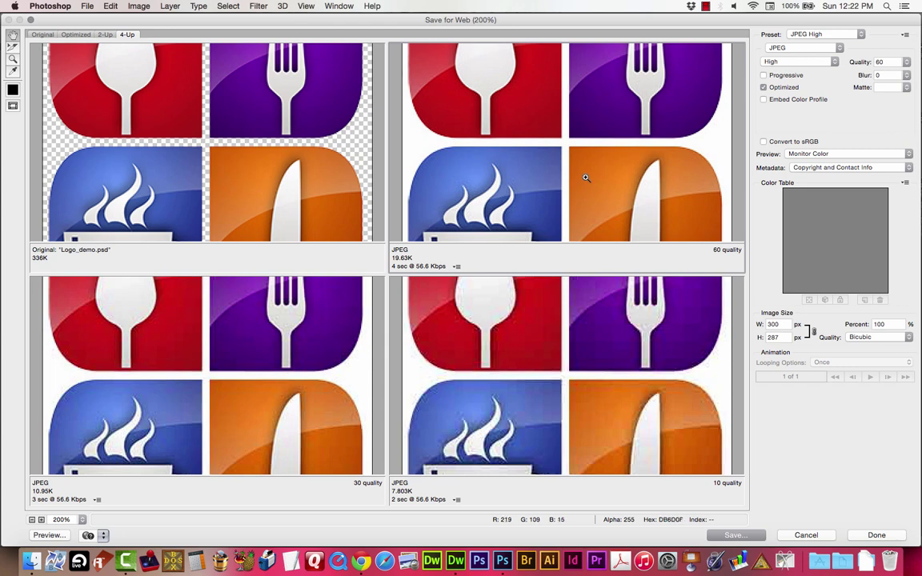
key("super+plus")
left_click_drag(525, 193, 607, 172)
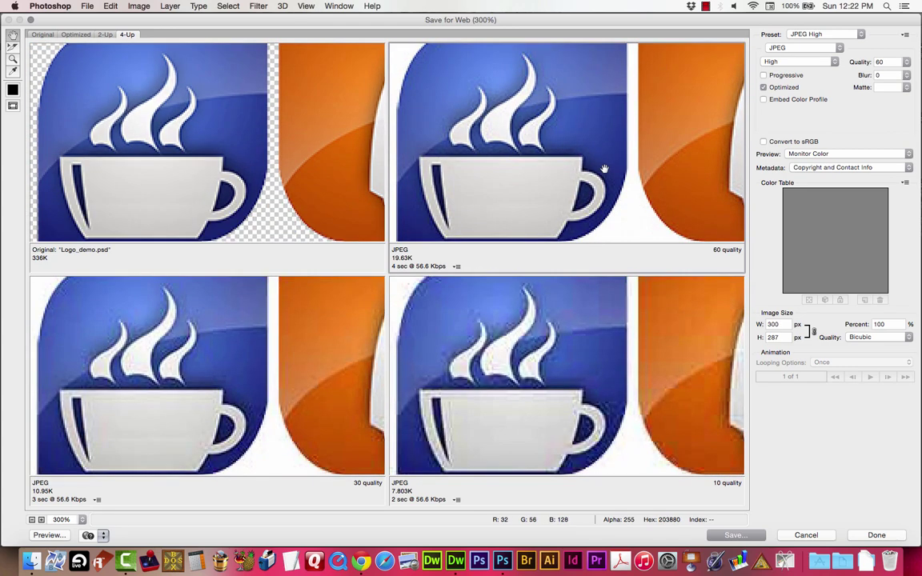
left_click_drag(485, 123, 581, 200)
left_click_drag(567, 104, 569, 150)
left_click_drag(581, 40, 579, 195)
left_click_drag(520, 117, 539, 169)
key("super+equal")
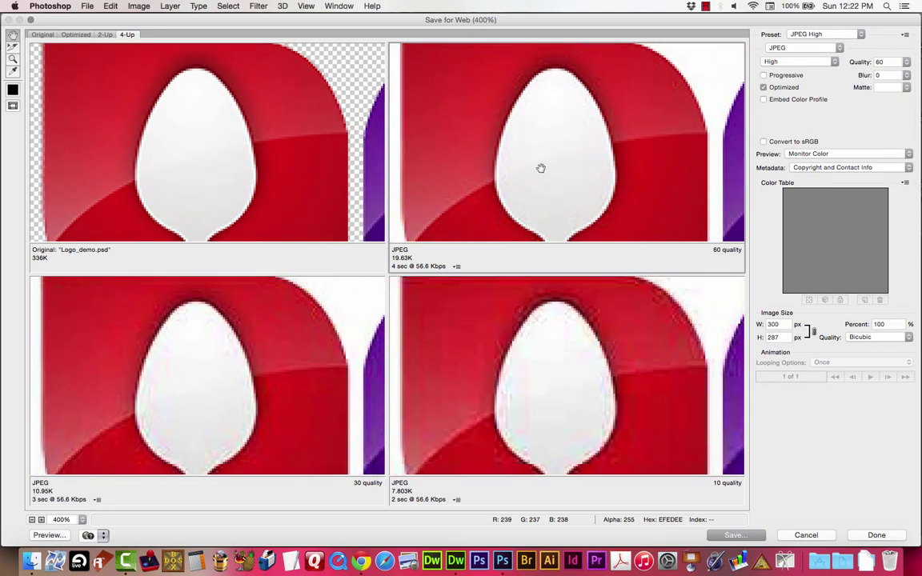
left_click_drag(447, 153, 438, 126)
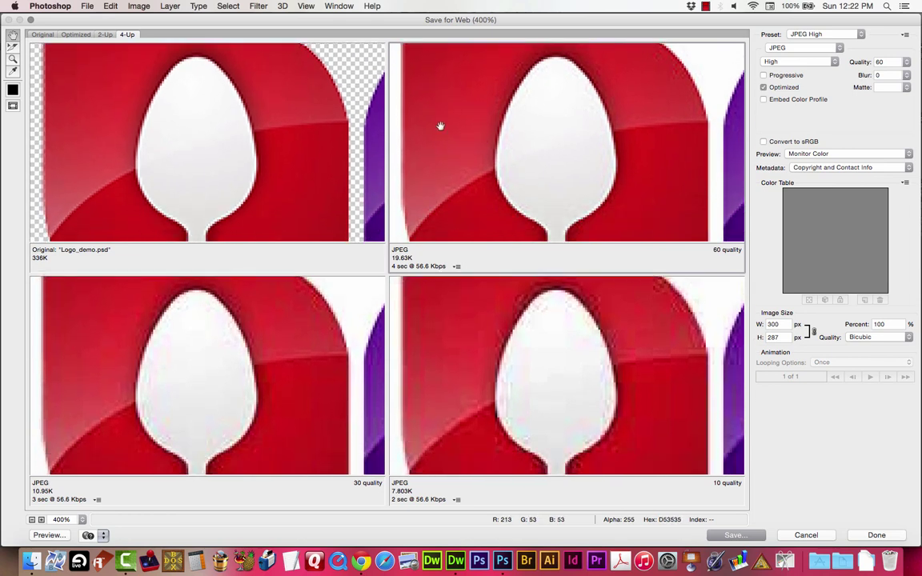
left_click_drag(540, 188, 476, 151)
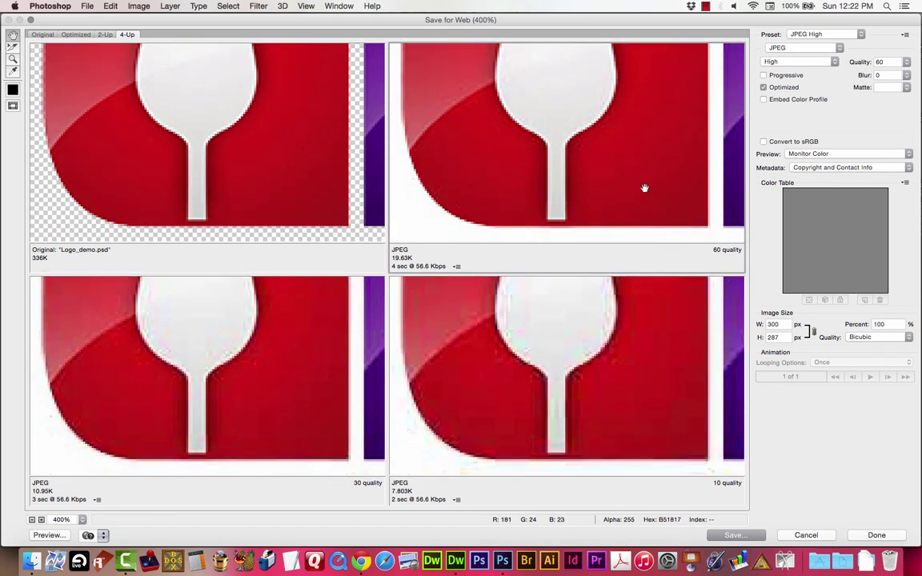
left_click_drag(467, 113, 520, 166)
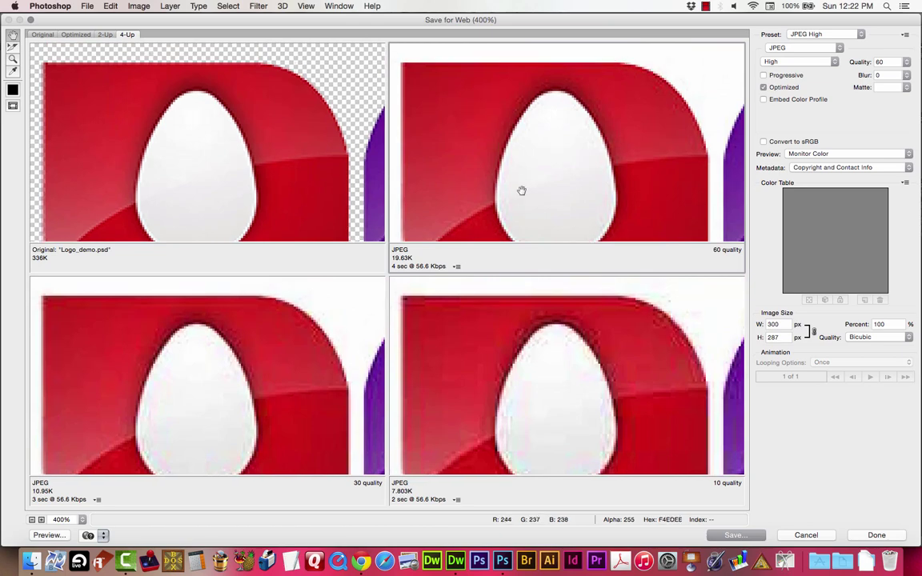
left_click_drag(724, 248, 600, 189)
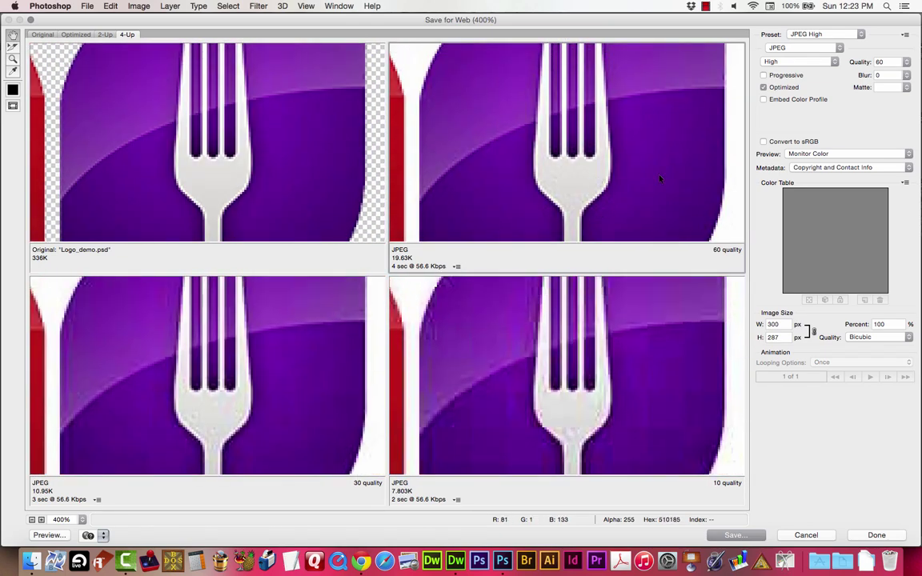
Set the JPEG quality to 21 and compare the previews with the original around the fork, steam and knife.
left_click_drag(909, 64, 864, 75)
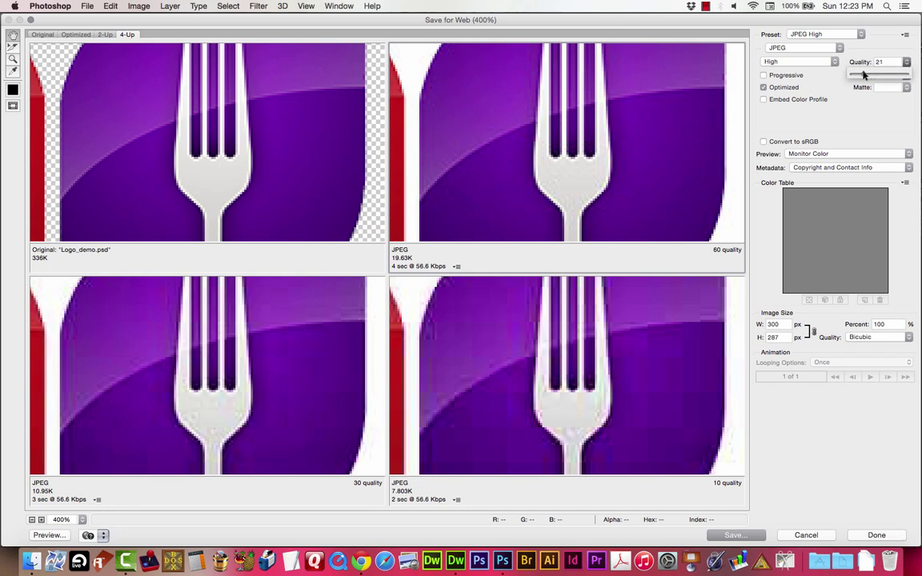
scroll(529, 150, "down", 3)
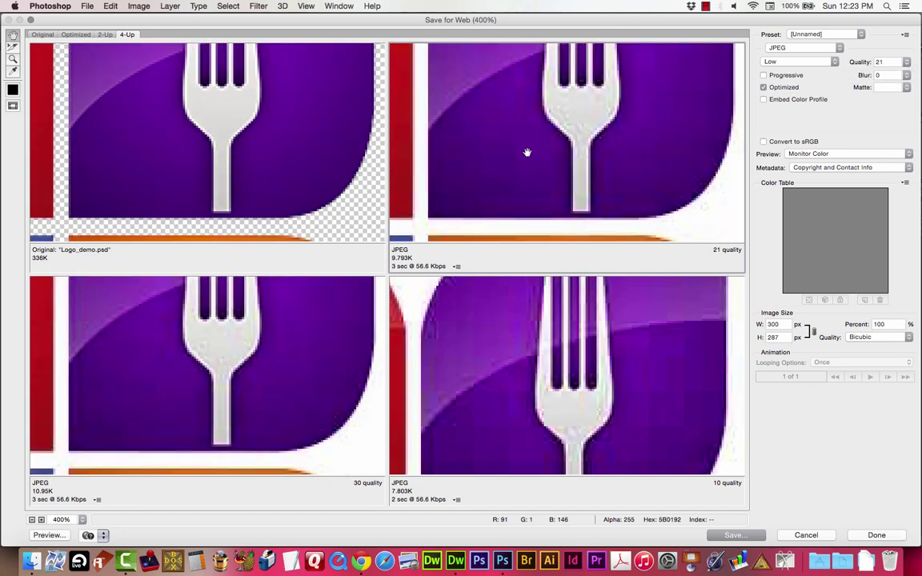
left_click_drag(527, 181, 581, 122)
scroll(581, 122, "down", 10)
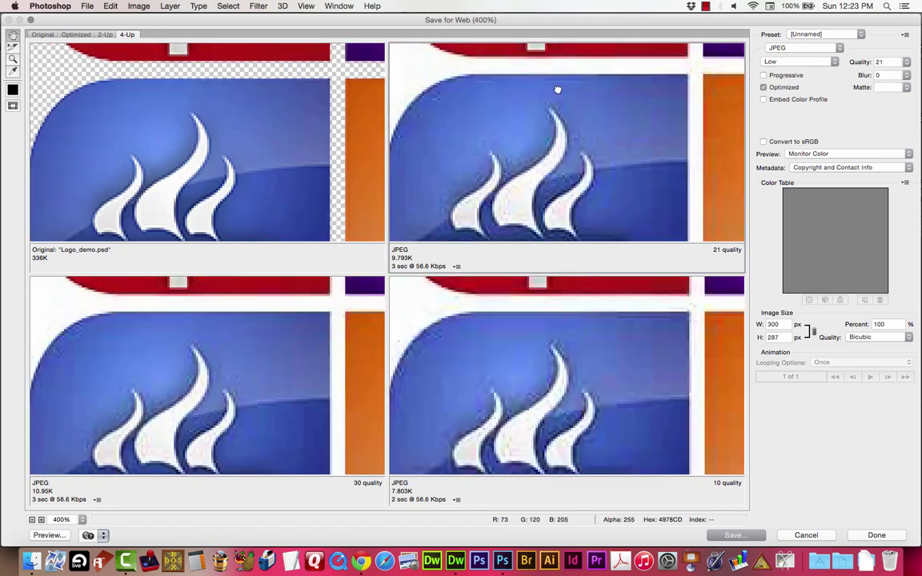
scroll(609, 155, "down", 5)
scroll(568, 109, "right", 5)
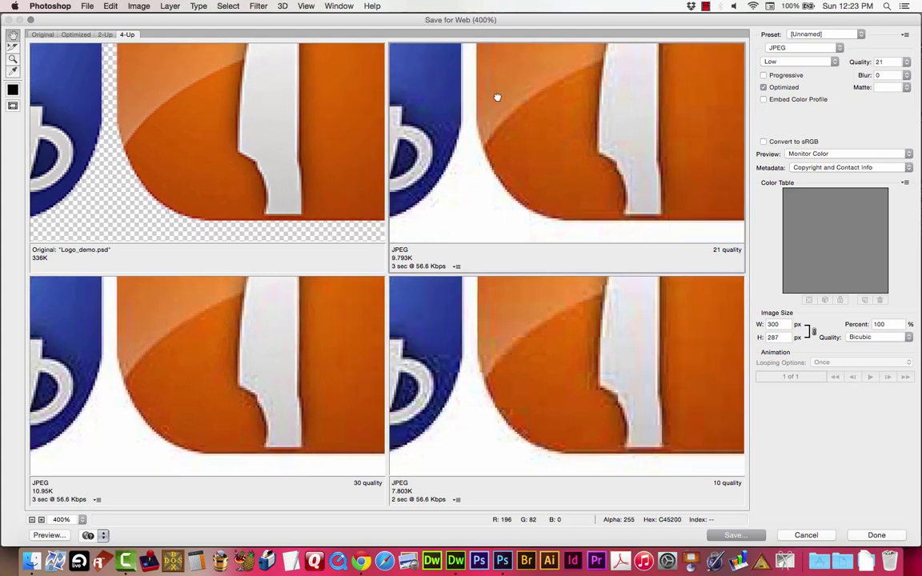
Examine the compression in the JPEG previews around the blue cup tile's steam and the red spoon tile.
scroll(496, 94, "left", 2)
scroll(584, 117, "left", 3)
scroll(506, 125, "up", 6)
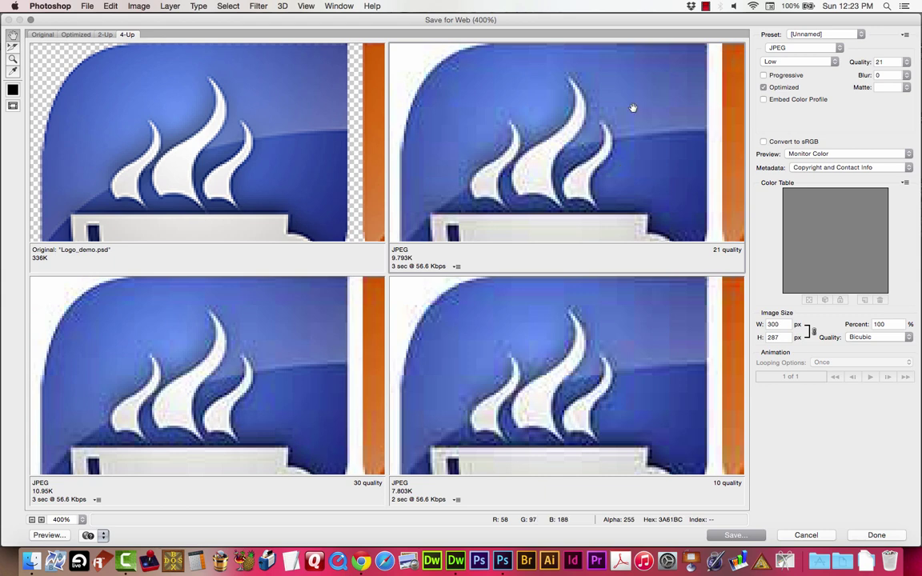
scroll(608, 120, "up", 5)
scroll(606, 86, "up", 10)
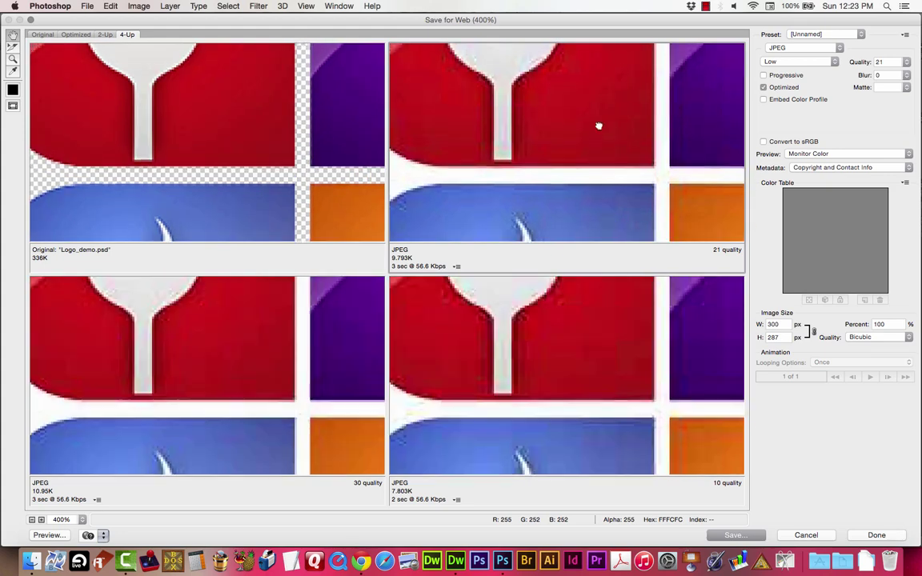
scroll(480, 120, "left", 3)
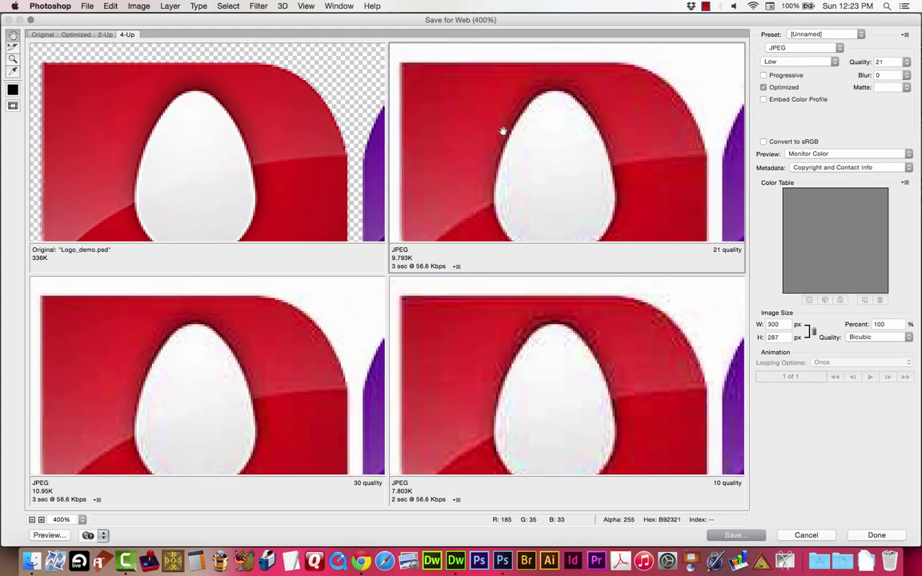
scroll(600, 136, "down", 5)
scroll(609, 160, "down", 8)
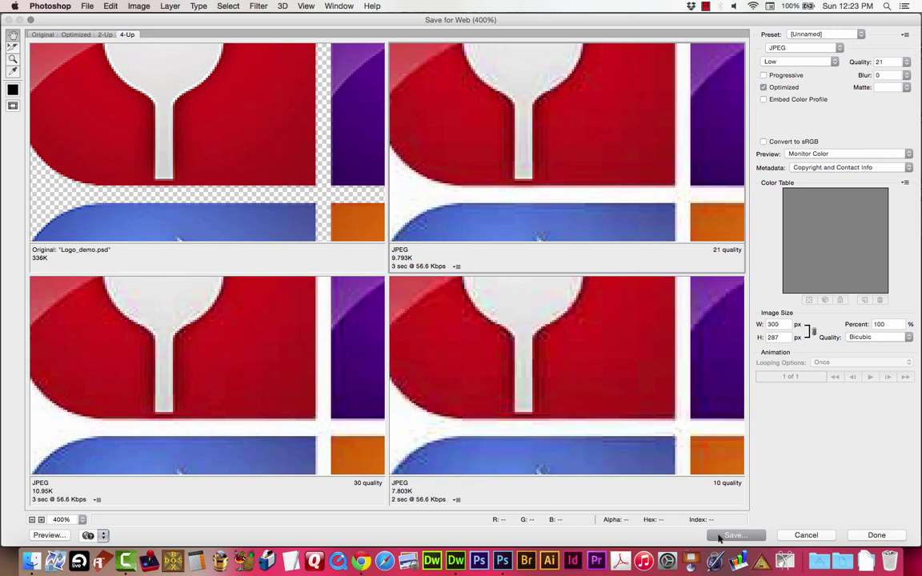
Save the optimized JPEG as Logo_demo.jpg in the graphics folder.
scroll(654, 164, "up", 3)
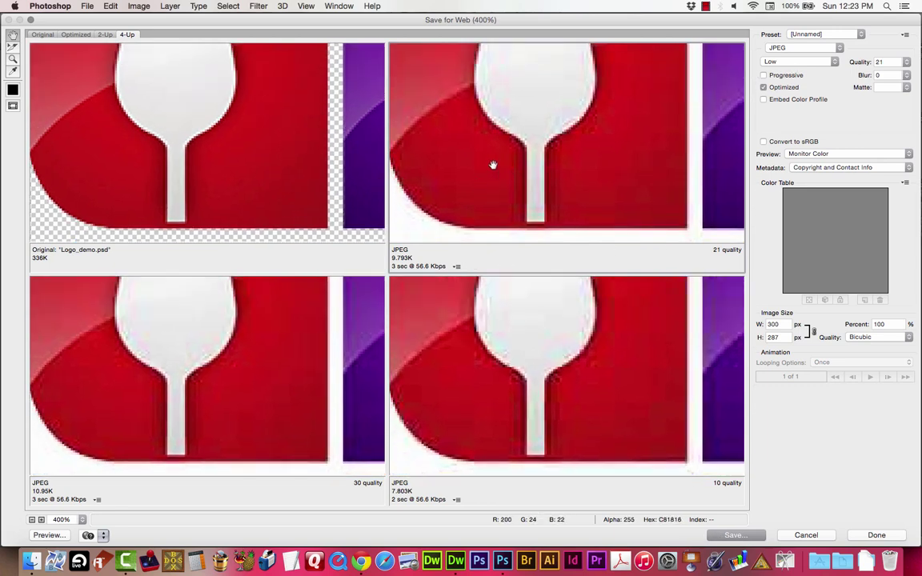
left_click(748, 535)
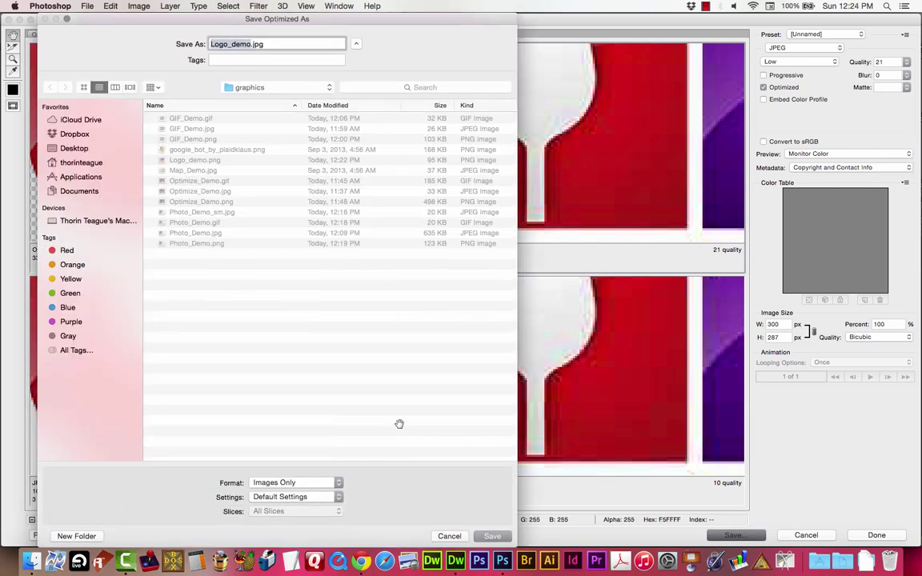
left_click(489, 536)
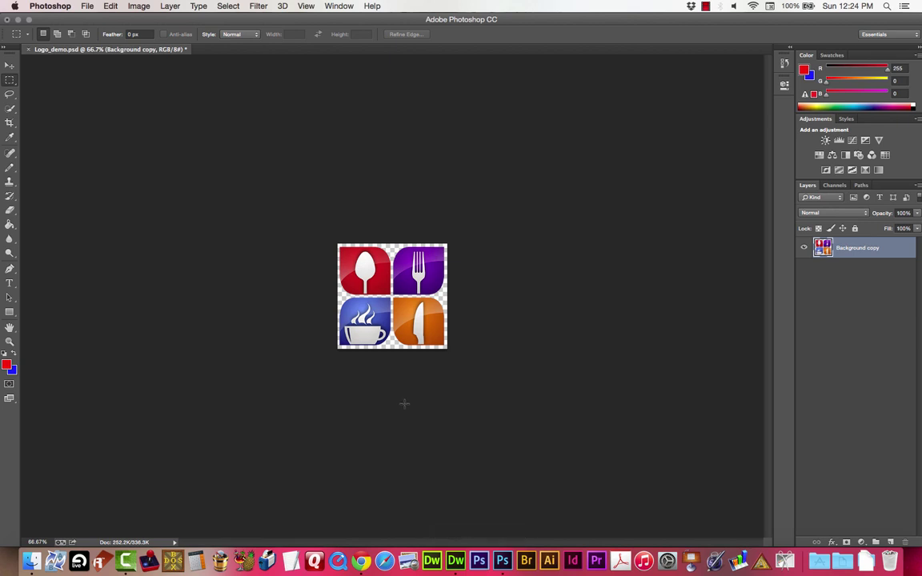
Start another web export of the logo and look up the #wrapper background color in Dreamweaver for its matte.
key("super+alt+shift+s")
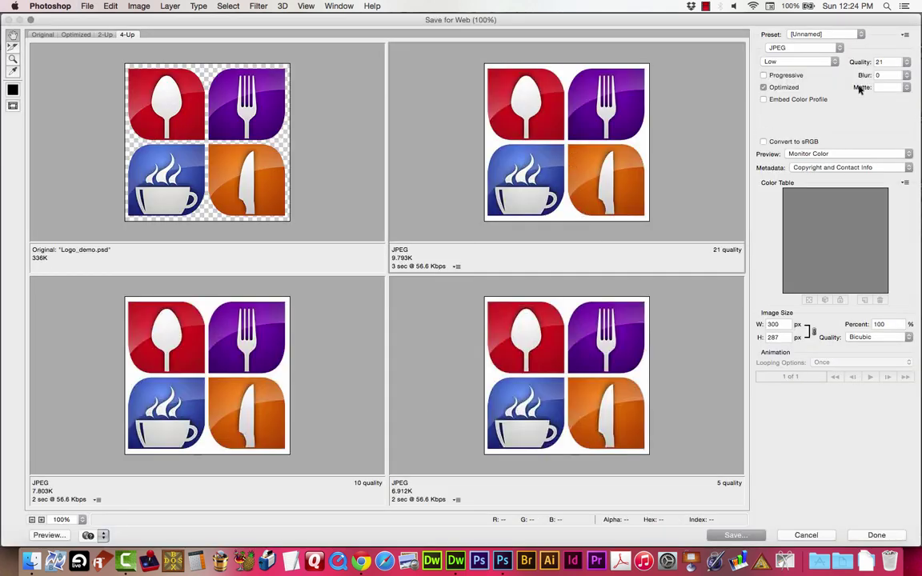
left_click(889, 87)
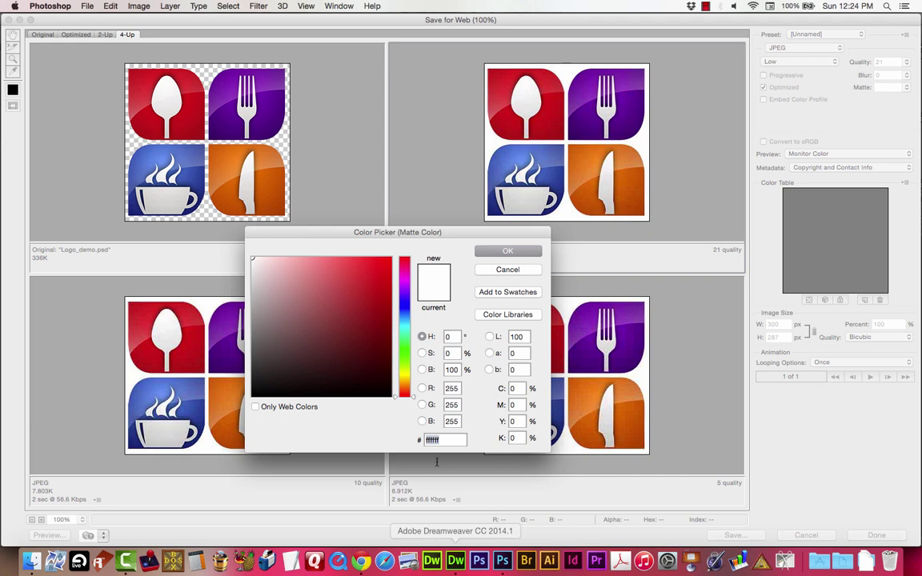
left_click(458, 563)
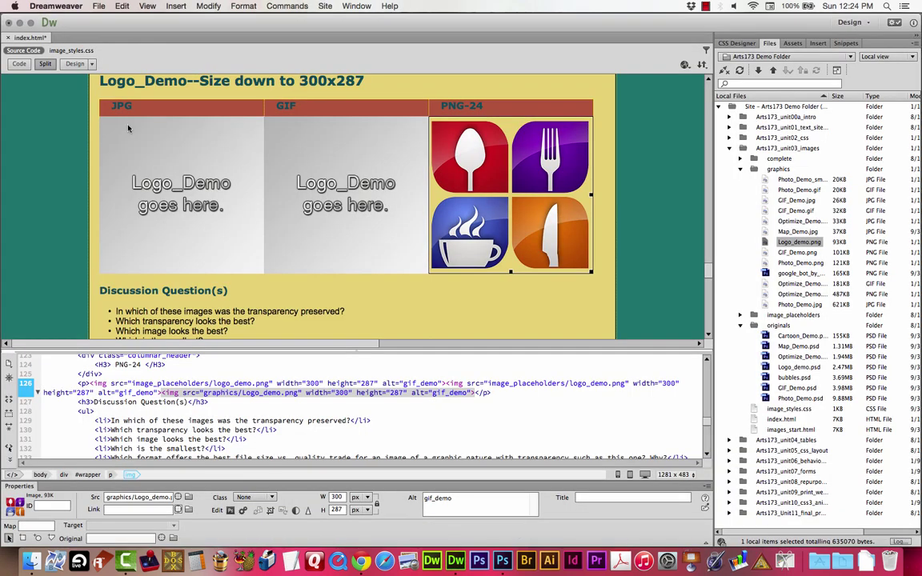
left_click(737, 44)
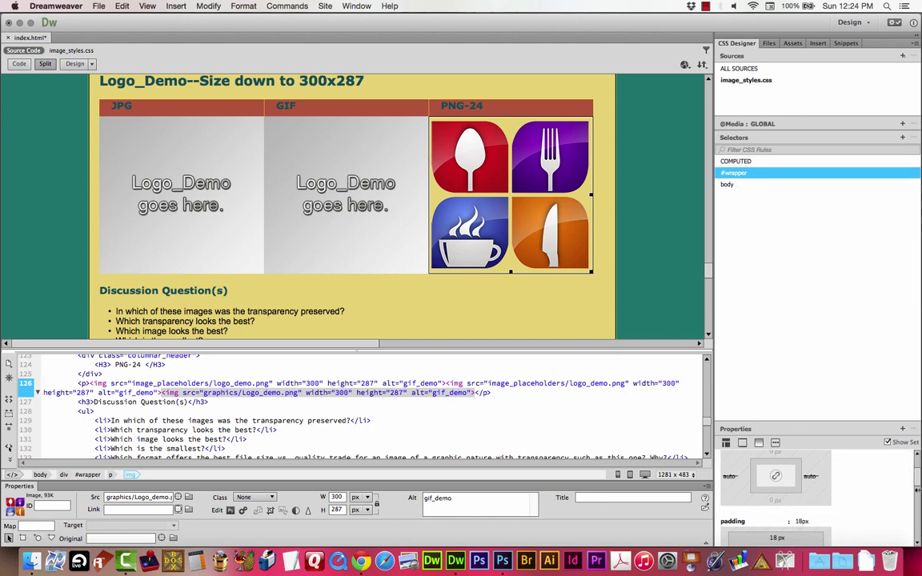
left_click_drag(917, 480, 915, 518)
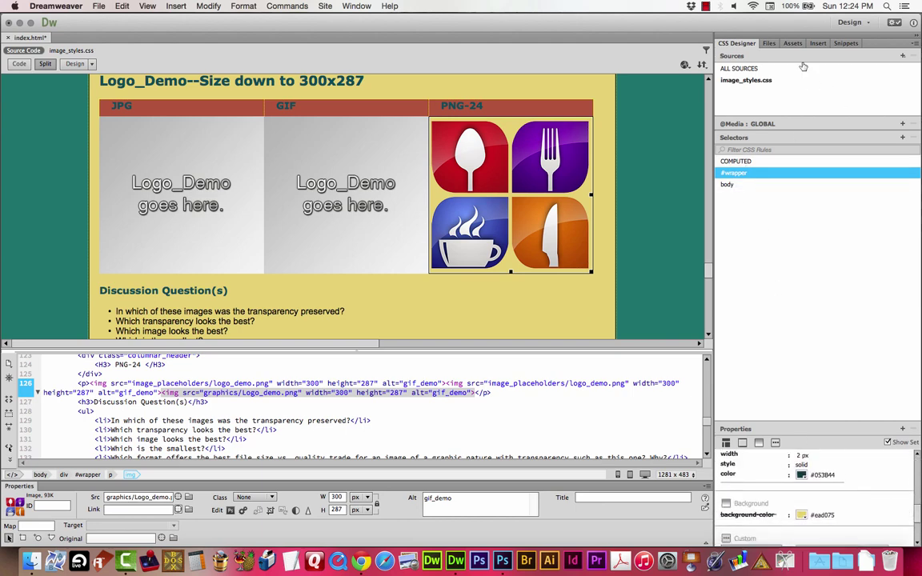
Return to Photoshop and set the JPEG matte color to #ead075.
left_click(503, 561)
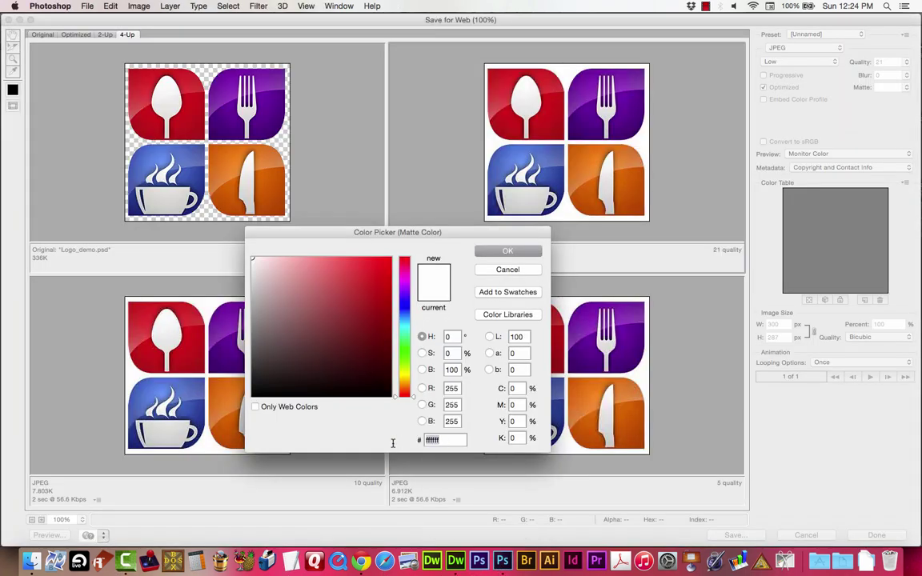
type("ead075")
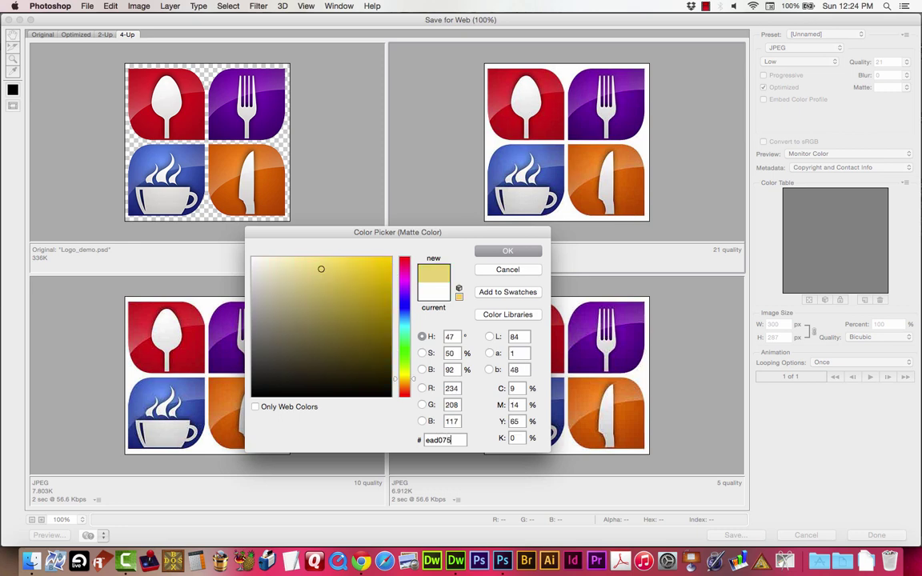
left_click(502, 251)
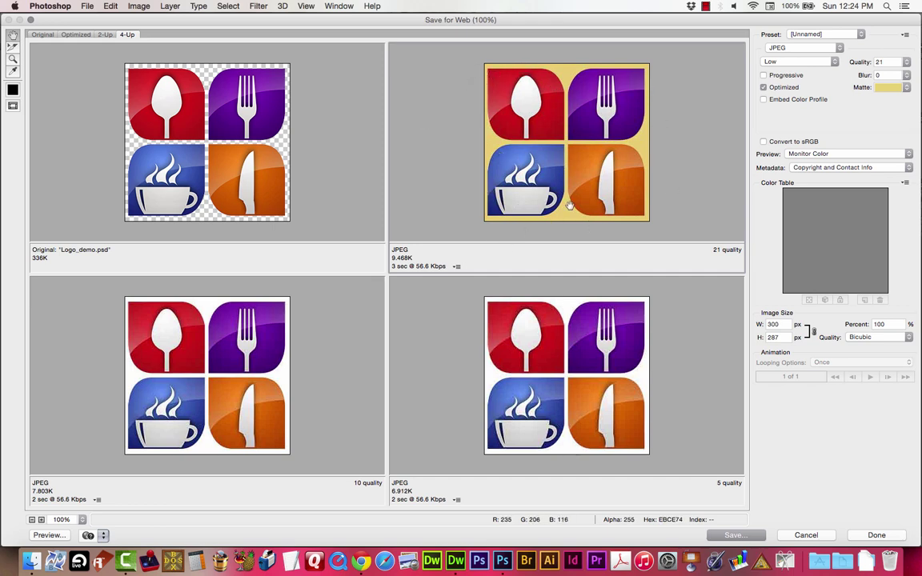
Save the matted JPEG as Logo_demo.jpg in the graphics folder, replacing the existing file.
left_click(725, 538)
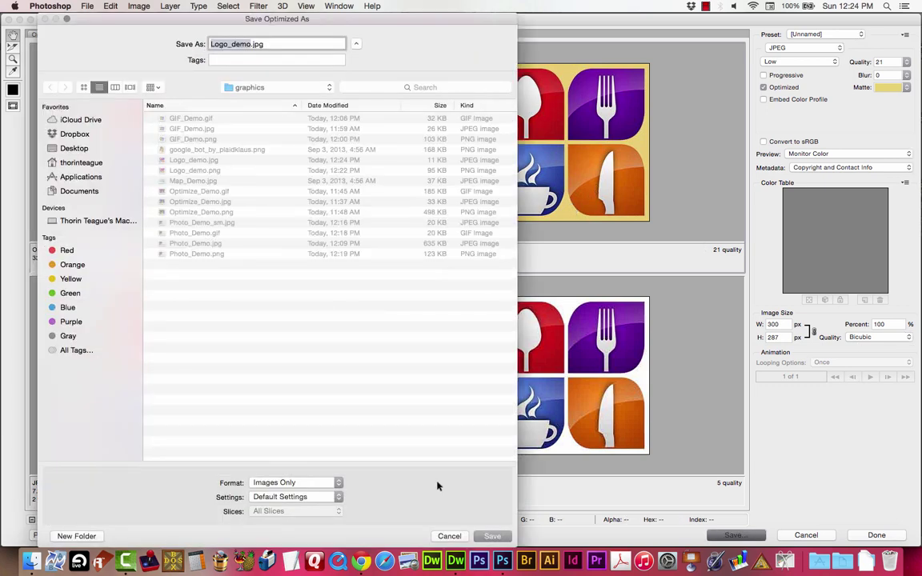
left_click(494, 536)
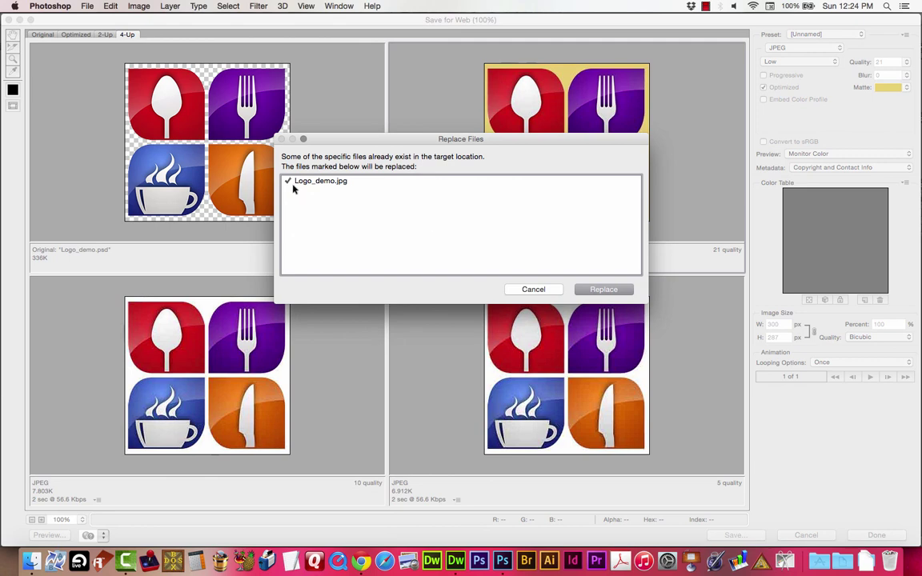
left_click(612, 290)
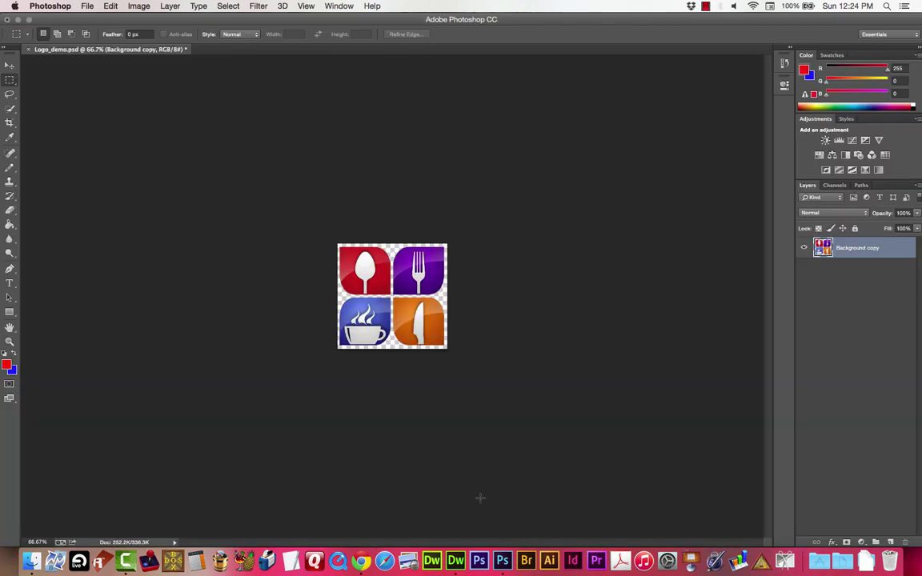
Switch to Dreamweaver and replace the JPG placeholder in the Logo_Demo section with graphics/Logo_demo.jpg.
left_click(455, 560)
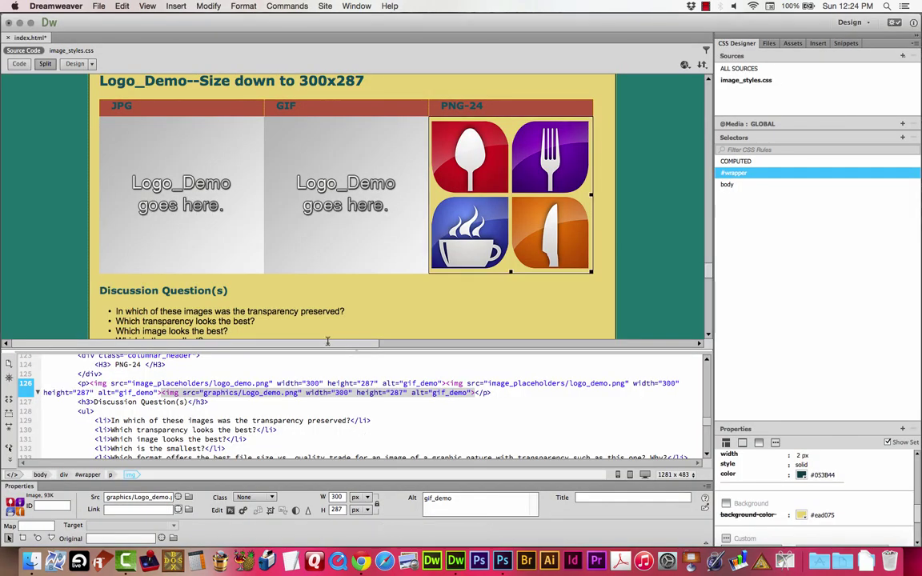
left_click(131, 179)
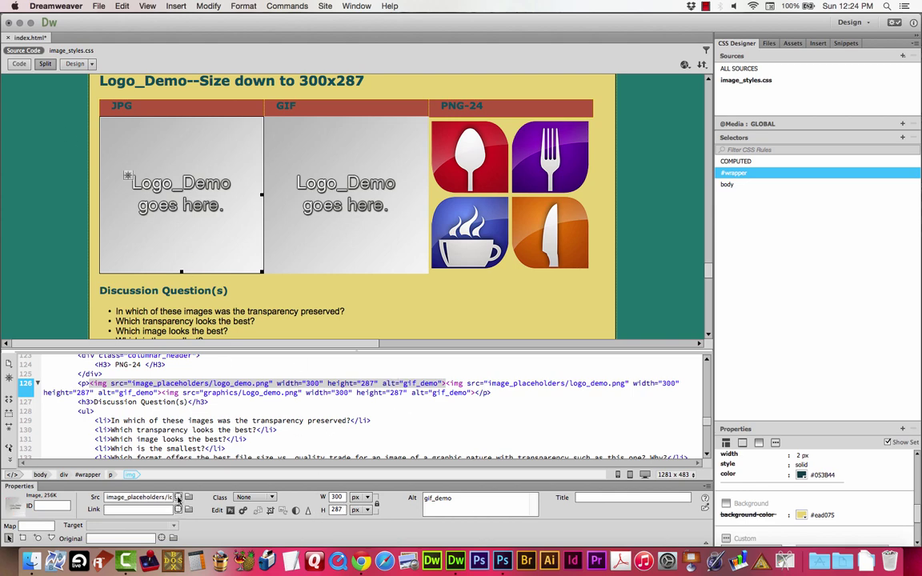
left_click(768, 43)
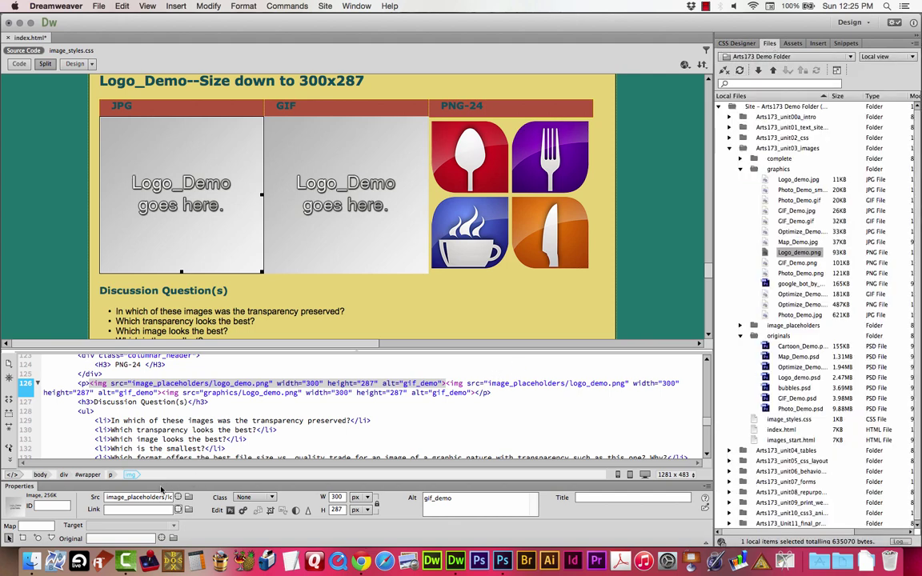
left_click_drag(178, 498, 766, 183)
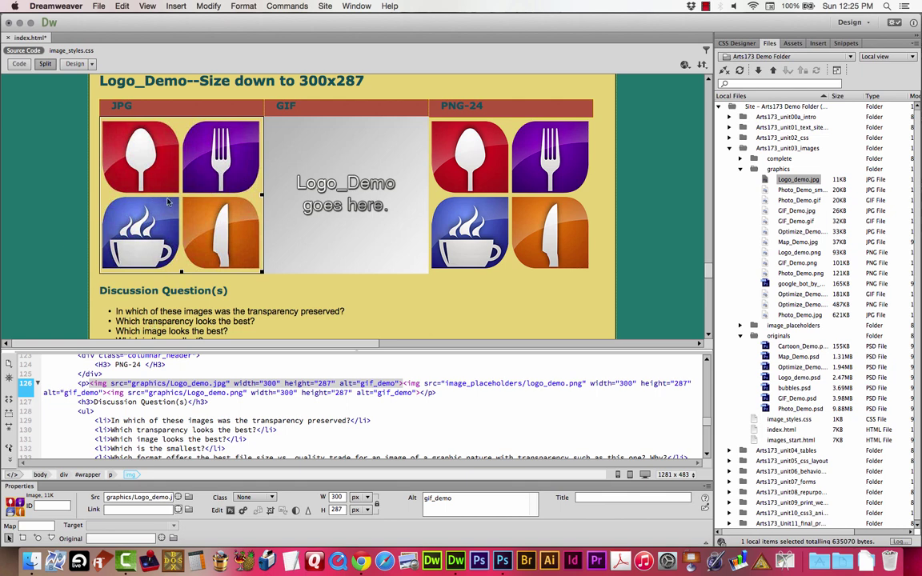
left_click(327, 206)
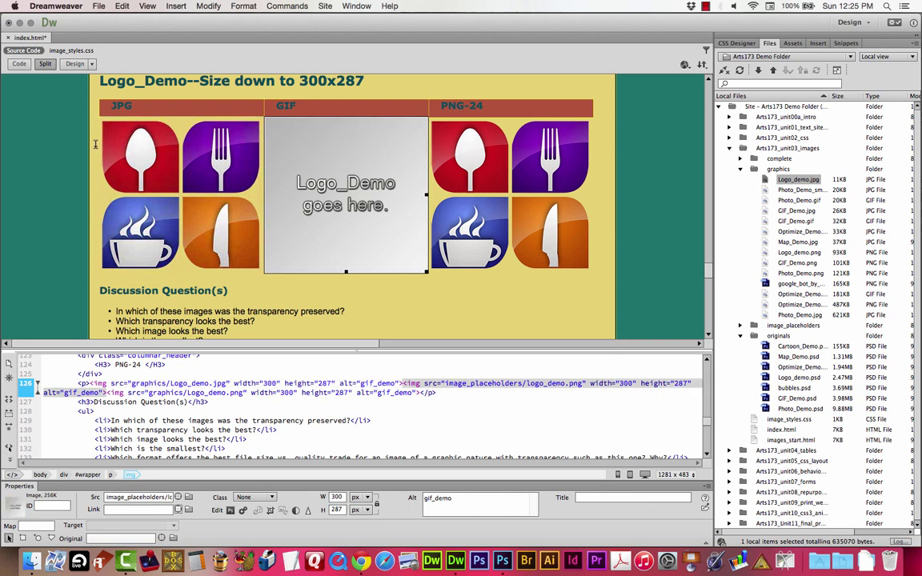
left_click(113, 126)
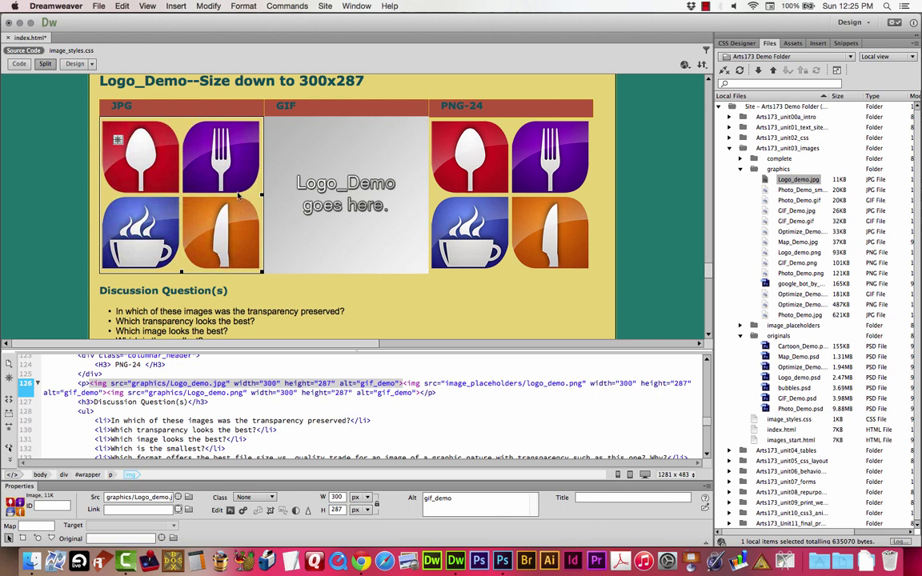
left_click(221, 311)
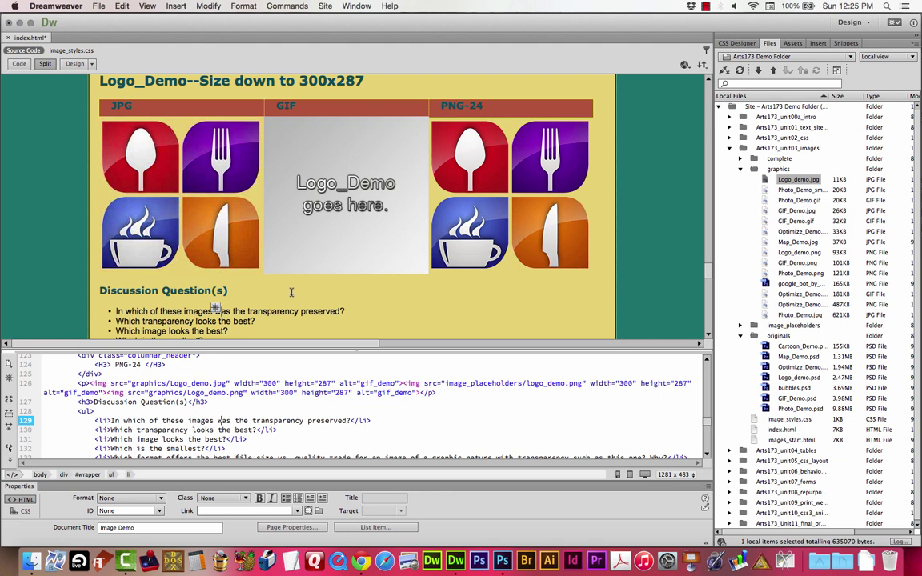
left_click(305, 180)
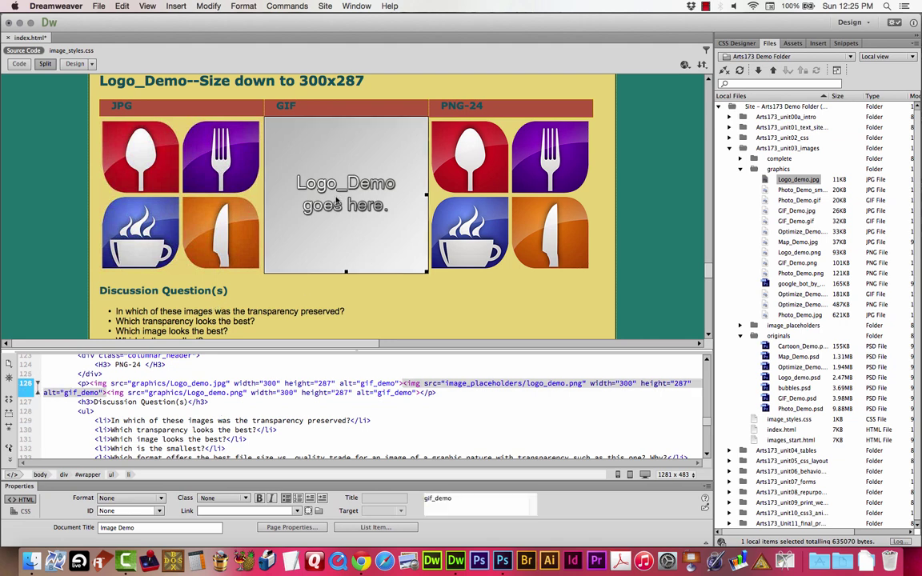
scroll(537, 191, "down", 1)
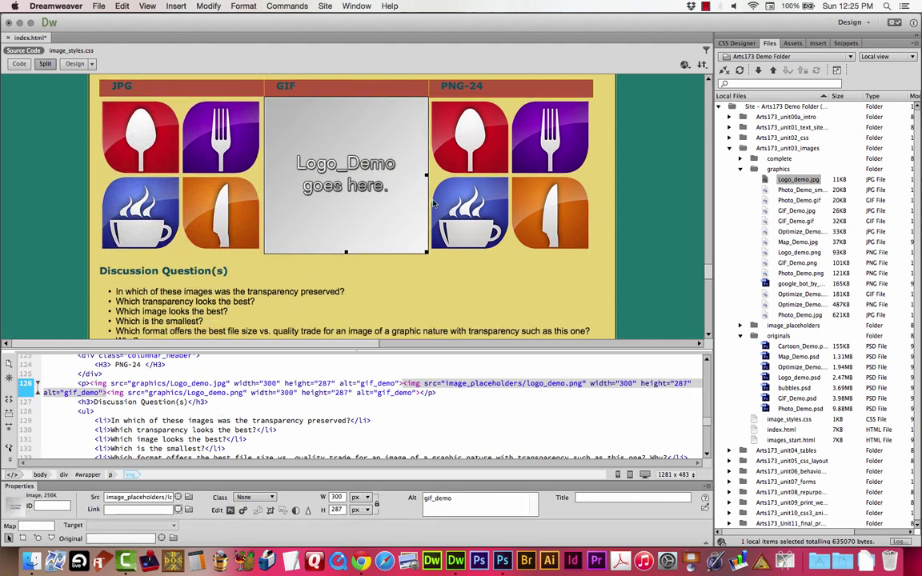
Switch to Photoshop, start a Save for Web export of the logo, and apply the GIF 128 Dithered preset.
left_click(502, 560)
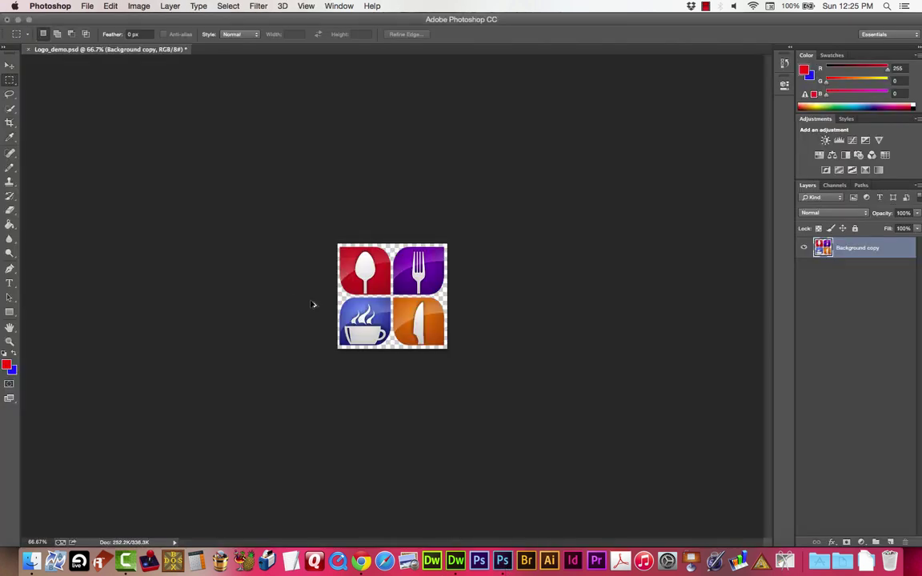
key("super+alt+shift+s")
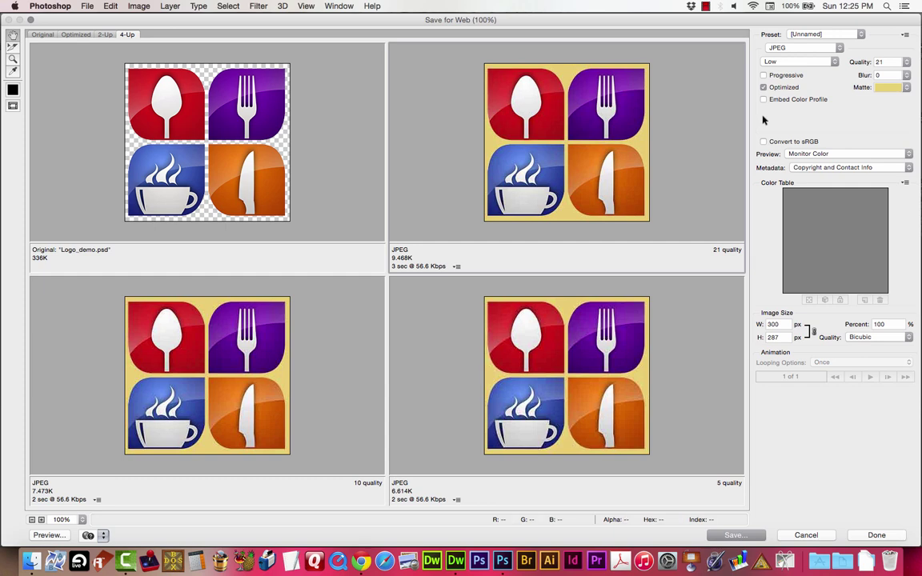
left_click(832, 35)
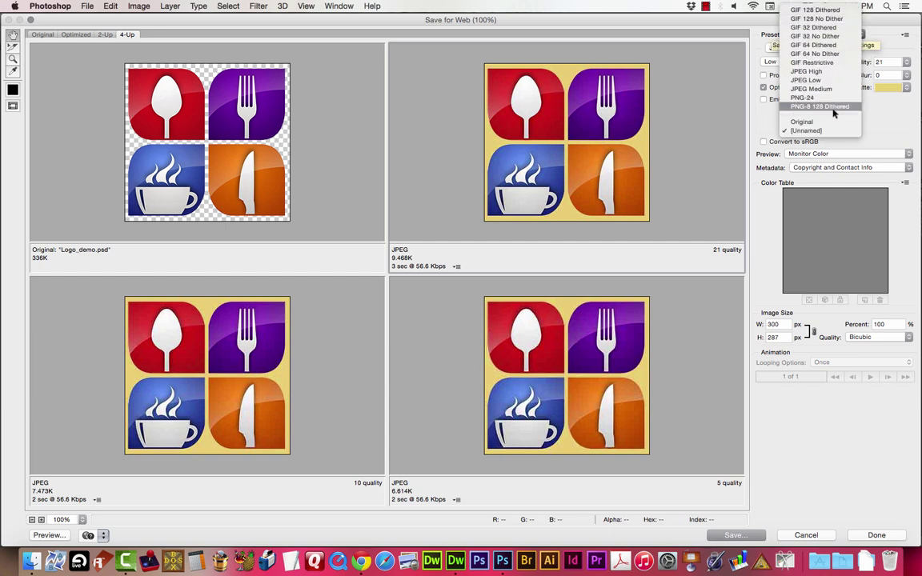
left_click(844, 12)
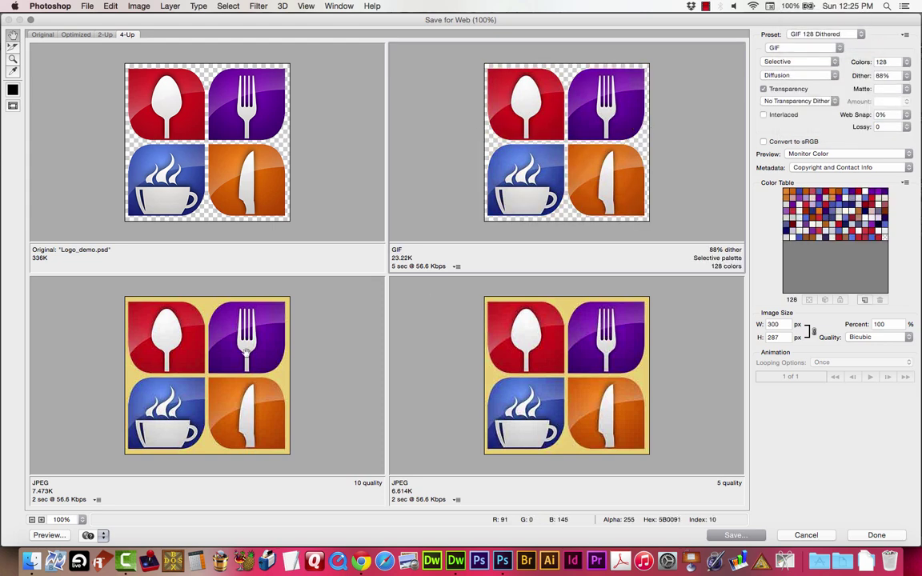
Apply the PNG-8 128 Dithered preset to the 10-quality JPEG preview and inspect it at 200% zoom.
left_click(222, 307)
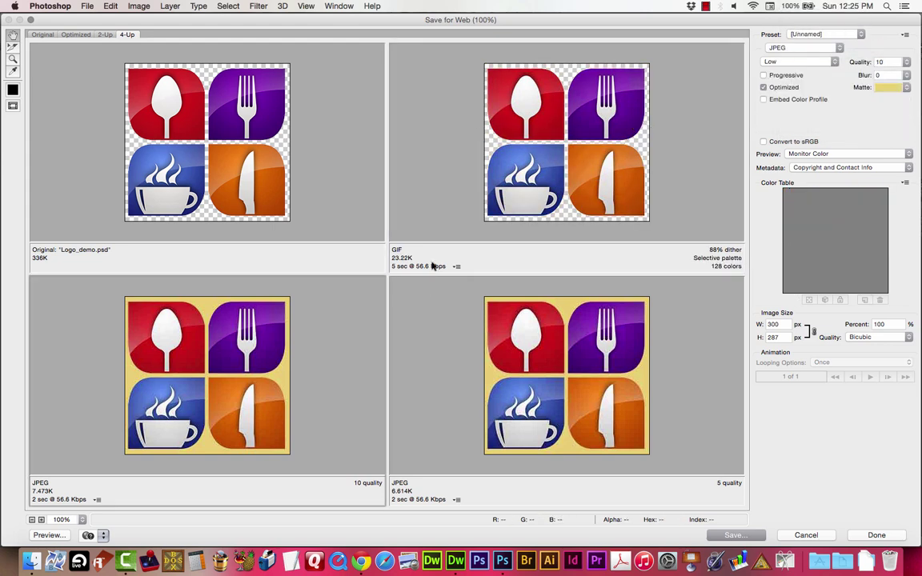
left_click(834, 34)
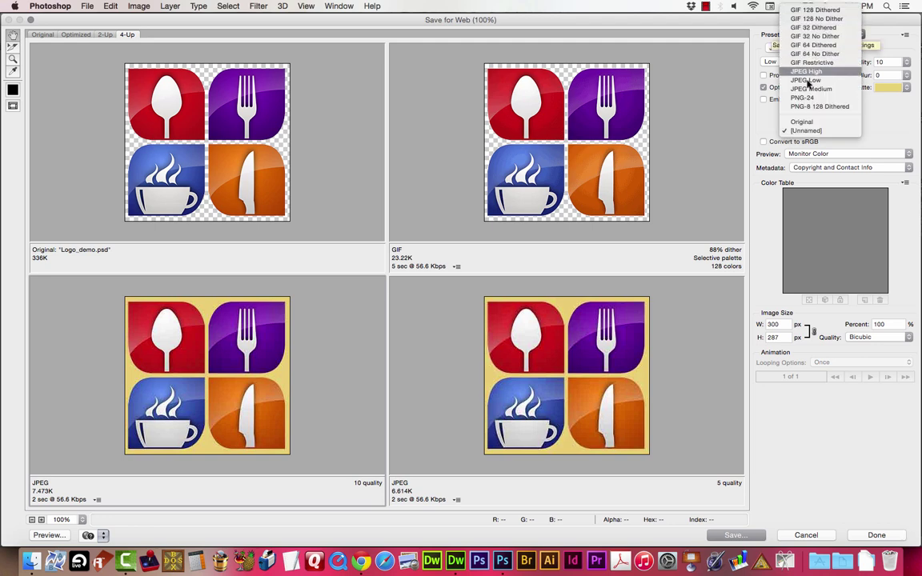
left_click(819, 106)
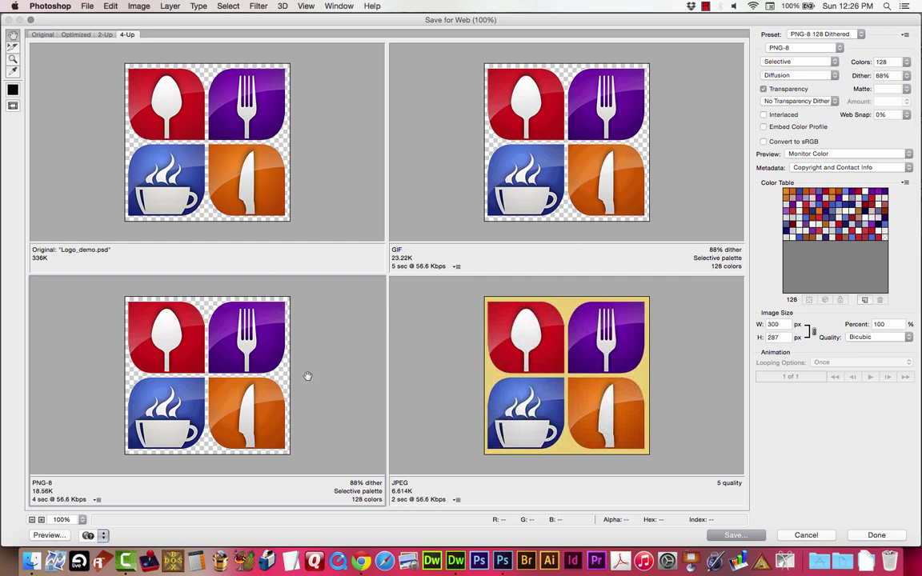
key("super+equal")
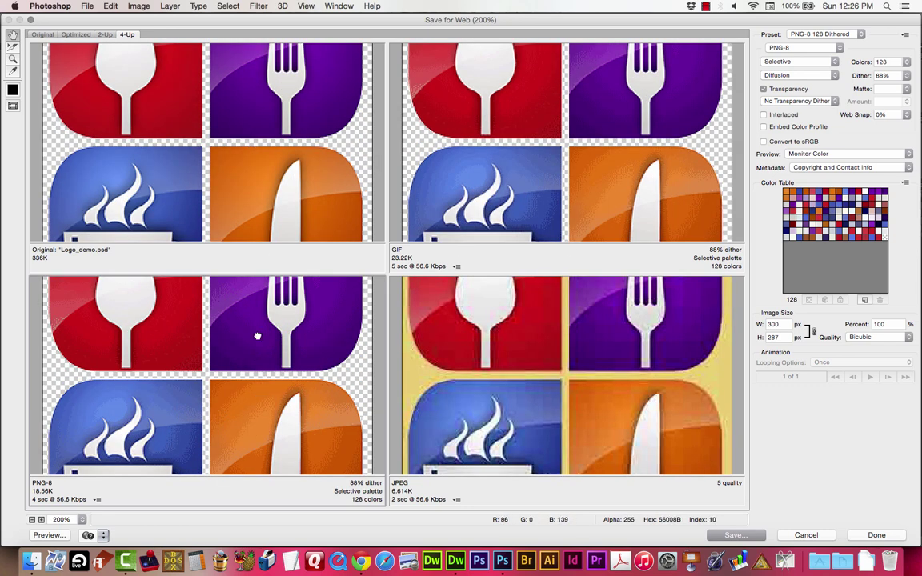
left_click_drag(257, 335, 256, 382)
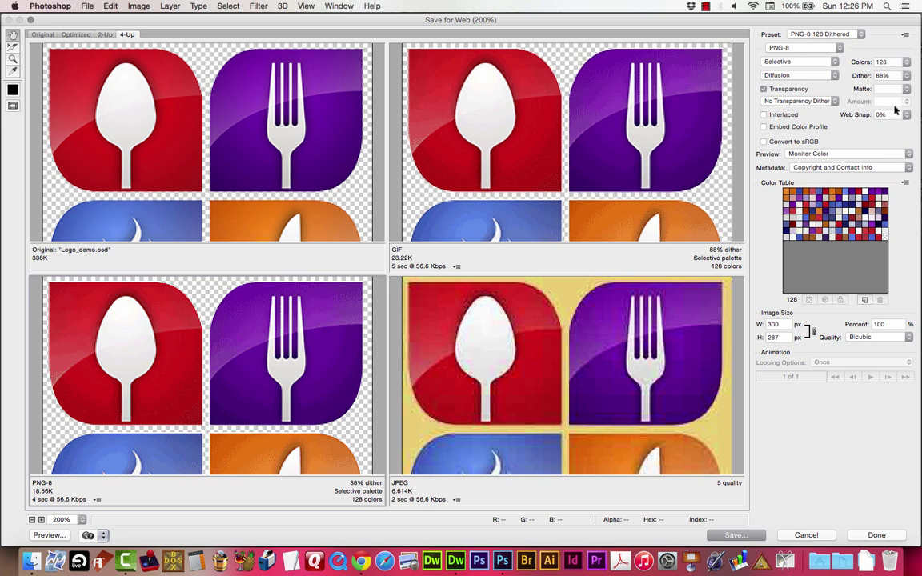
Try Pattern and Noise dithering on the 128-color PNG-8 version, inspecting the logo tiles with each.
left_click(784, 76)
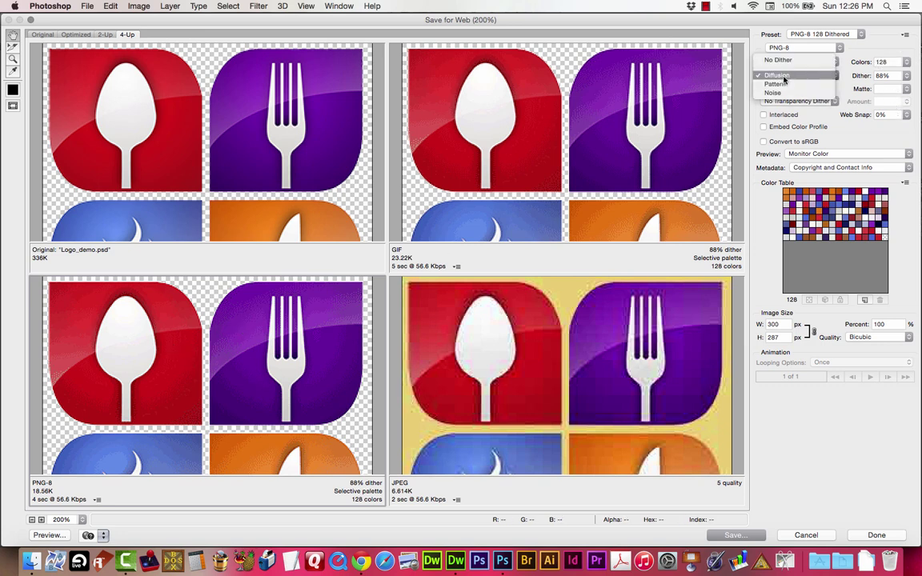
left_click(774, 84)
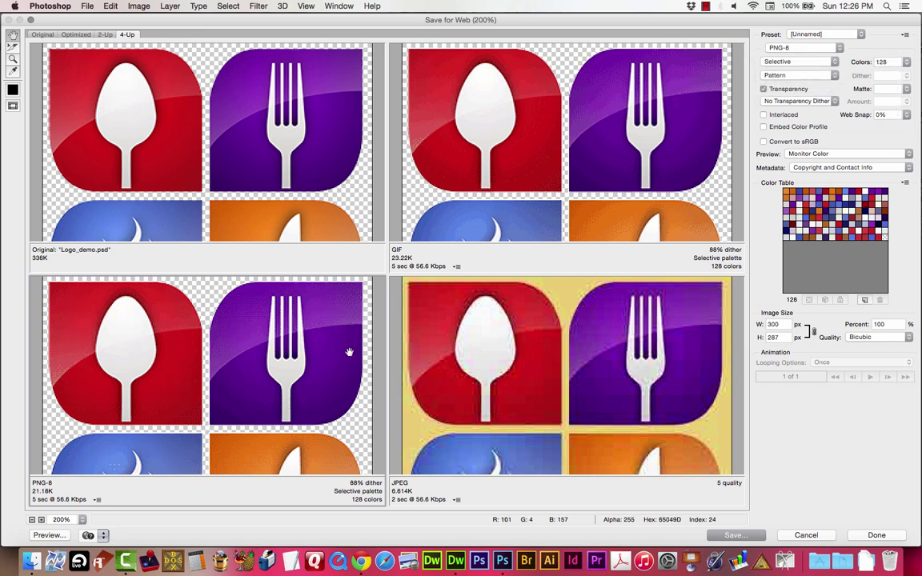
left_click_drag(246, 385, 243, 346)
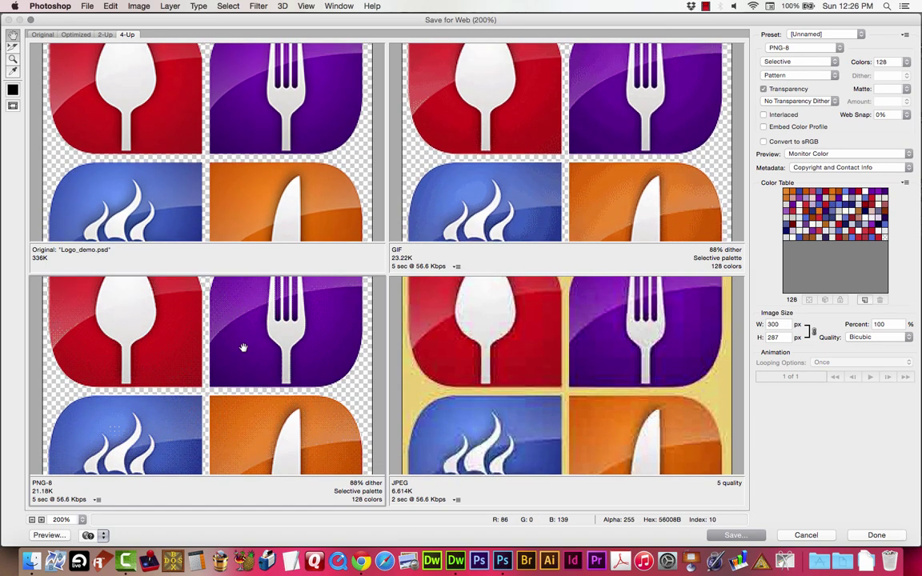
left_click(796, 75)
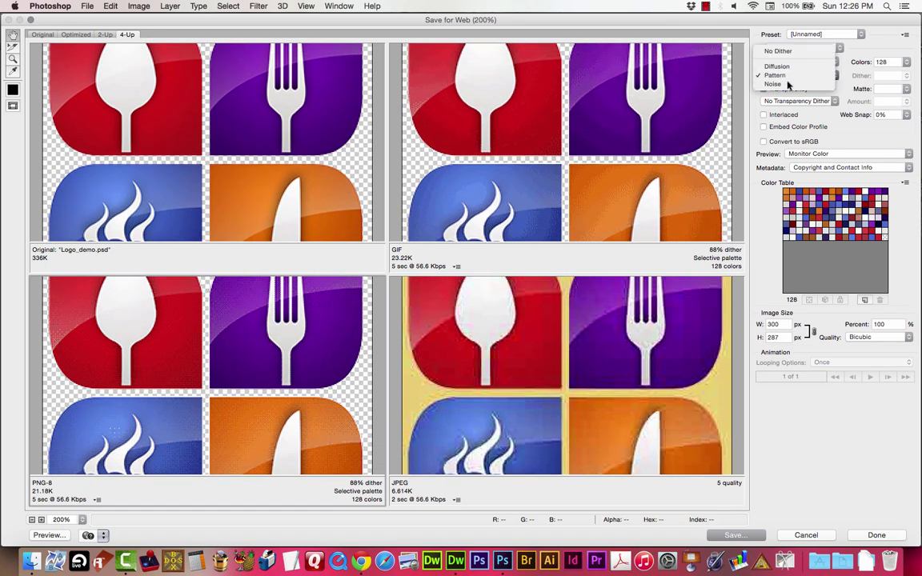
left_click(775, 85)
left_click_drag(237, 403, 251, 389)
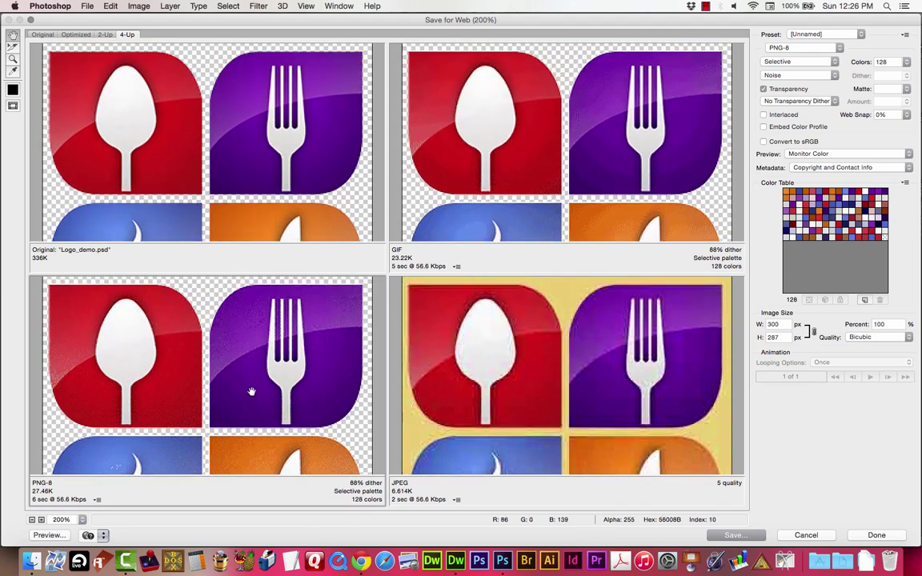
Set the PNG-8 version back to Diffusion dithering with the Selective palette and inspect the tiles.
left_click(811, 62)
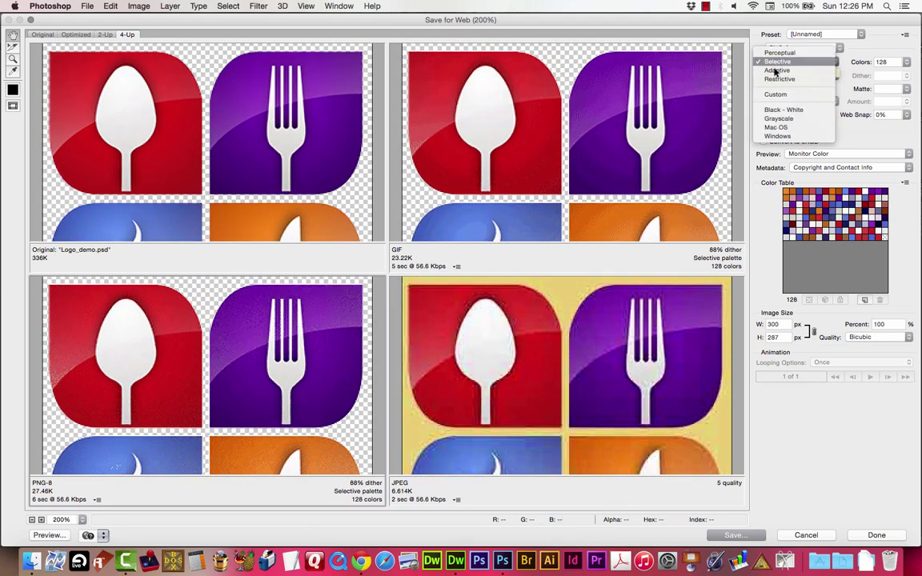
left_click(780, 53)
left_click(796, 75)
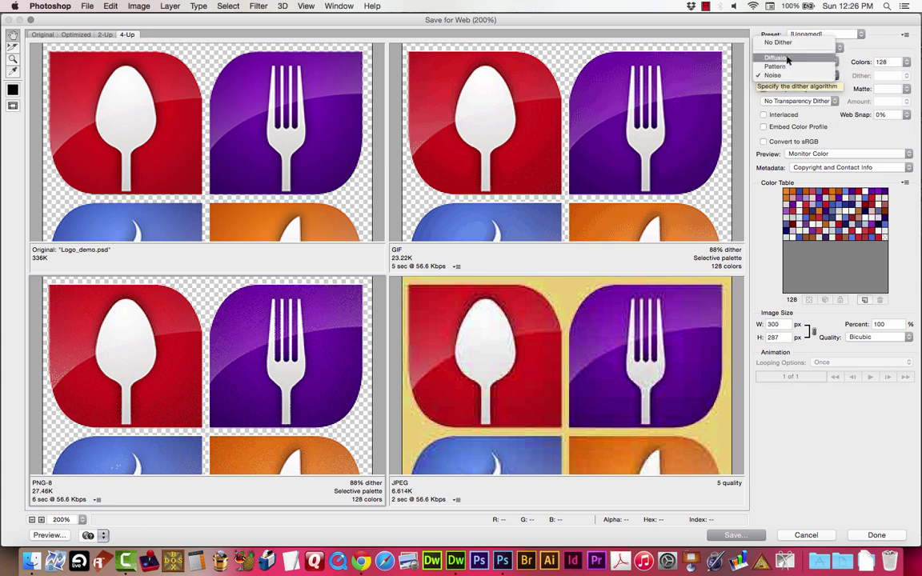
left_click(237, 346)
left_click_drag(257, 401, 259, 384)
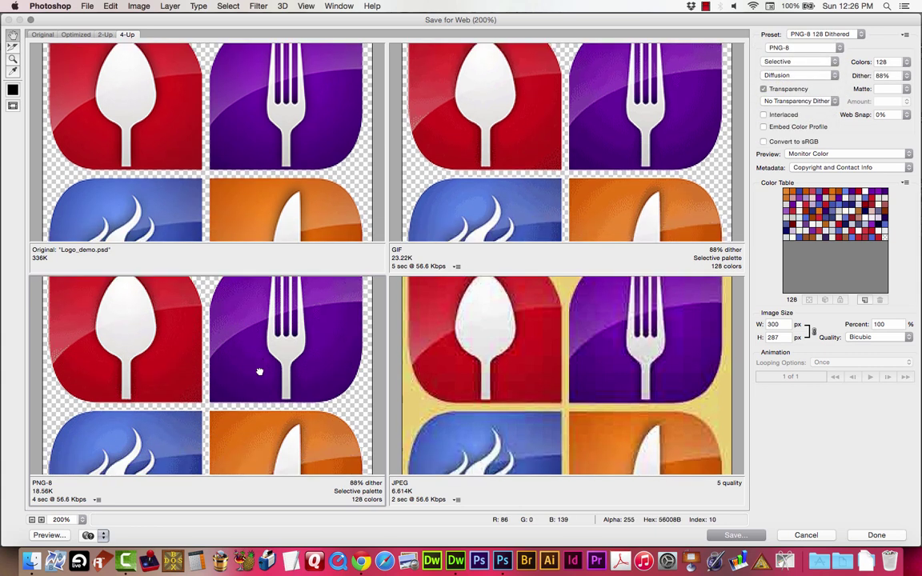
Switch the 128-color PNG-8 version to Pattern dithering and inspect the fork and knife tiles.
left_click(794, 74)
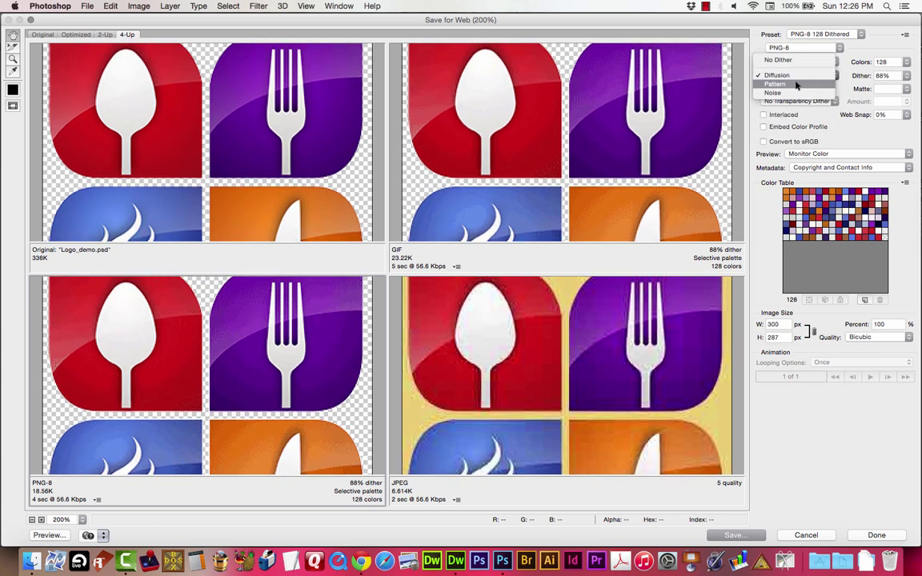
left_click(769, 84)
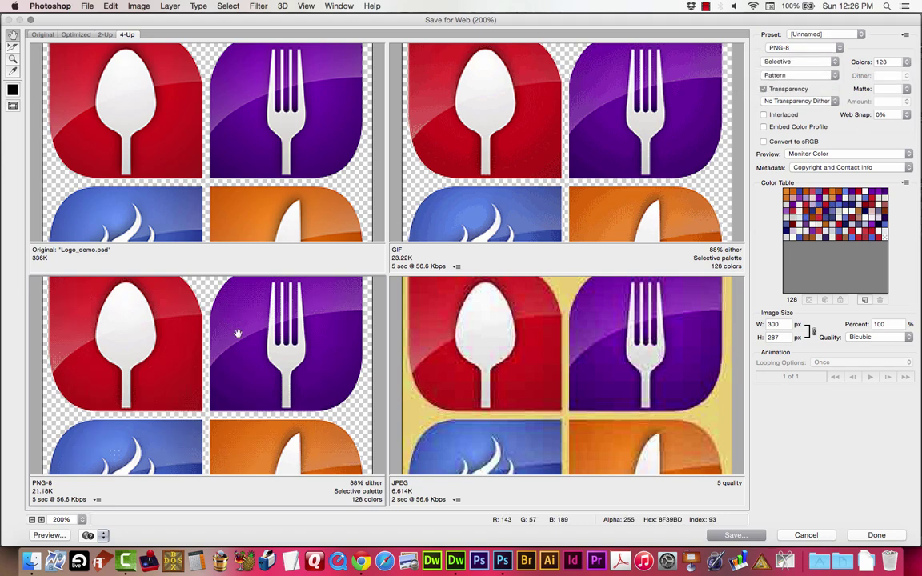
left_click_drag(238, 329, 267, 430)
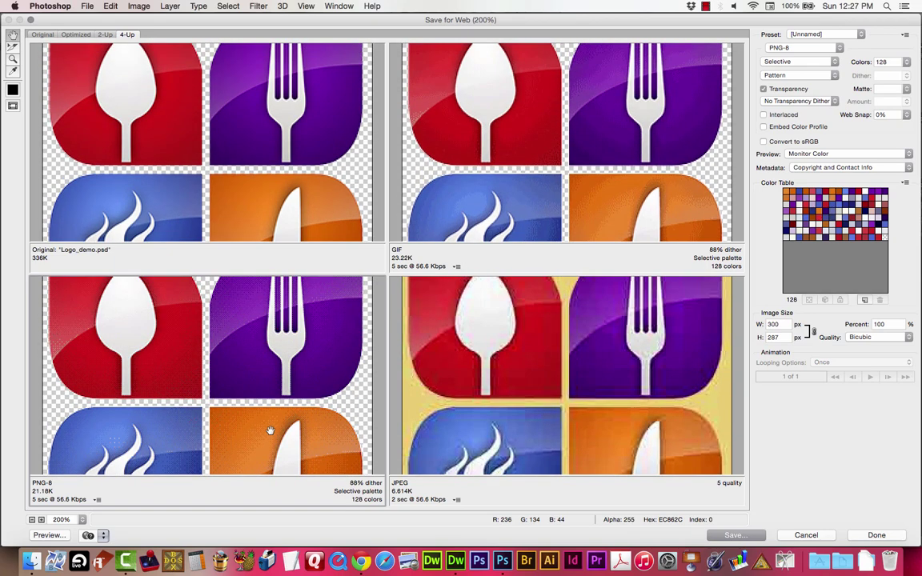
Set the PNG-8 version to 256 colors and inspect the preview.
left_click(907, 62)
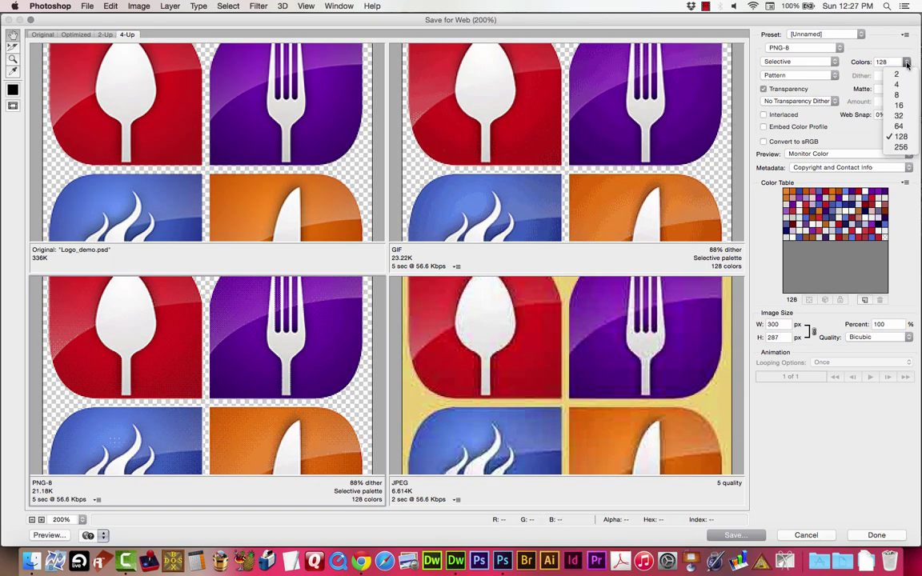
left_click(896, 136)
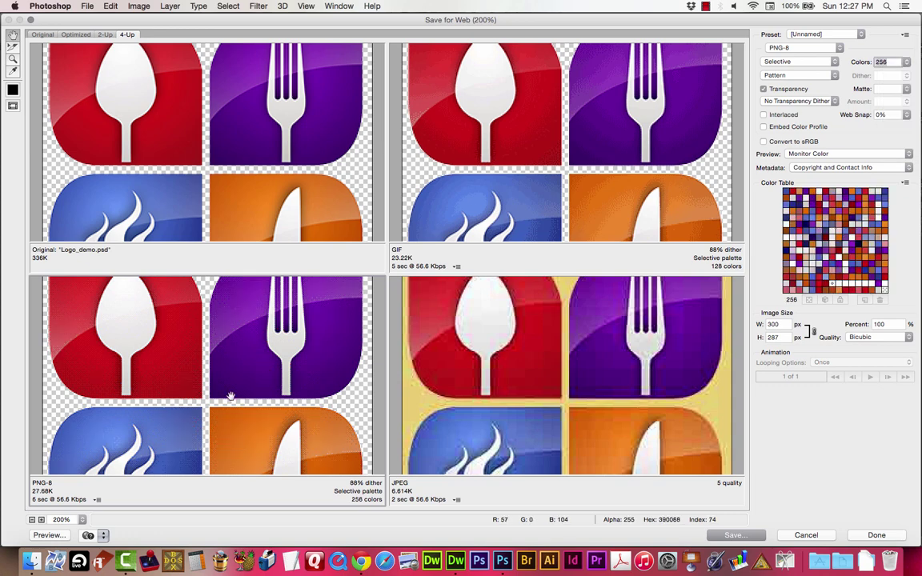
scroll(232, 331, "down", 3)
scroll(242, 436, "up", 4)
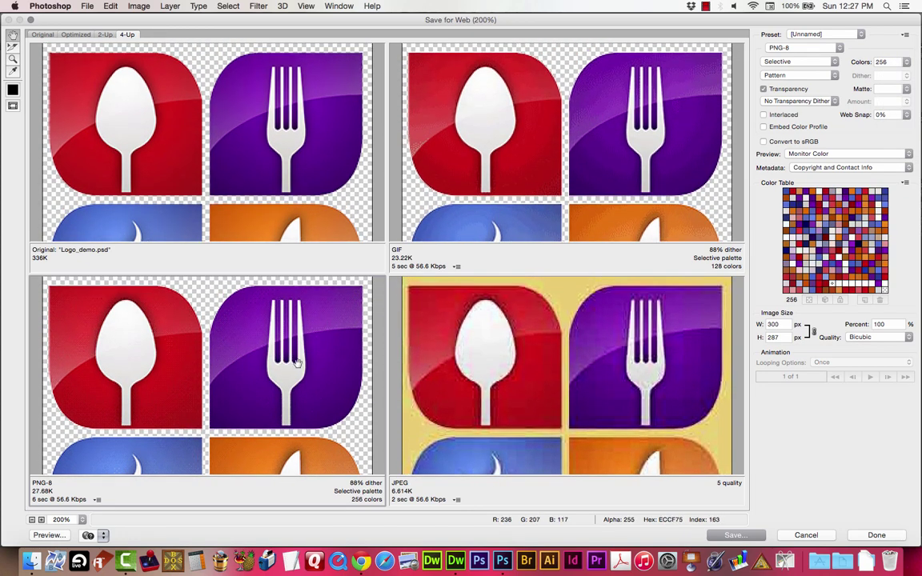
Try Diffusion dithering on the 256-color PNG-8 version, set it to Noise, and inspect the lower tiles.
left_click(808, 77)
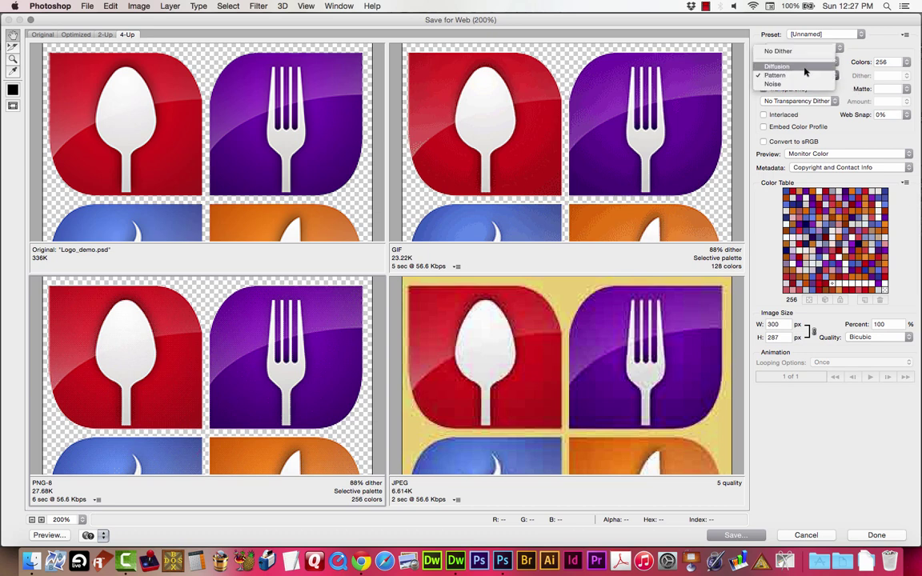
left_click(806, 64)
left_click(790, 77)
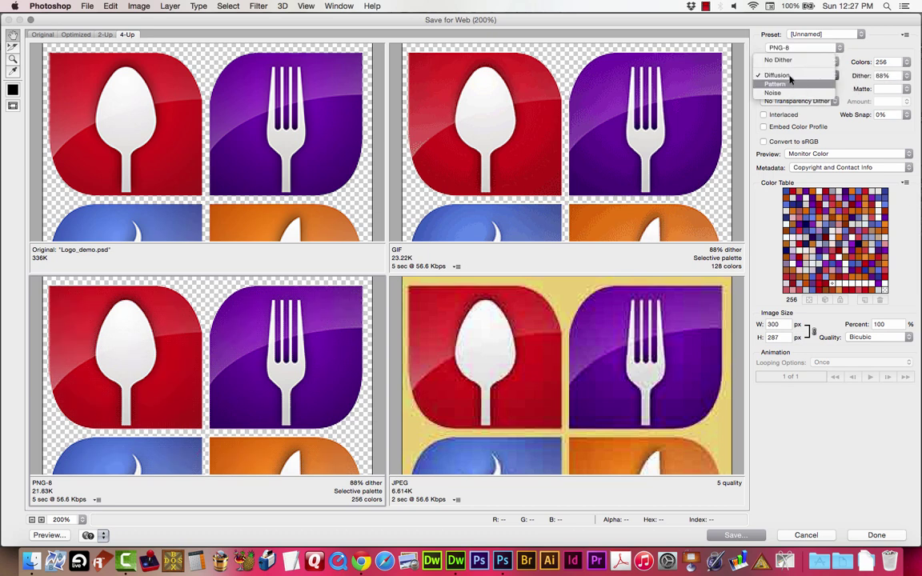
left_click(792, 93)
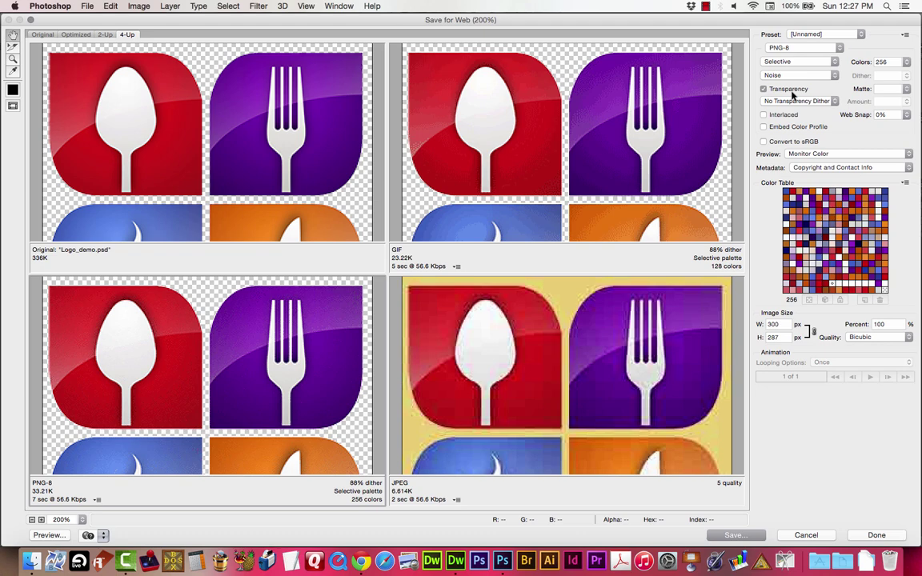
scroll(270, 339, "down", 3)
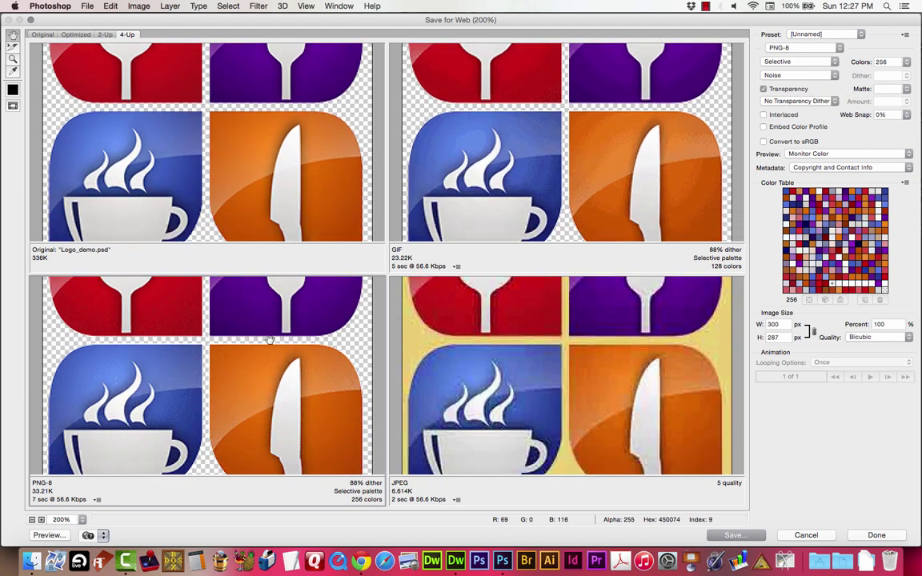
scroll(272, 344, "down", 2)
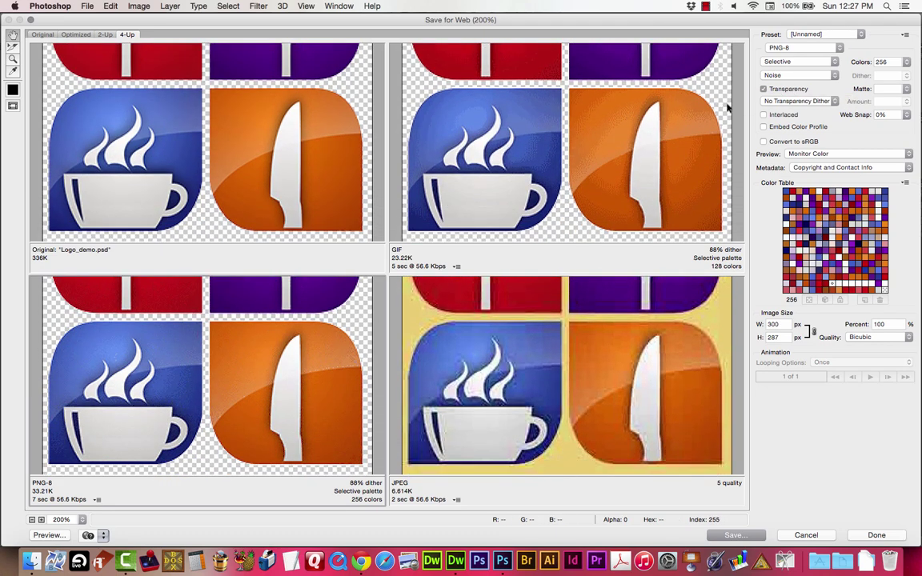
Switch the PNG-8 dithering to Pattern and back to Noise, comparing the results across the logo tiles.
left_click(797, 75)
left_click(748, 64)
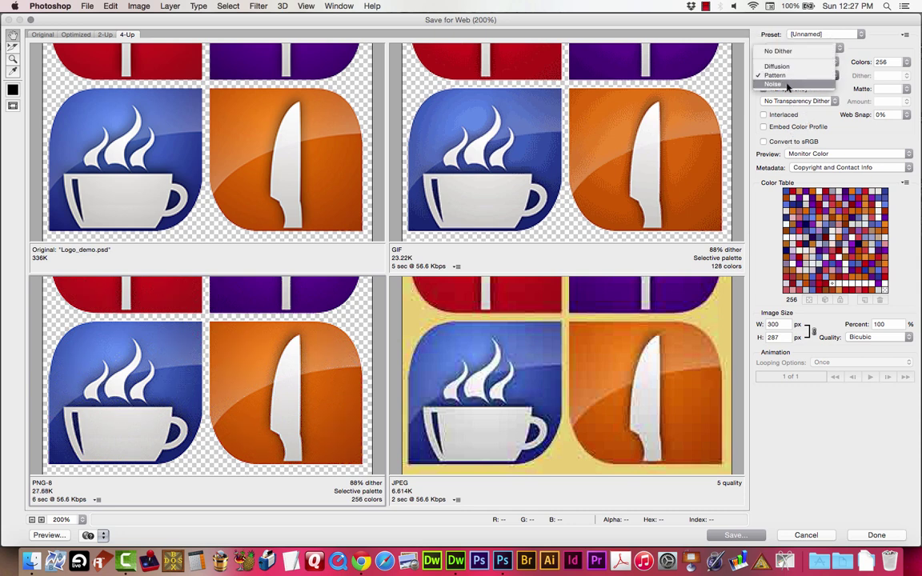
left_click(787, 84)
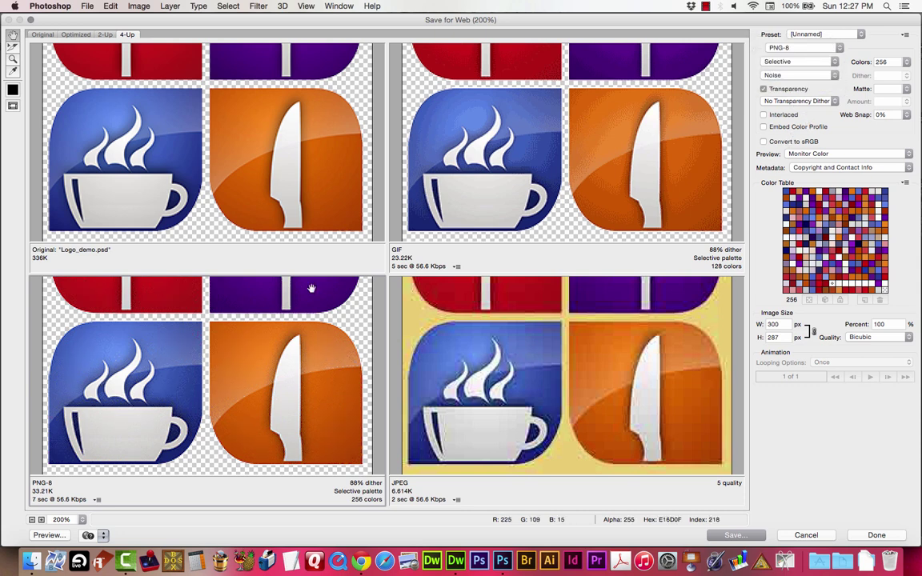
left_click_drag(284, 392, 282, 417)
scroll(283, 417, "up", 5)
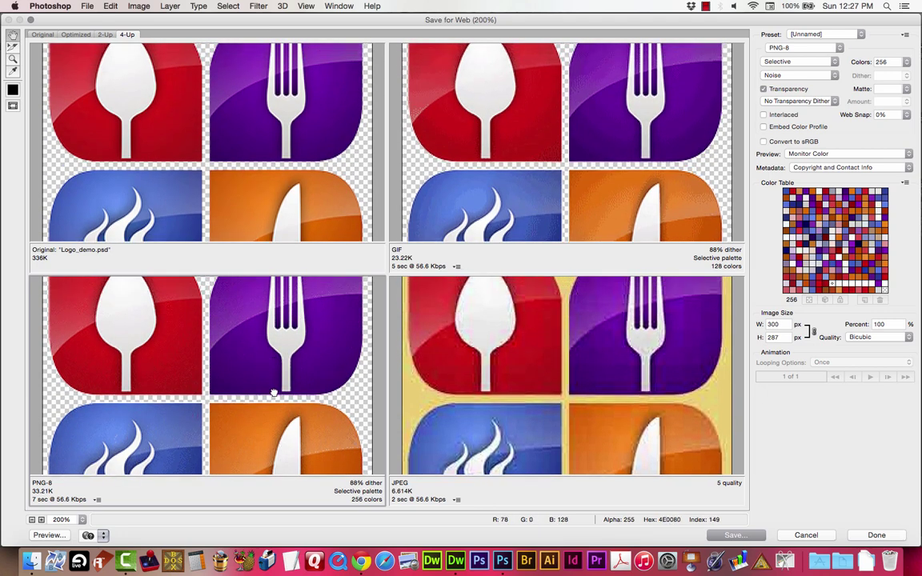
scroll(273, 416, "down", 5)
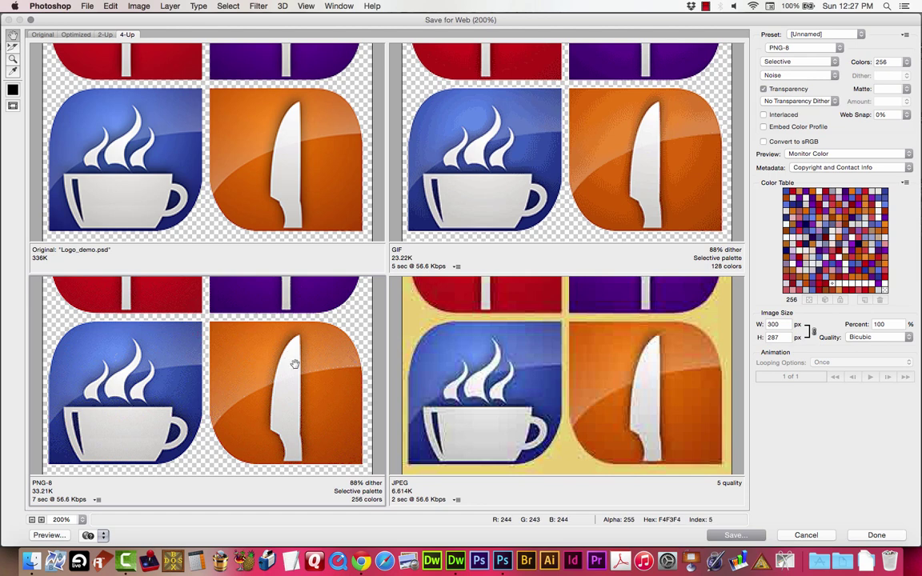
scroll(292, 370, "up", 1)
scroll(285, 383, "up", 2)
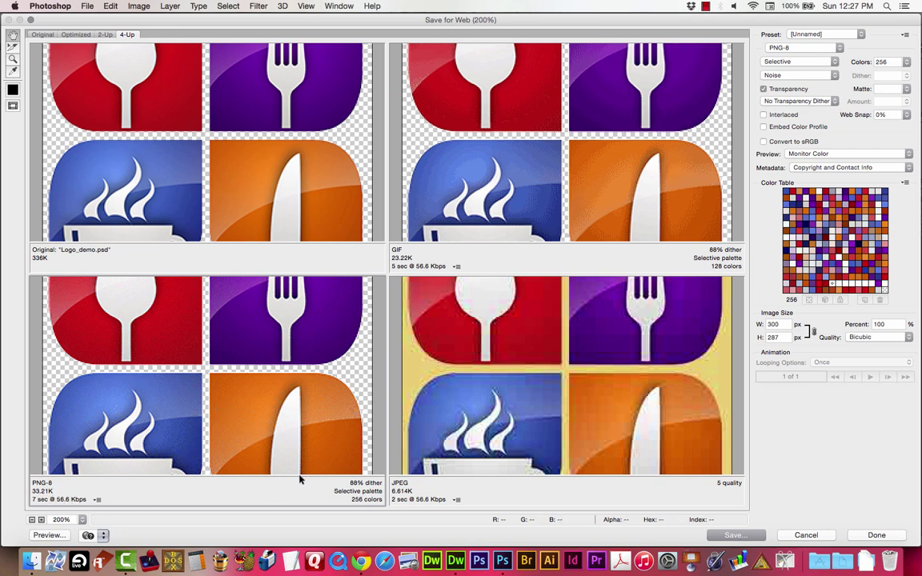
left_click_drag(296, 361, 304, 328)
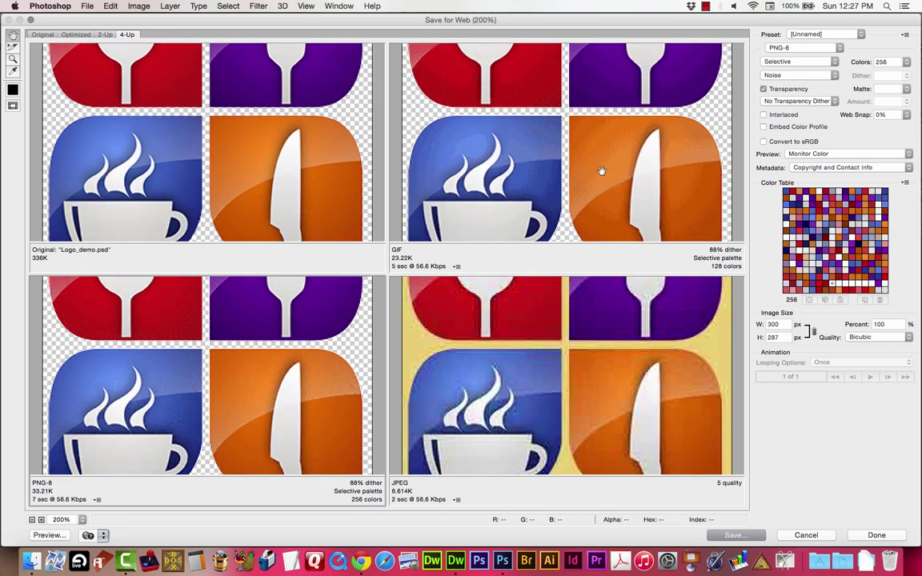
Set the GIF version to 256 colors with Noise dithering, comparing it with the PNG-8 version.
left_click(616, 141)
left_click(907, 61)
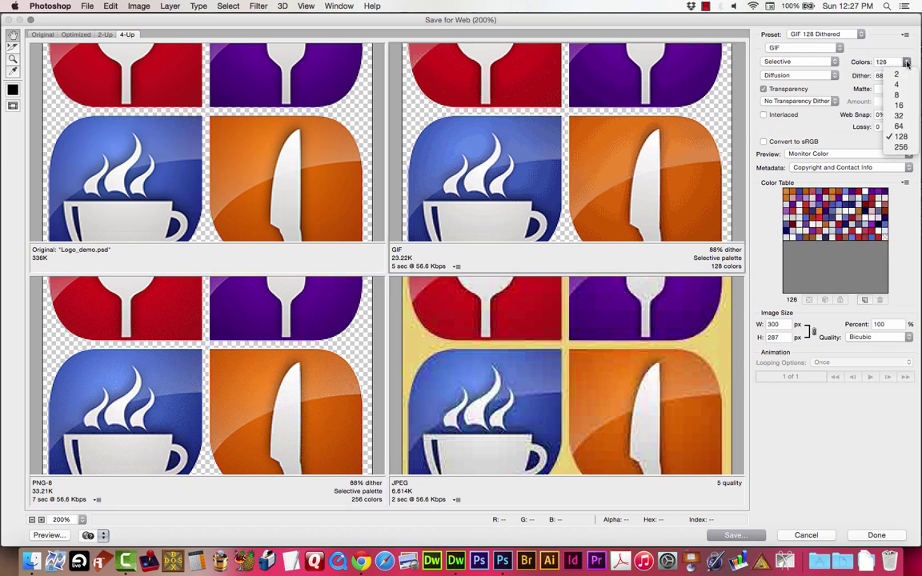
left_click(901, 148)
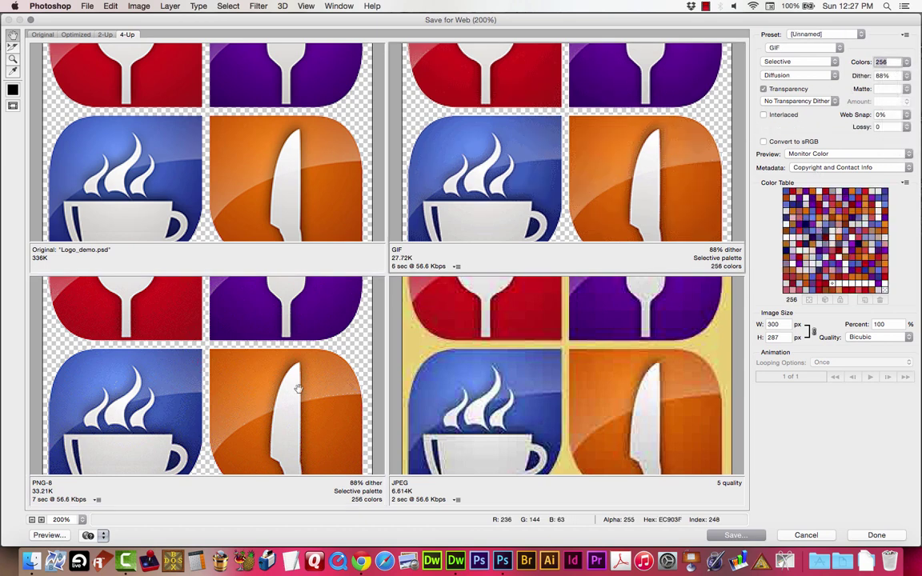
left_click(335, 309)
left_click(468, 202)
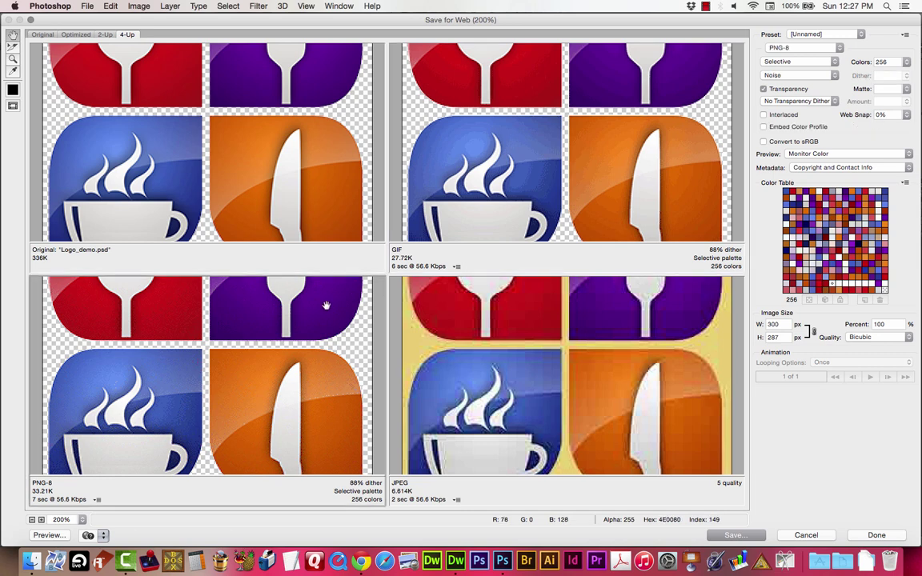
left_click(800, 75)
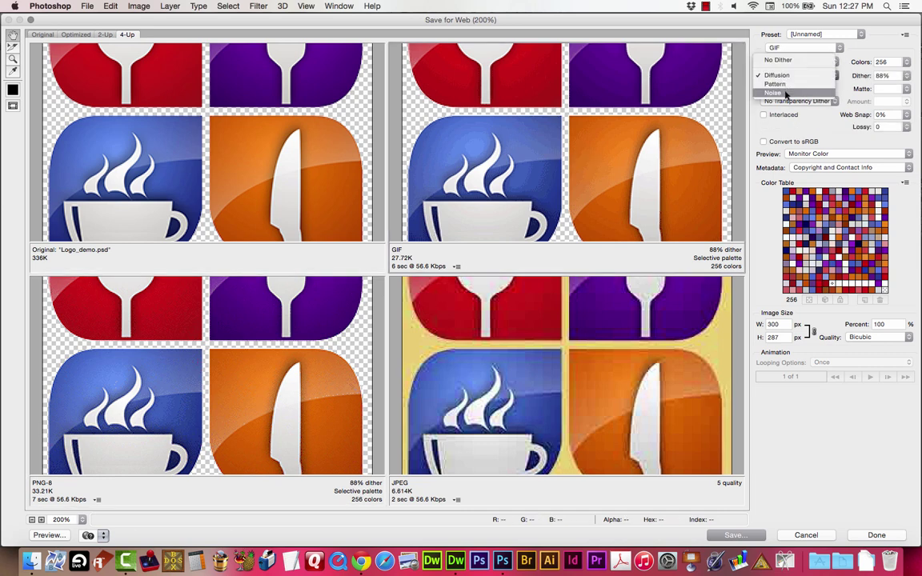
left_click(773, 93)
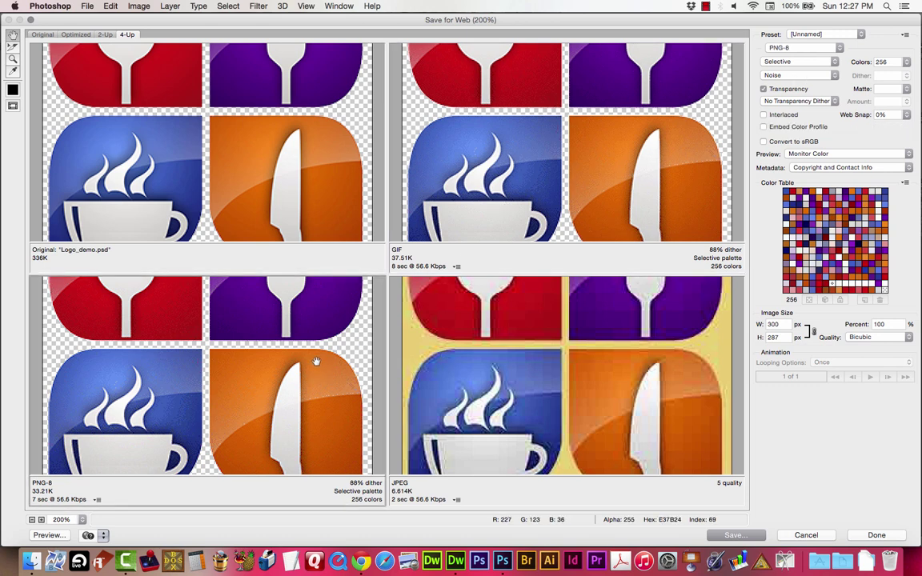
Try Diffusion dithering on the 256-color PNG-8 version and compare its lower tiles with the GIF version.
left_click(446, 259)
left_click(305, 365)
left_click(788, 64)
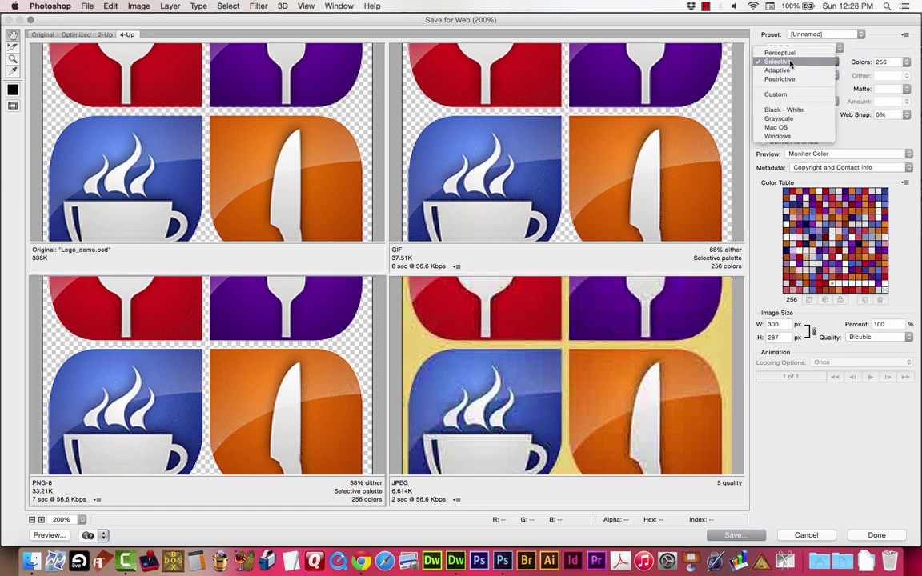
left_click(789, 66)
left_click(785, 75)
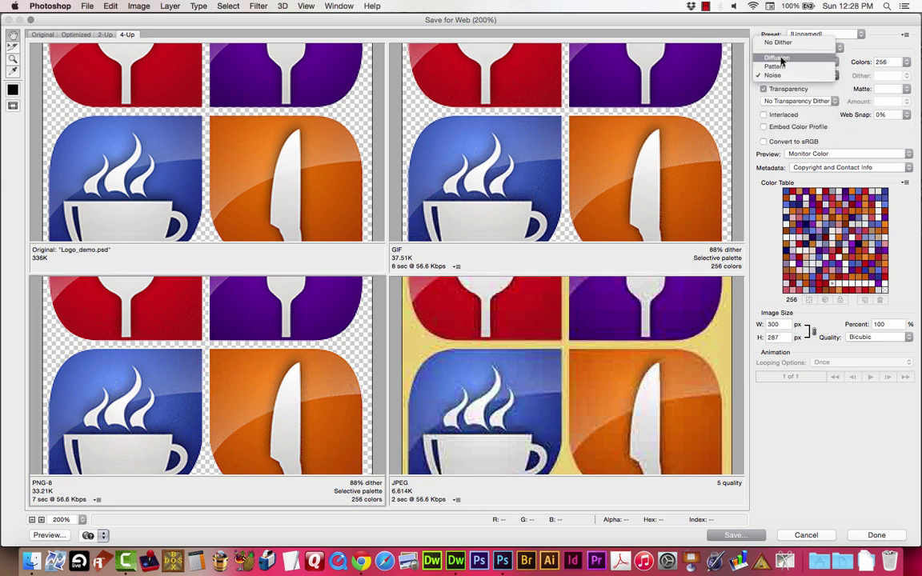
left_click(777, 58)
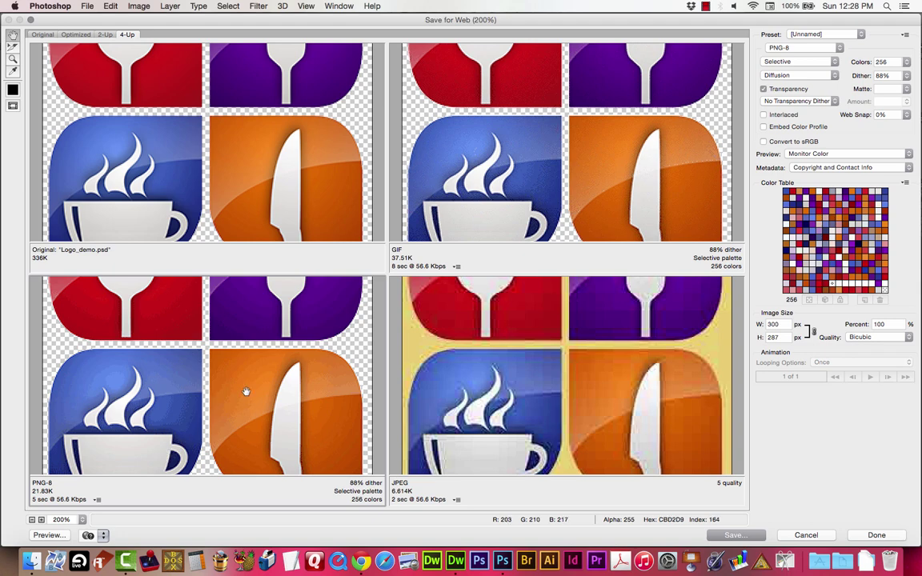
left_click_drag(247, 389, 261, 350)
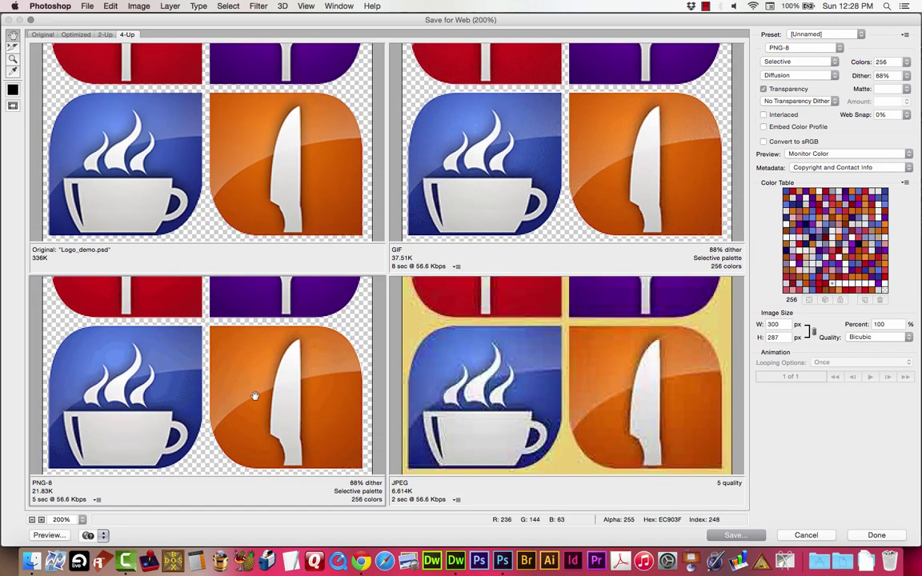
Set the PNG-8 version's dithering to Pattern and inspect the upper and lower logo tiles.
left_click(796, 75)
left_click(799, 84)
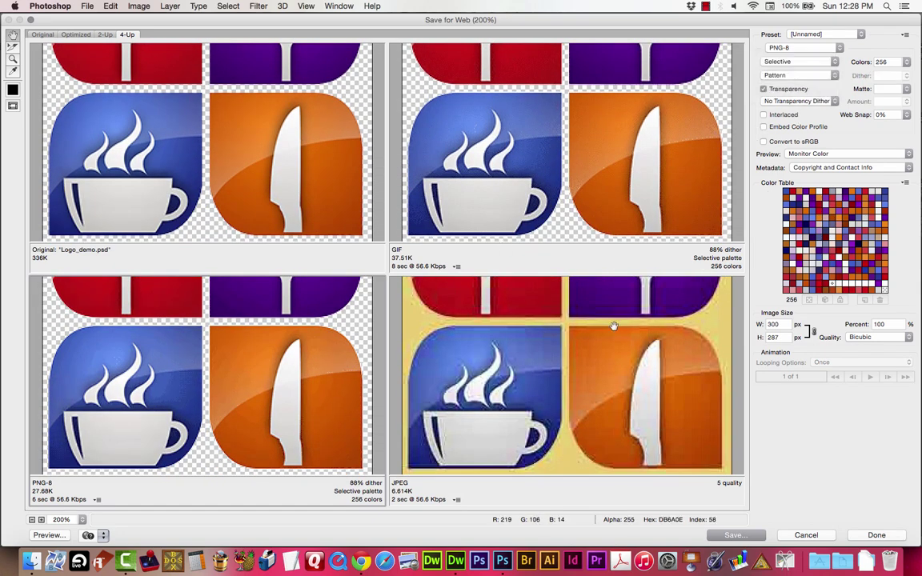
left_click_drag(244, 325, 246, 353)
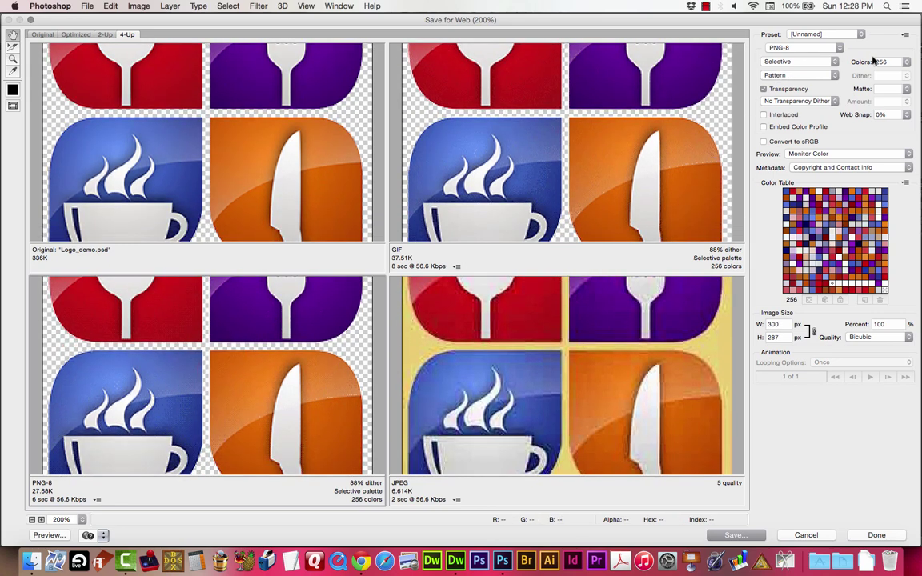
left_click_drag(230, 383, 324, 292)
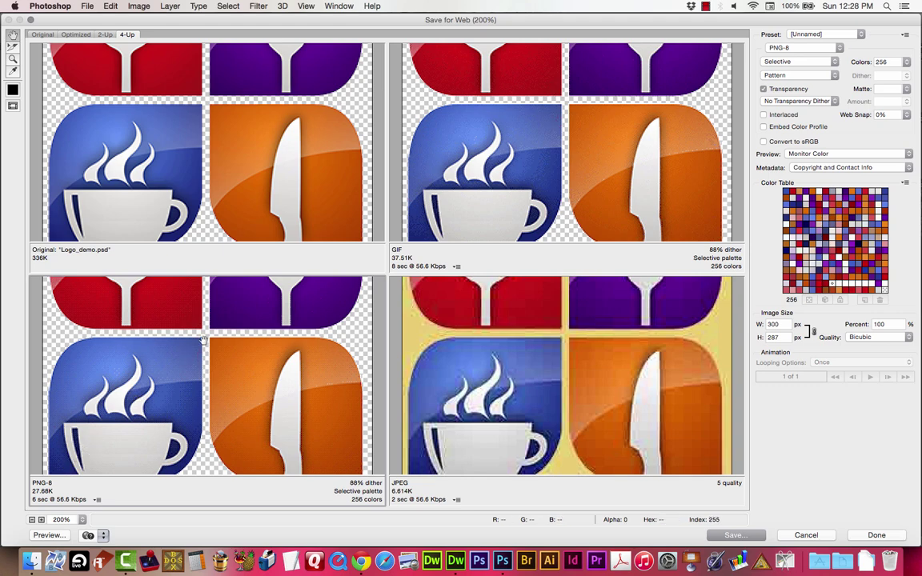
scroll(204, 418, "up", 5)
scroll(207, 412, "up", 2)
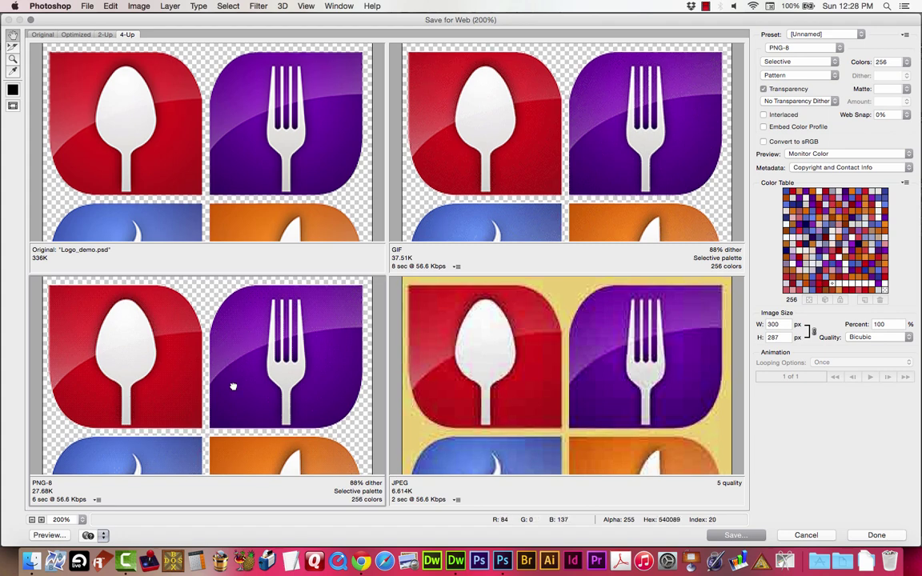
scroll(234, 385, "down", 10)
scroll(242, 368, "down", 3)
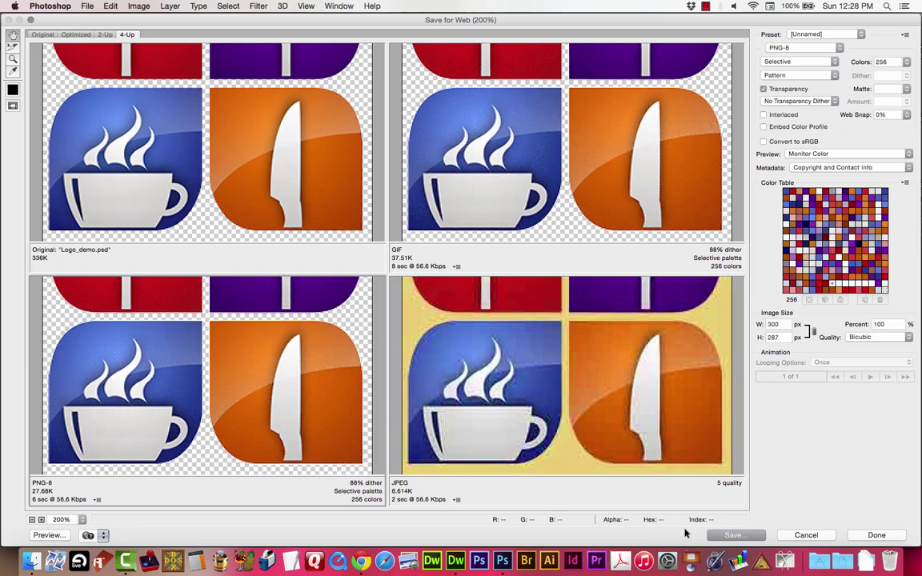
Save the PNG-8 version as Logo_demo_8bit.png in the graphics folder.
left_click(736, 537)
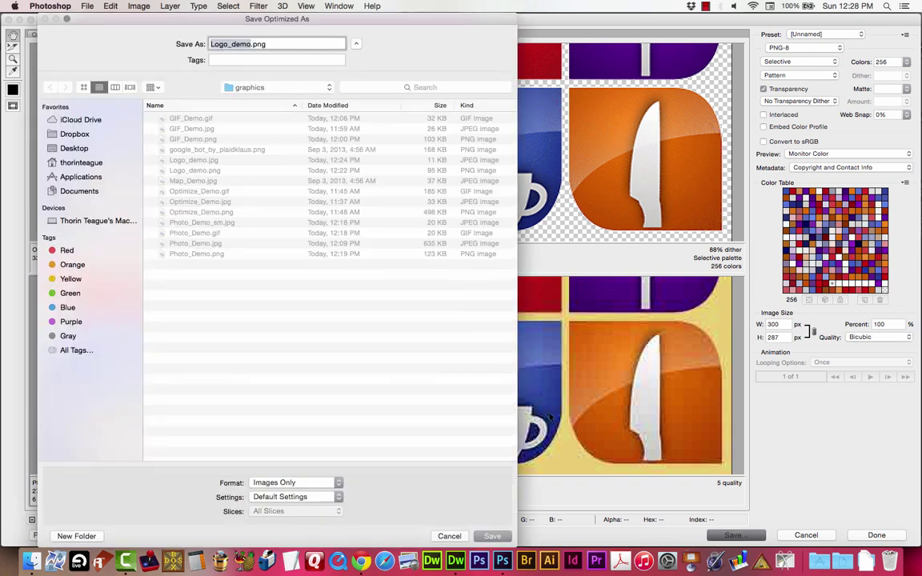
left_click(253, 44)
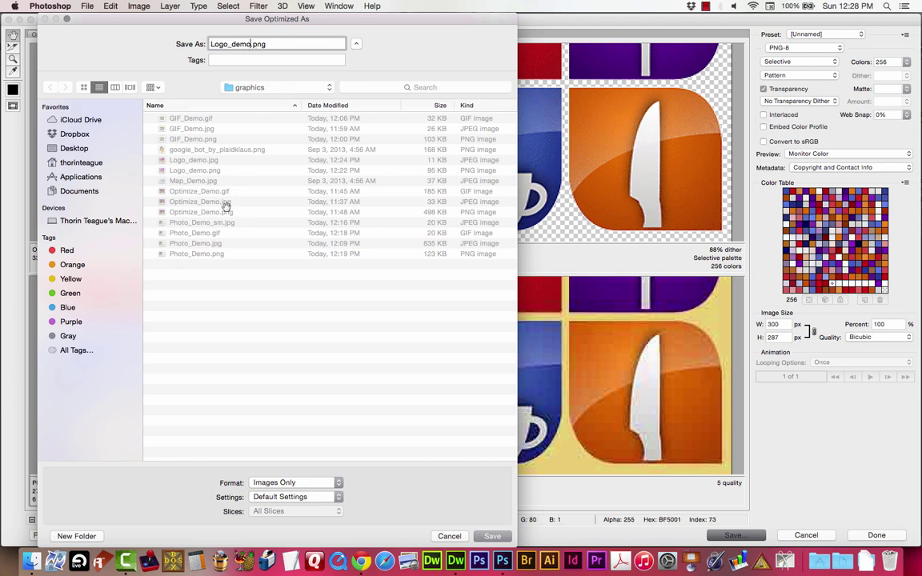
type("_8bit")
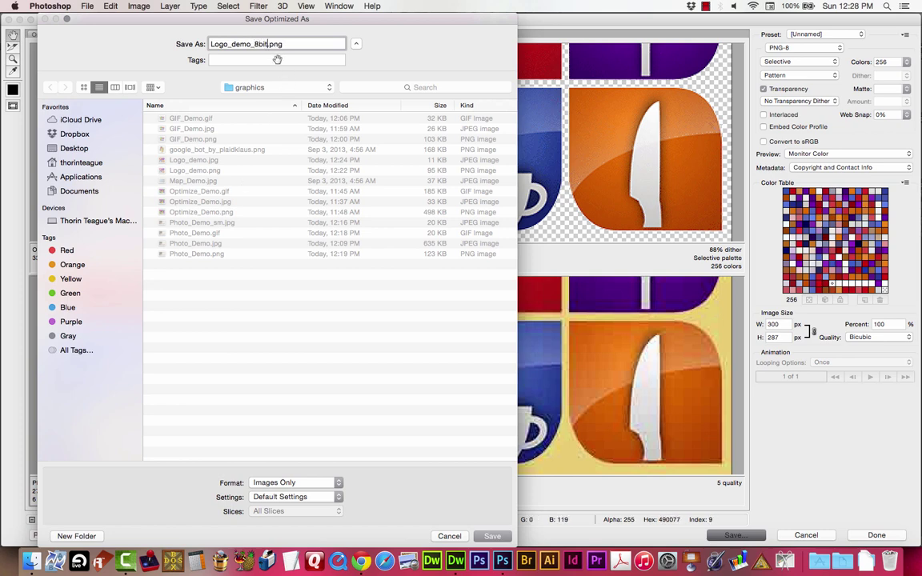
left_click(495, 536)
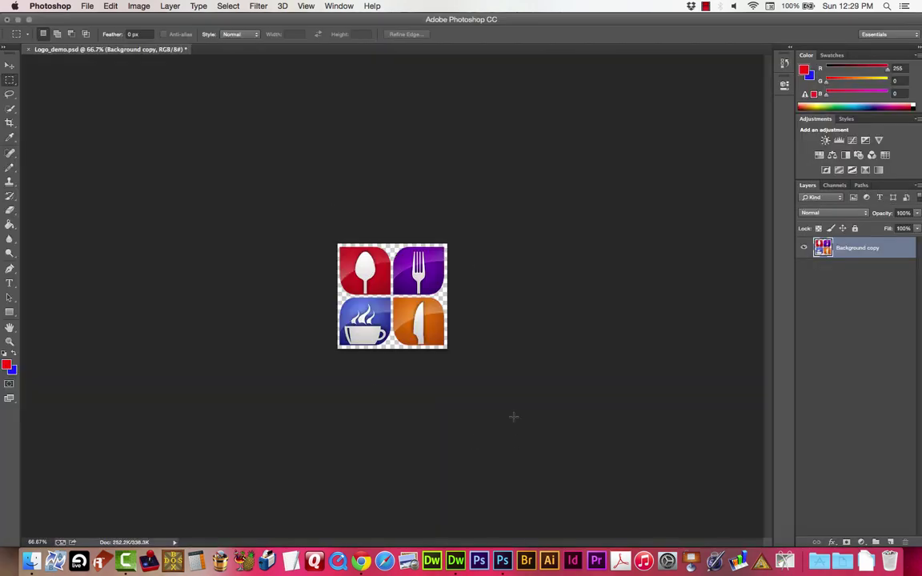
Switch to Dreamweaver and link the Logo_Demo placeholder under GIF to Logo_demo_8bit.png in the graphics folder.
left_click(455, 560)
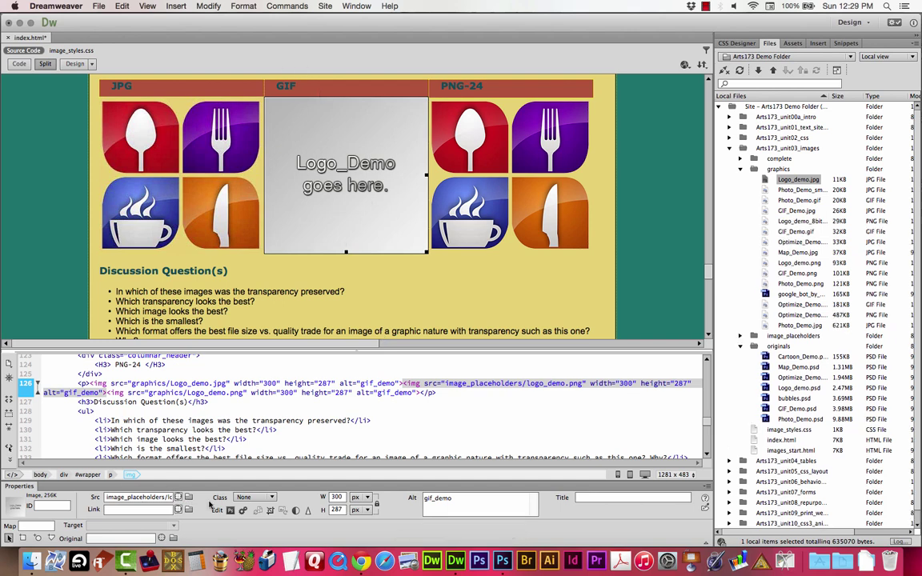
left_click_drag(178, 497, 767, 224)
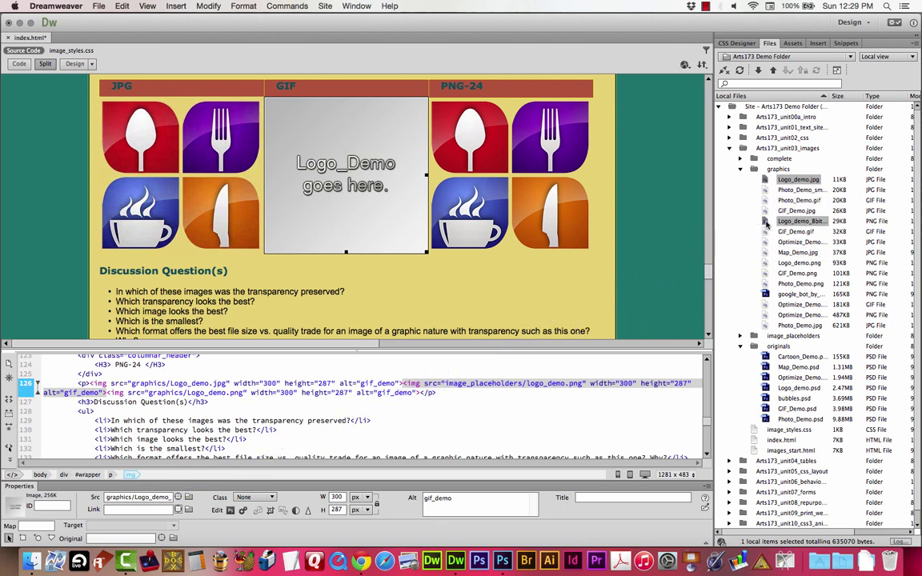
left_click(243, 284)
left_click(288, 192)
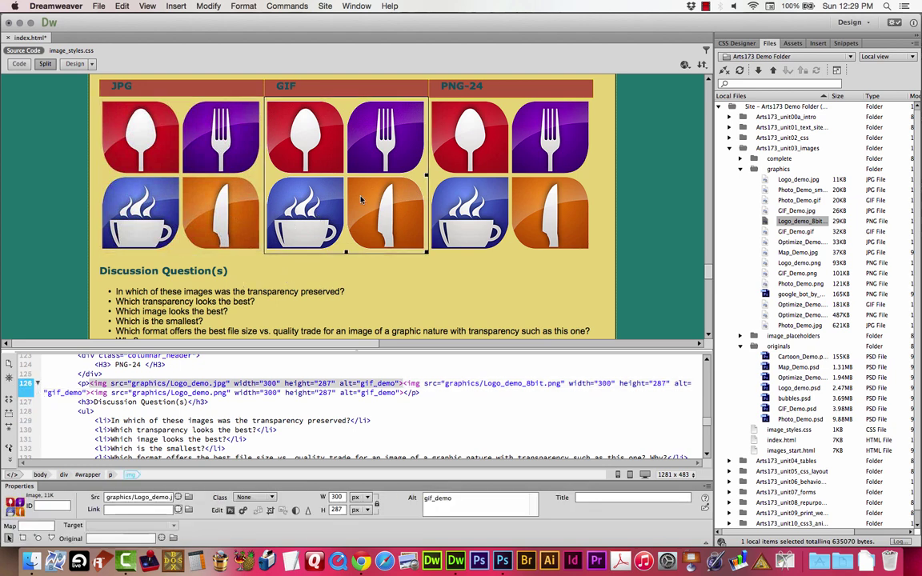
Compare the three placed logo versions against the discussion question about preserved transparency.
scroll(320, 209, "down", 2)
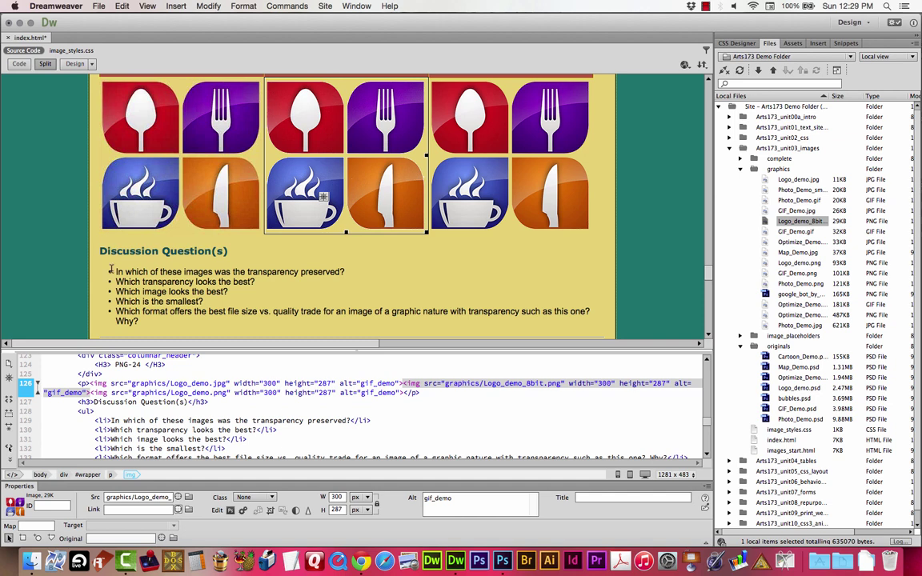
left_click_drag(112, 271, 311, 272)
left_click(293, 272)
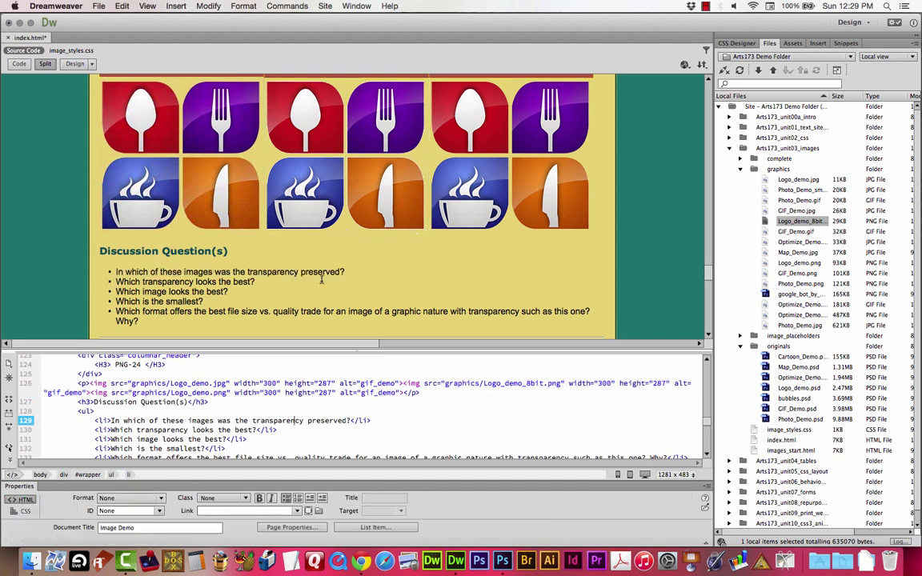
left_click(460, 172)
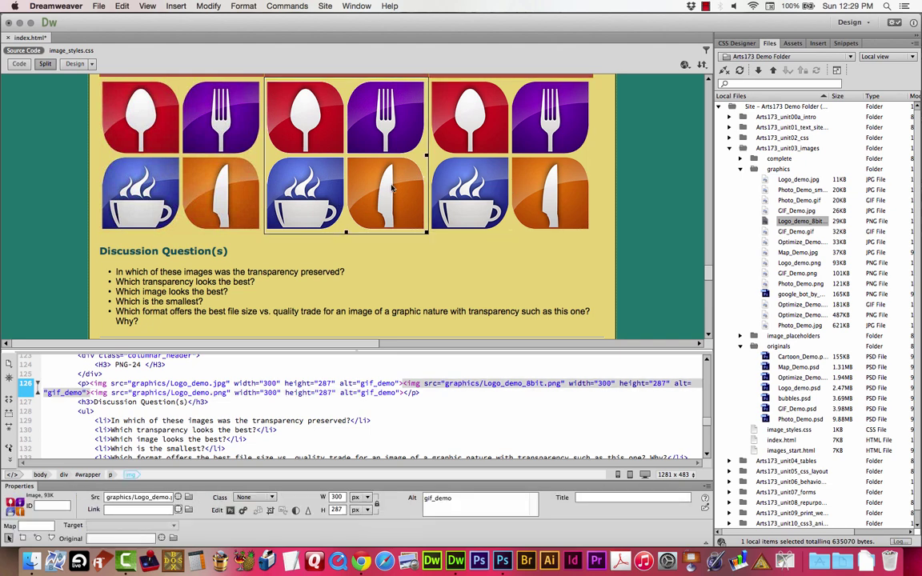
key("Left")
key("Left")
key("Left")
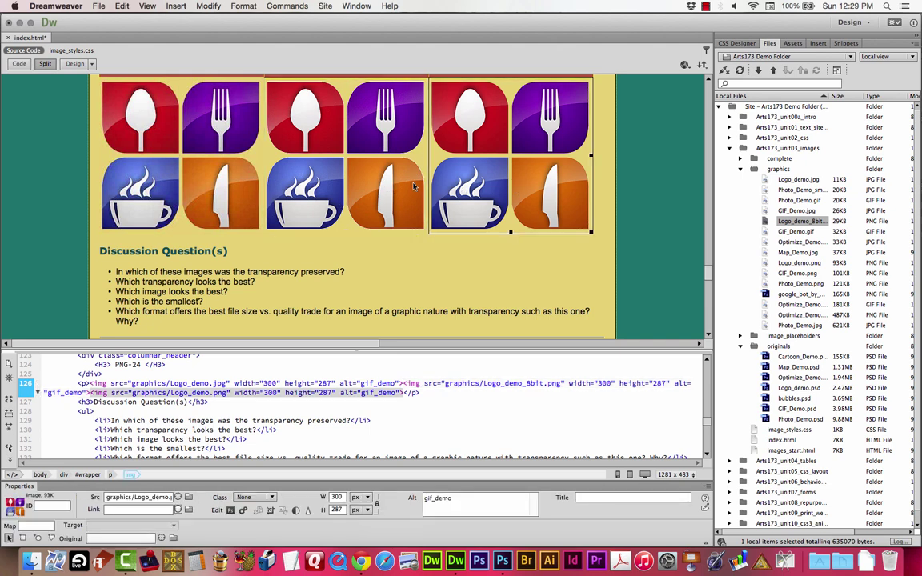
left_click(469, 189)
left_click(310, 167)
left_click(163, 155)
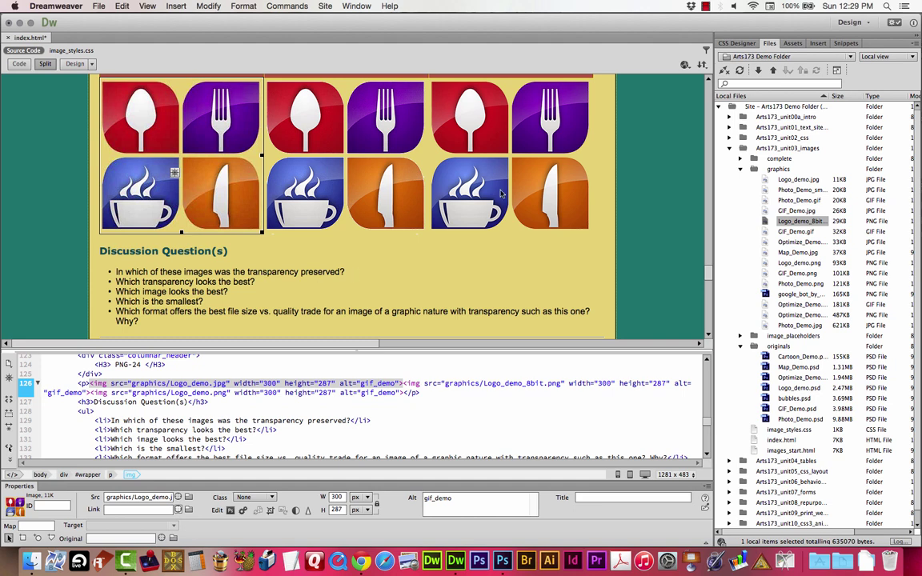
Inspect the JPG, 8-bit PNG and PNG-24 logos for transparency quality, image quality and file size.
left_click(453, 174)
scroll(499, 221, "up", 1)
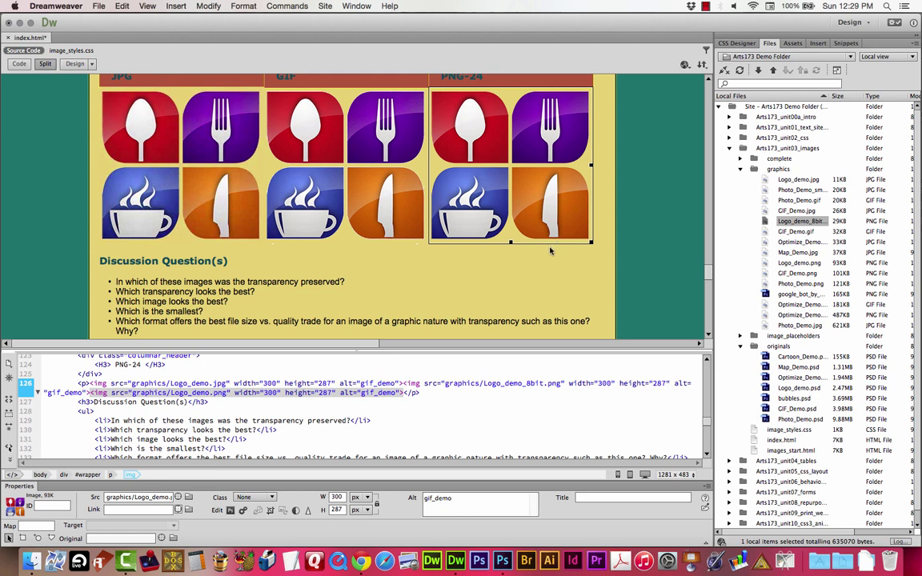
scroll(549, 251, "down", 1)
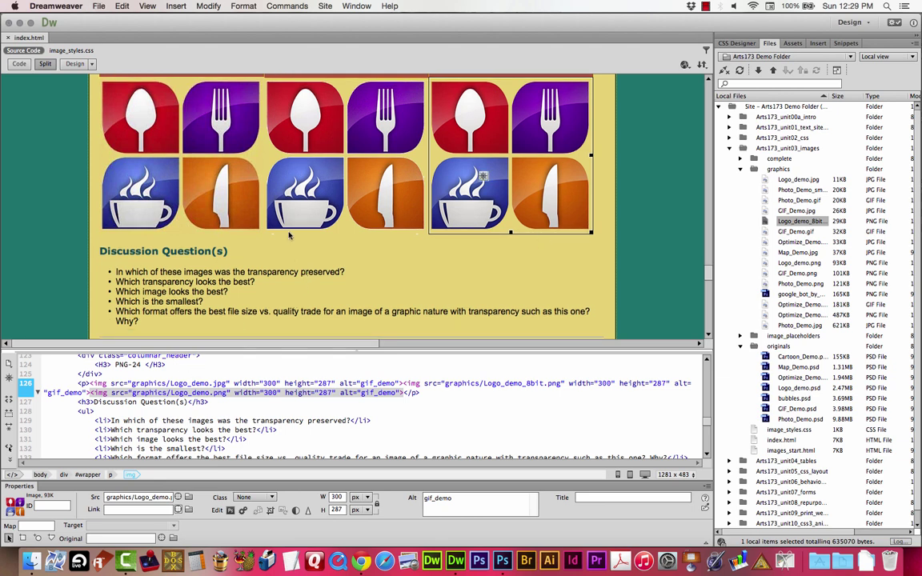
left_click(327, 175)
left_click(225, 177)
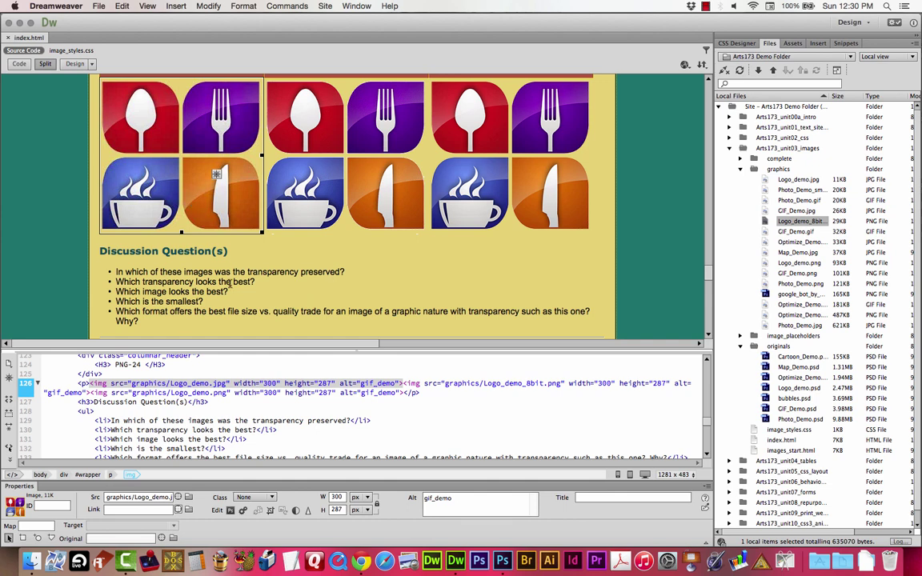
left_click(268, 161)
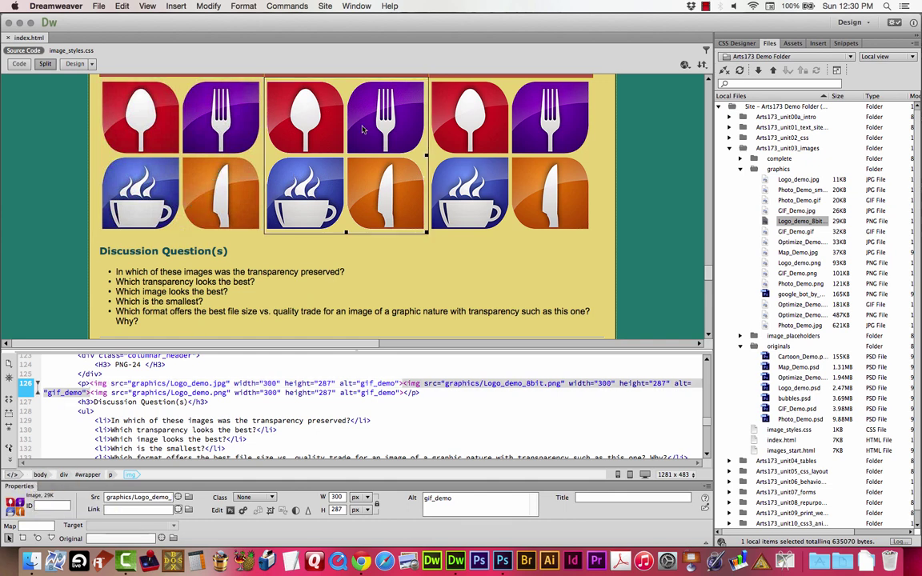
left_click(449, 172)
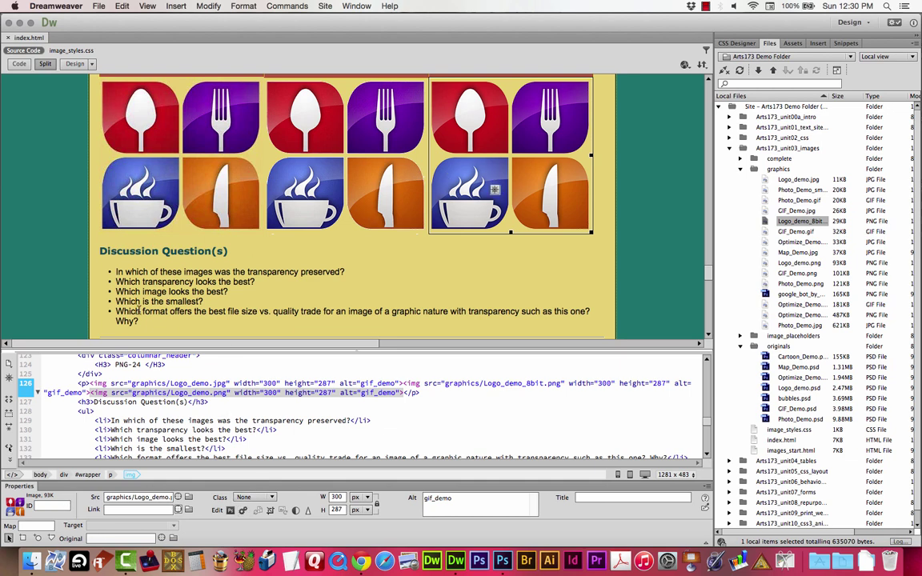
Review the final question on file size versus quality, comparing the PNG-24 and 8-bit PNG logos.
left_click_drag(115, 313, 157, 321)
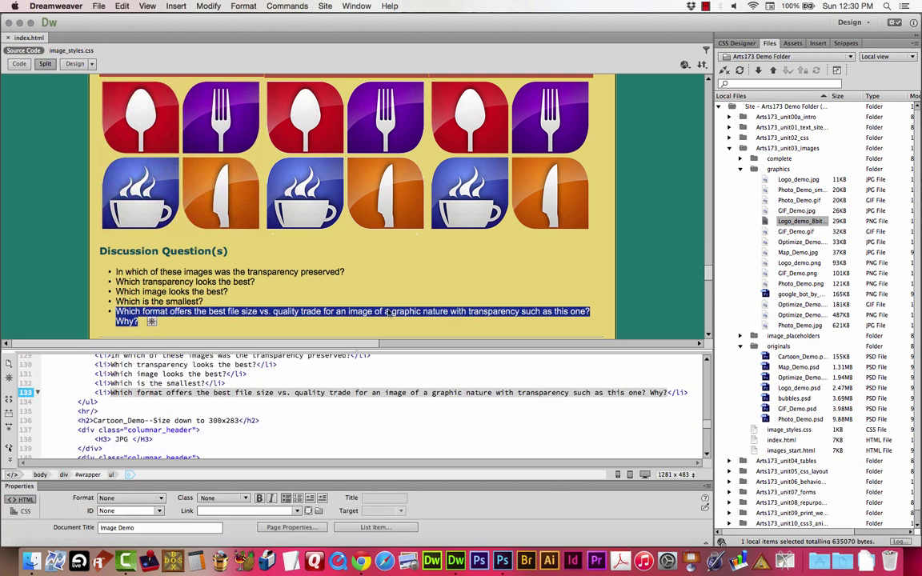
left_click(144, 320)
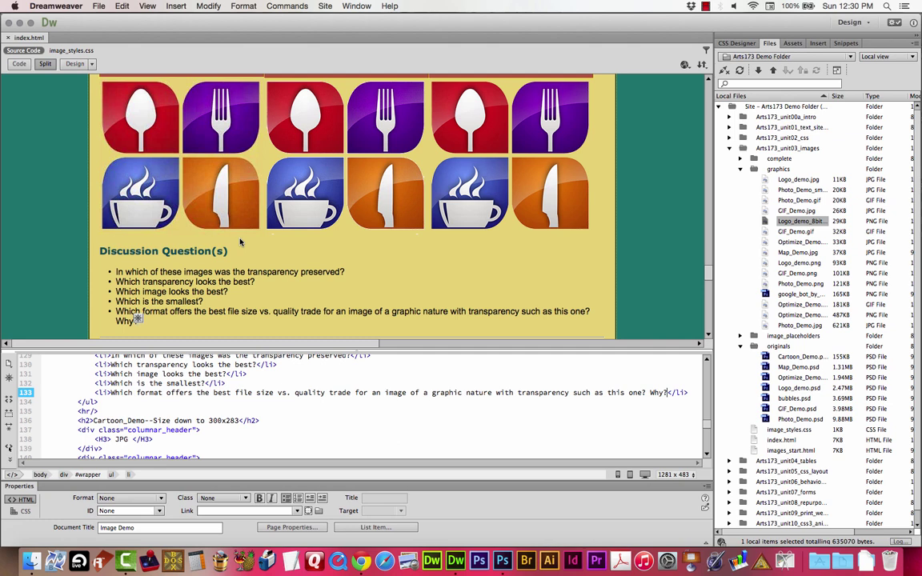
left_click(445, 137)
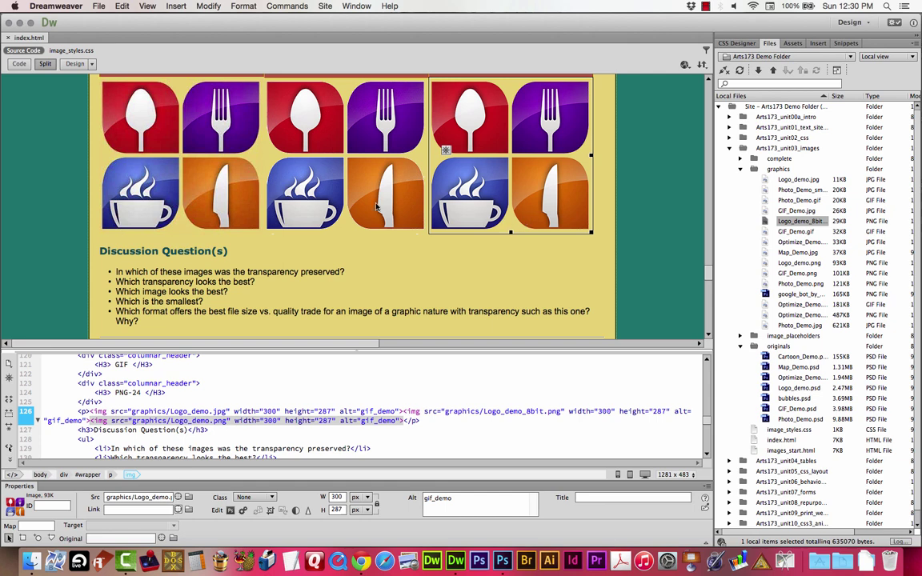
left_click(339, 189)
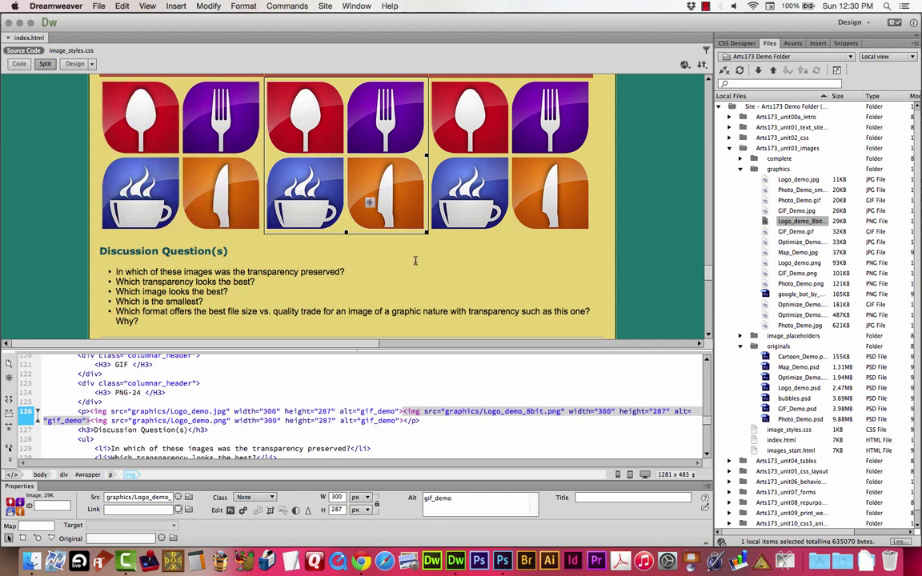
scroll(415, 260, "down", 2)
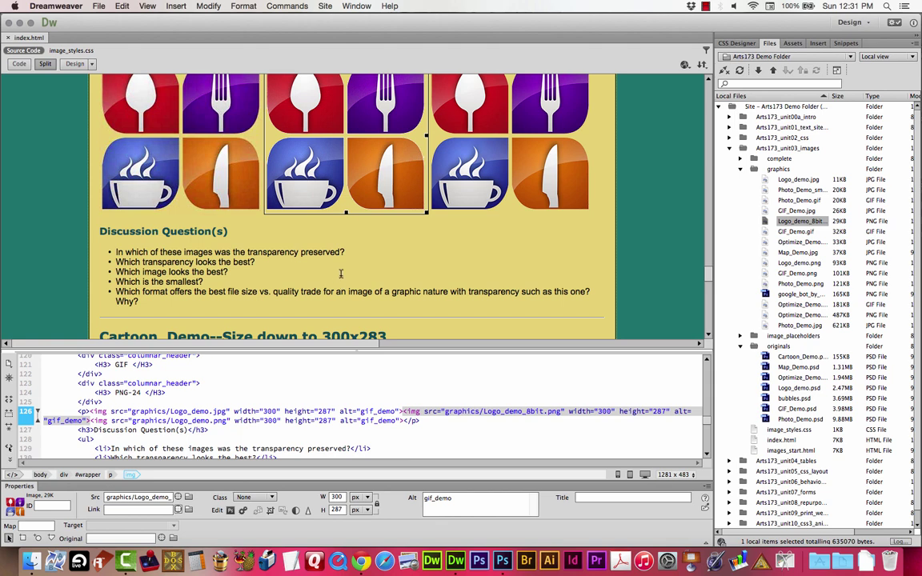
left_click(129, 300)
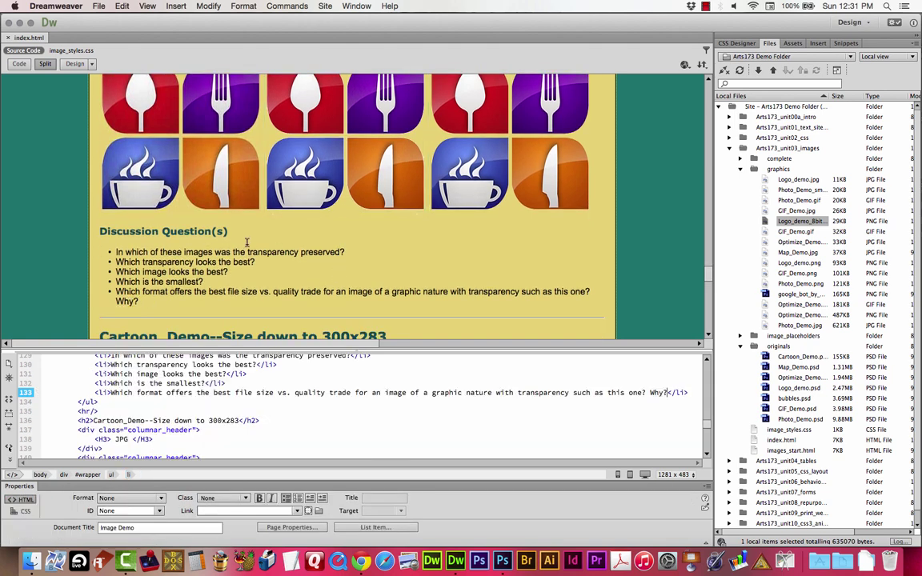
Save all open page files, switch to Chrome and reload the Image Demo page.
scroll(248, 242, "down", 5)
scroll(283, 228, "down", 2)
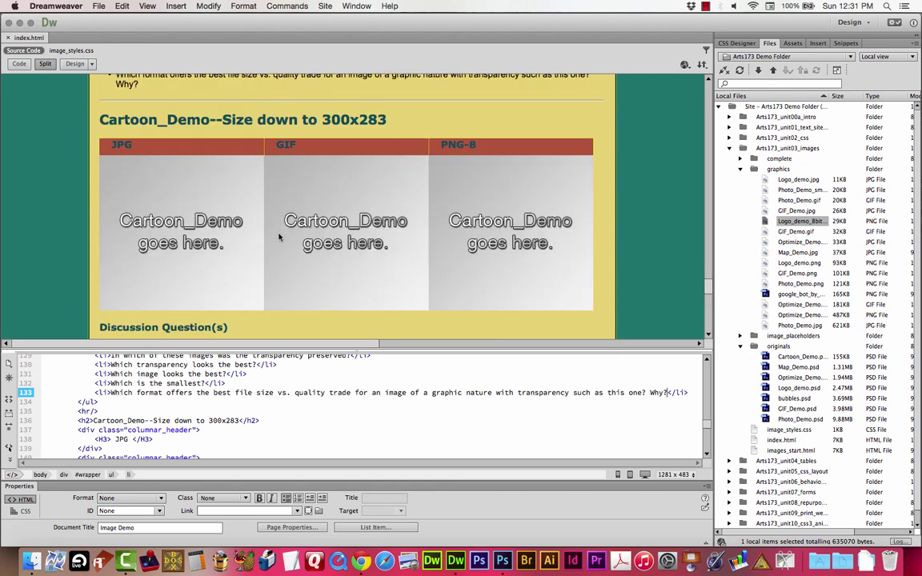
scroll(359, 138, "down", 2)
scroll(360, 142, "up", 1)
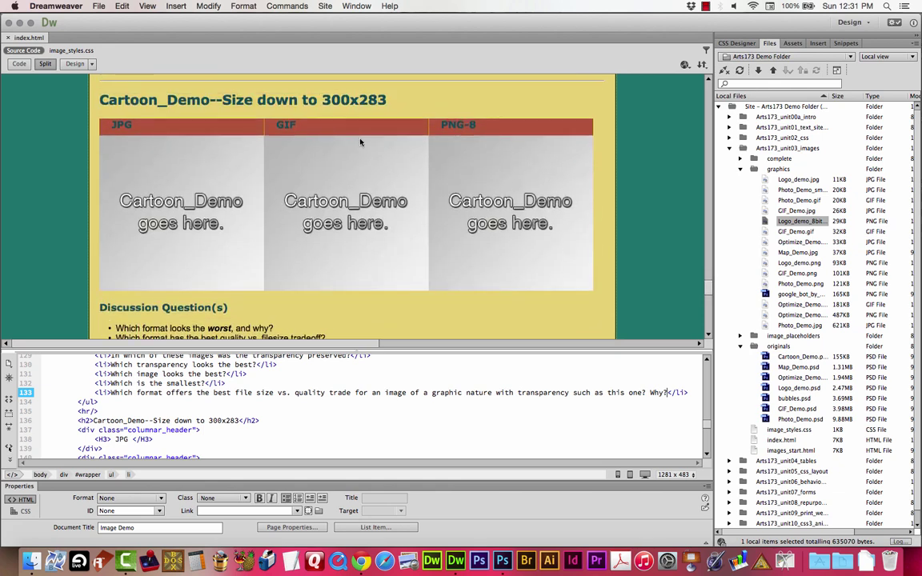
left_click(99, 5)
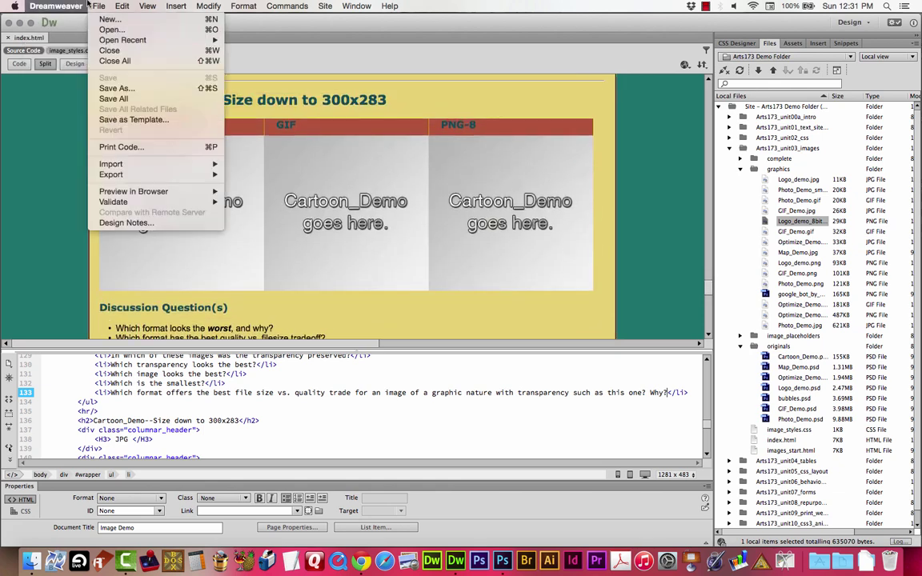
left_click(112, 97)
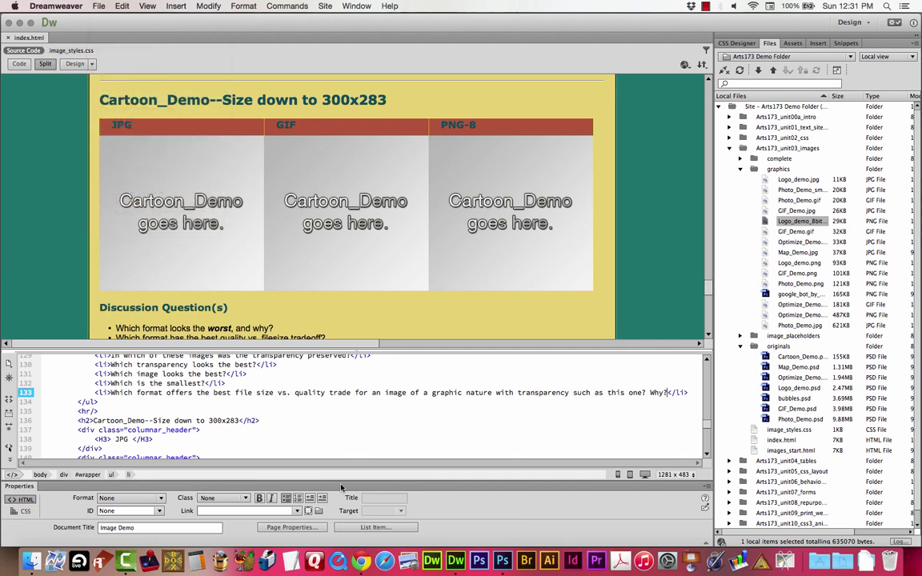
left_click(361, 562)
key("super+r")
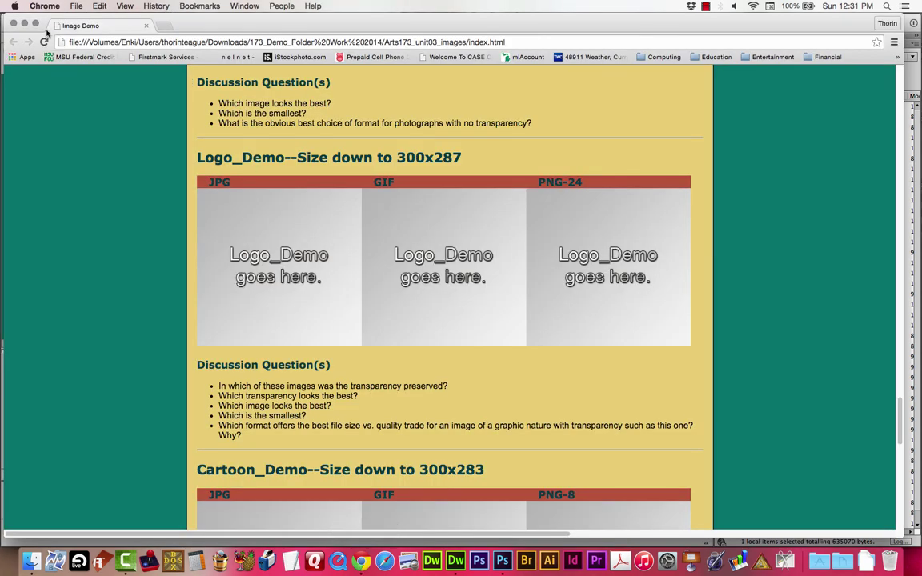
Compare the three Logo_Demo versions in the browser with their discussion questions and read the Cartoon_Demo section's size requirement.
scroll(722, 341, "down", 3)
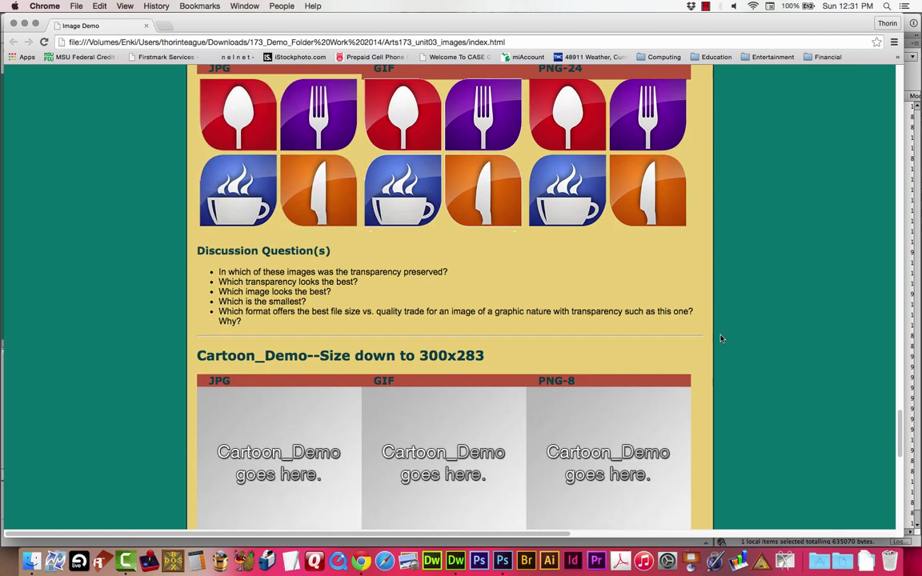
scroll(720, 341, "up", 2)
scroll(718, 336, "down", 1)
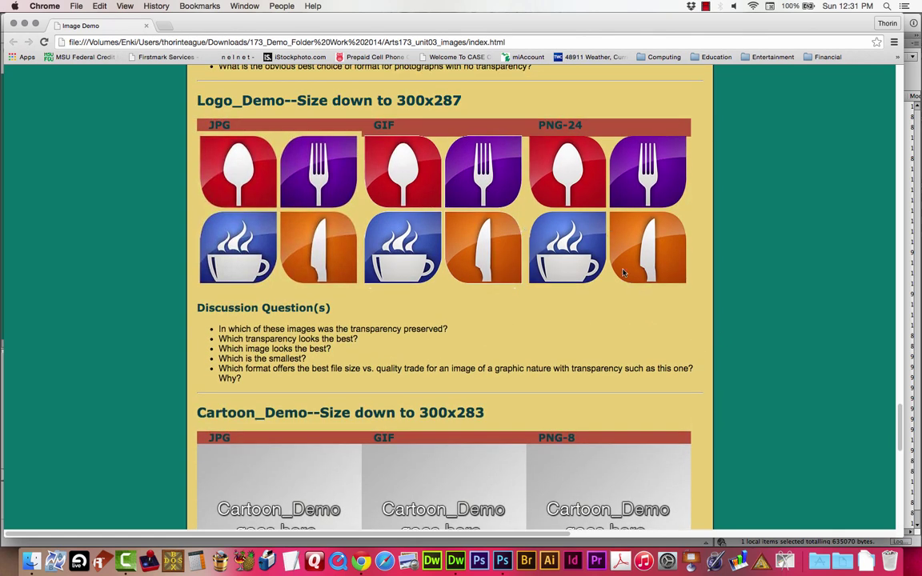
scroll(747, 277, "down", 2)
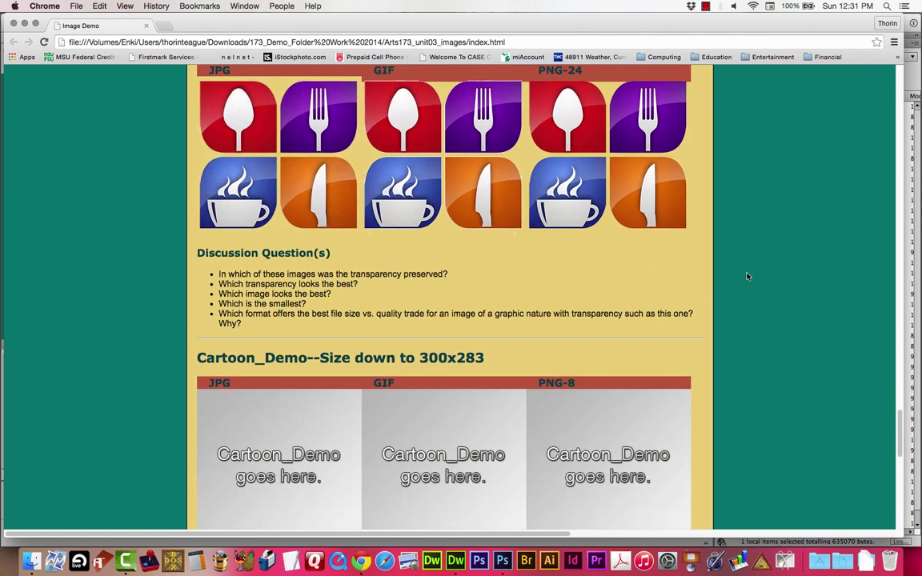
scroll(746, 277, "up", 5)
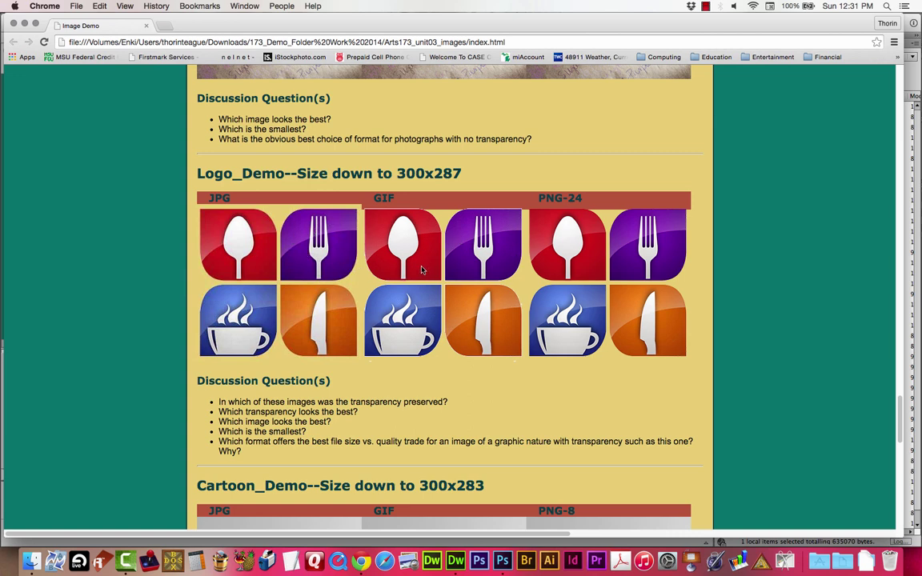
scroll(415, 269, "down", 2)
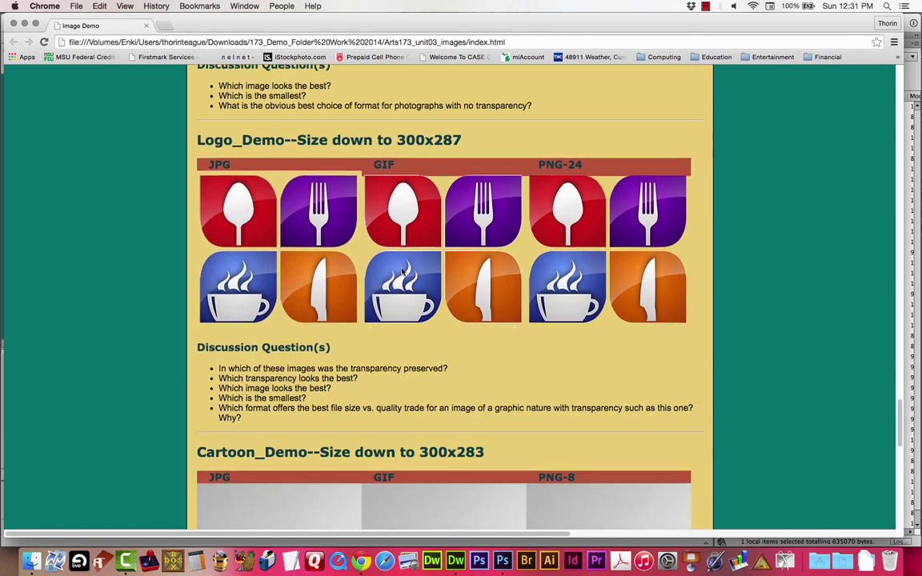
scroll(433, 291, "down", 10)
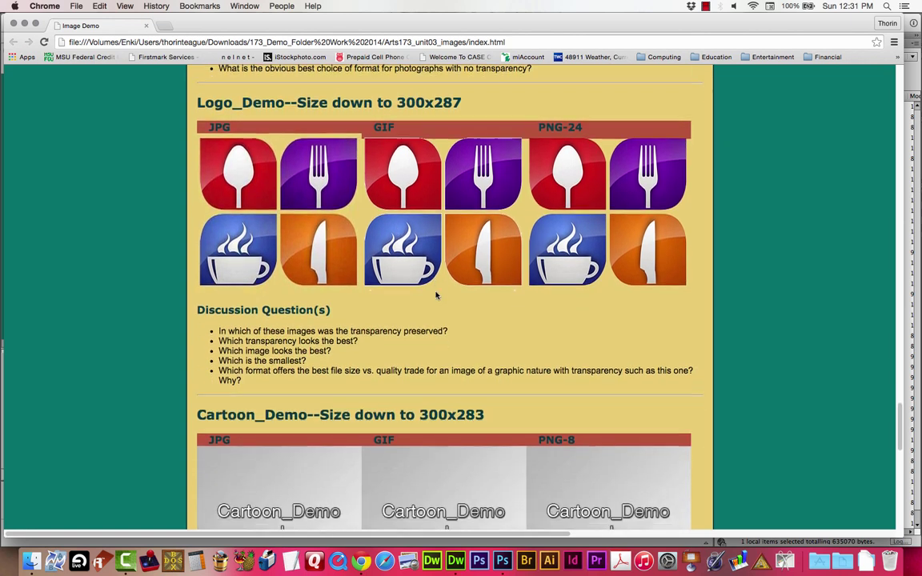
scroll(433, 292, "up", 2)
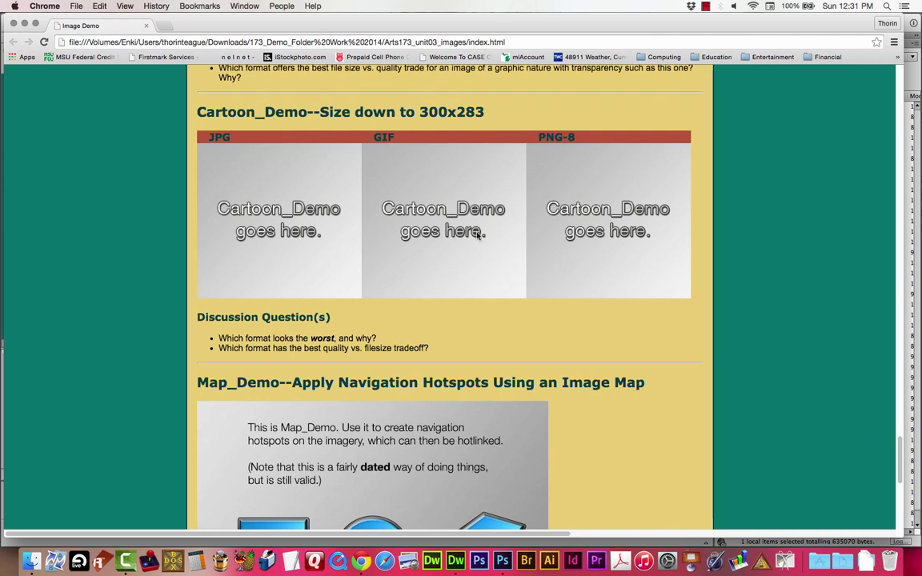
left_click_drag(177, 101, 442, 101)
left_click(442, 101)
Switch to Photoshop and close Logo_demo.psd without saving the changes.
left_click(503, 560)
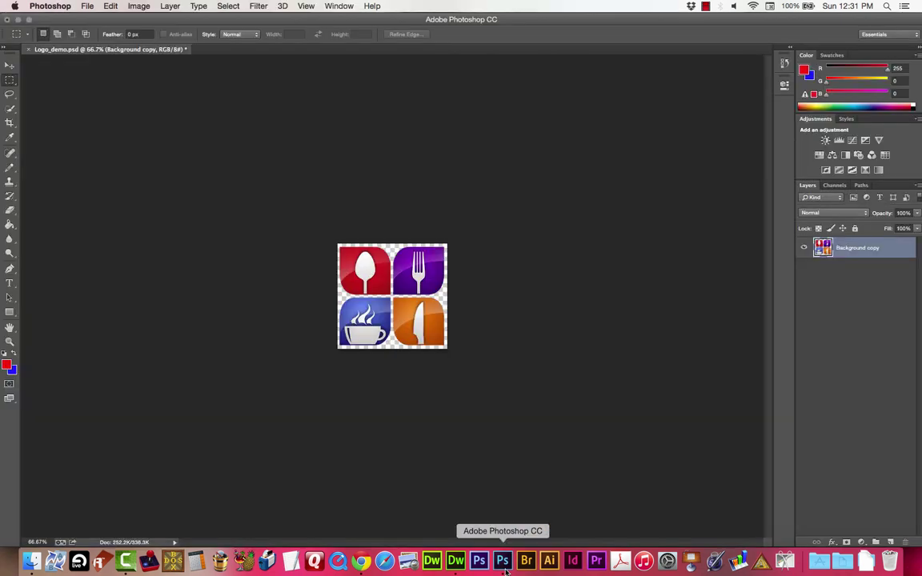
left_click(28, 49)
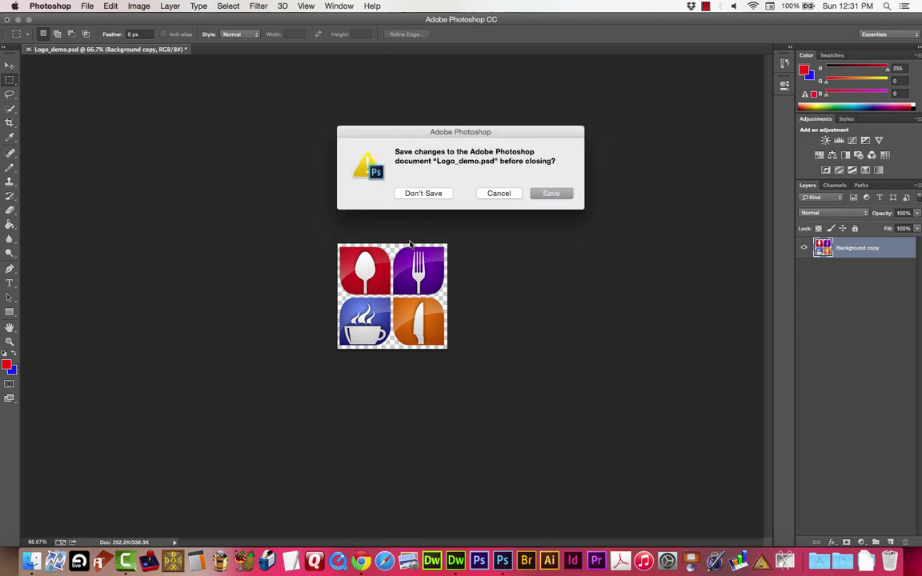
left_click(416, 194)
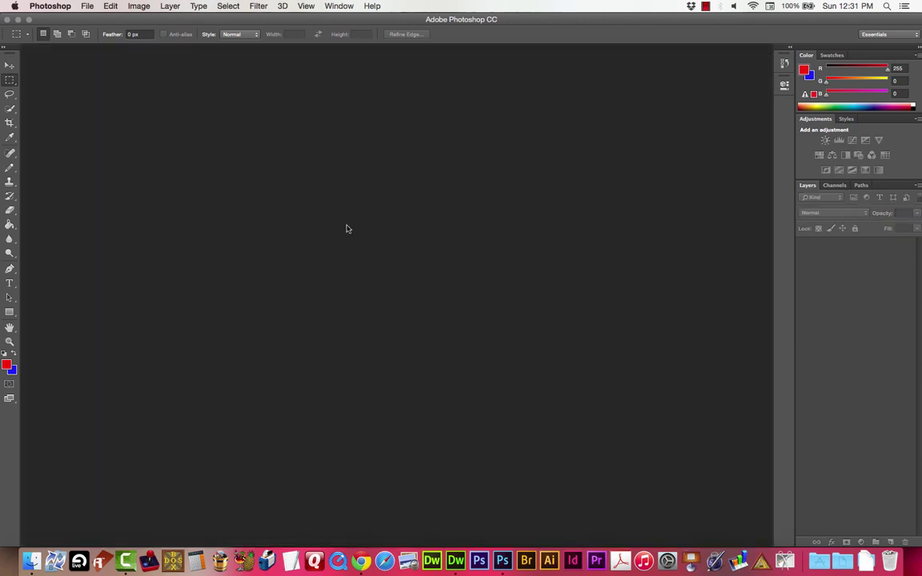
Open Cartoon_Demo.psd from the originals folder.
key("super+o")
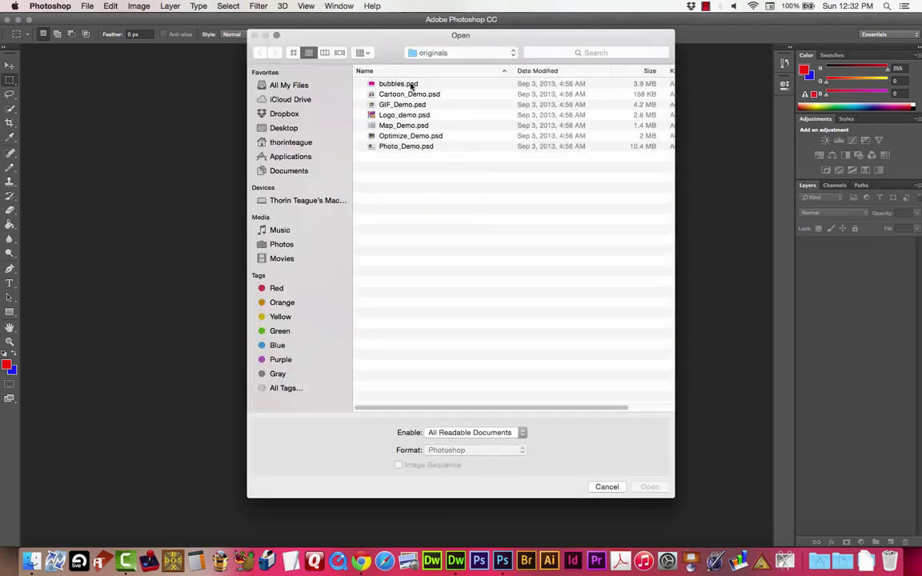
left_click(413, 94)
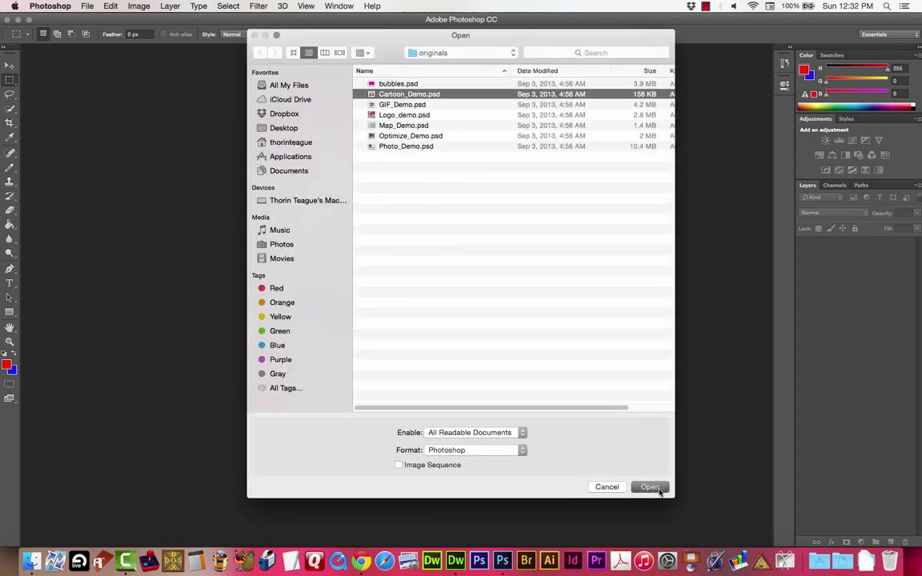
key("Return")
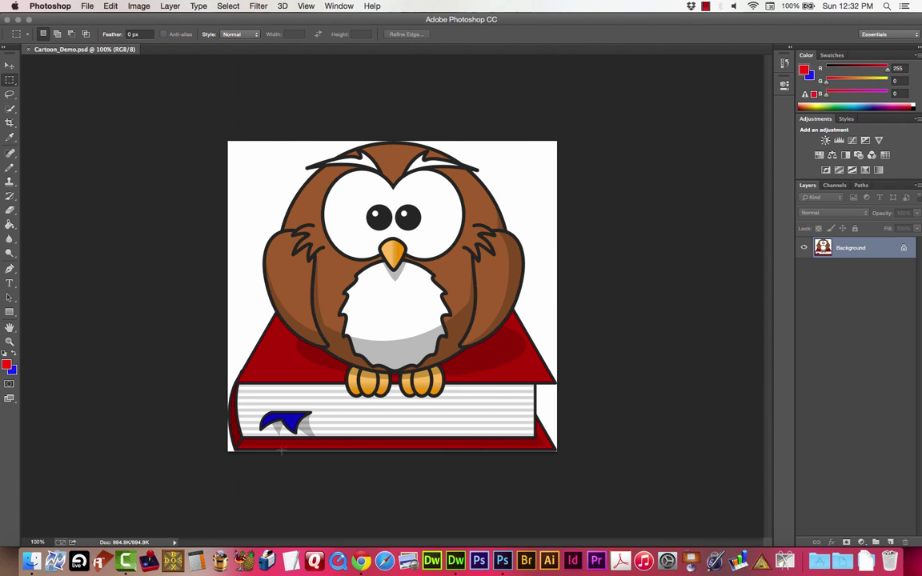
Resize the cartoon owl image to 300 × 283 pixels, as the web page specifies, and bring it into Save for Web.
left_click(361, 561)
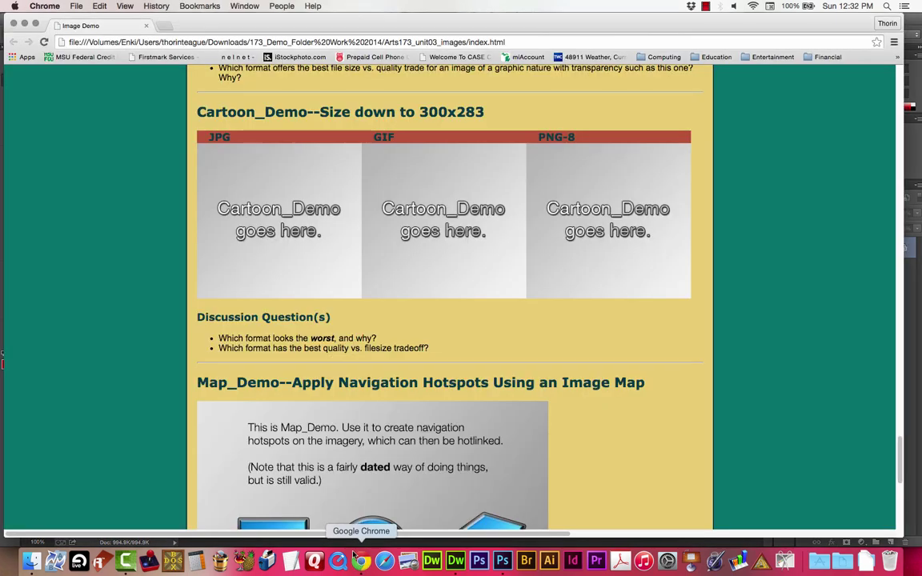
left_click(502, 561)
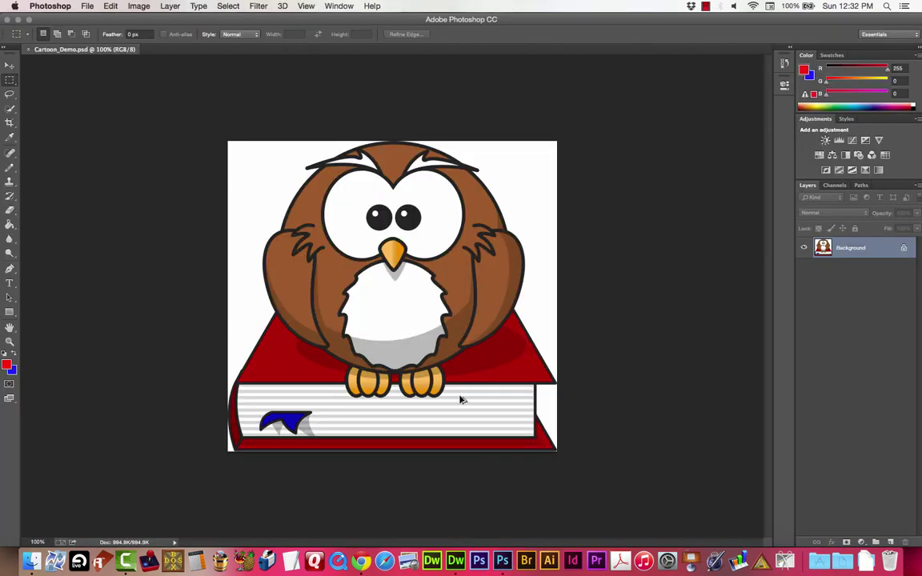
key("super+alt+i")
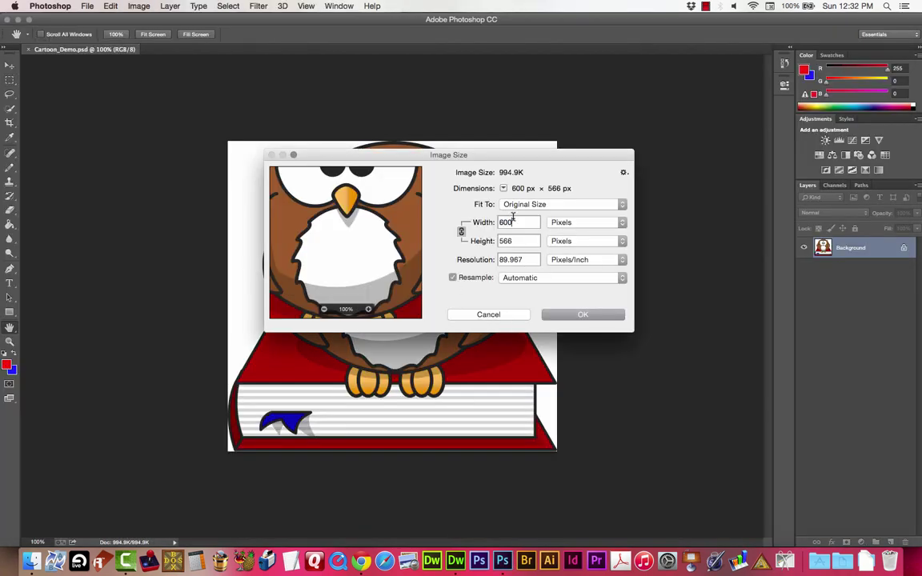
type("300")
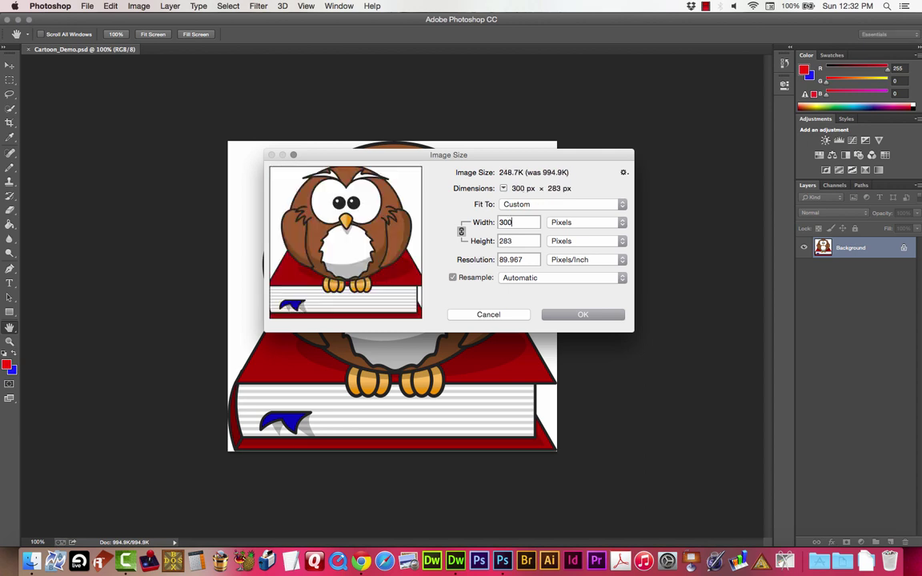
key("Tab")
left_click(516, 247)
left_click(597, 317)
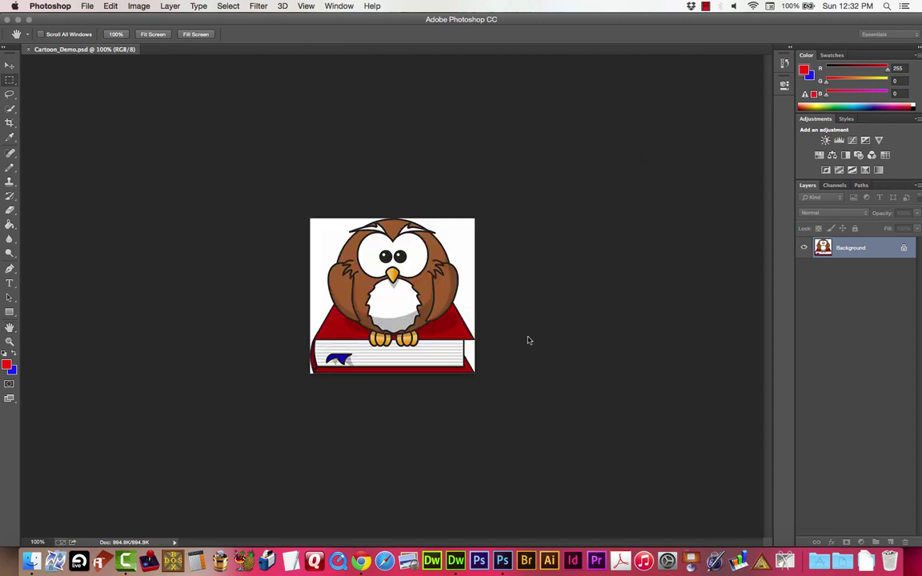
key("m")
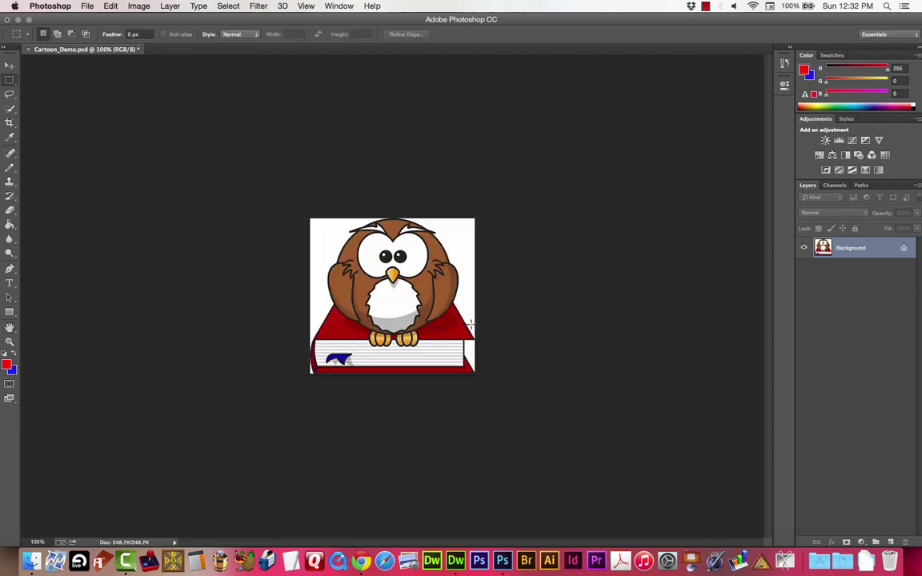
key("super+alt+shift+s")
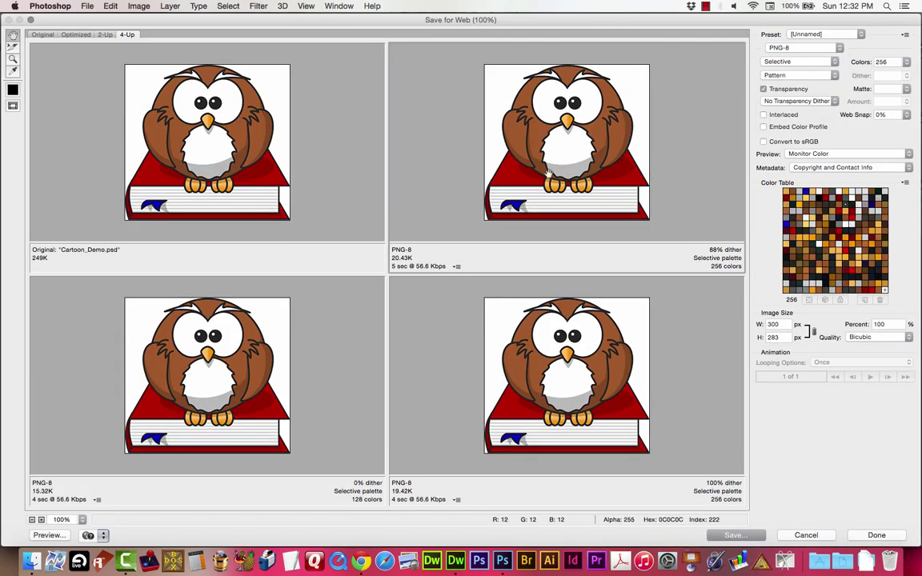
Examine the original and the three PNG-8 previews of the owl at 200% and 300% for differences in outlines, shading and colour.
left_click(408, 187, "super")
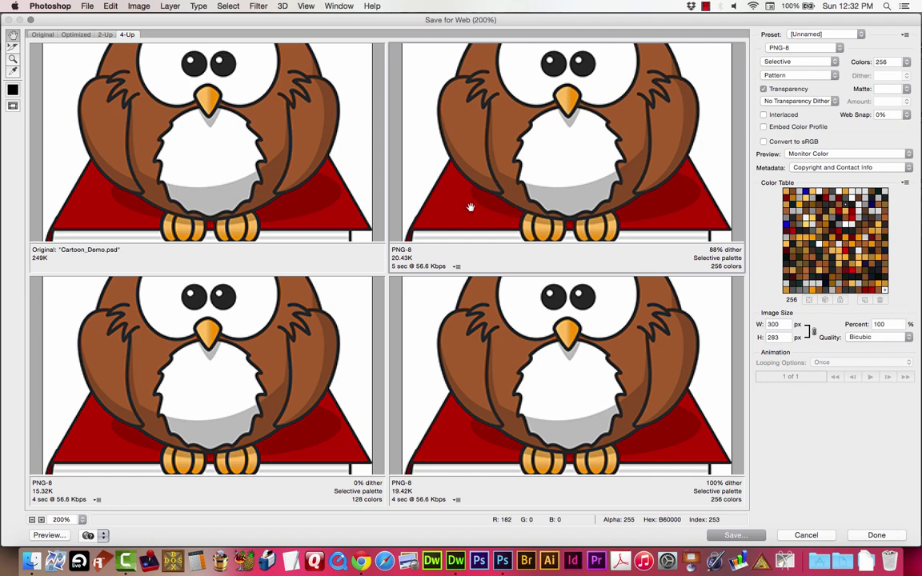
scroll(471, 207, "down", 5)
scroll(511, 197, "up", 5)
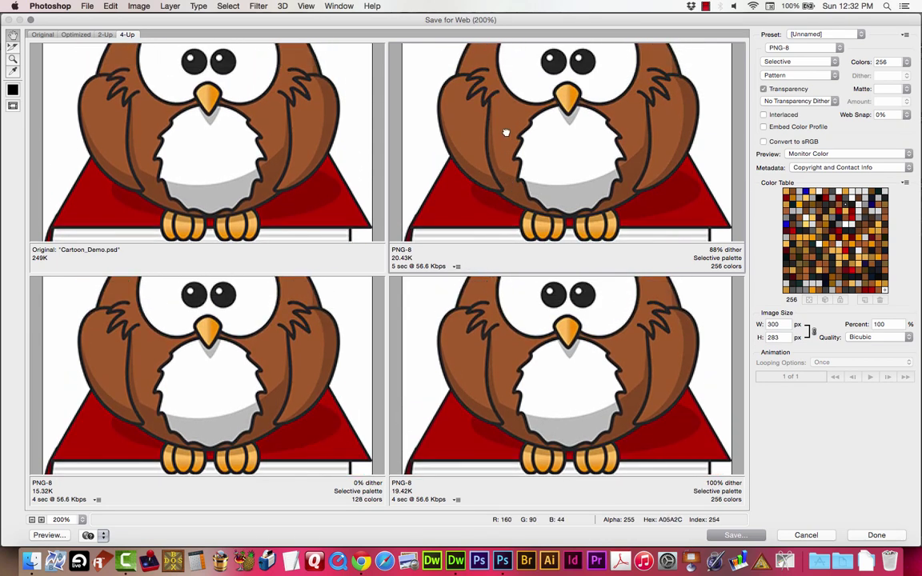
scroll(528, 136, "up", 3)
scroll(577, 146, "down", 3)
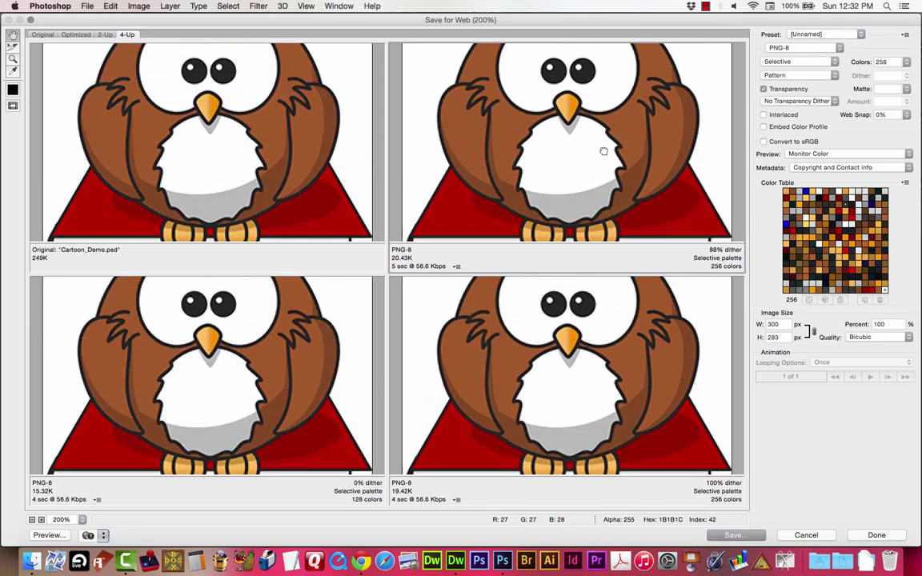
scroll(603, 151, "up", 2)
scroll(414, 251, "up", 1)
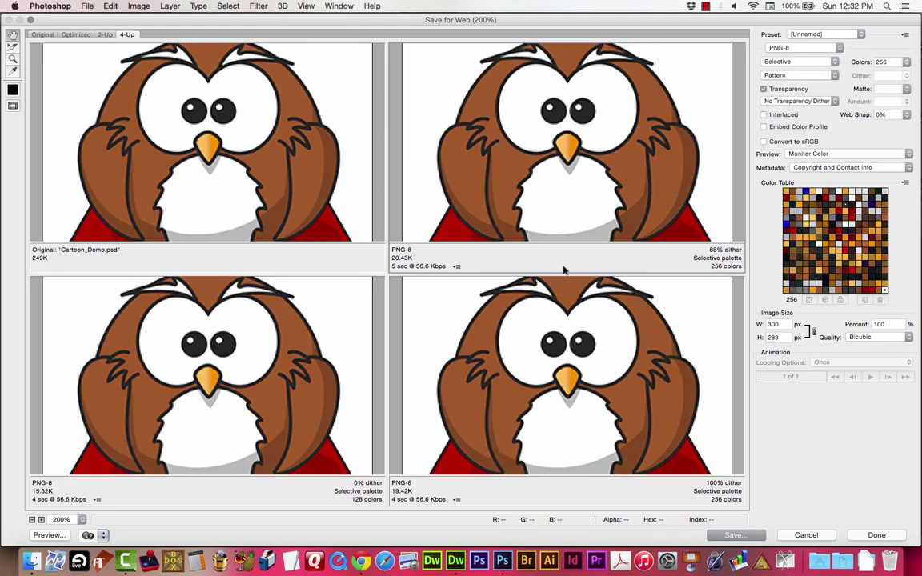
scroll(556, 132, "up", 1)
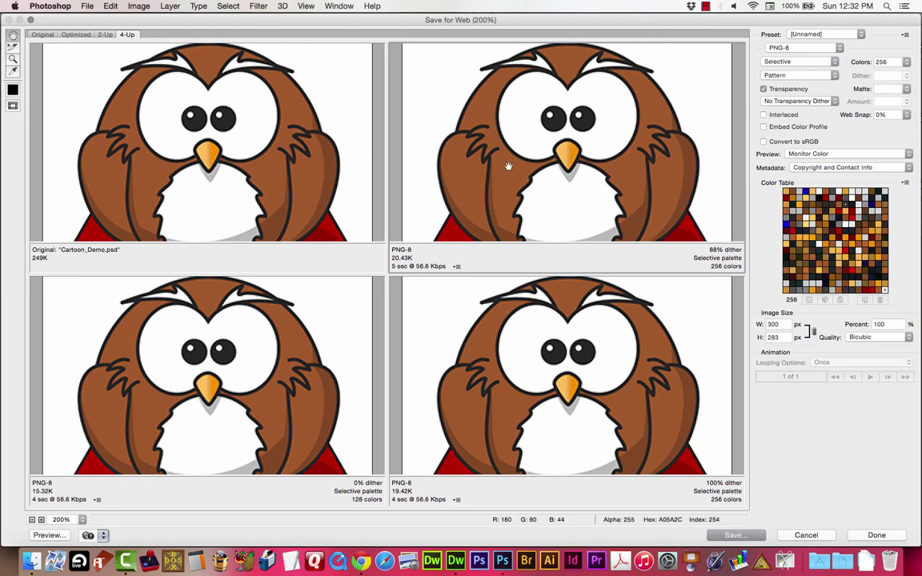
scroll(604, 144, "down", 3)
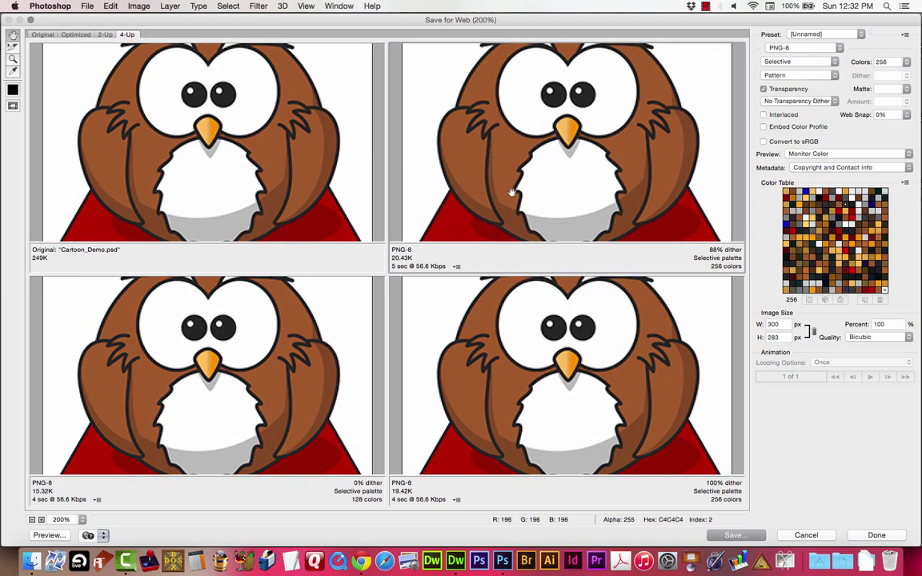
scroll(511, 192, "down", 2)
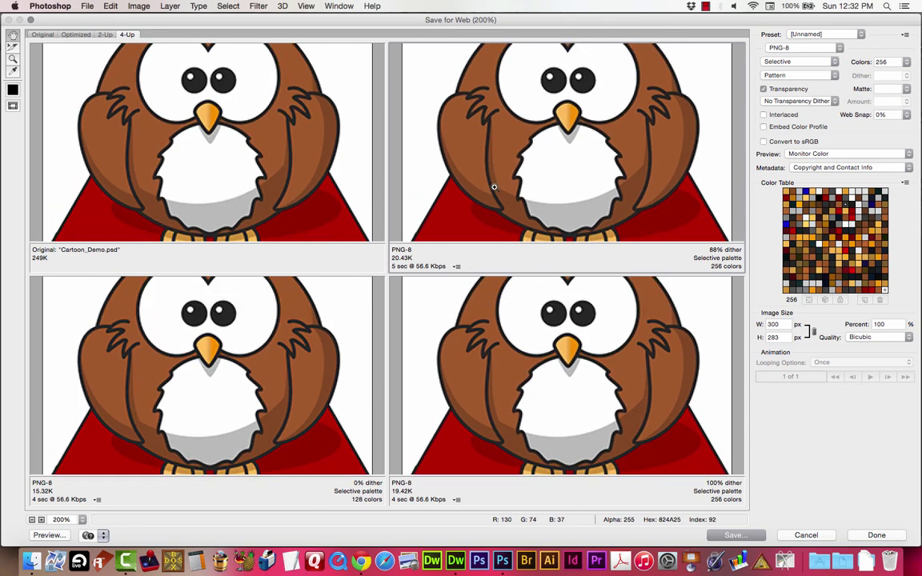
key("super+plus")
scroll(521, 199, "up", 3)
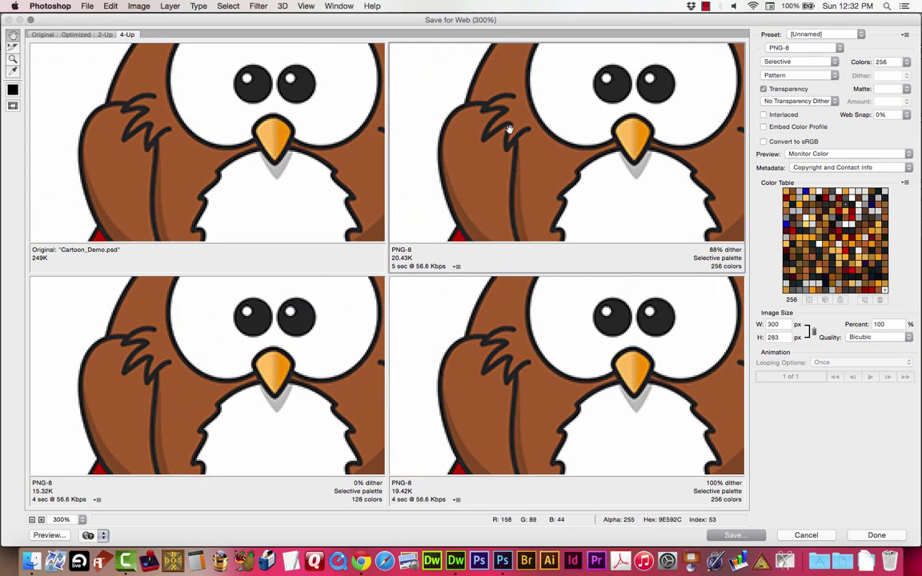
scroll(587, 144, "up", 2)
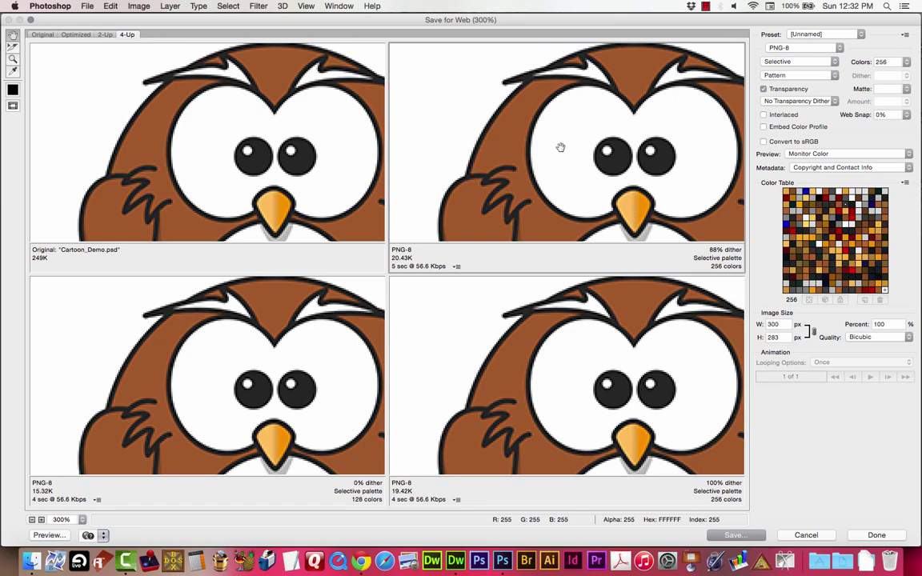
scroll(525, 192, "down", 5)
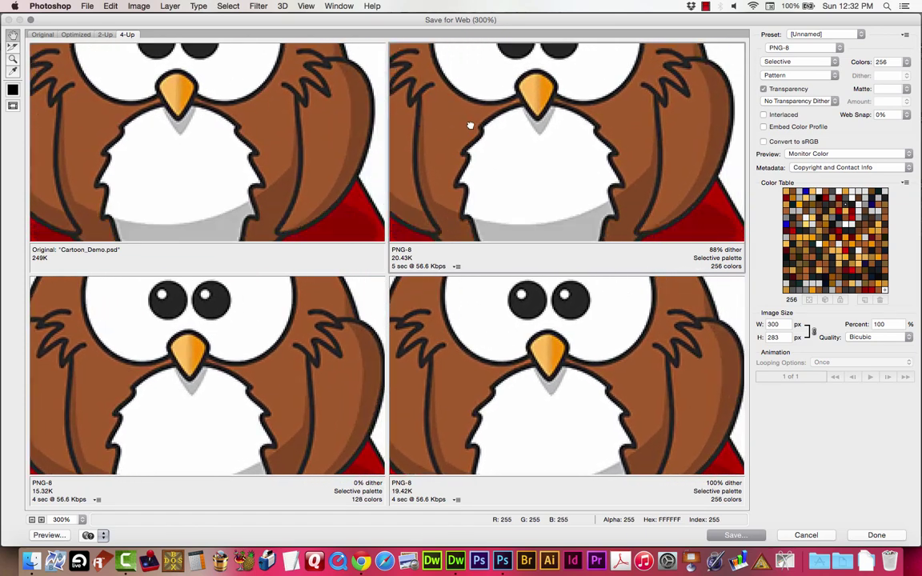
Try reducing the first PNG-8 preview of the owl to 16 colors.
scroll(623, 156, "down", 3)
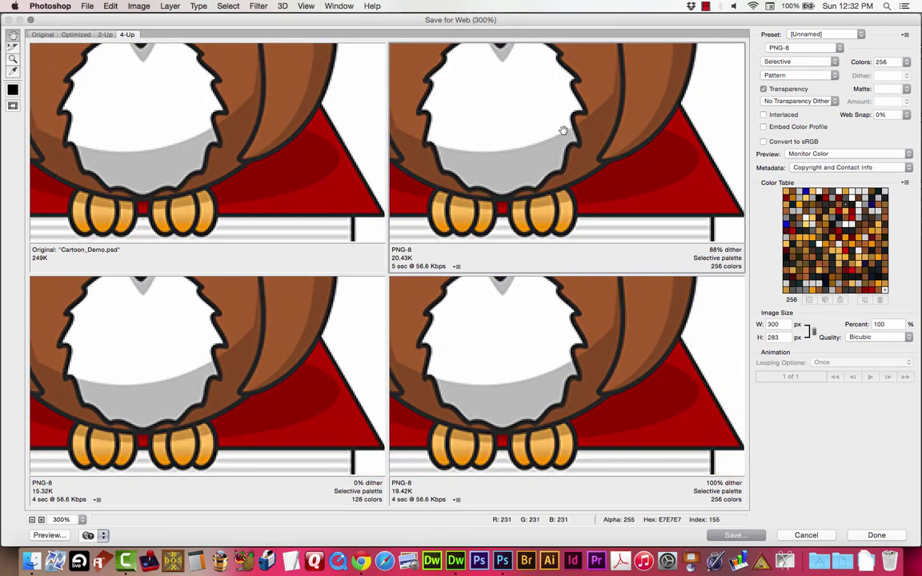
key("super+0")
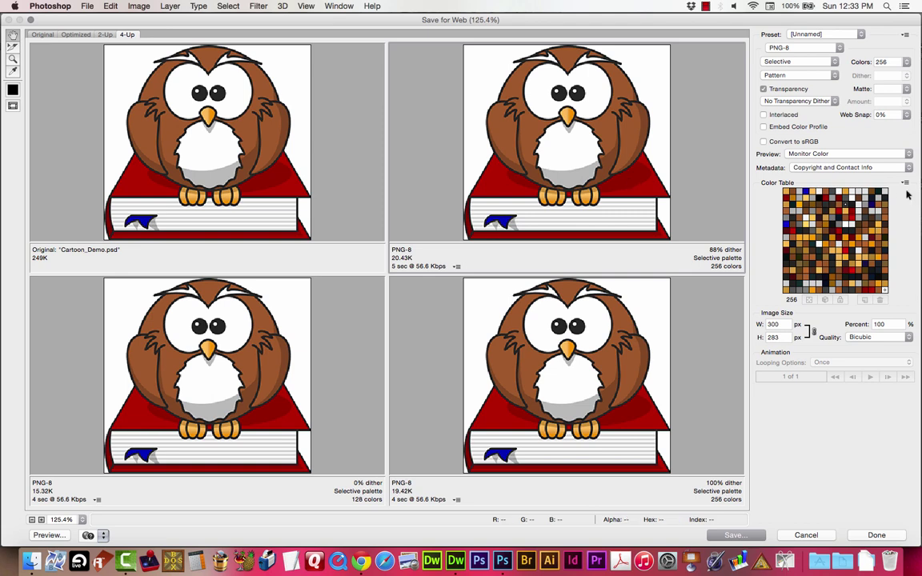
left_click(583, 162)
left_click(906, 63)
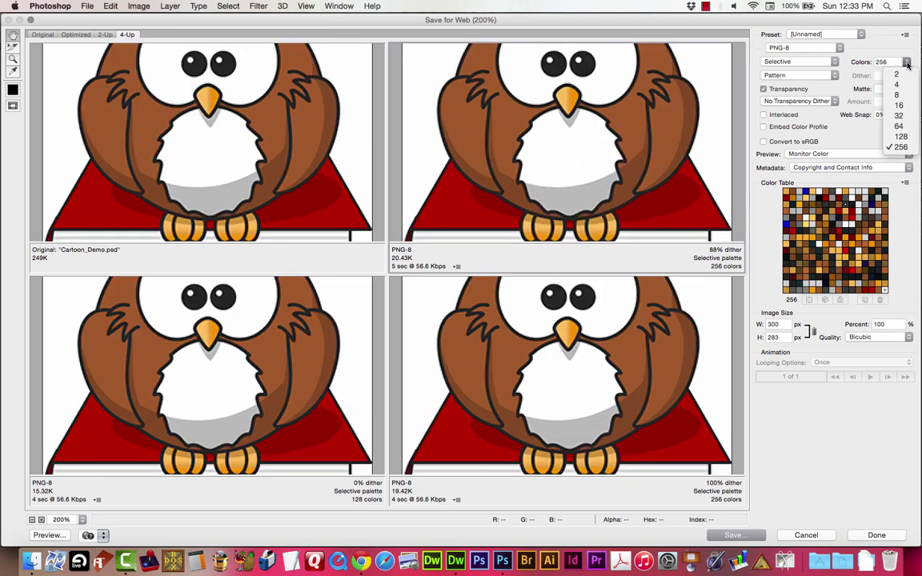
left_click(910, 107)
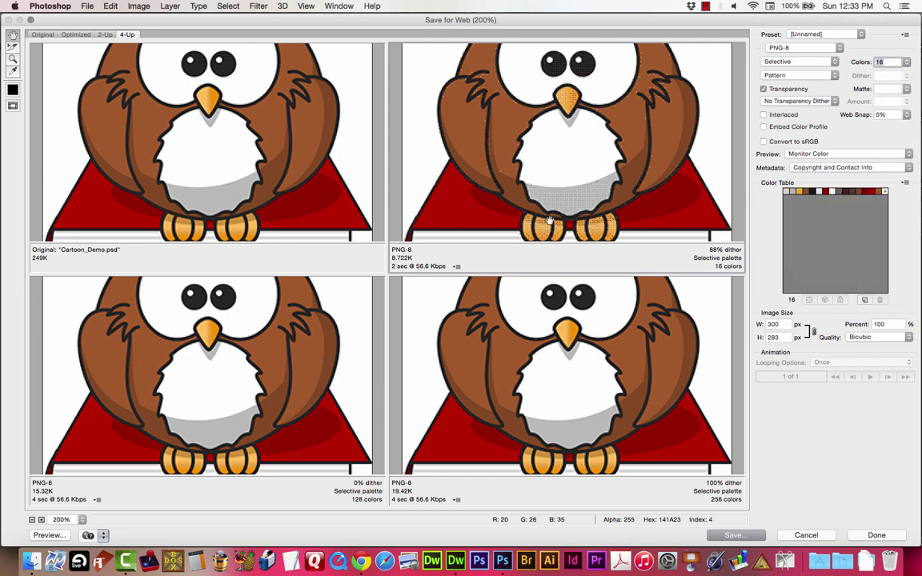
Examine the 16-color preview against the original at magnifications up to 1200%, checking the outlines, beak, eyes and grey shading for dither artifacts.
scroll(536, 210, "up", 3)
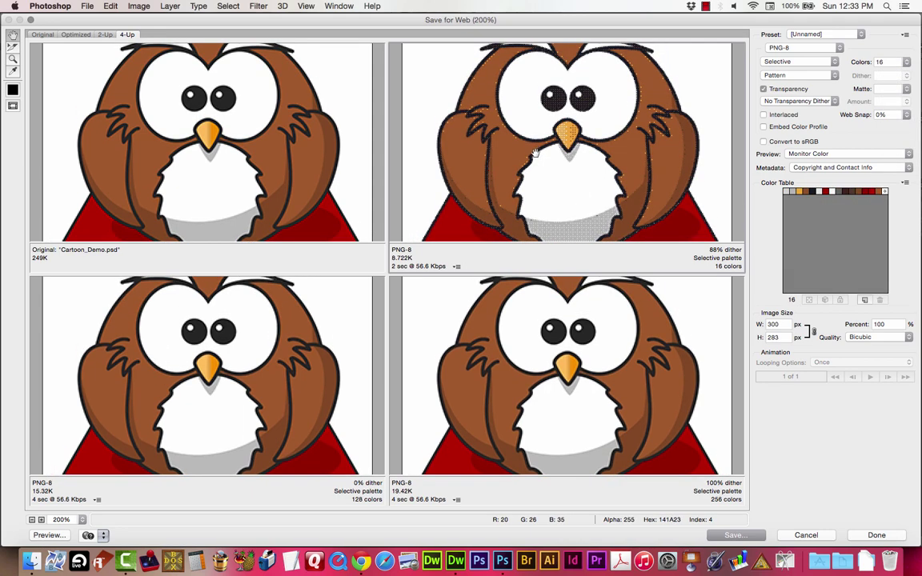
left_click(535, 154)
scroll(512, 184, "down", 3)
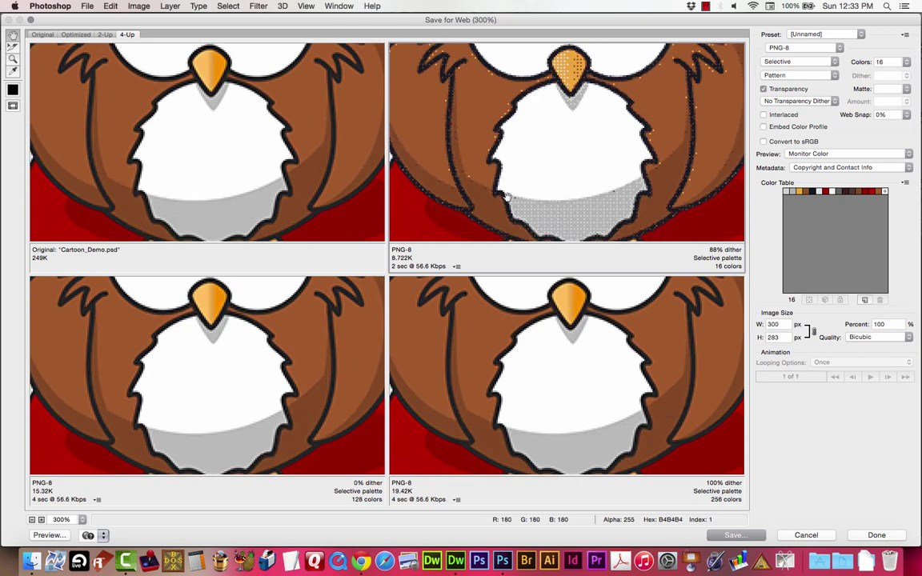
left_click_drag(506, 196, 545, 191)
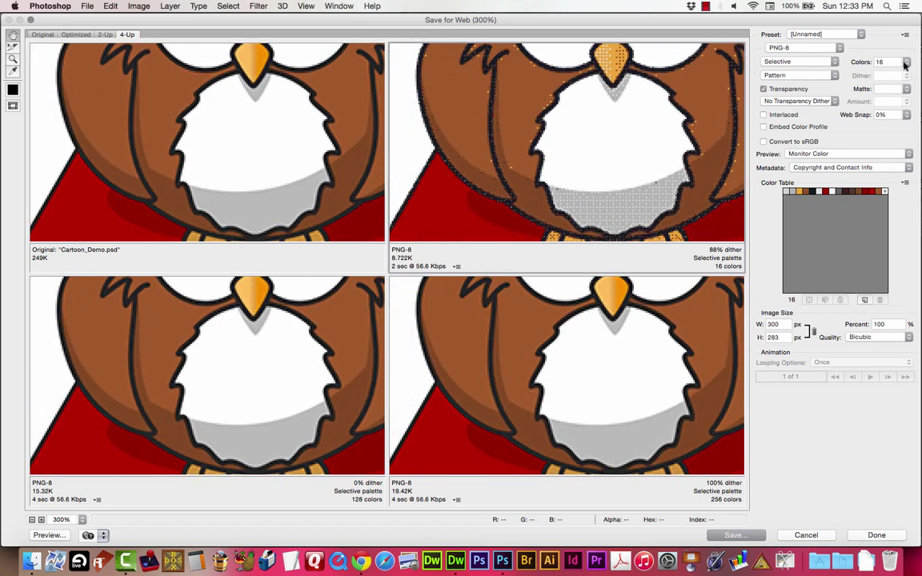
key("super+equal")
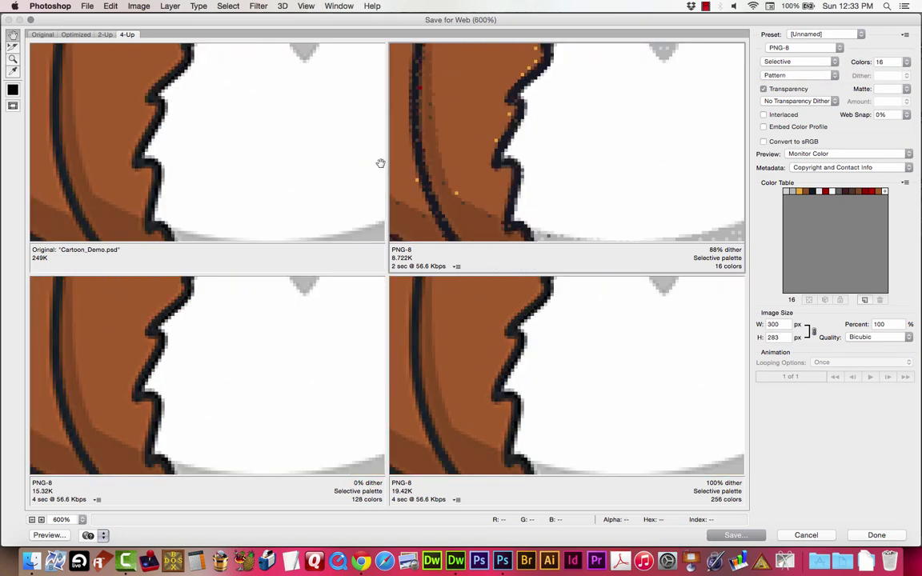
left_click_drag(464, 154, 530, 181)
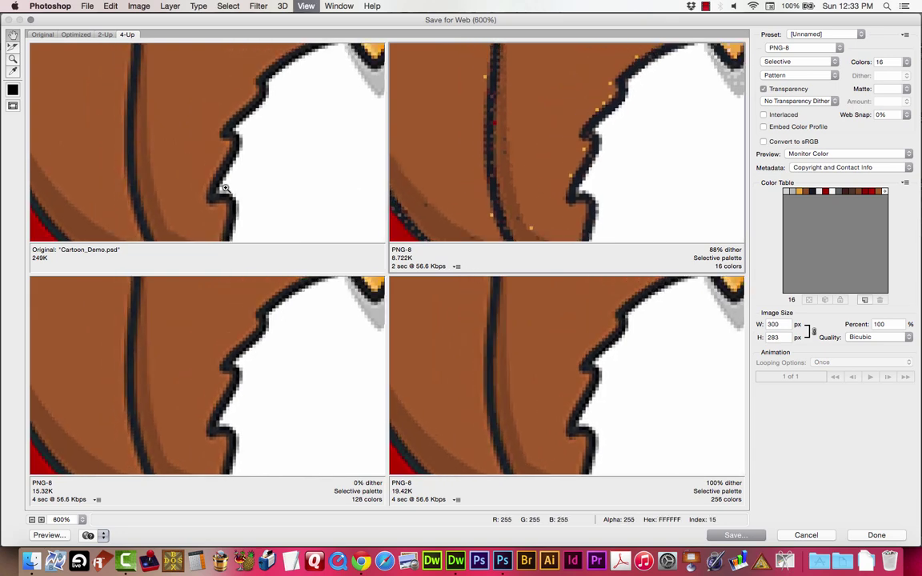
key("super+equal")
left_click_drag(229, 170, 257, 155)
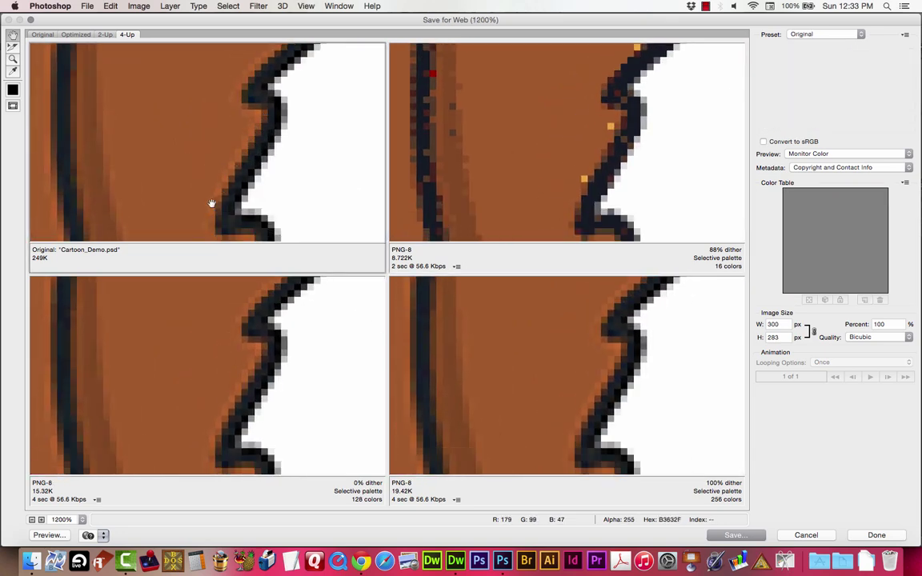
left_click_drag(270, 93, 275, 171)
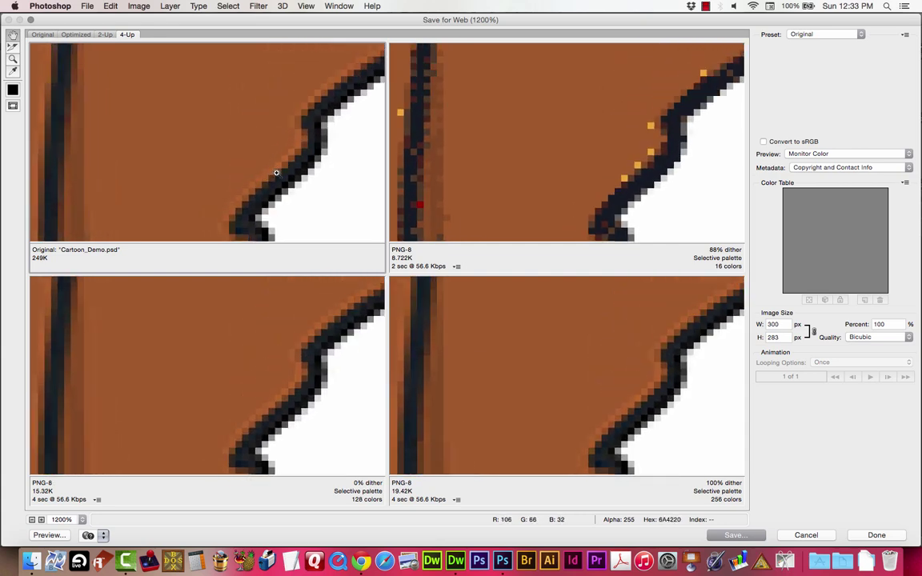
key("super+0")
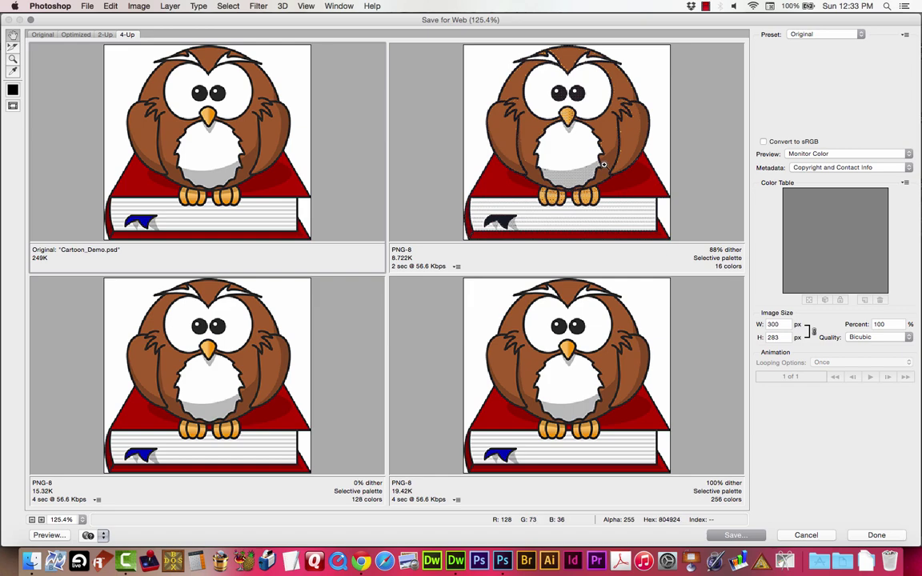
key("super+equal")
key("super+equal")
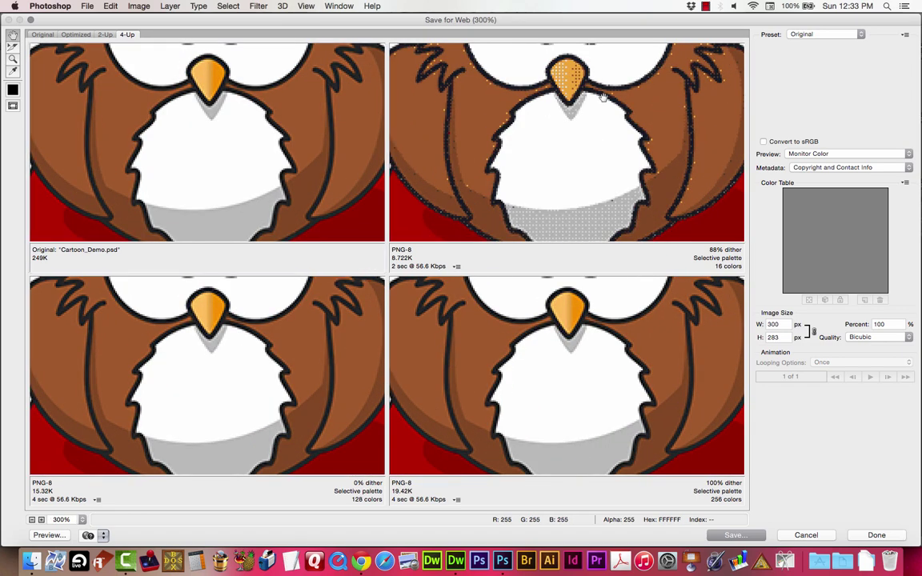
left_click_drag(603, 93, 619, 162)
left_click_drag(640, 93, 648, 152)
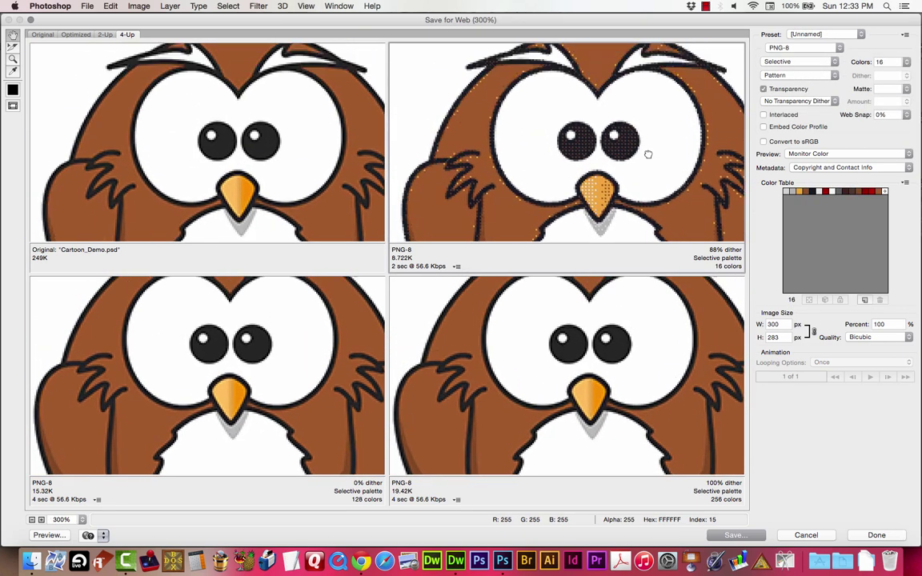
Set the first PNG-8 preview to 32 colors with Diffusion dithering.
left_click(907, 62)
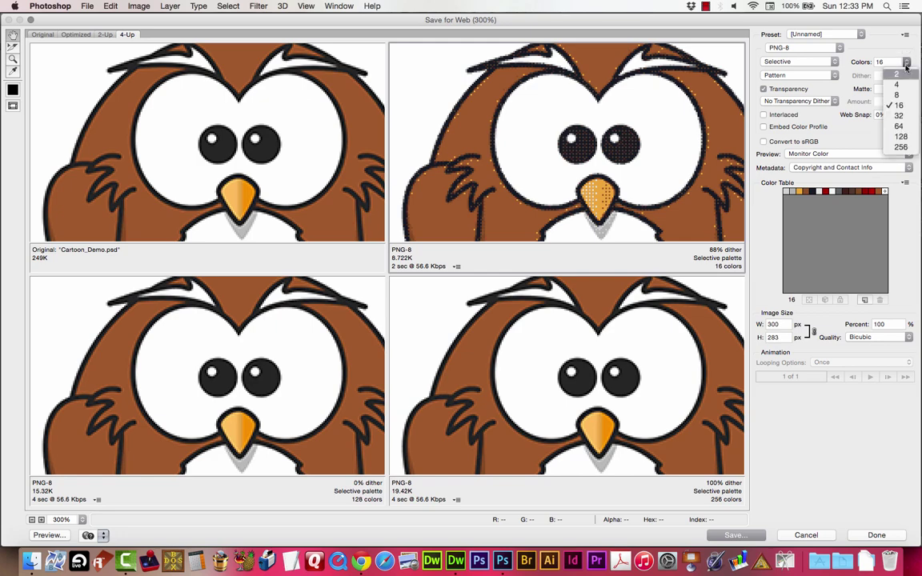
left_click(898, 105)
left_click_drag(504, 182, 494, 146)
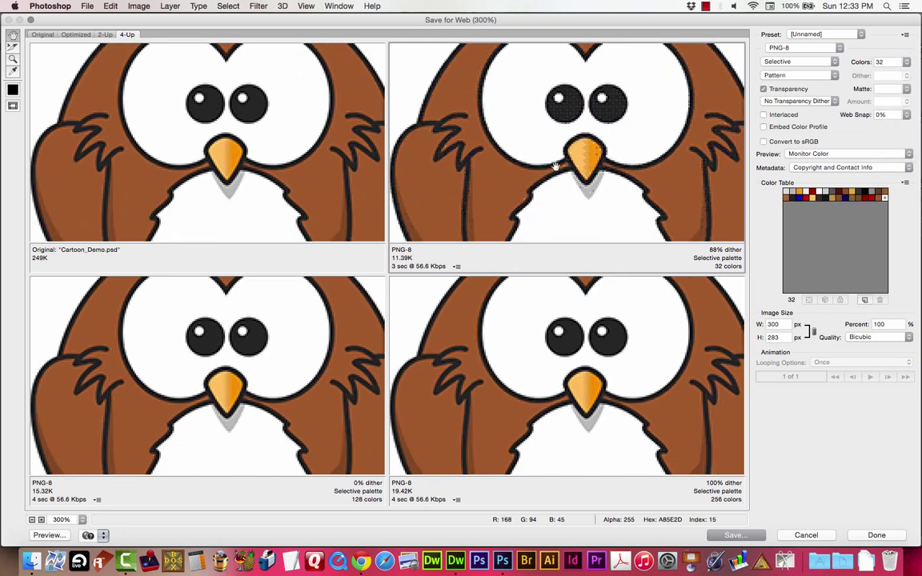
left_click(804, 75)
left_click(802, 68)
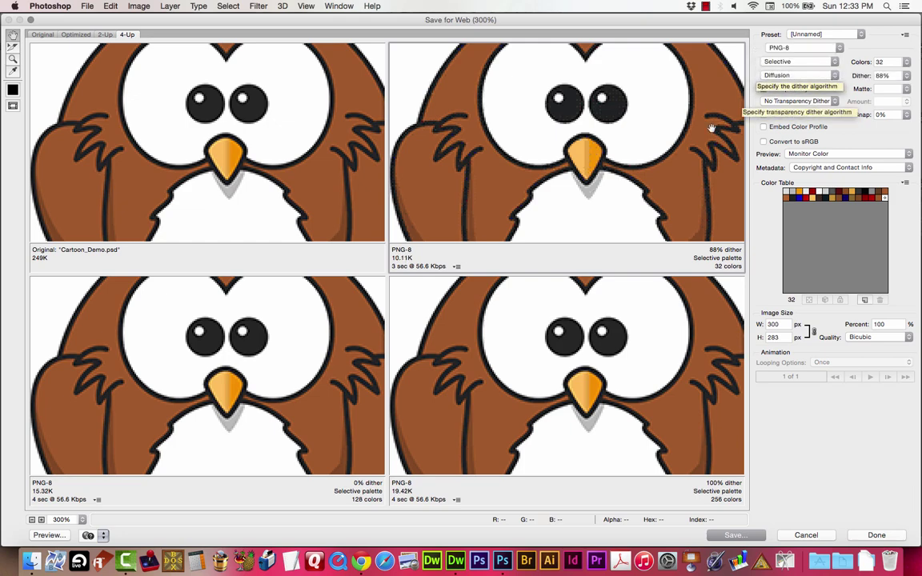
Try Noise dithering on the 32-color preview and return it to Diffusion.
left_click_drag(609, 254, 613, 104)
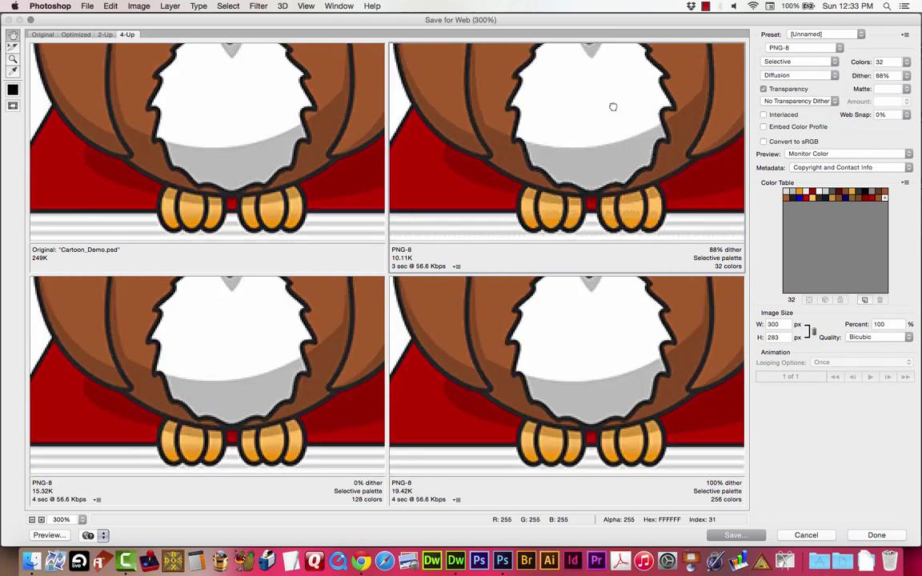
left_click(798, 74)
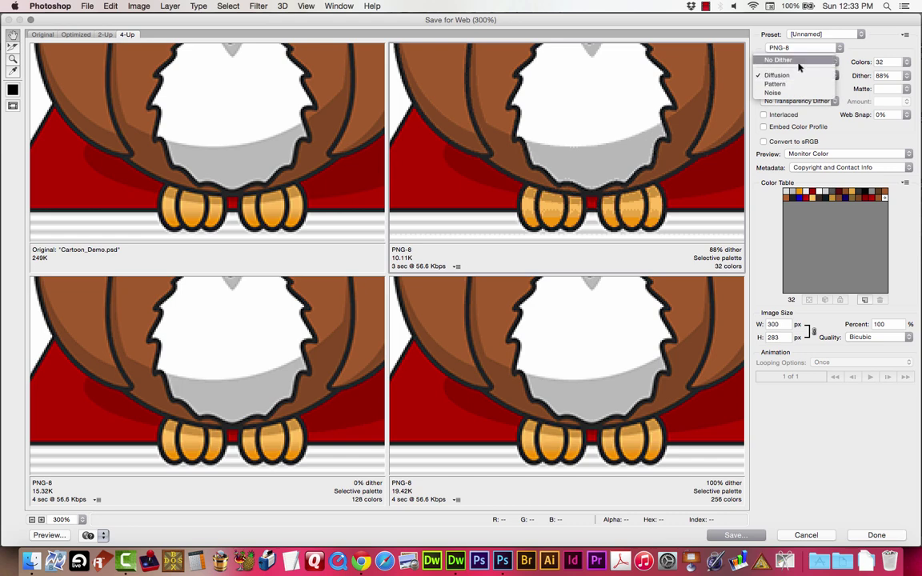
left_click(795, 93)
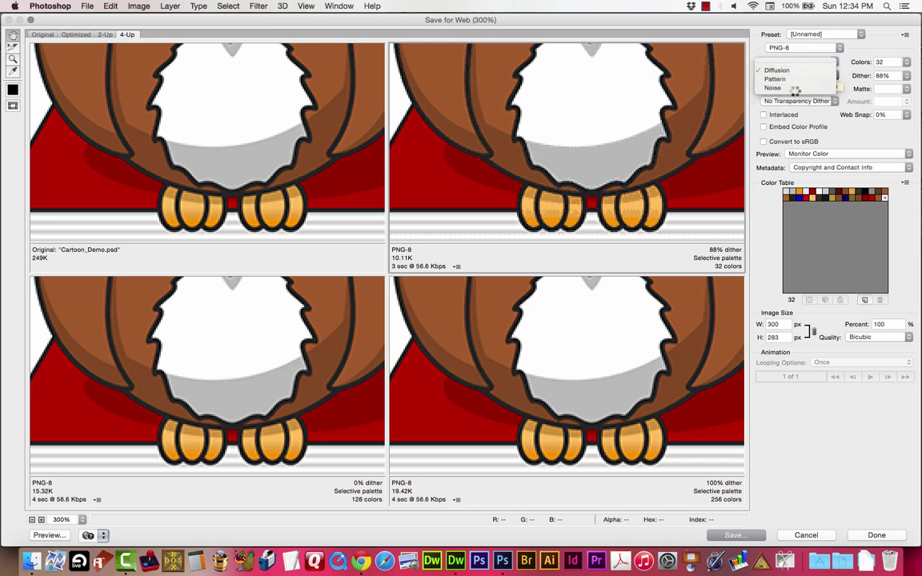
left_click(793, 75)
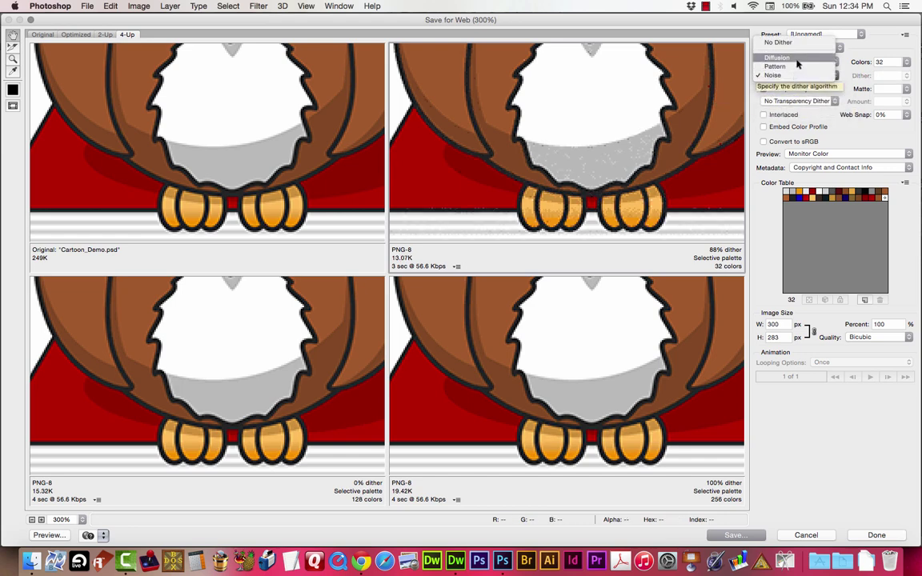
left_click(776, 57)
Compare the 32-color Diffusion preview with the original around the owl's eyes, beak and feathers at 300%, and as a whole at 100%.
left_click_drag(539, 136, 576, 218)
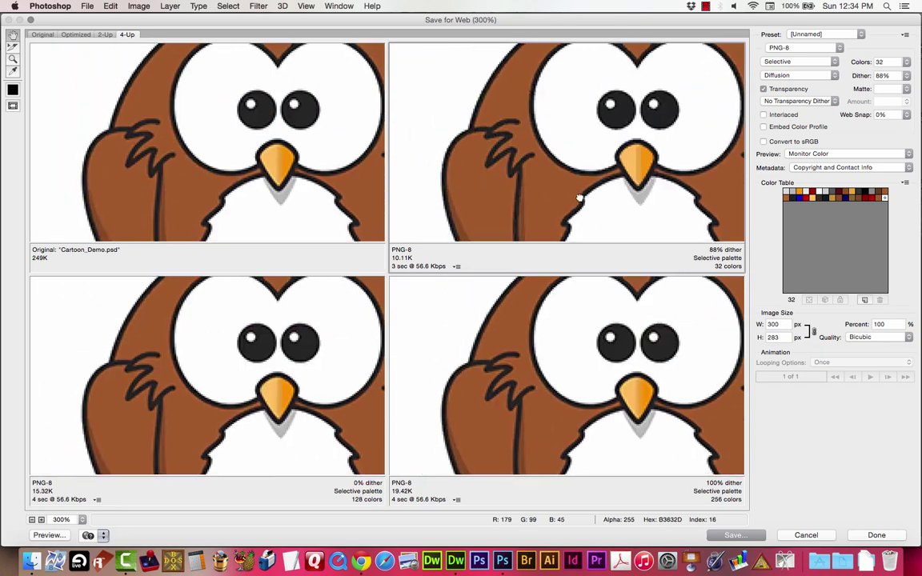
left_click_drag(660, 136, 577, 173)
left_click_drag(582, 171, 628, 137)
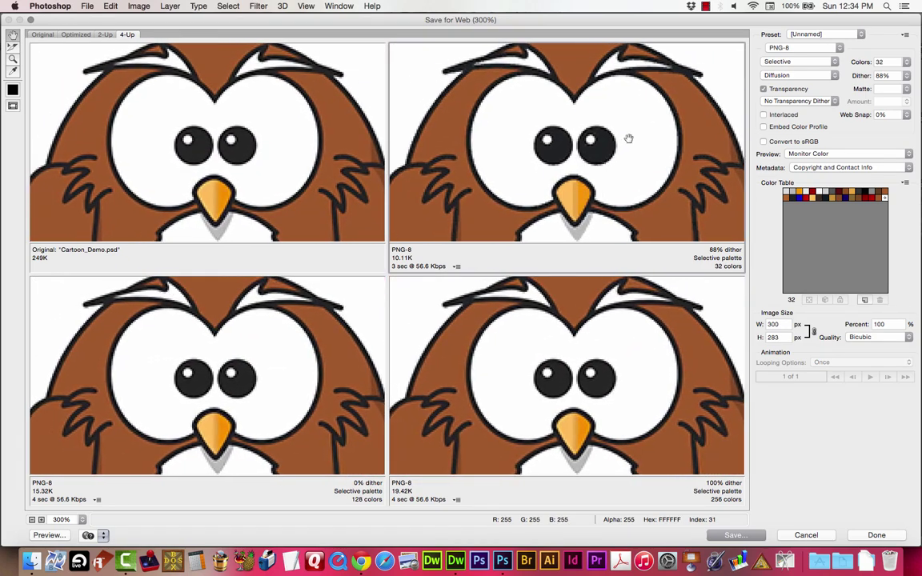
left_click_drag(523, 164, 560, 171)
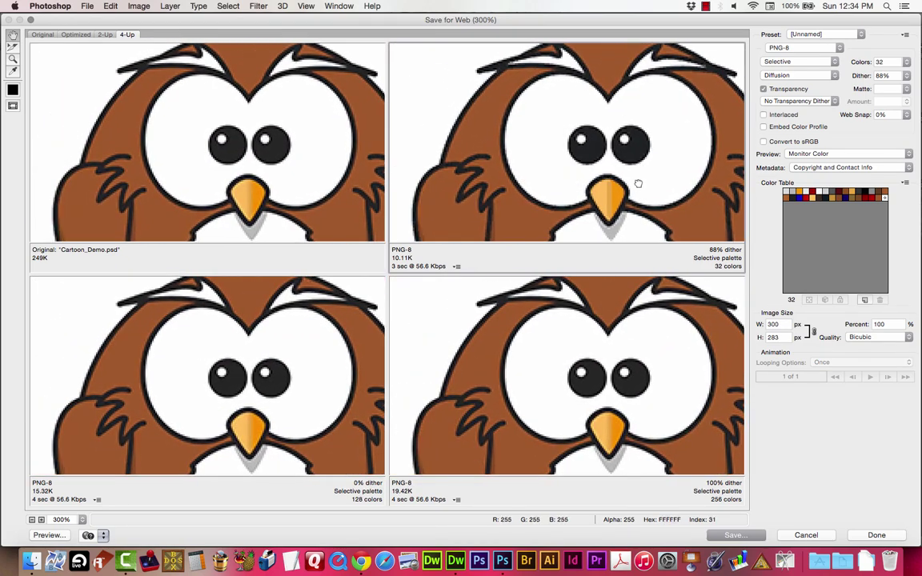
left_click_drag(638, 183, 623, 169)
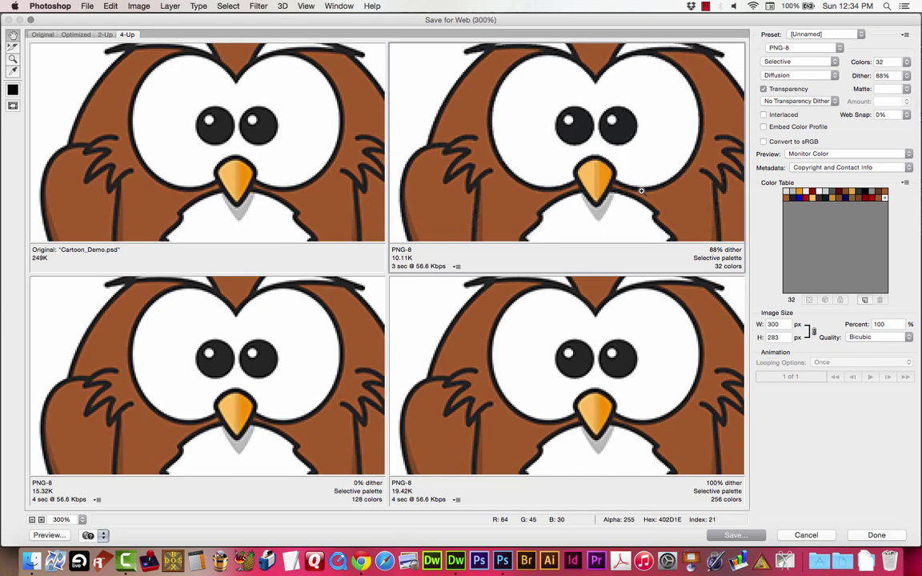
key("super+0")
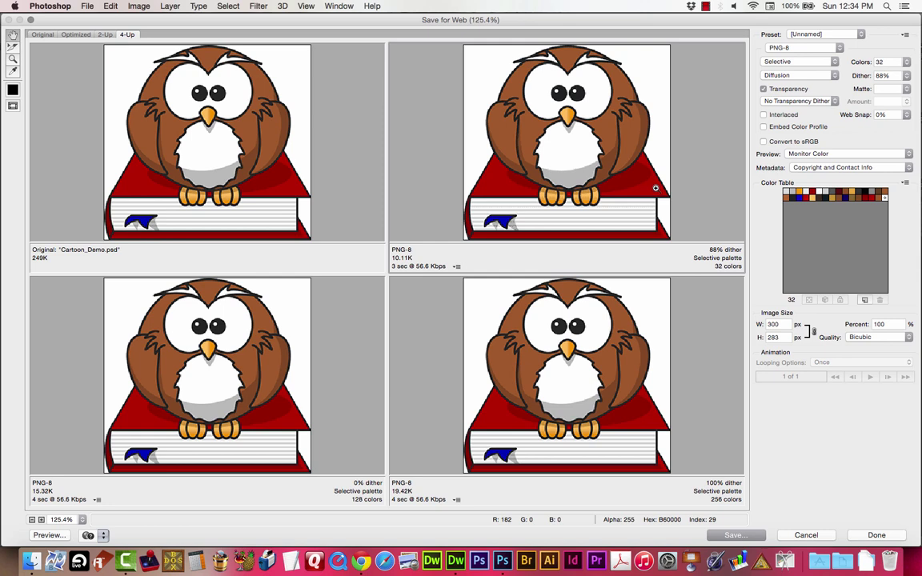
key("super+1")
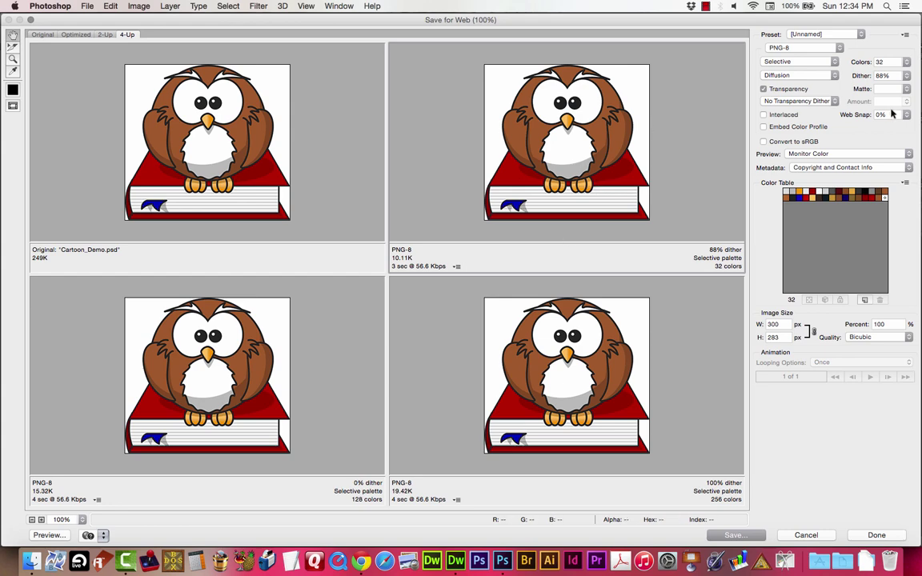
Try 16 colors with Diffusion dithering at actual size and return the preview to 32 colors.
left_click(906, 62)
left_click(890, 97)
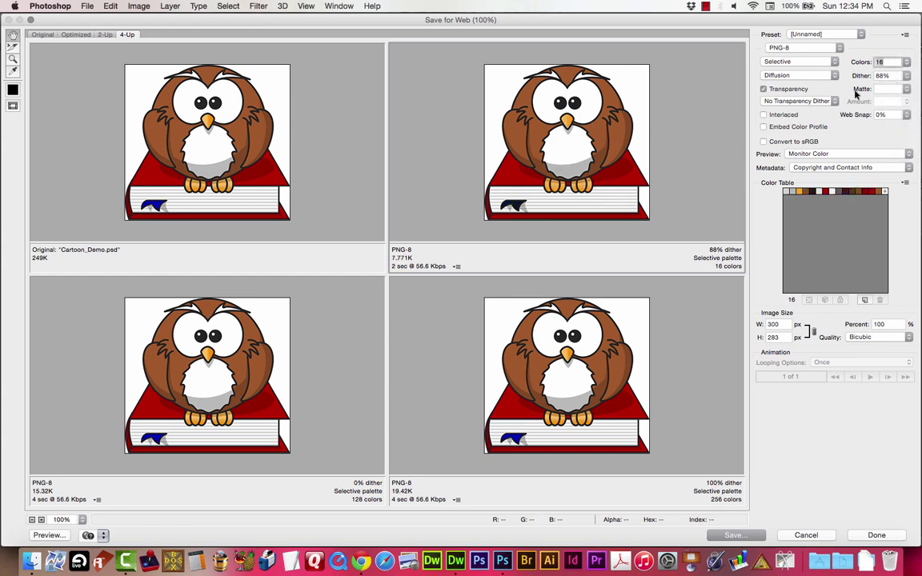
left_click(907, 61)
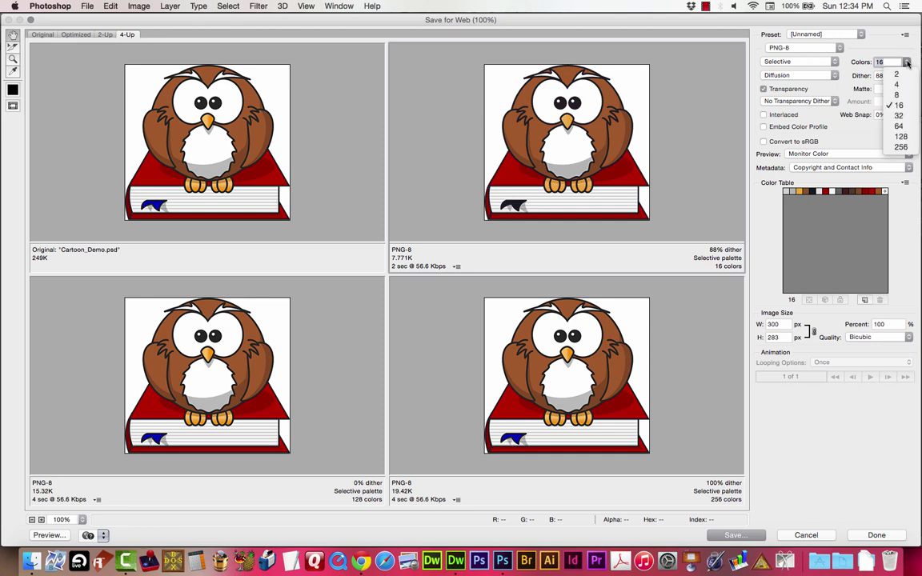
left_click(890, 108)
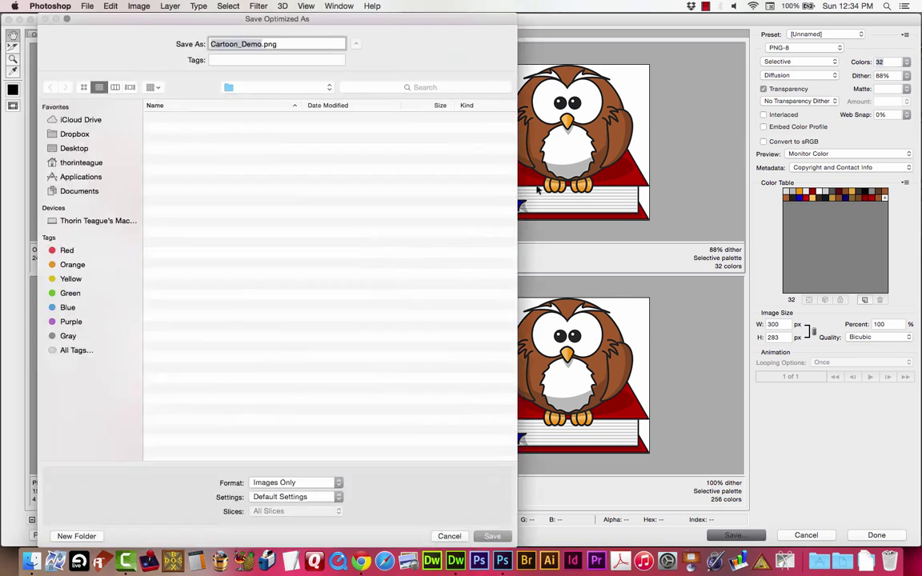
Save the optimized PNG-8 in the graphics folder, adding an 8-bit suffix to the file name Cartoon_Demo.
left_click(261, 44)
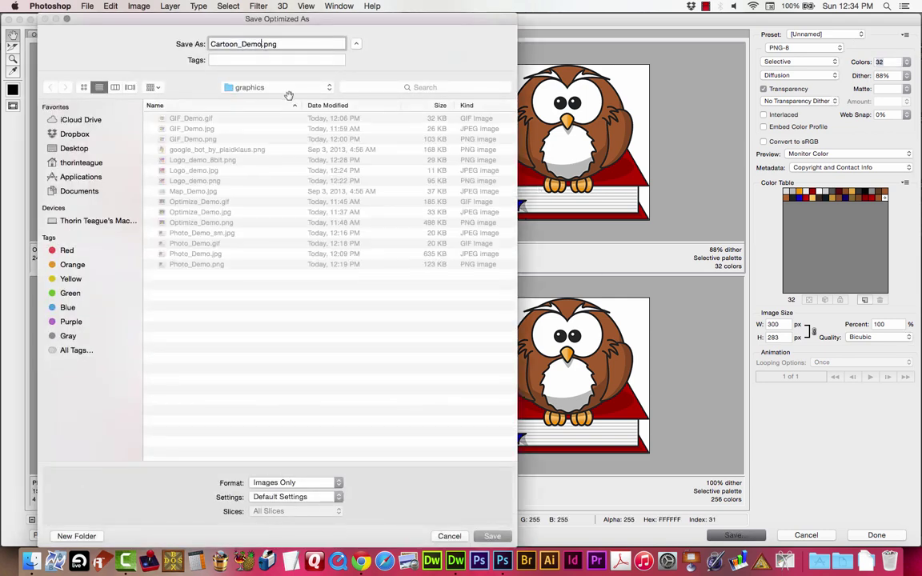
type("_")
type("bit")
type("8")
key("Return")
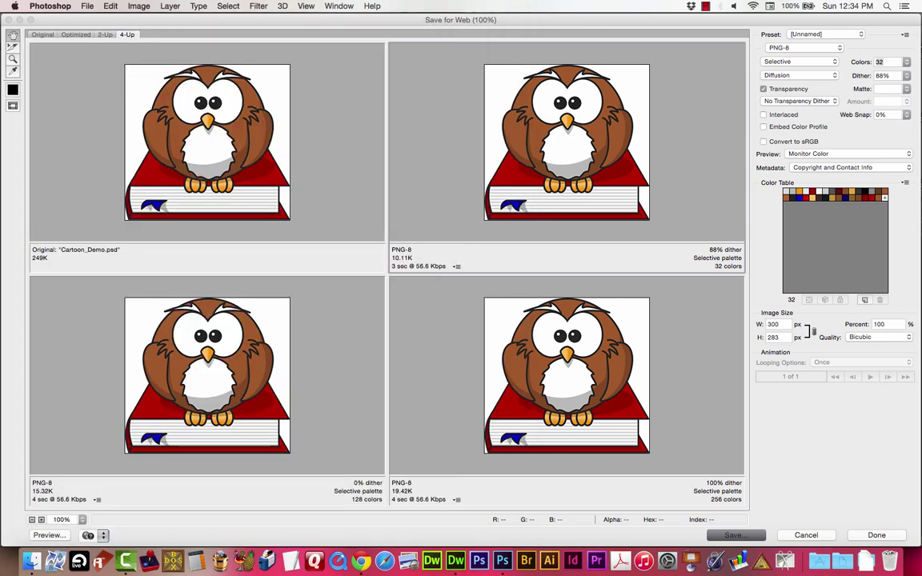
Switch to Dreamweaver, refresh the site files and link the Cartoon_Demo placeholder under GIF to graphics/Cartoon_Demo_8bit.png.
left_click(456, 561)
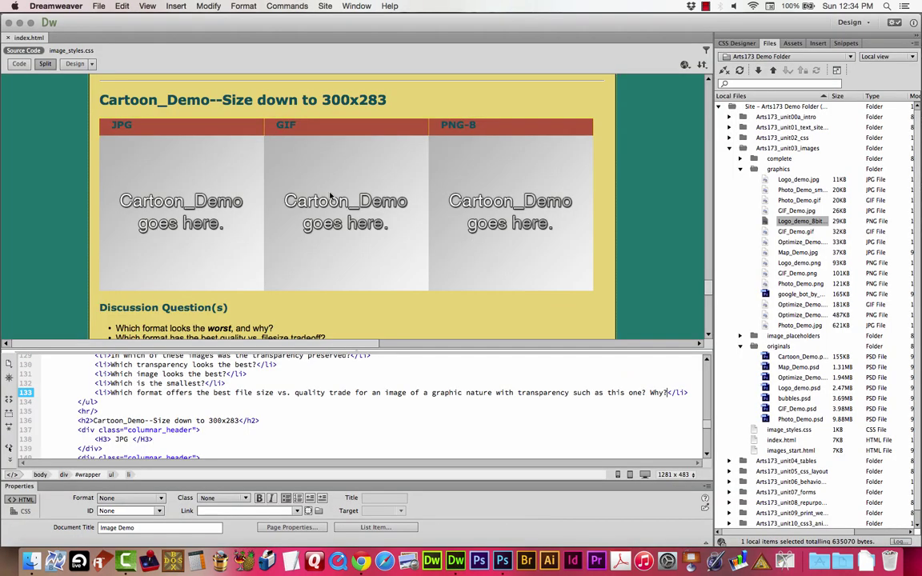
left_click(330, 195)
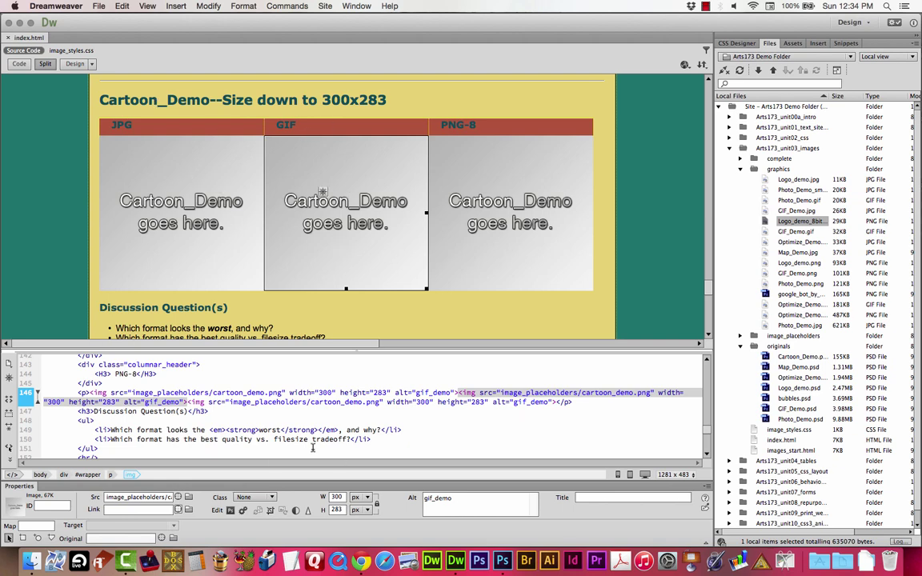
left_click_drag(180, 499, 164, 449)
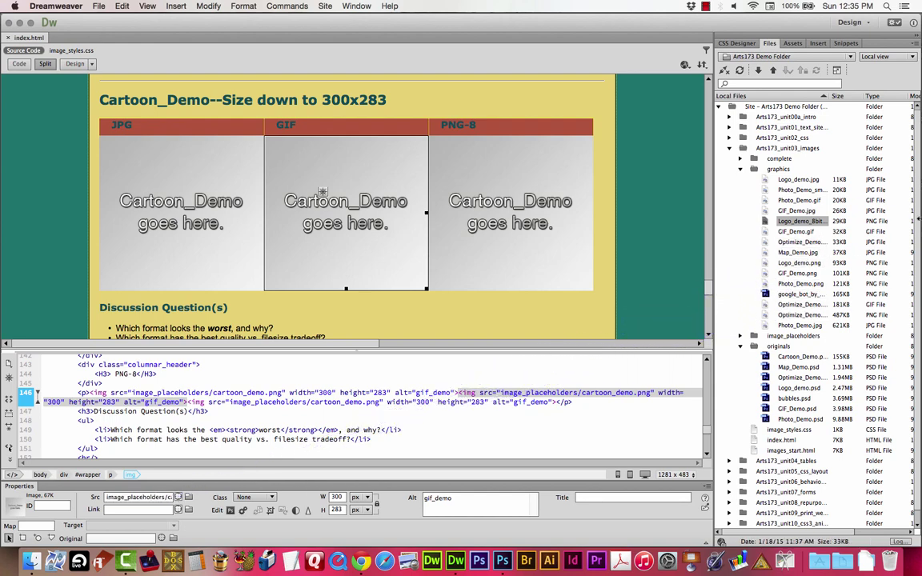
left_click(740, 70)
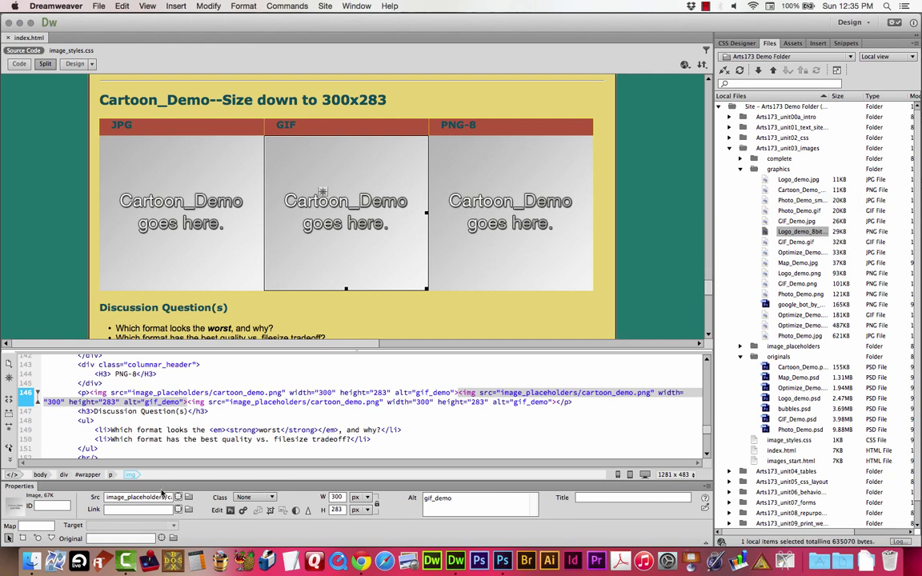
left_click_drag(178, 498, 764, 192)
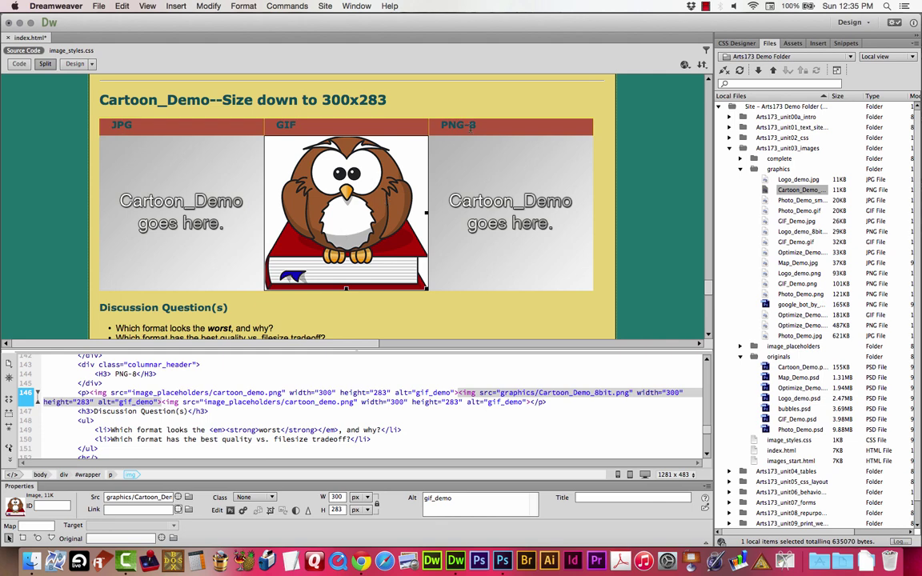
Replace the Cartoon_Demo placeholder under the PNG-8 heading with graphics/Cartoon_Demo_8bit.png.
left_click_drag(439, 125, 493, 125)
left_click(469, 125)
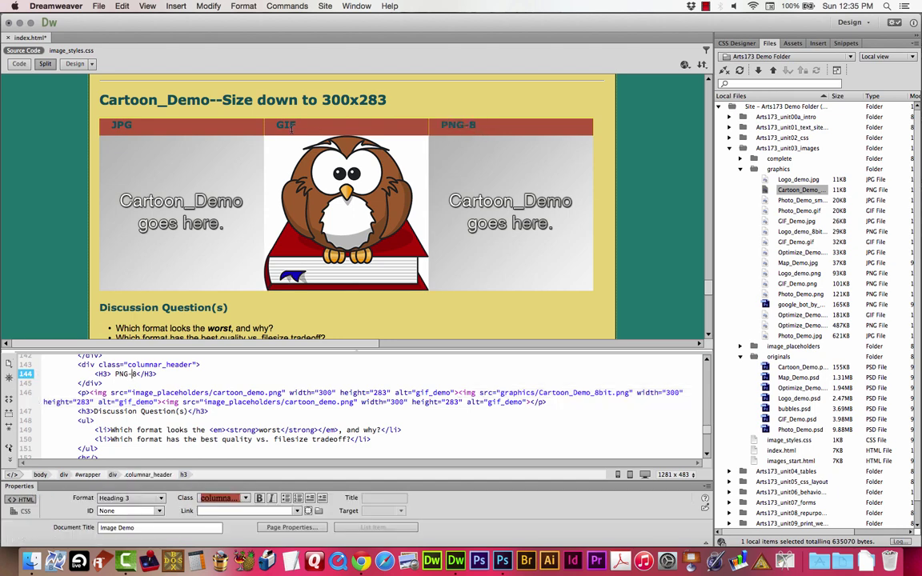
key("Home")
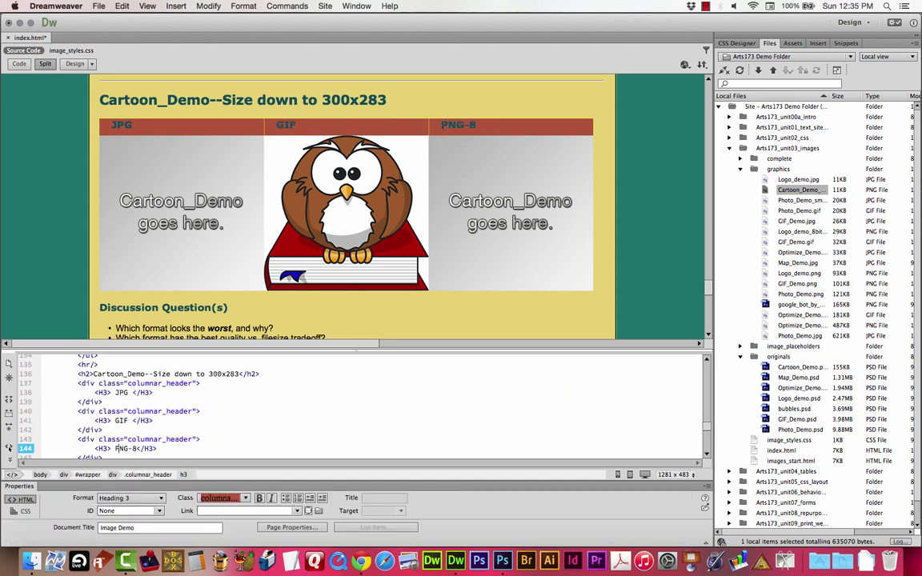
left_click(434, 170)
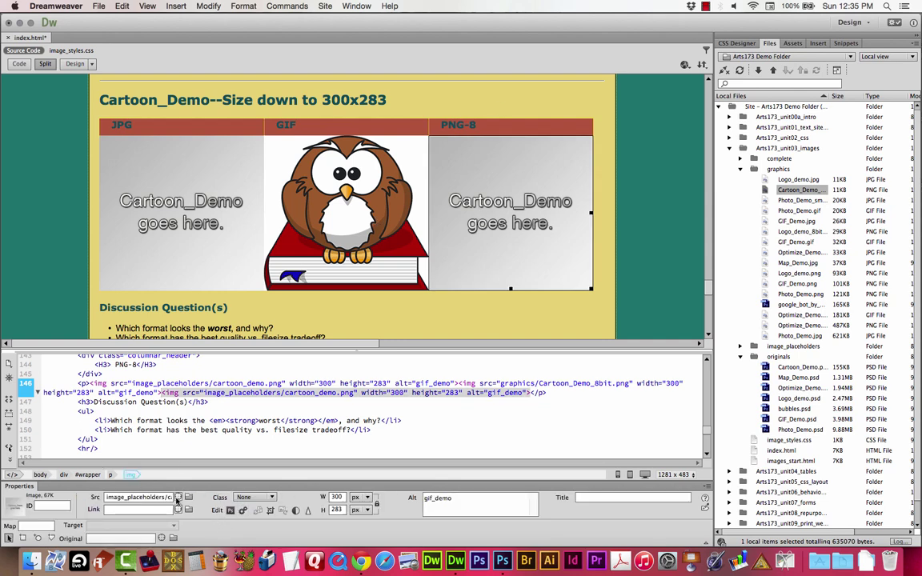
left_click_drag(178, 497, 772, 192)
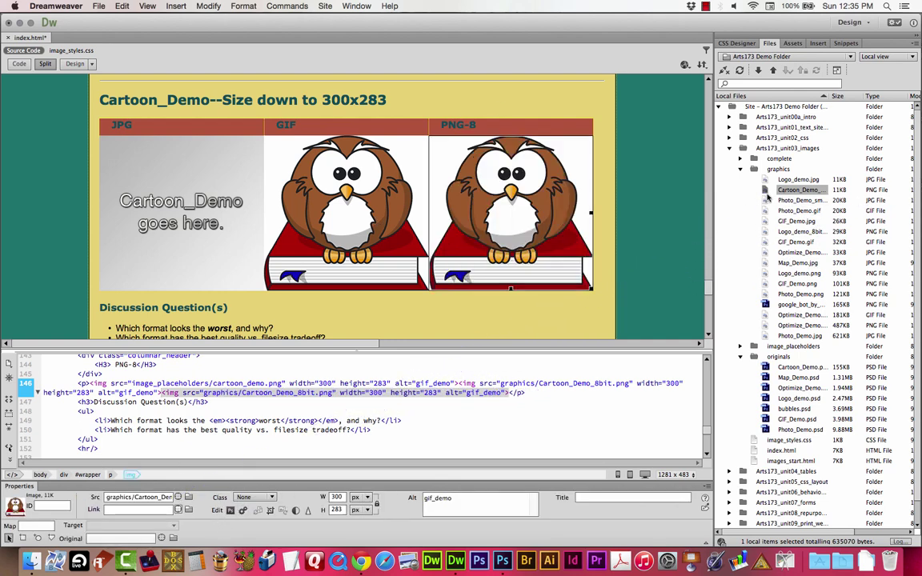
left_click(352, 181)
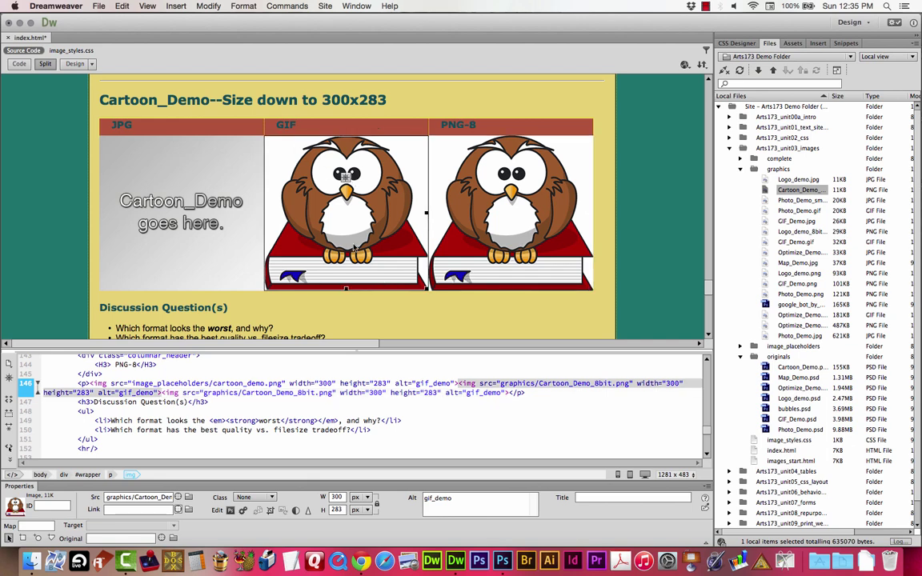
Switch to Photoshop and export the owl for web as GIF 32 Dithered without transparency, saving Cartoon_Demo.gif in the graphics folder.
left_click(503, 560)
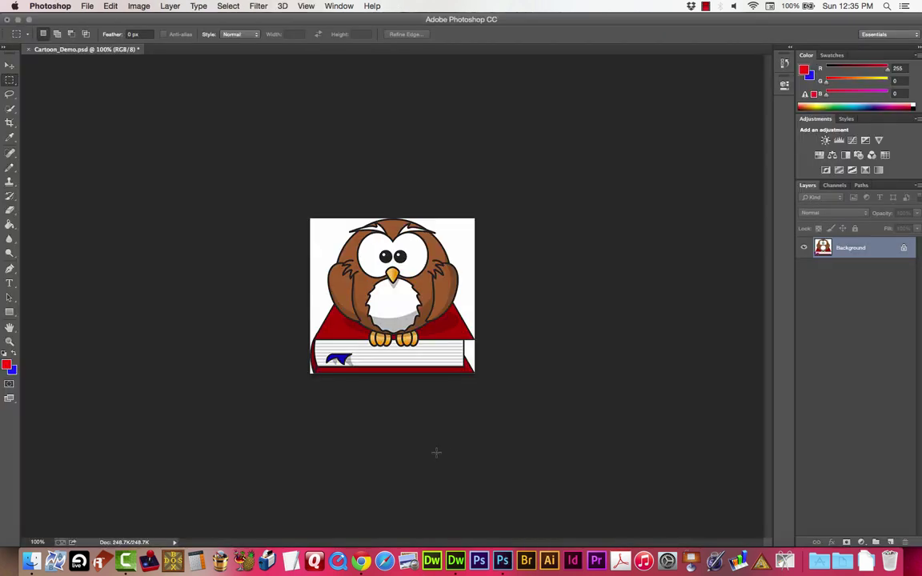
key("super+alt+shift+s")
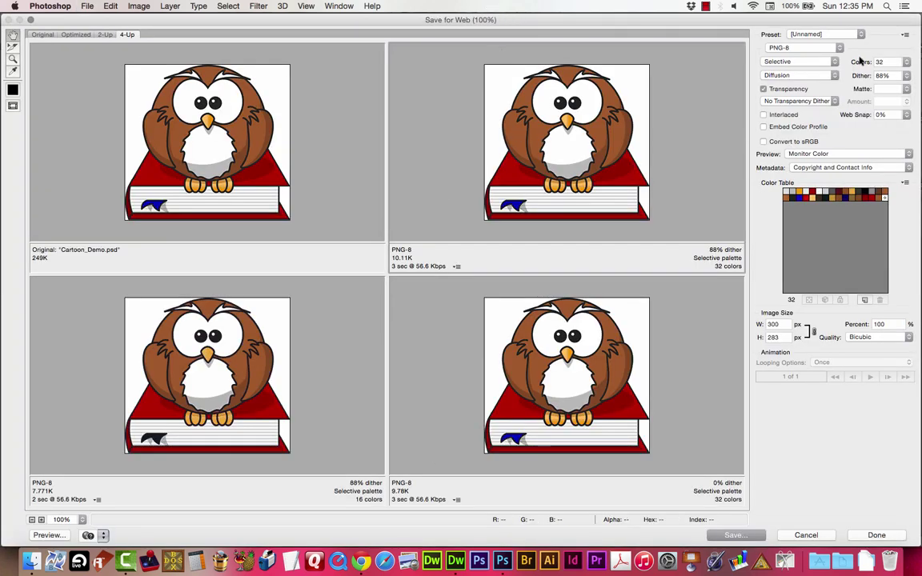
left_click(831, 34)
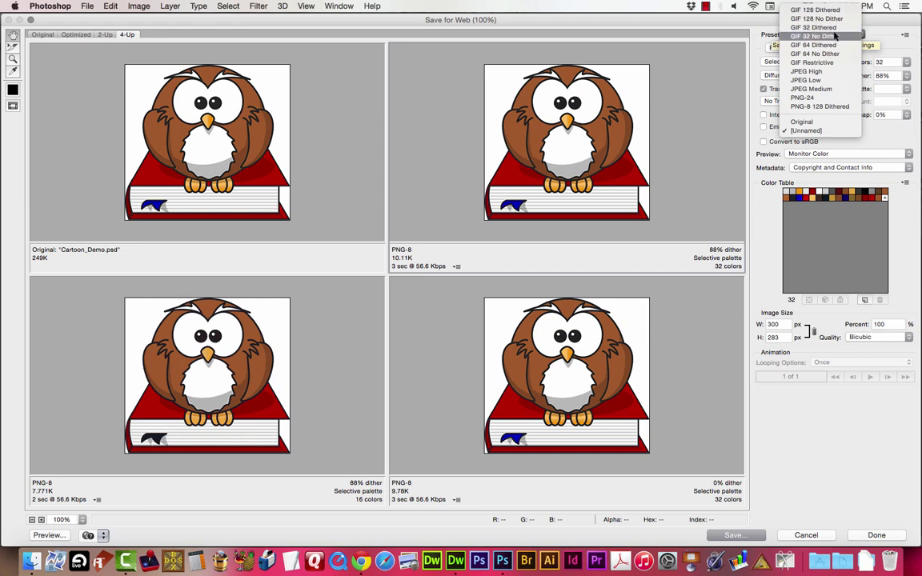
left_click(834, 28)
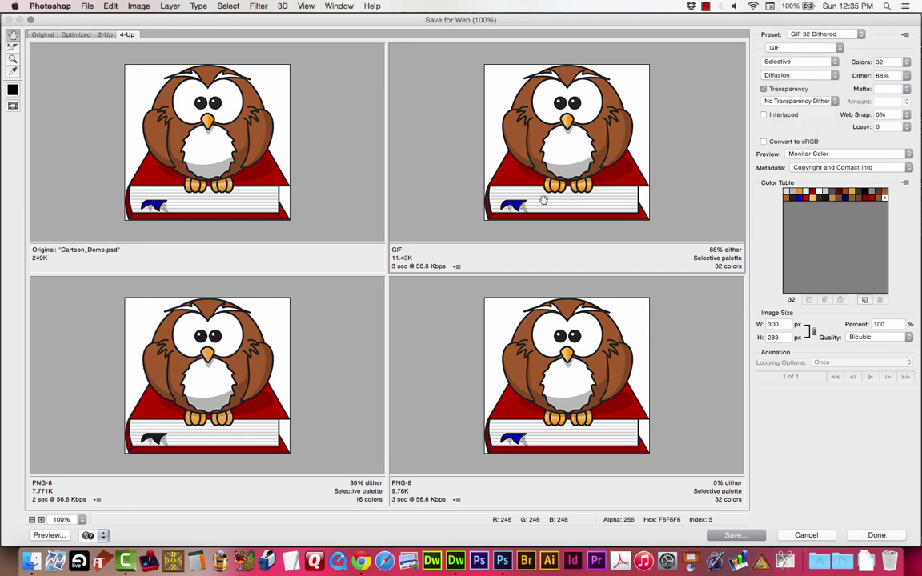
left_click(802, 77)
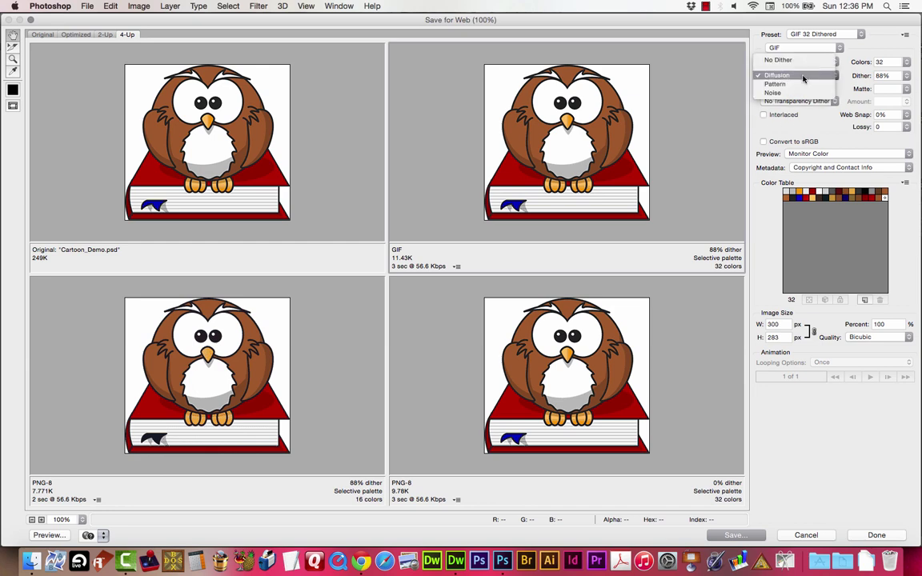
left_click(803, 78)
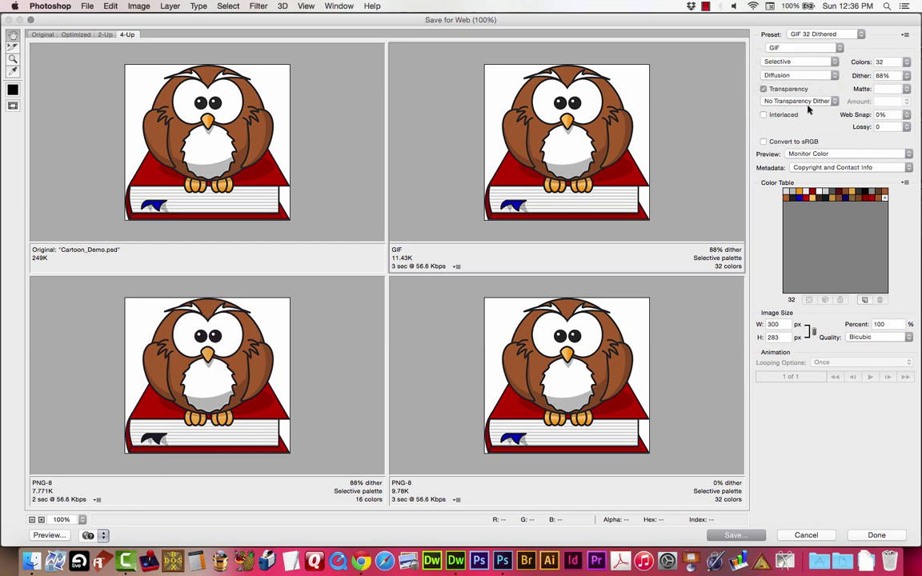
left_click(764, 89)
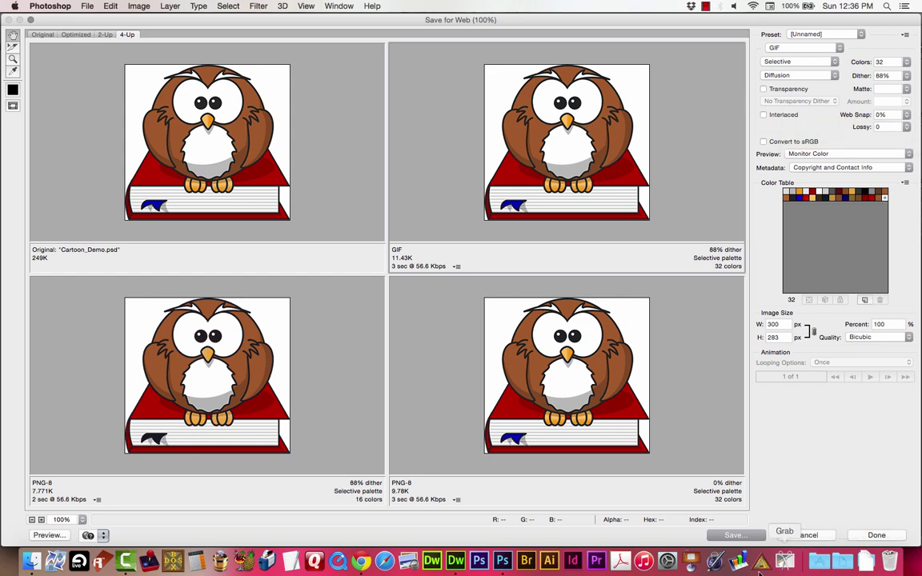
key("Return")
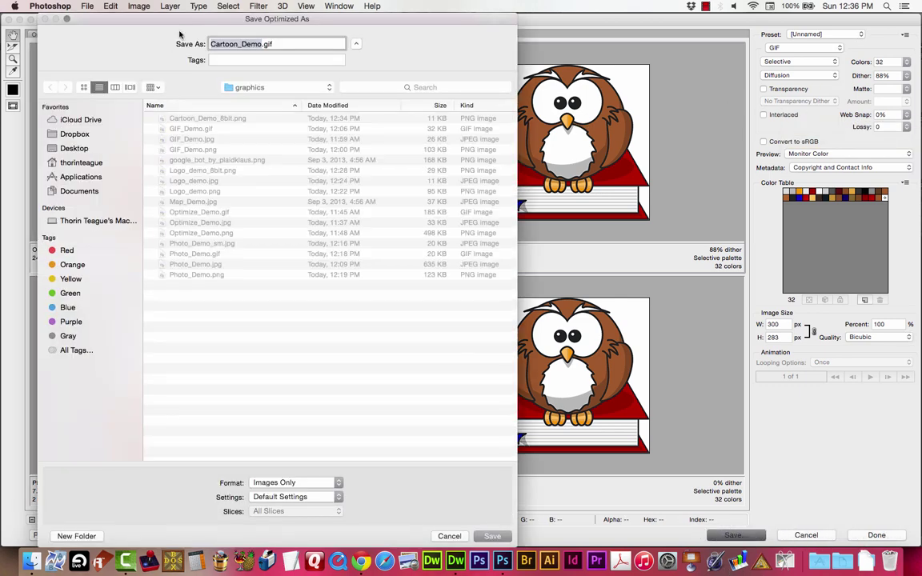
left_click(492, 537)
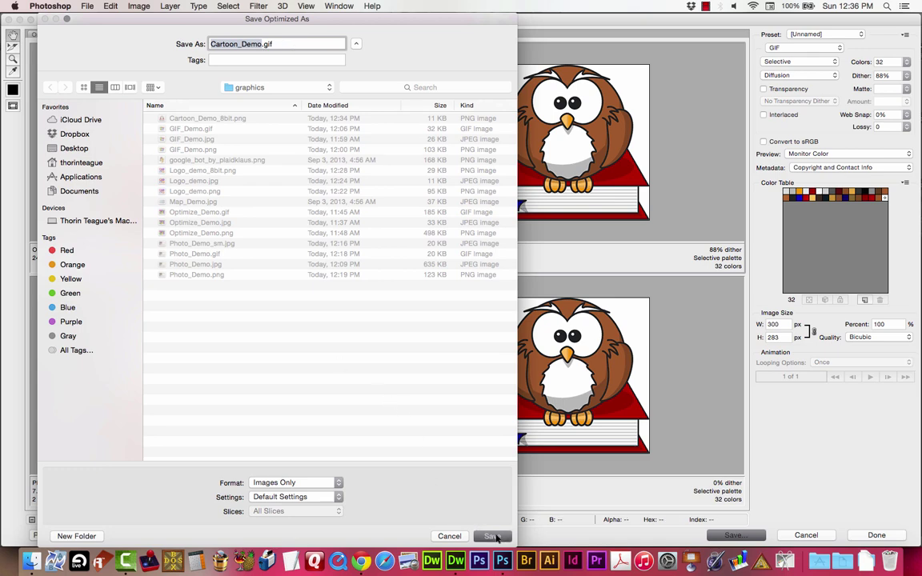
Switch to Dreamweaver and set the source of the owl image under the GIF heading to graphics/Cartoon_Demo.gif.
left_click(456, 561)
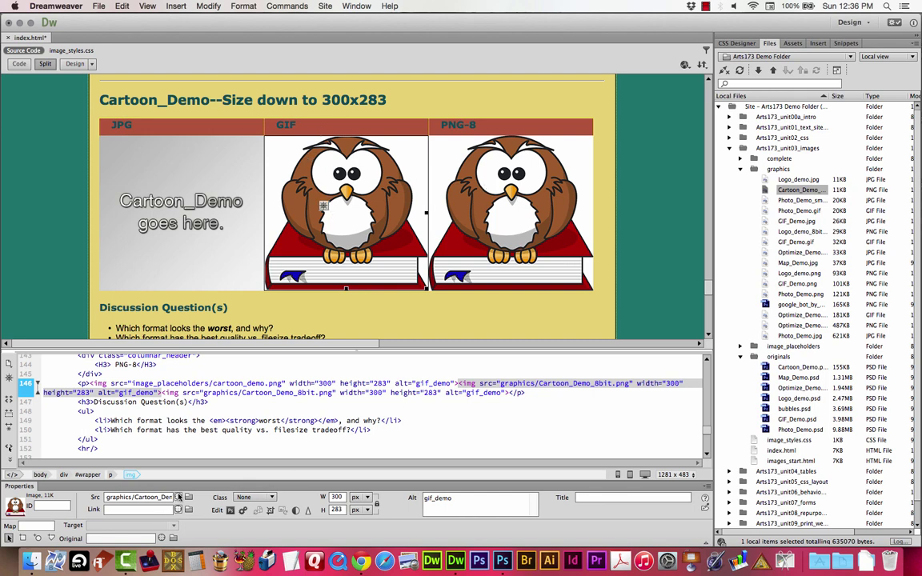
left_click_drag(178, 497, 259, 429)
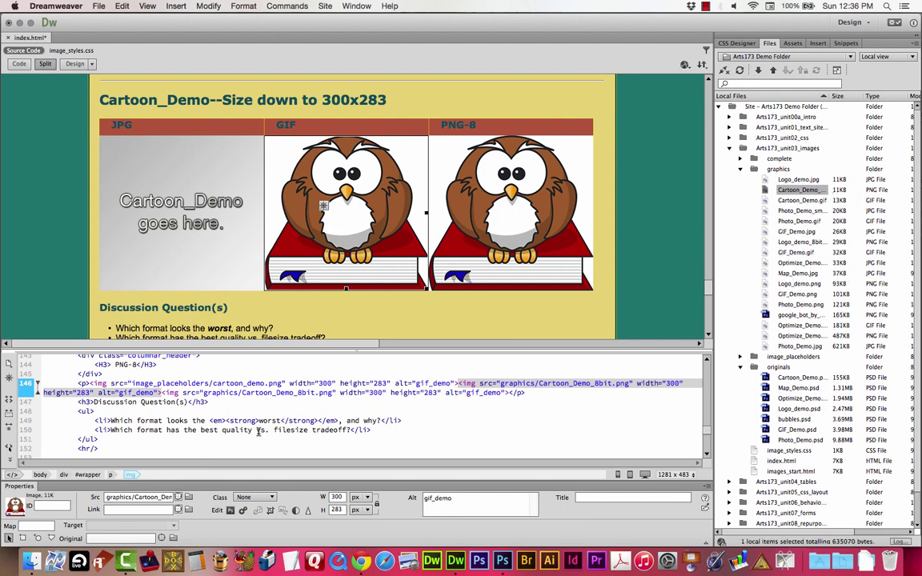
left_click_drag(177, 497, 764, 204)
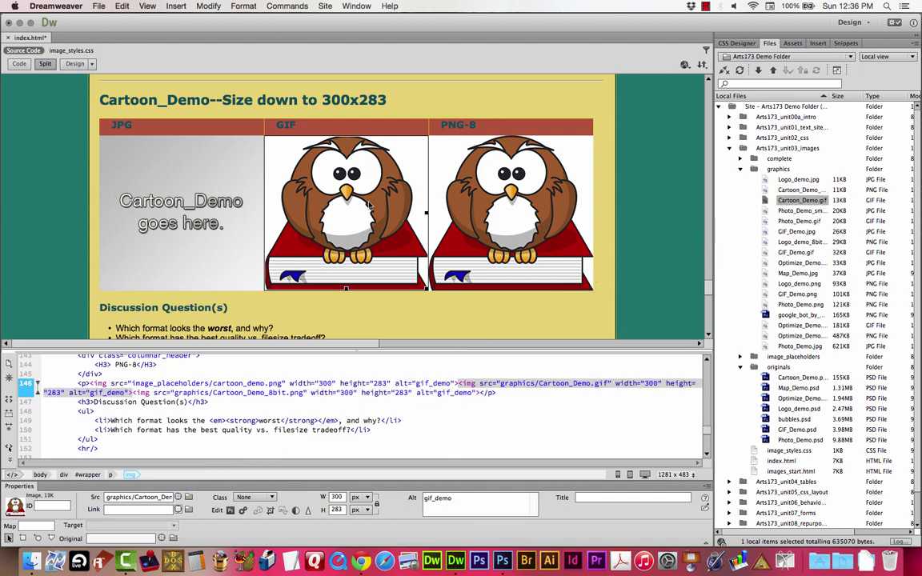
Switch to Photoshop and export the owl for web with the JPEG Low preset, saving Cartoon_Demo.jpg in the graphics folder.
left_click(503, 564)
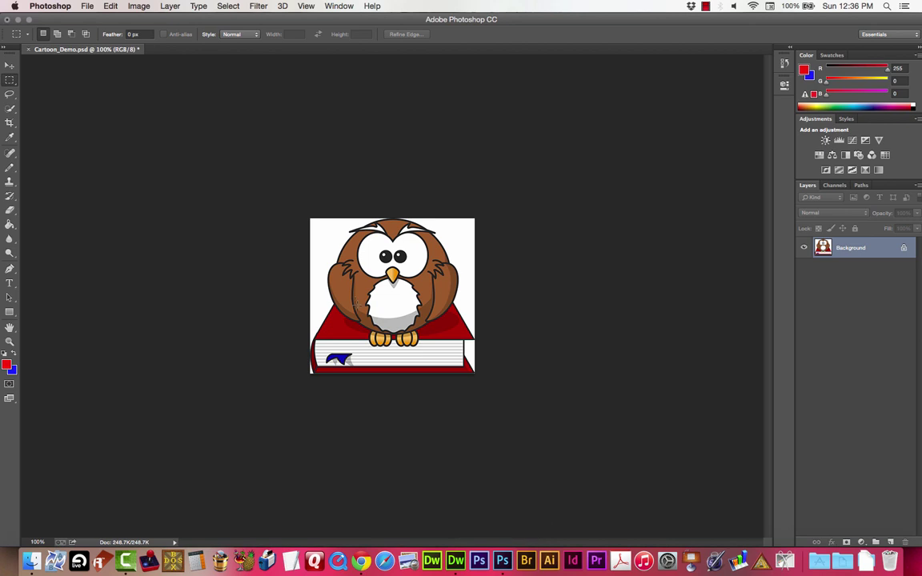
key("super+alt+shift+s")
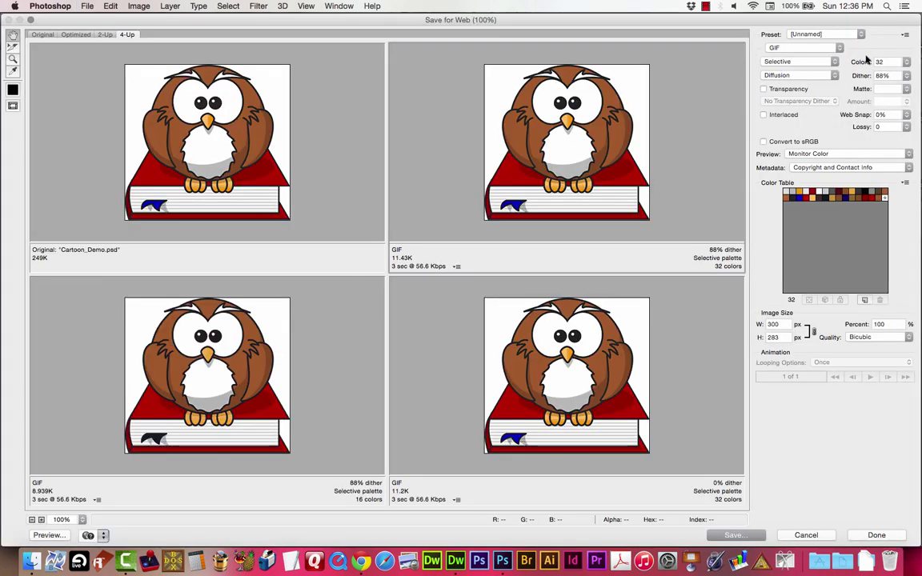
left_click(828, 34)
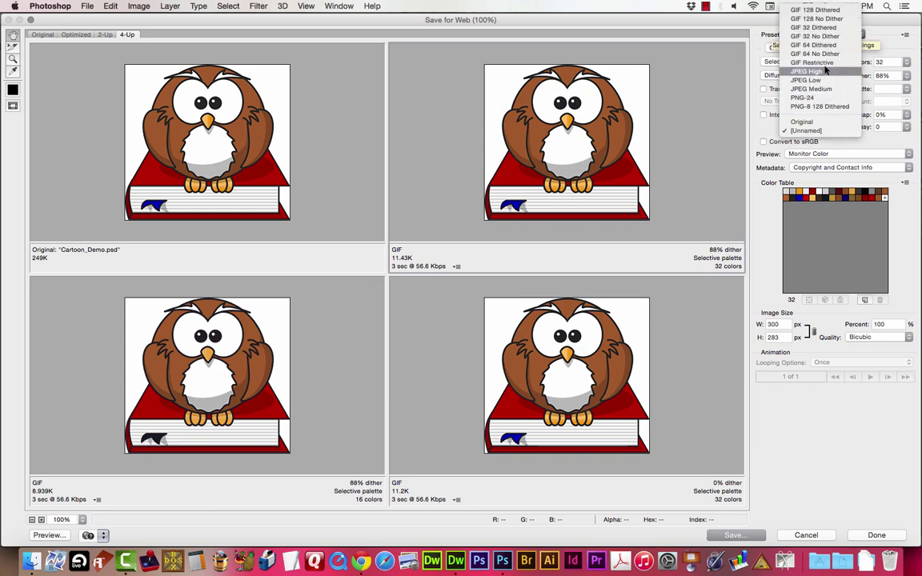
scroll(868, 92, "down", 1)
left_click(807, 68)
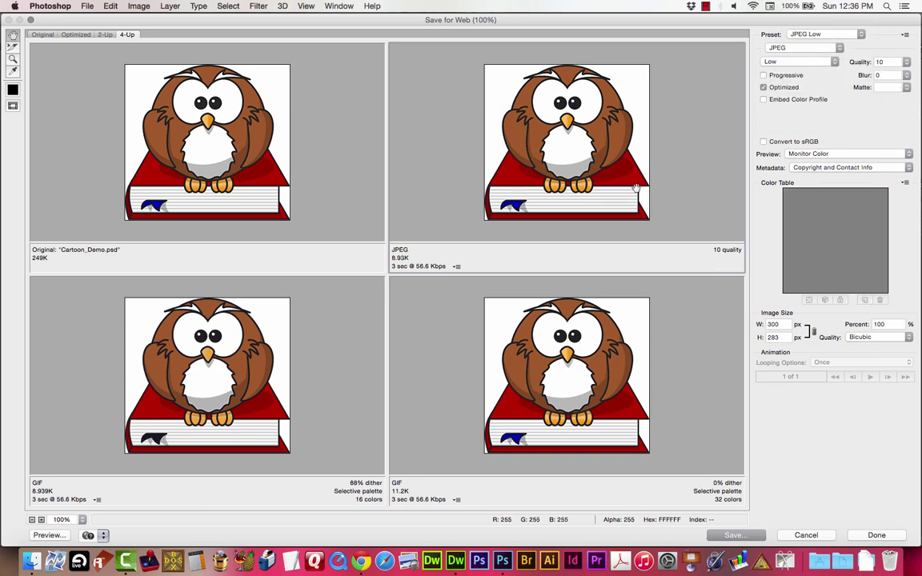
key("super+plus")
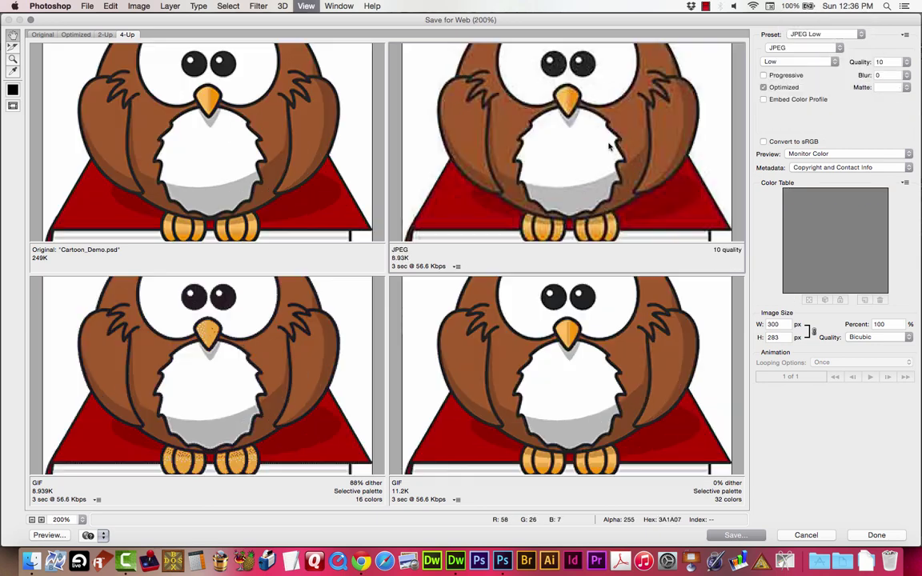
left_click_drag(581, 151, 525, 140)
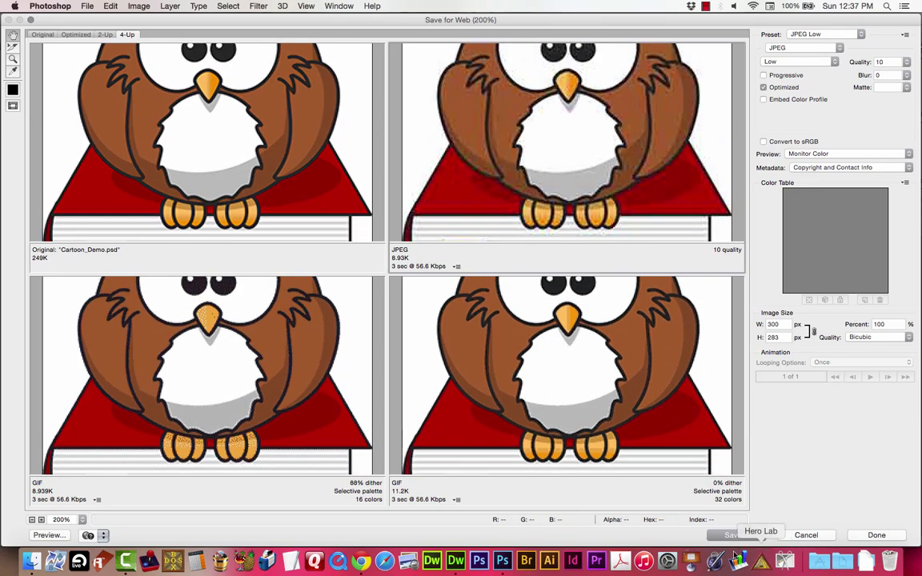
left_click(729, 537)
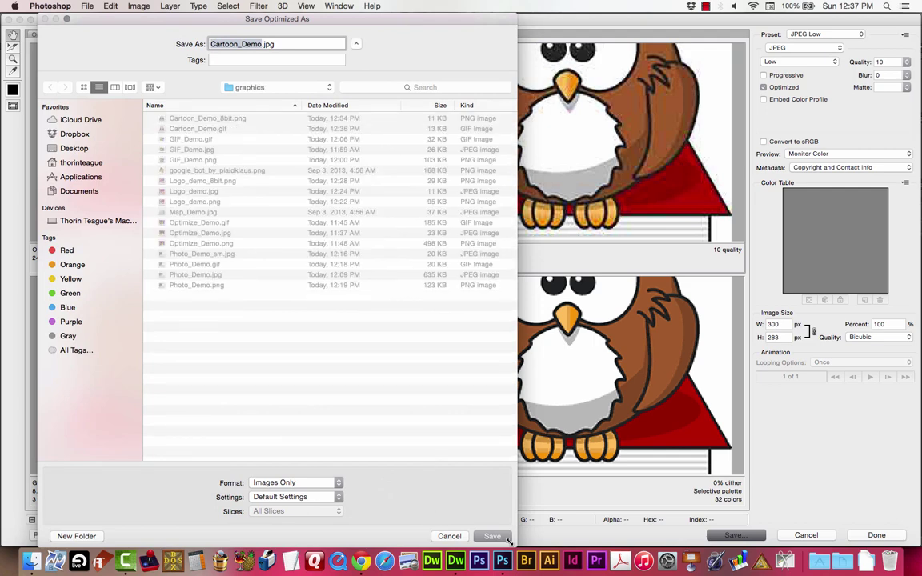
left_click(494, 537)
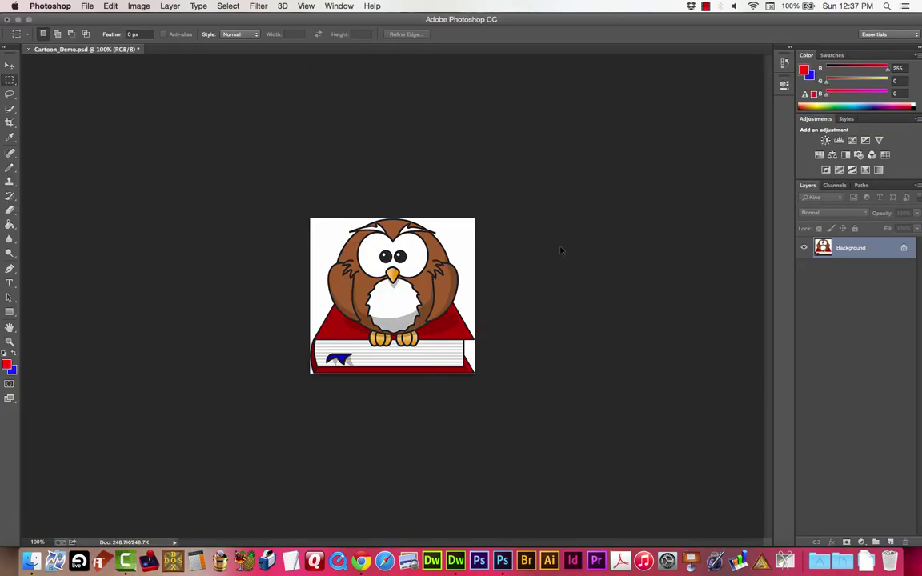
Switch to Dreamweaver and replace the Cartoon_Demo placeholder under the JPG heading with graphics/Cartoon_Demo.jpg.
left_click(455, 560)
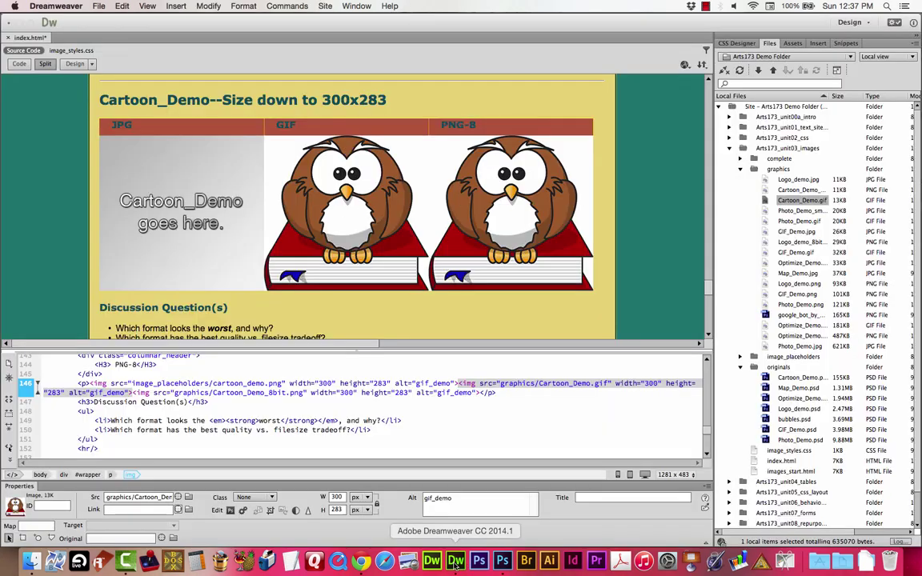
left_click(172, 200)
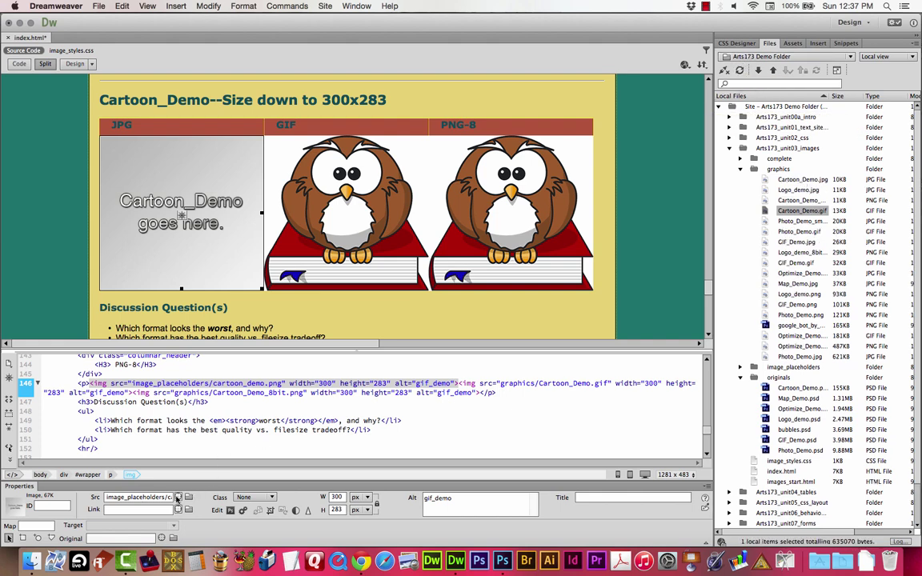
left_click_drag(178, 497, 796, 180)
Compare the JPG, GIF and PNG-8 owls with regard to the discussion question about which format looks worst.
scroll(273, 256, "down", 2)
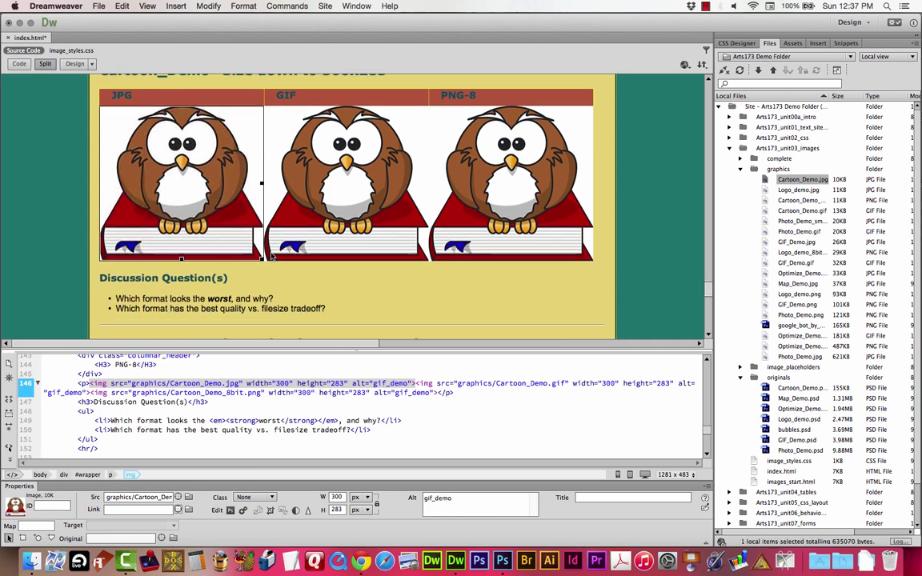
left_click_drag(273, 299, 117, 297)
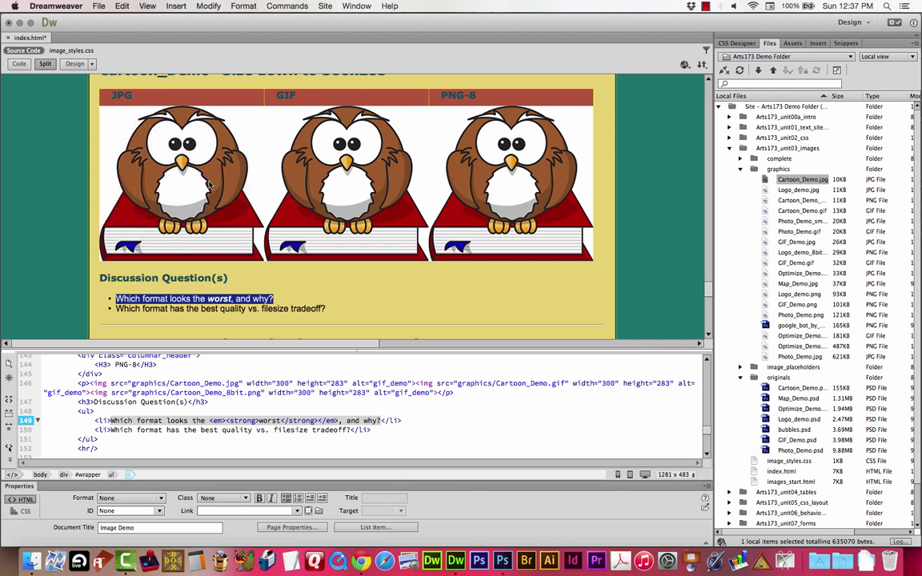
left_click(289, 300)
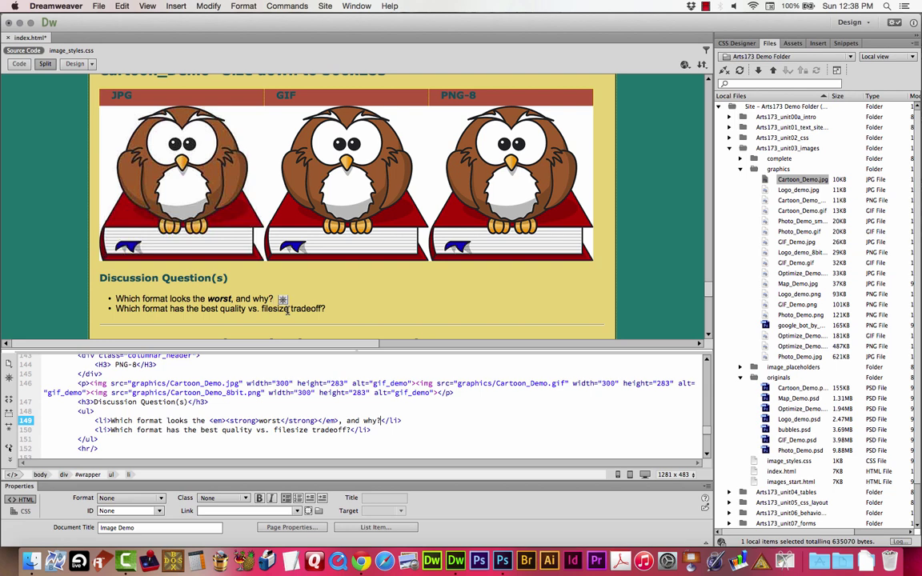
Compare the GIF and PNG-8 owls' quality and file size with regard to the discussion question about the best quality versus filesize tradeoff.
left_click(346, 165)
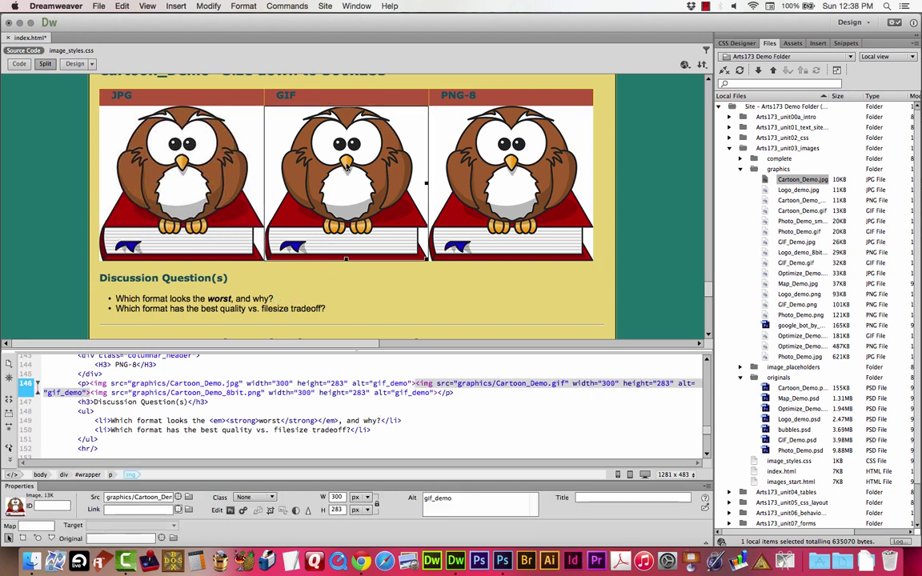
left_click(455, 132)
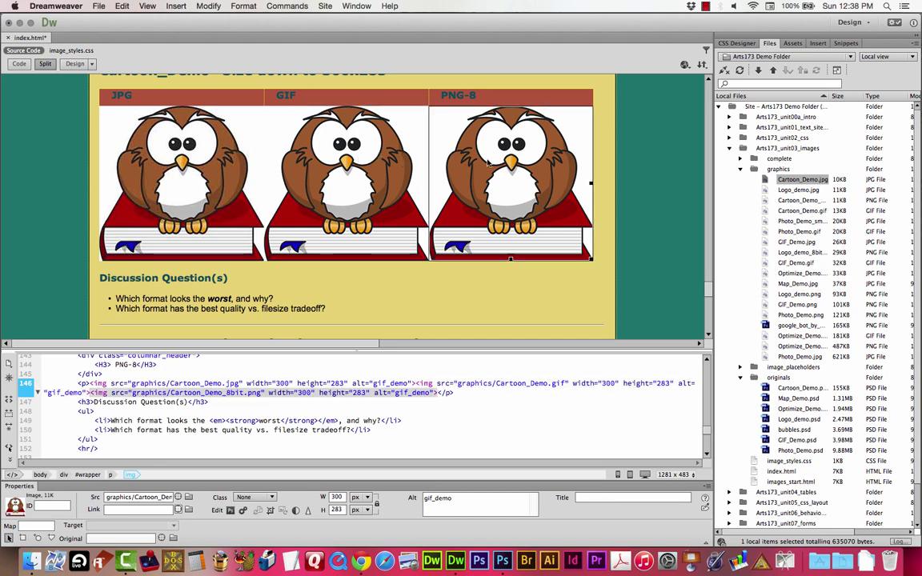
left_click(362, 160)
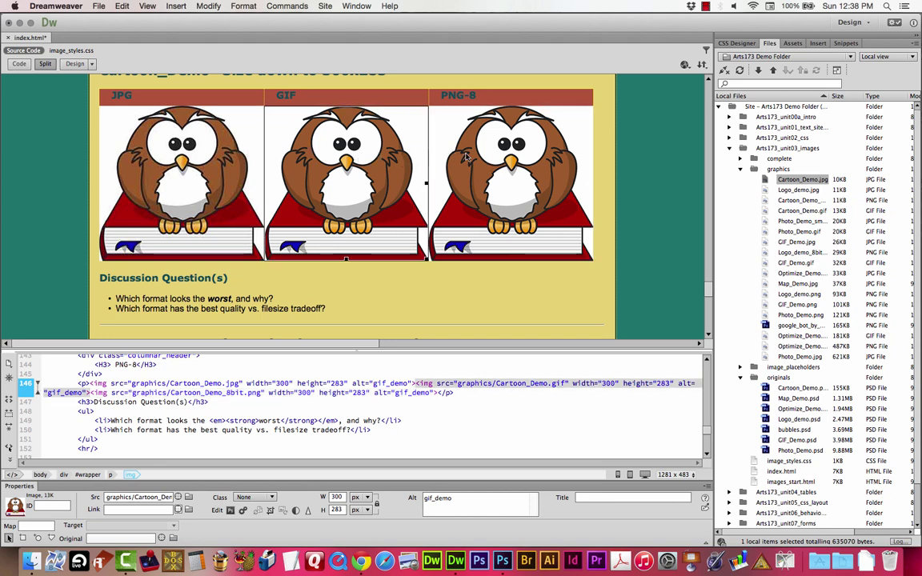
left_click(422, 141)
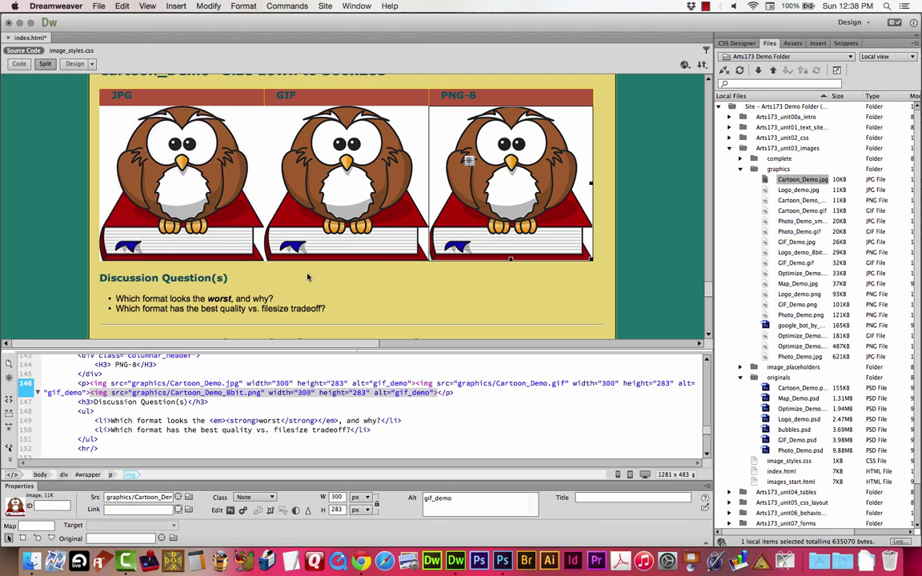
left_click(327, 181)
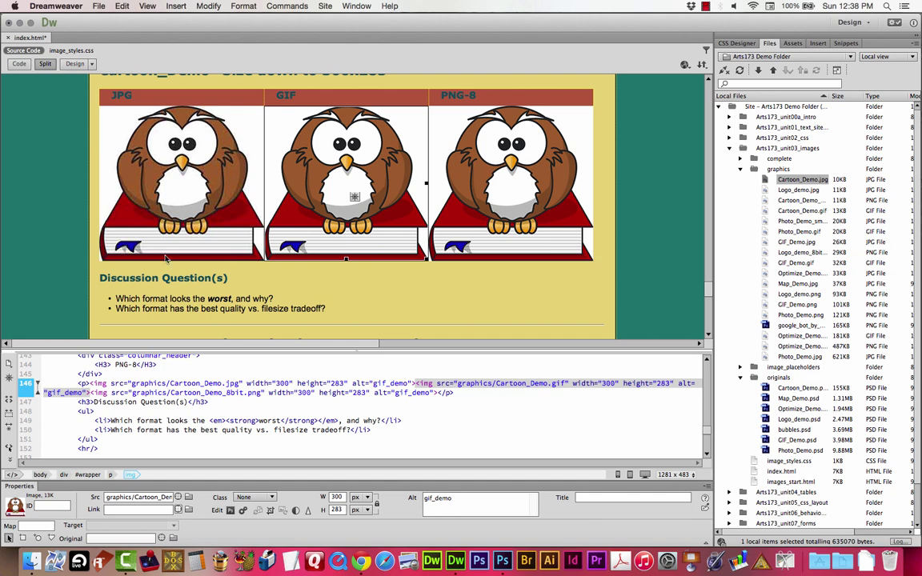
double_click(130, 279)
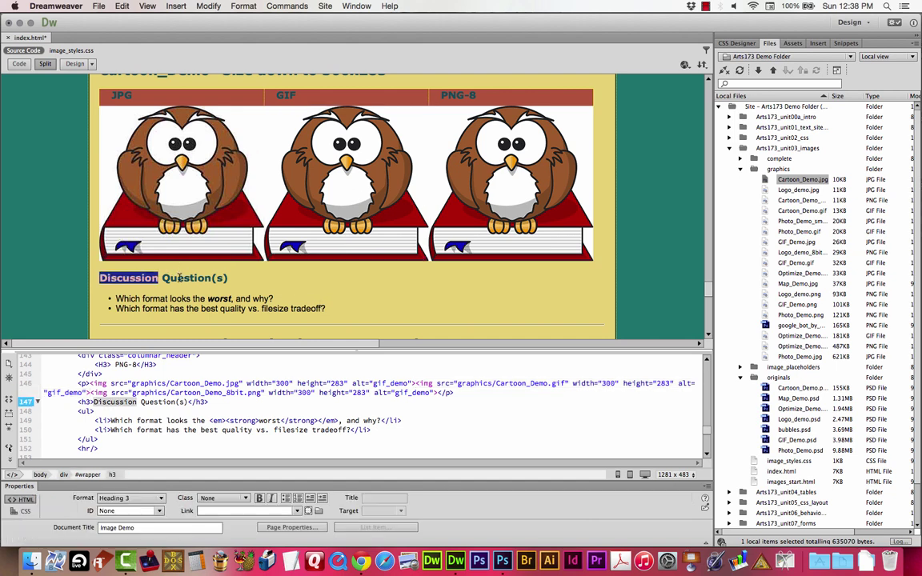
double_click(187, 278)
left_click(264, 279)
Examine the Map_Demo section about applying navigation hotspots with an image map, including its heading and button image.
scroll(286, 267, "down", 5)
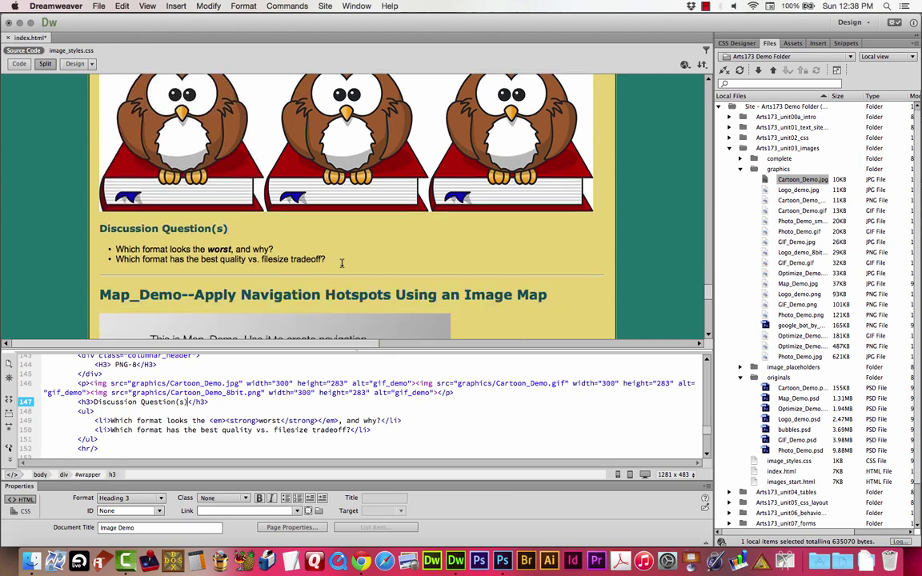
scroll(387, 194, "up", 5)
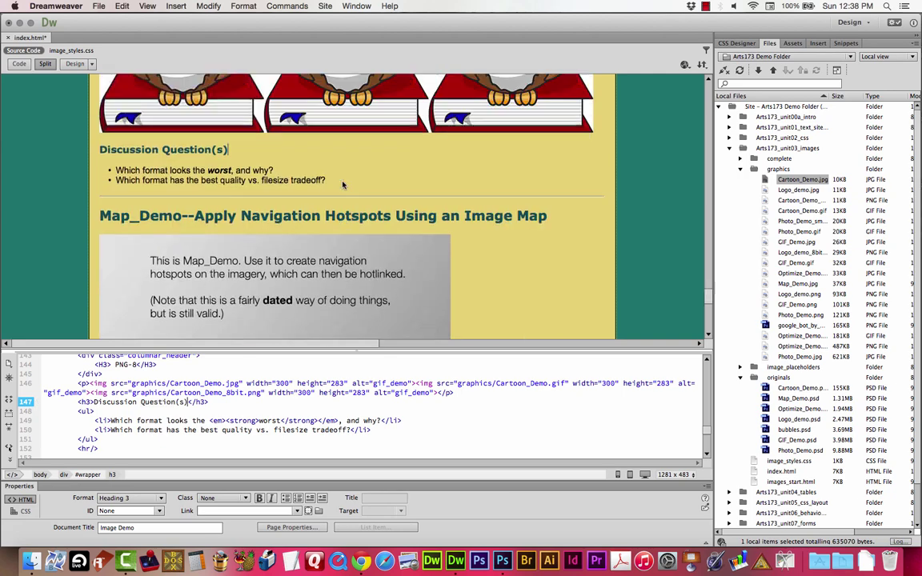
scroll(386, 193, "down", 5)
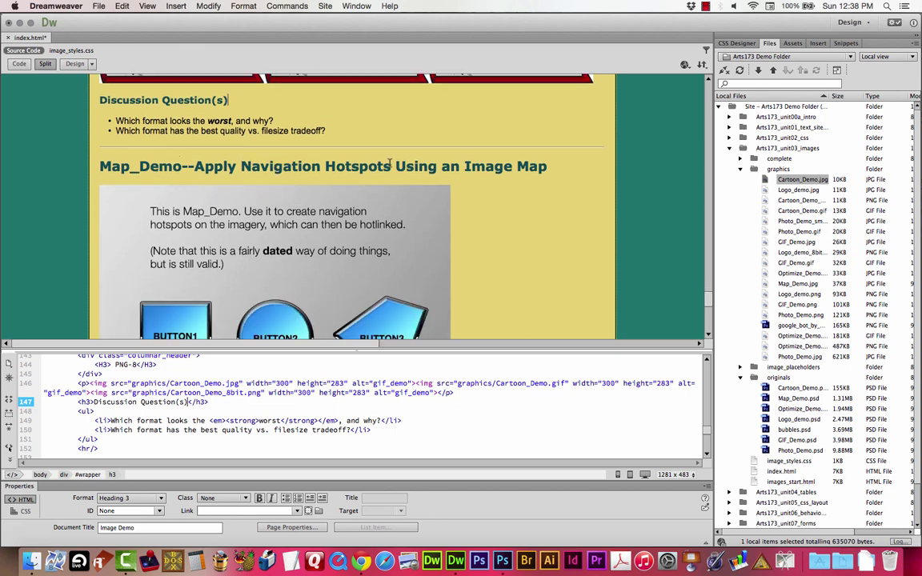
scroll(240, 144, "down", 1)
scroll(207, 147, "down", 1)
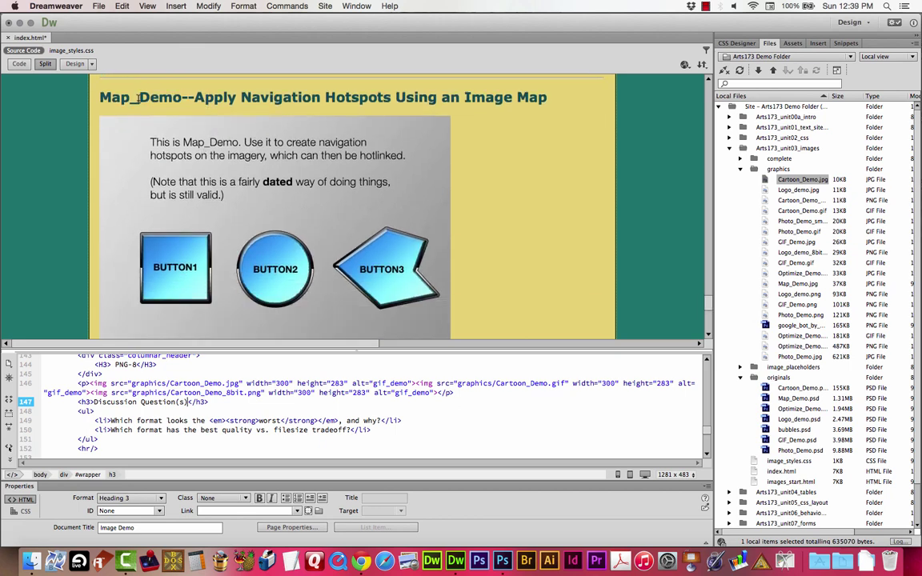
left_click_drag(109, 97, 499, 94)
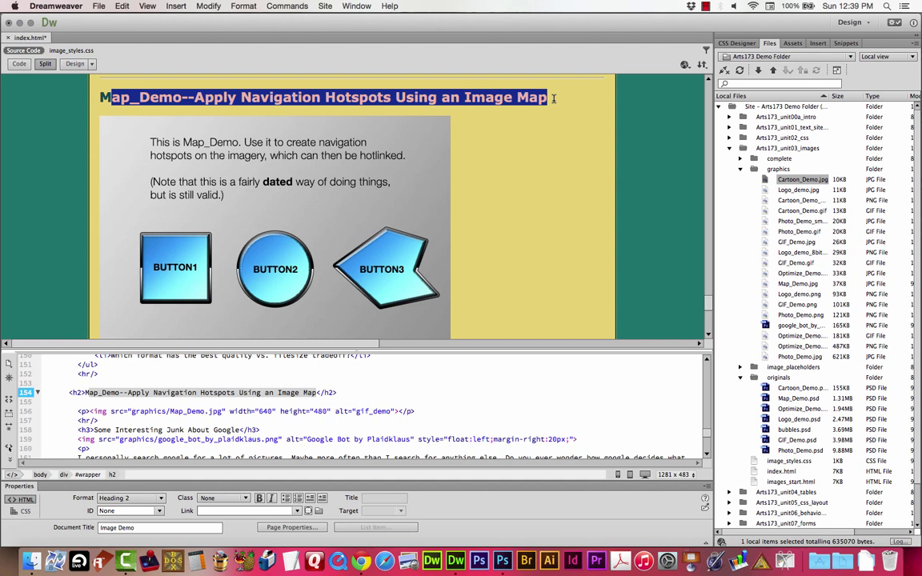
left_click(463, 97)
scroll(496, 161, "down", 1)
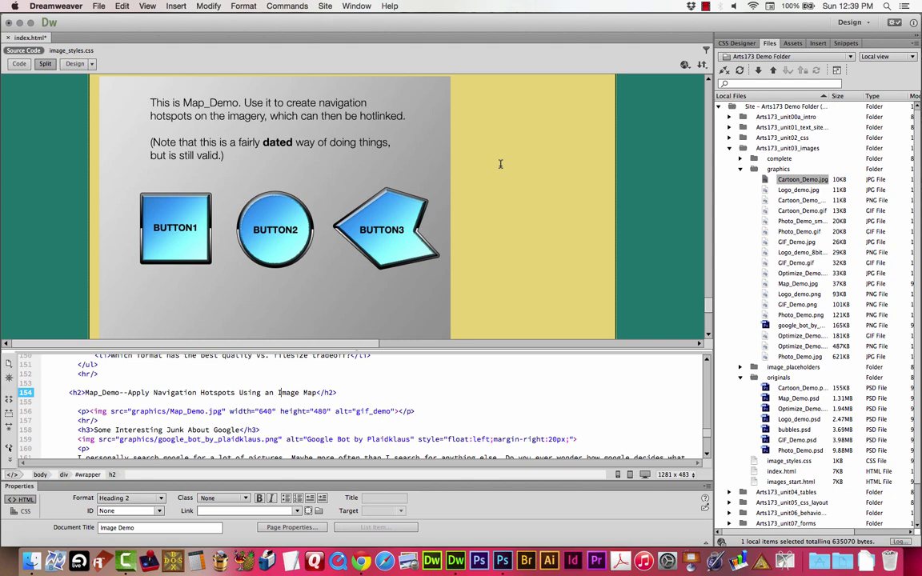
Name the Map_Demo image's map nav and draw a rectangular hotspot of about 134 by 136 px over BUTTON1.
left_click(340, 272)
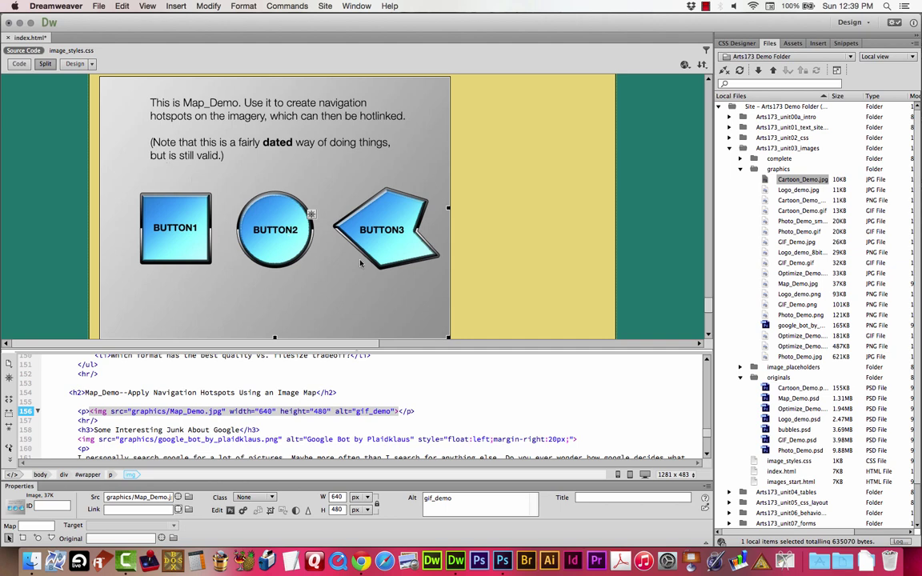
scroll(350, 222, "down", 1)
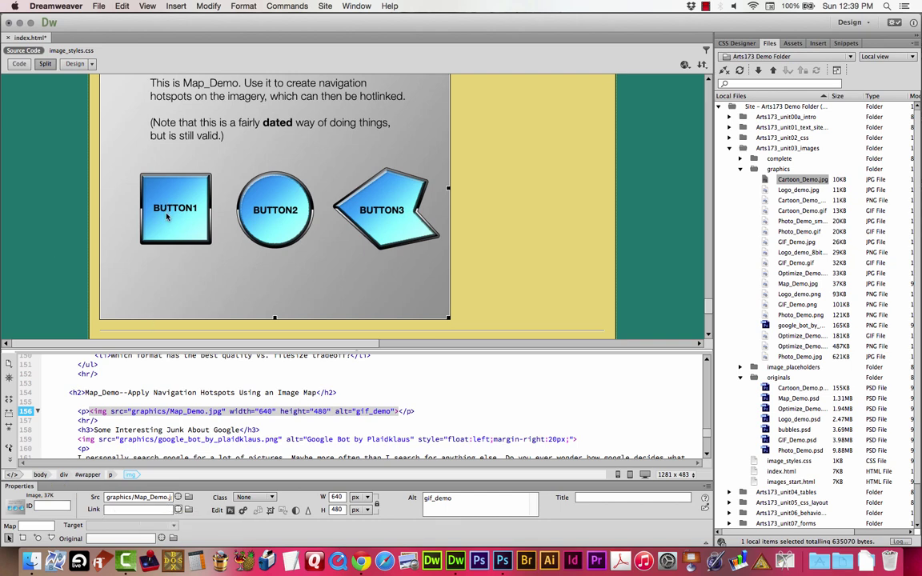
left_click(22, 526)
type("nav")
key("Return")
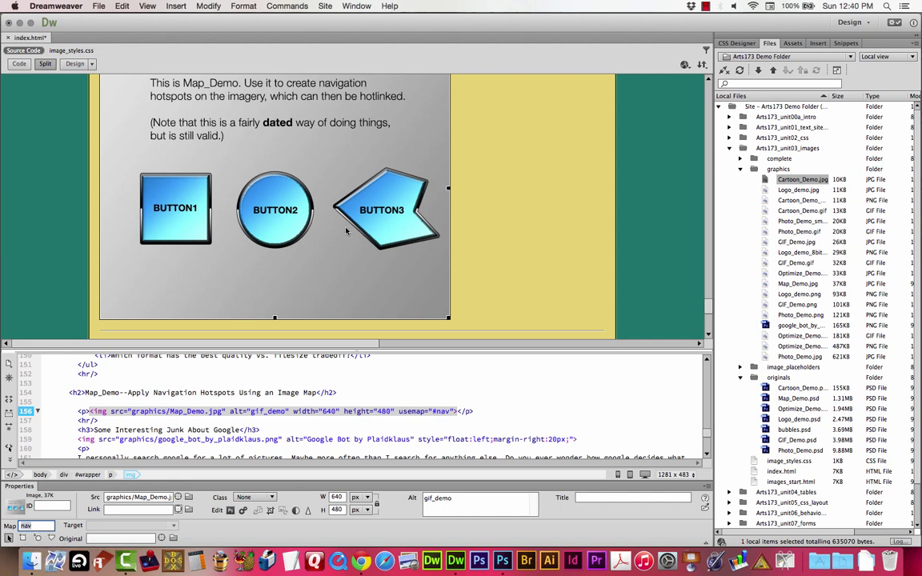
left_click(23, 538)
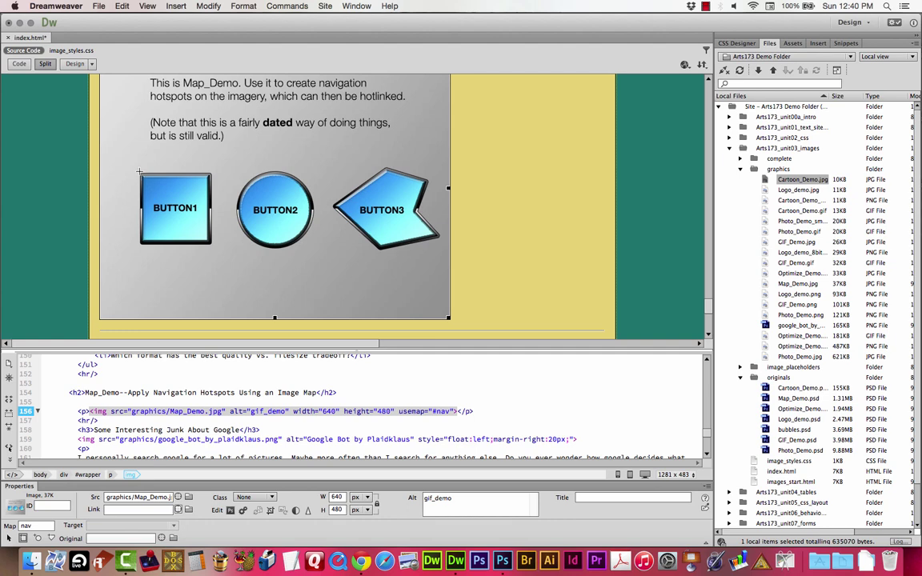
left_click_drag(139, 170, 212, 245)
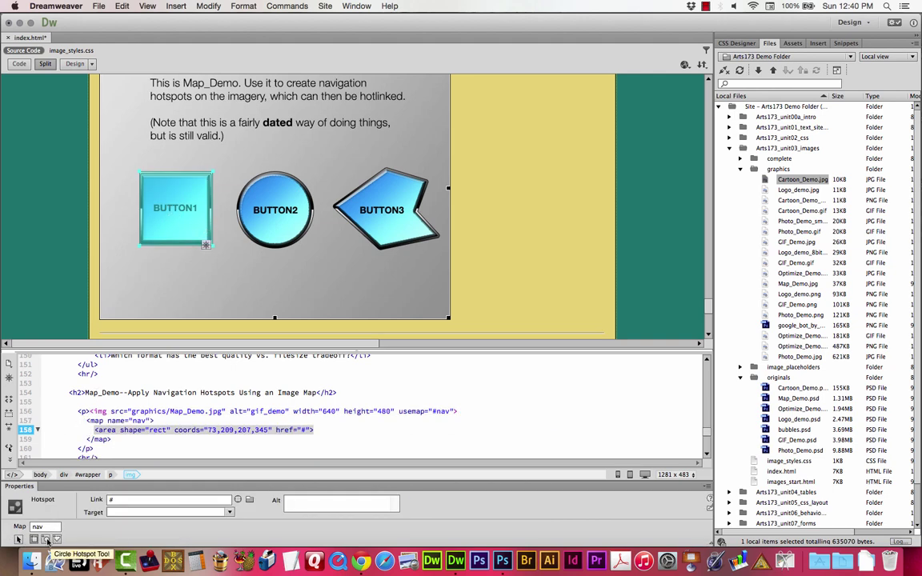
Draw a circular hotspot with a radius of about 72 px over BUTTON2 and move it to line up with the round button.
left_click(45, 539)
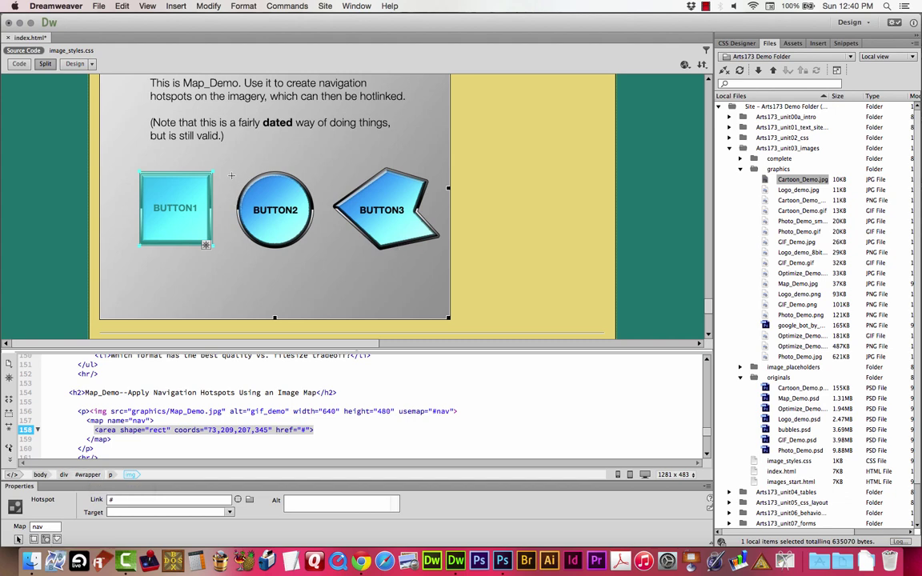
mouse_move(235, 171)
left_mouse_down()
mouse_move(274, 218)
mouse_move(317, 245)
left_mouse_up()
left_click_drag(312, 239, 313, 240)
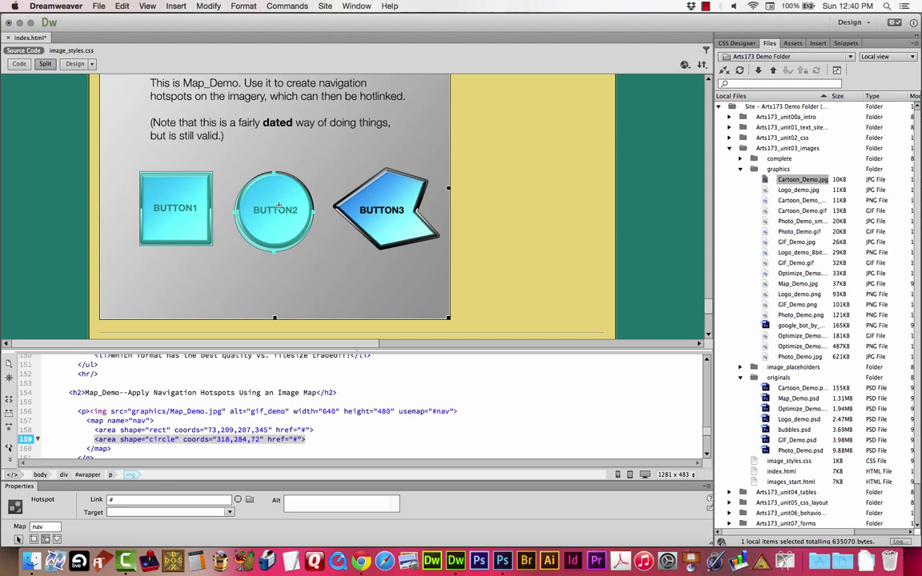
left_click_drag(278, 203, 282, 205)
key("Delete")
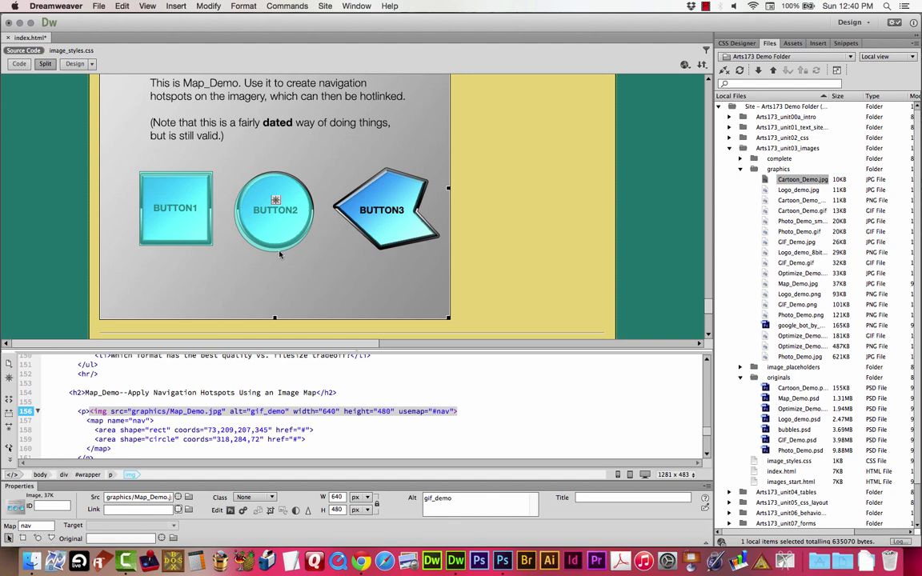
left_click(8, 538)
left_click(242, 194)
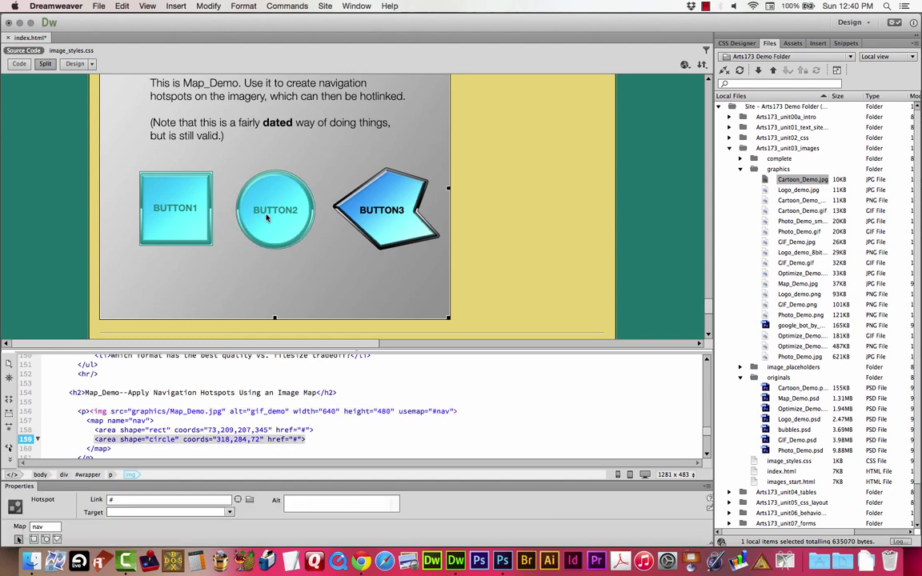
left_click_drag(267, 217, 269, 215)
Trace the arrow-shaped BUTTON3 with a six-point polygon hotspot following its corners.
left_click(379, 252)
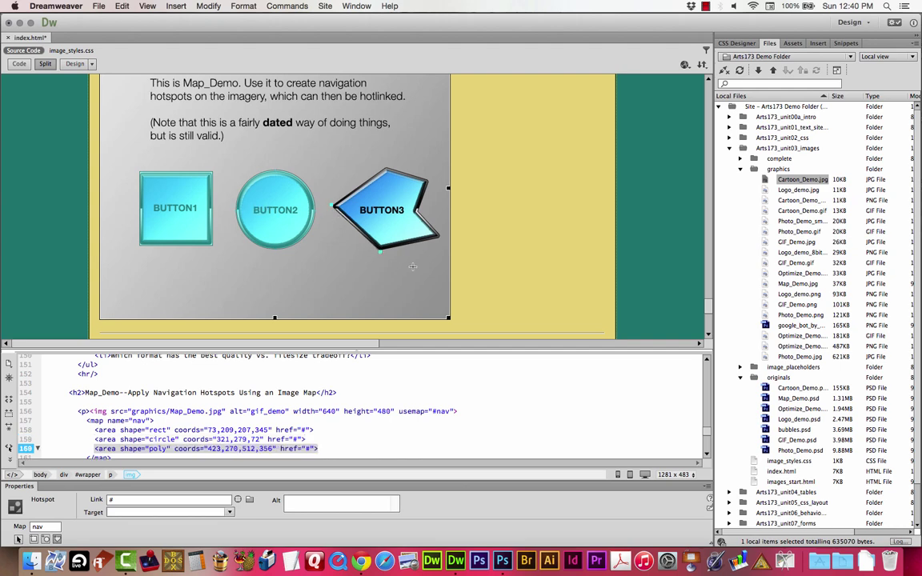
left_click(440, 235)
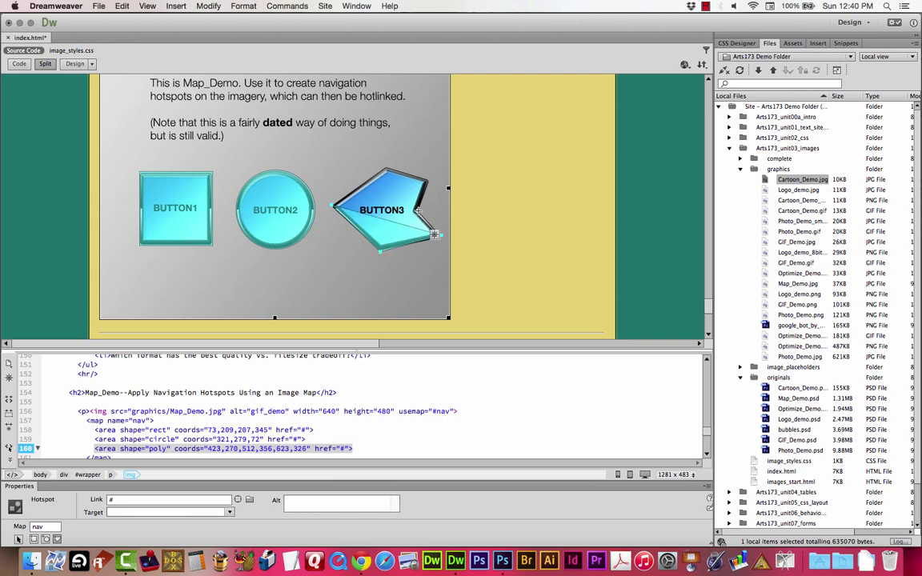
left_click(418, 210)
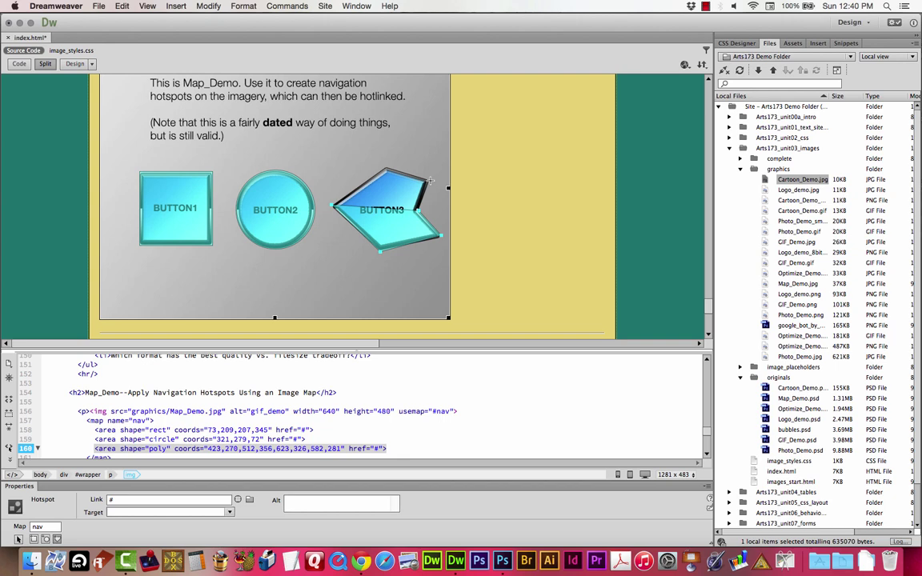
left_click(430, 181)
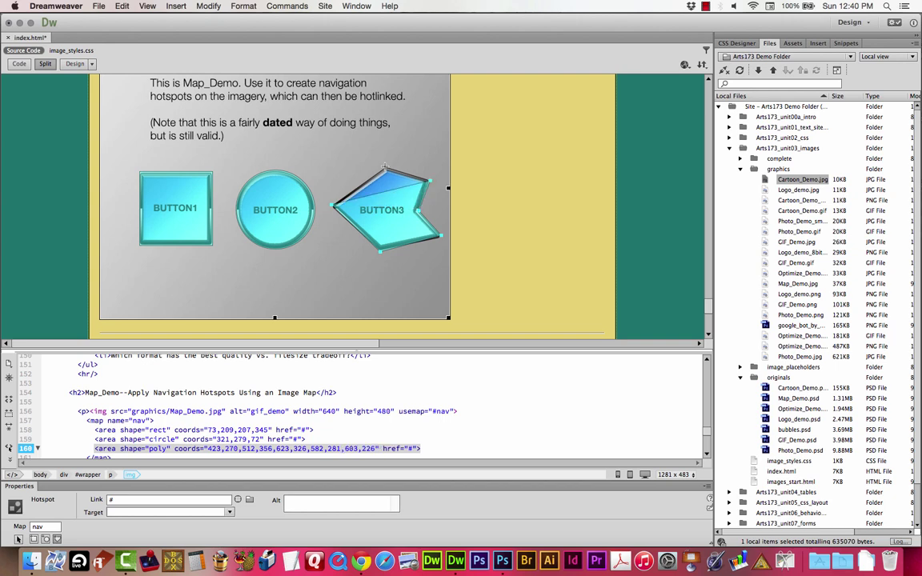
left_click(386, 166)
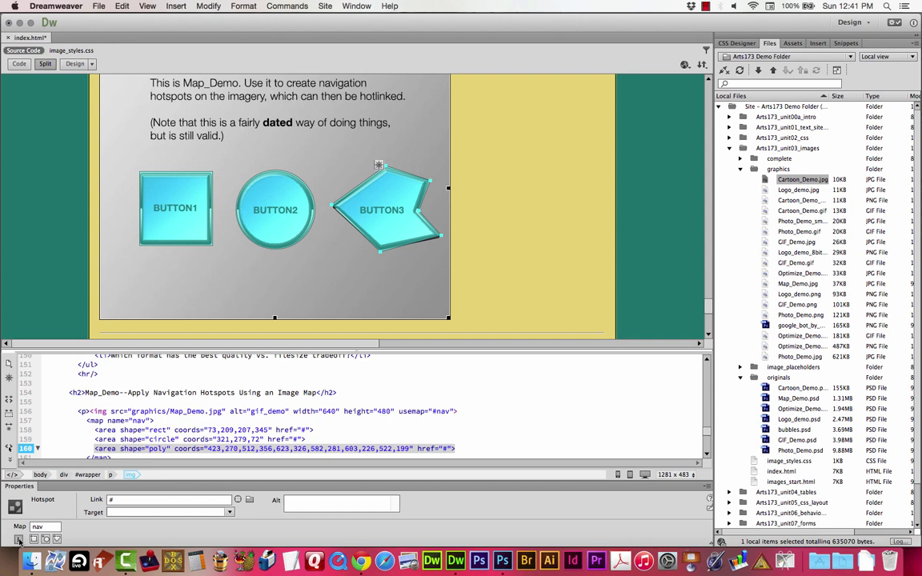
Check the BUTTON1, BUTTON2 and BUTTON3 hotspots by selecting each one in turn.
left_click(149, 179)
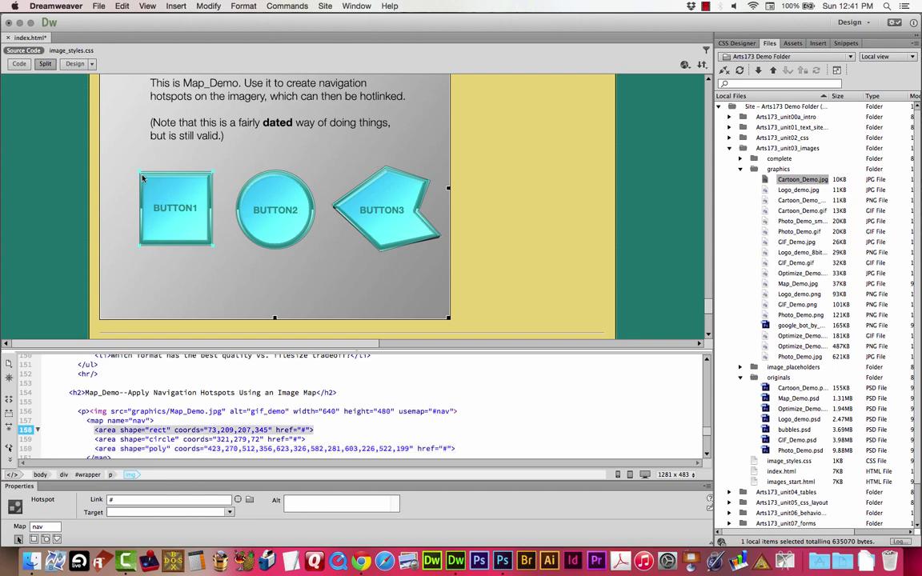
left_click(304, 218)
left_click(349, 204)
left_click(160, 197)
left_click(276, 196)
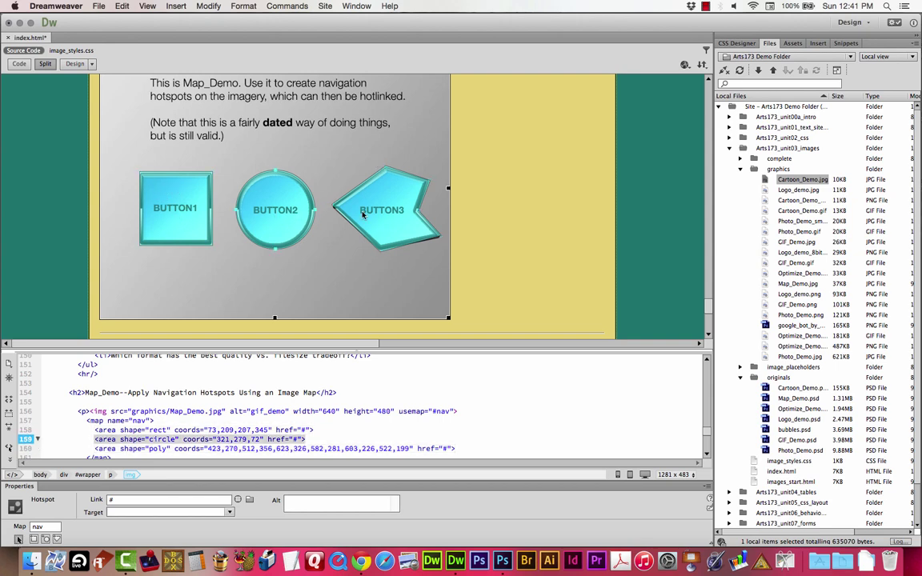
left_click(350, 206)
left_click(182, 213)
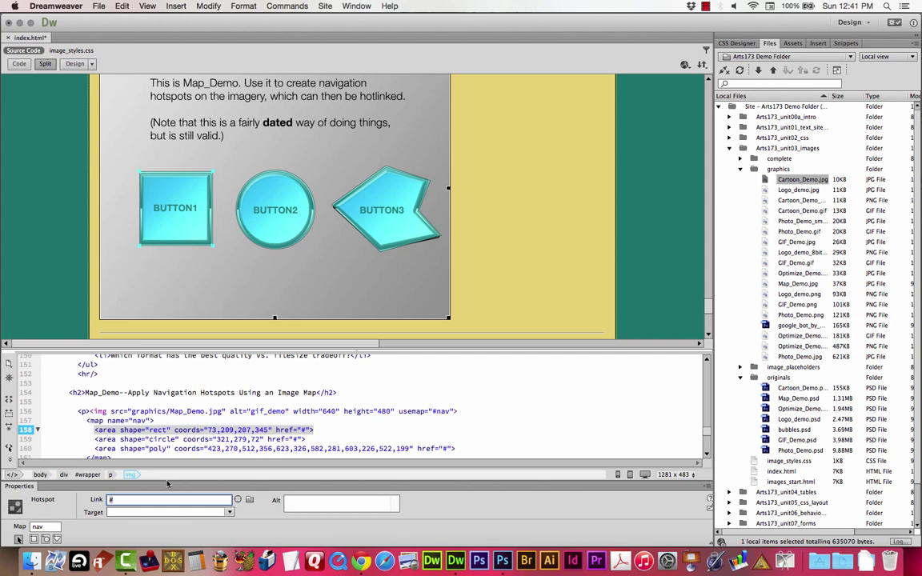
type("http://google.com/")
key("Return")
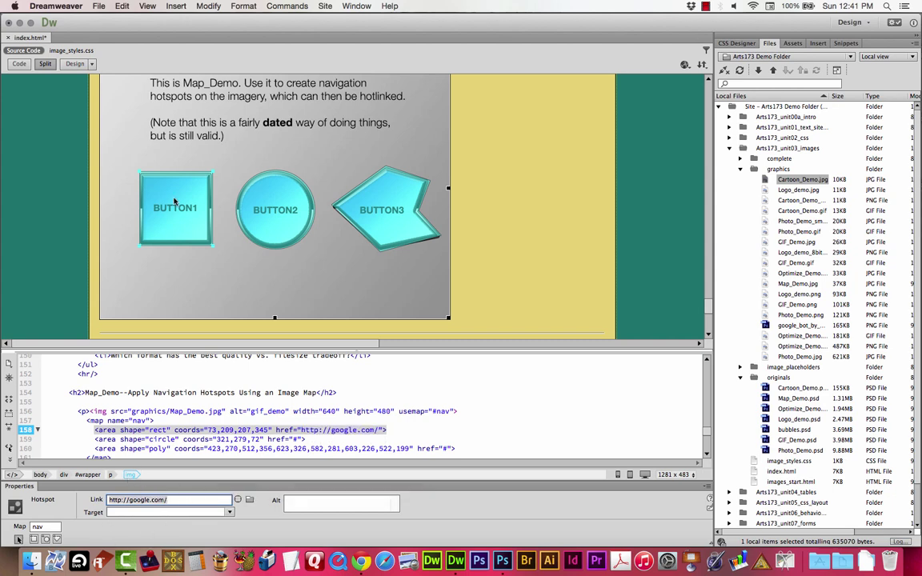
left_click(274, 213)
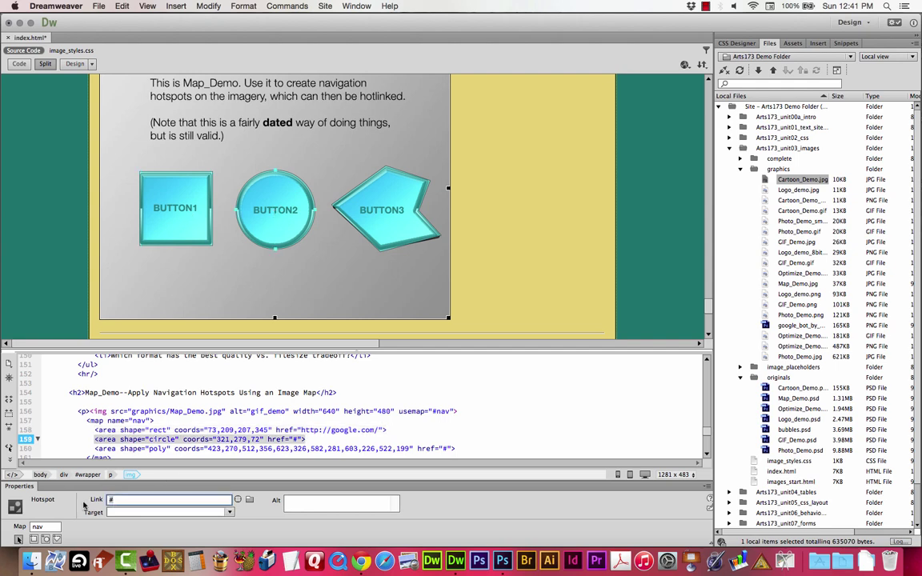
type("http://w3schools.com/")
key("Return")
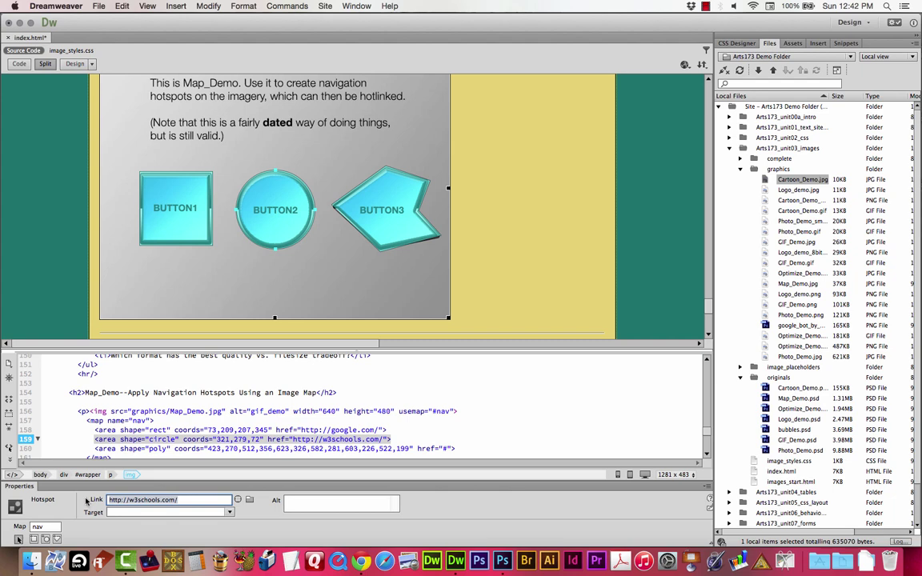
left_click(382, 214)
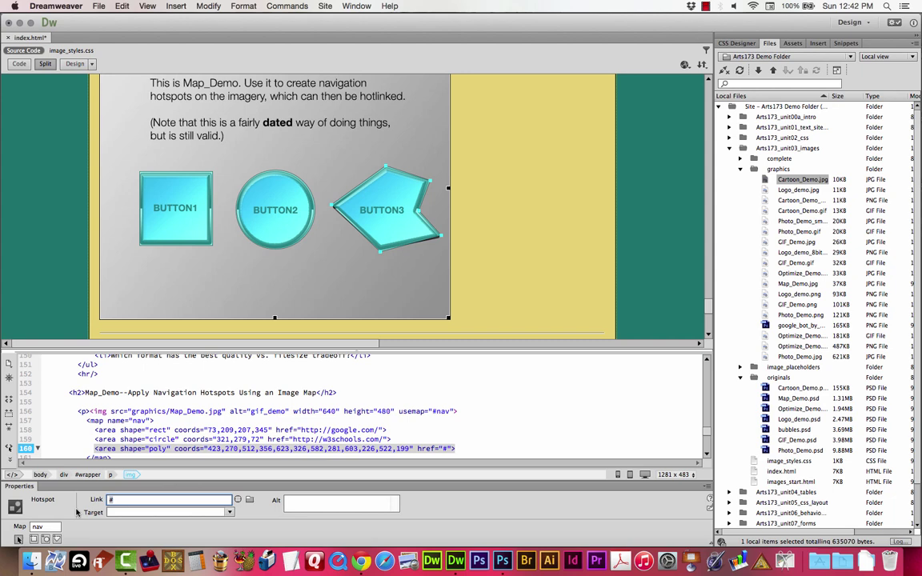
type("http://imdb.com/")
key("Return")
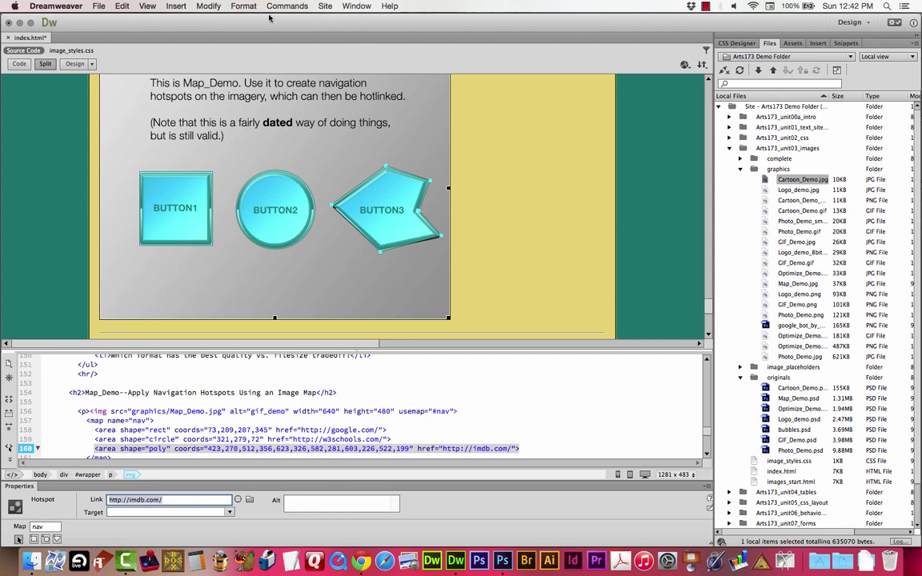
Save all open files and reload index.html in Chrome at the Map_Demo image map.
left_click(99, 5)
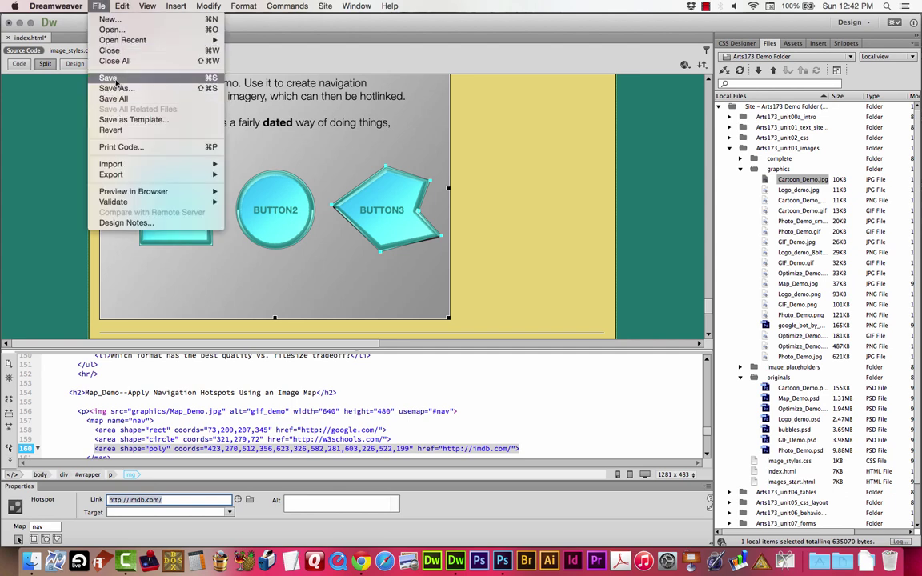
left_click(116, 98)
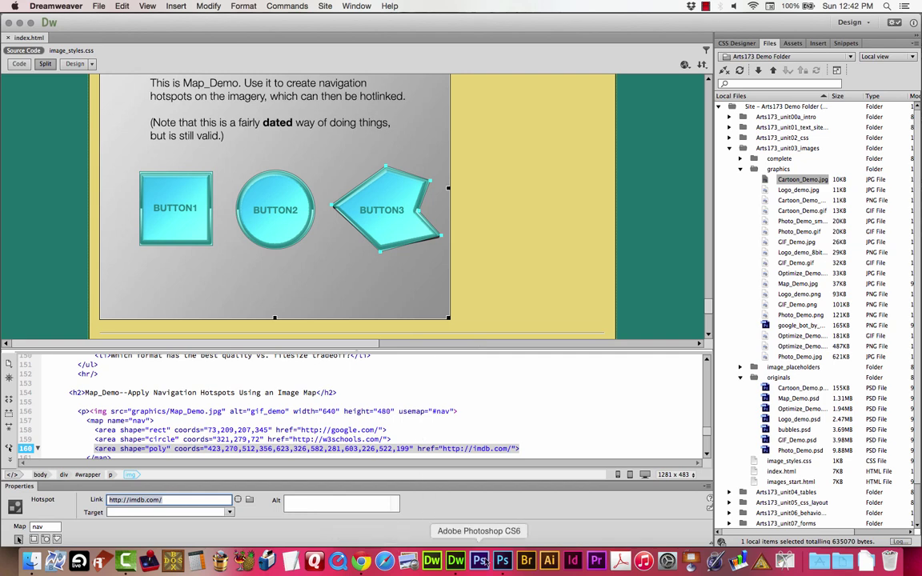
left_click(361, 561)
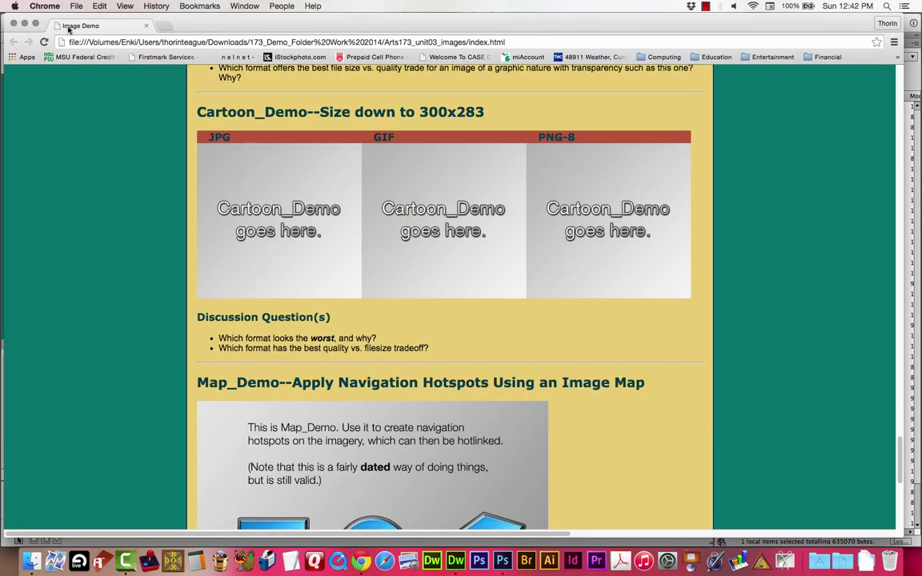
left_click(44, 42)
scroll(190, 178, "down", 1)
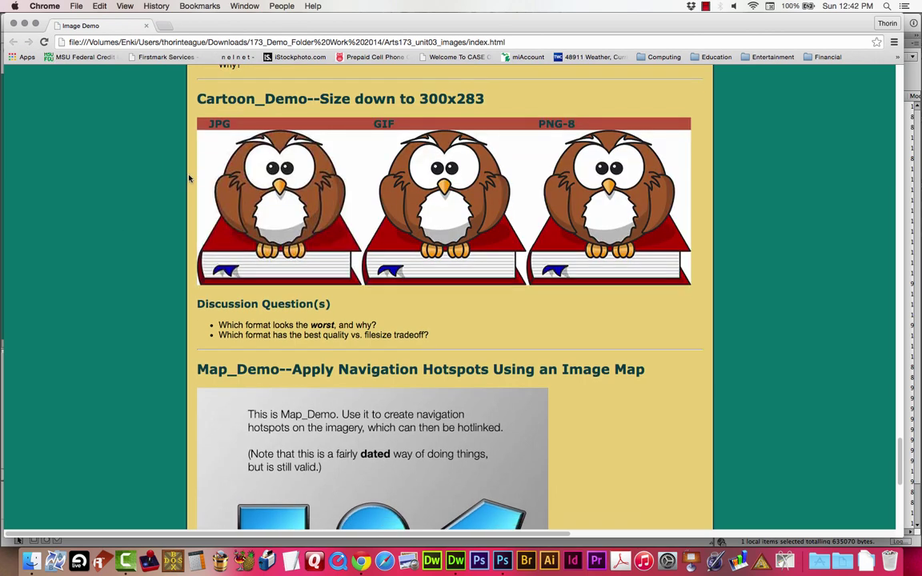
scroll(190, 177, "down", 1)
scroll(180, 206, "down", 4)
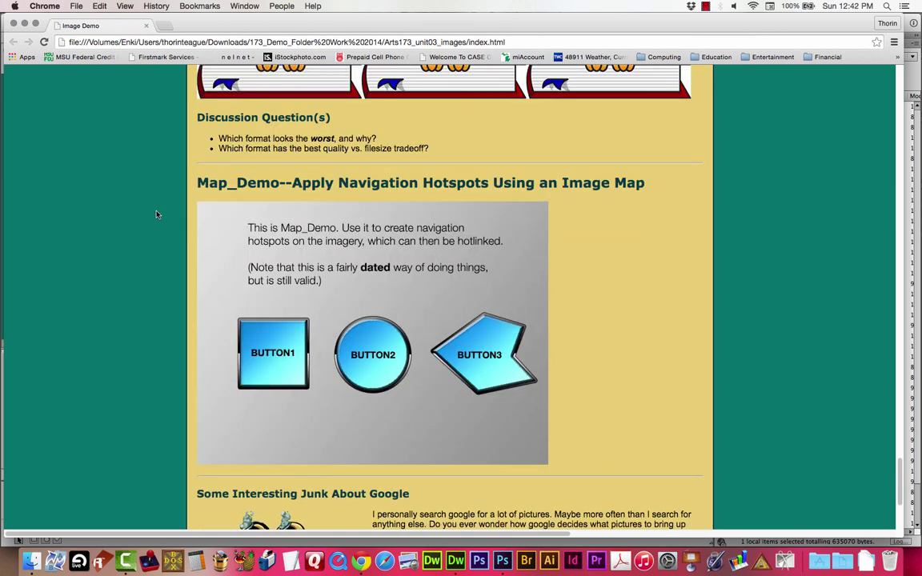
scroll(158, 215, "down", 2)
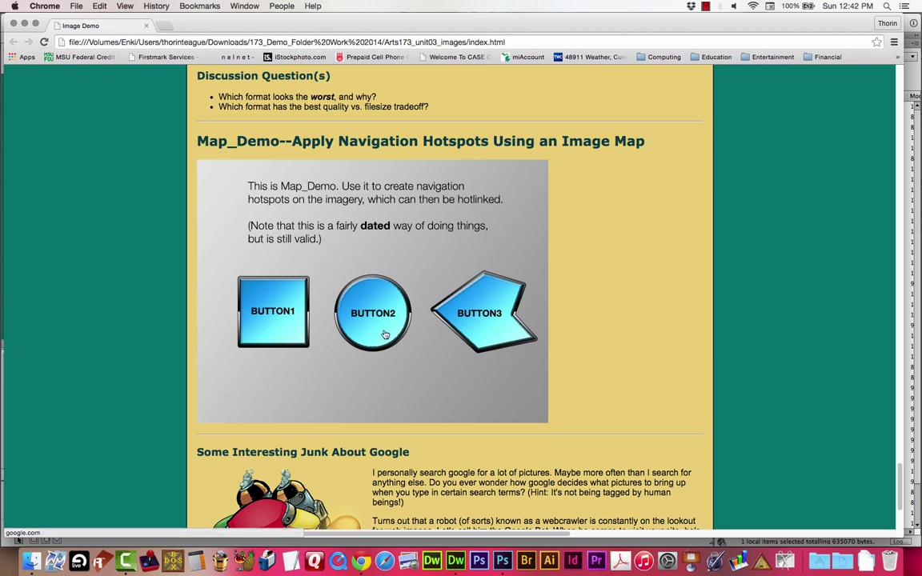
Test the hotspots by following BUTTON1 and returning to the page, then opening the BUTTON2 and BUTTON3 links in new tabs.
left_click(287, 326)
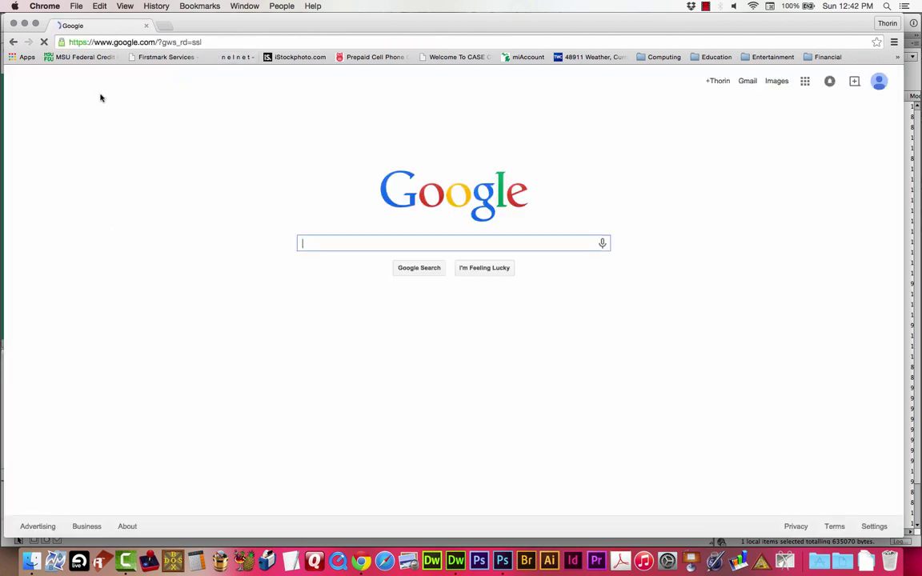
left_click(13, 42)
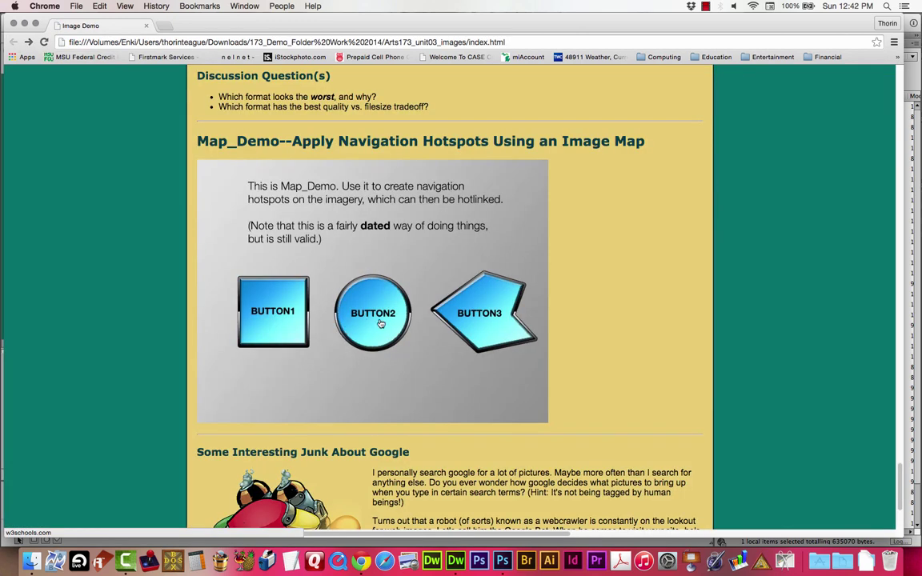
left_click(381, 323)
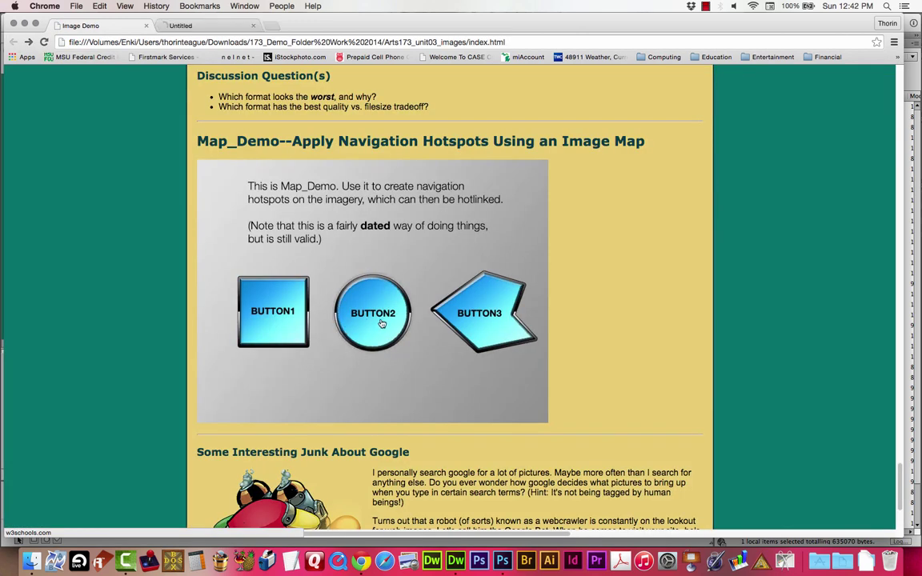
left_click(486, 320)
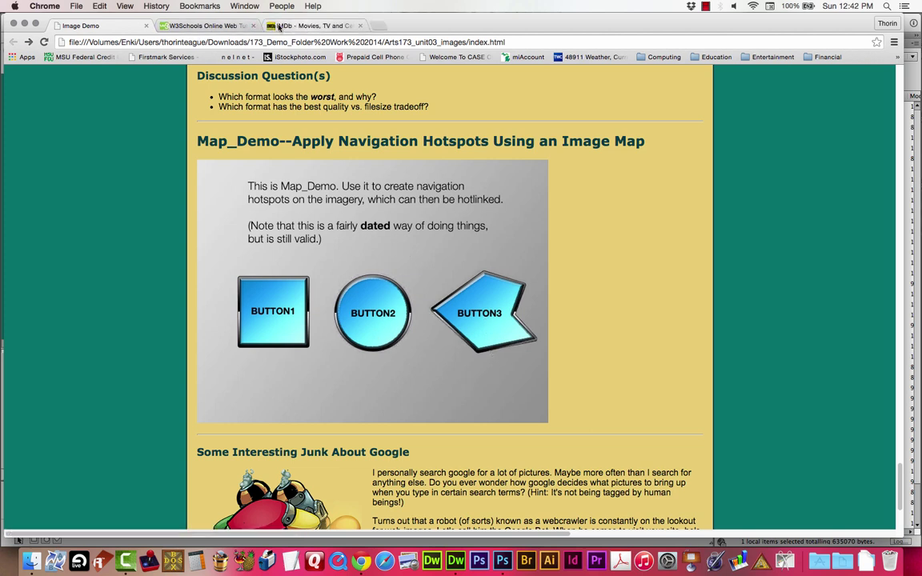
Check the opened W3Schools and IMDb pages and close both of their tabs.
left_click(207, 26)
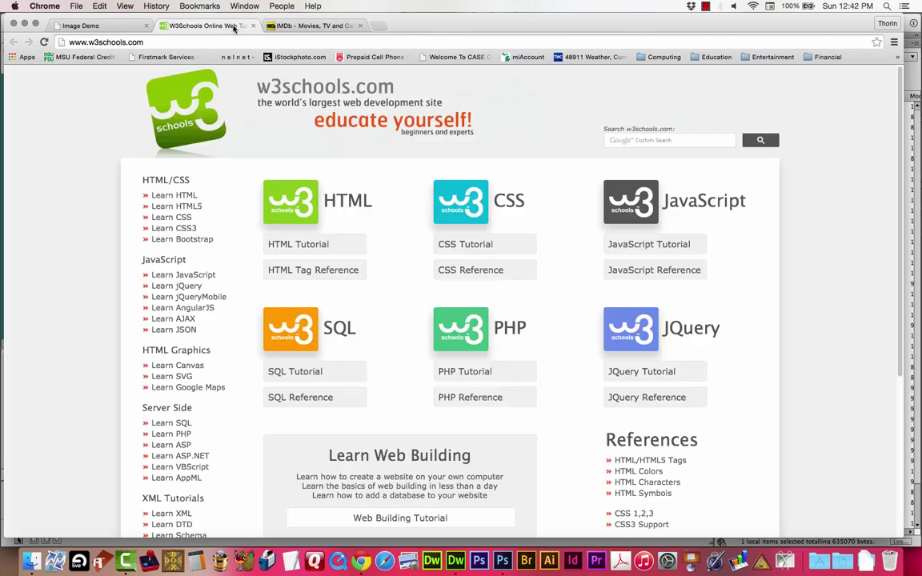
left_click(303, 27)
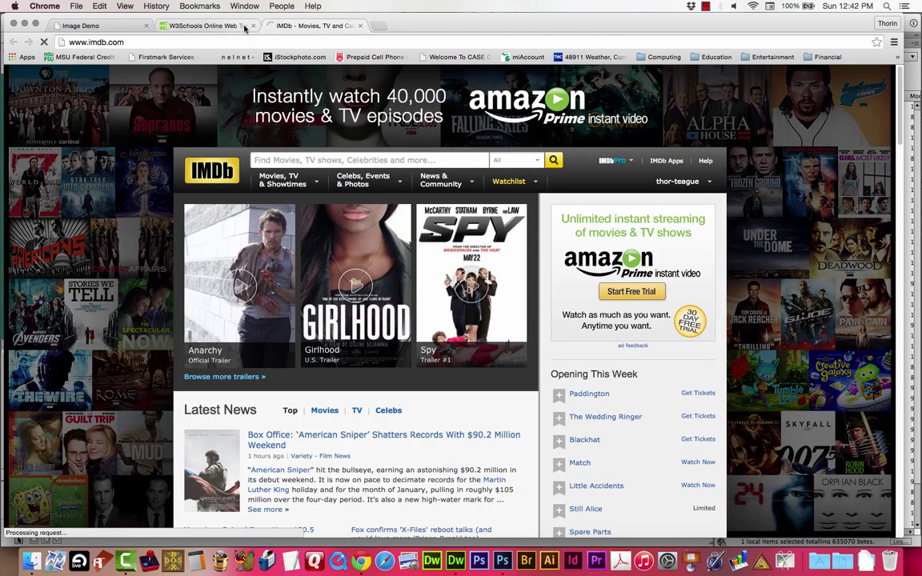
left_click(252, 26)
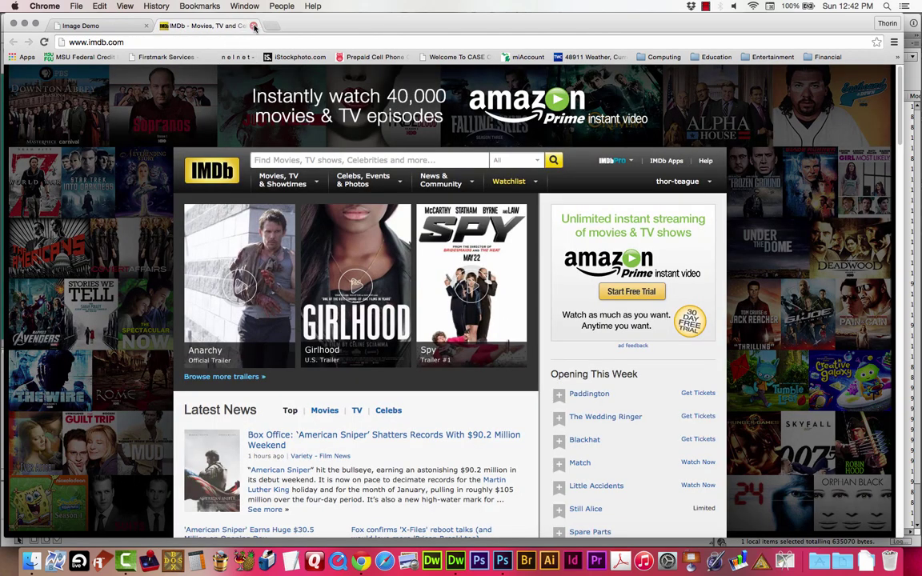
left_click(253, 26)
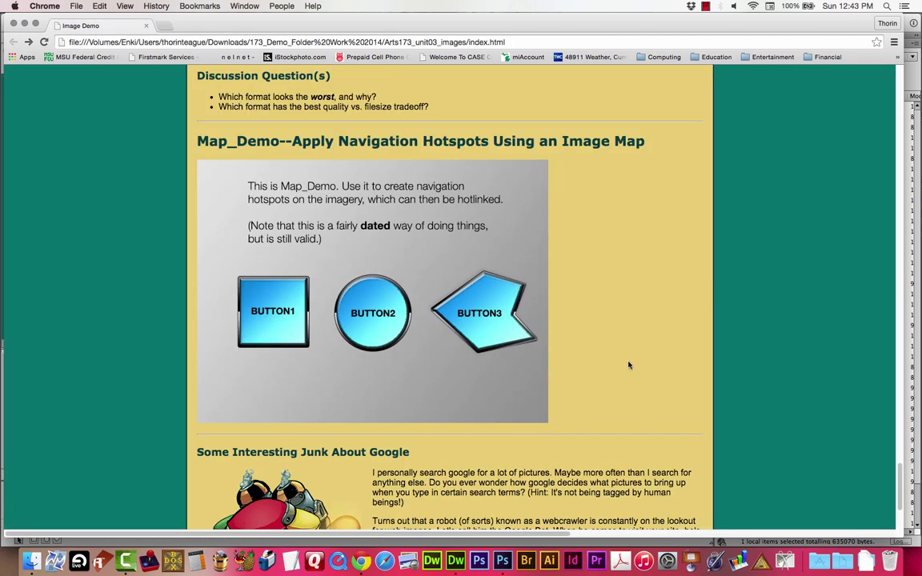
Examine the text beside the robot image in the "Some Interesting Junk About Google" section, highlighting its paragraphs.
scroll(629, 364, "down", 4)
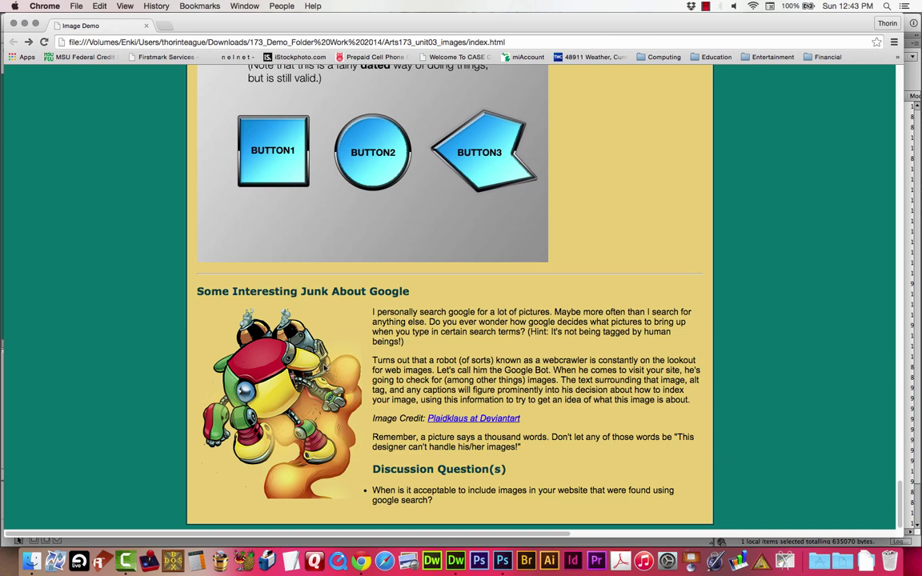
left_click_drag(372, 312, 528, 407)
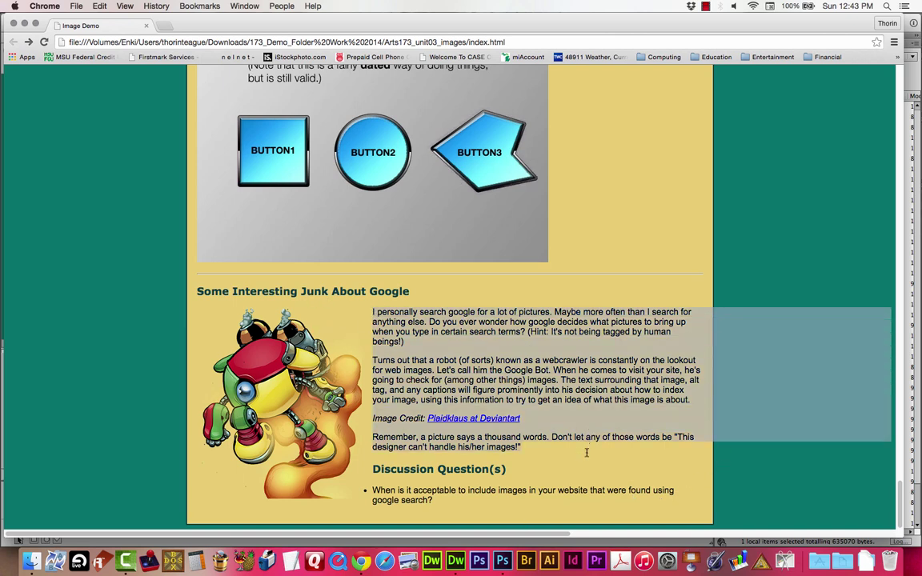
left_click(528, 400)
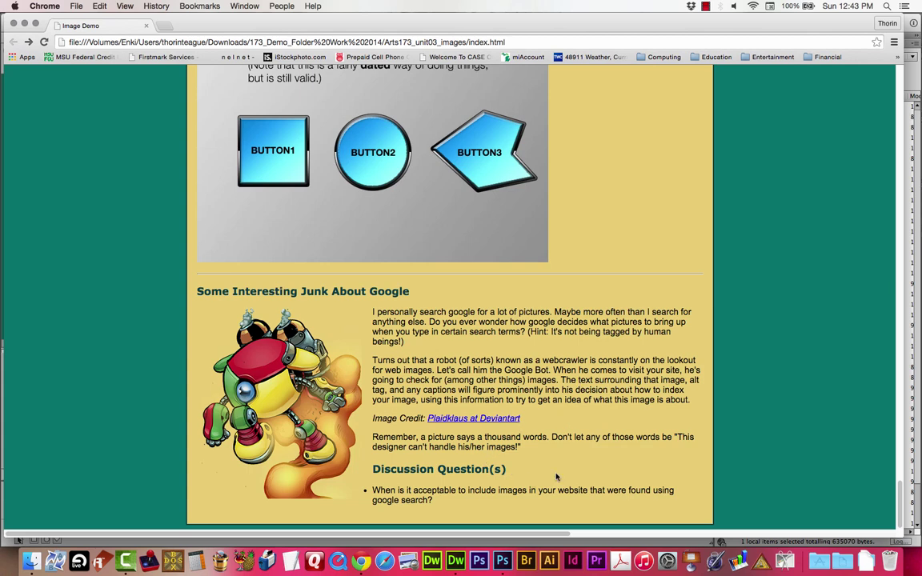